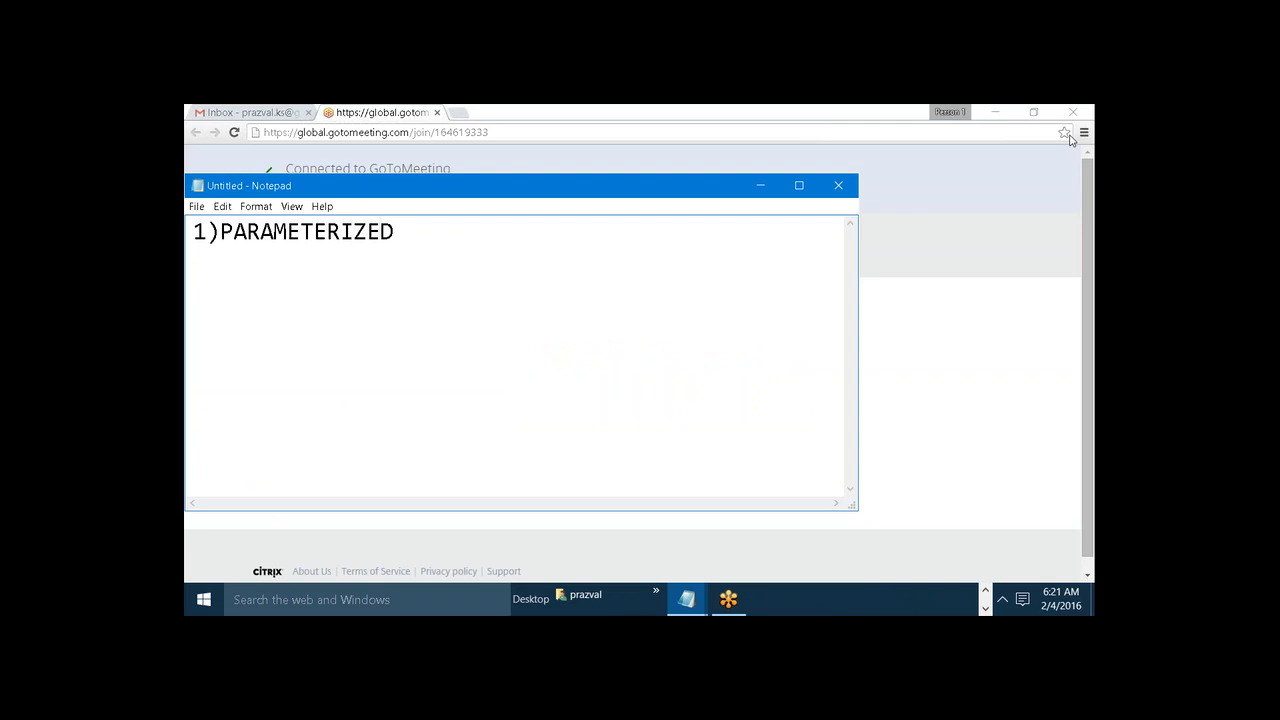
Step: Complete the note heading as "1)PARAMETERIZED FILTER:-" and add the line "-->TOP 10 CUSTOMERS BASED ON SALES" below it
text(FILTER:-)
key(Return)
key(Return)
text(-->TOP )
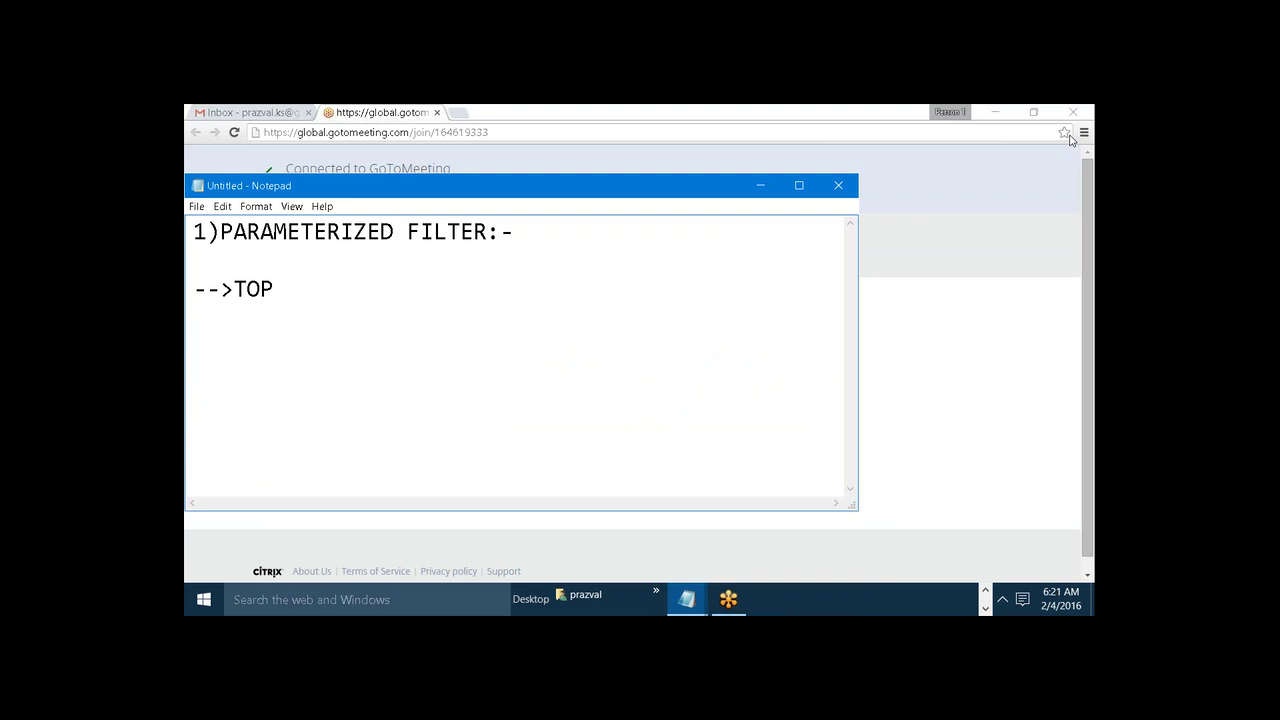
text(10 CUSTOM)
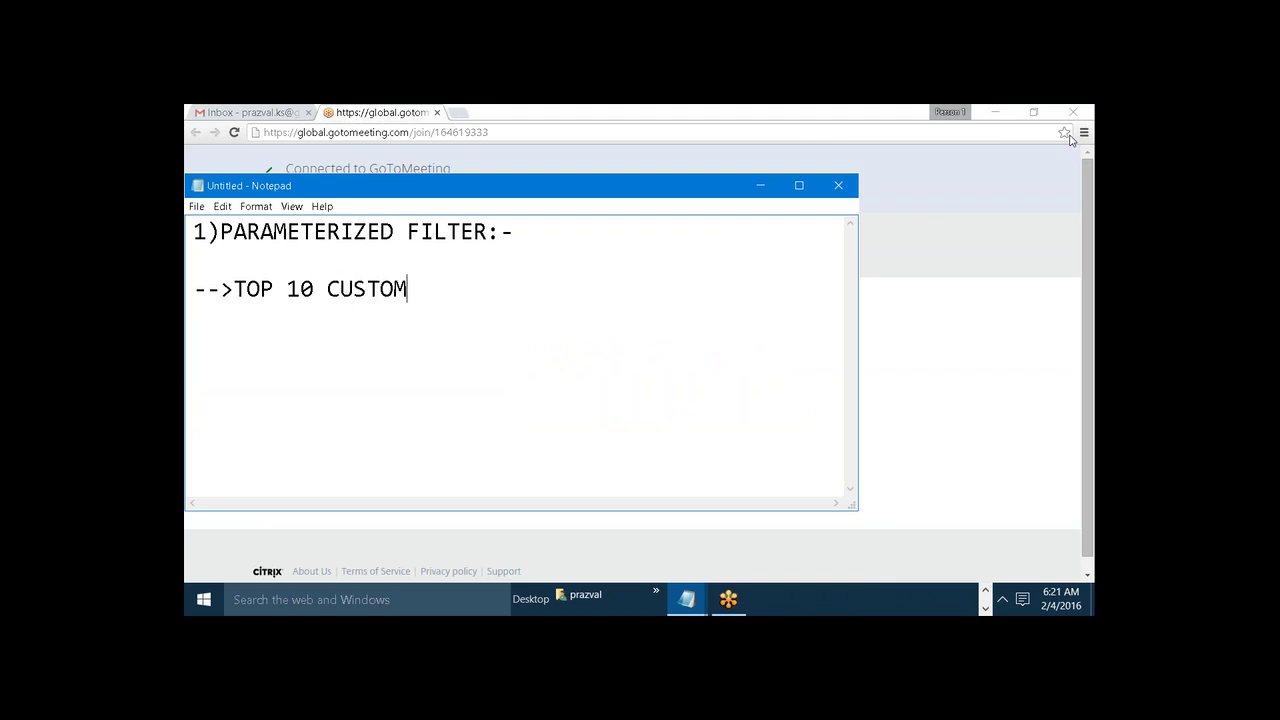
text(ERS BASED ON SALES)
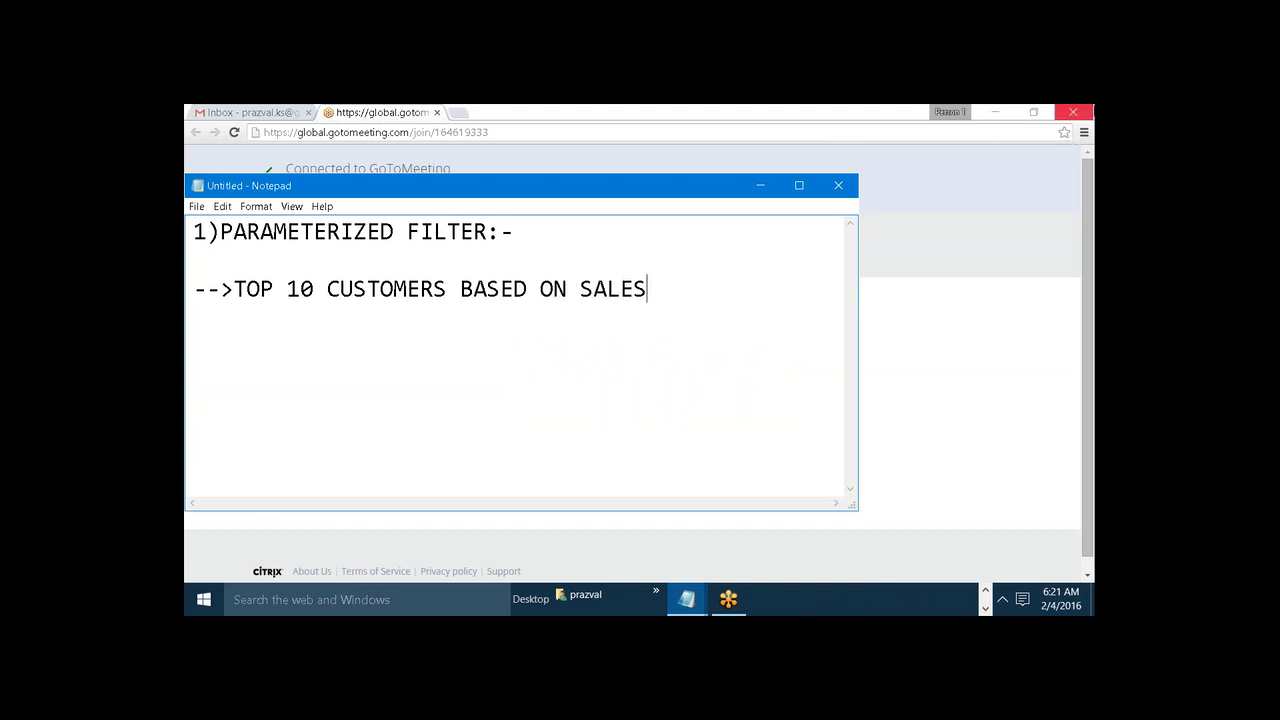
Step: Switch to Tableau 8.3 and open the saved data source Sample - Superstore - English (Extract)
click(760, 186)
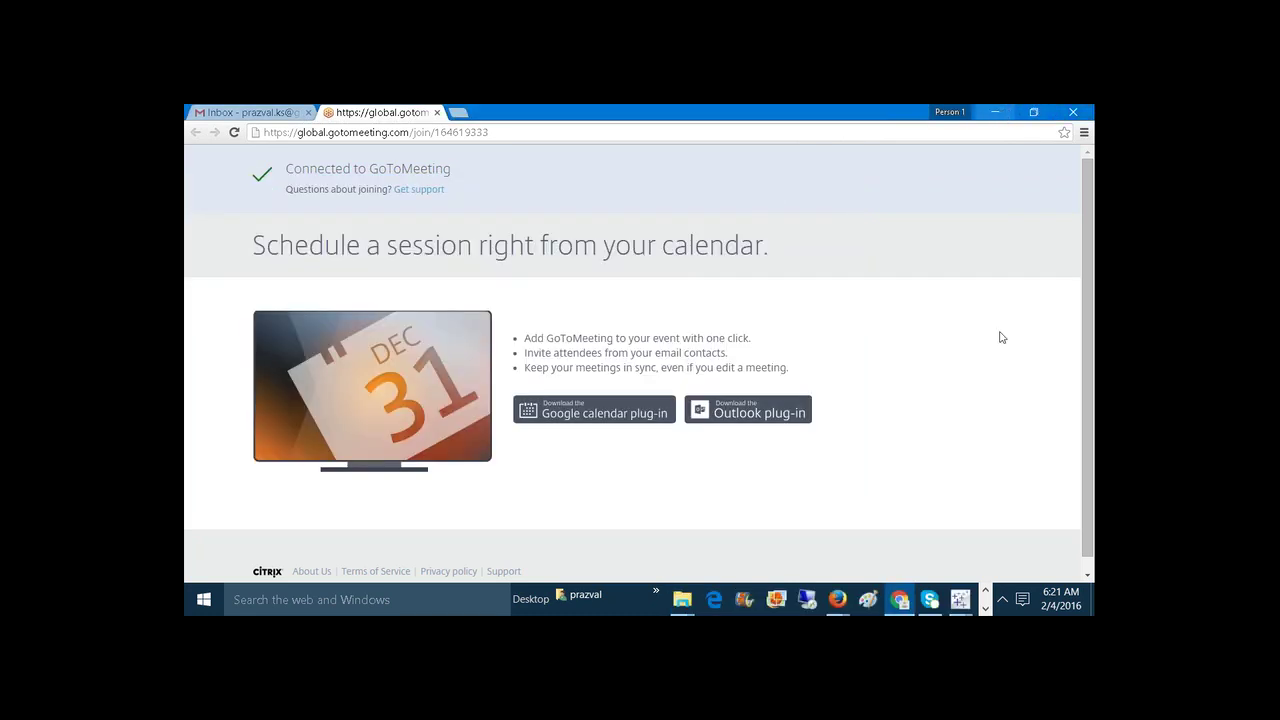
mouse_move(960, 600)
key(super+ctrl+Right)
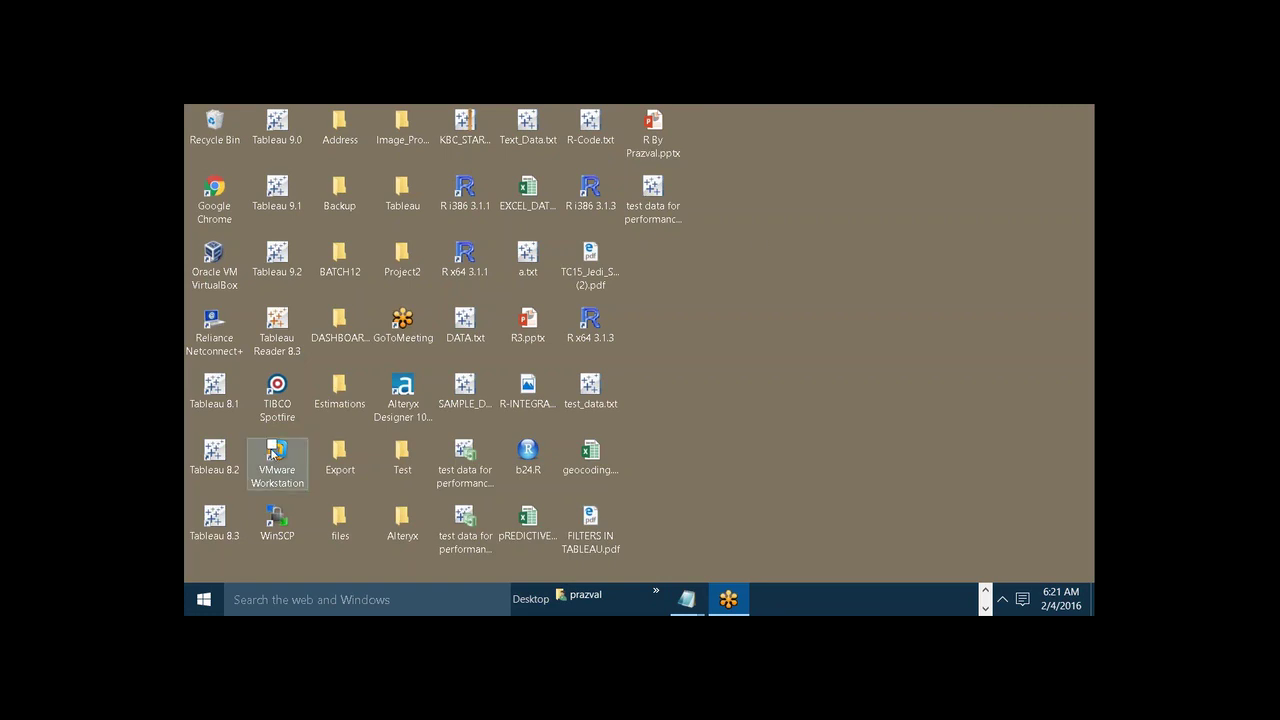
click(226, 521)
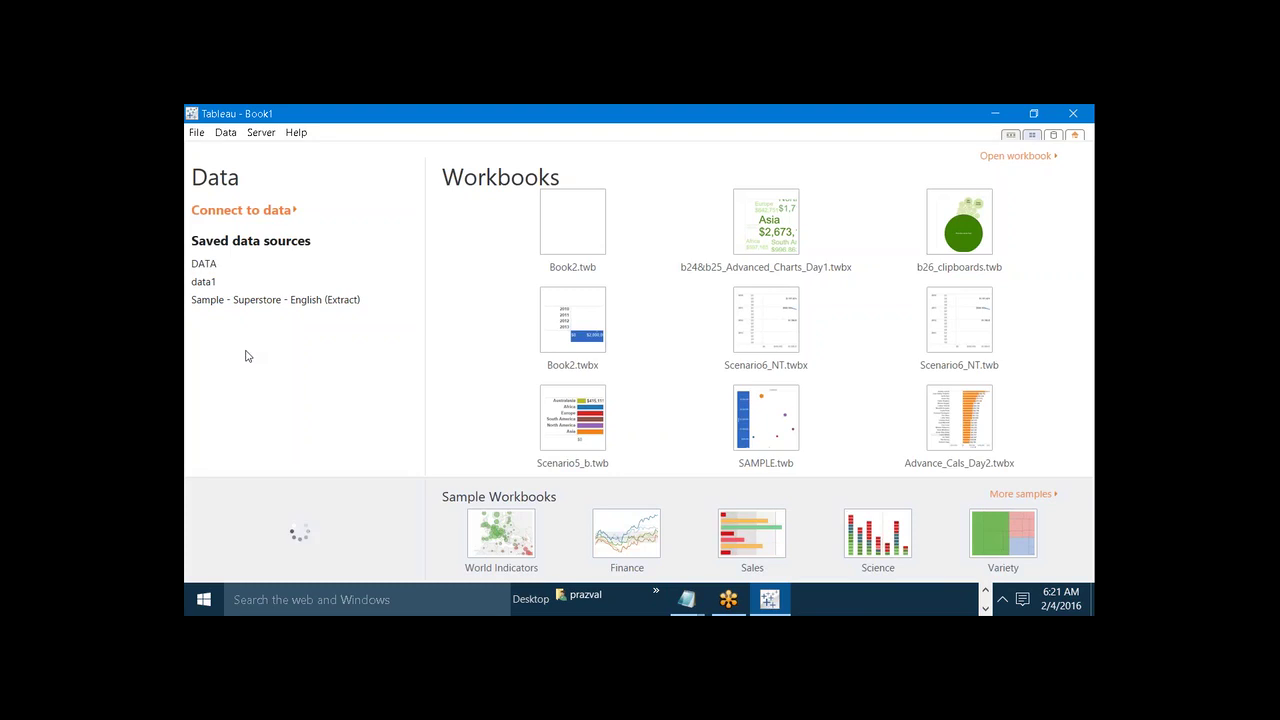
click(266, 299)
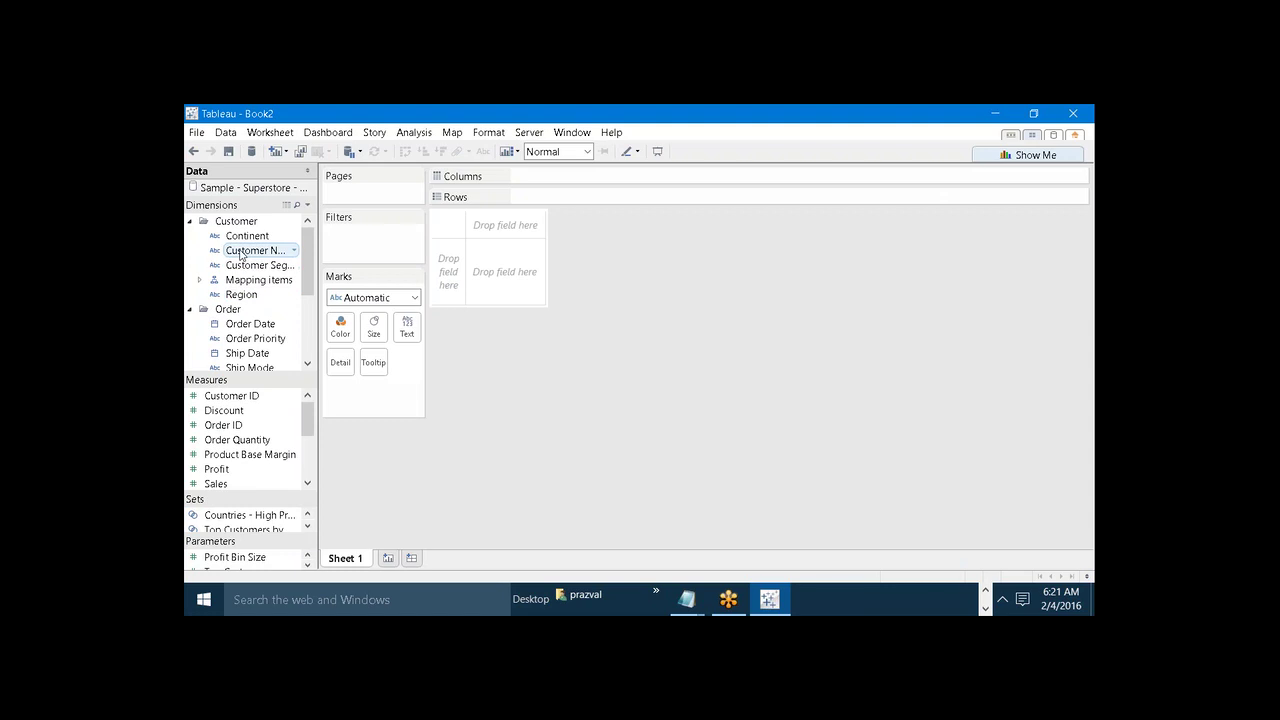
Step: Add a Customer Name filter that keeps the top 10 by the sum of Sales
drag(240, 256, 353, 246)
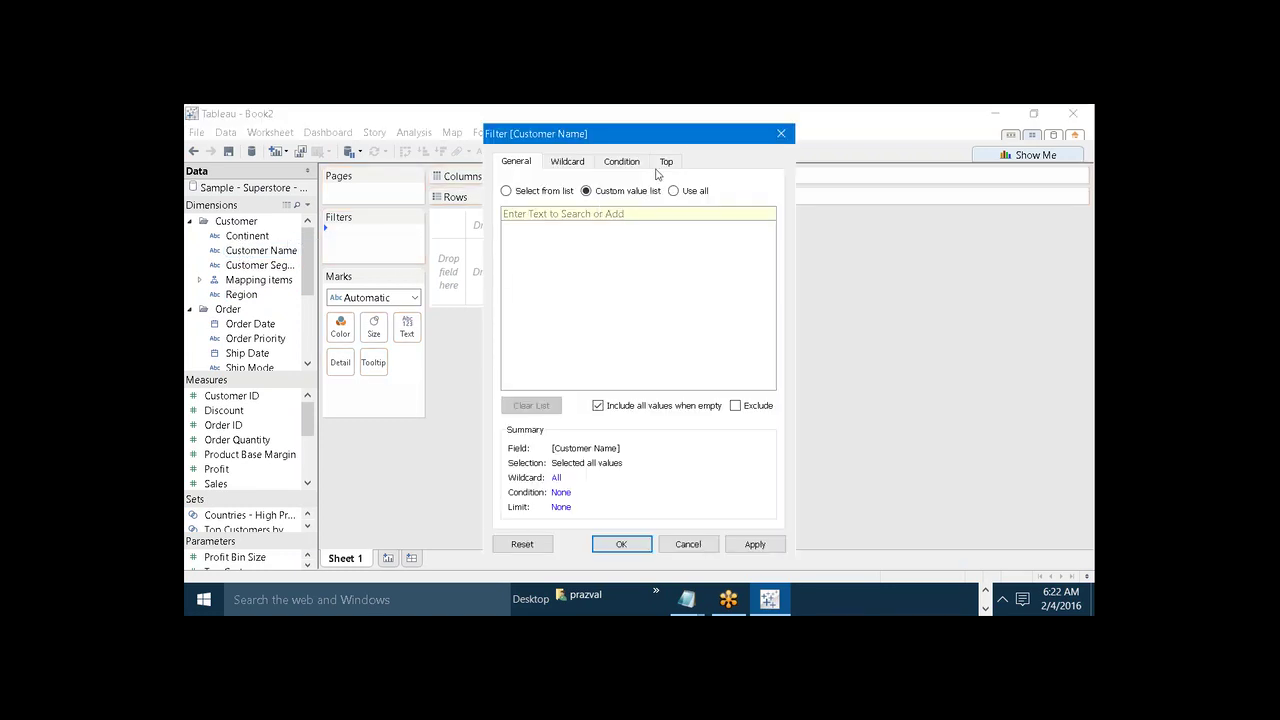
click(665, 163)
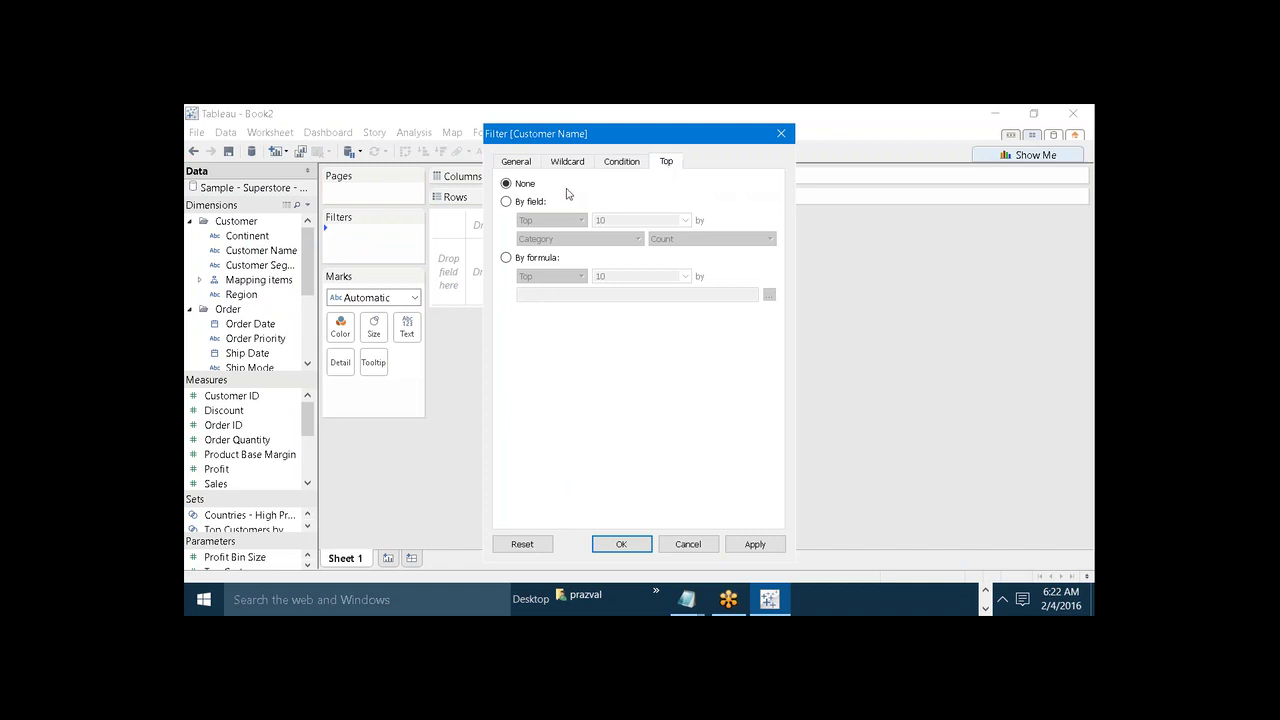
click(507, 202)
click(608, 240)
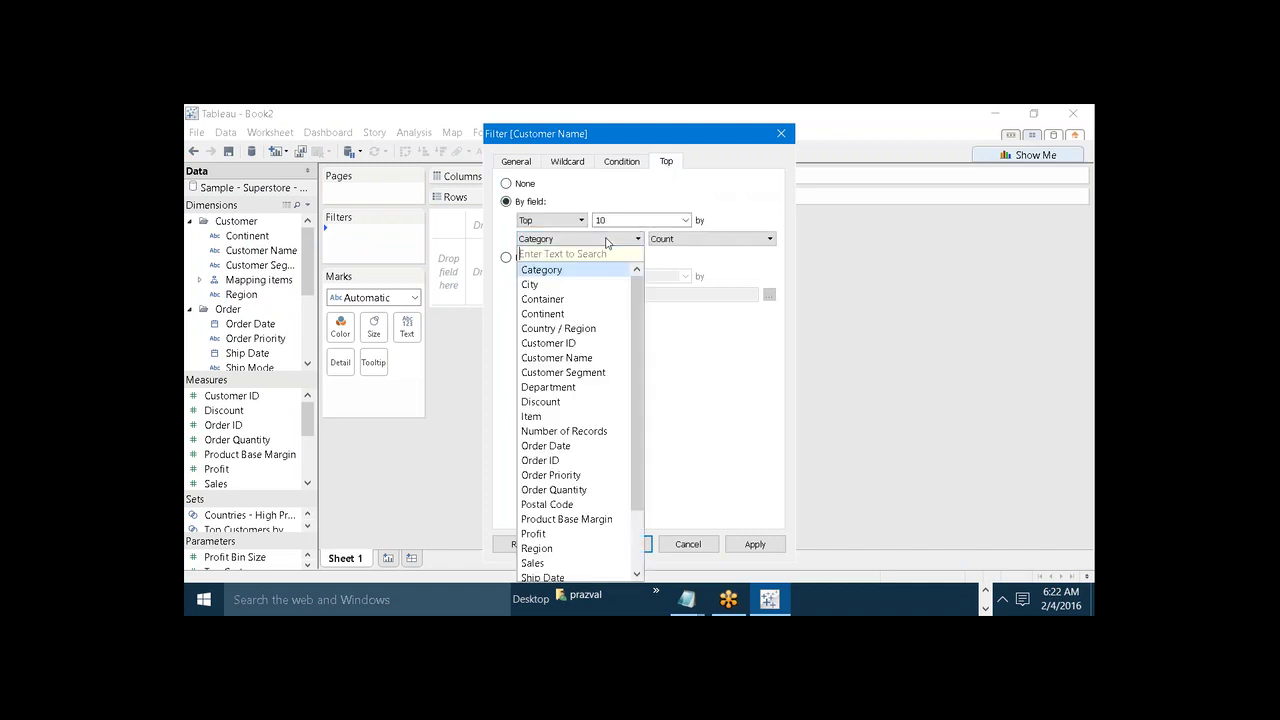
scroll(637, 308, down, 2)
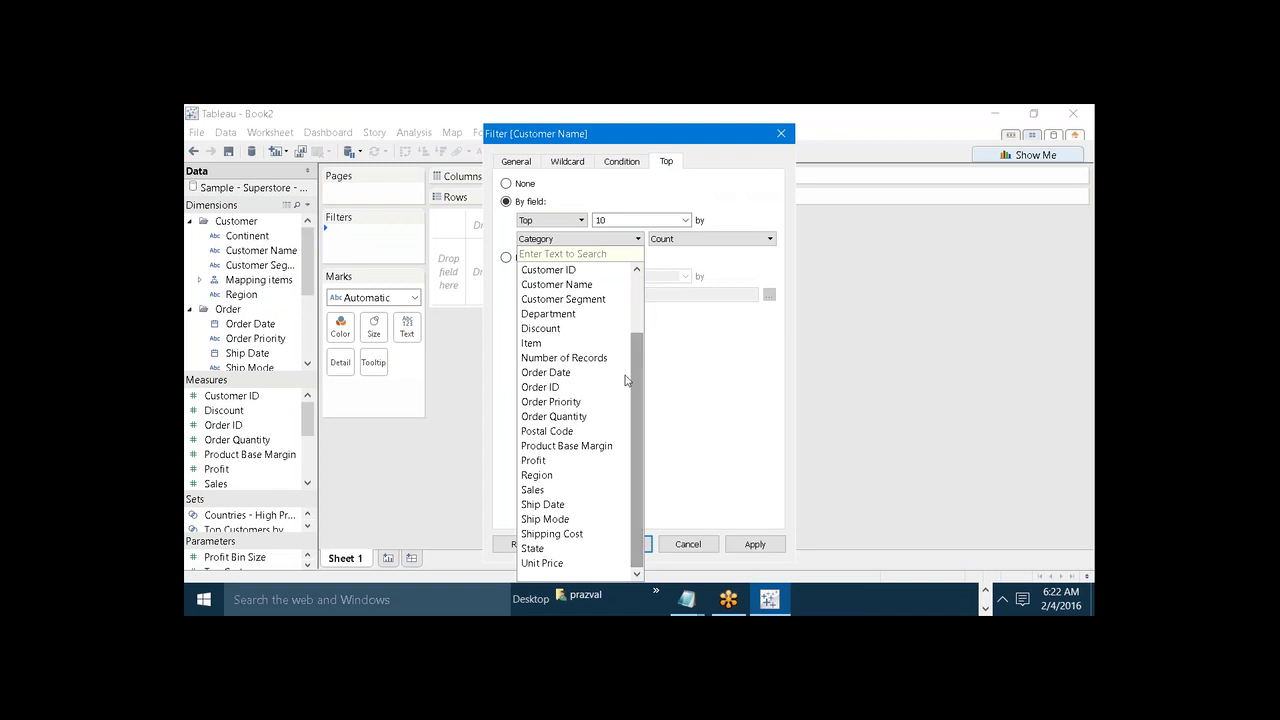
click(540, 490)
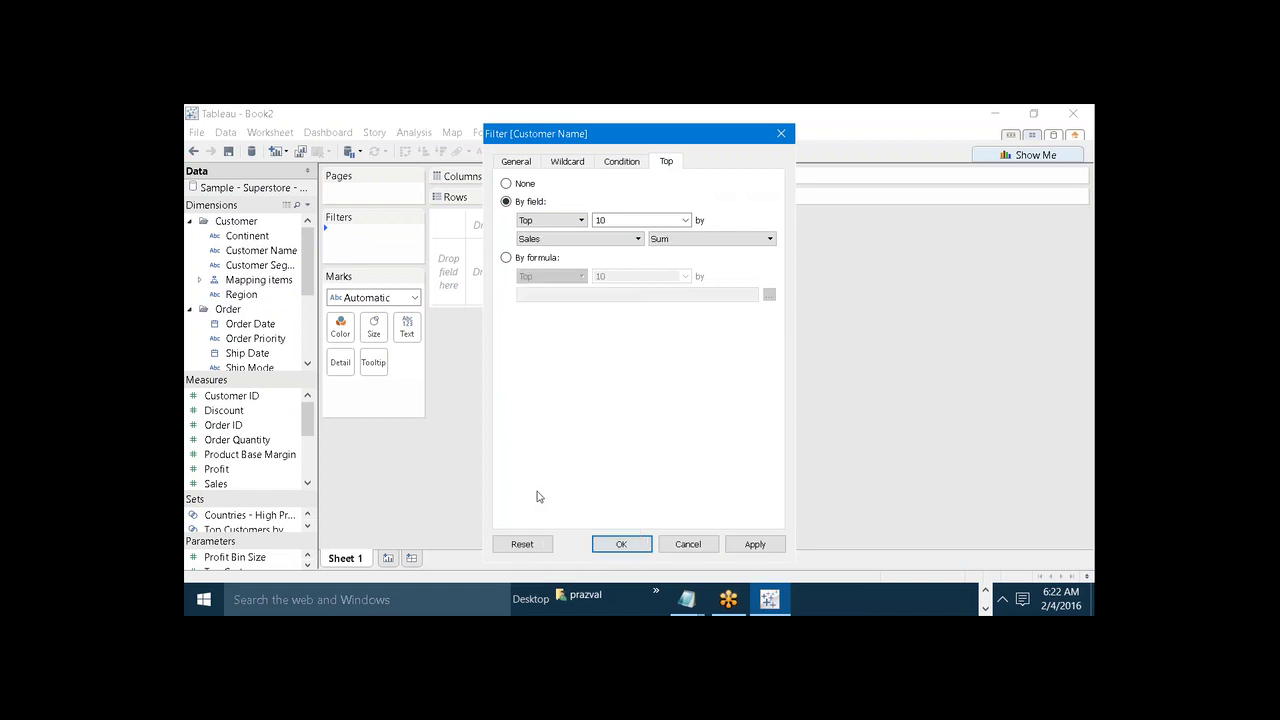
click(741, 540)
click(630, 545)
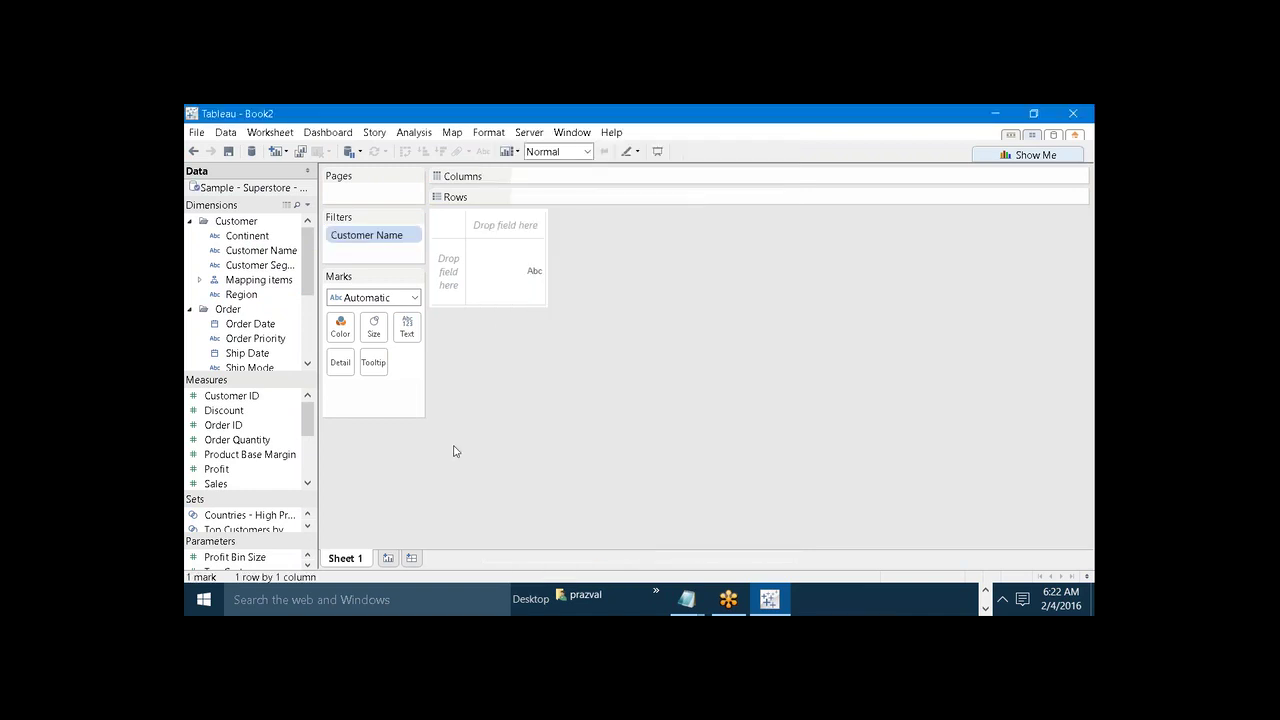
Step: Build a bar chart with Customer Name on the rows and Sales on the columns
drag(266, 258, 541, 199)
drag(214, 483, 545, 177)
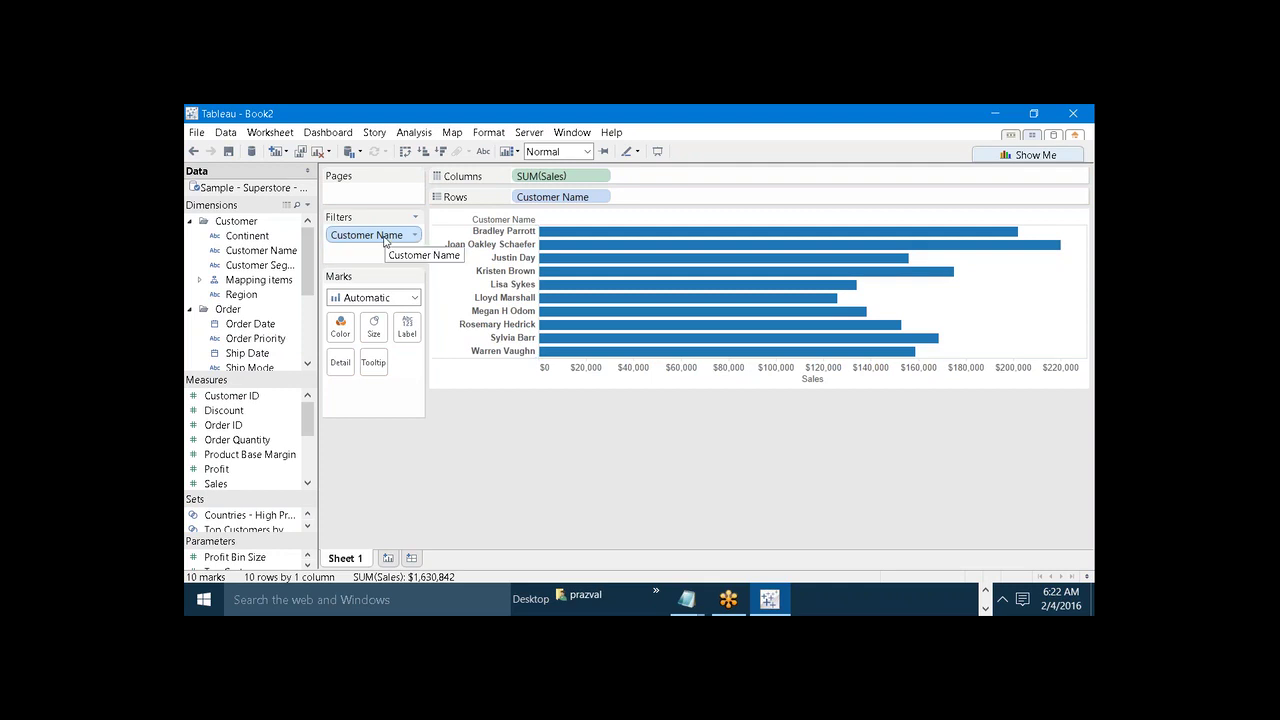
Step: Change the Customer Name filter's limit to the top 20 by the sum of Sales
right_click(393, 246)
click(420, 246)
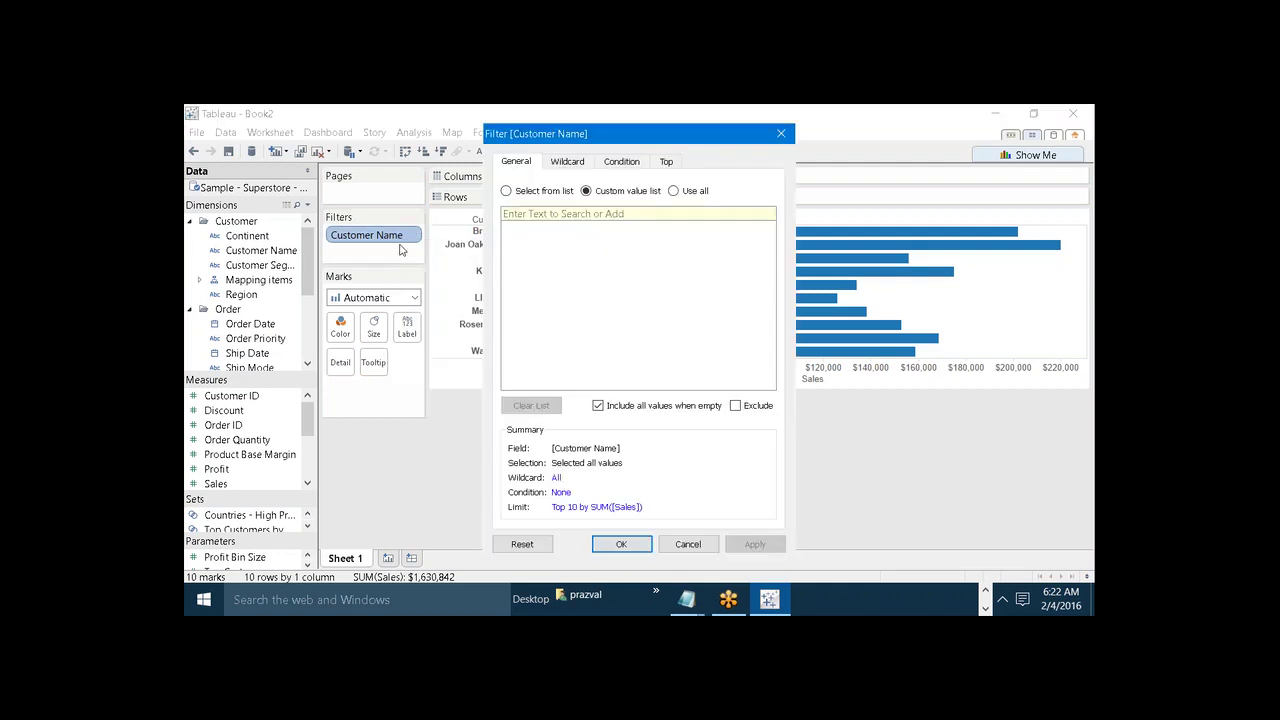
click(664, 163)
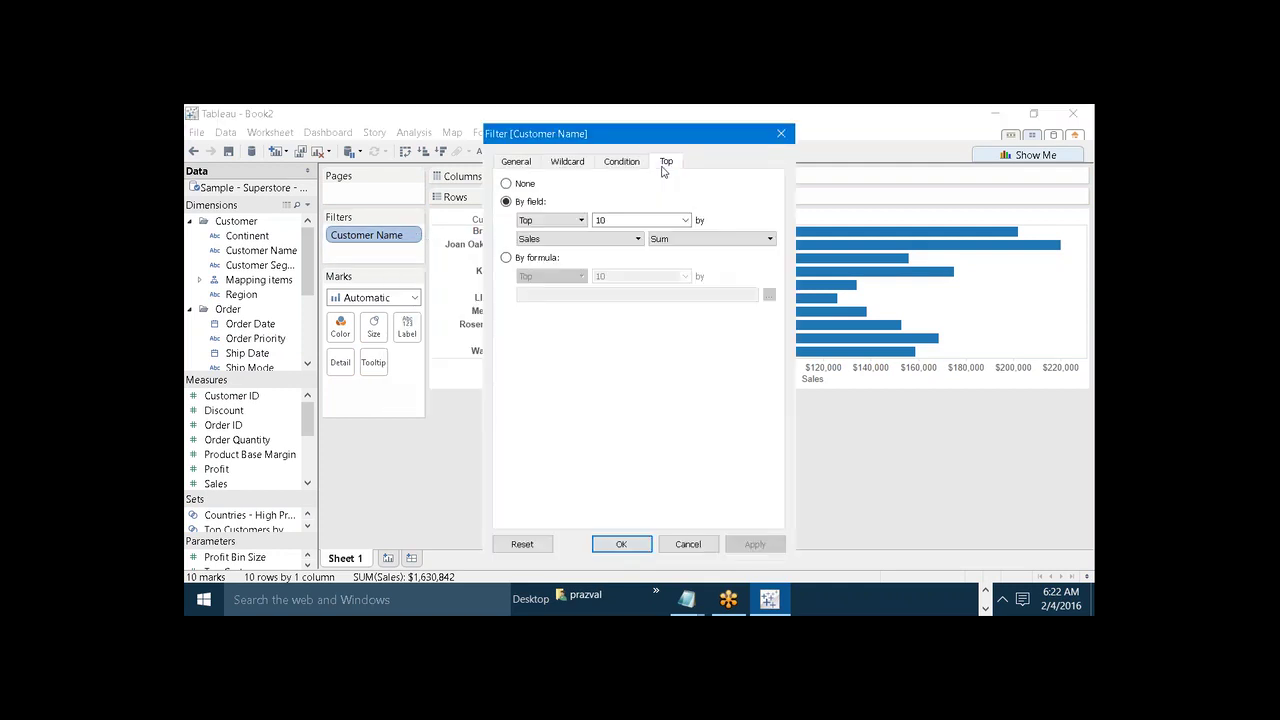
click(634, 219)
key(BackSpace)
key(BackSpace)
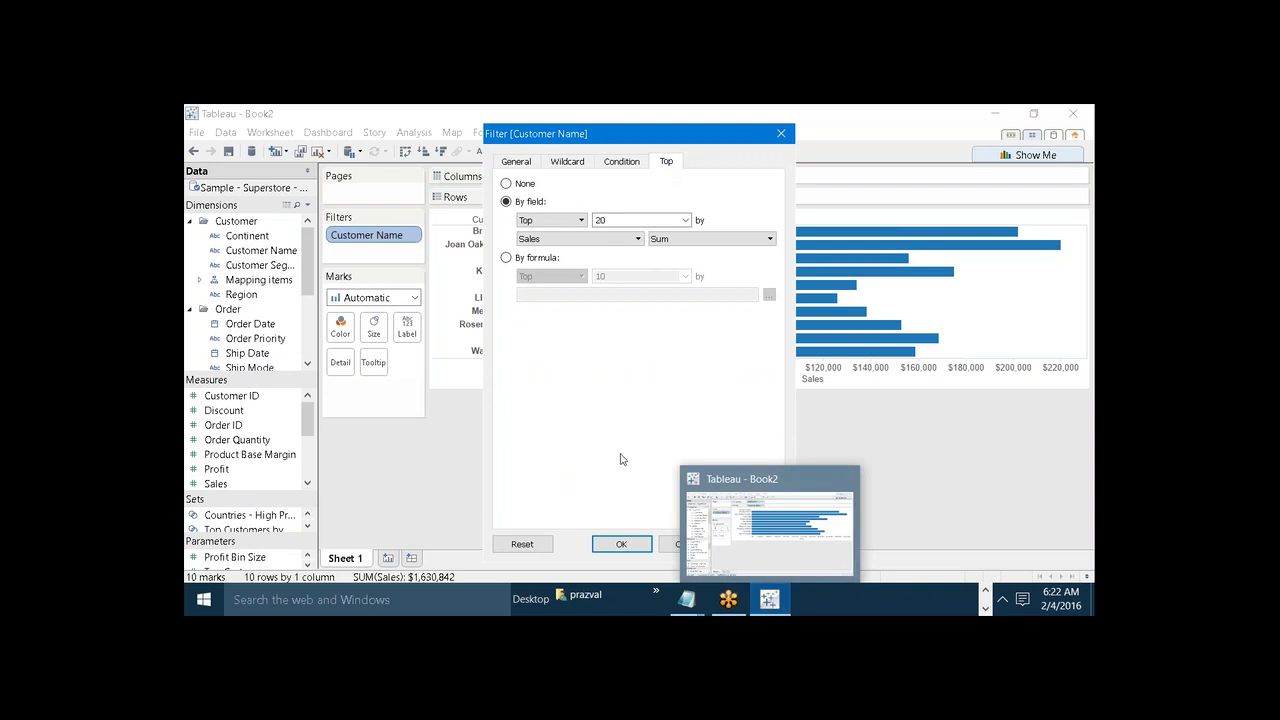
click(745, 543)
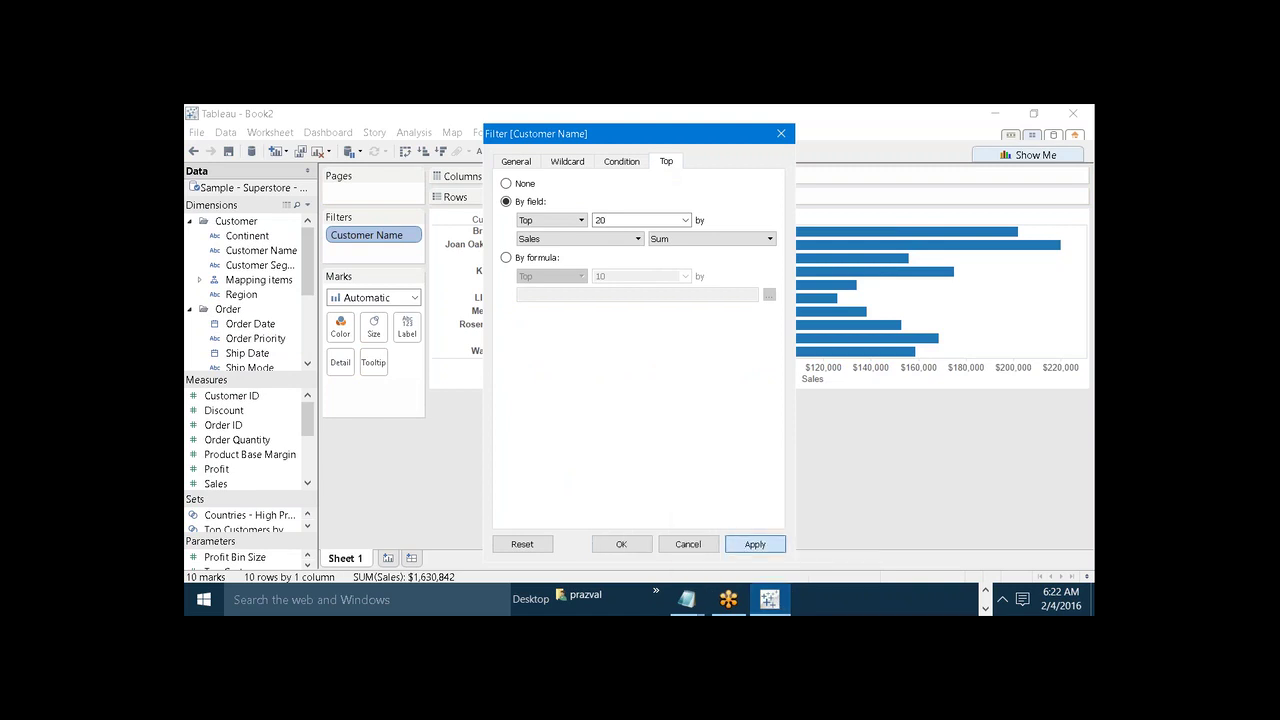
click(645, 544)
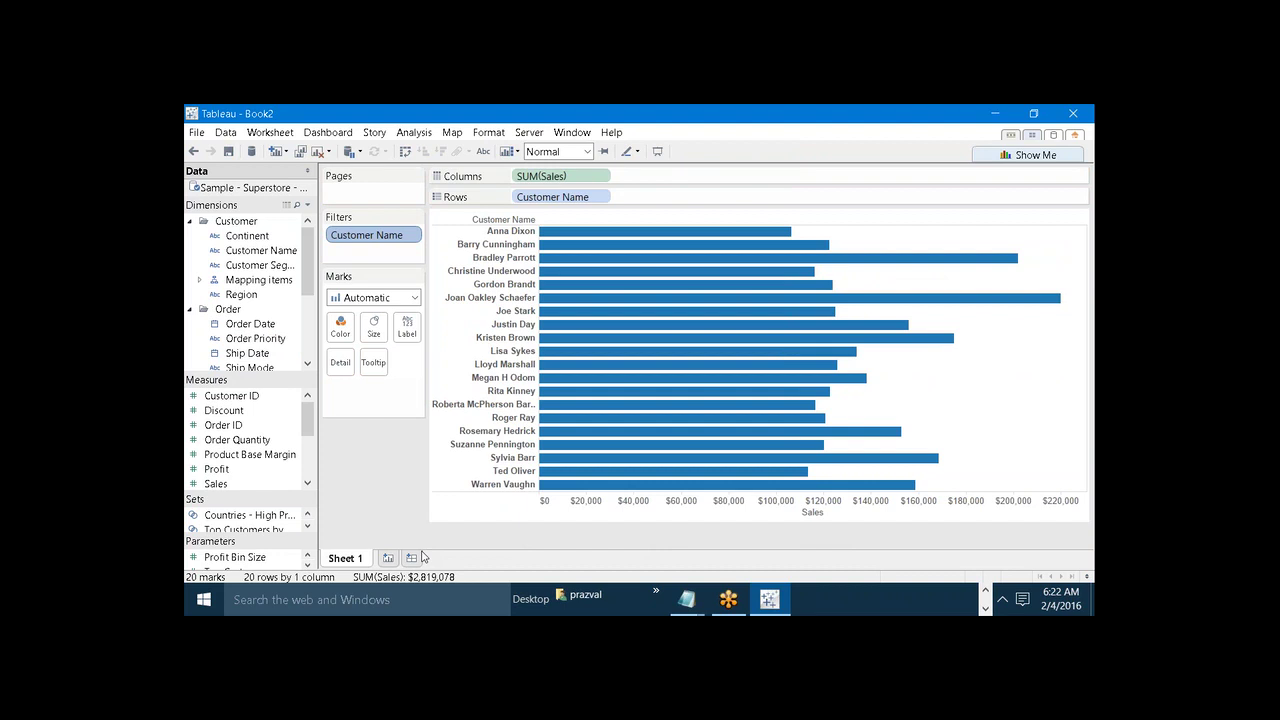
Step: Create a parameter named TopN that allows all values, as the limit of the Customer Name filter's top condition
right_click(368, 234)
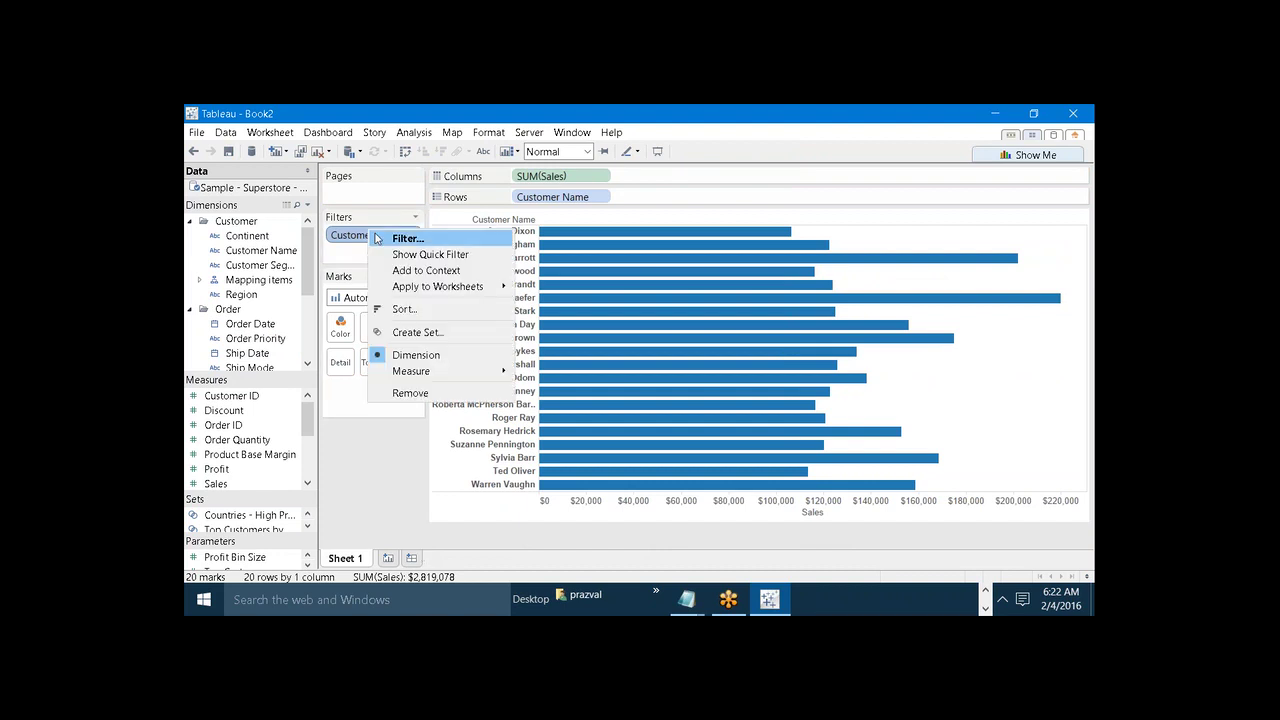
click(377, 239)
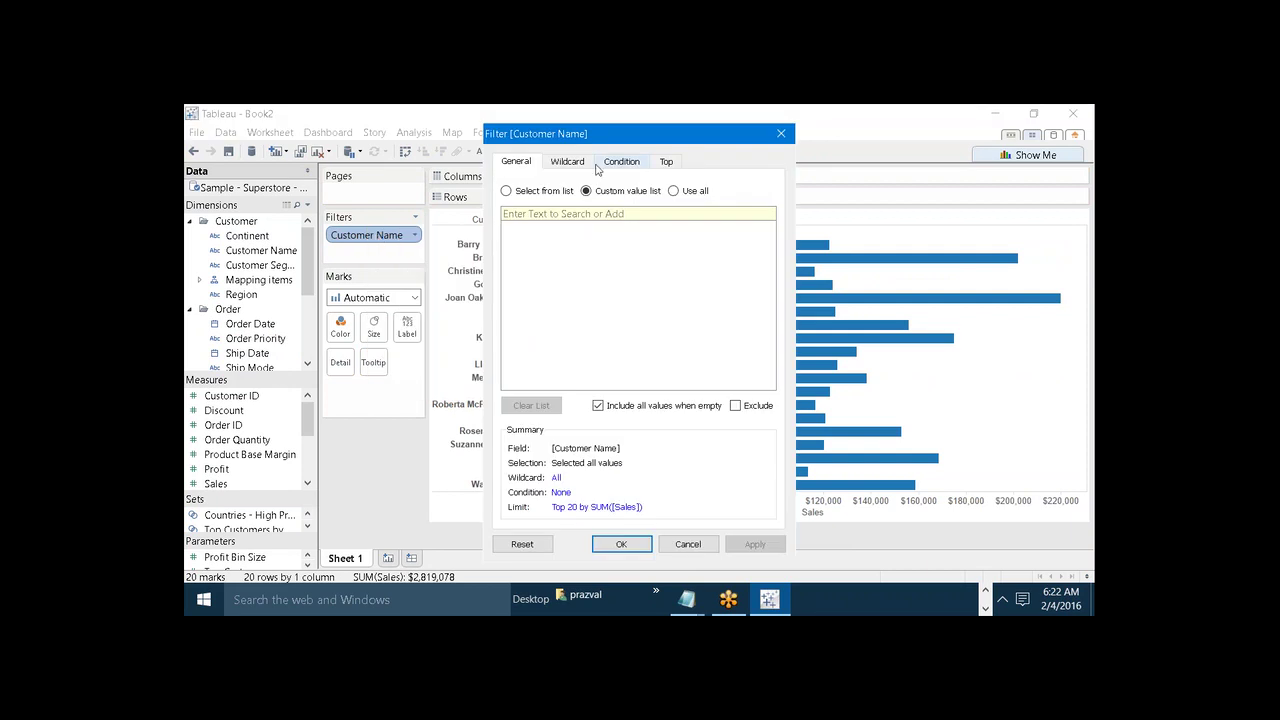
click(654, 165)
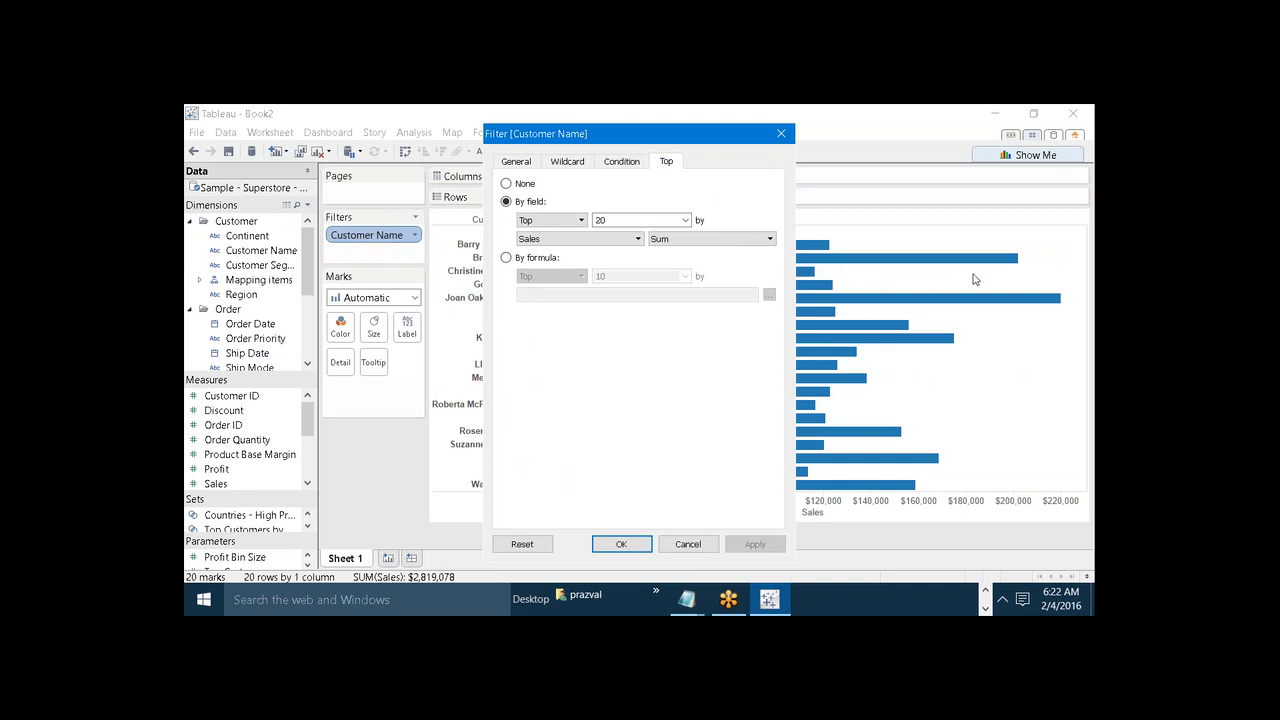
click(685, 220)
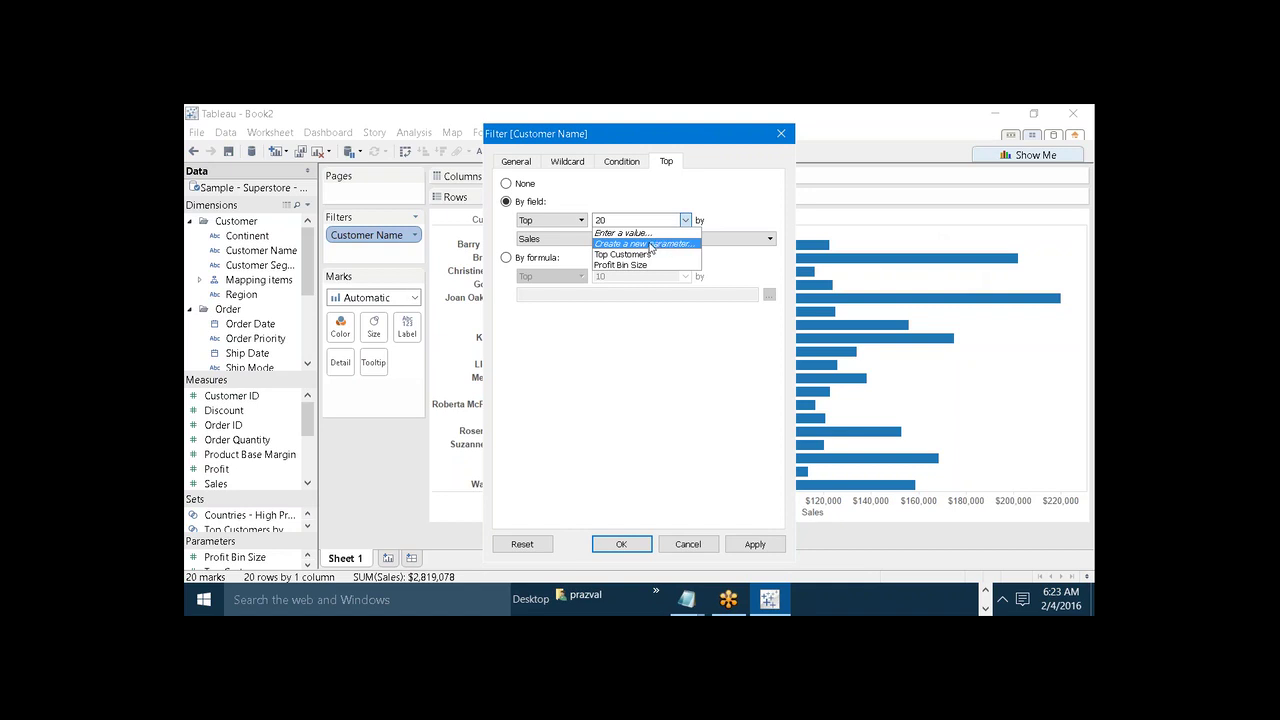
click(650, 246)
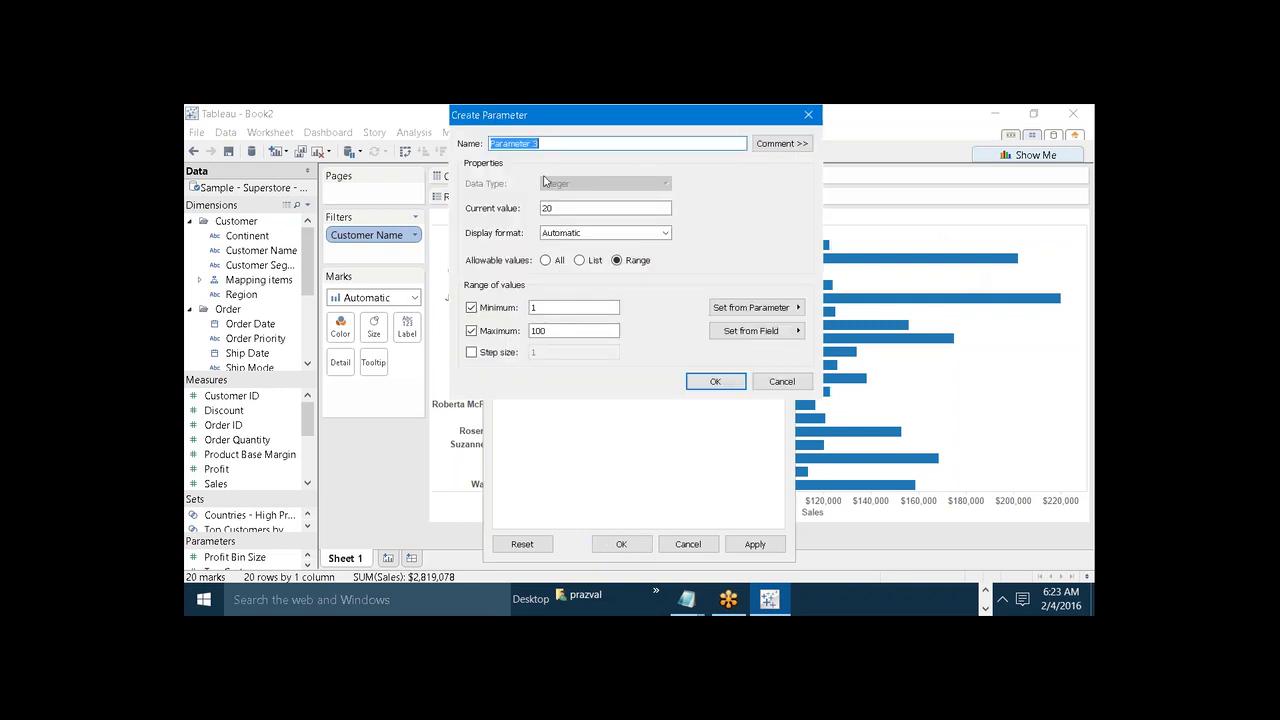
drag(515, 117, 501, 231)
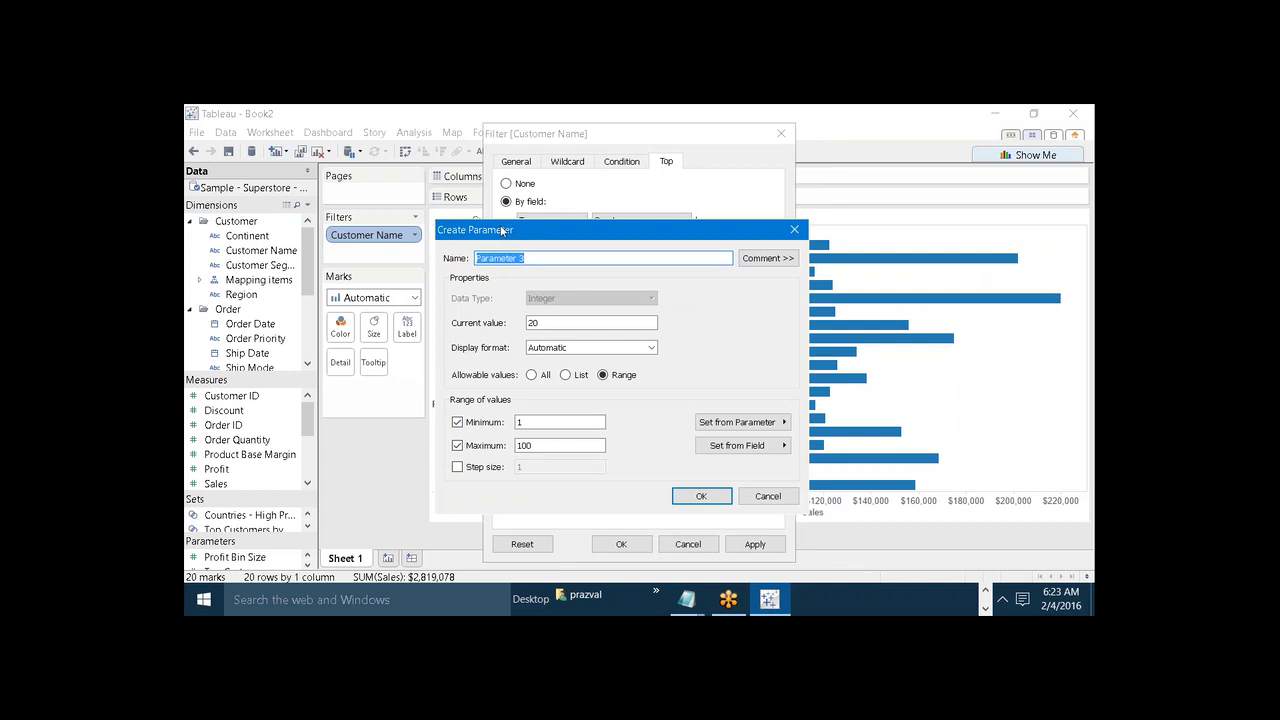
text(TopN)
click(538, 377)
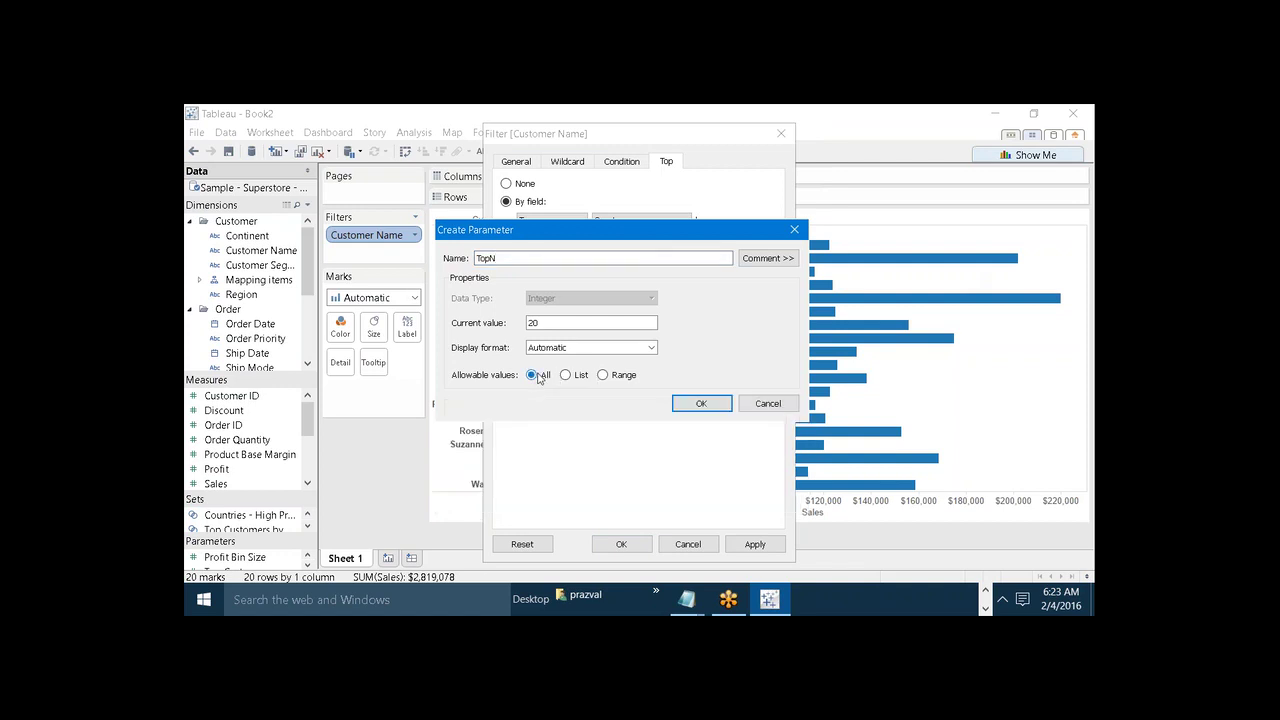
click(577, 378)
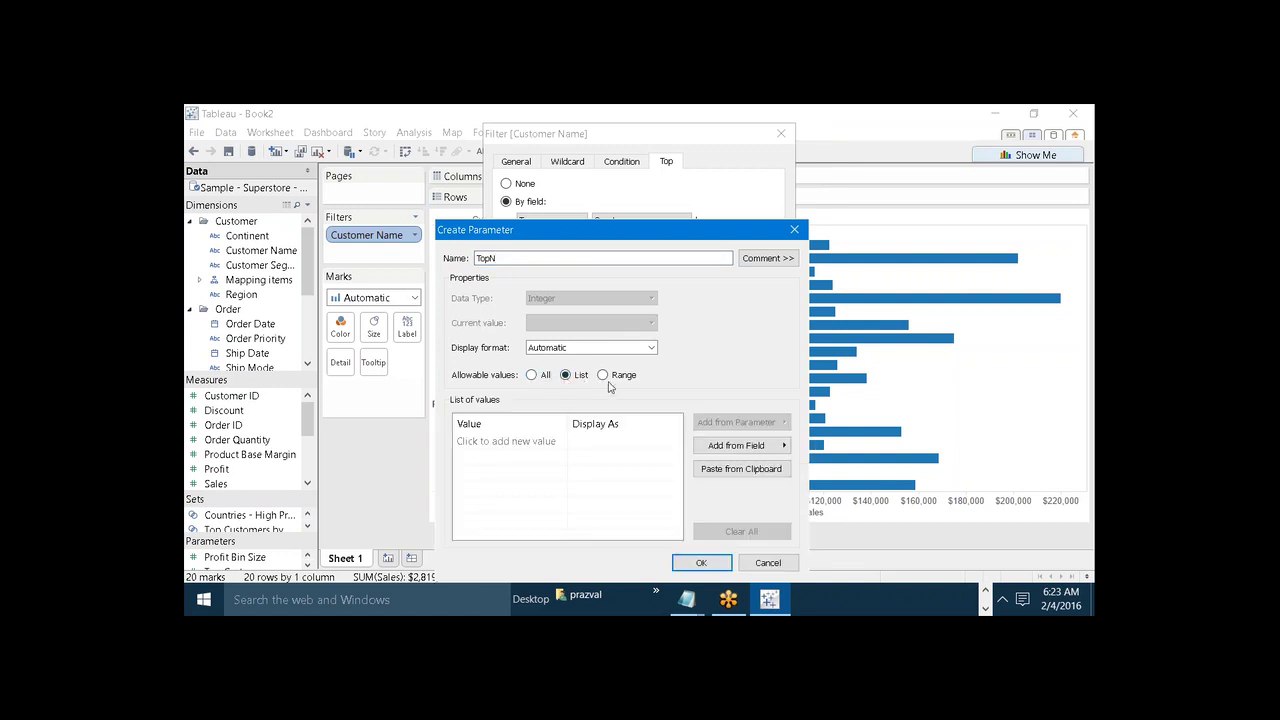
click(603, 377)
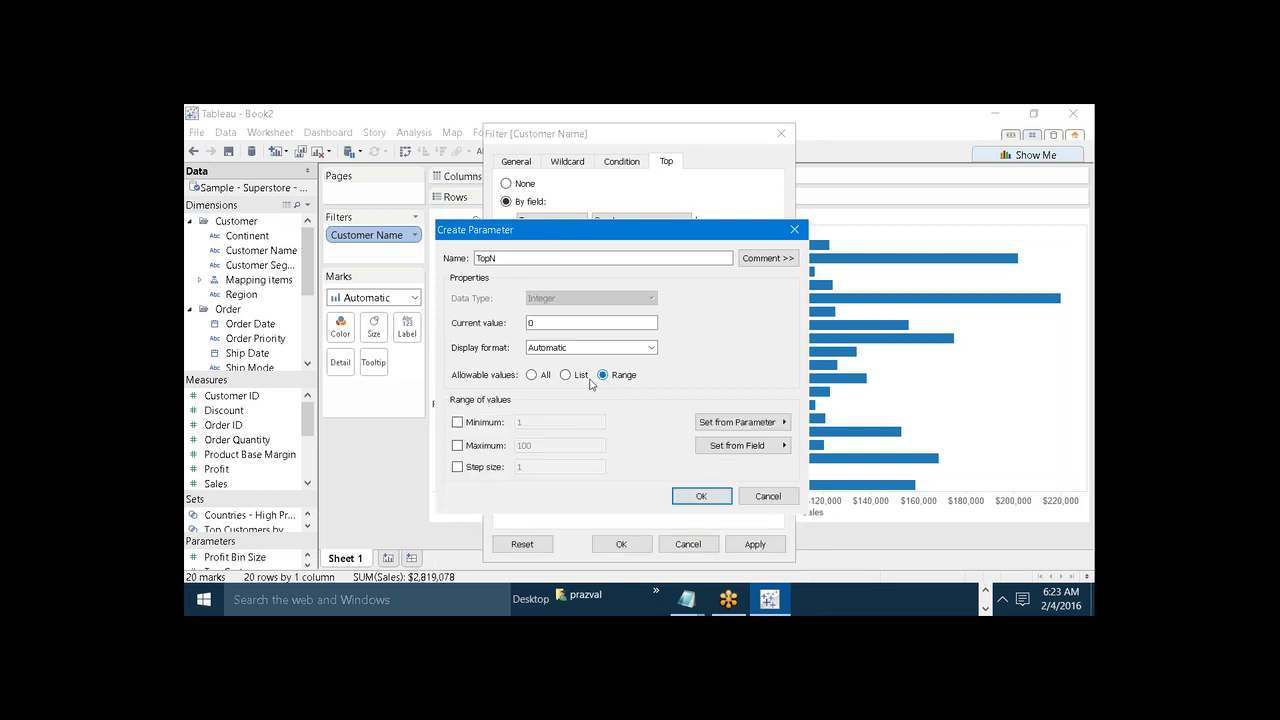
click(533, 377)
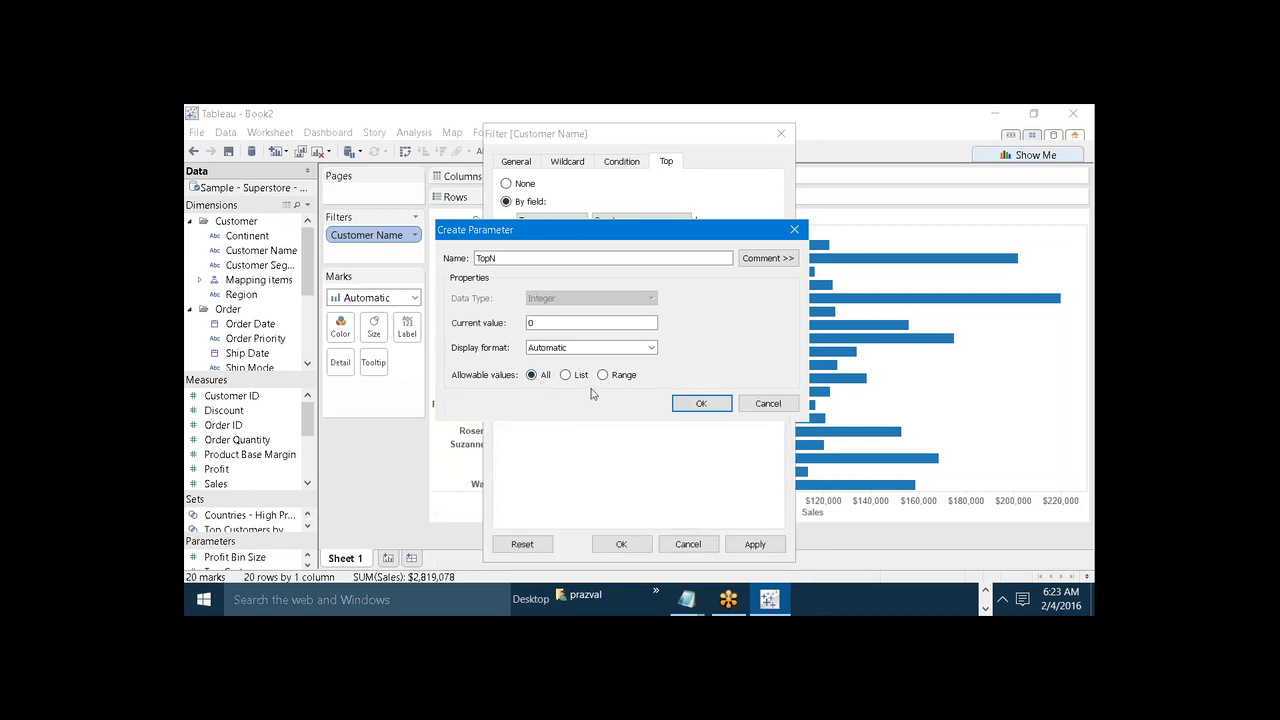
click(702, 403)
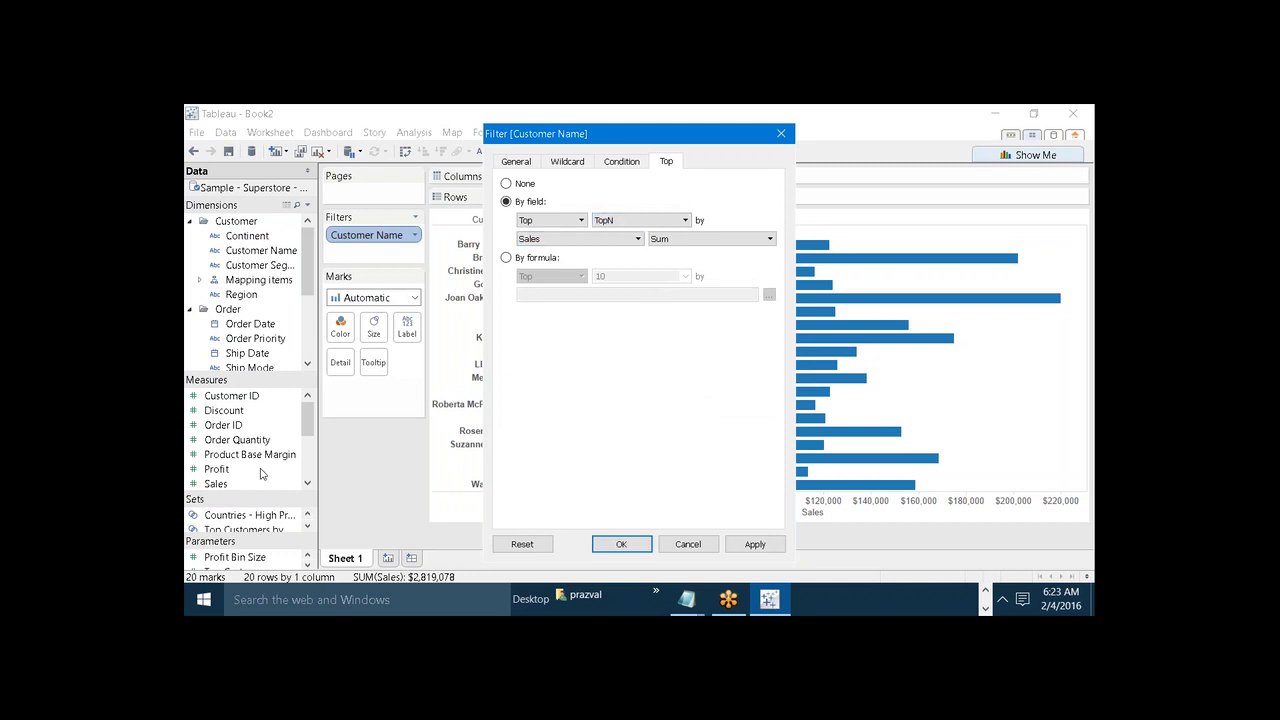
Step: Apply the Customer Name filter with its top limit by sum of Sales controlled by TopN
click(213, 548)
click(746, 548)
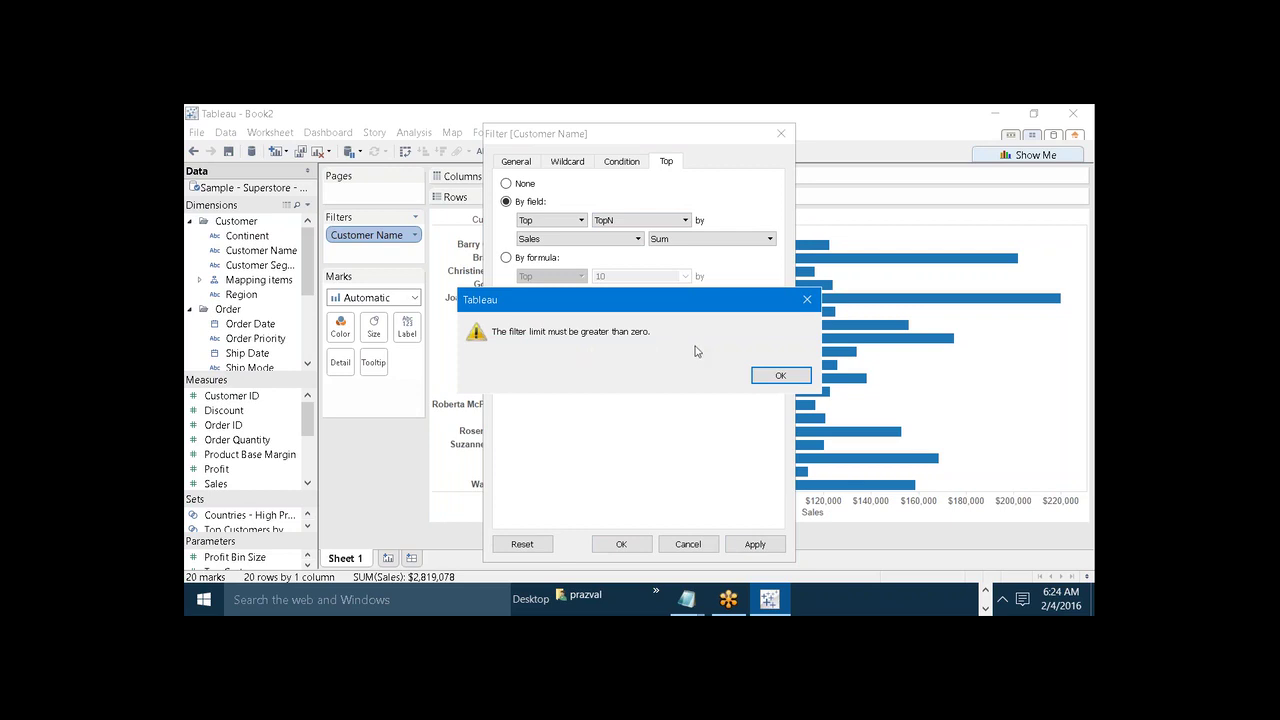
click(776, 375)
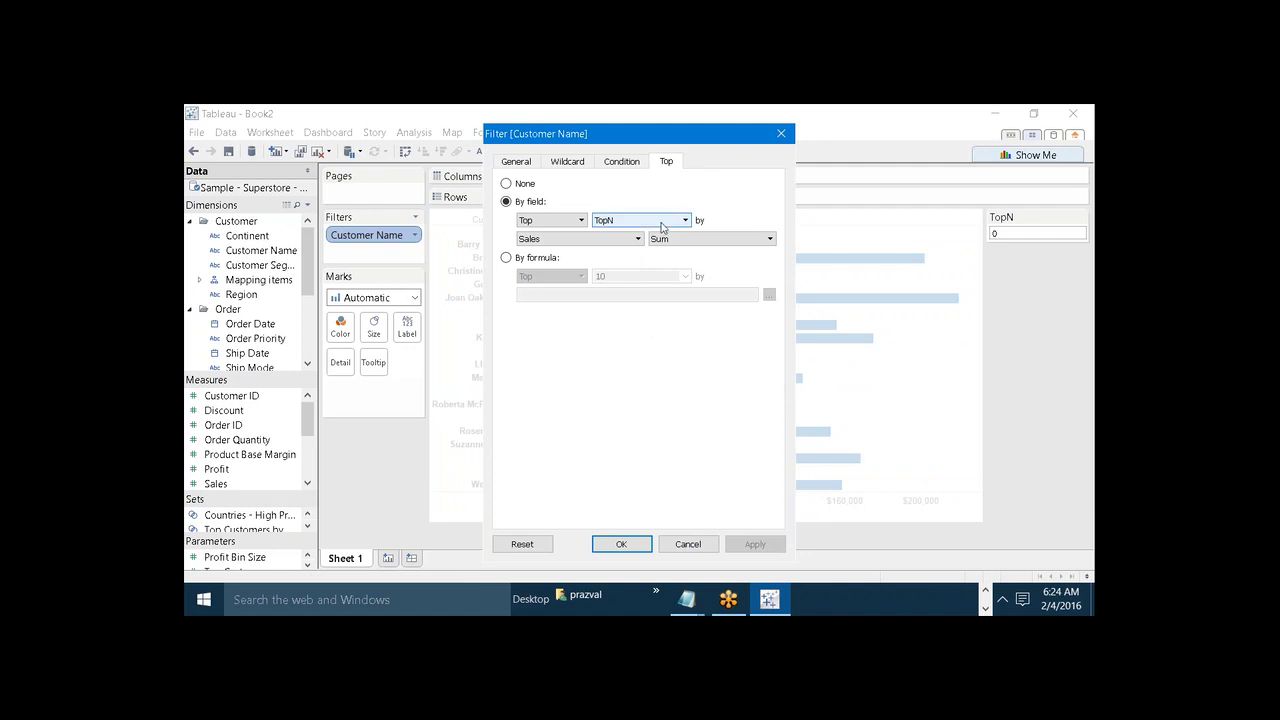
click(620, 544)
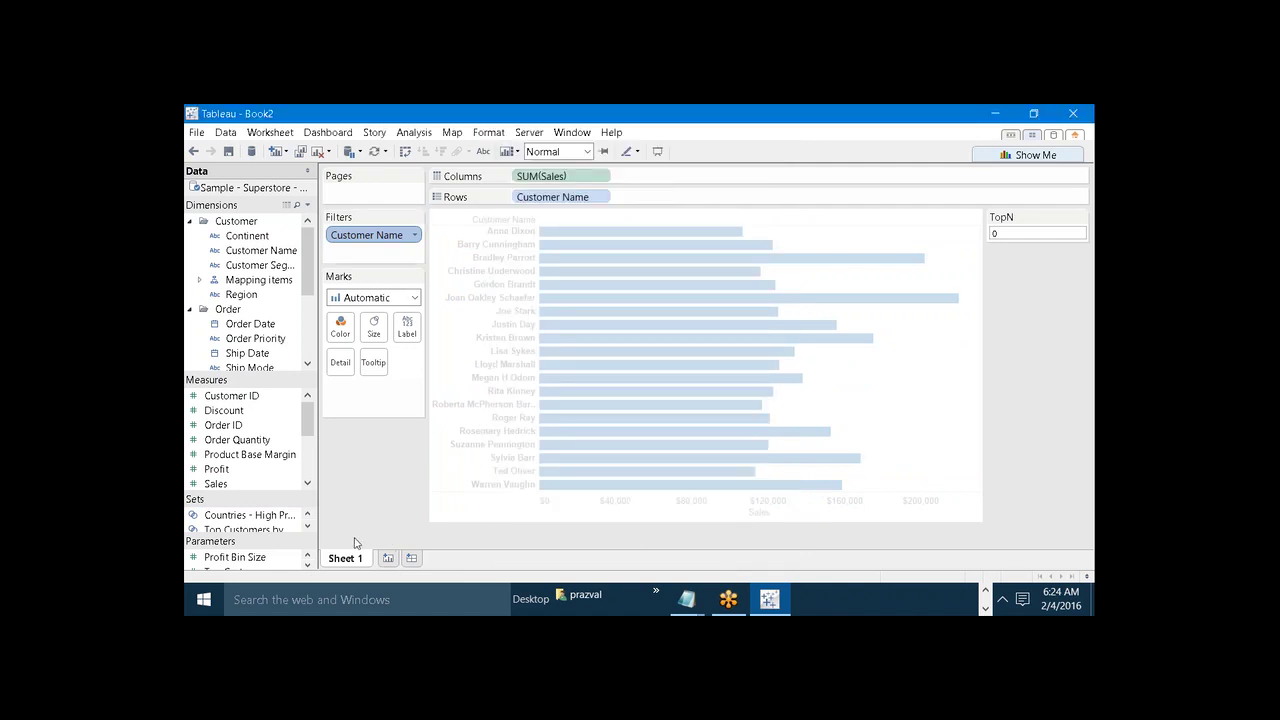
Step: Enlarge the Parameters section and set the TopN parameter's value to 5
drag(291, 537, 285, 471)
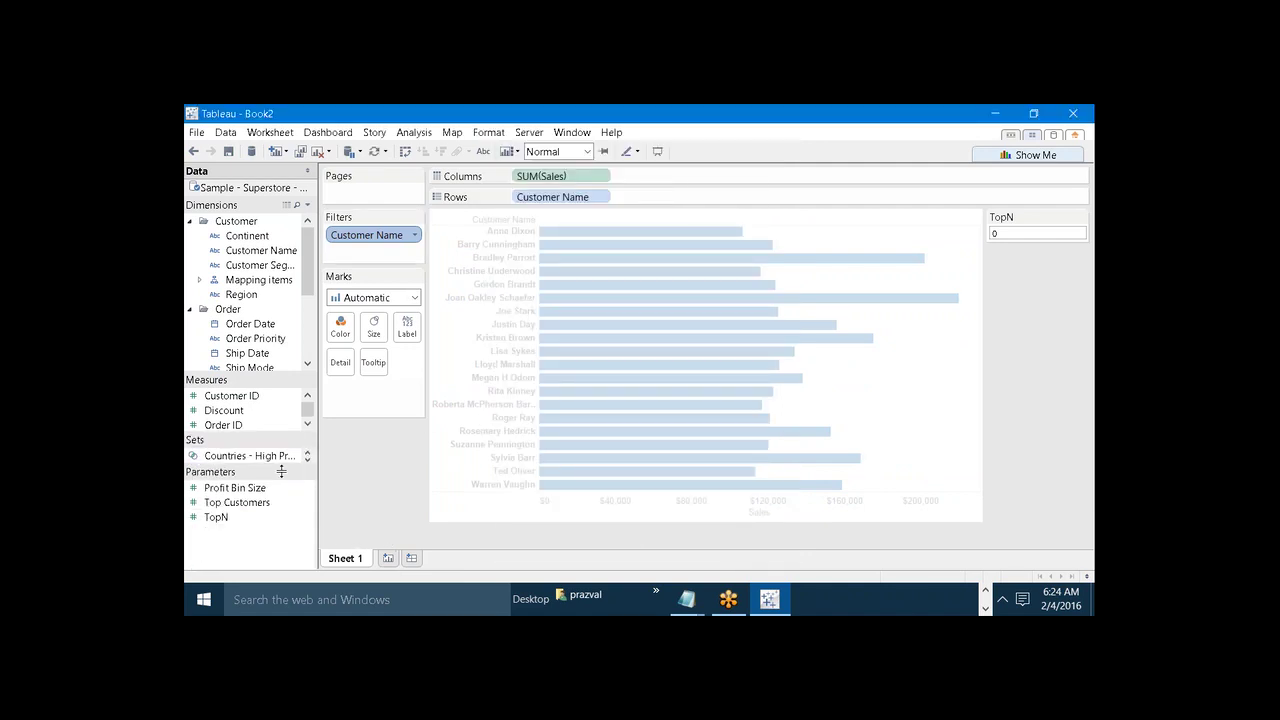
click(220, 516)
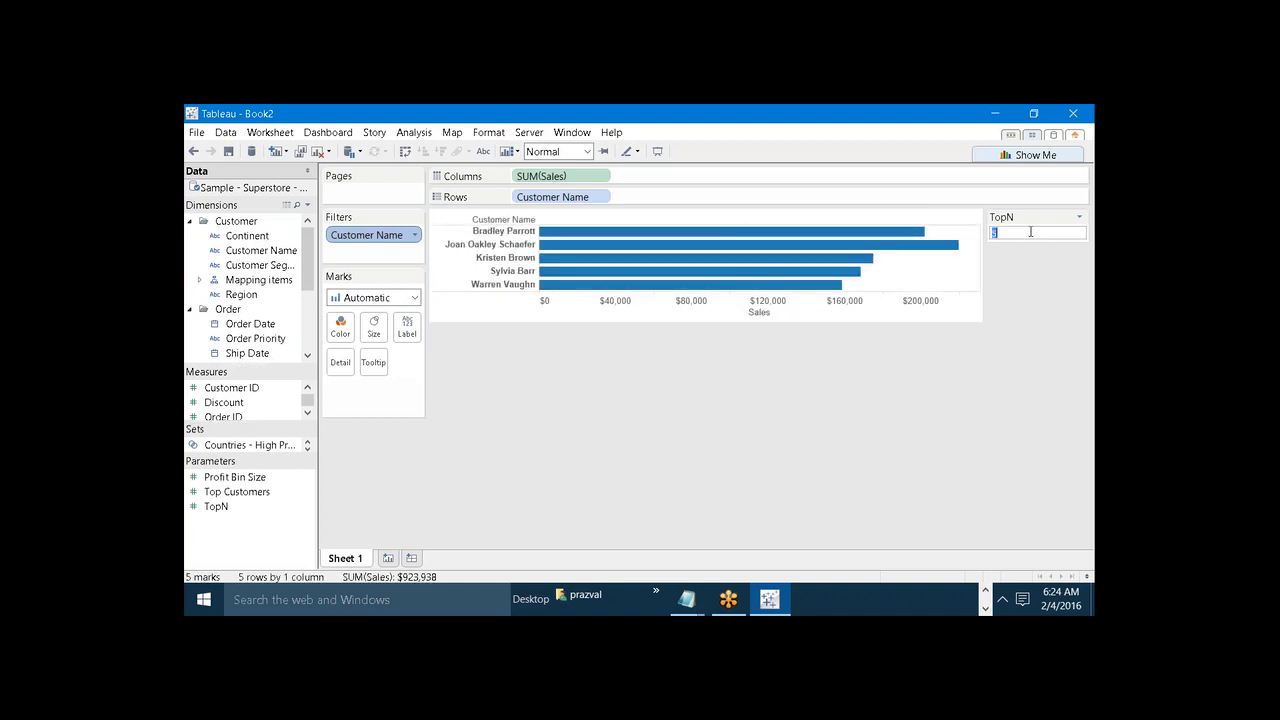
Step: Set the TopN parameter's value to 15 and then to 25
text(15)
key(Return)
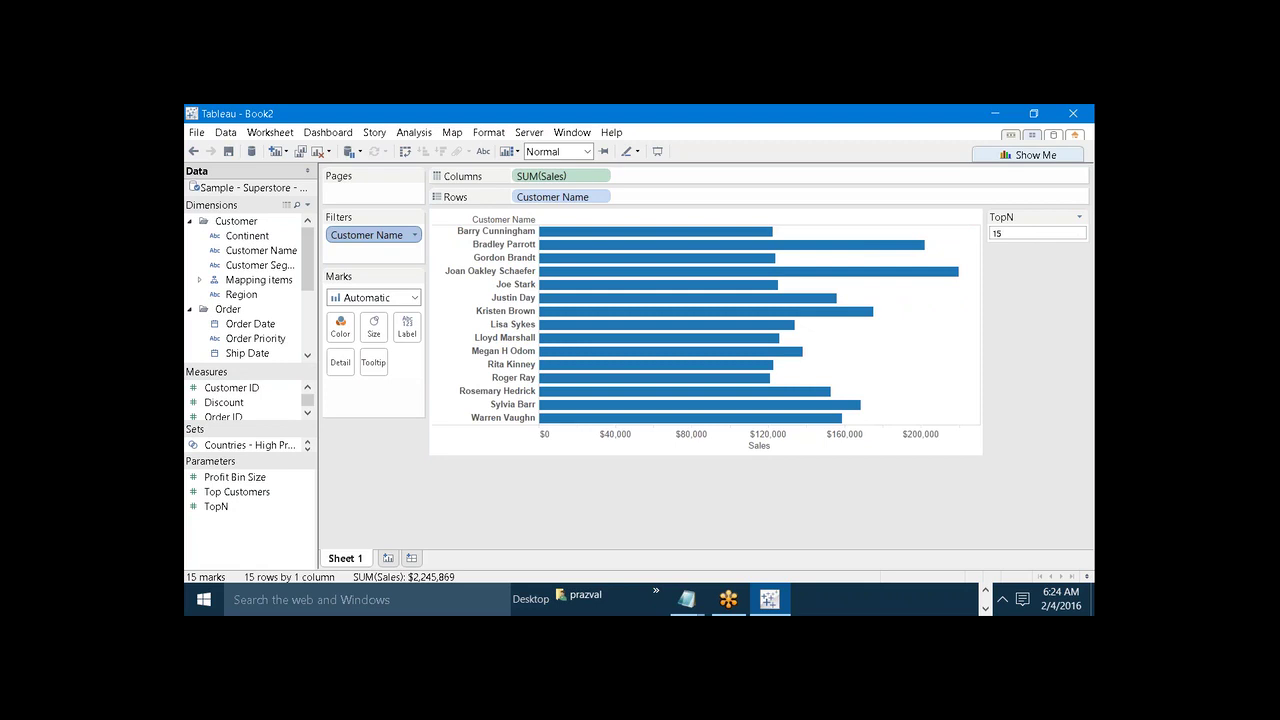
click(1030, 232)
text(5)
key(Return)
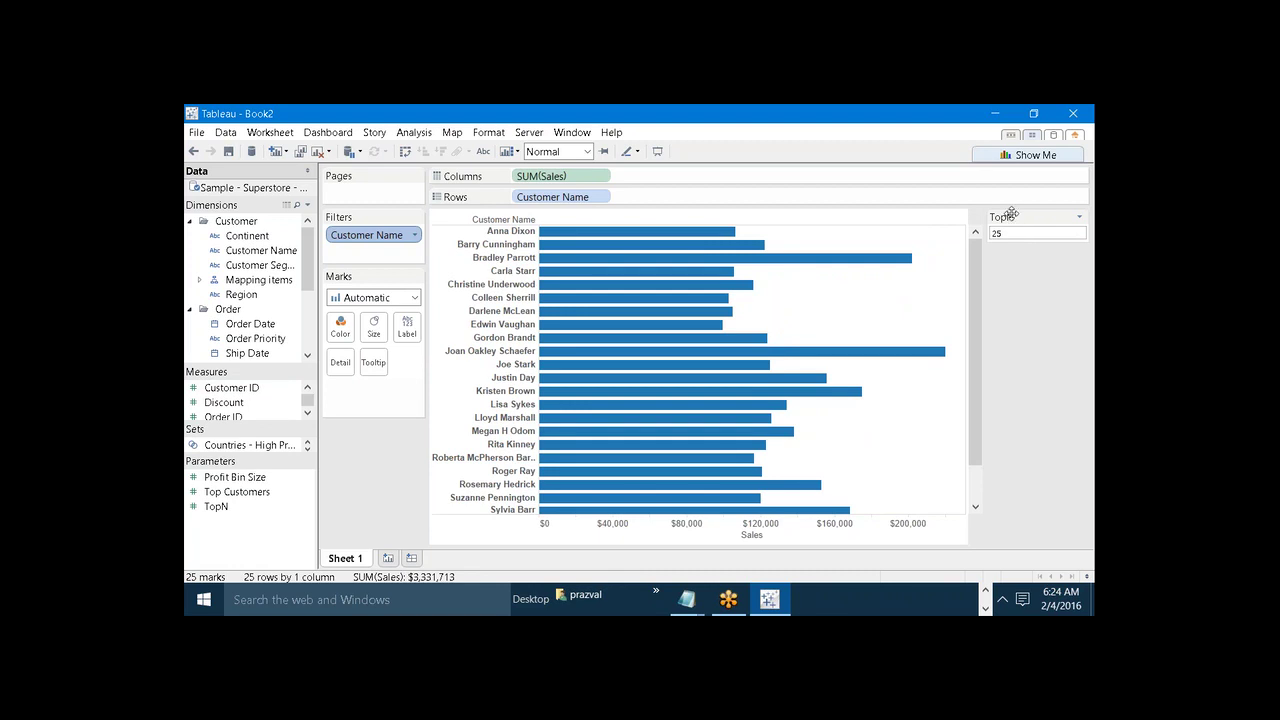
Step: Review the parameter choices for the Customer Name filter's top limit, leaving the filter as it is
right_click(385, 235)
click(398, 240)
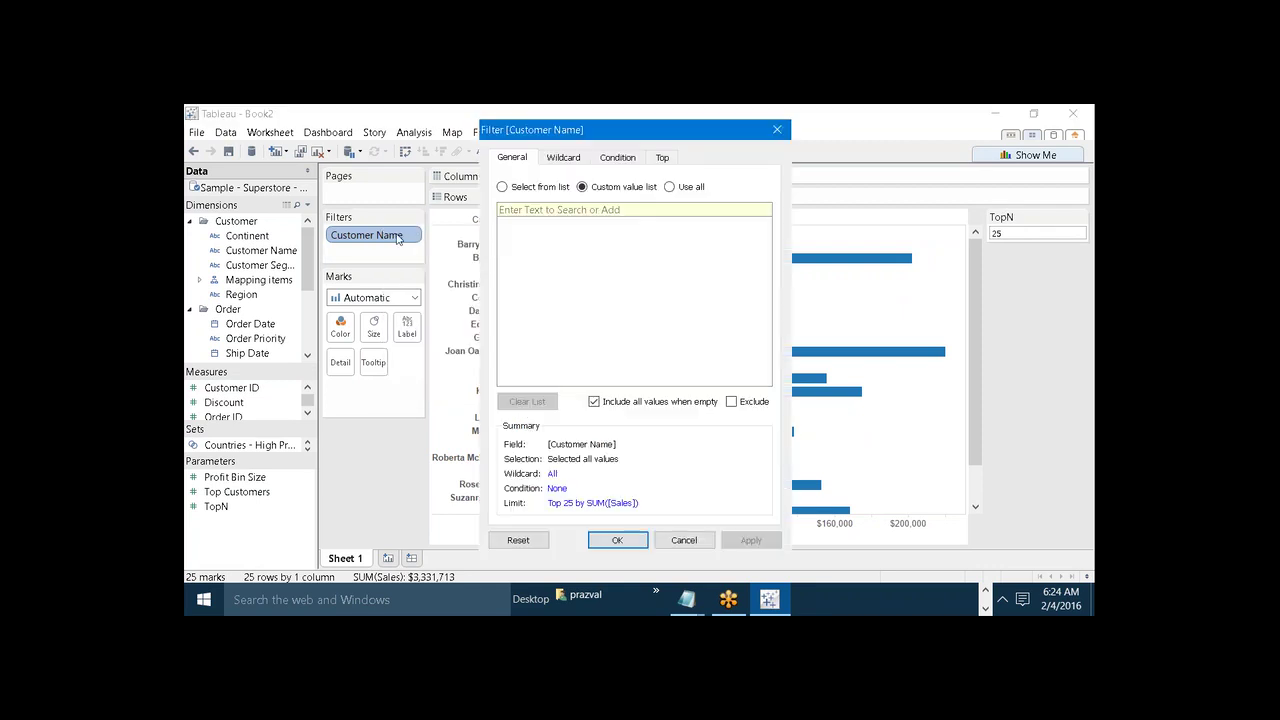
click(662, 158)
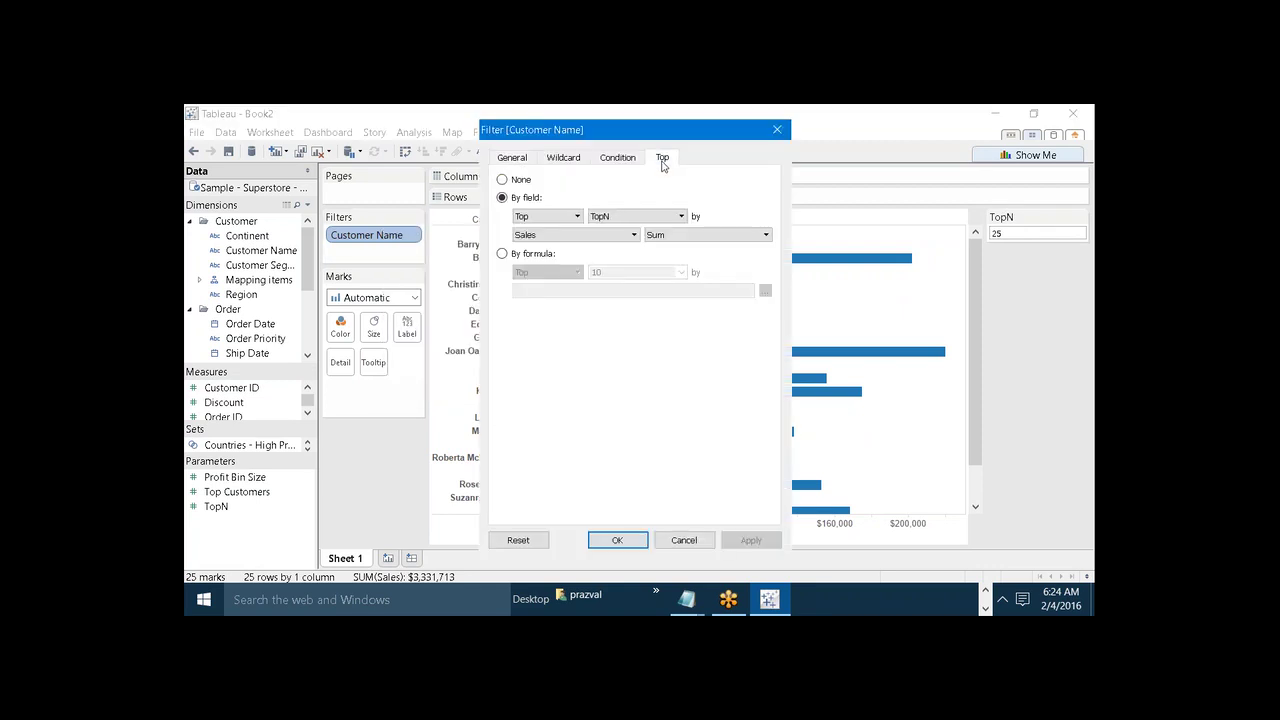
click(634, 218)
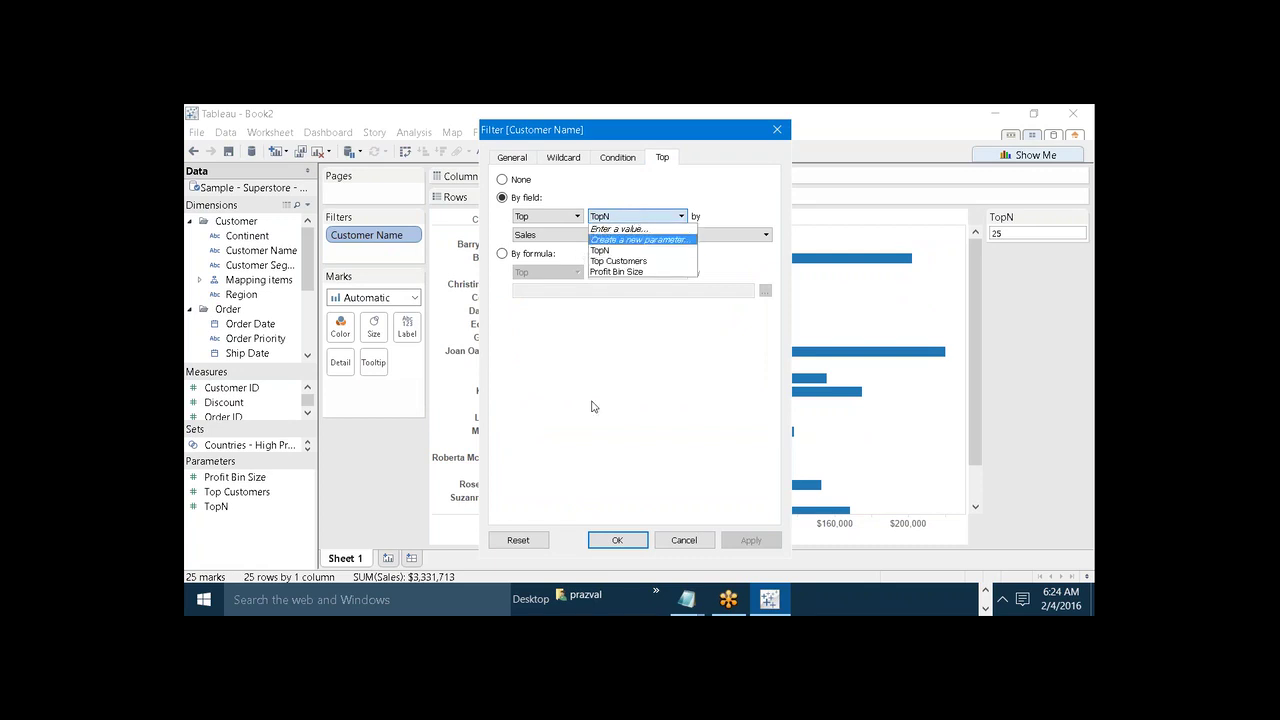
click(605, 440)
click(680, 539)
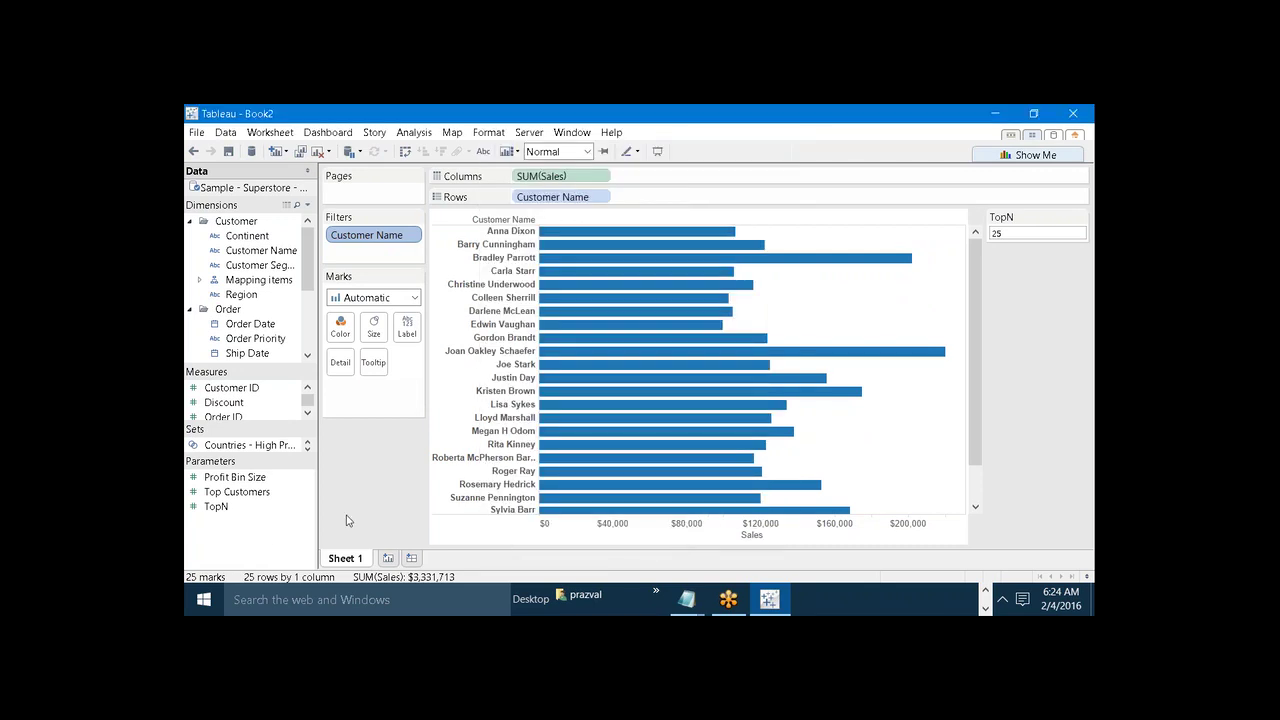
Step: Start a new parameter under its default name and set its data type to Integer
right_click(249, 539)
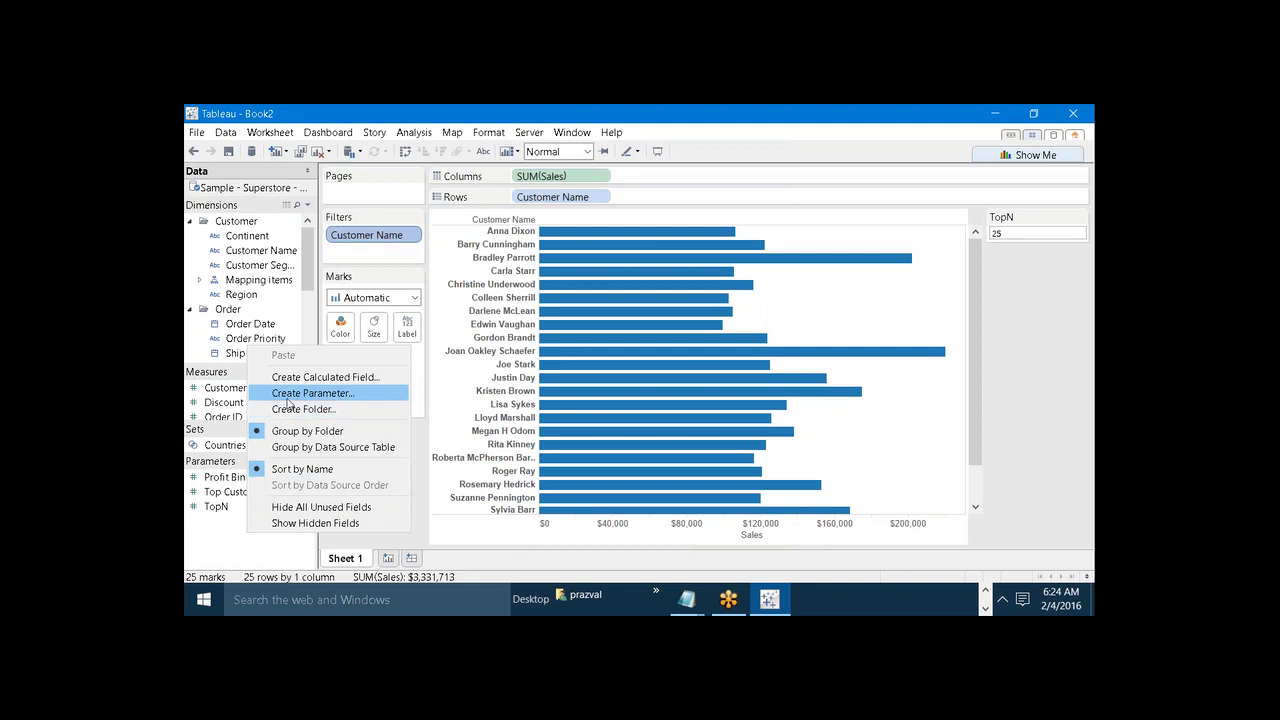
click(289, 397)
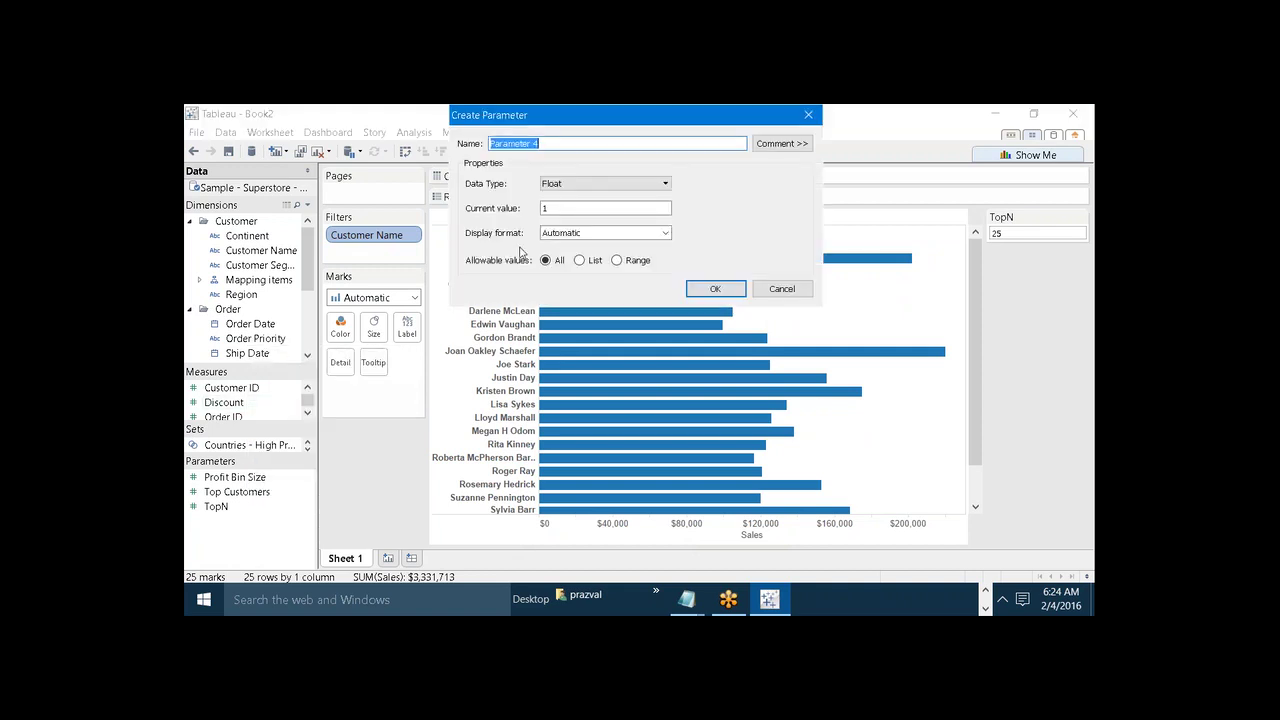
click(584, 186)
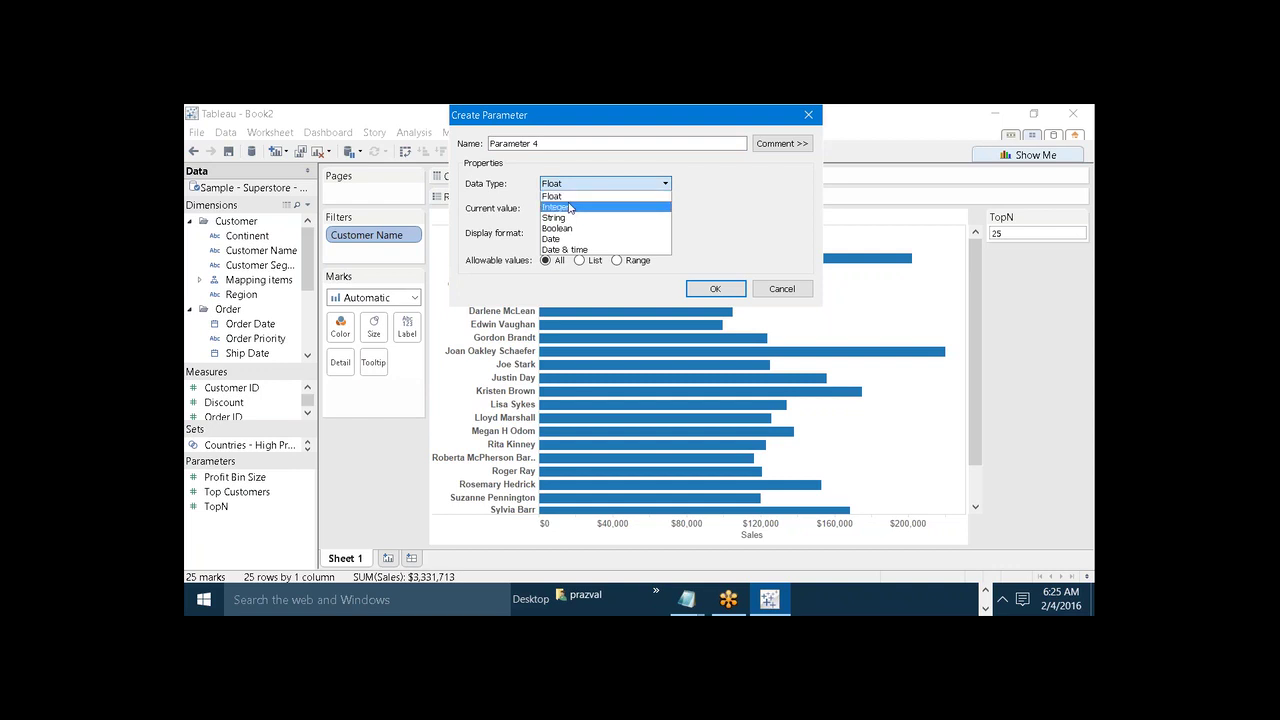
click(570, 207)
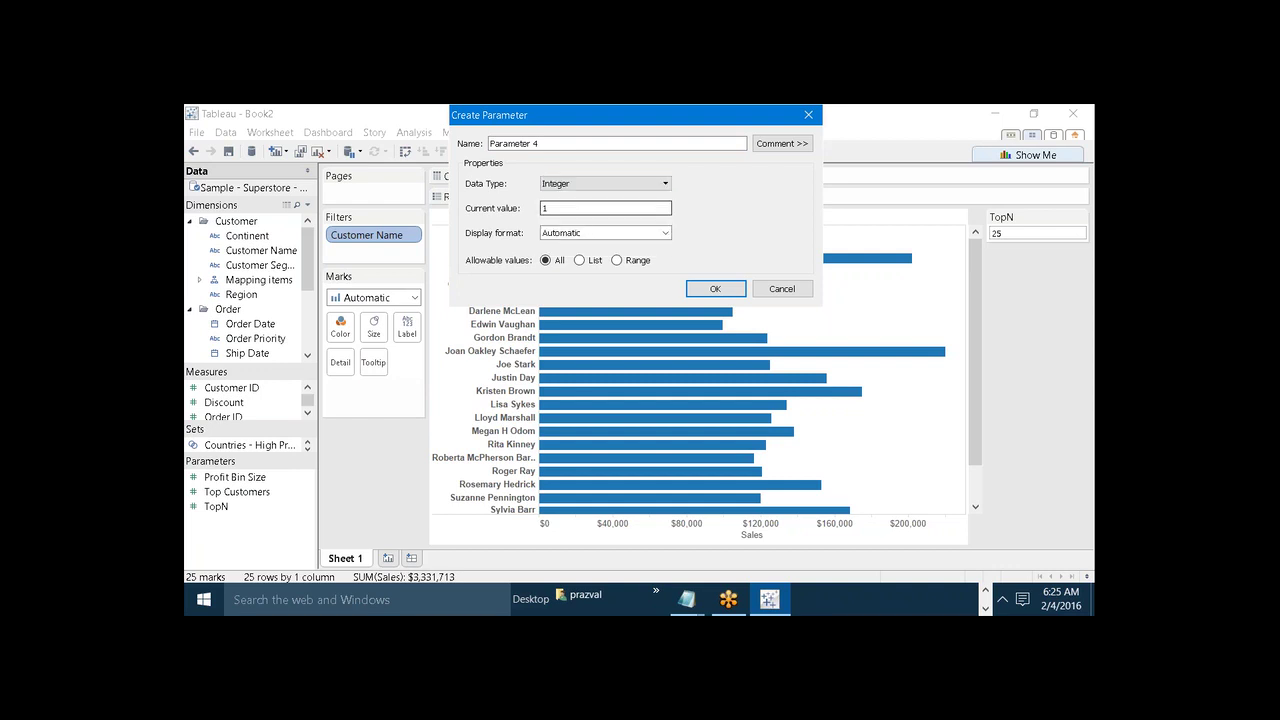
click(569, 189)
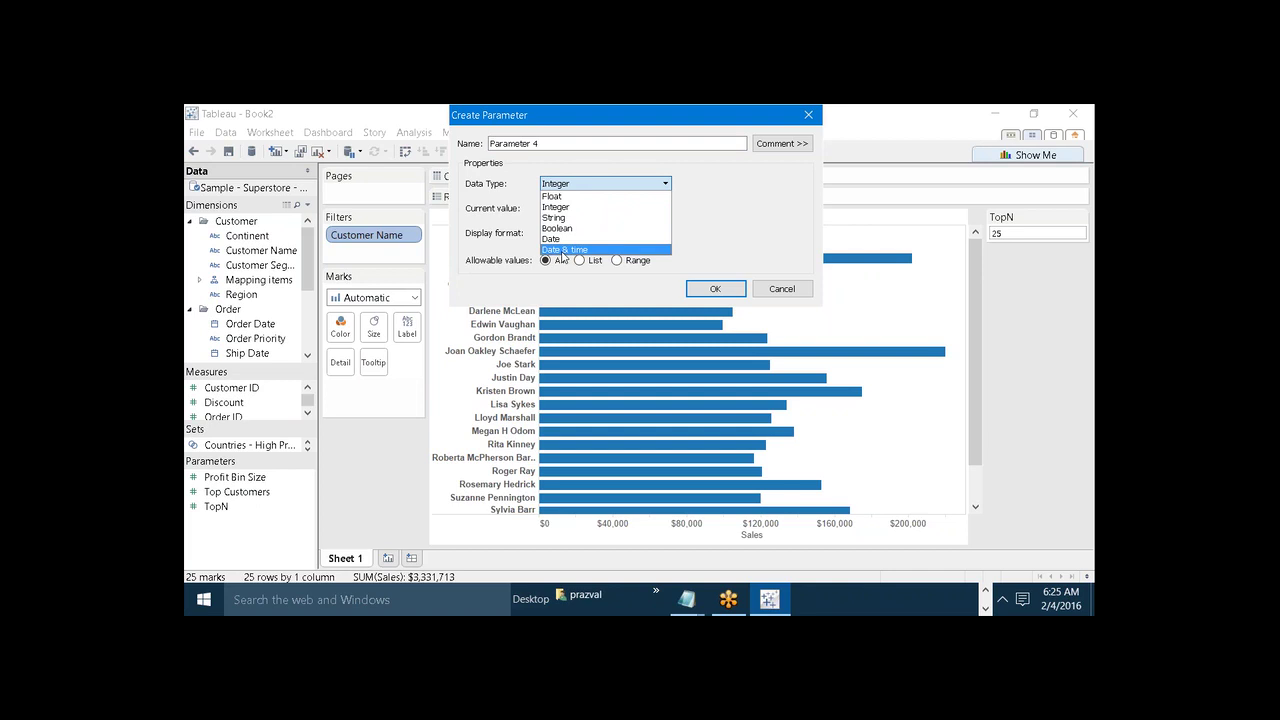
click(563, 207)
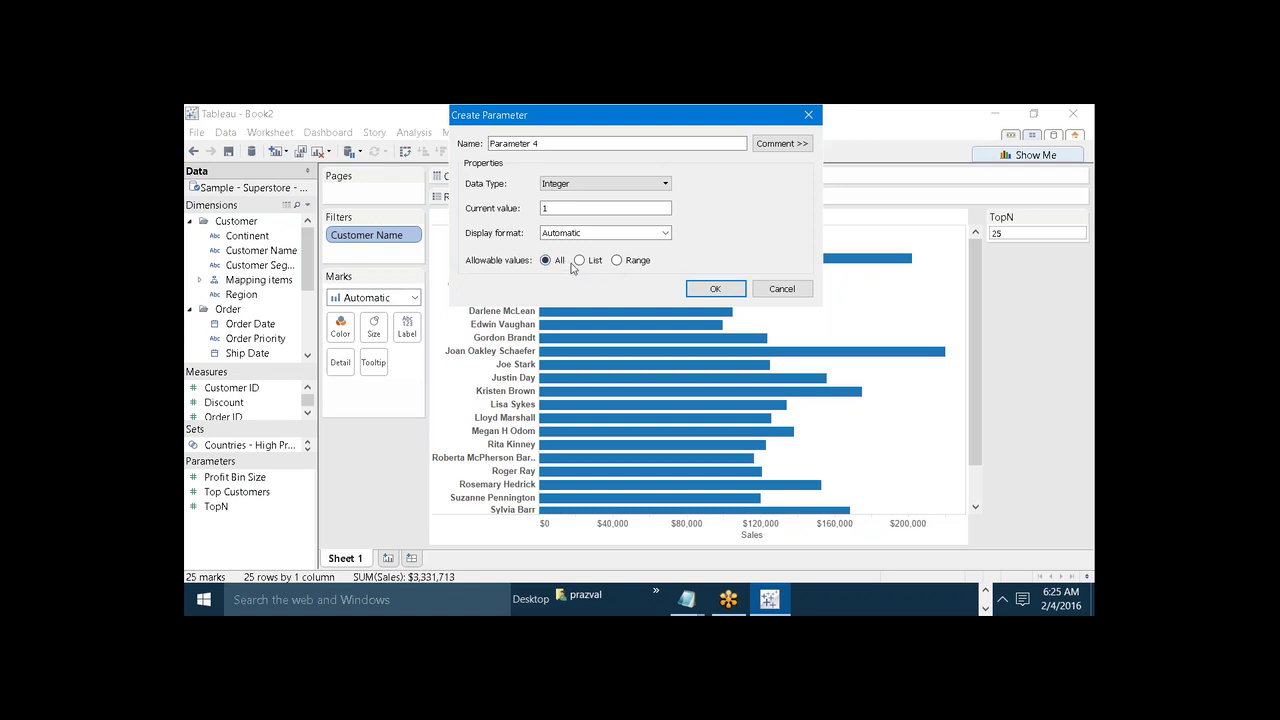
Step: Look through the List, Range and All settings for the new parameter's allowable values
click(579, 261)
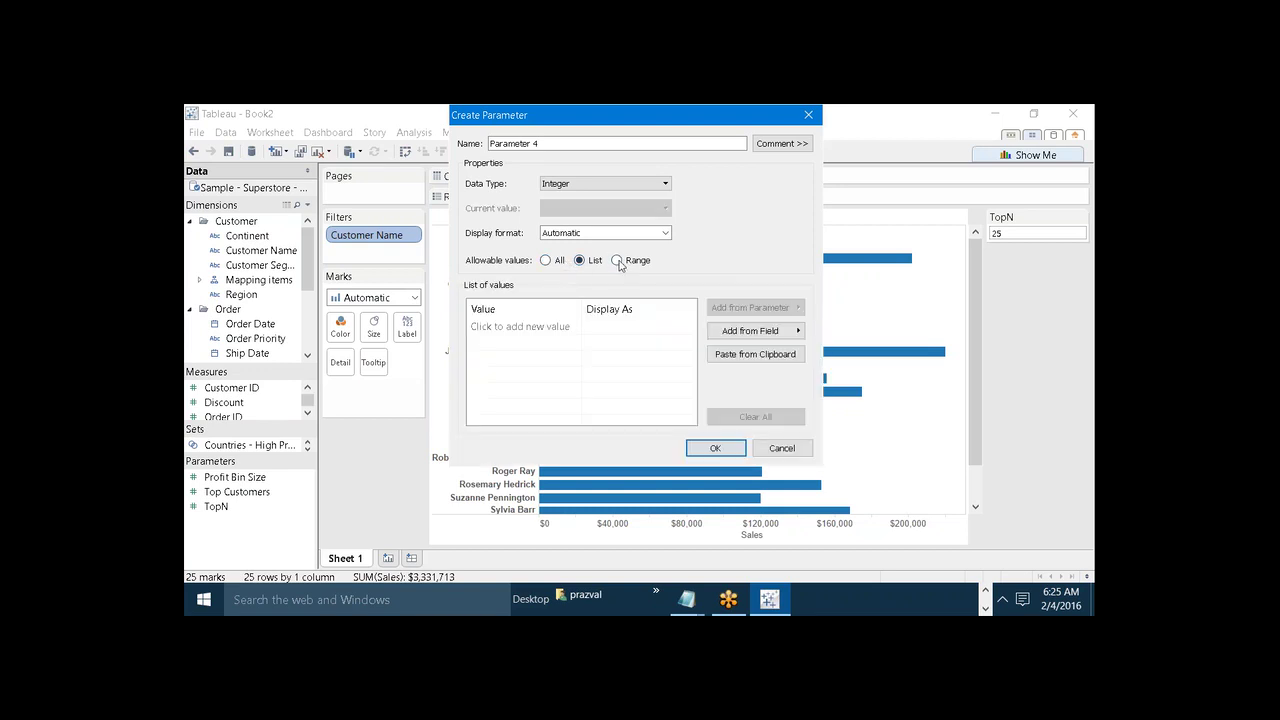
click(617, 261)
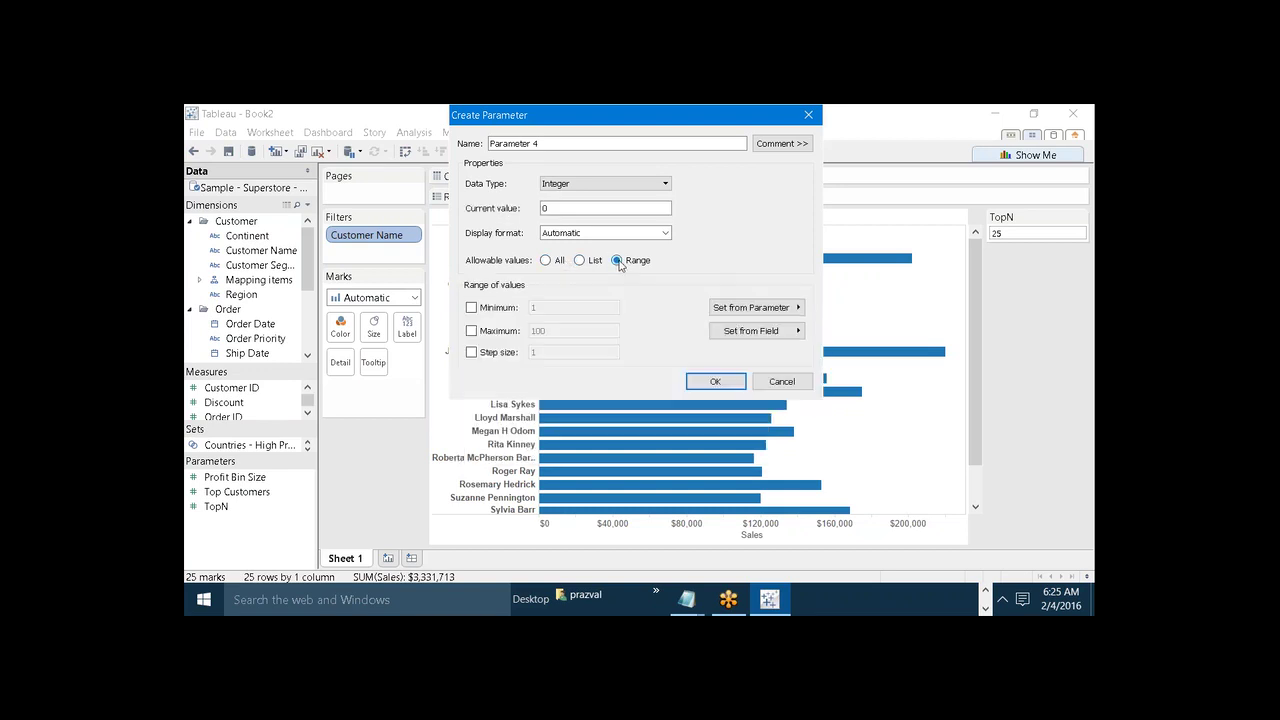
click(547, 261)
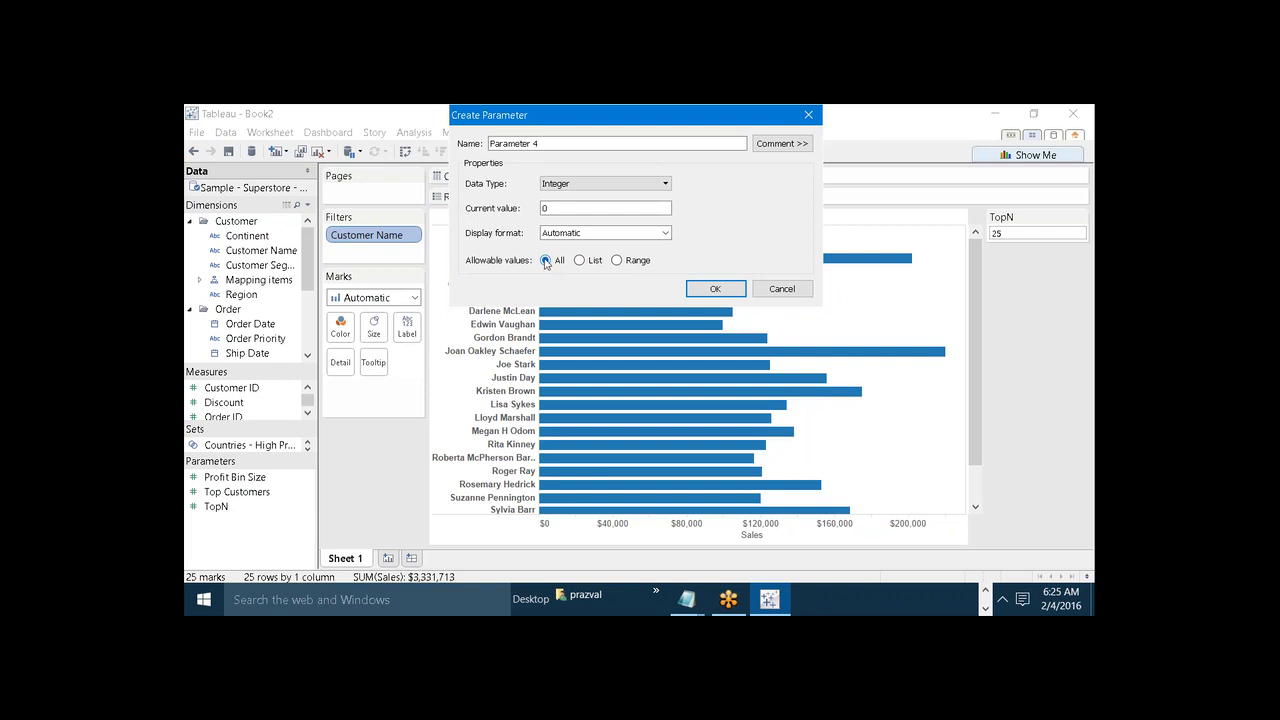
Step: Restrict the new parameter to a list of the values 1, 10 and 20, and create it
click(579, 261)
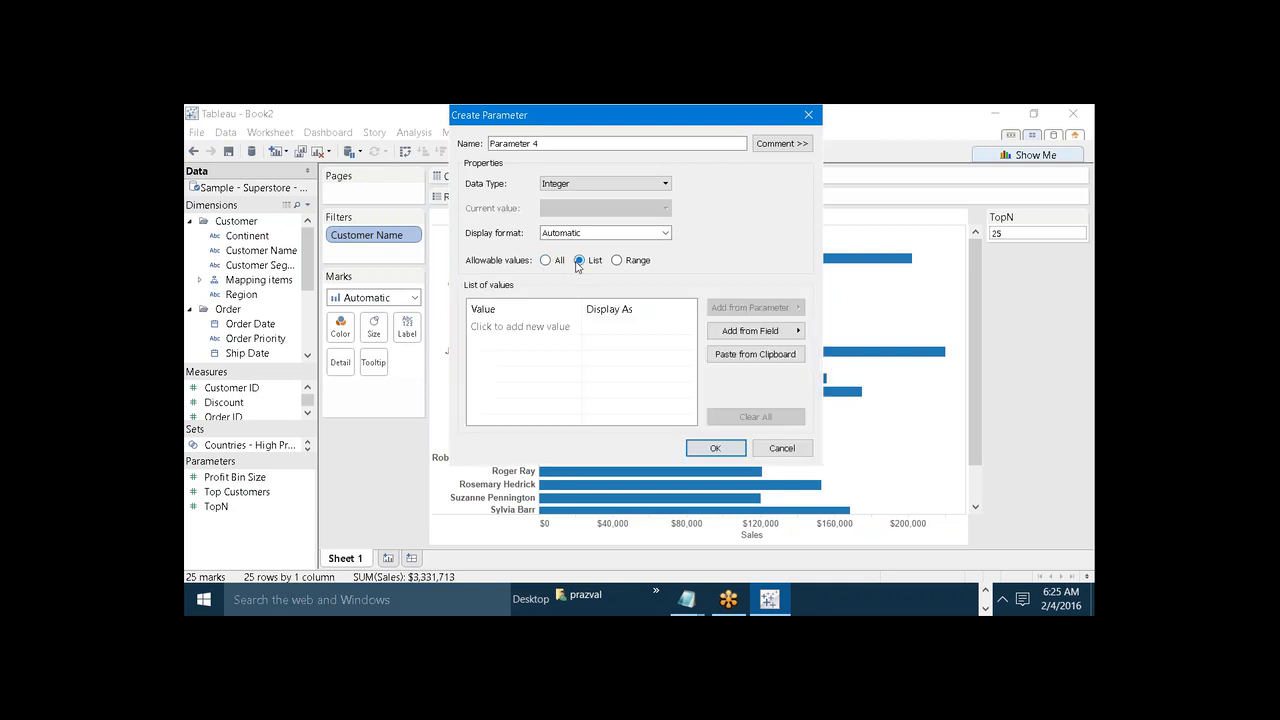
click(514, 327)
text(1)
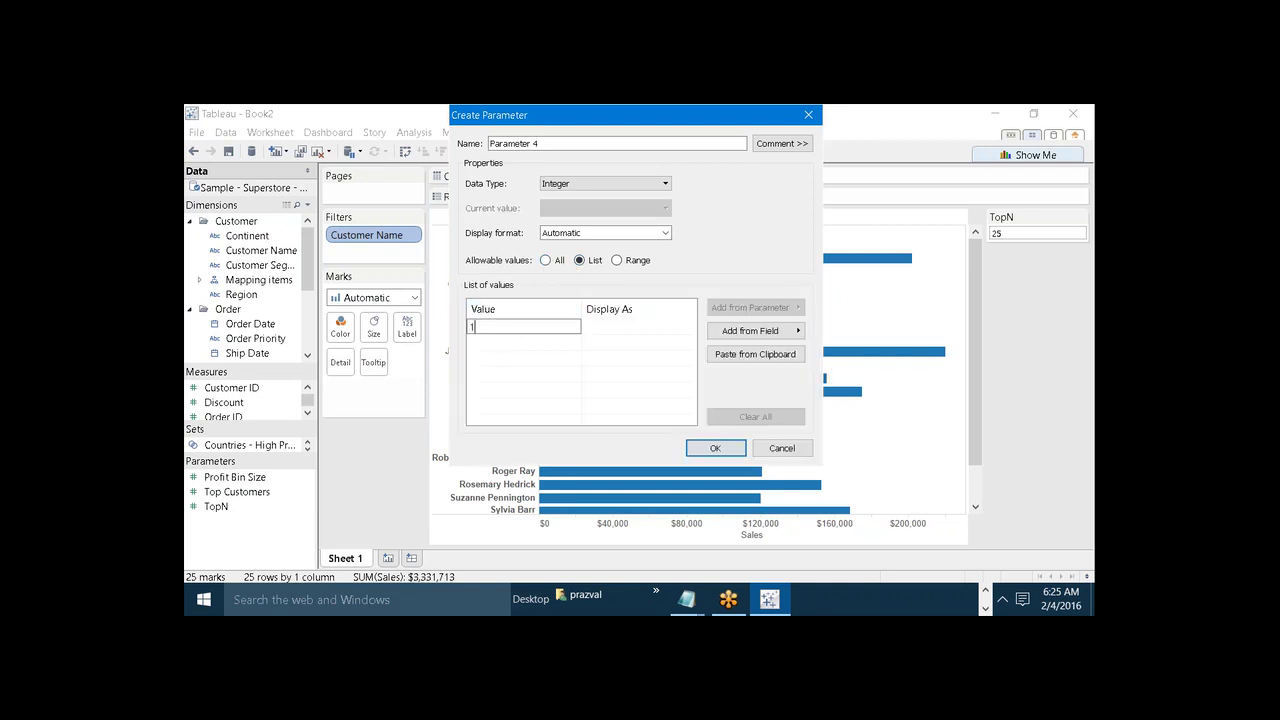
click(513, 343)
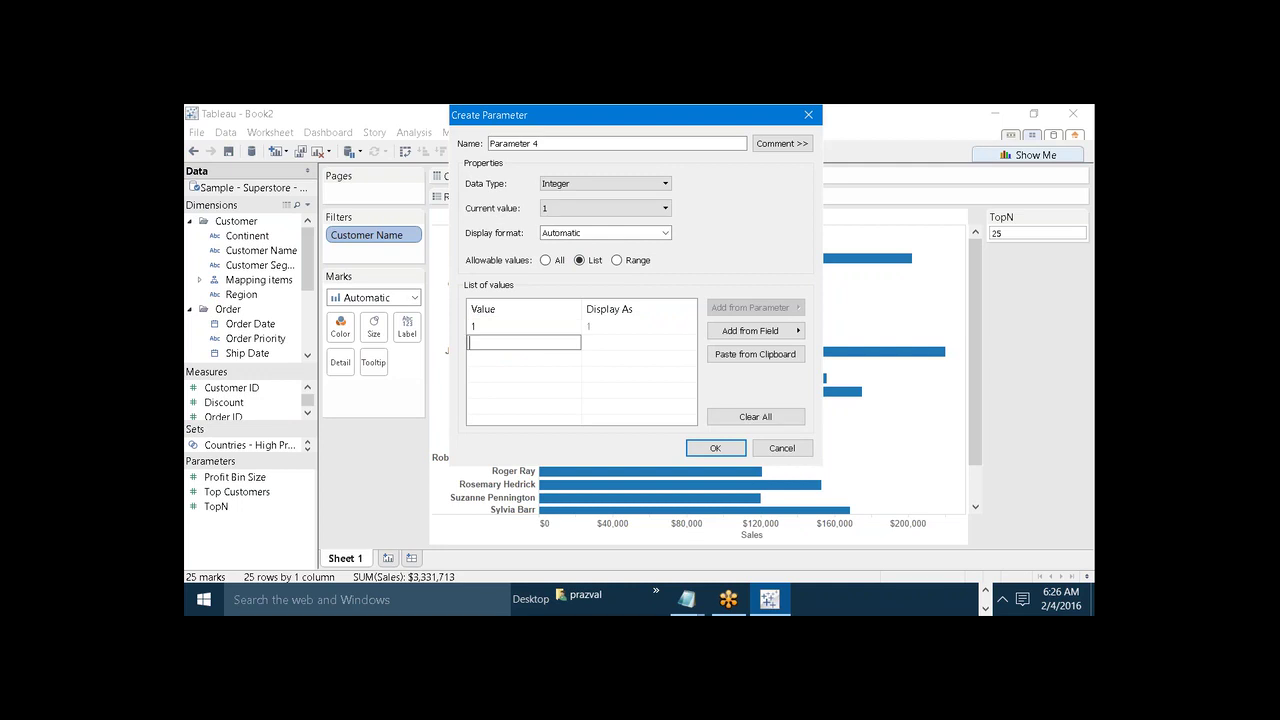
text(10)
click(499, 359)
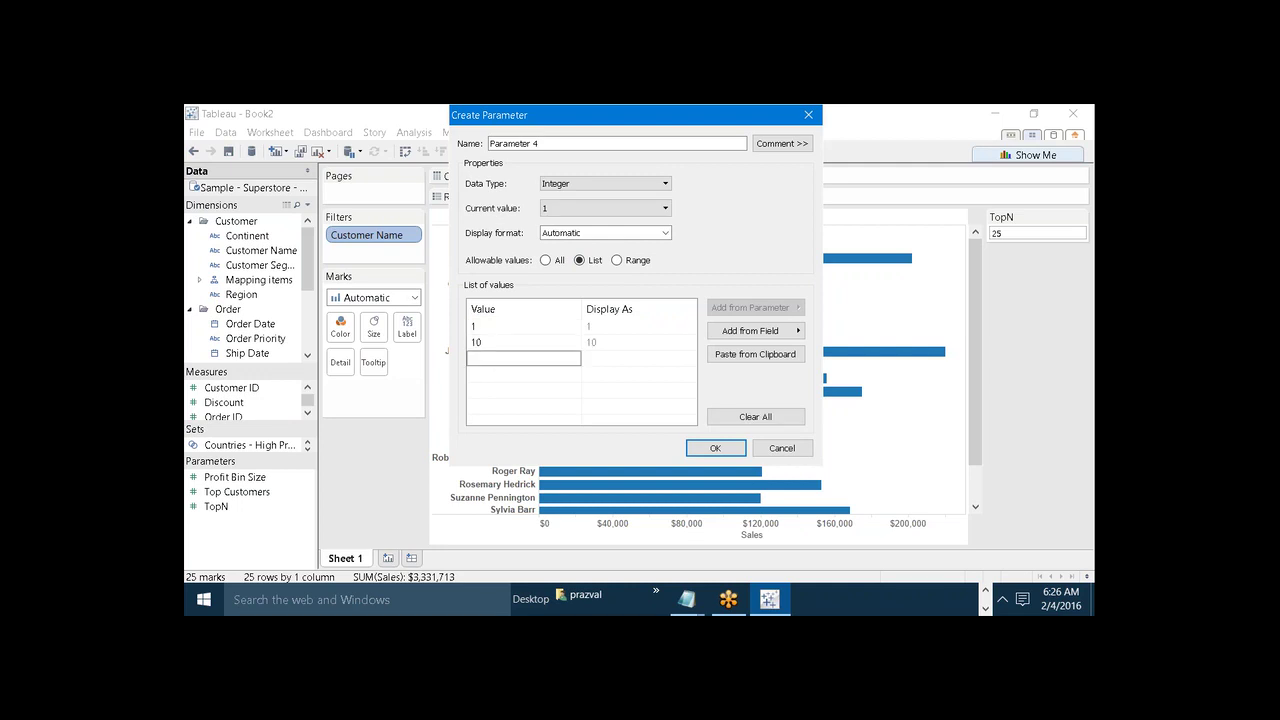
text(20)
click(715, 448)
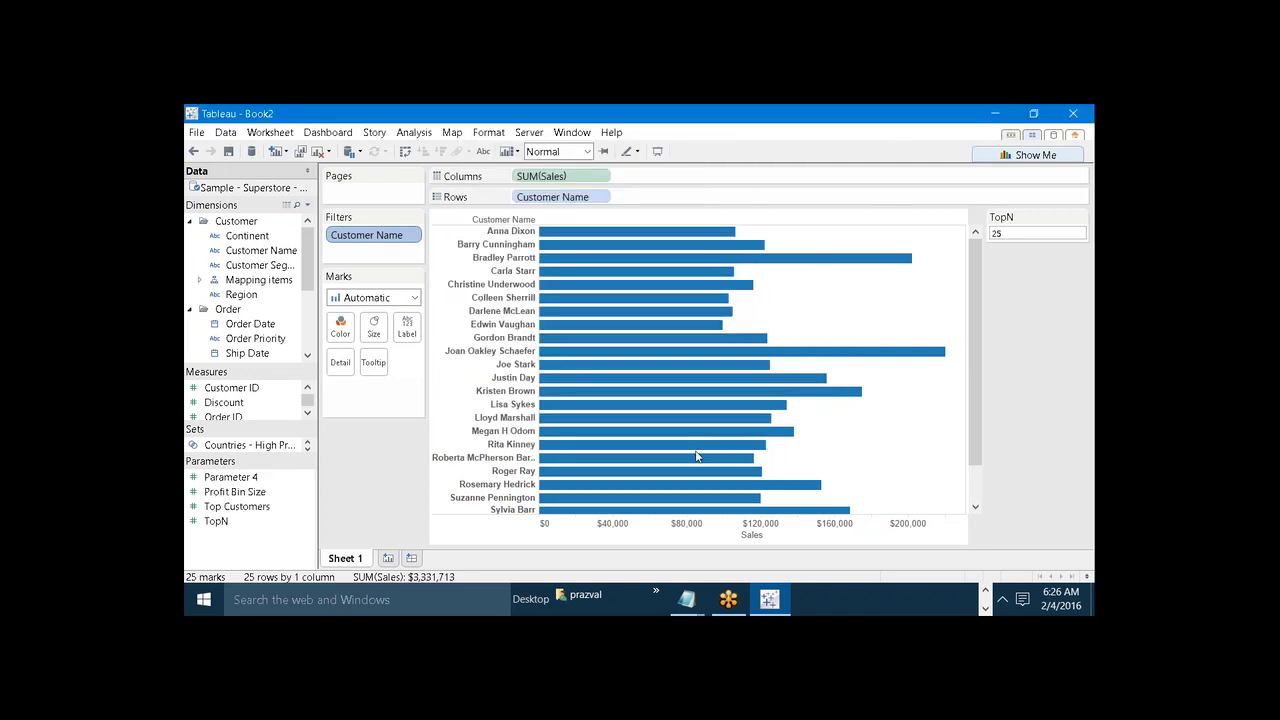
Step: Check which display modes the TopN parameter control offers
click(1070, 232)
click(1078, 219)
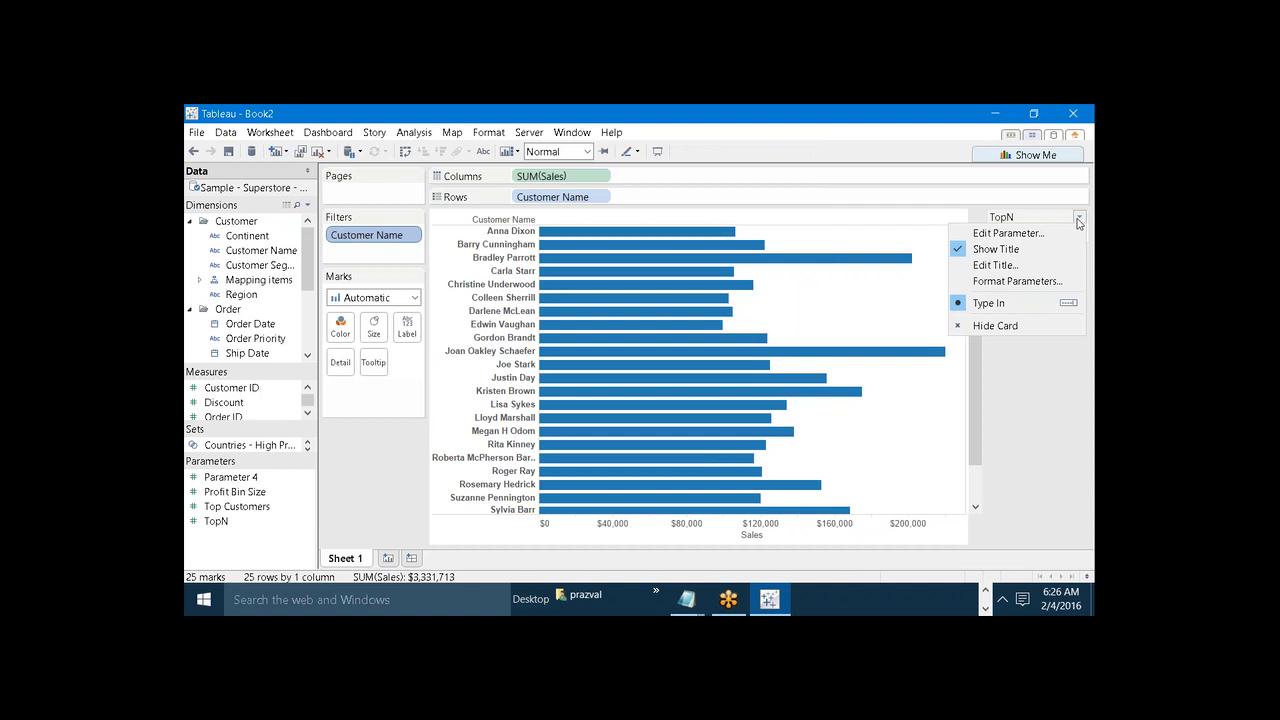
click(1038, 363)
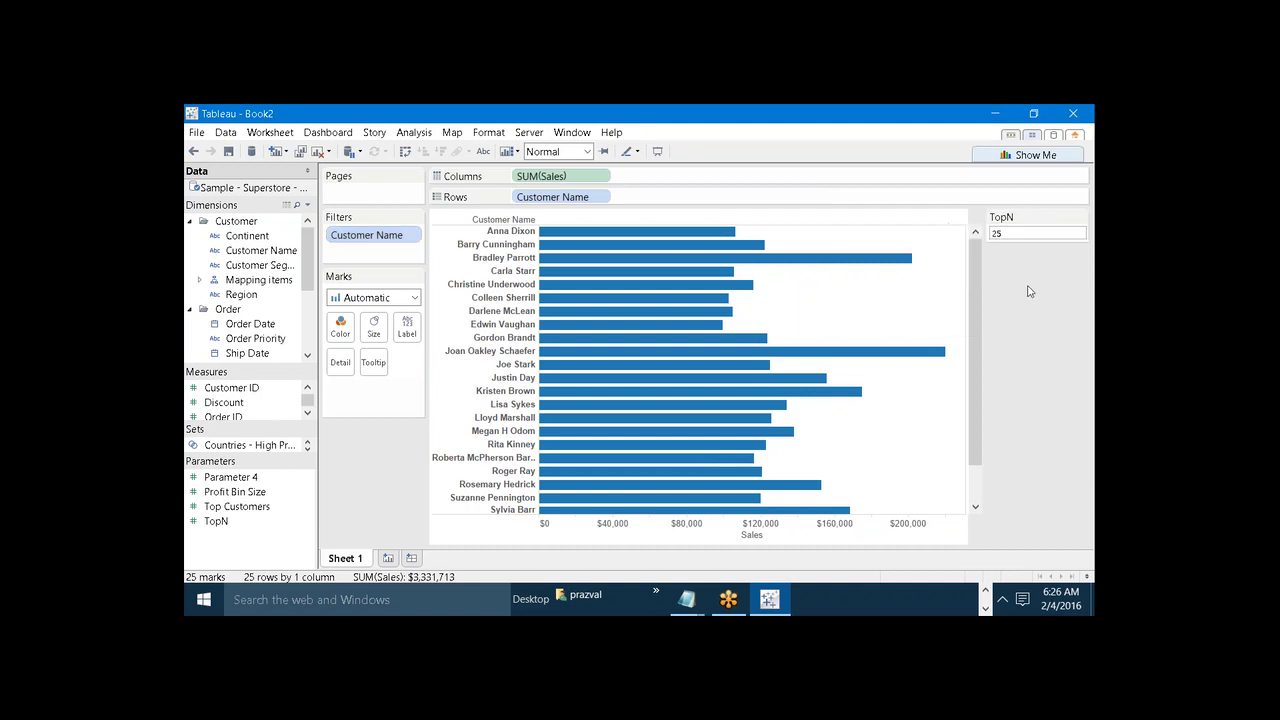
Step: Edit the TopN parameter to allow only a list of the values 1, 10 and 20
right_click(214, 521)
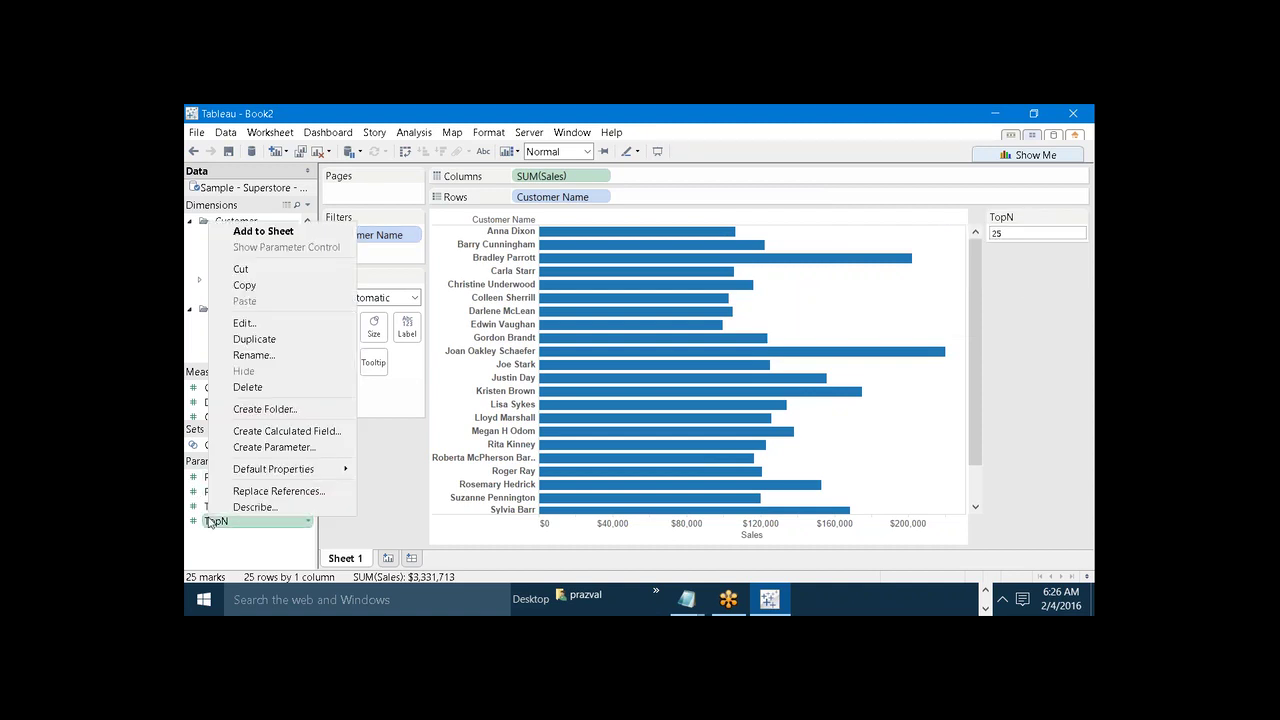
click(270, 323)
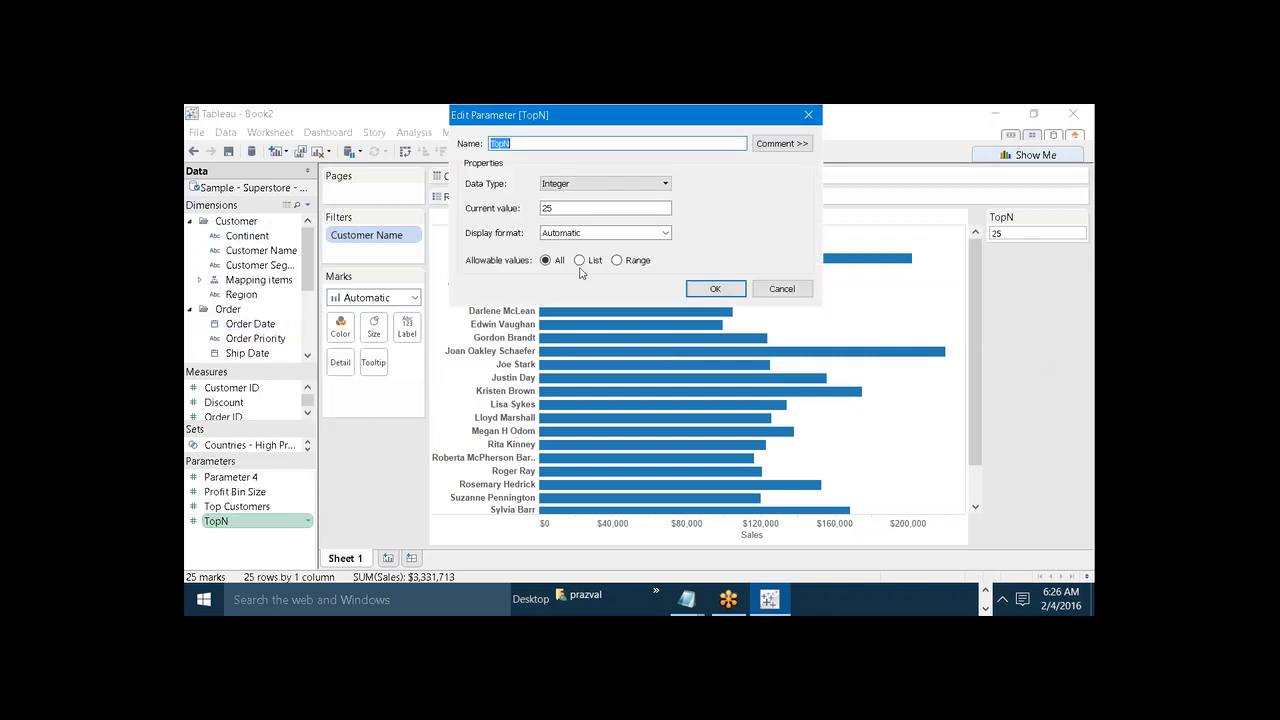
click(579, 262)
click(520, 324)
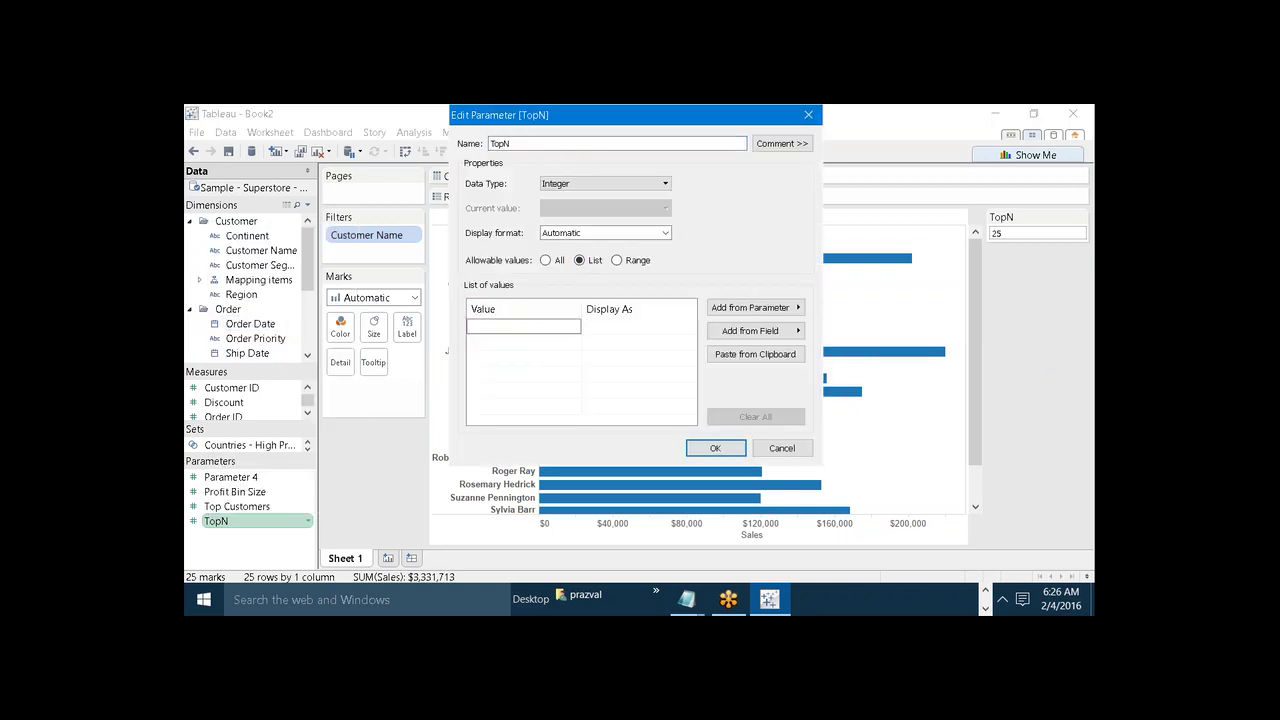
text(1)
key(Return)
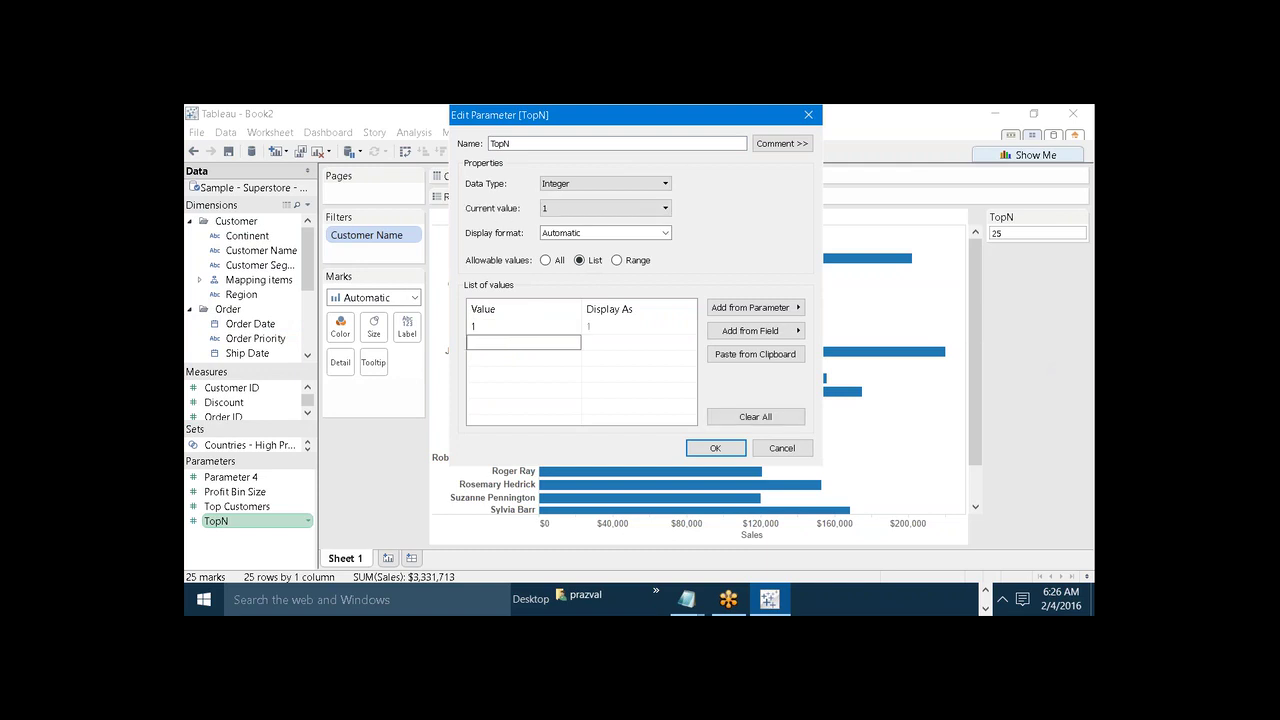
text(10)
key(Return)
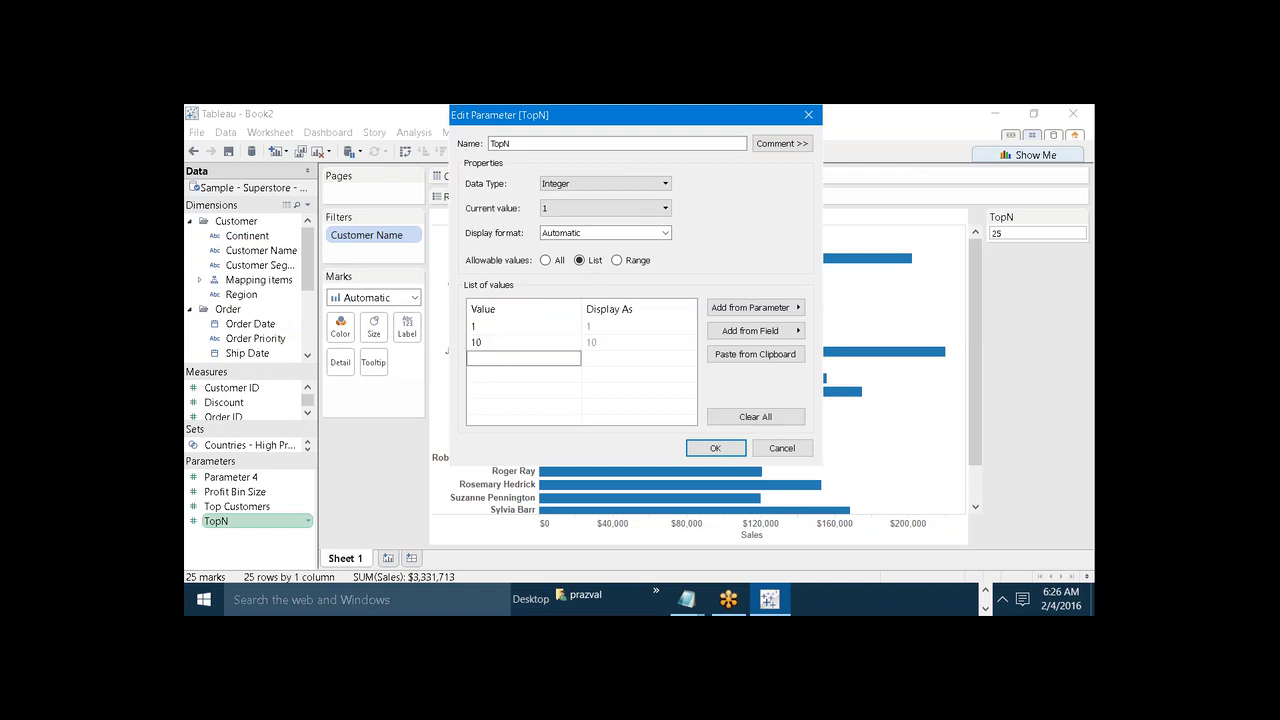
text(20)
click(708, 447)
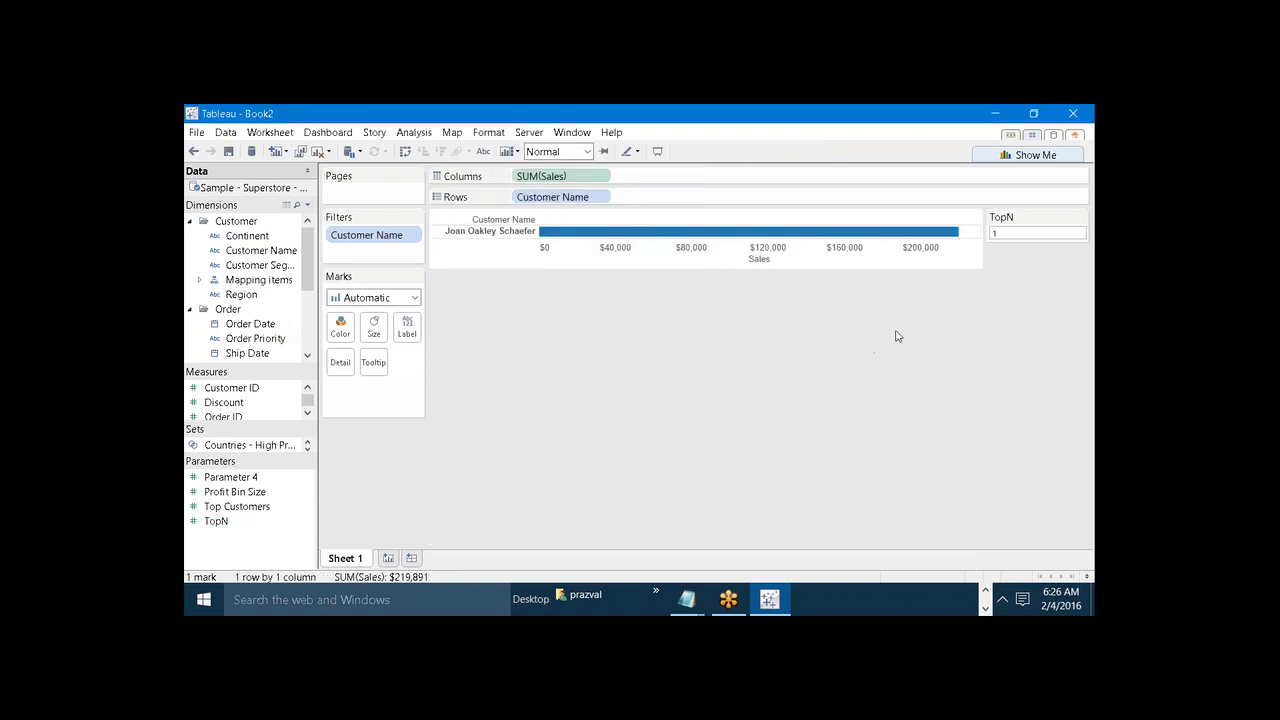
Step: Display the TopN parameter control as a single value list
click(1079, 218)
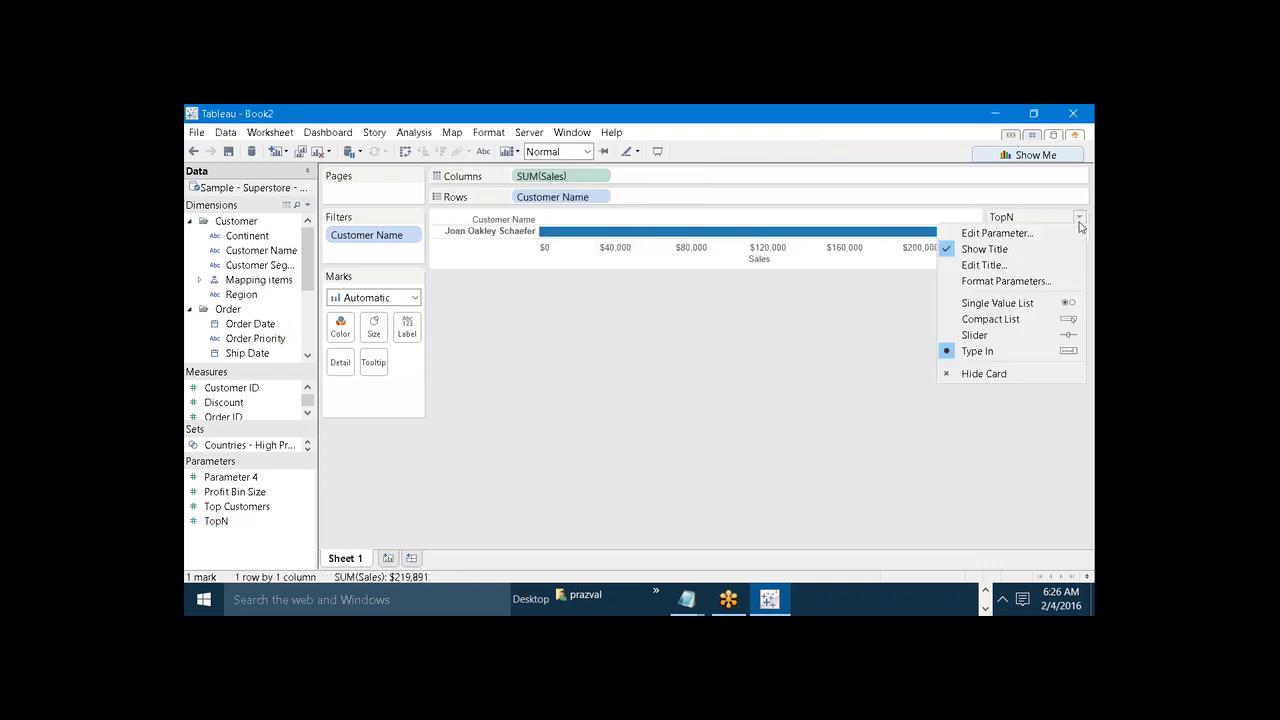
click(1015, 308)
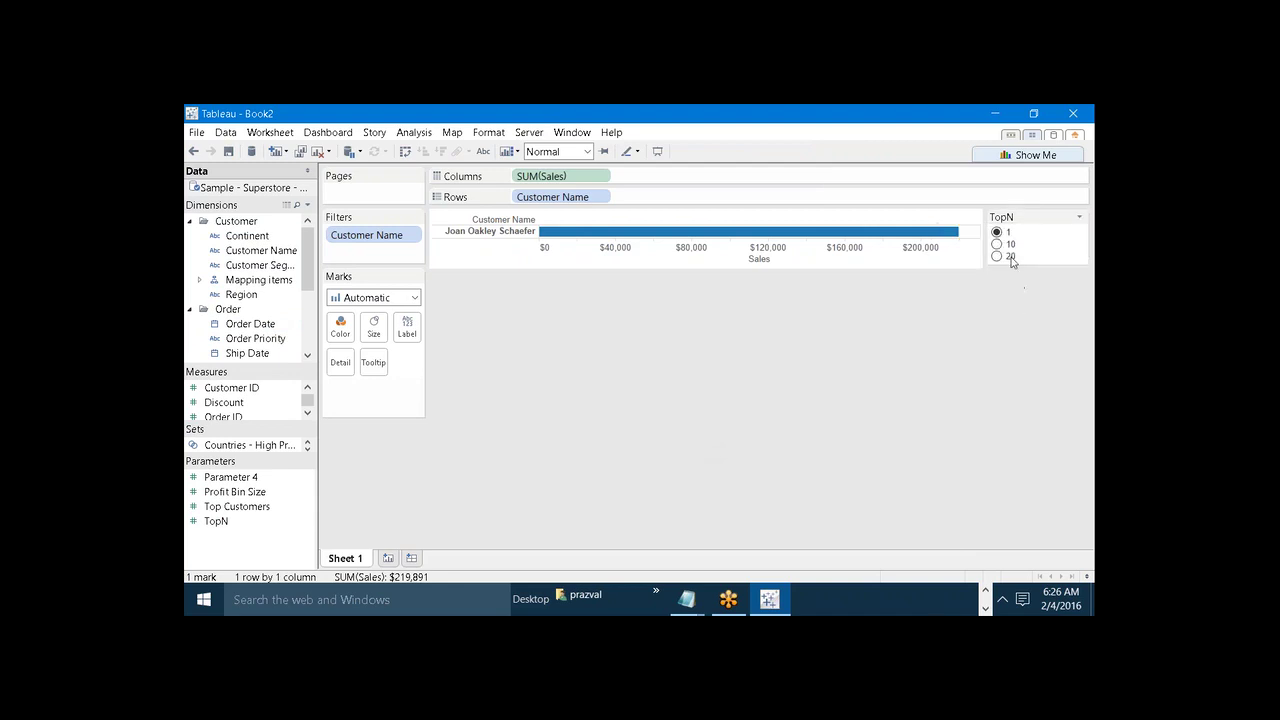
click(1078, 218)
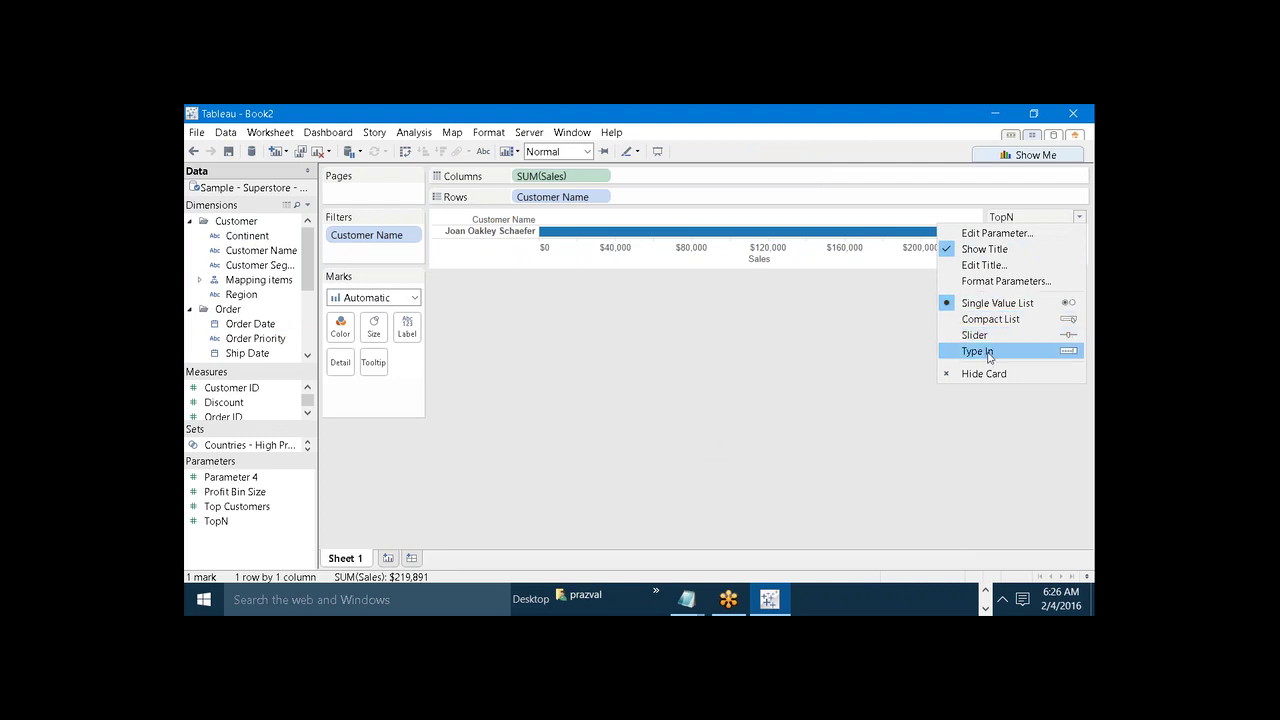
click(990, 303)
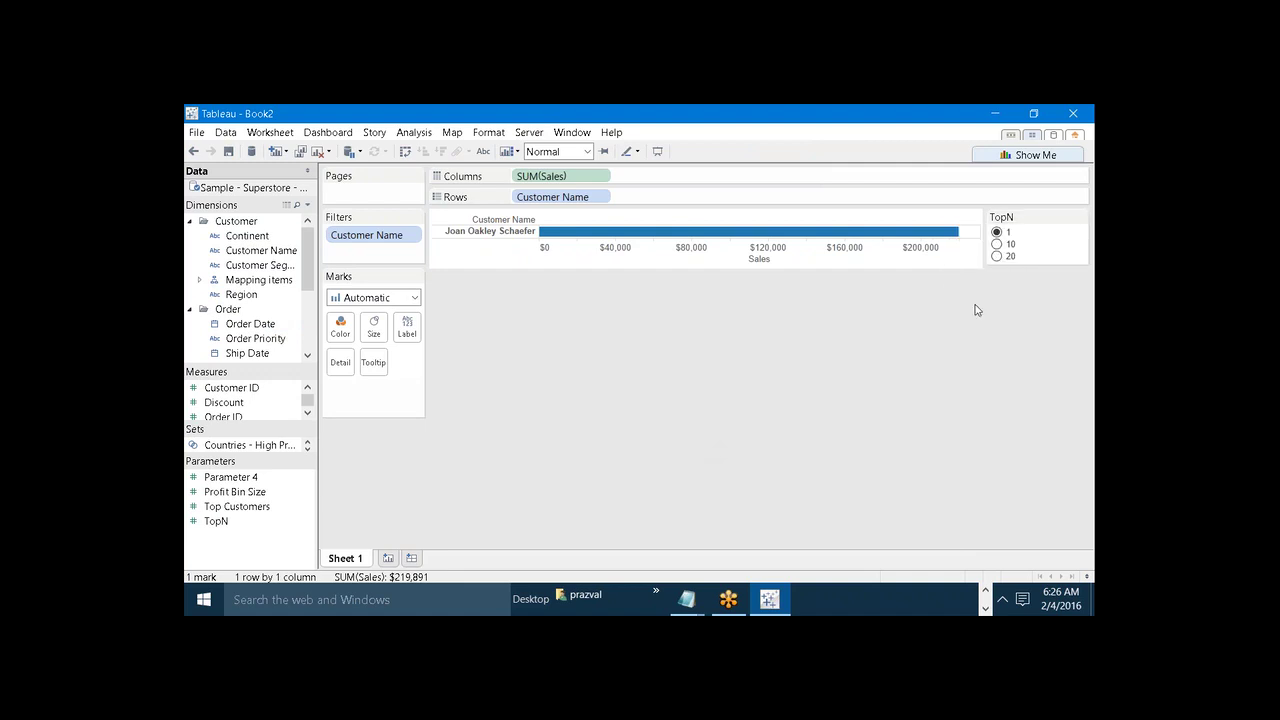
Step: Switch the TopN selection to 10, to 20, and back to 10
click(997, 244)
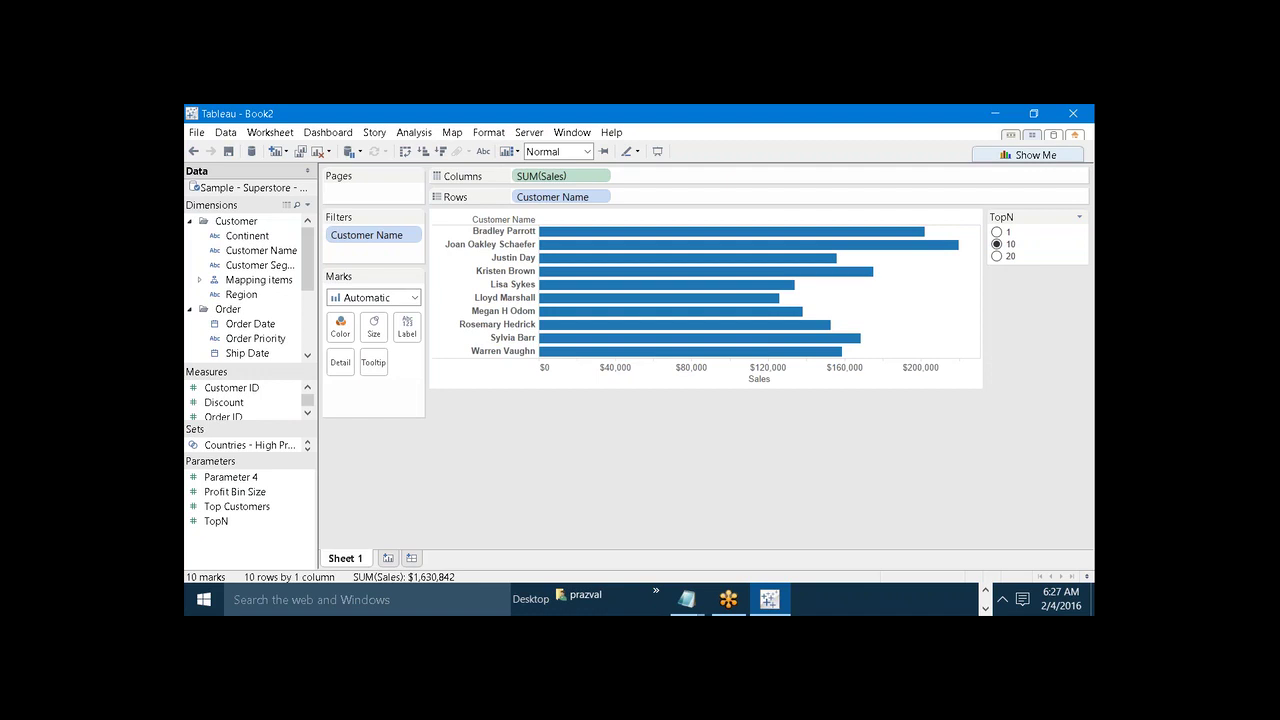
click(997, 256)
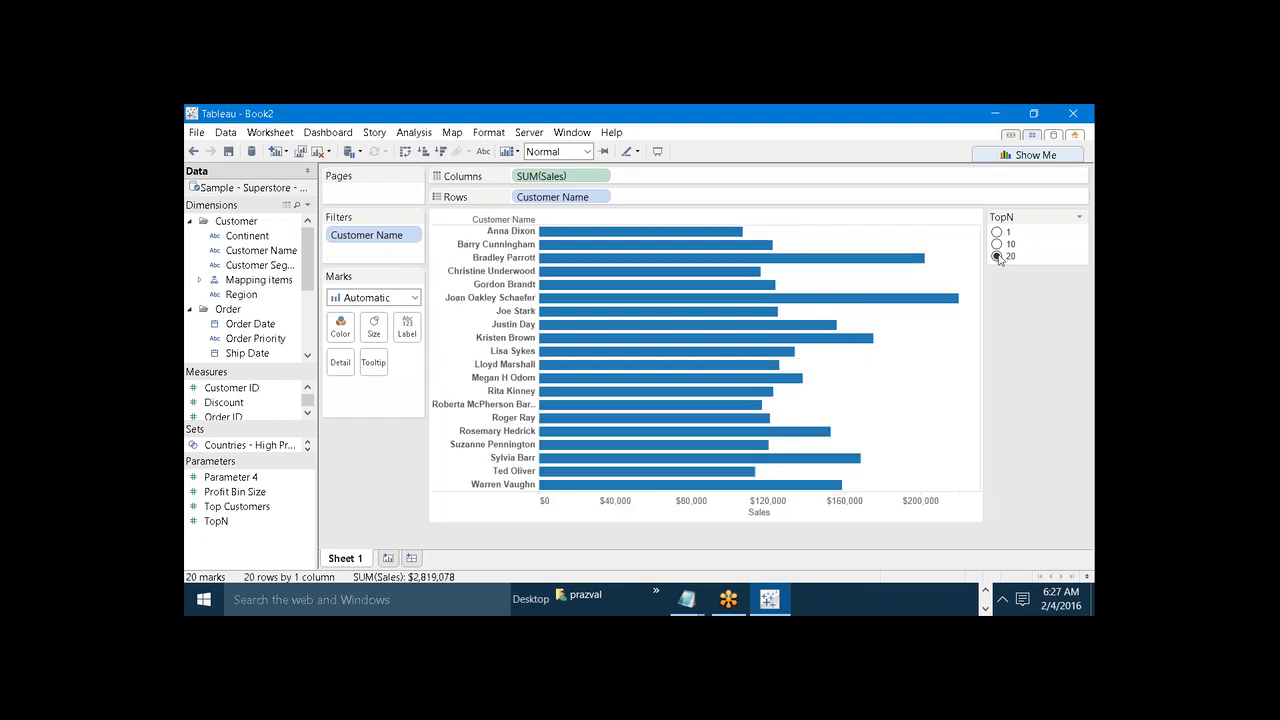
click(997, 245)
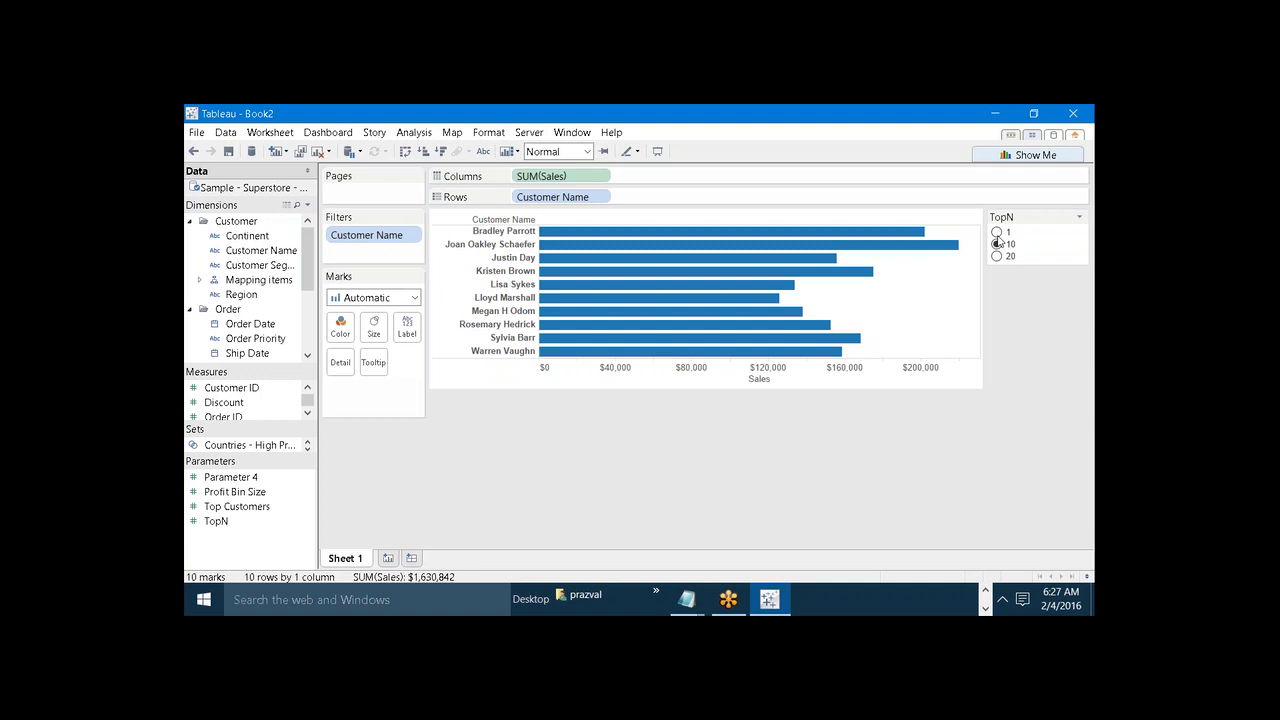
Step: Cycle the TopN selection through 1, 10, 20 and 10, finishing on 1
click(997, 233)
click(997, 245)
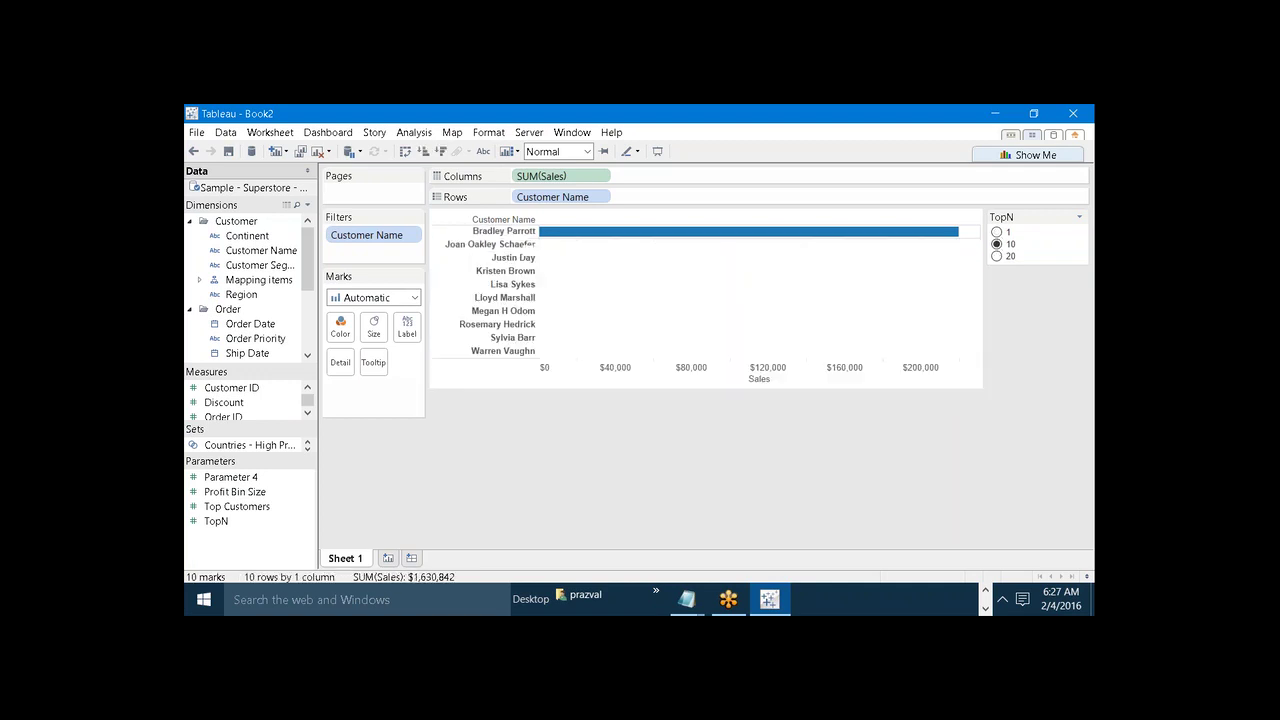
click(997, 257)
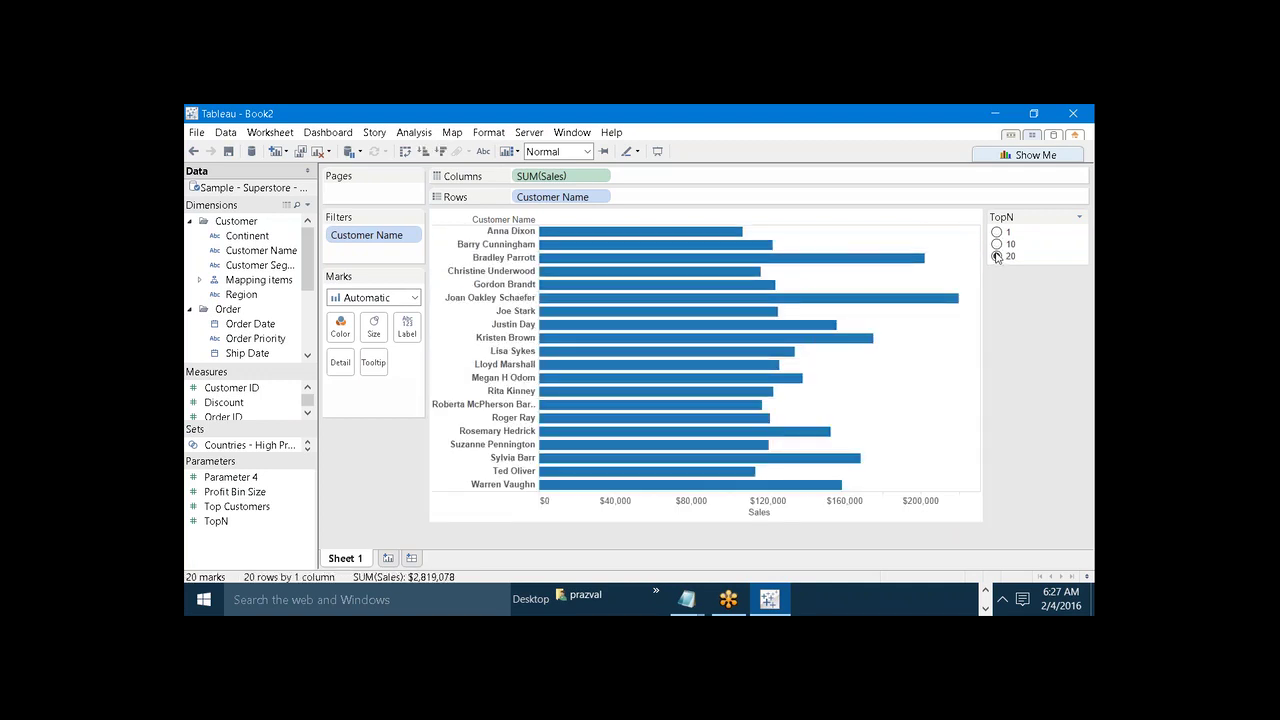
click(997, 244)
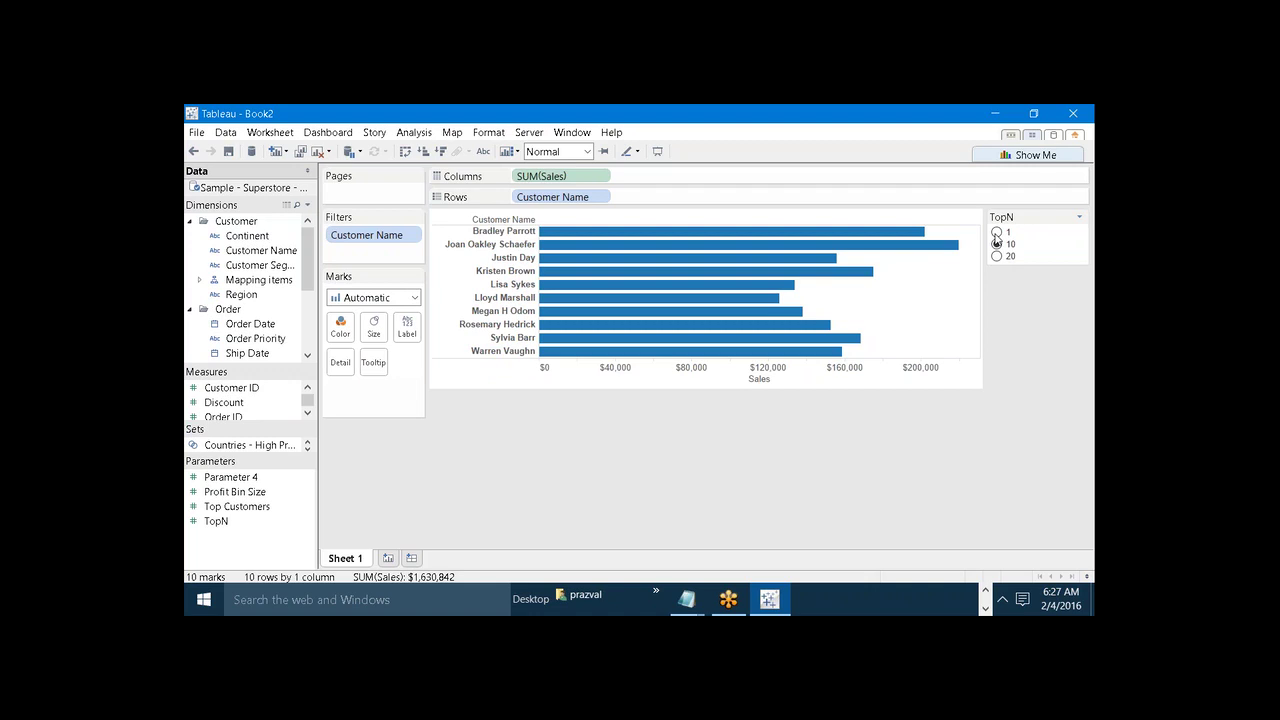
click(997, 233)
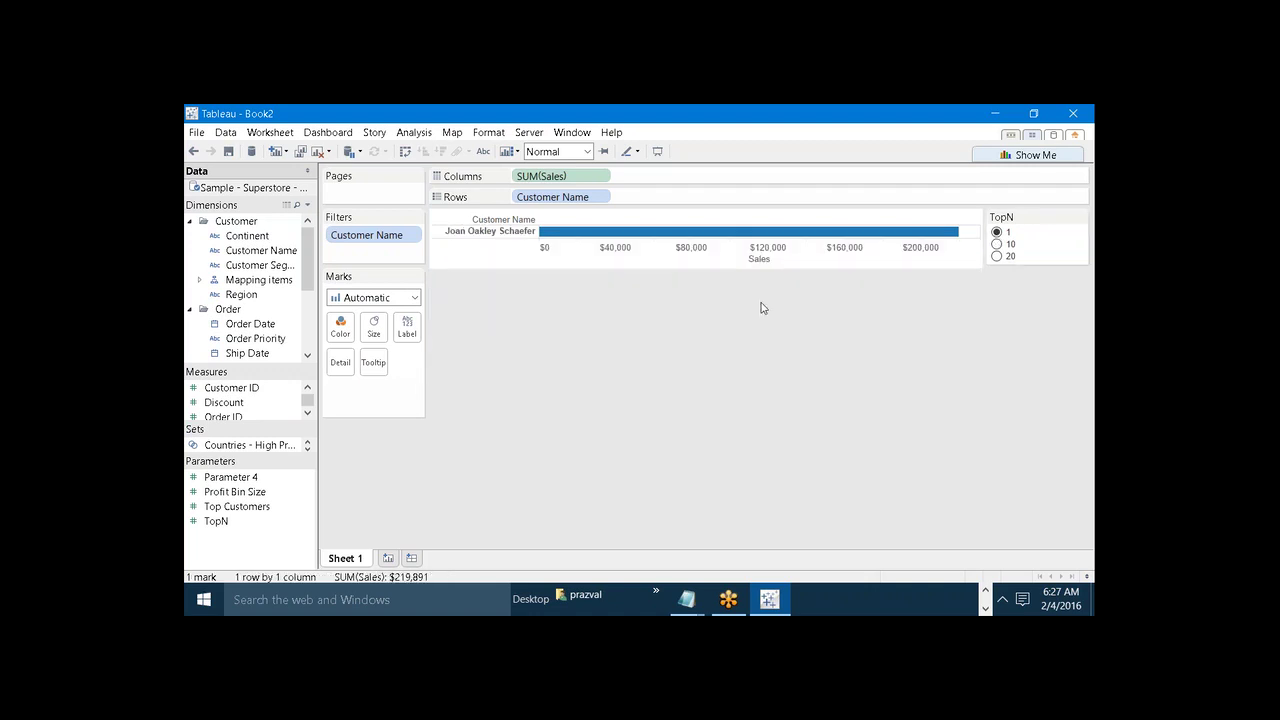
Step: Edit the TopN parameter to allow a range of values from 1 to 20 with a step size of 1
right_click(214, 524)
click(262, 328)
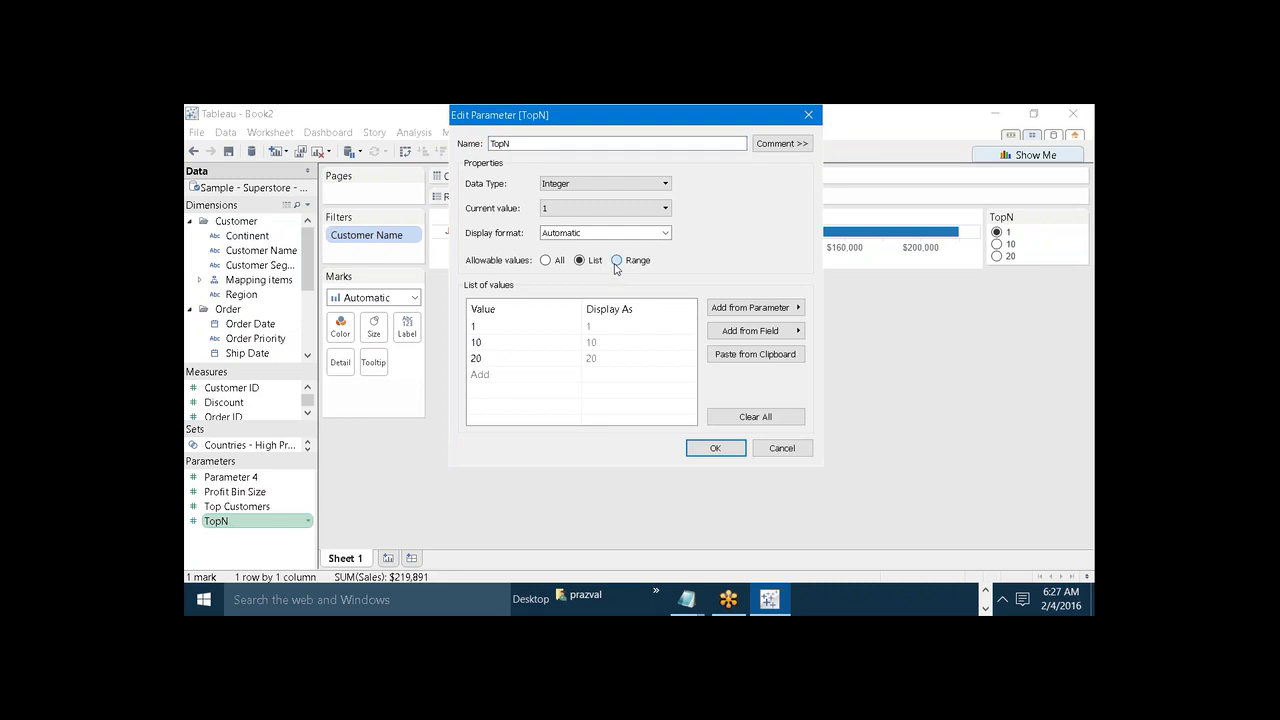
click(616, 260)
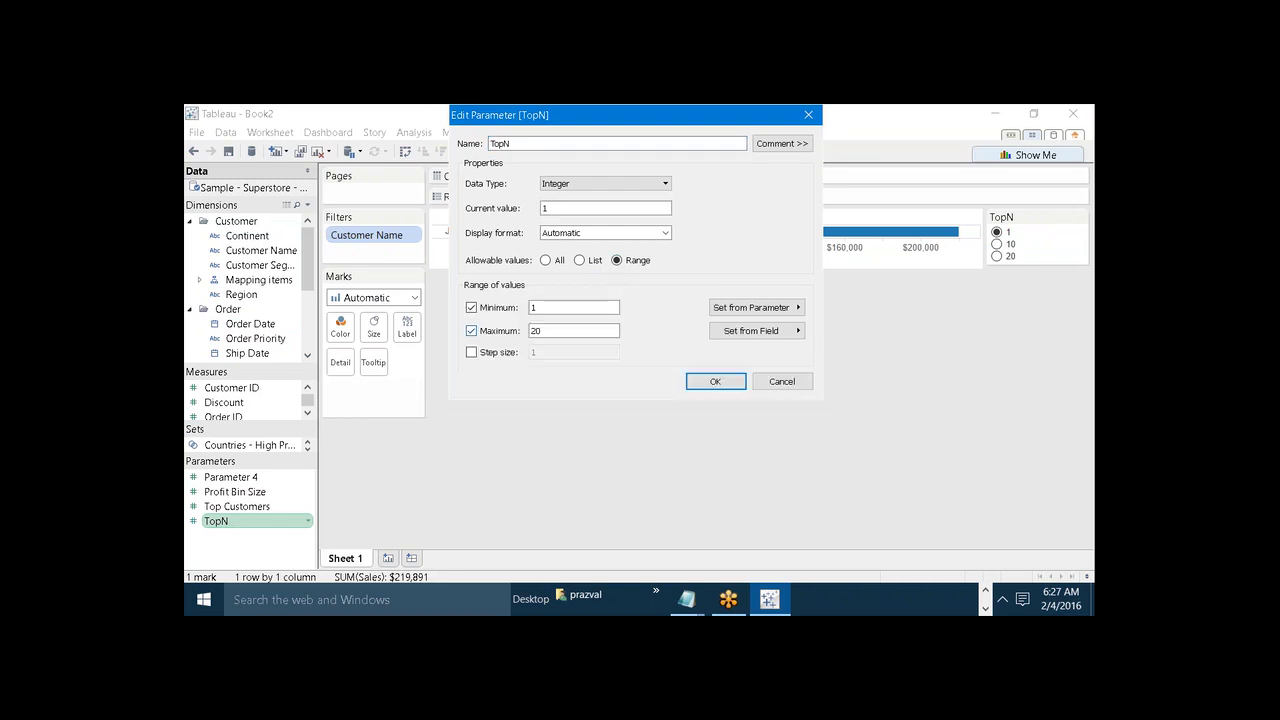
click(471, 353)
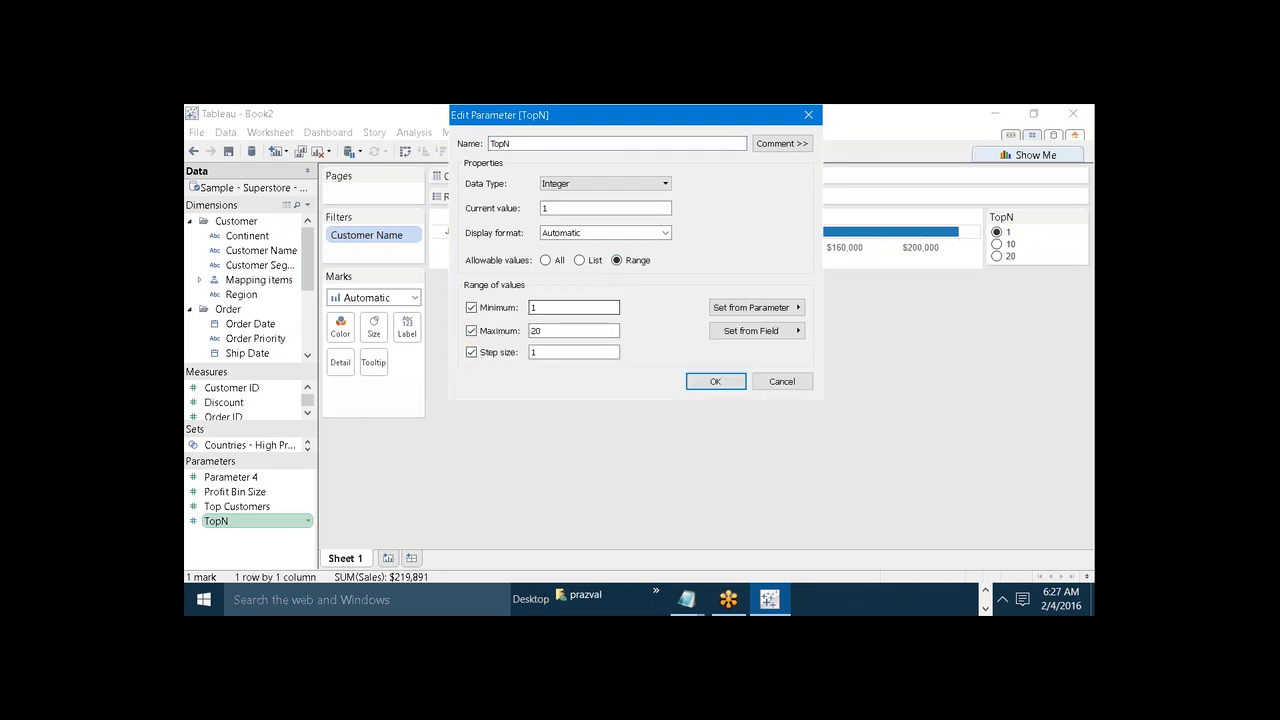
click(544, 310)
click(548, 335)
click(550, 352)
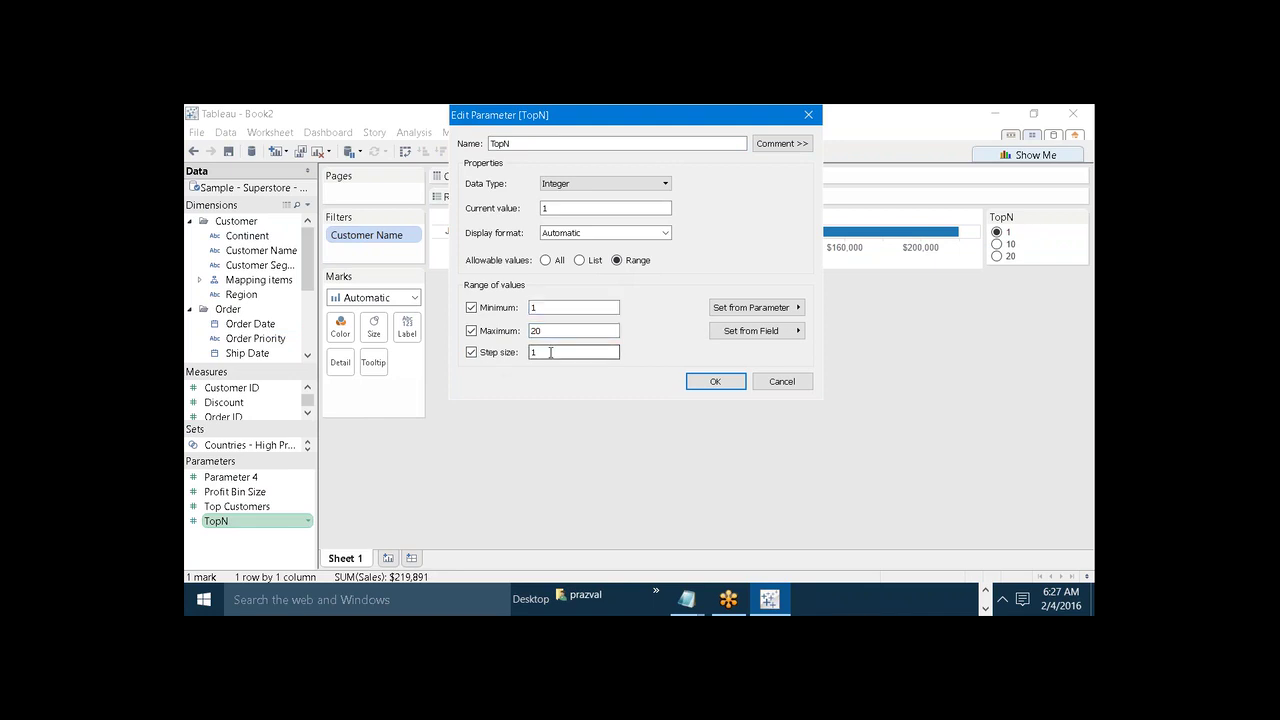
click(690, 384)
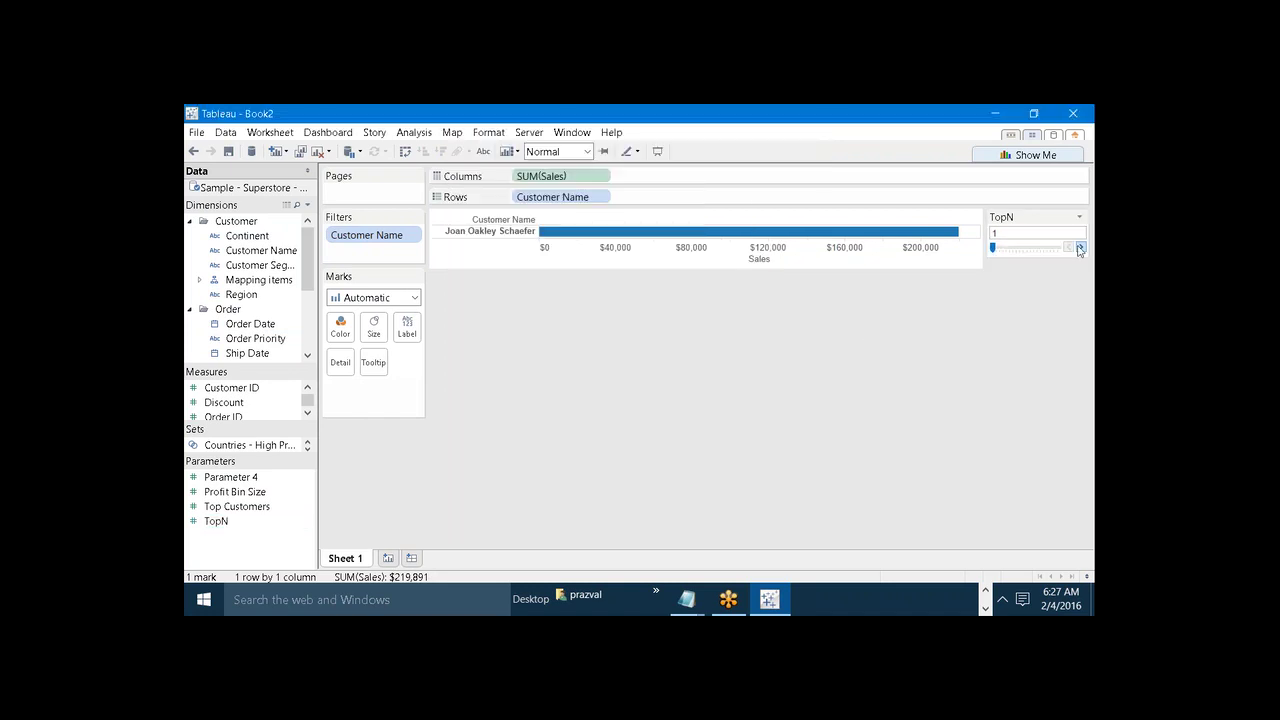
Step: Raise the TopN value one step at a time up to 20
click(1080, 247)
click(1080, 247)
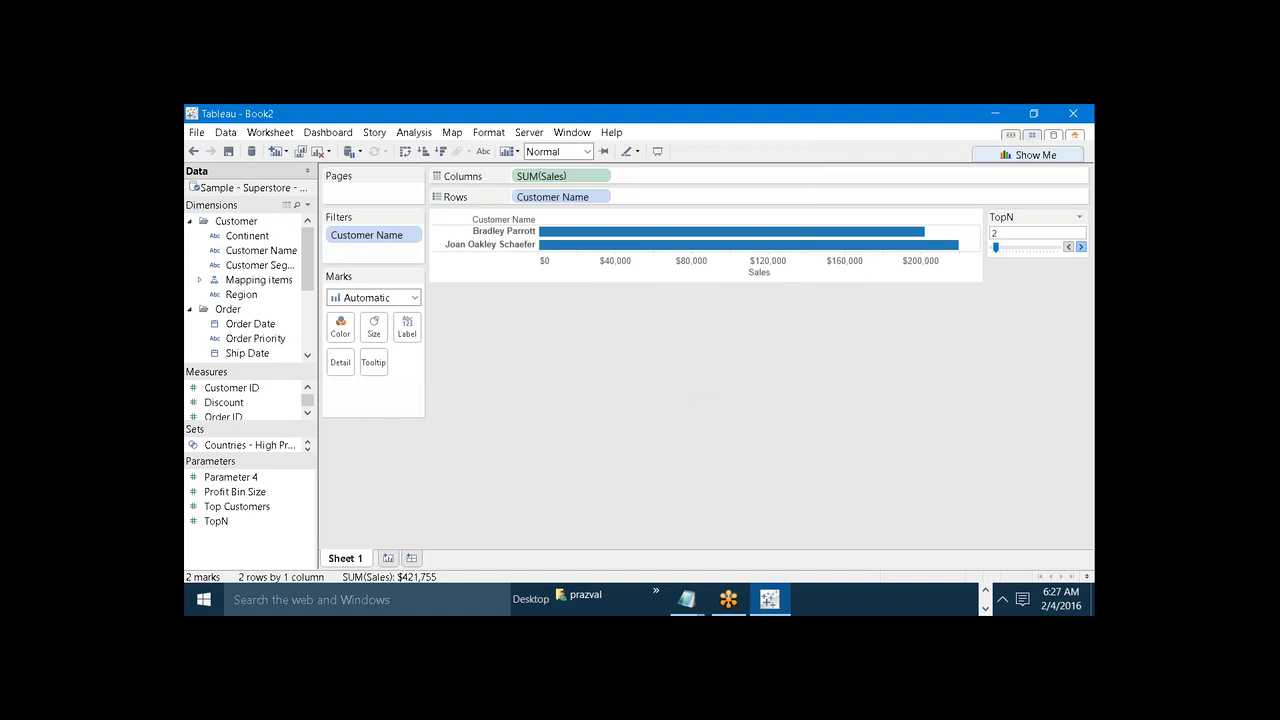
click(1080, 247)
click(1080, 247)
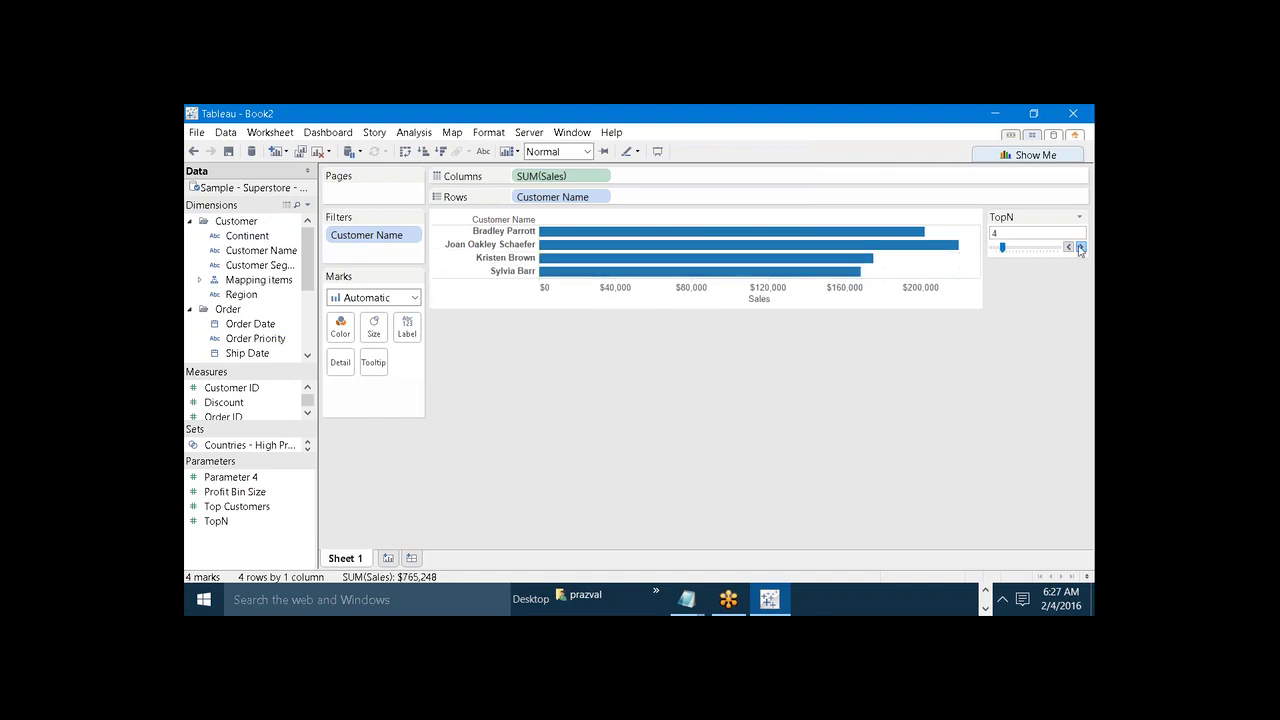
click(1080, 247)
click(1080, 247)
click(1080, 247)
click(1080, 247)
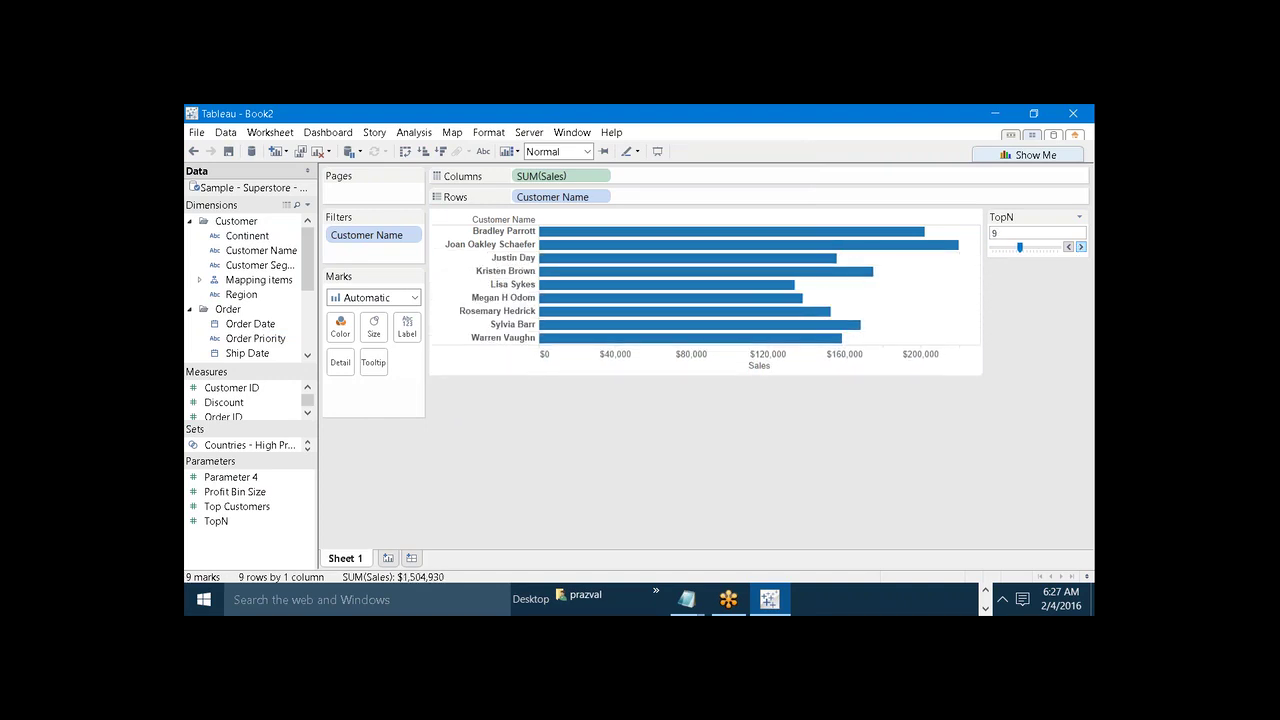
click(1080, 247)
click(1080, 247)
click(1080, 247)
click(1080, 247)
click(1080, 247)
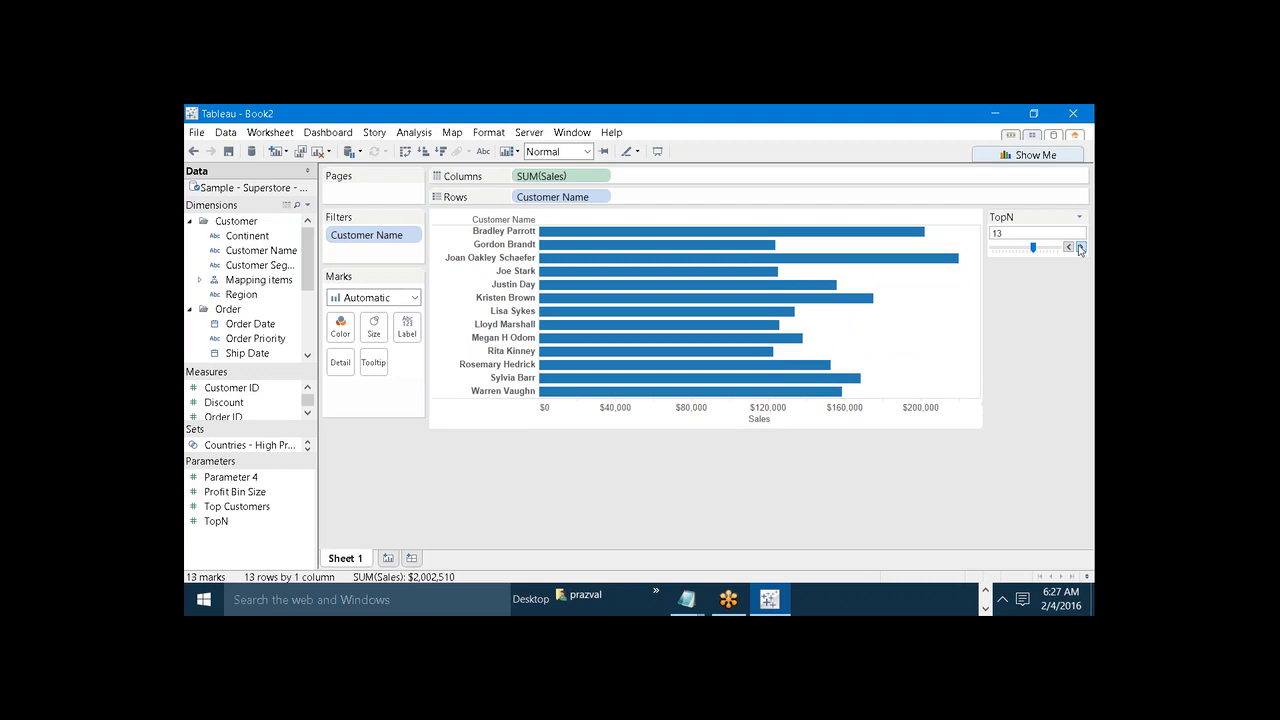
click(1080, 247)
click(1080, 247)
click(1080, 247)
click(1080, 247)
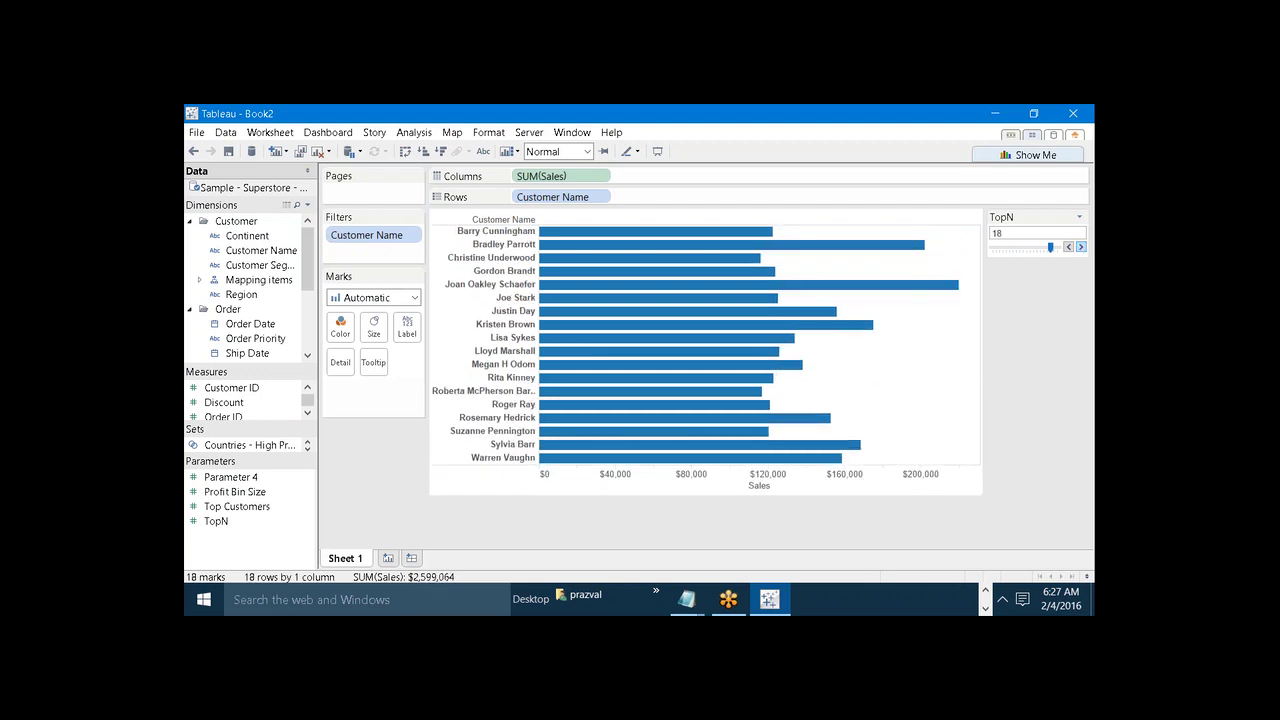
click(1080, 247)
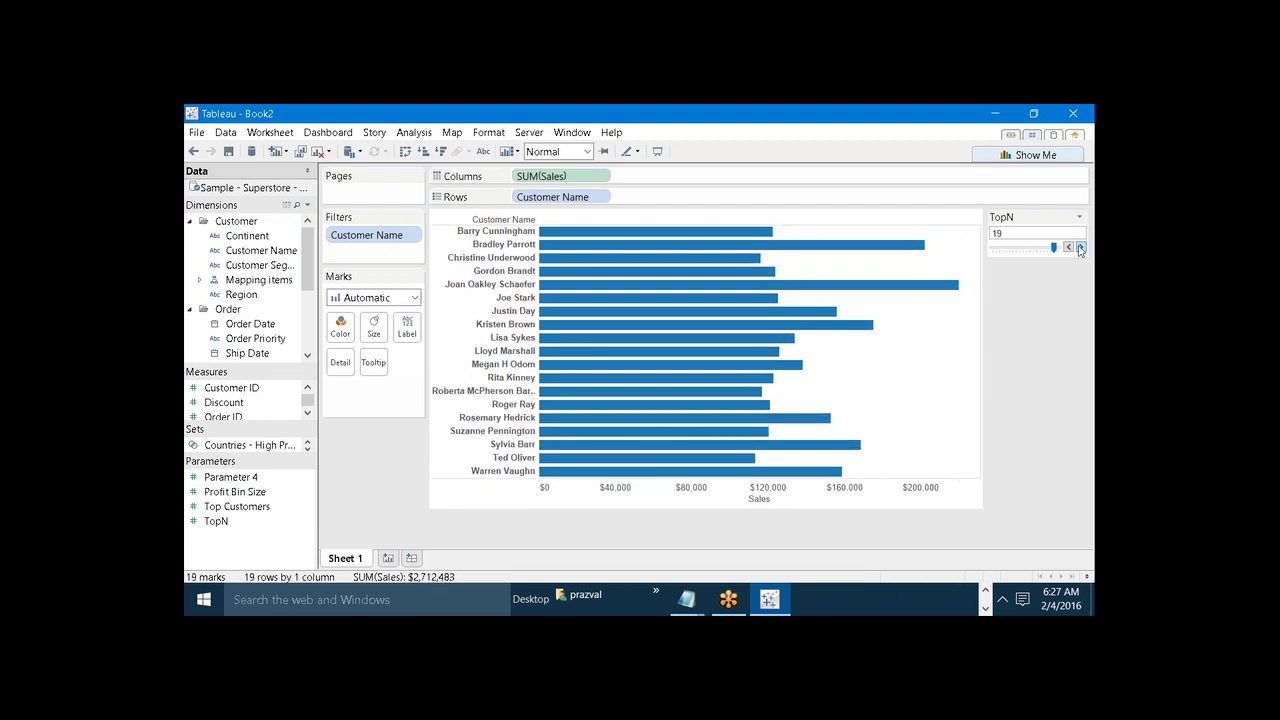
click(1080, 247)
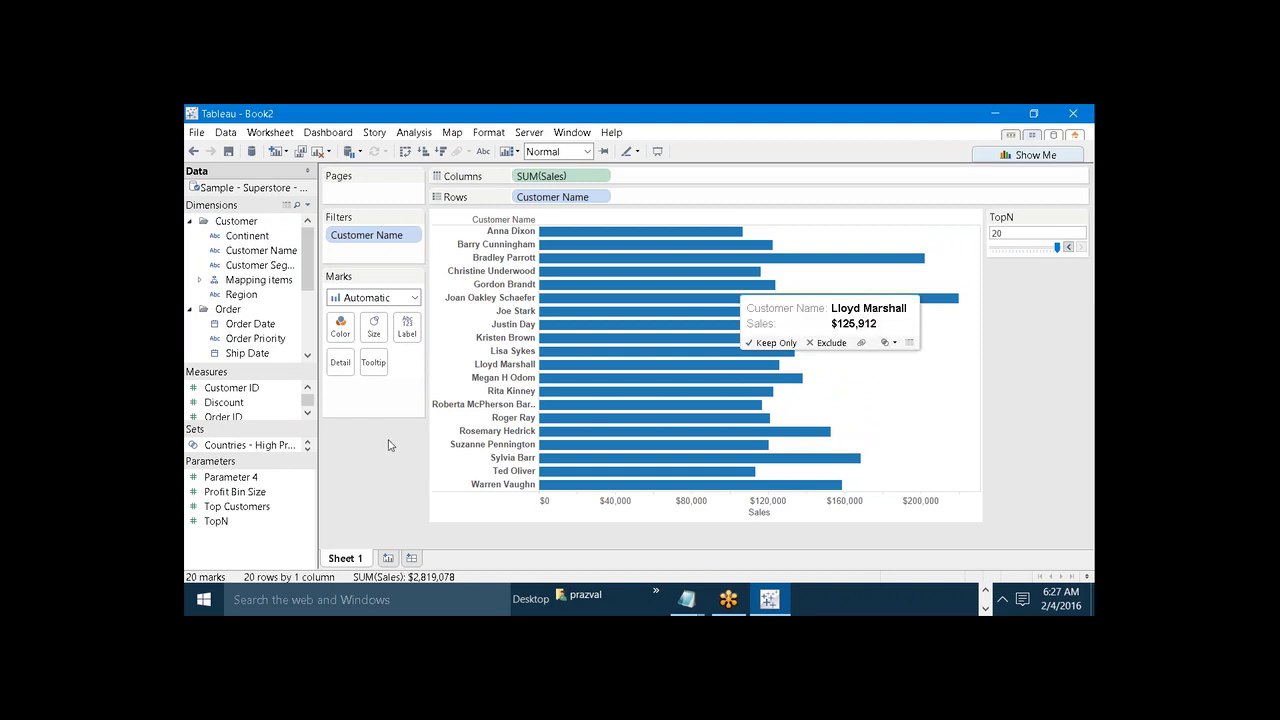
Step: Edit the TopN parameter to allow all values, and select the current value in its control
right_click(217, 521)
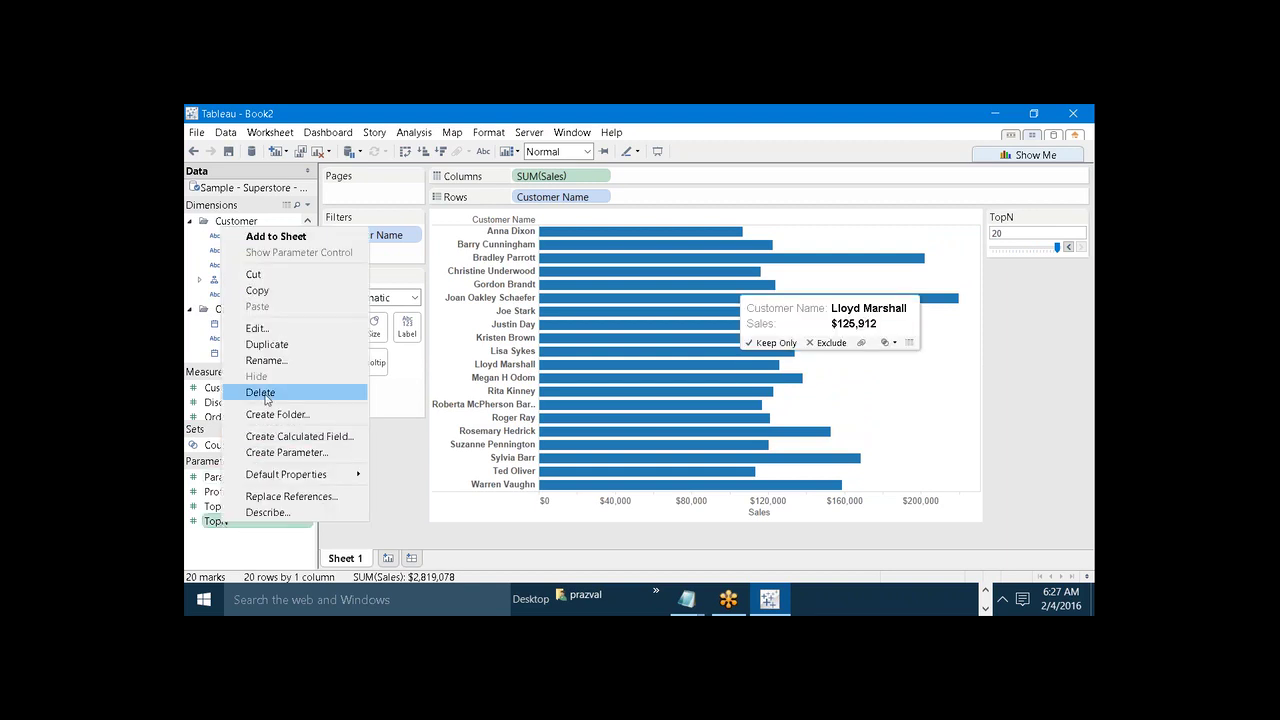
click(276, 334)
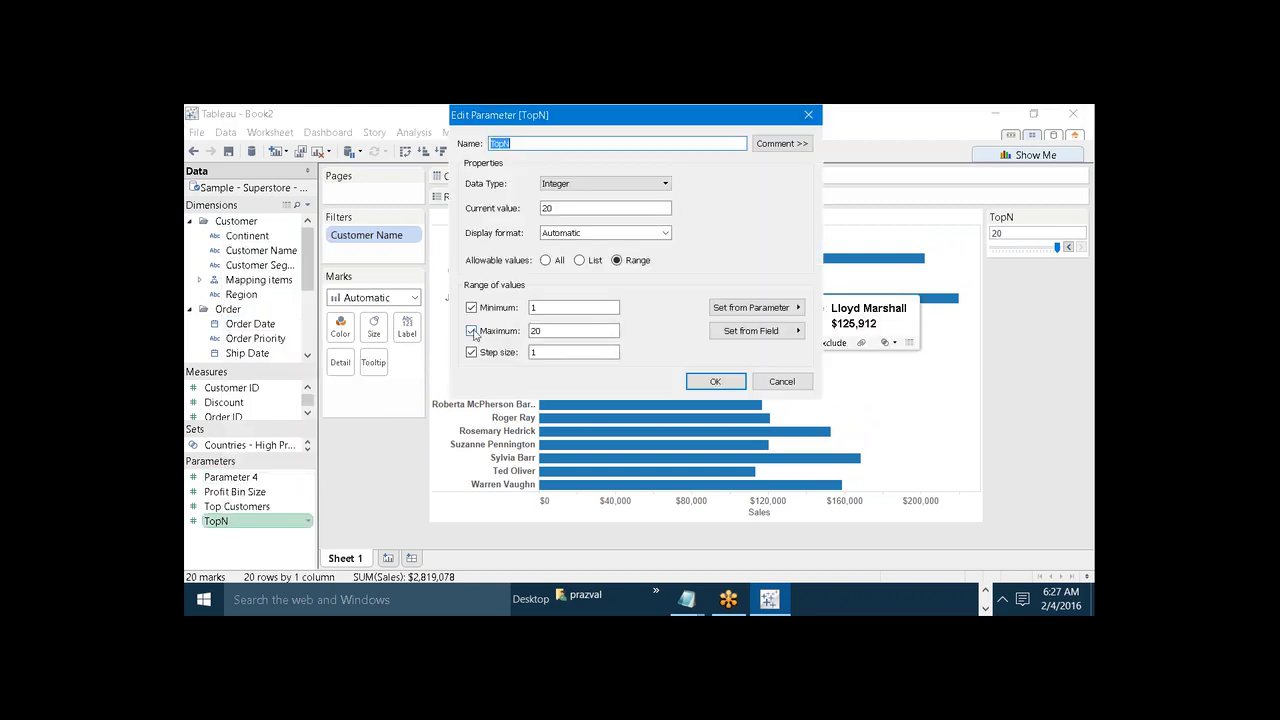
click(545, 262)
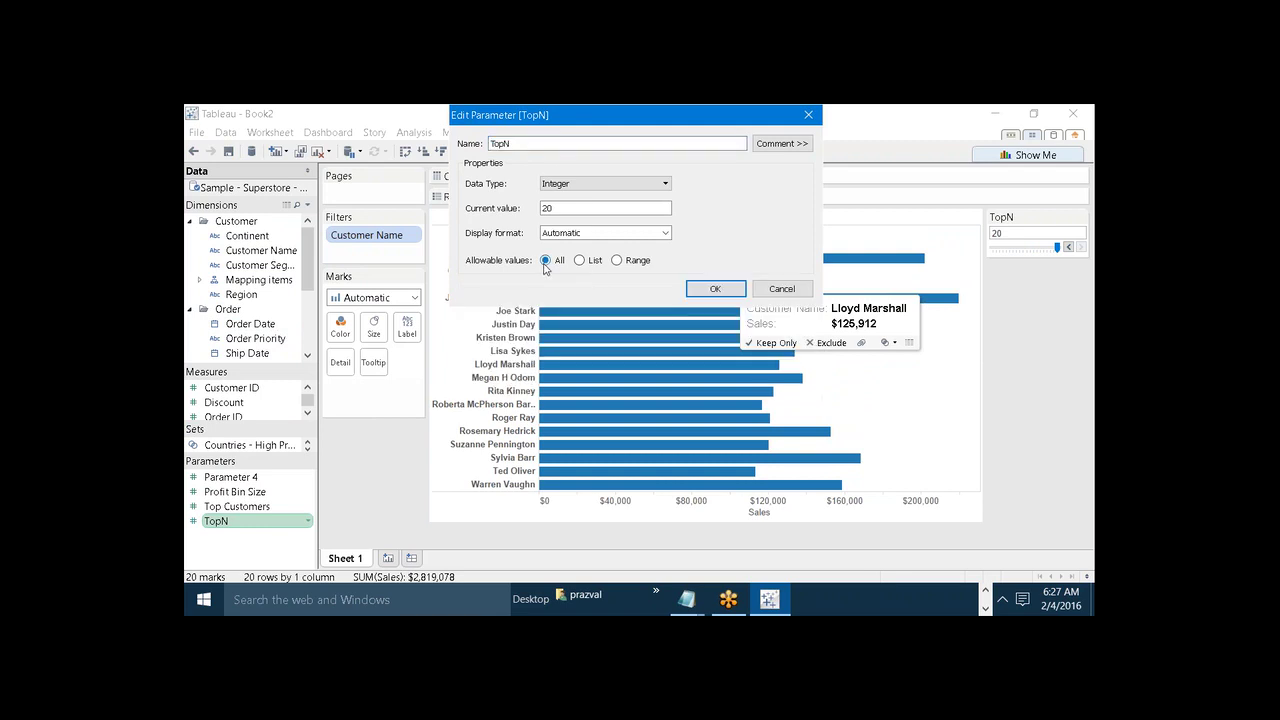
click(716, 289)
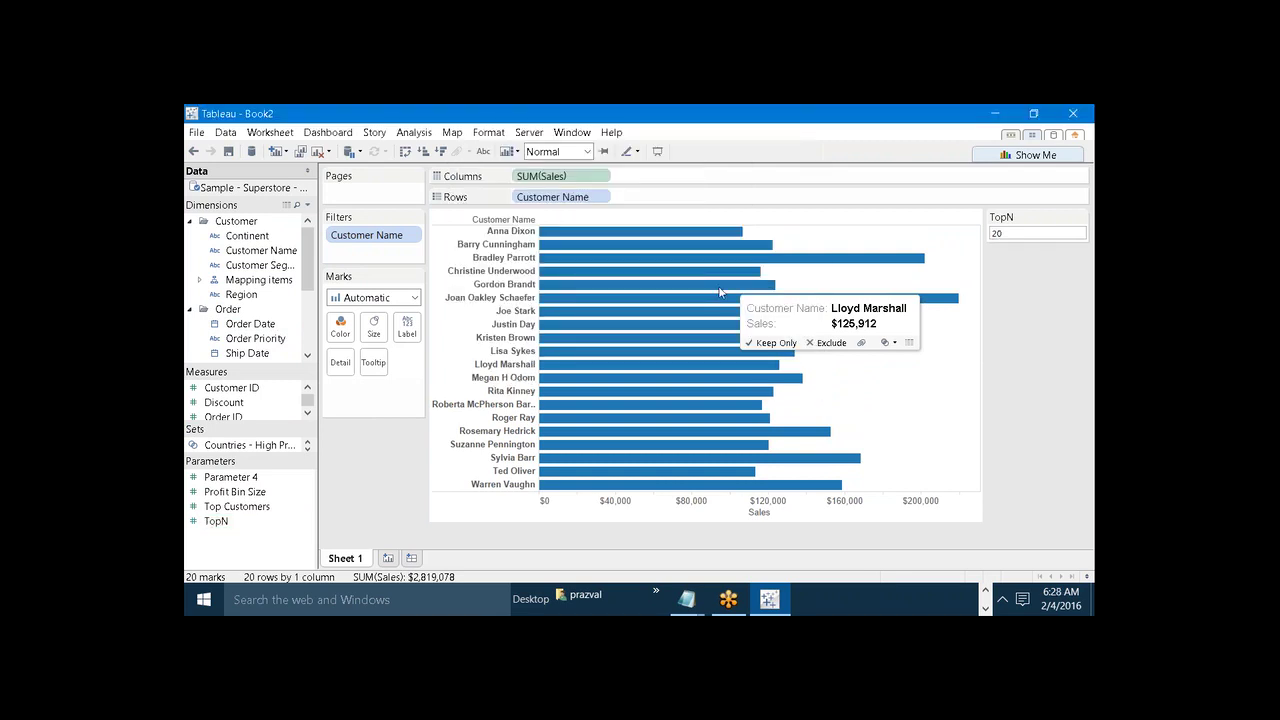
double_click(1016, 234)
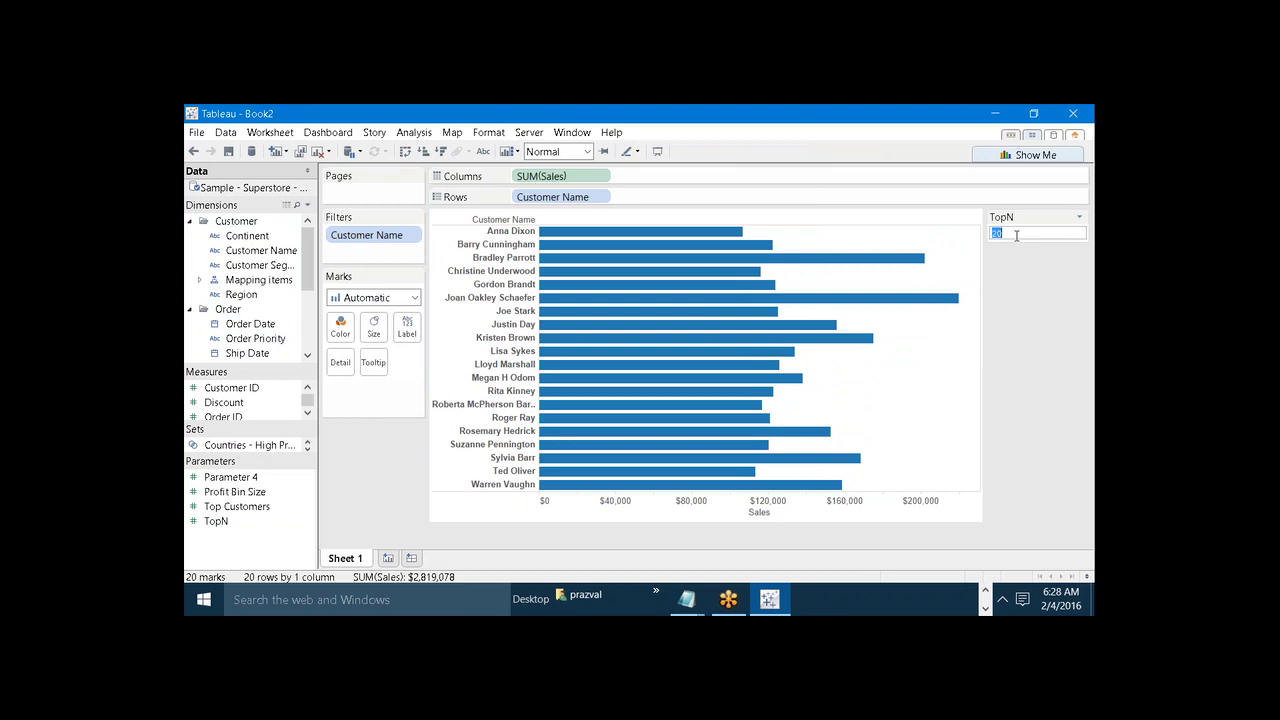
Step: Reopen the TopN parameter's settings and change its data type to String
click(240, 519)
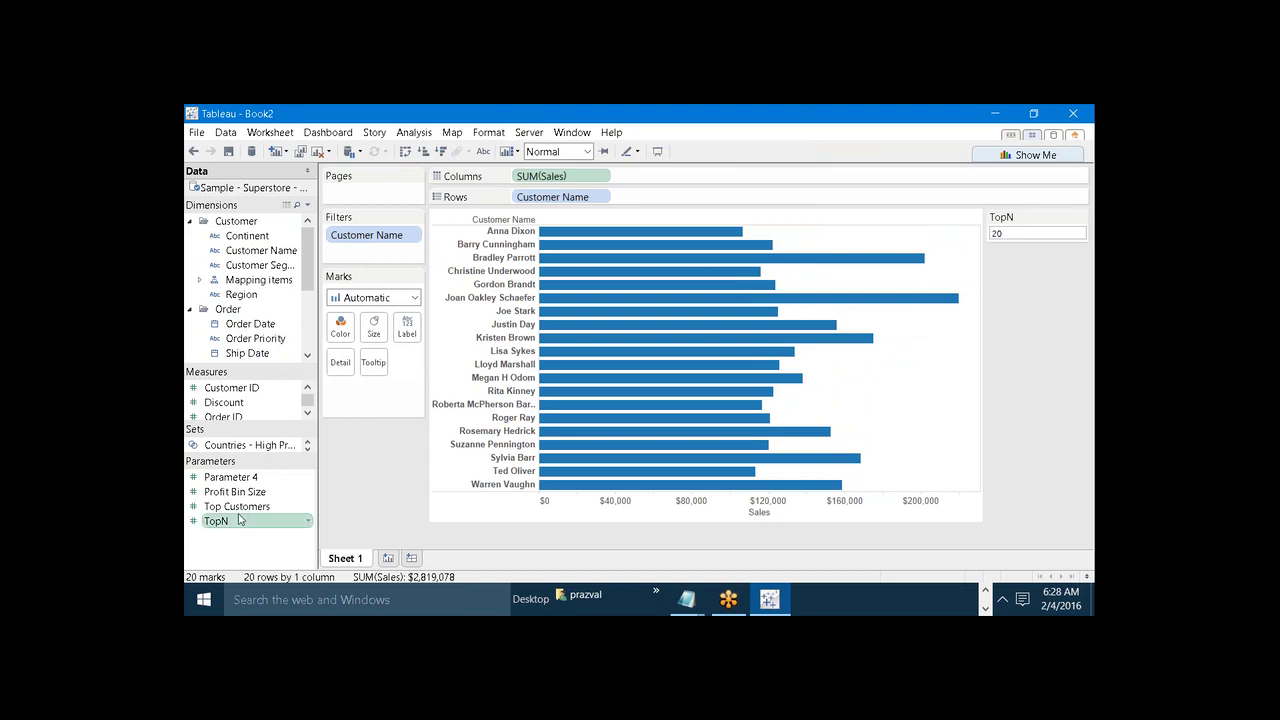
right_click(240, 519)
click(287, 319)
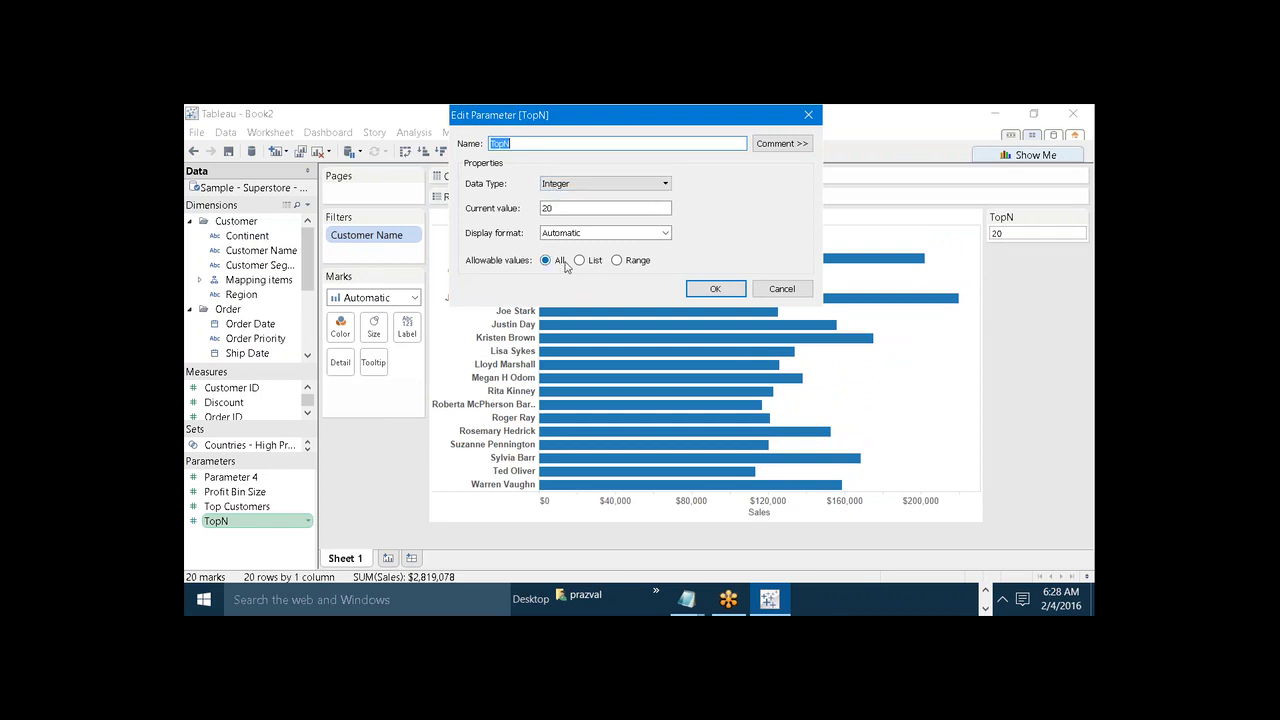
click(572, 187)
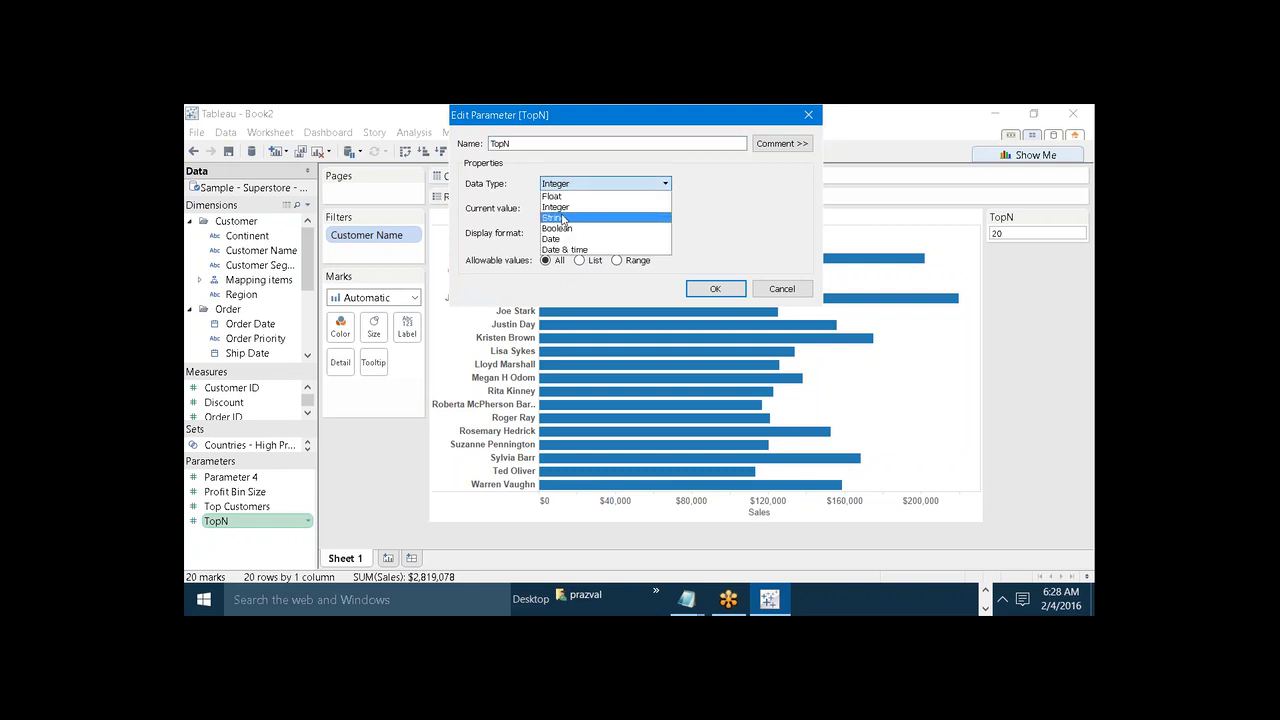
click(562, 217)
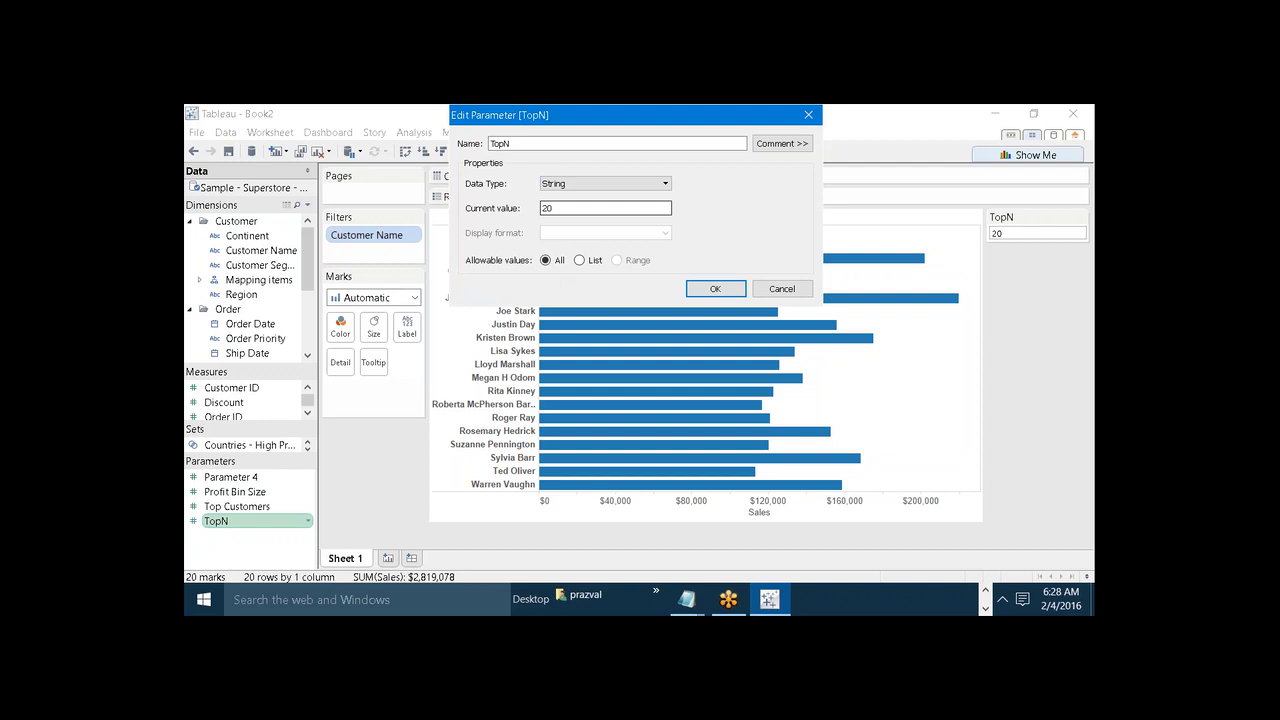
Step: Compare the All and List options for the allowable values of the String parameter
click(580, 262)
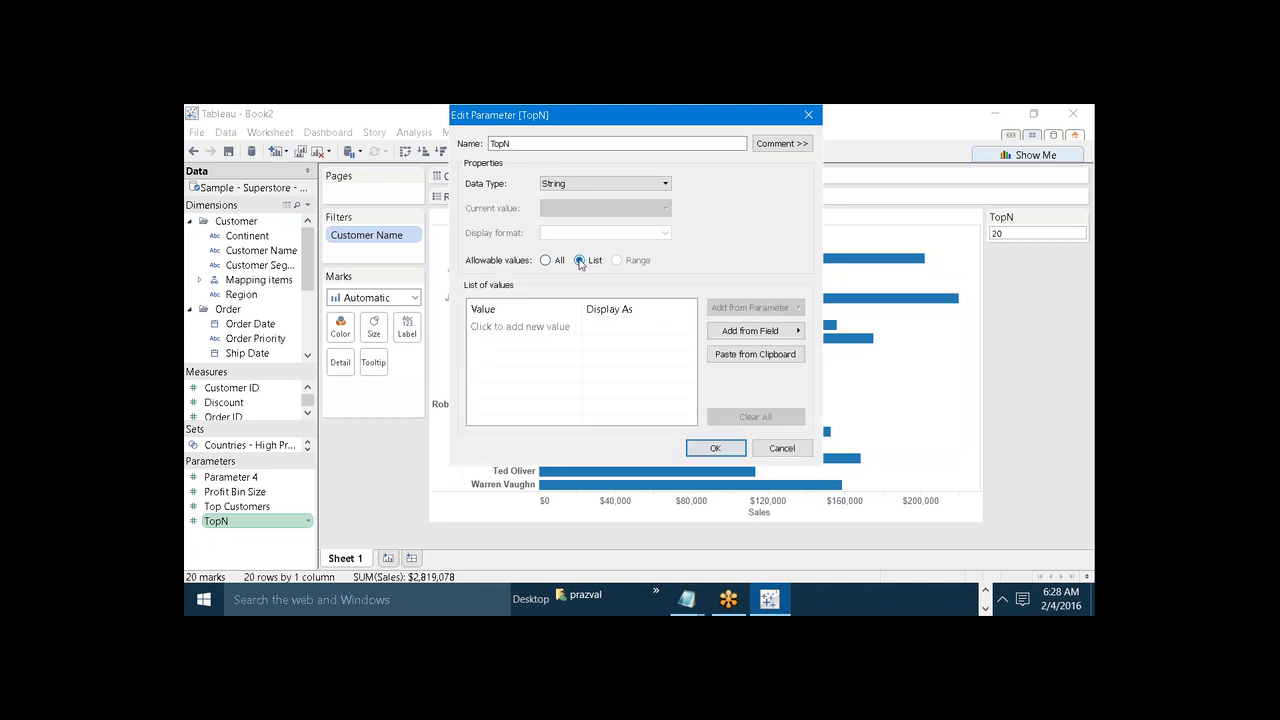
click(546, 261)
click(580, 261)
click(546, 261)
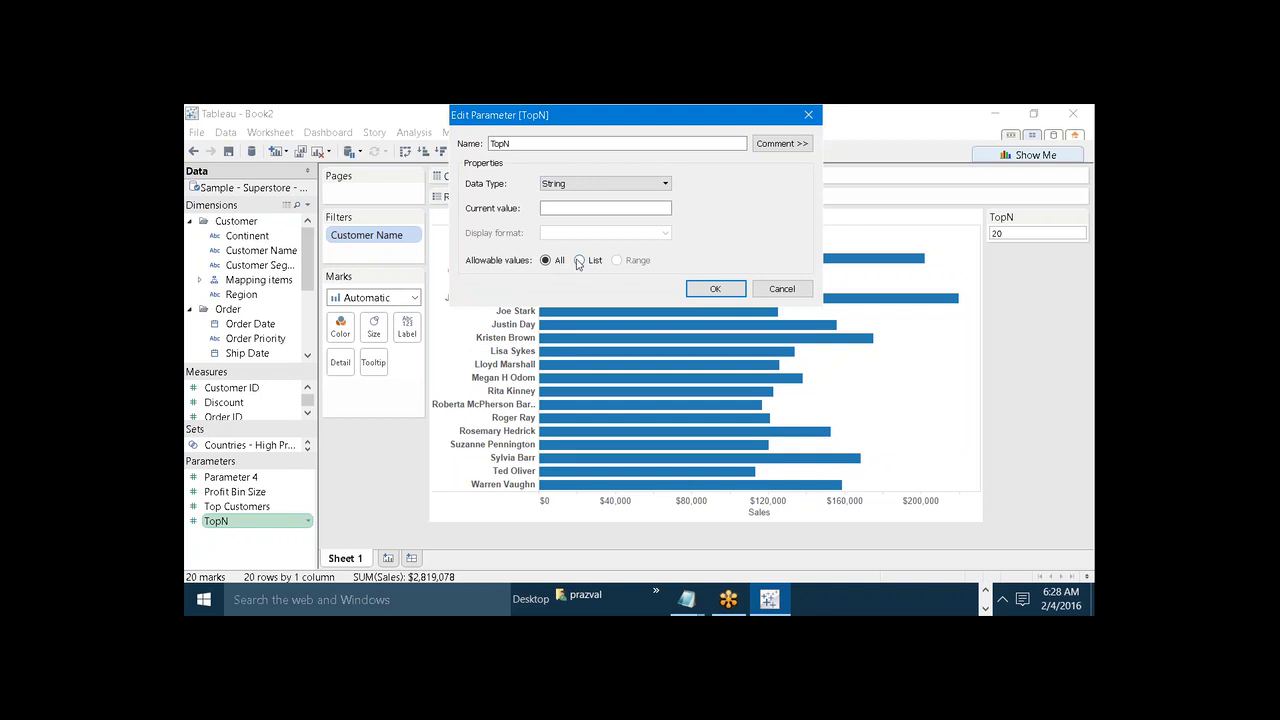
click(578, 261)
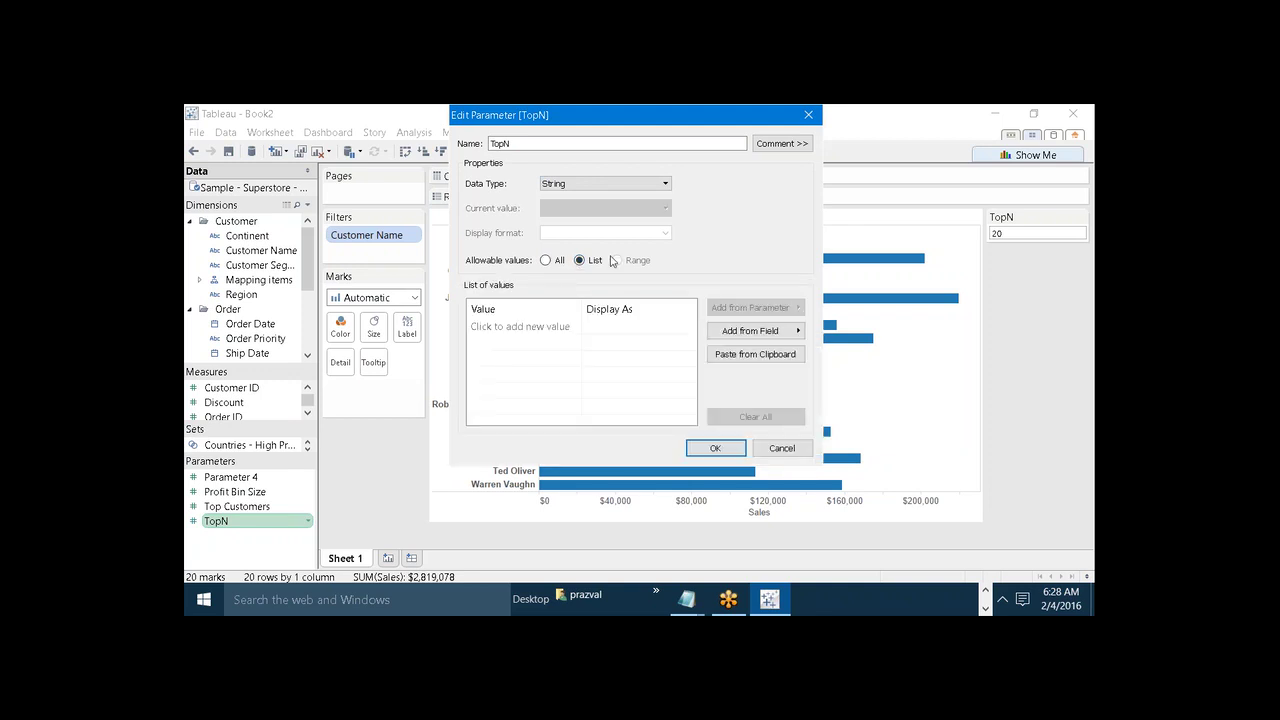
click(546, 261)
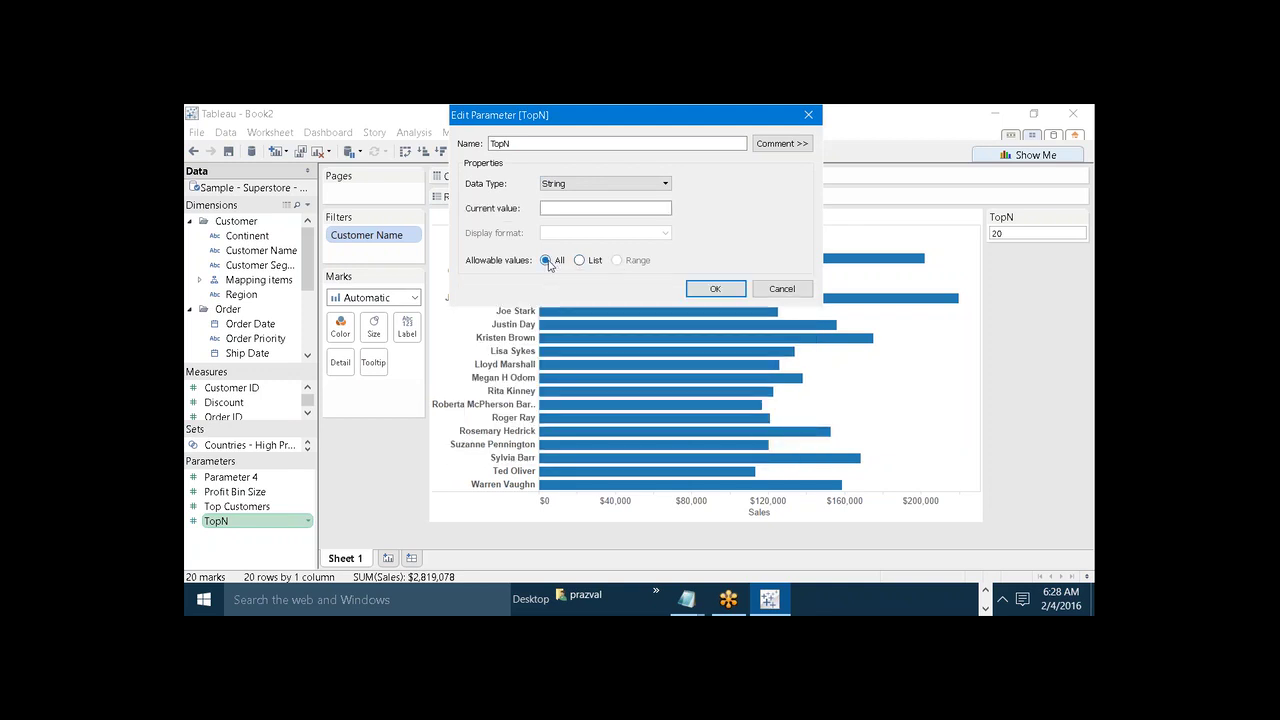
Step: Examine the TopN parameter's settings under the Boolean, Date, and Date & time data types, and discard the changes
click(579, 186)
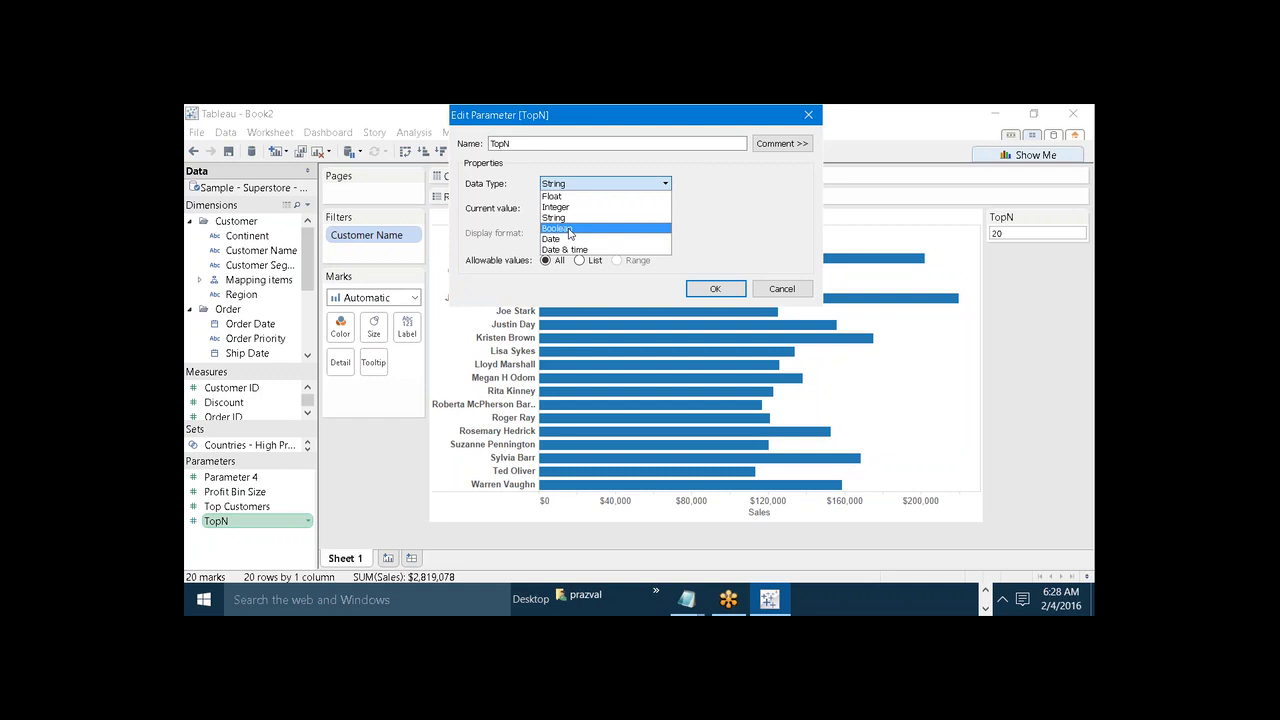
click(570, 229)
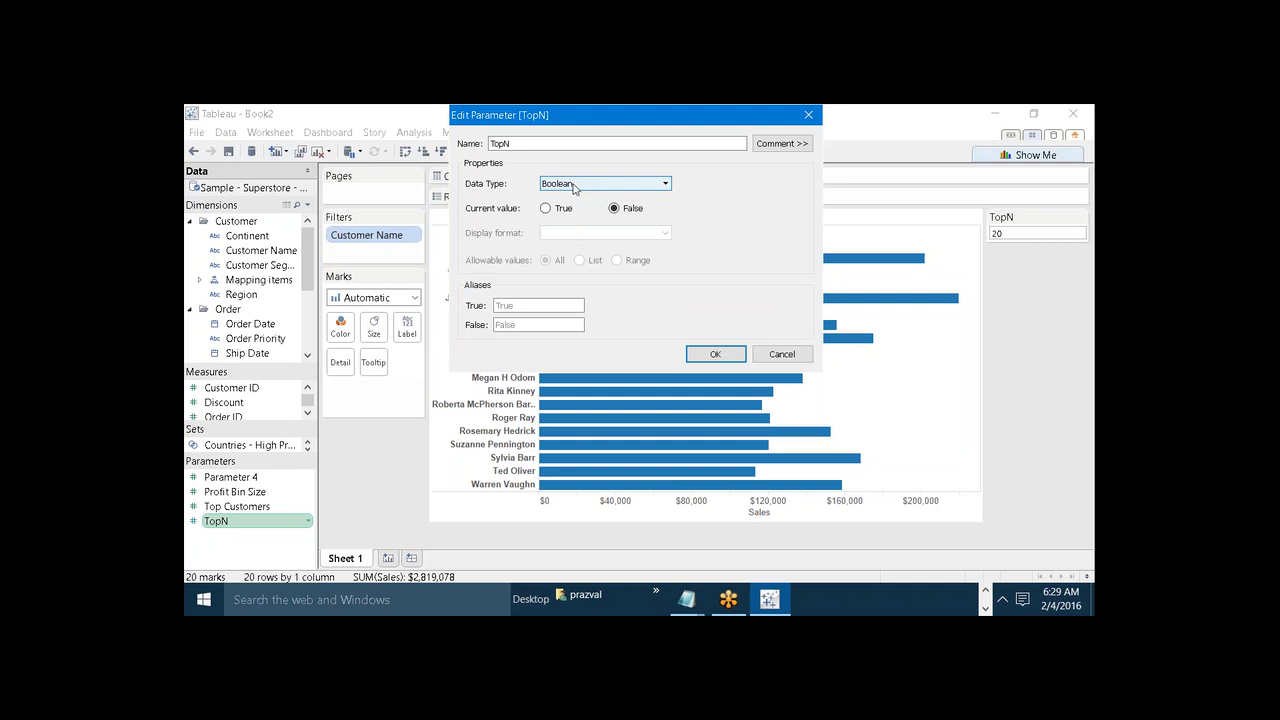
click(575, 188)
click(580, 238)
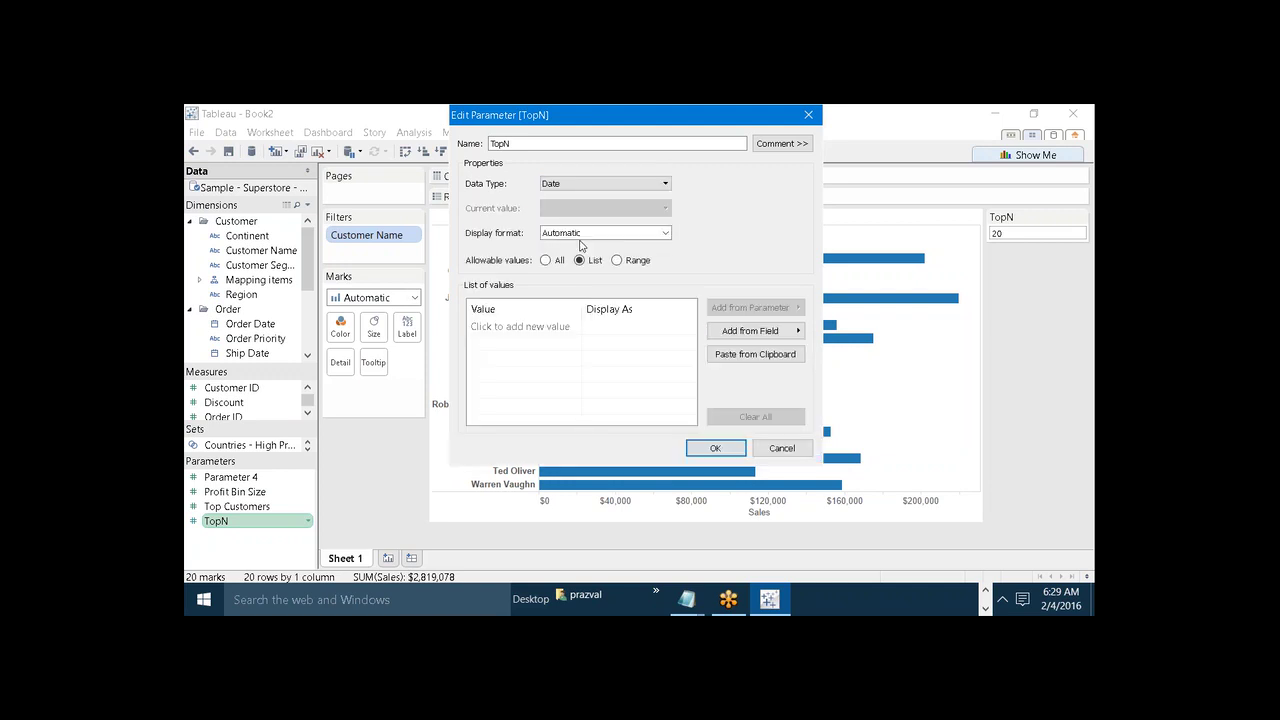
click(577, 189)
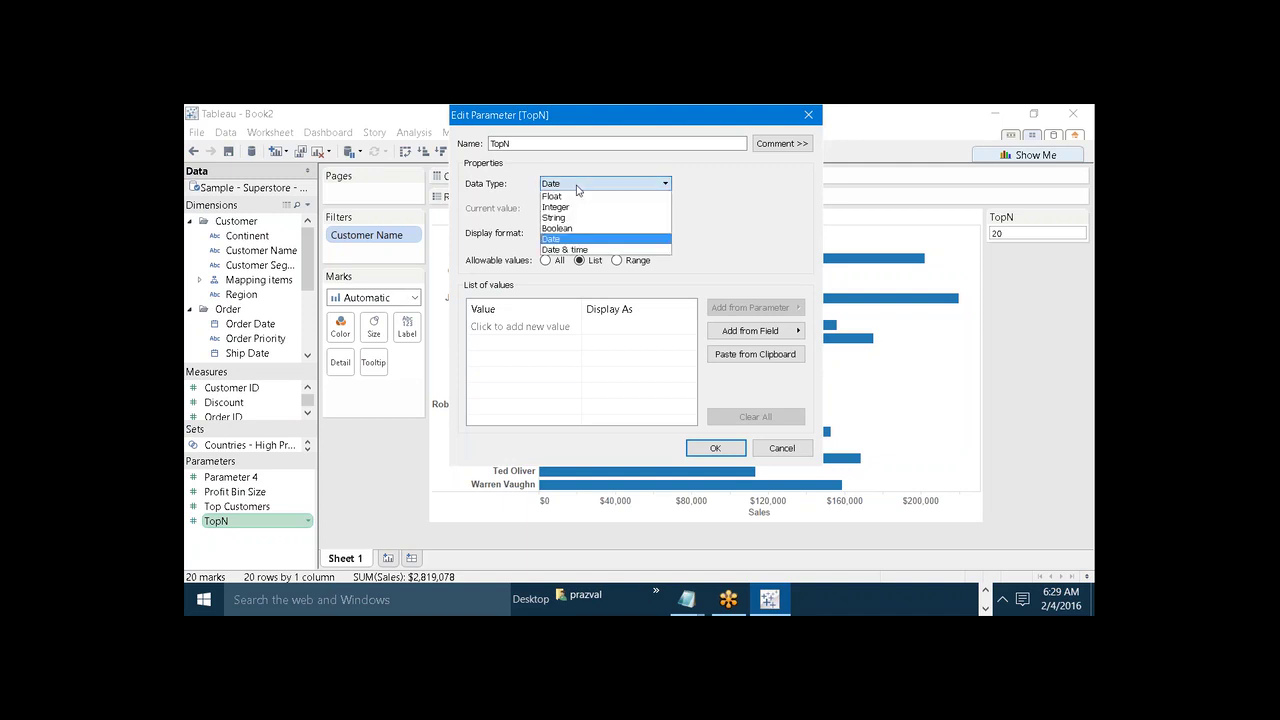
click(572, 250)
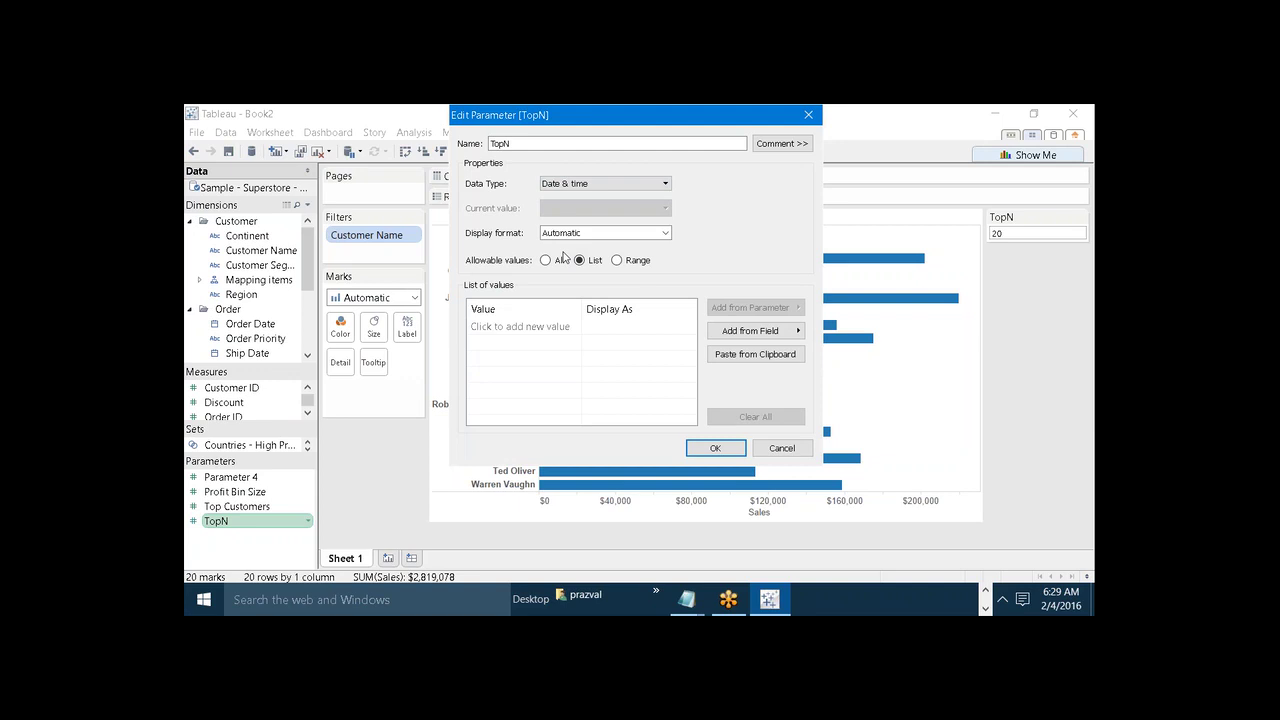
click(566, 184)
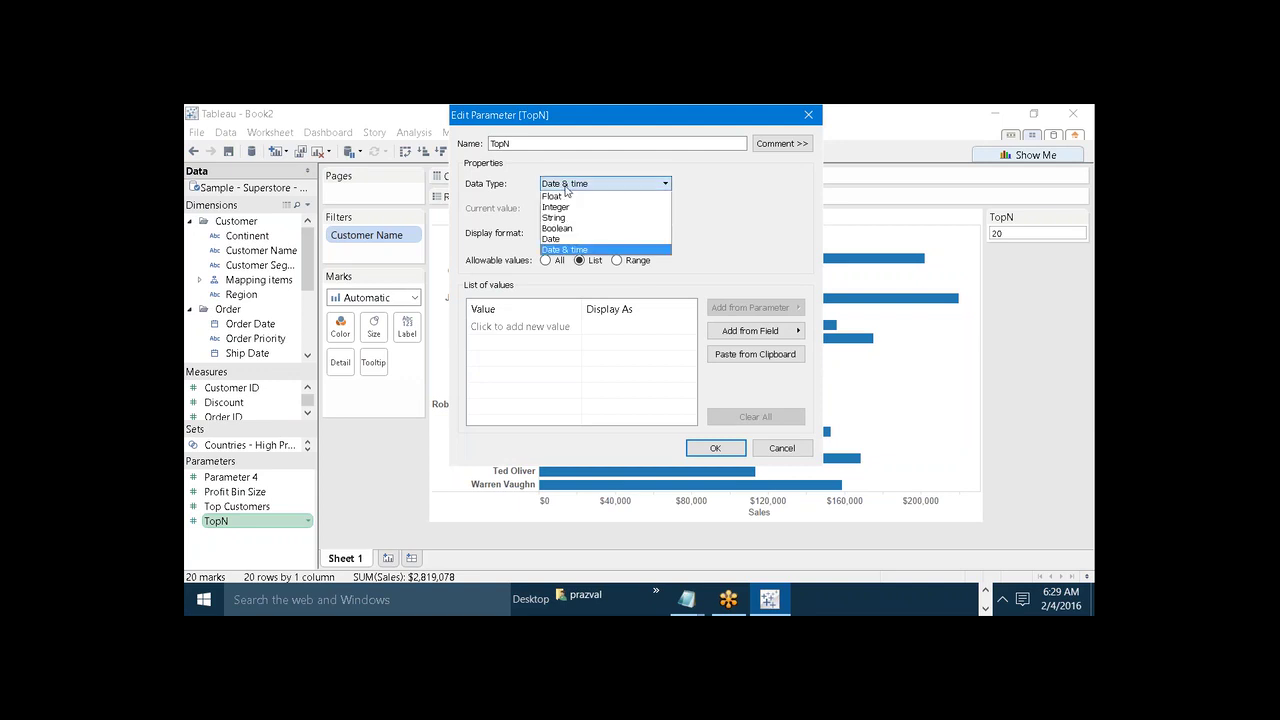
click(556, 240)
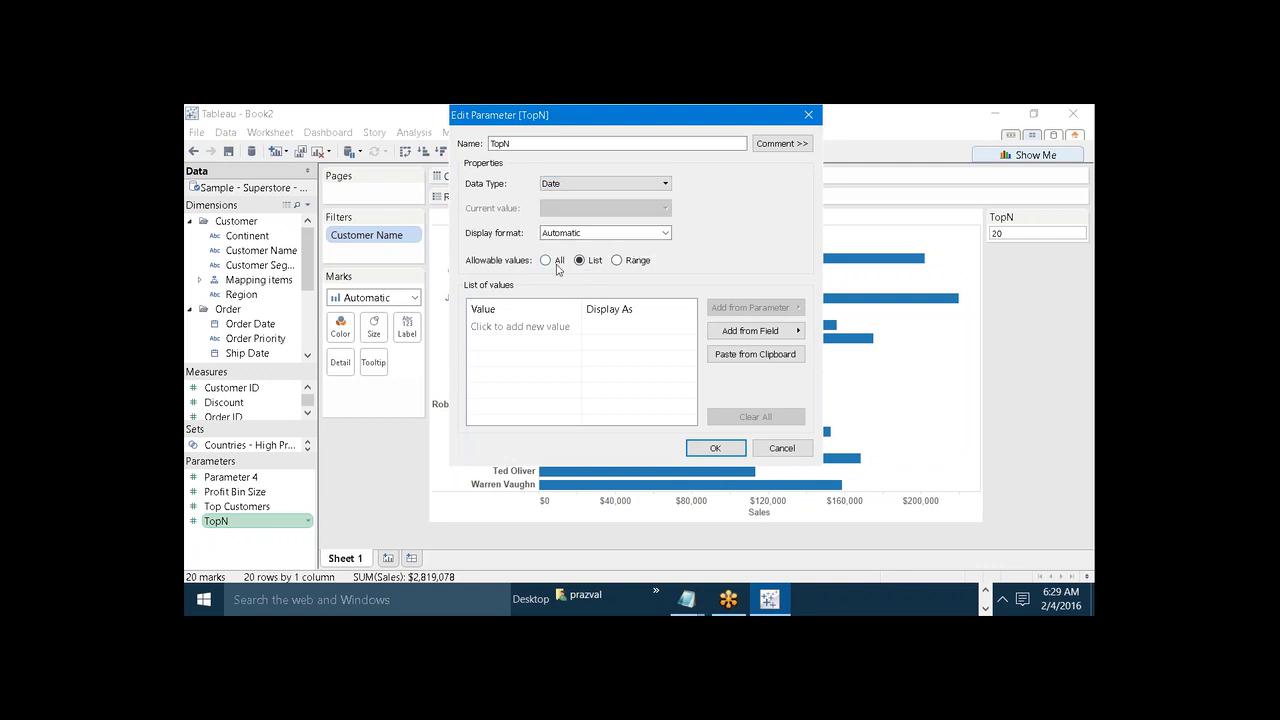
click(781, 448)
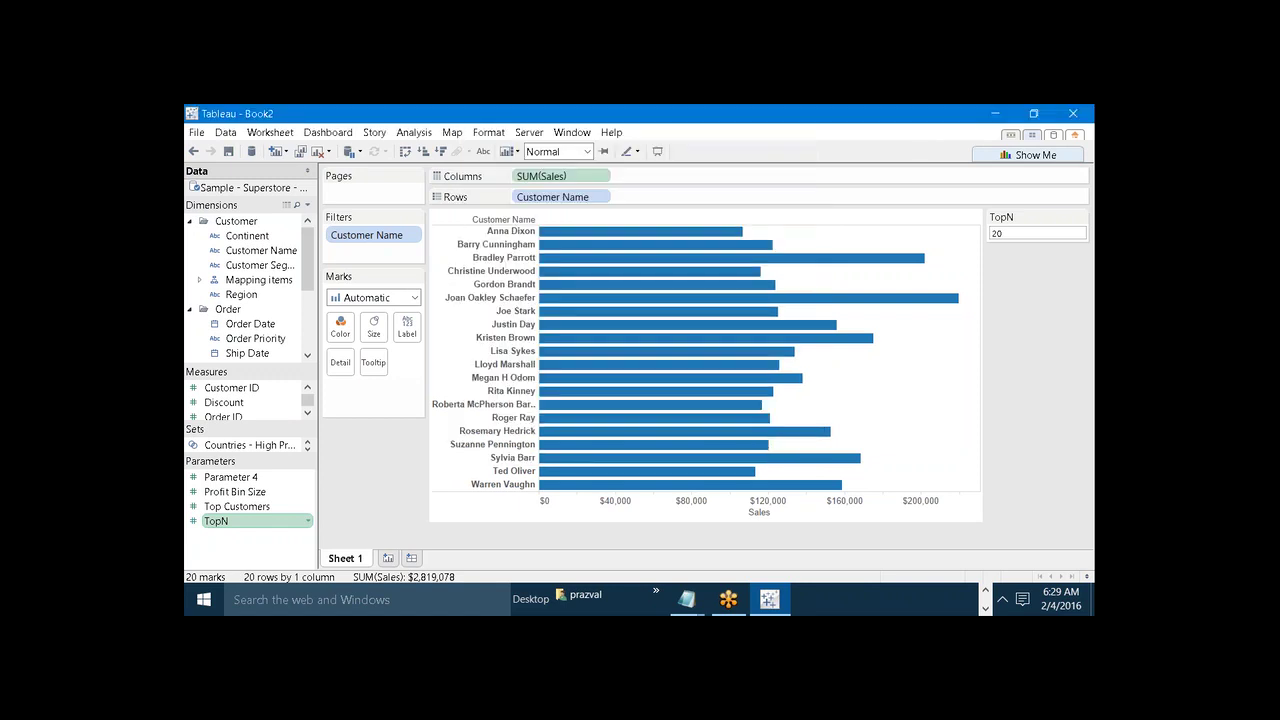
Step: Switch to Notepad and add the heading "Task2:-" with the line "-->Top N countries based on Profits" below the first task, and minimize it
mouse_move(699, 598)
click(708, 570)
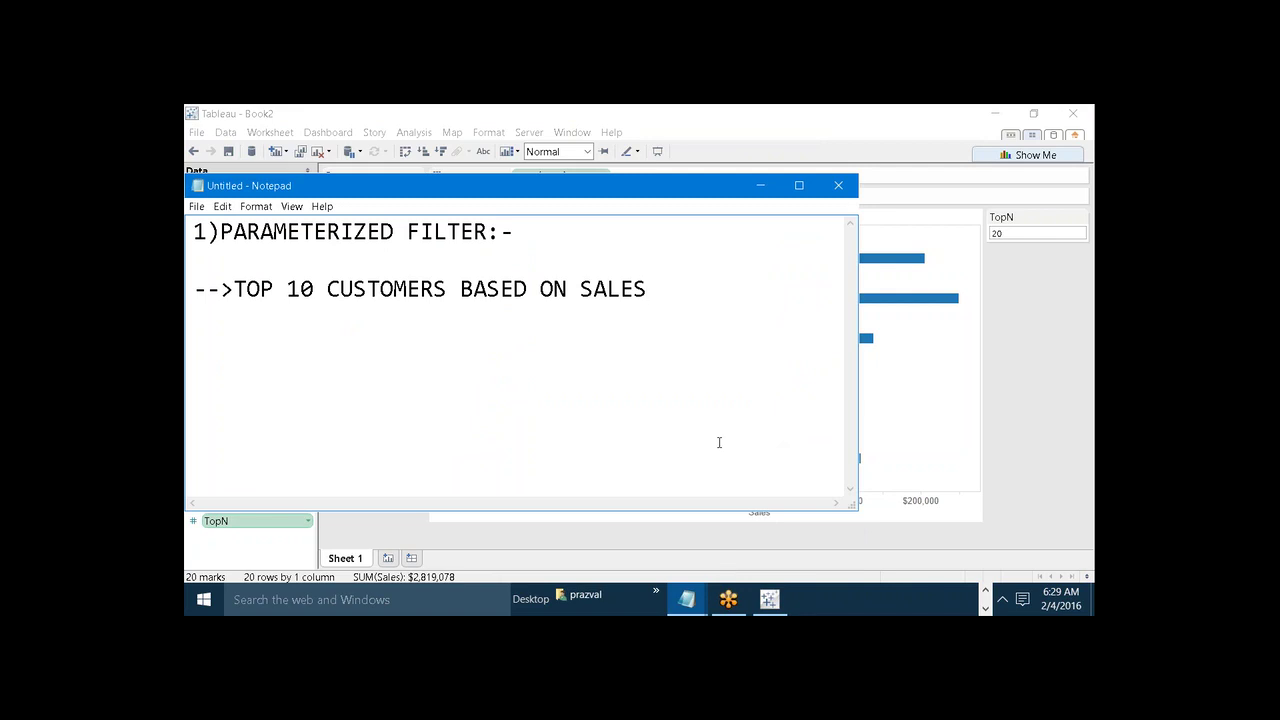
key(Return)
key(Return)
text(Task2:-)
key(Return)
text(-->Top )
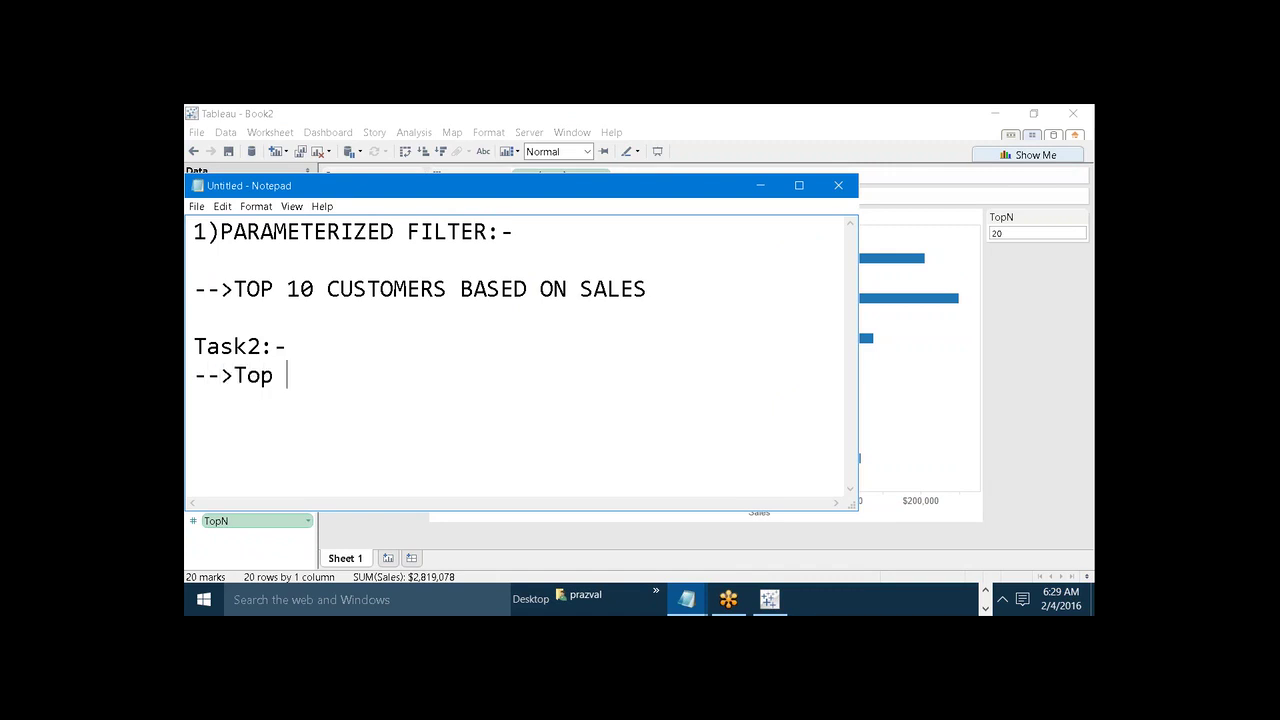
text(N countri)
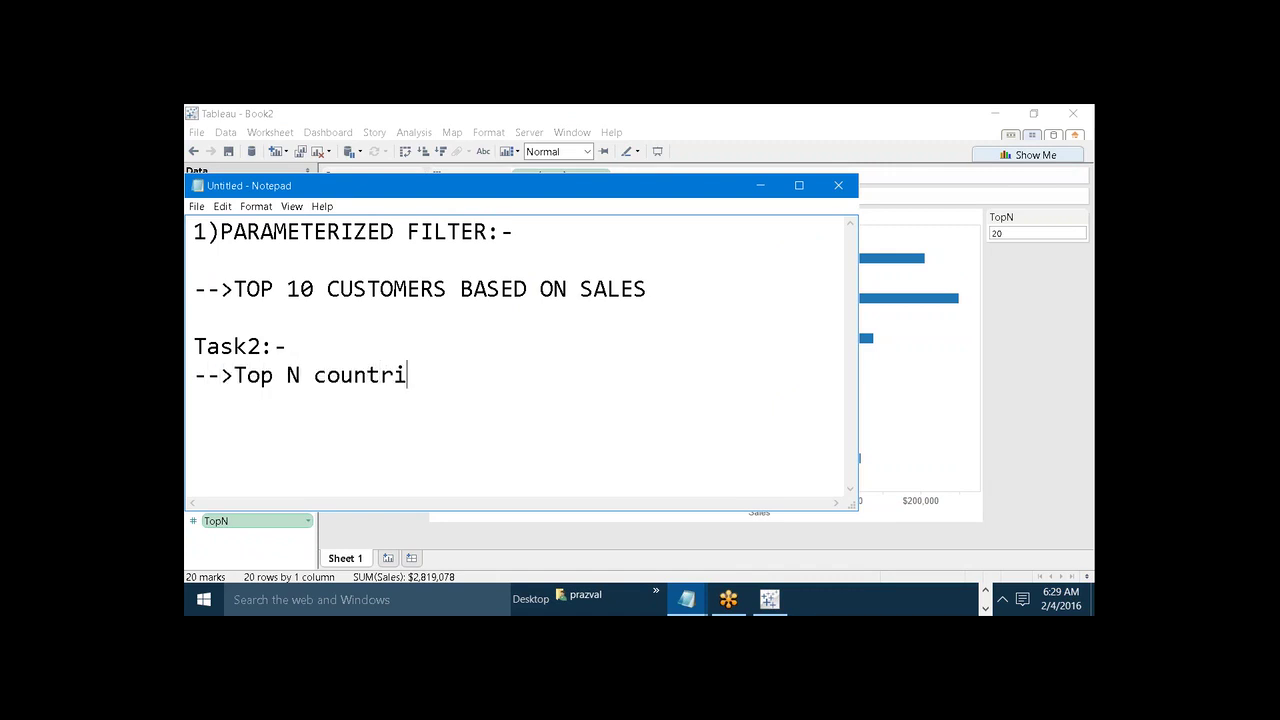
text(es based )
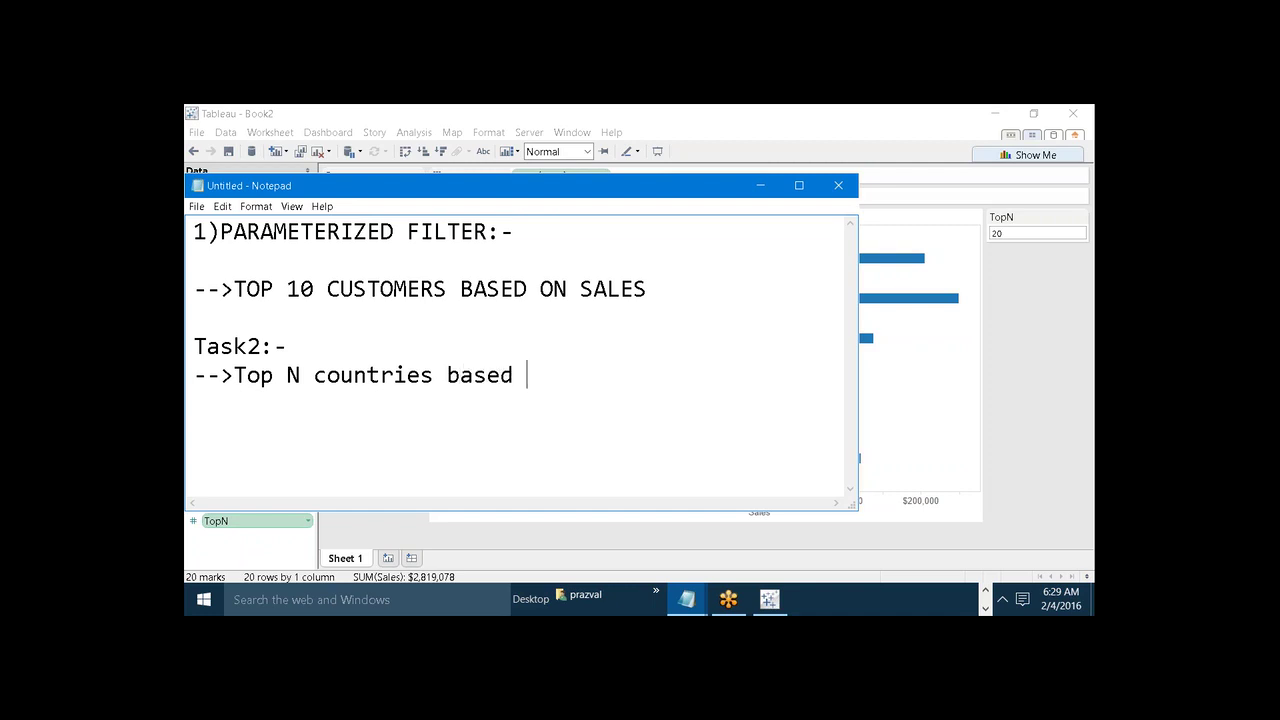
text(on Profits)
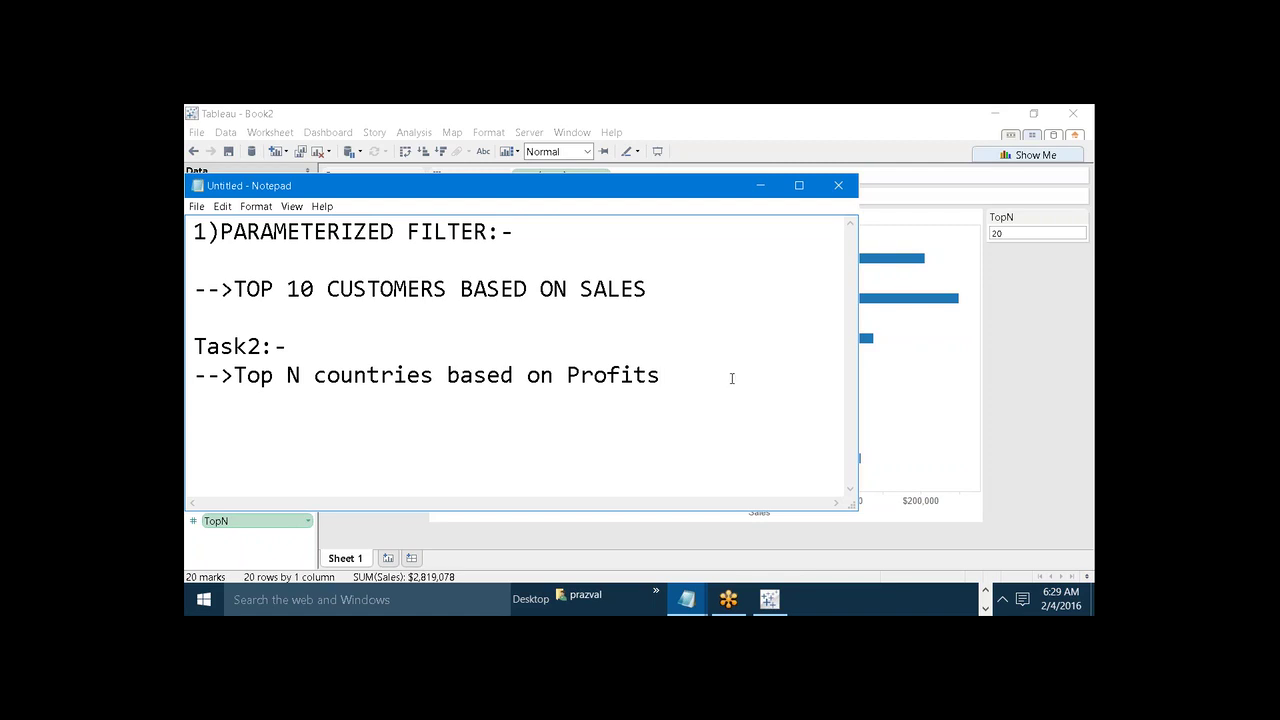
click(750, 188)
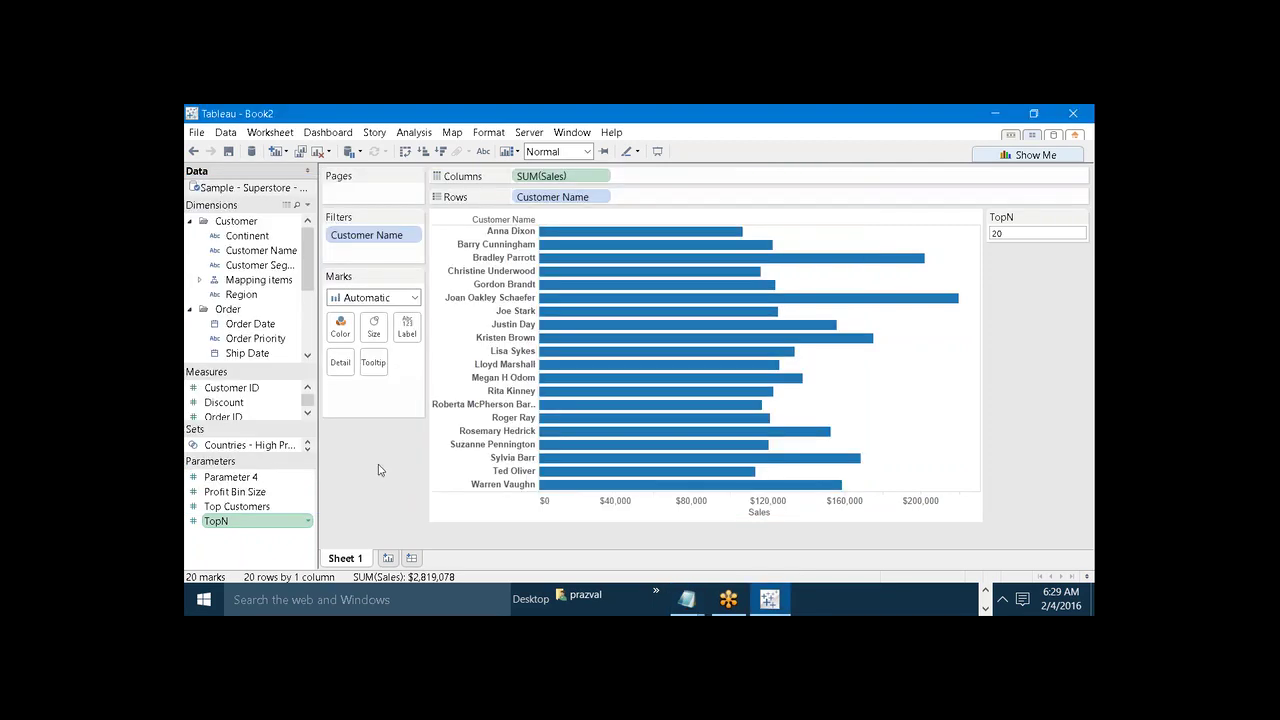
Step: Rename Sheet 1 as Task1 and add a new worksheet
right_click(348, 560)
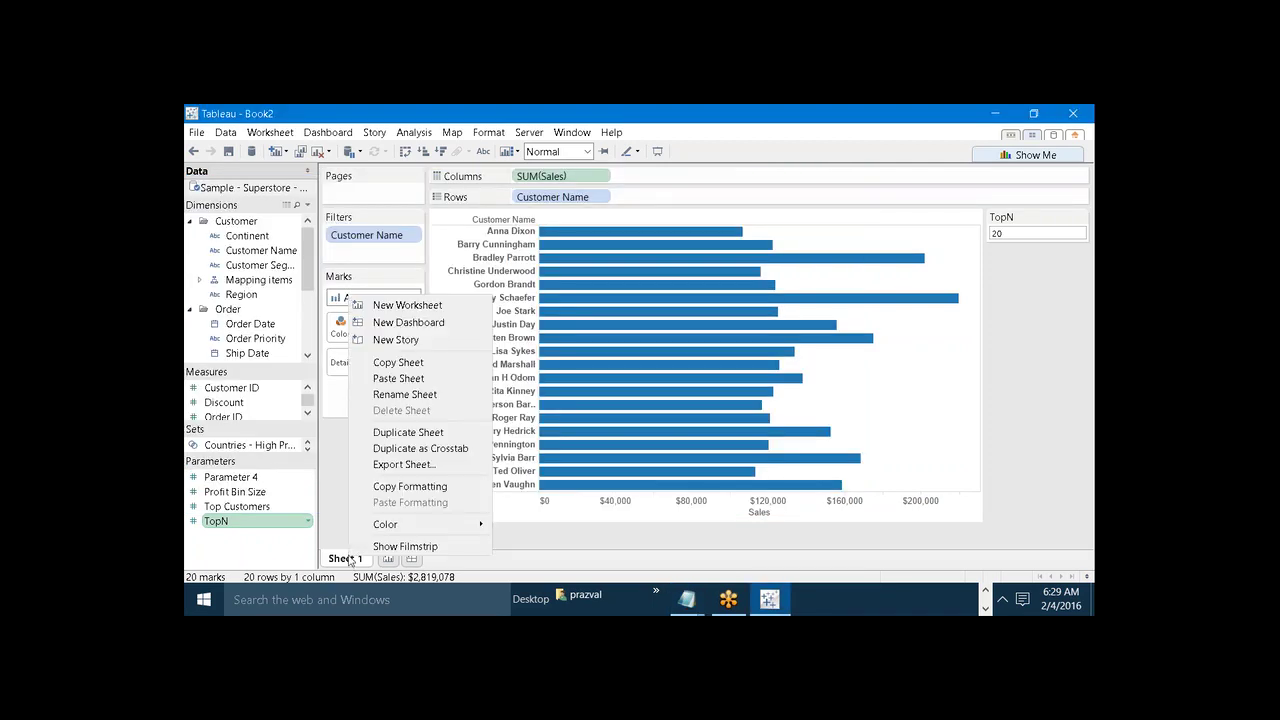
click(398, 404)
text(Task1)
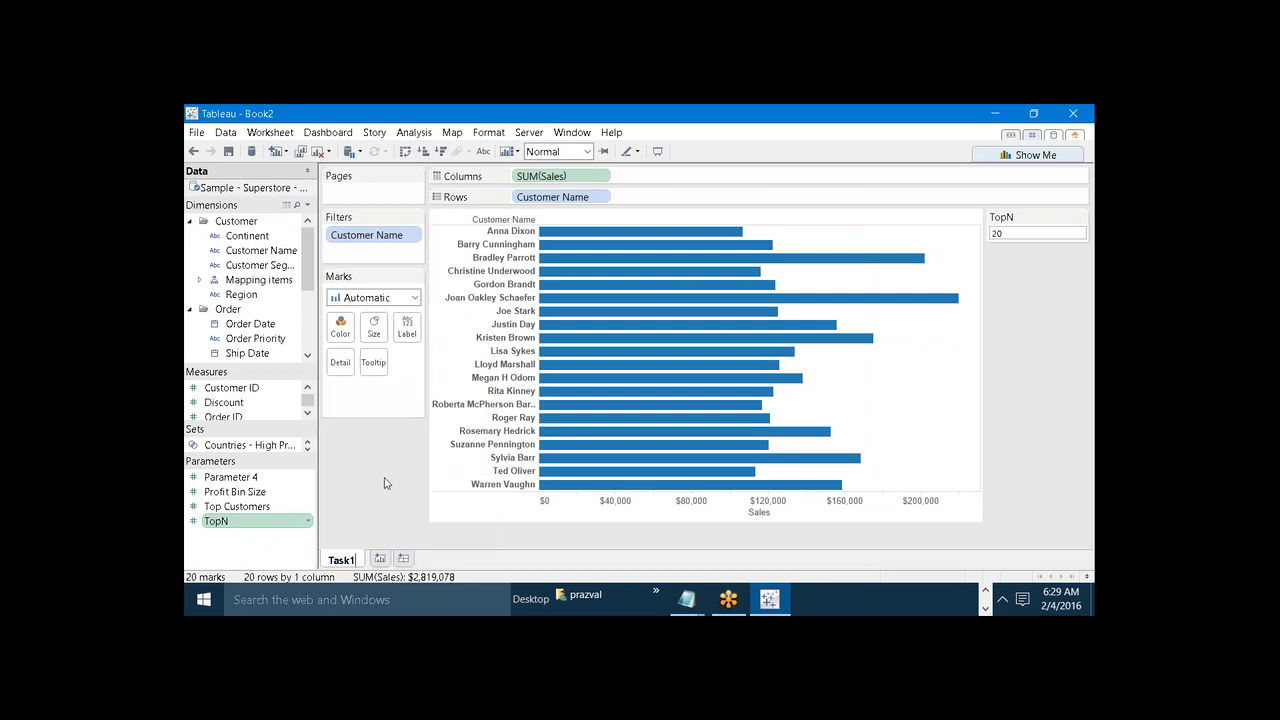
key(Return)
click(381, 559)
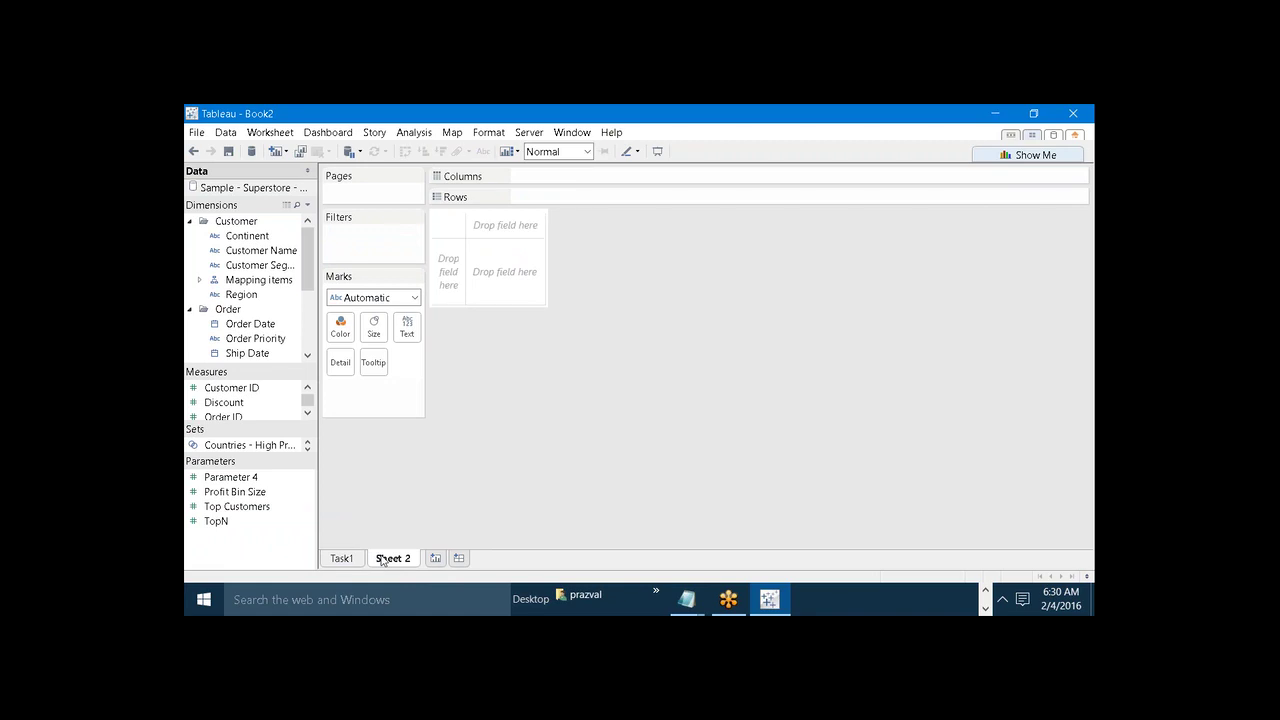
Step: Add Country / Region as a filter on the new sheet, limited by field to the top TopN parameter value
click(200, 280)
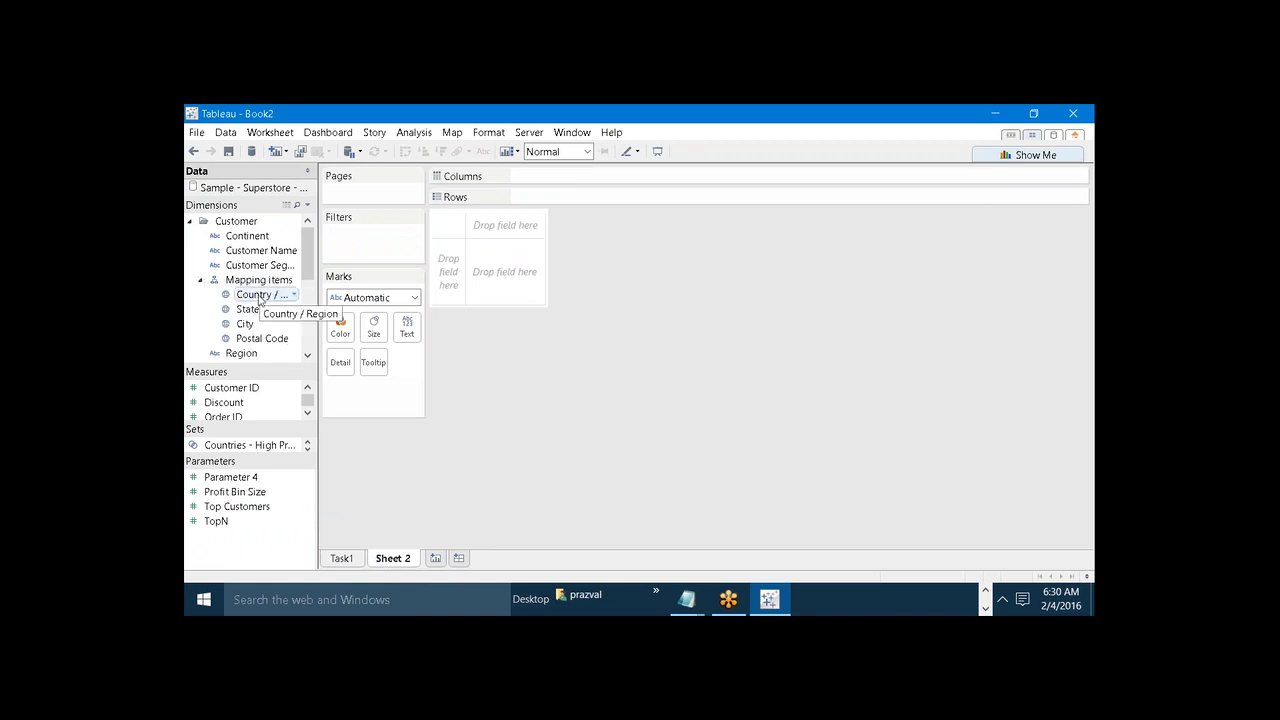
drag(259, 298, 370, 240)
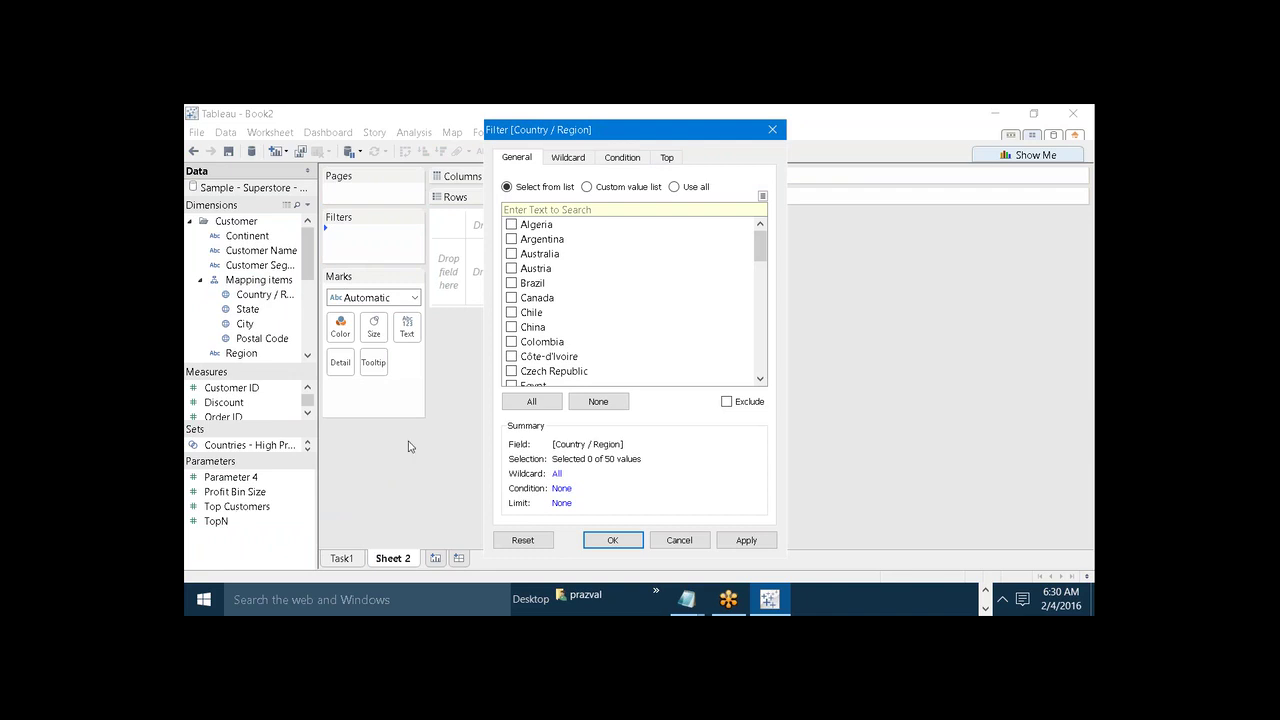
click(667, 157)
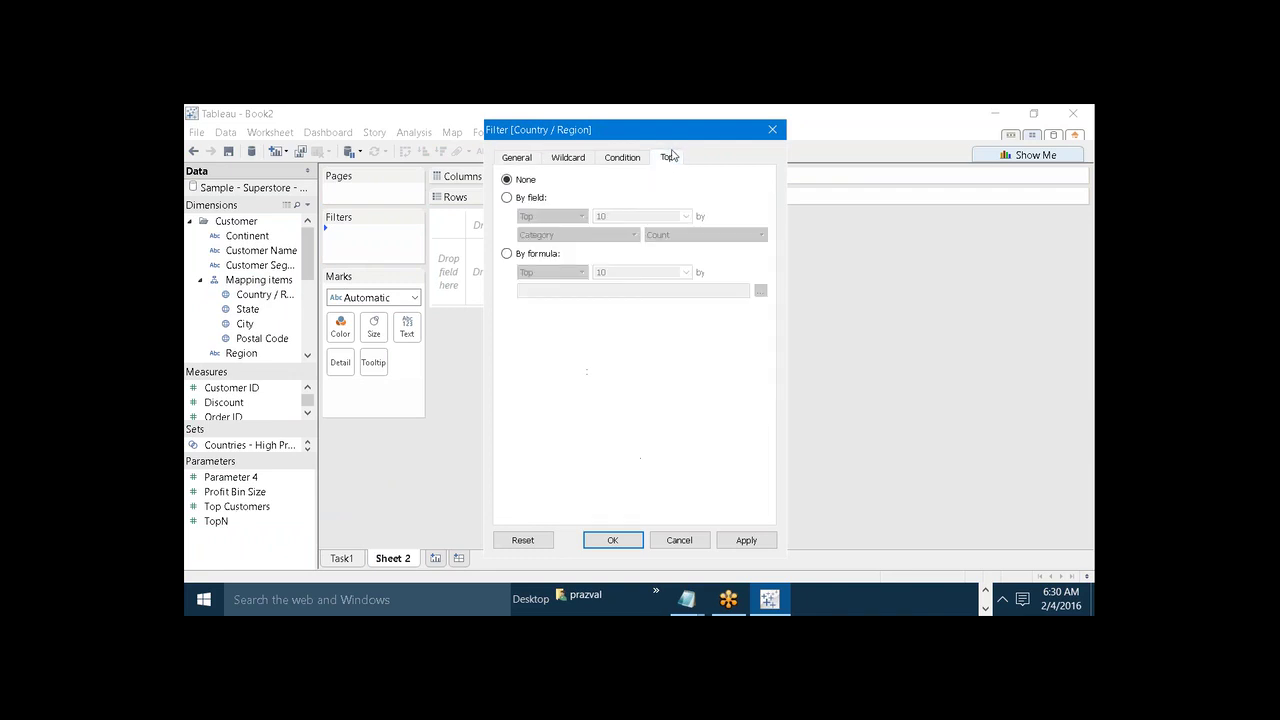
click(507, 198)
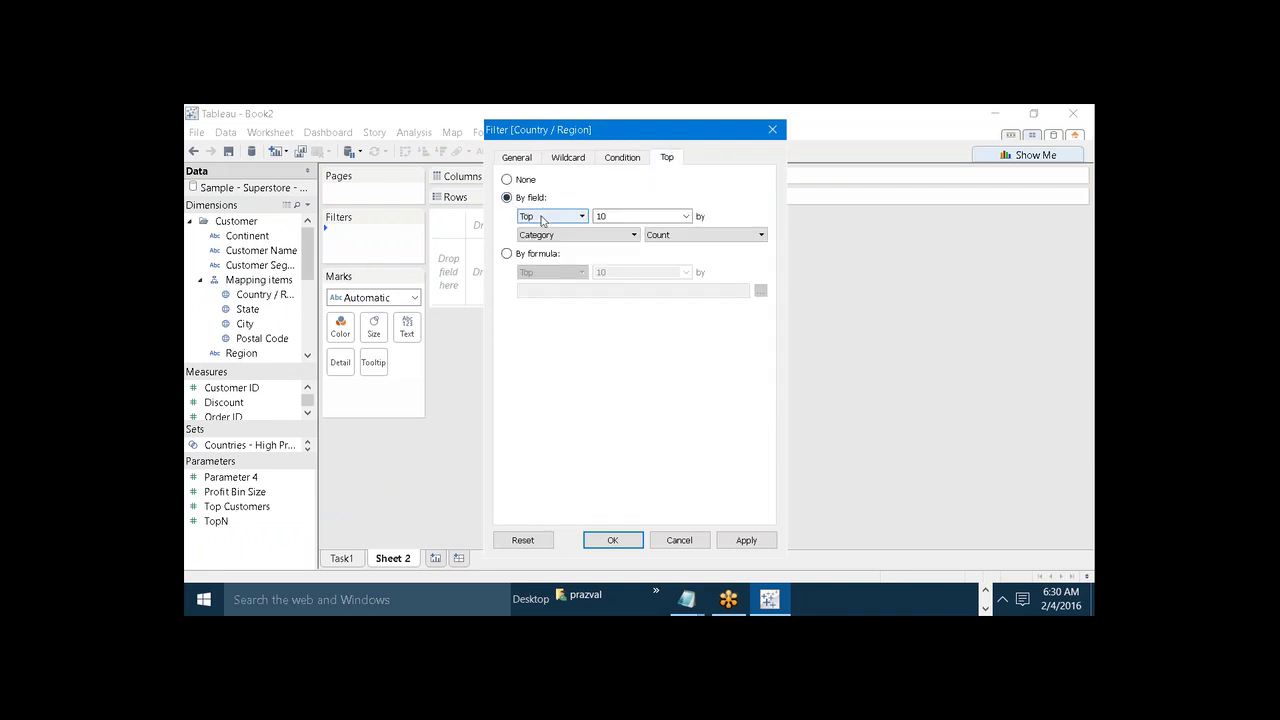
click(686, 216)
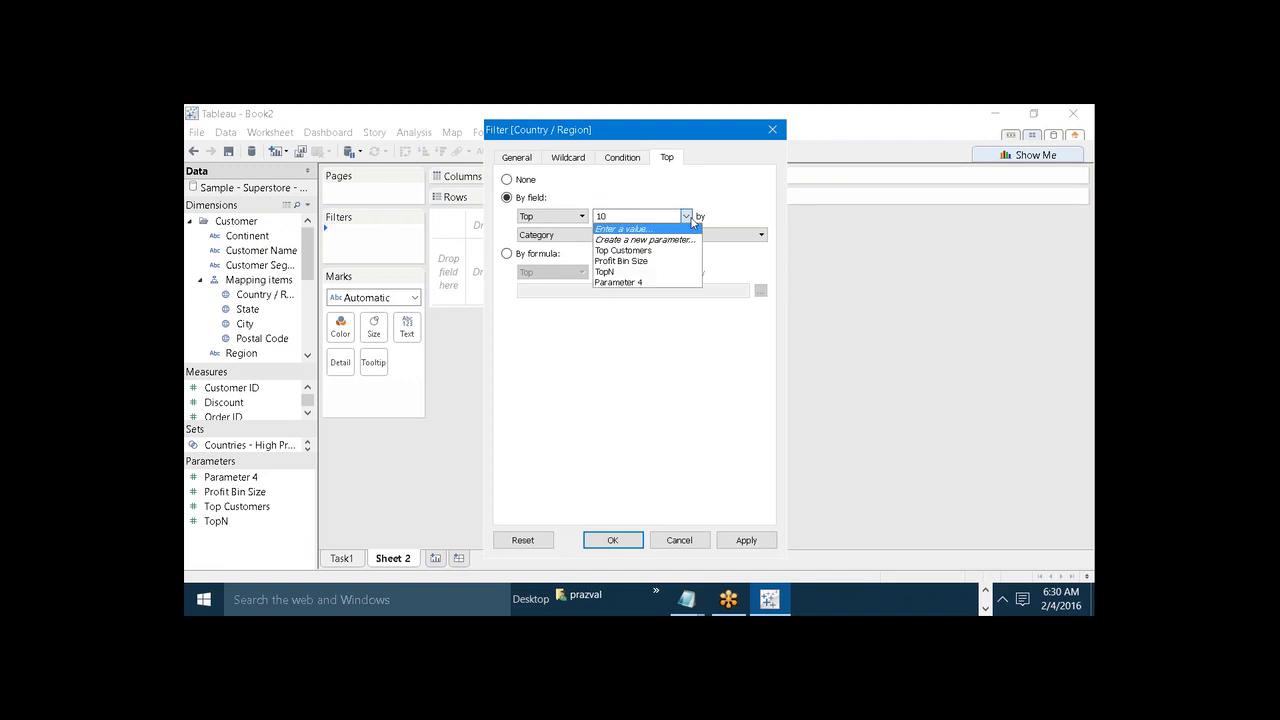
click(660, 272)
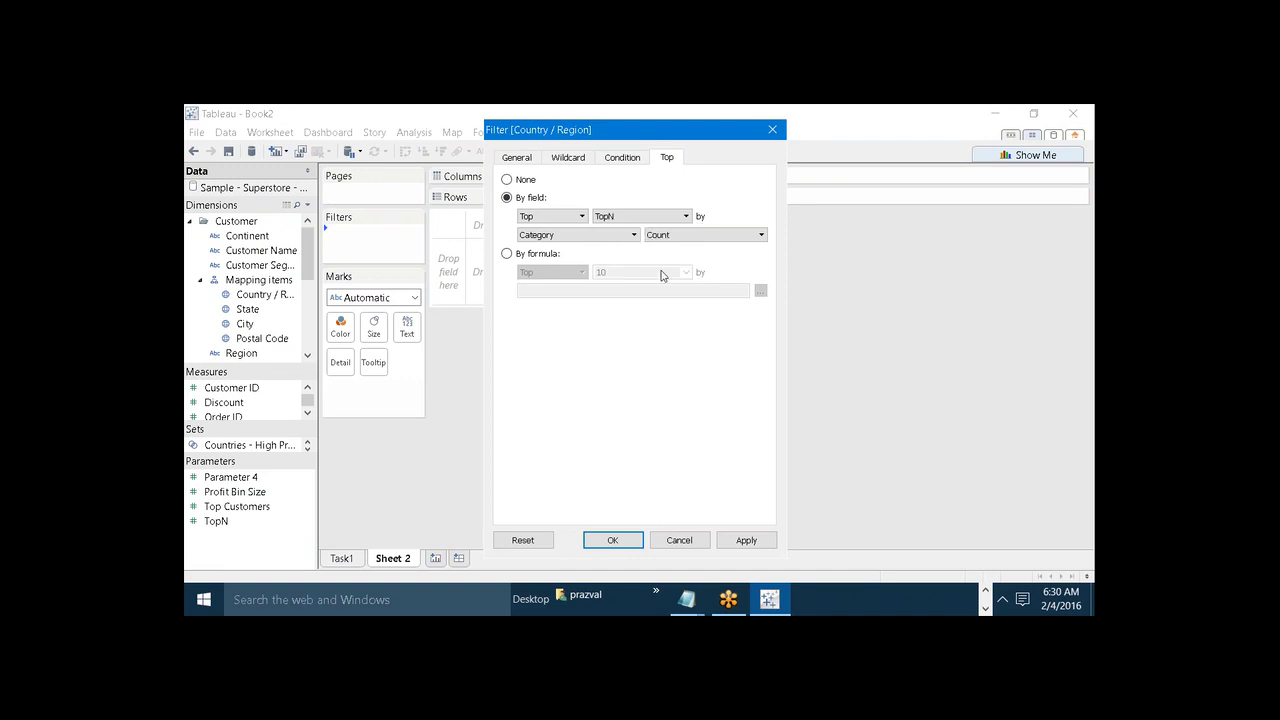
Step: Rank the Country / Region top filter by the sum of Profit and apply it
click(620, 236)
drag(630, 291, 639, 340)
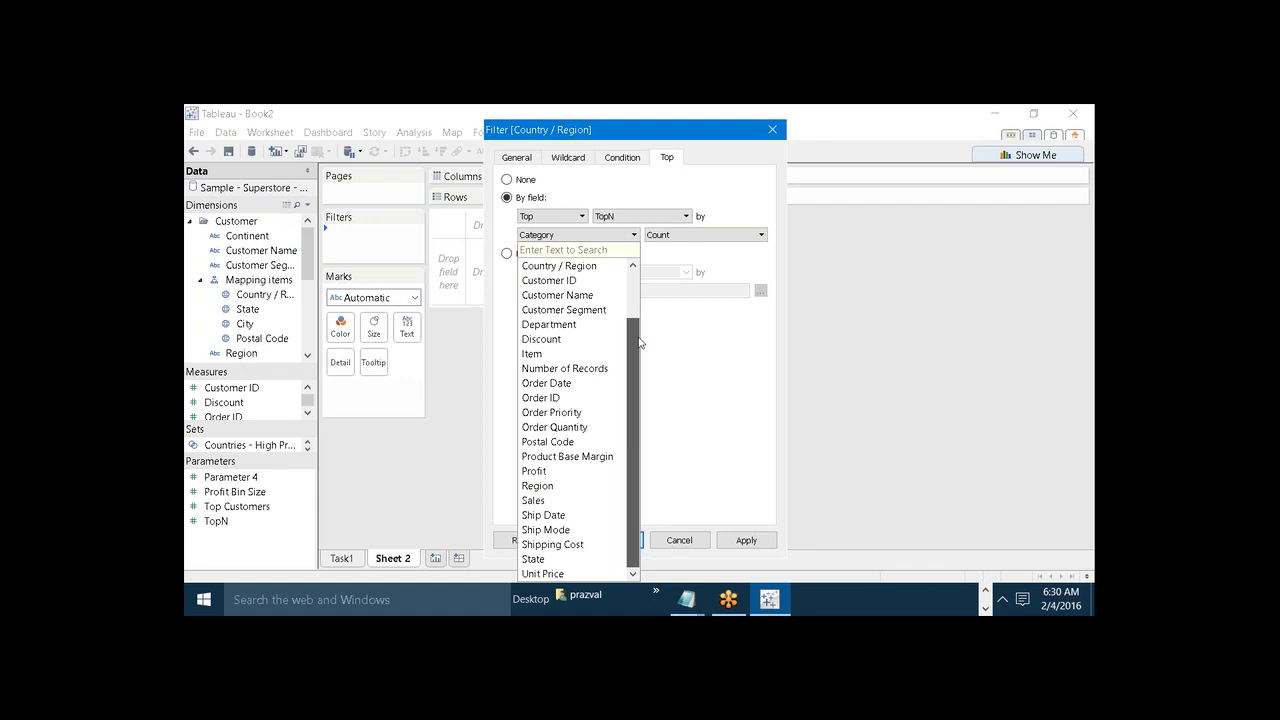
click(560, 471)
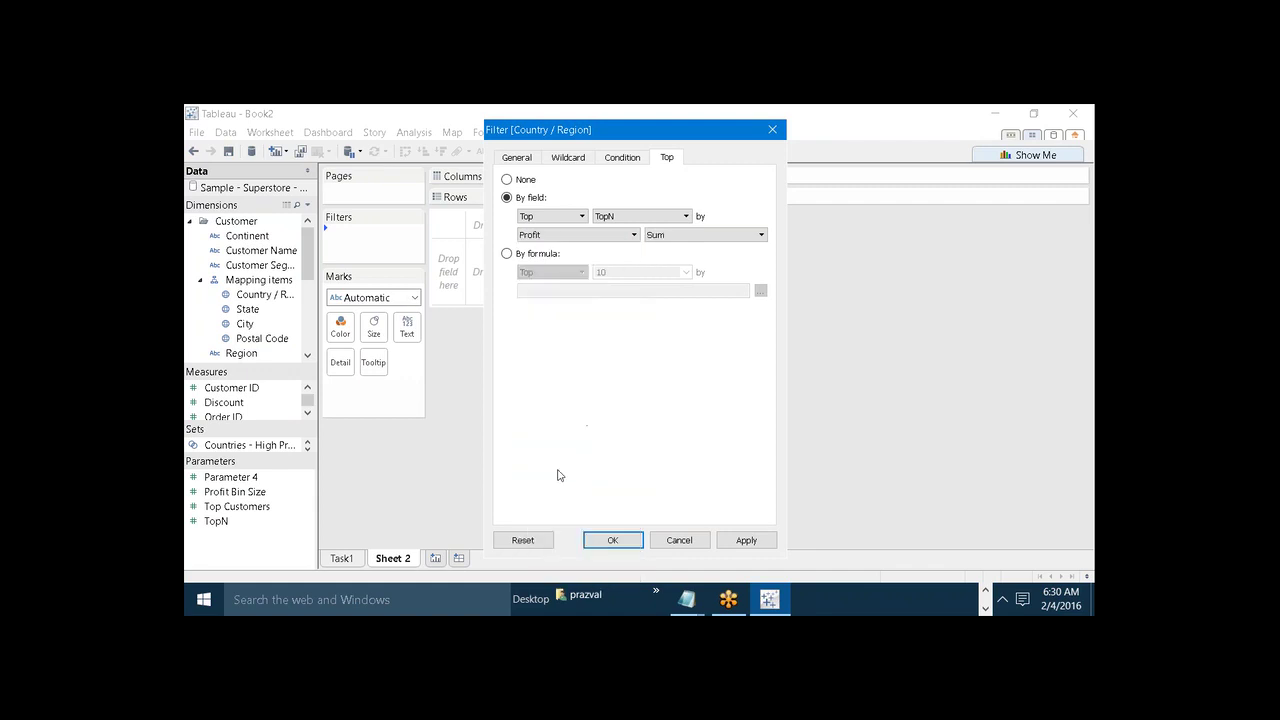
click(746, 539)
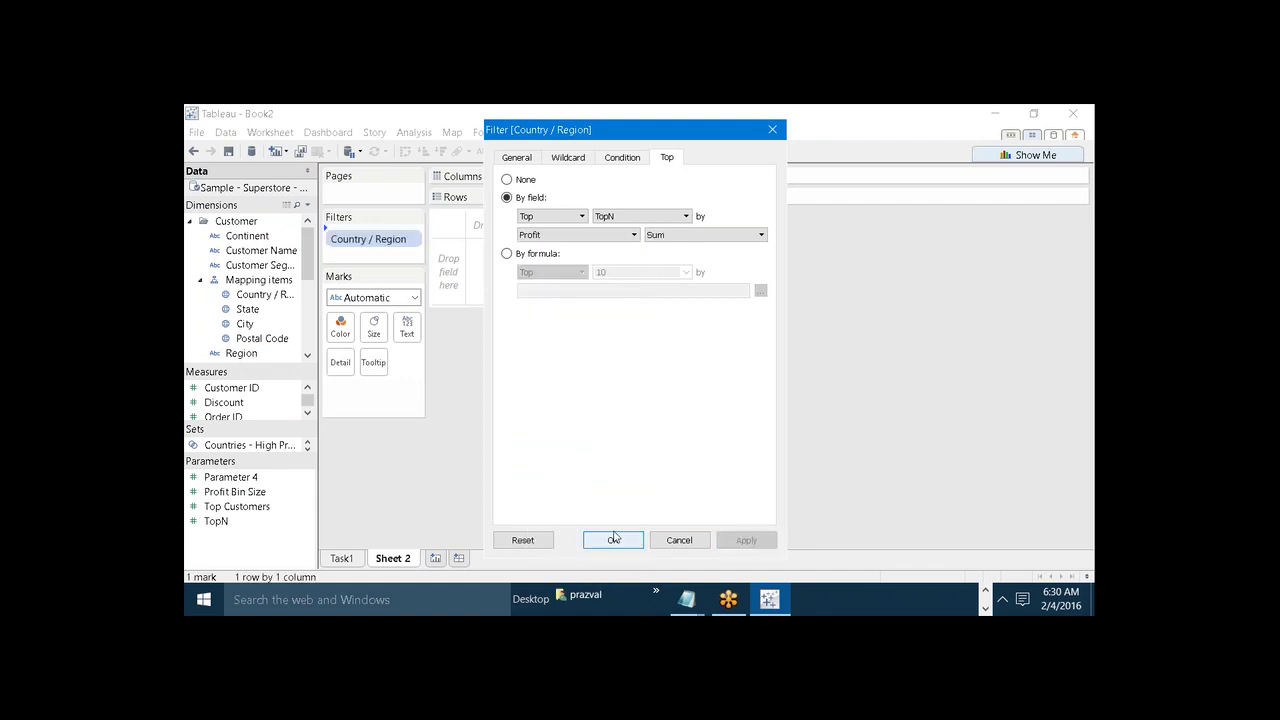
click(607, 541)
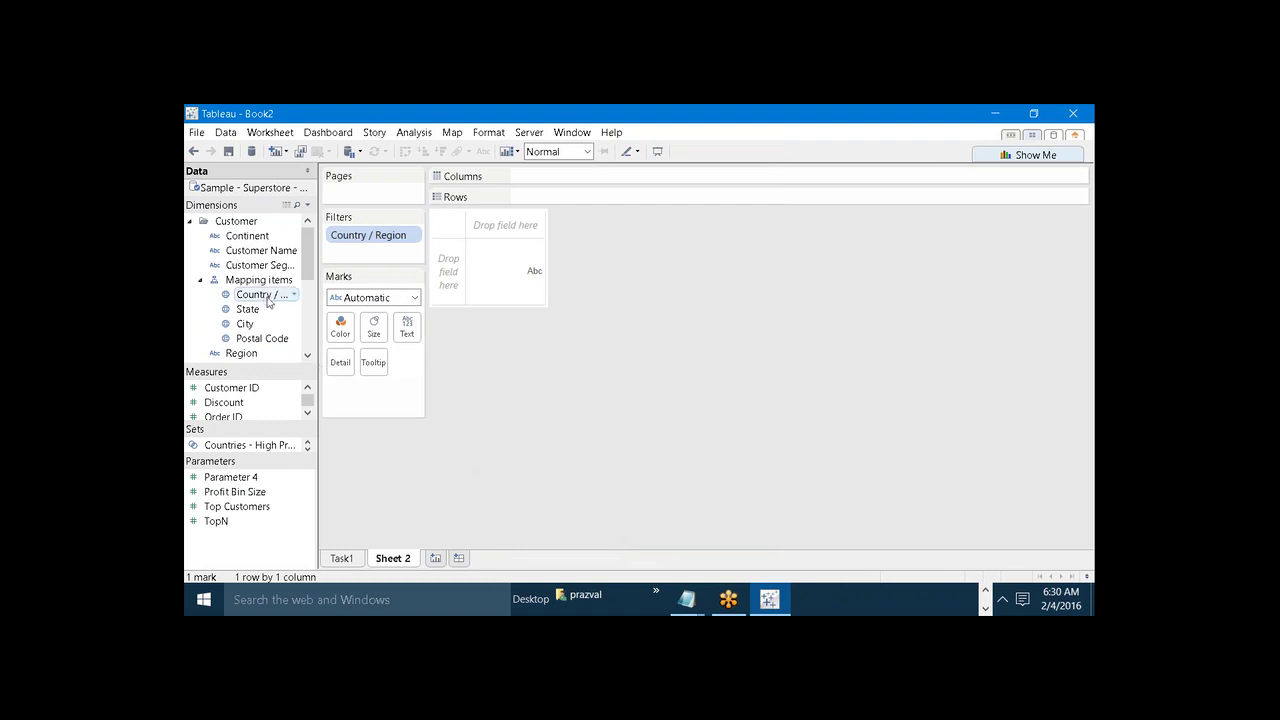
Step: Build a bar chart with Country / Region on rows and Profit on columns, and show the TopN parameter control
drag(265, 295, 584, 196)
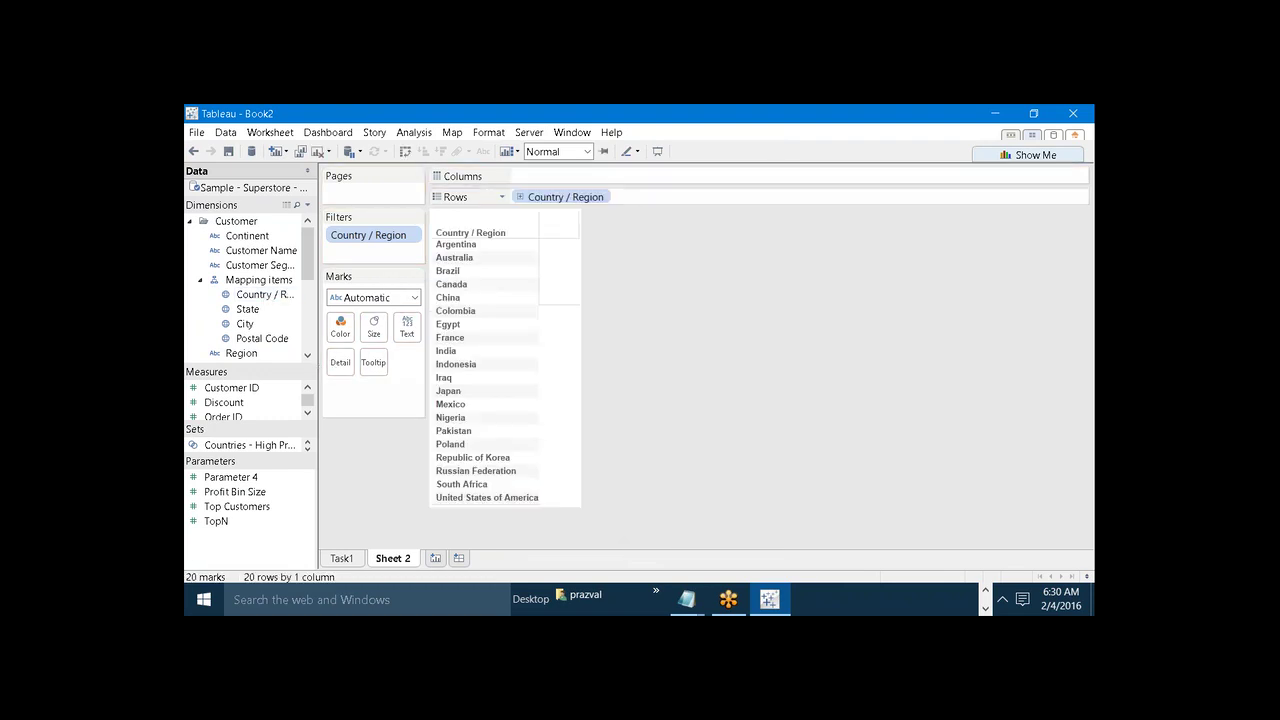
drag(292, 367, 290, 290)
mouse_move(229, 386)
mouse_down()
mouse_move(590, 172)
mouse_move(515, 176)
mouse_up()
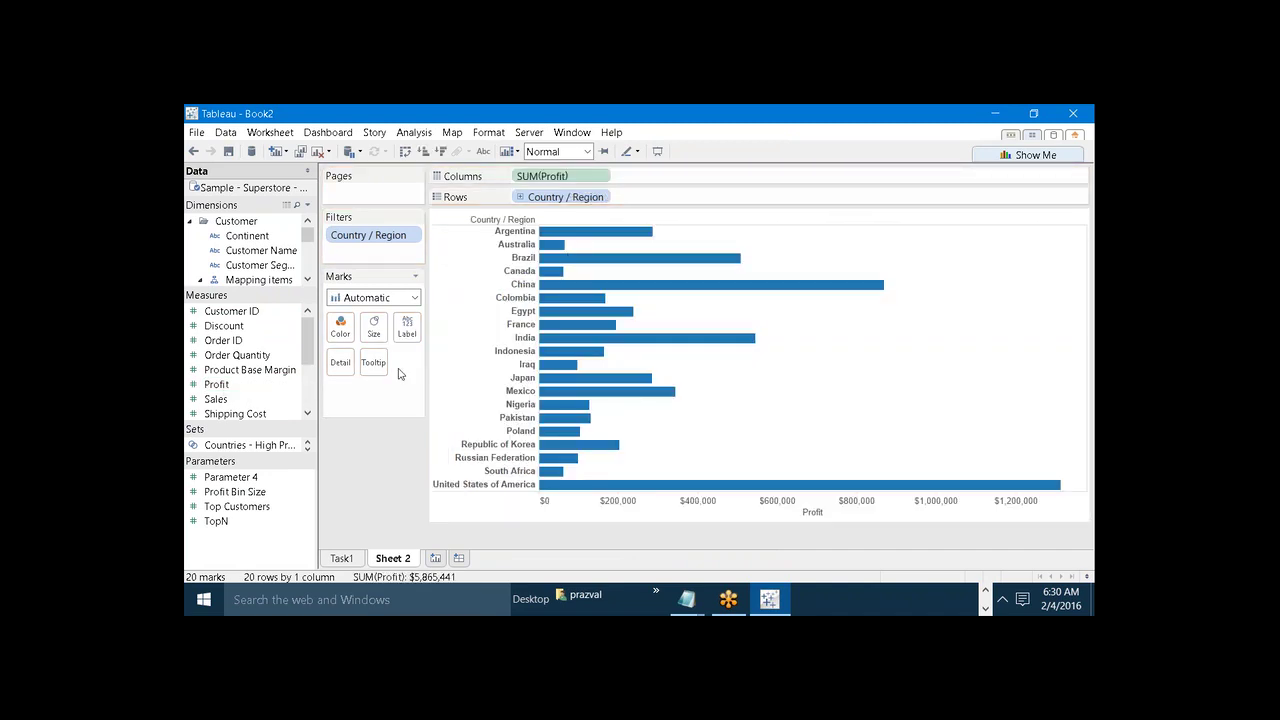
right_click(225, 525)
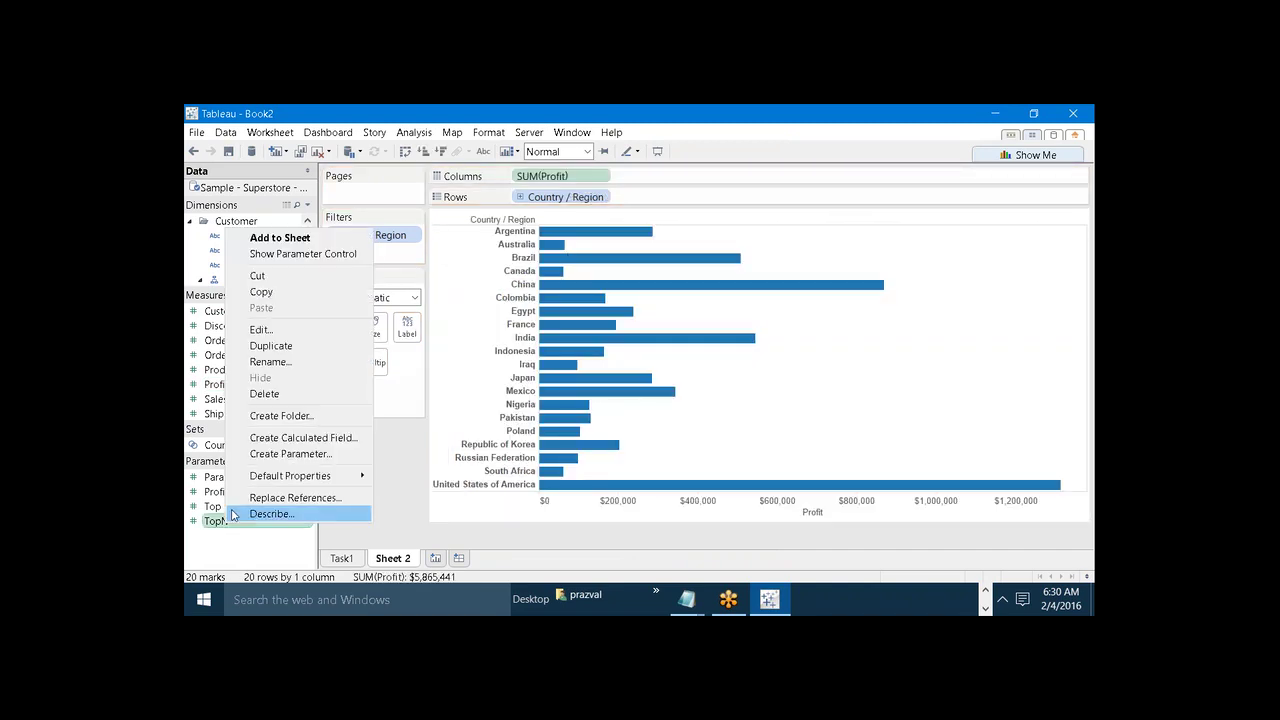
click(304, 255)
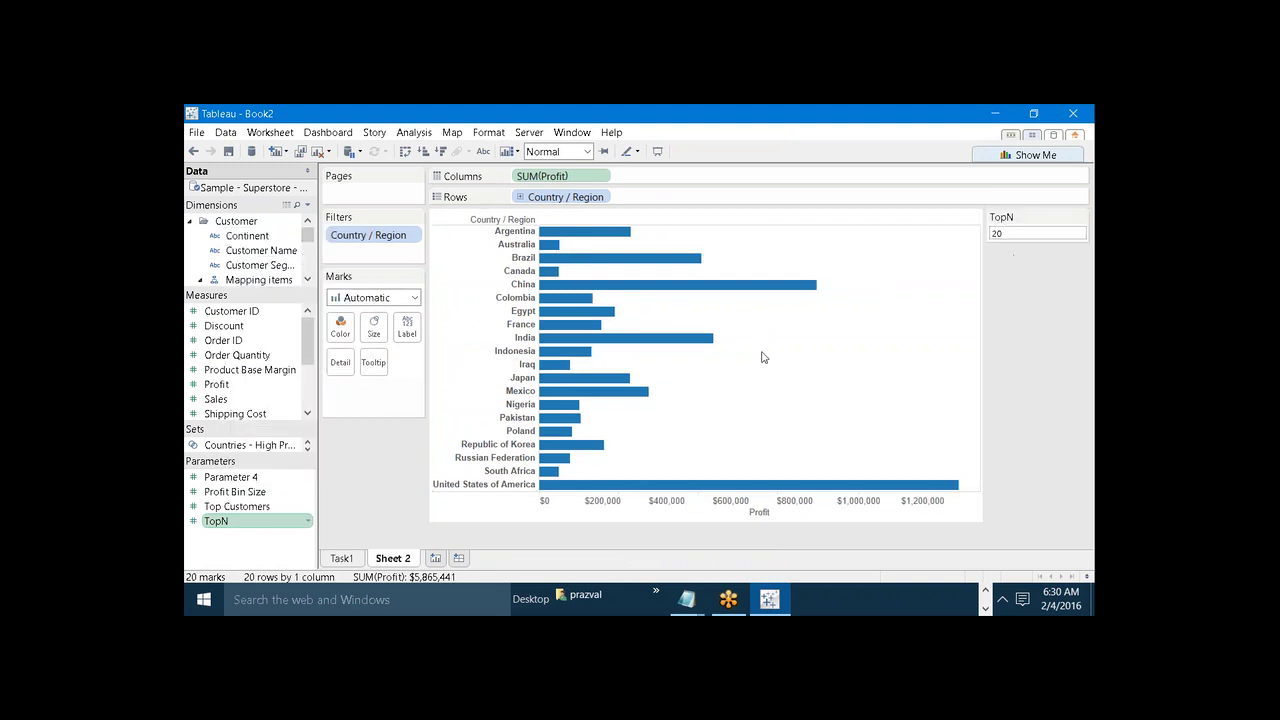
Step: Rename Sheet 2 as Task2 and switch to the Task1 sheet
right_click(393, 559)
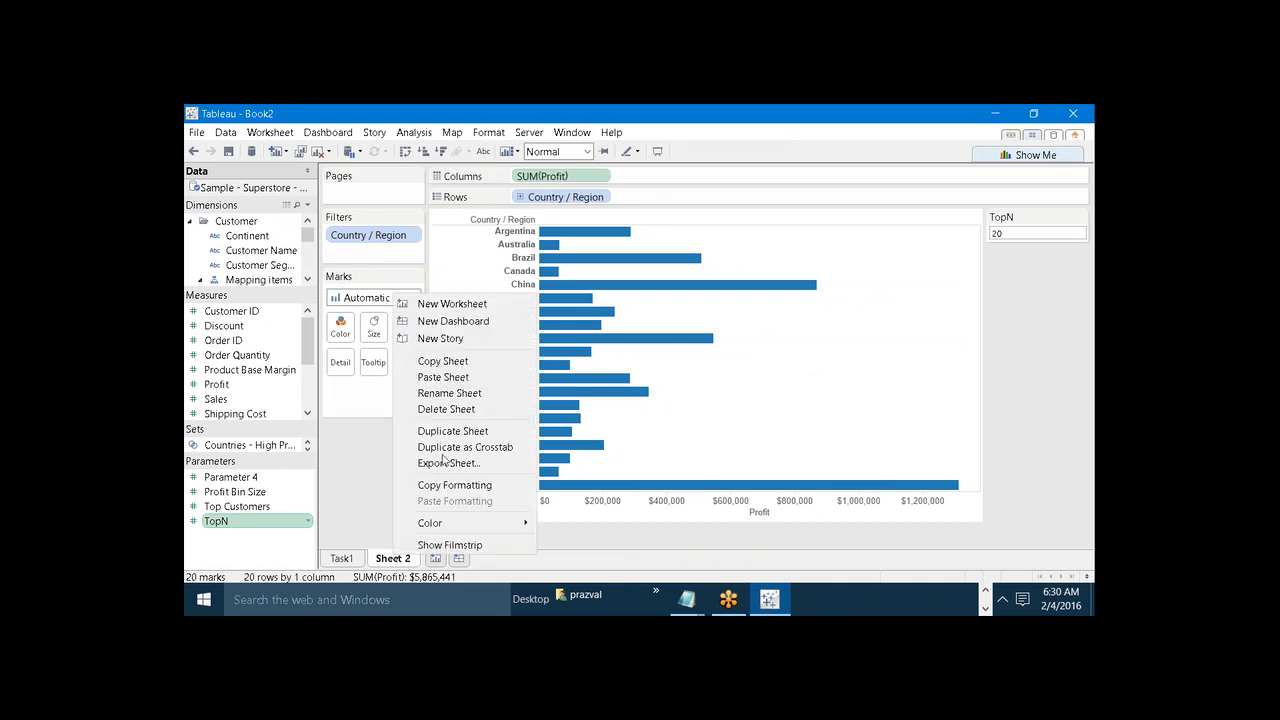
click(449, 393)
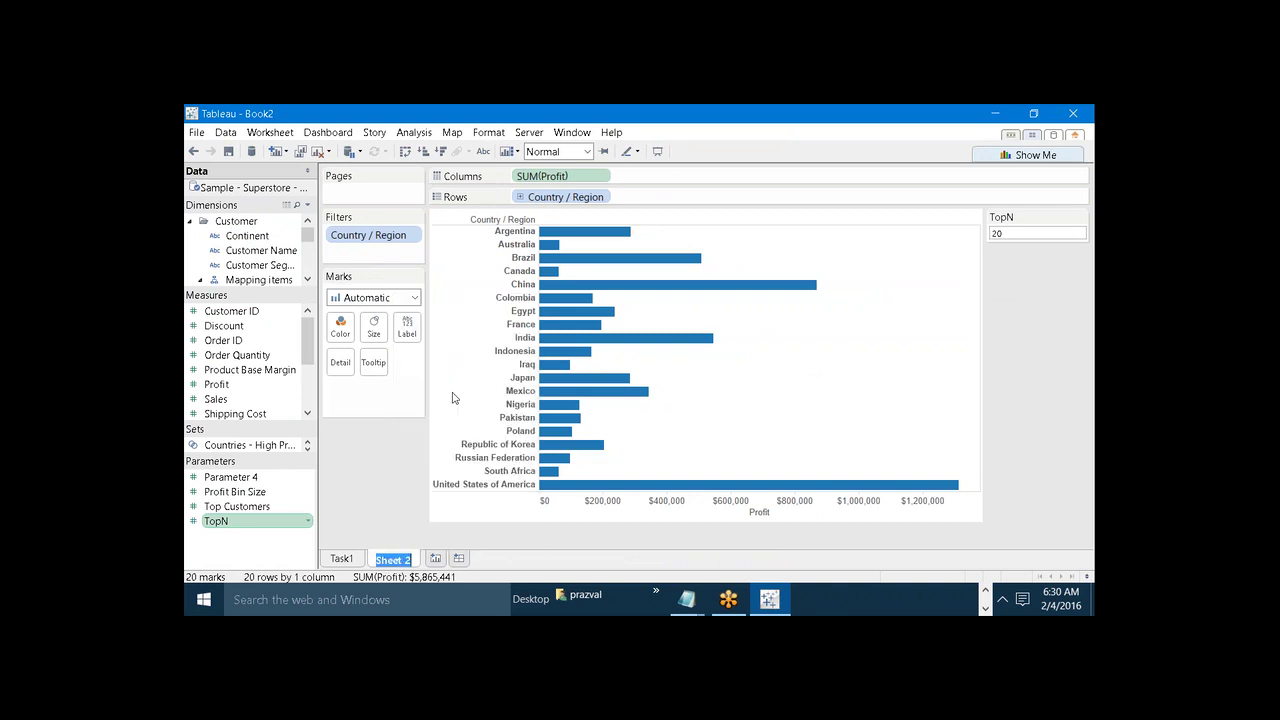
text(Task2)
key(Return)
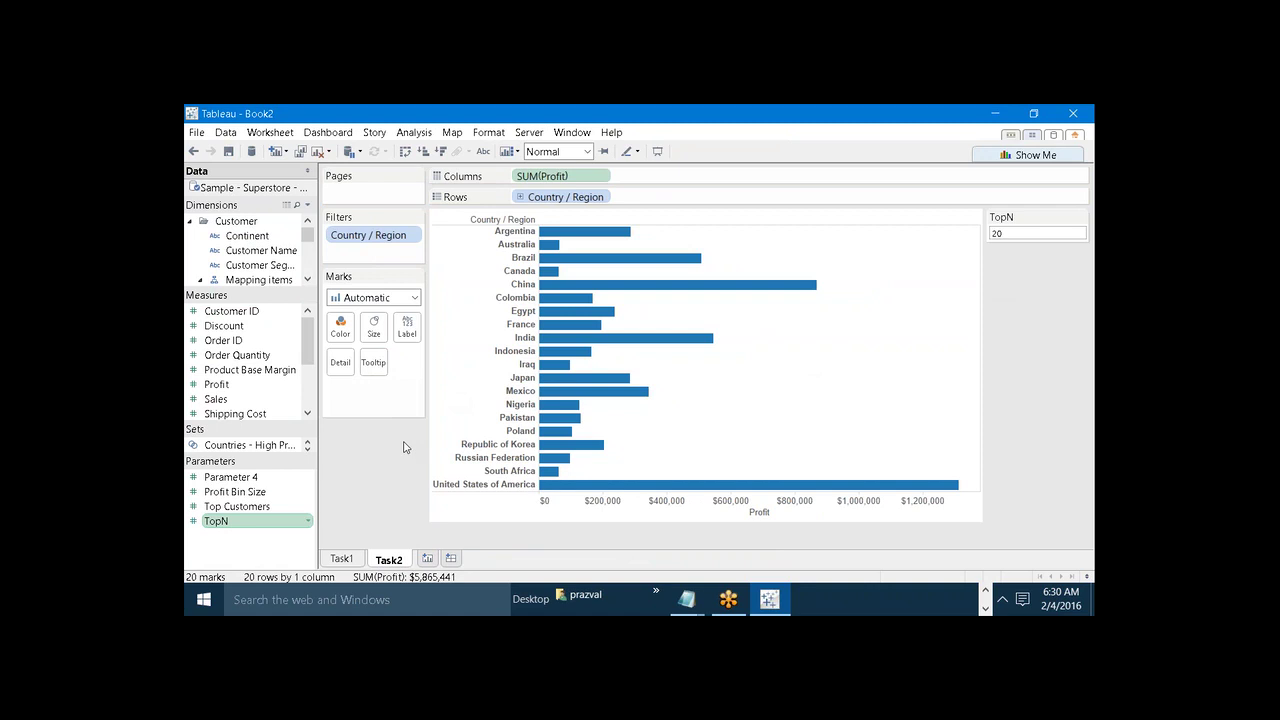
click(338, 562)
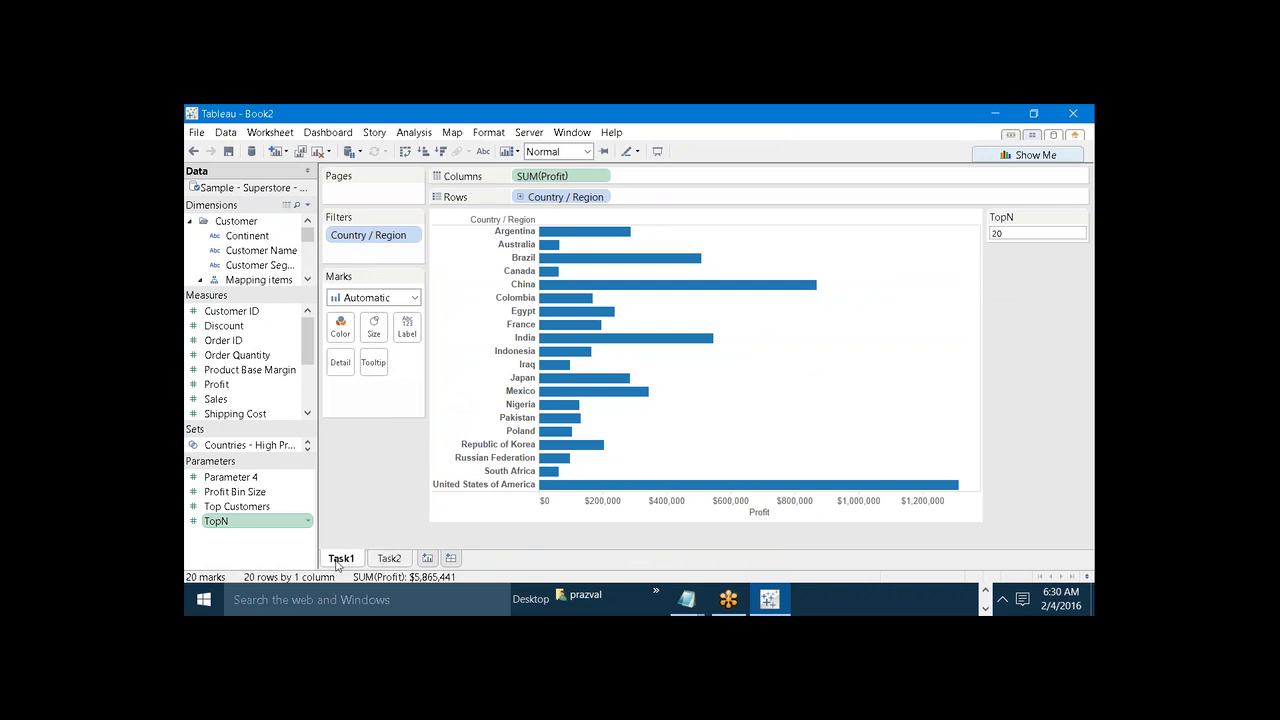
Step: Set the TopN parameter to 30 on the Task2 sheet and look through the country profit bars
click(396, 557)
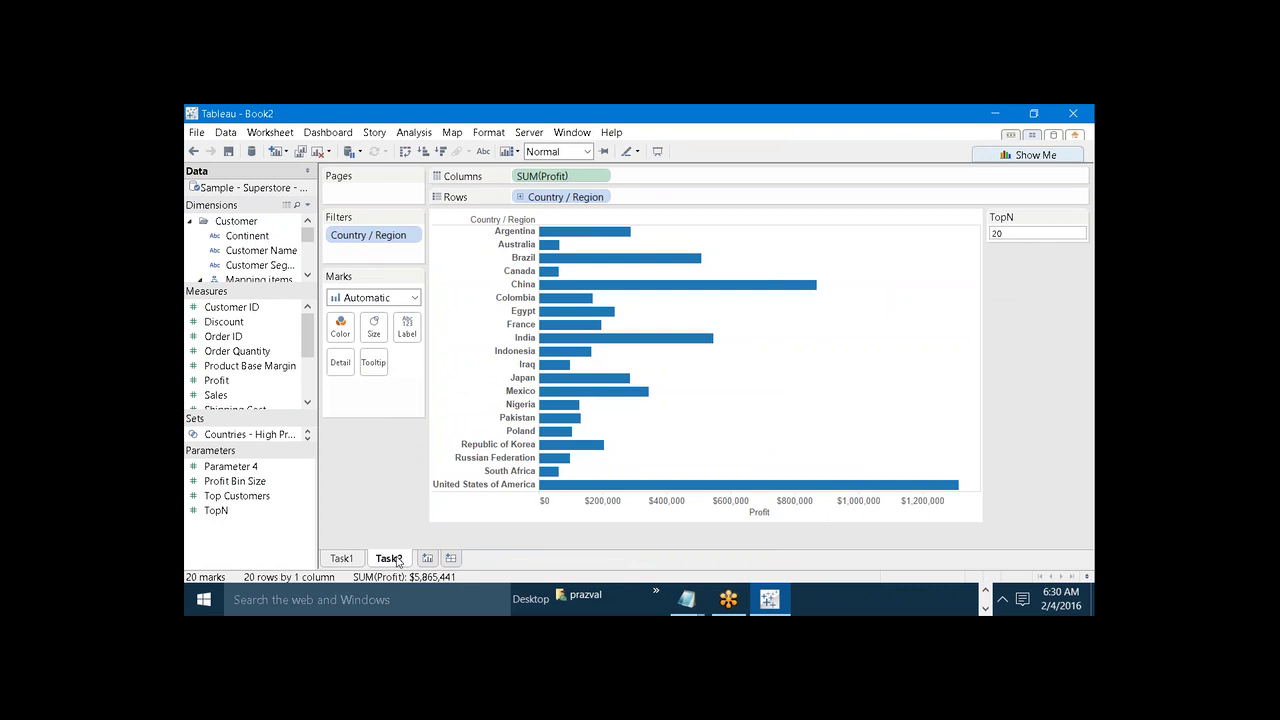
double_click(1017, 234)
text(30)
key(Return)
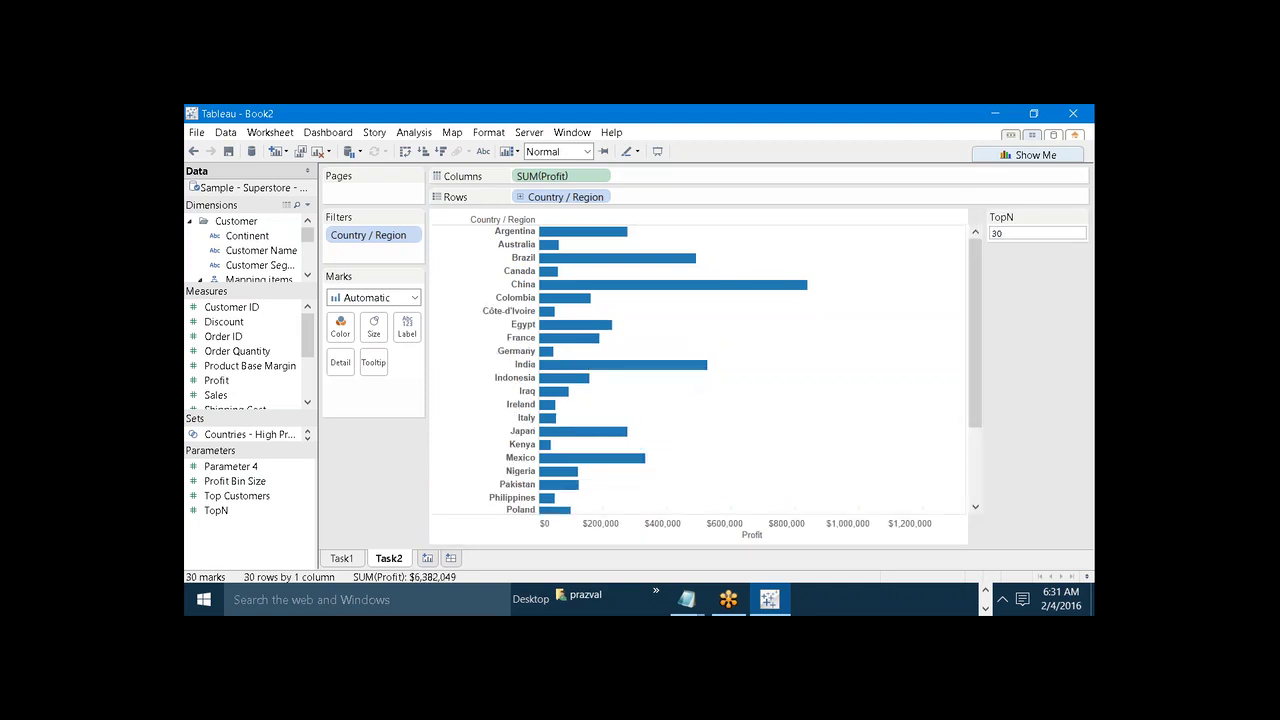
drag(975, 281, 975, 315)
drag(976, 286, 976, 270)
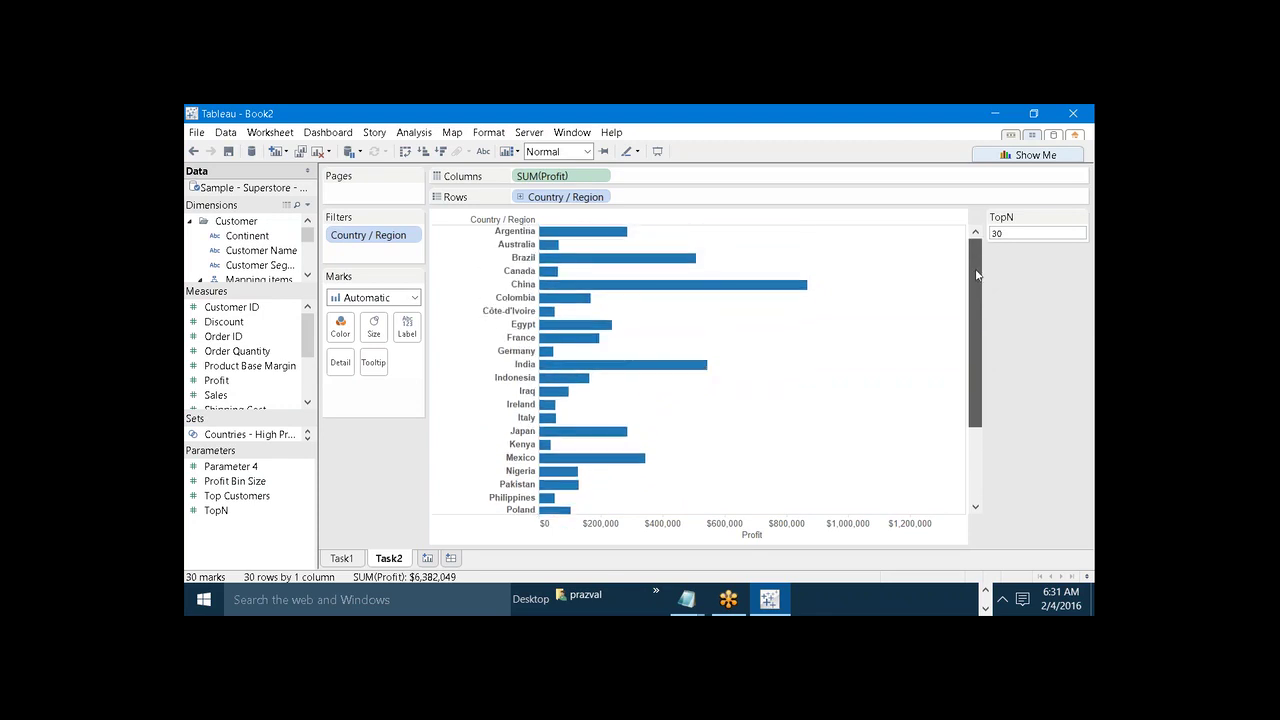
Step: Check how the shared TopN value affects the customer chart on Task1 and the country chart on Task2
double_click(1012, 235)
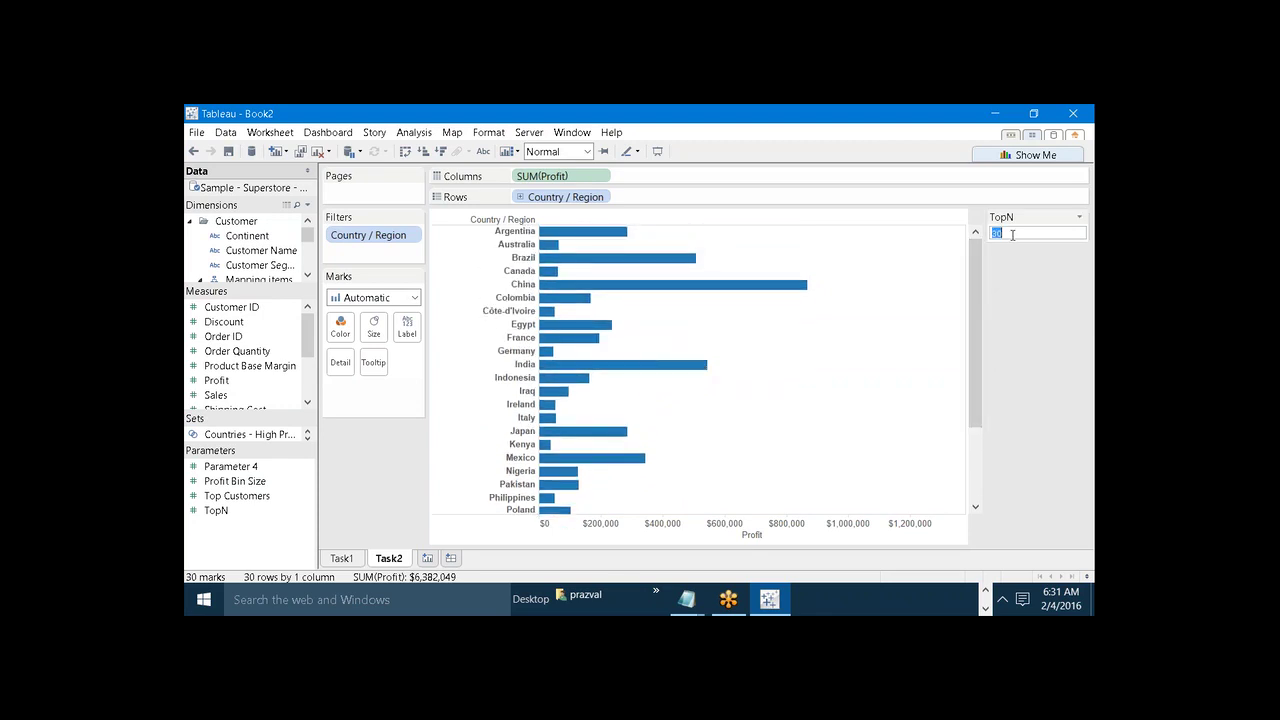
click(1012, 235)
click(353, 560)
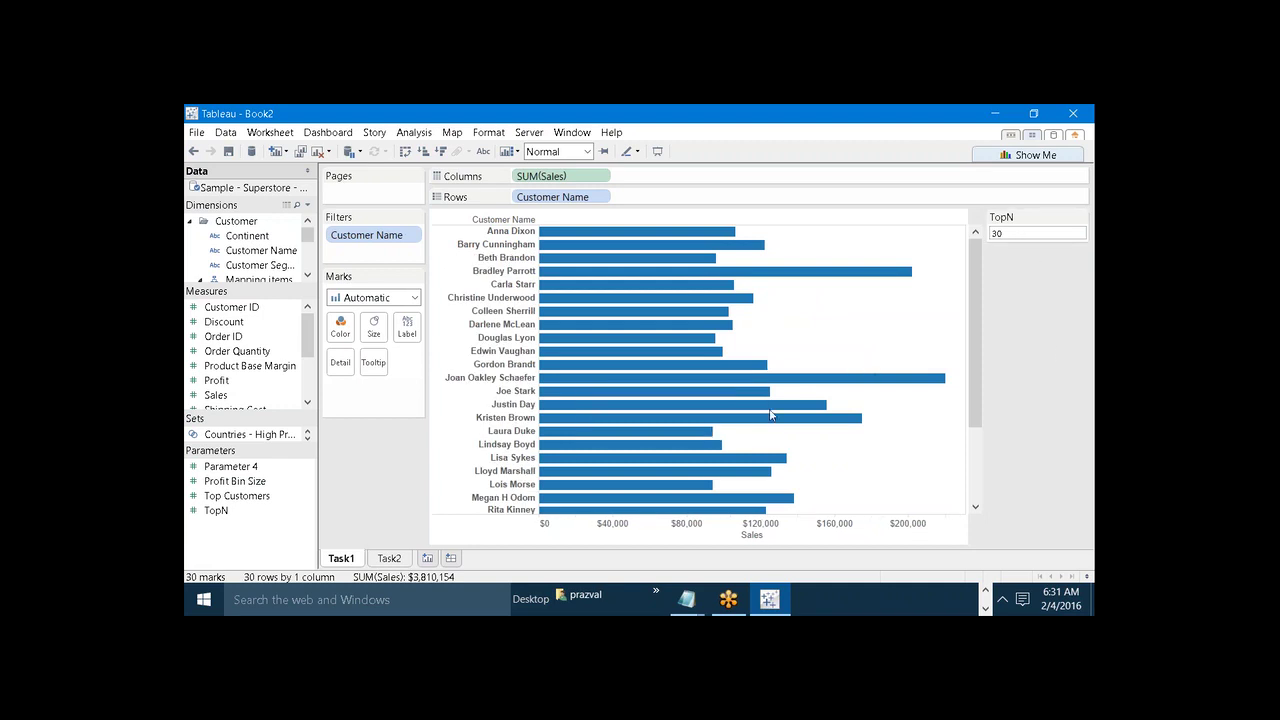
click(398, 559)
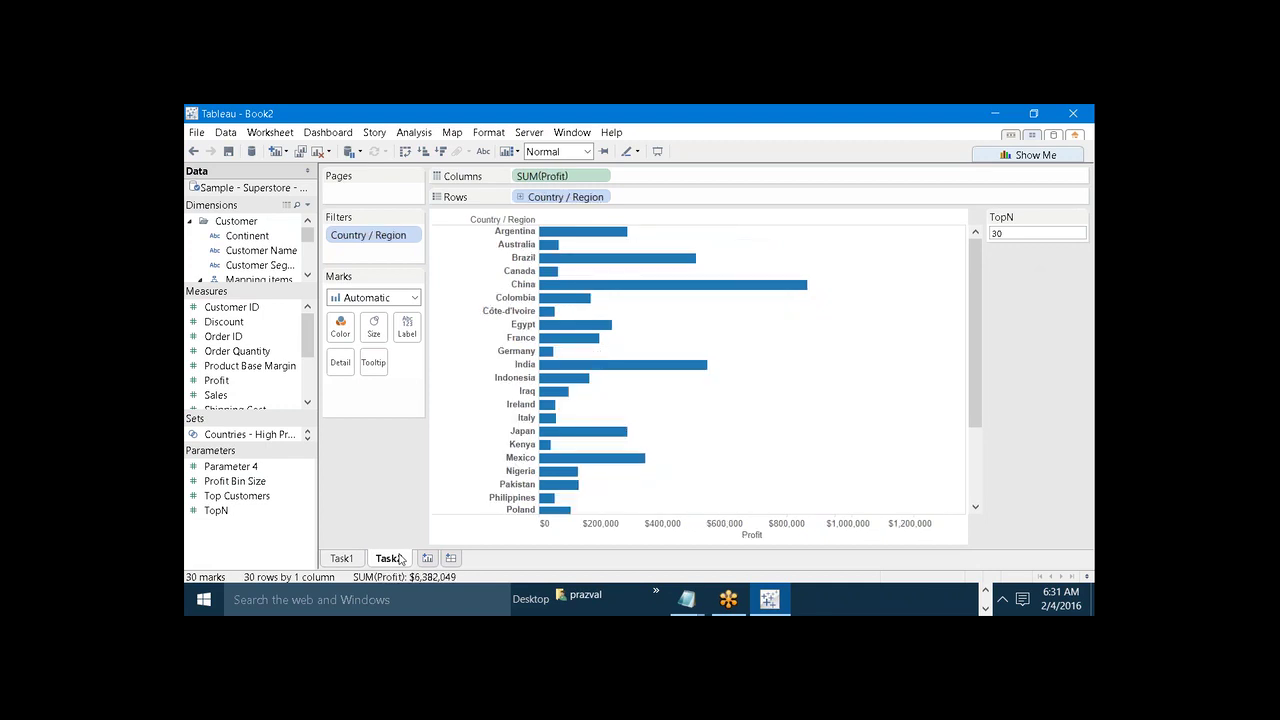
click(357, 562)
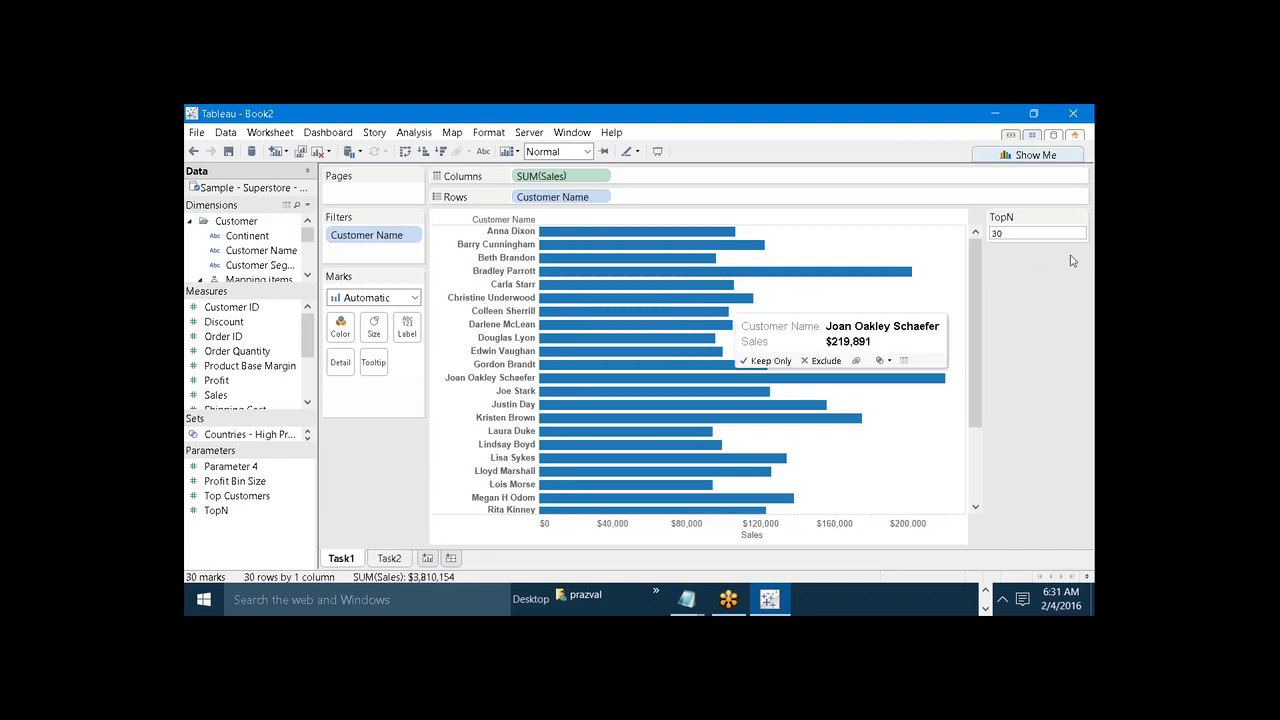
Step: Set the TopN parameter to 20 on Task1 and check the country chart on Task2
click(1048, 232)
text(2)
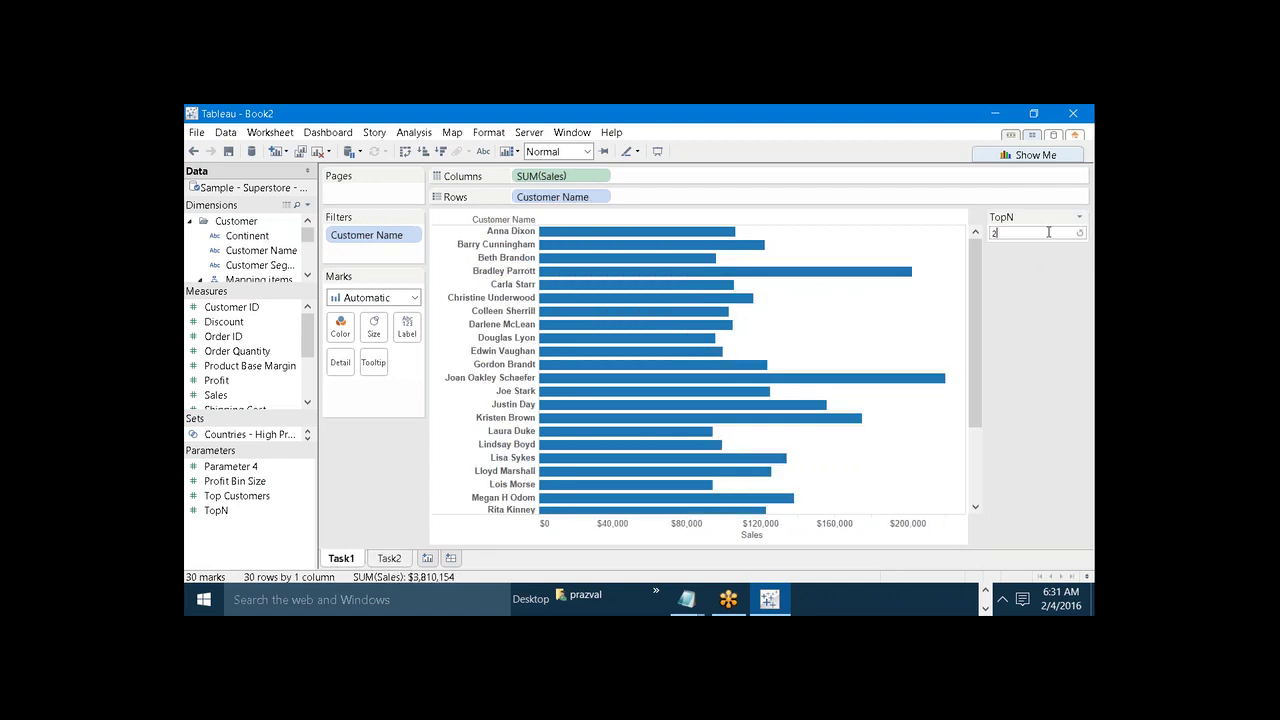
text(0)
key(Return)
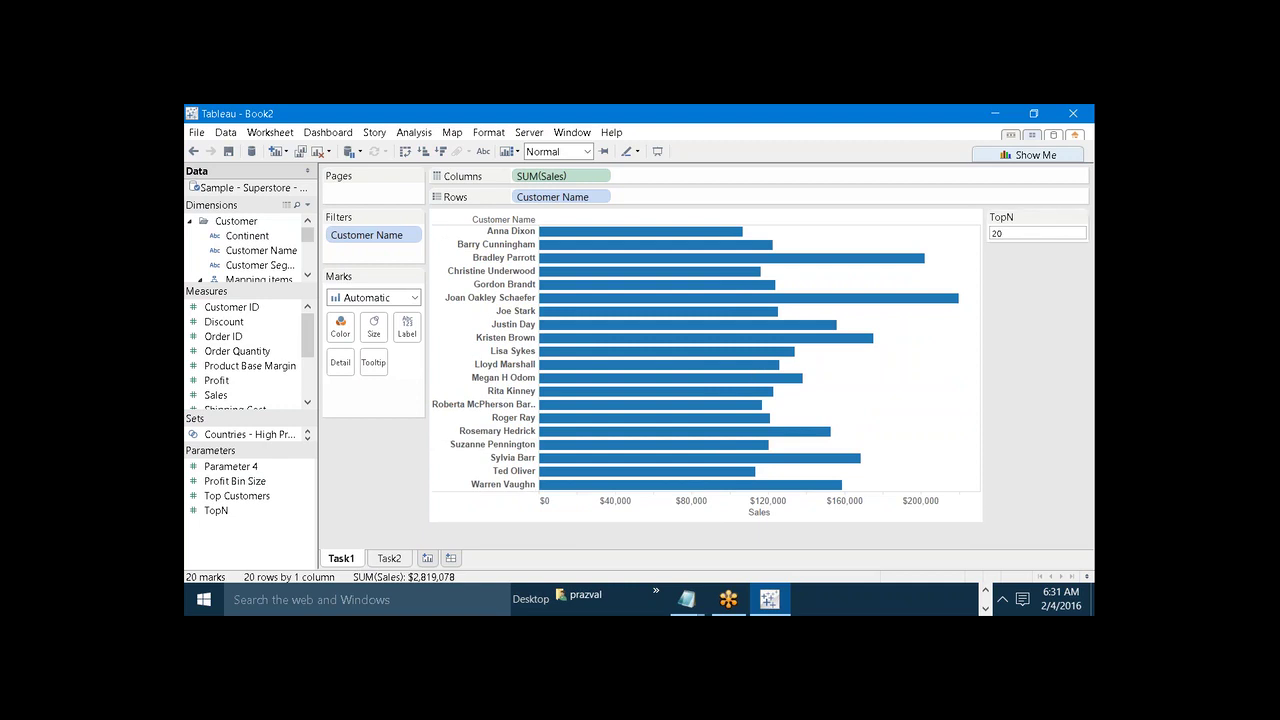
click(389, 558)
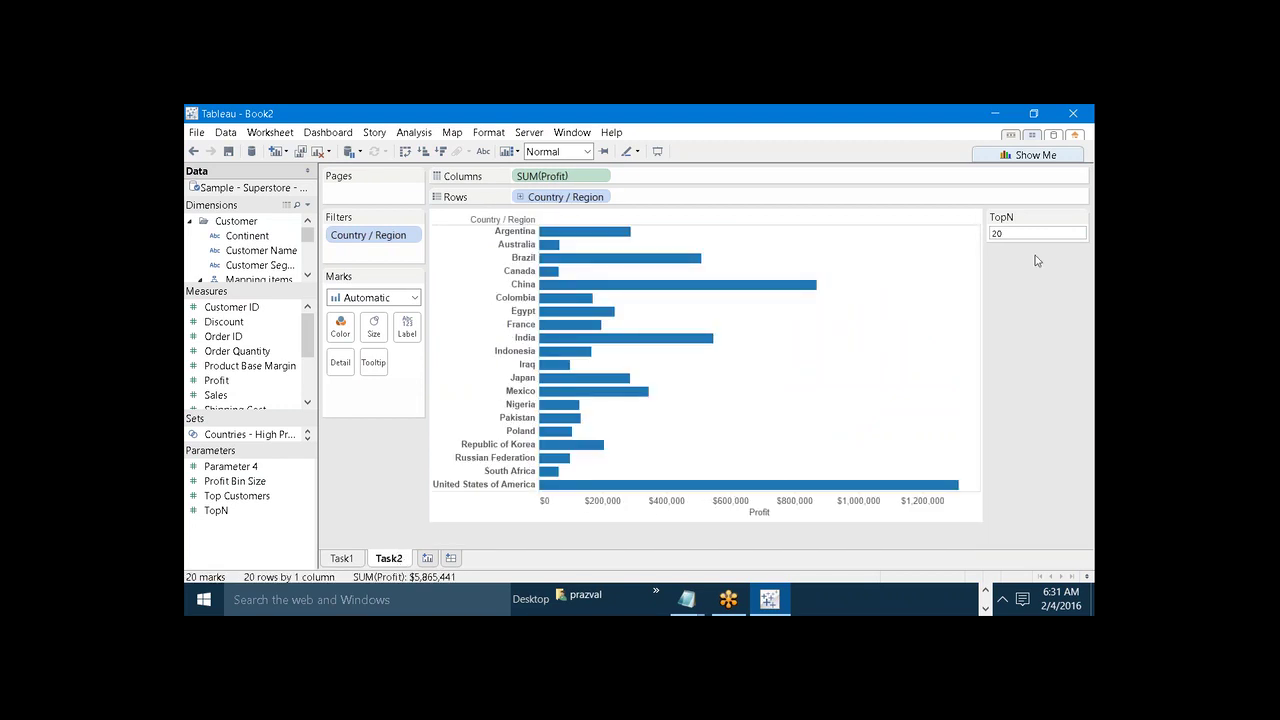
Step: Add a new worksheet and switch to the Notepad task notes in a maximized window
click(428, 558)
mouse_move(686, 599)
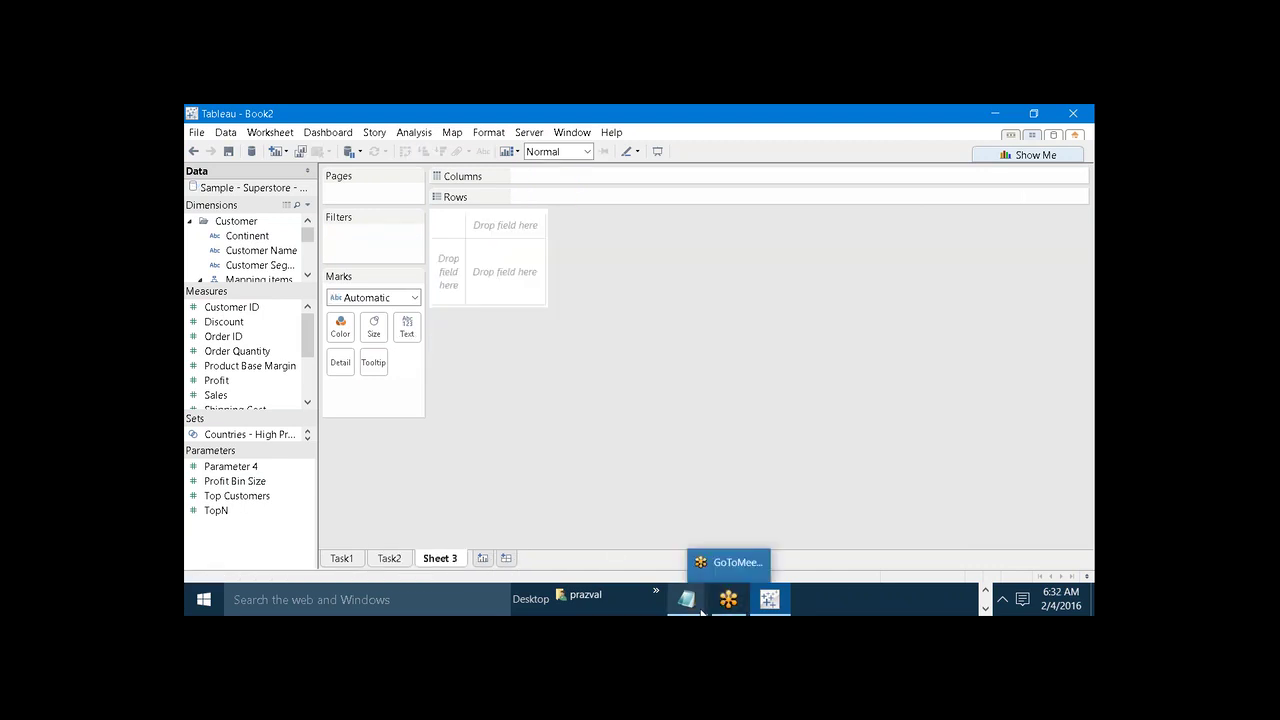
click(746, 565)
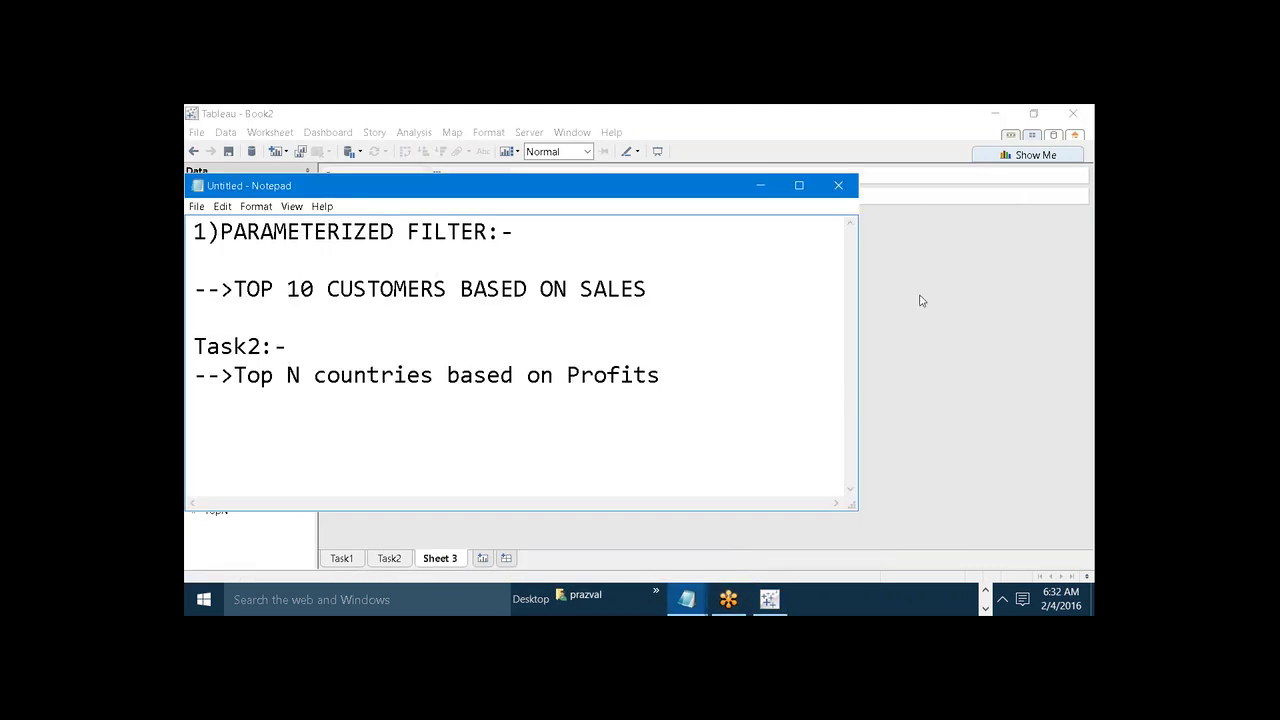
click(799, 186)
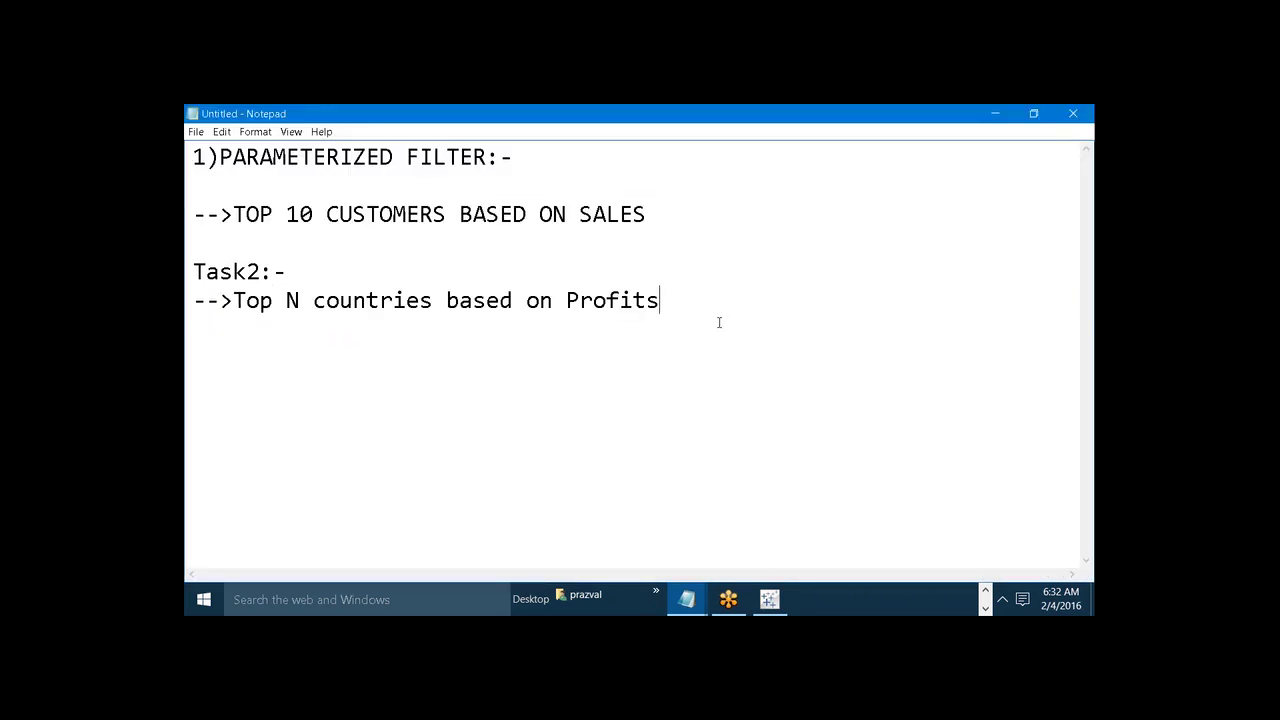
Step: Add a "Task3:-" heading below the Task2 entry, followed by the line "-->Customer wise sales"
click(718, 322)
key(Return)
text(Task3:-)
key(Return)
text(-->Cust)
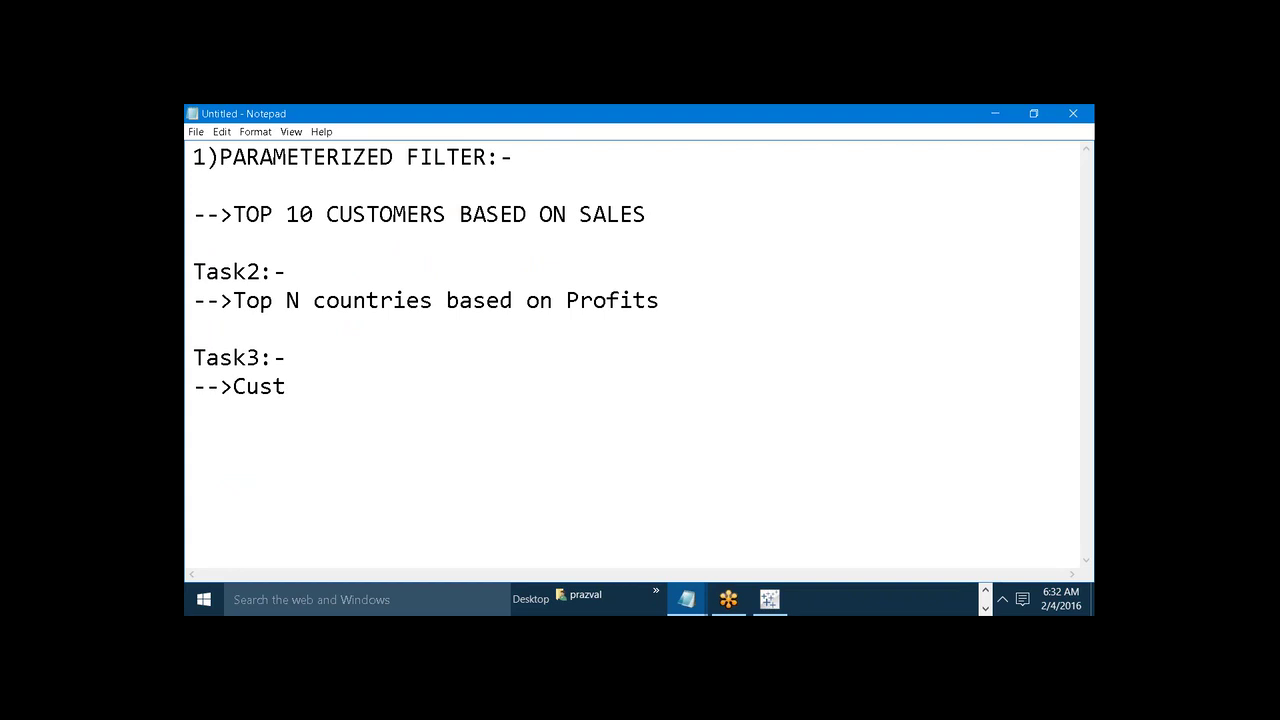
text(omer wise sales)
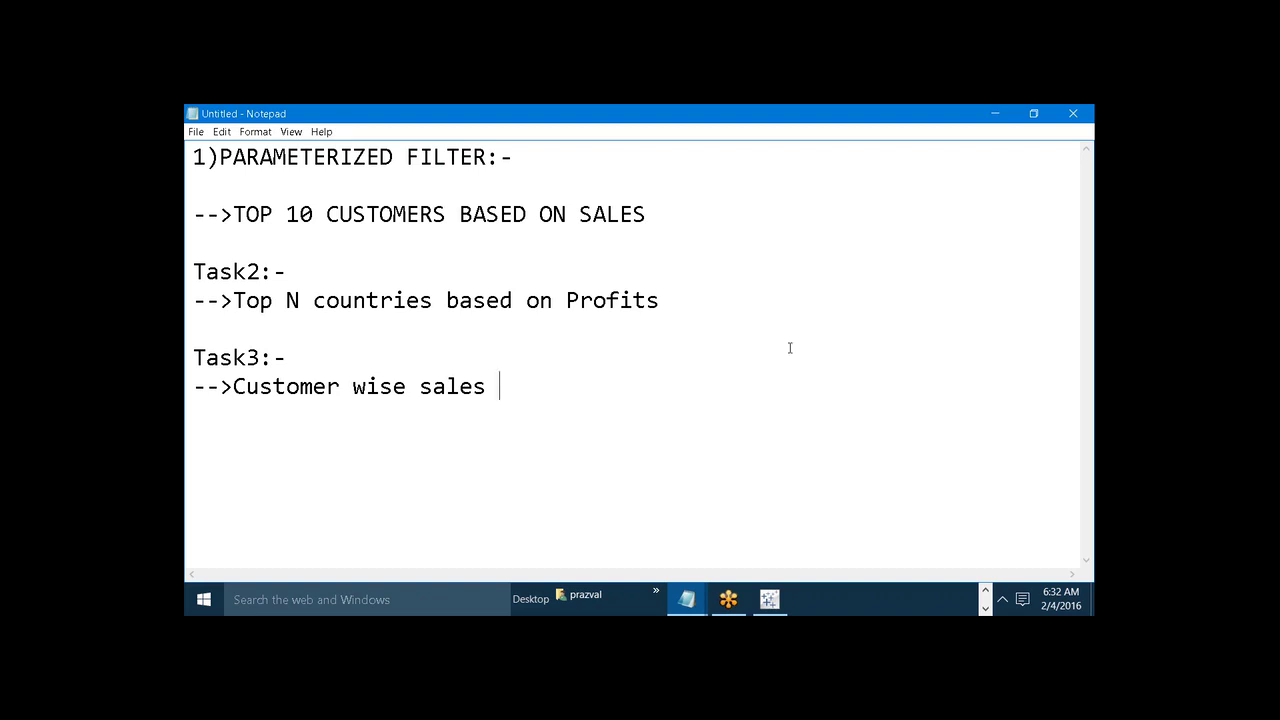
Step: Switch to Tableau and review the Country / Region filter's settings on the Task2 sheet without changing them
click(780, 600)
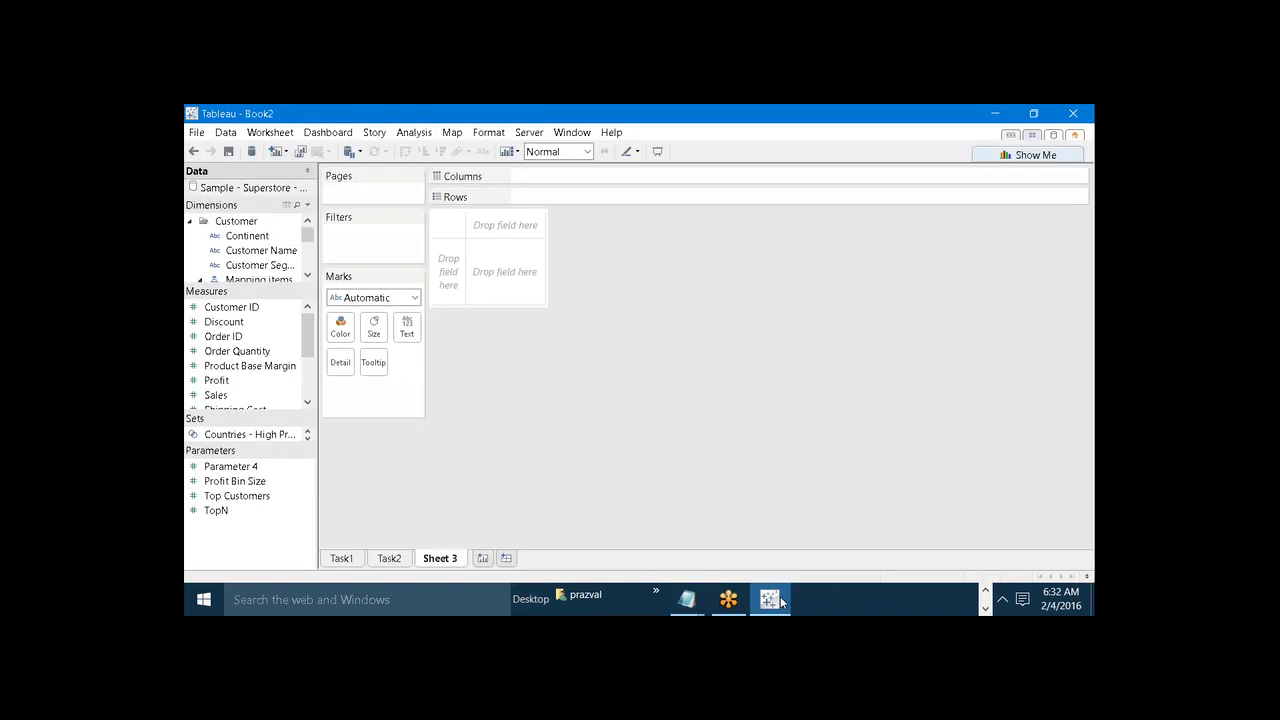
click(390, 560)
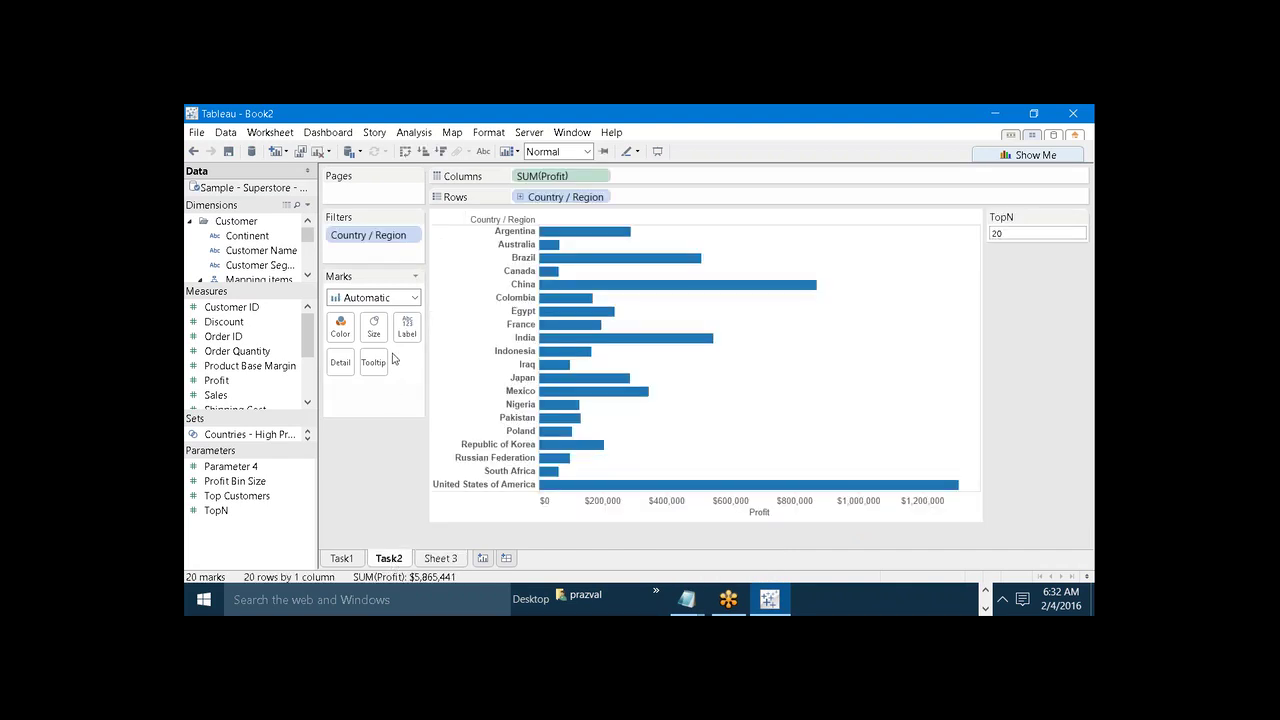
right_click(387, 243)
click(420, 248)
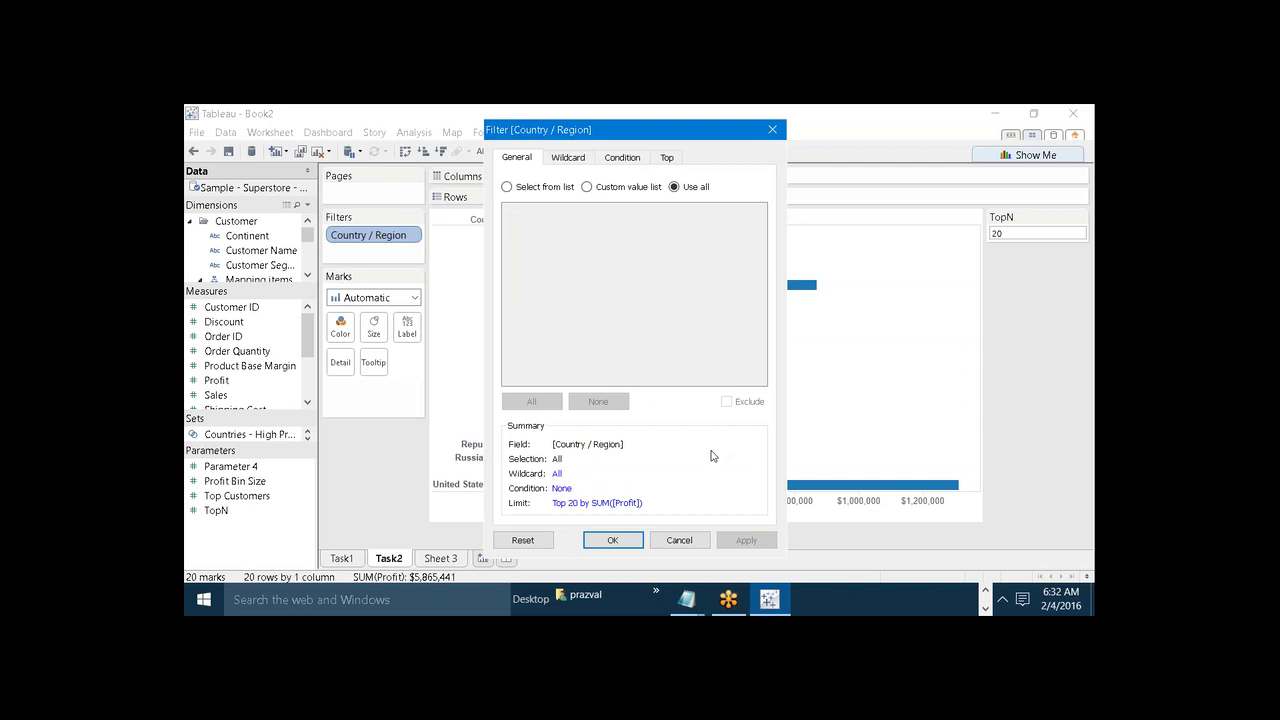
click(690, 540)
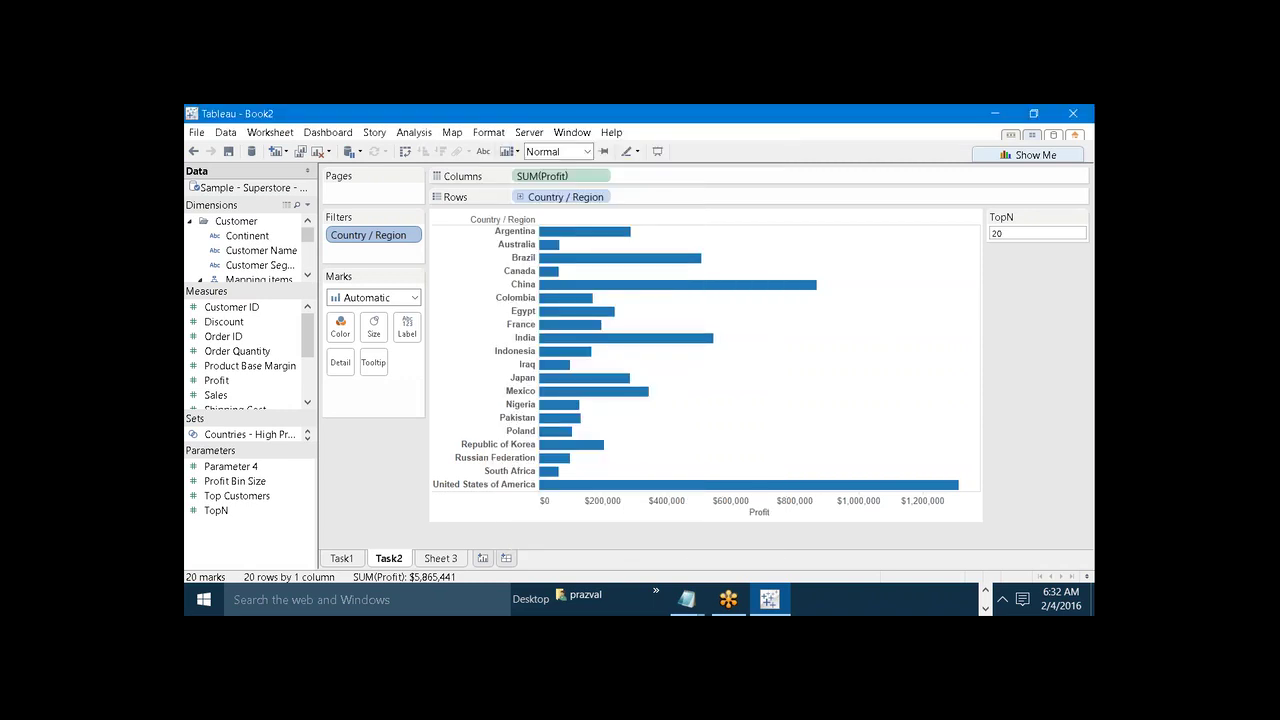
Step: Compare the TopN control and the top N bars between the Task1 and Task2 sheets
double_click(1000, 231)
click(352, 559)
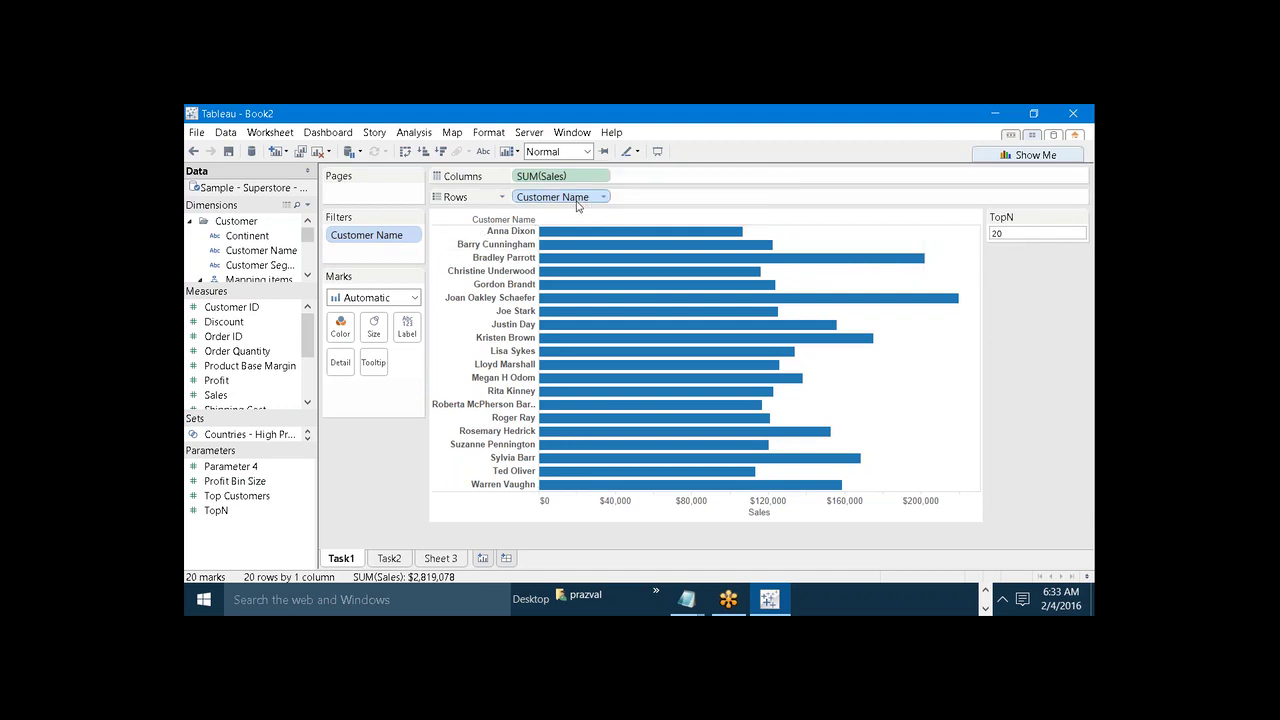
click(391, 561)
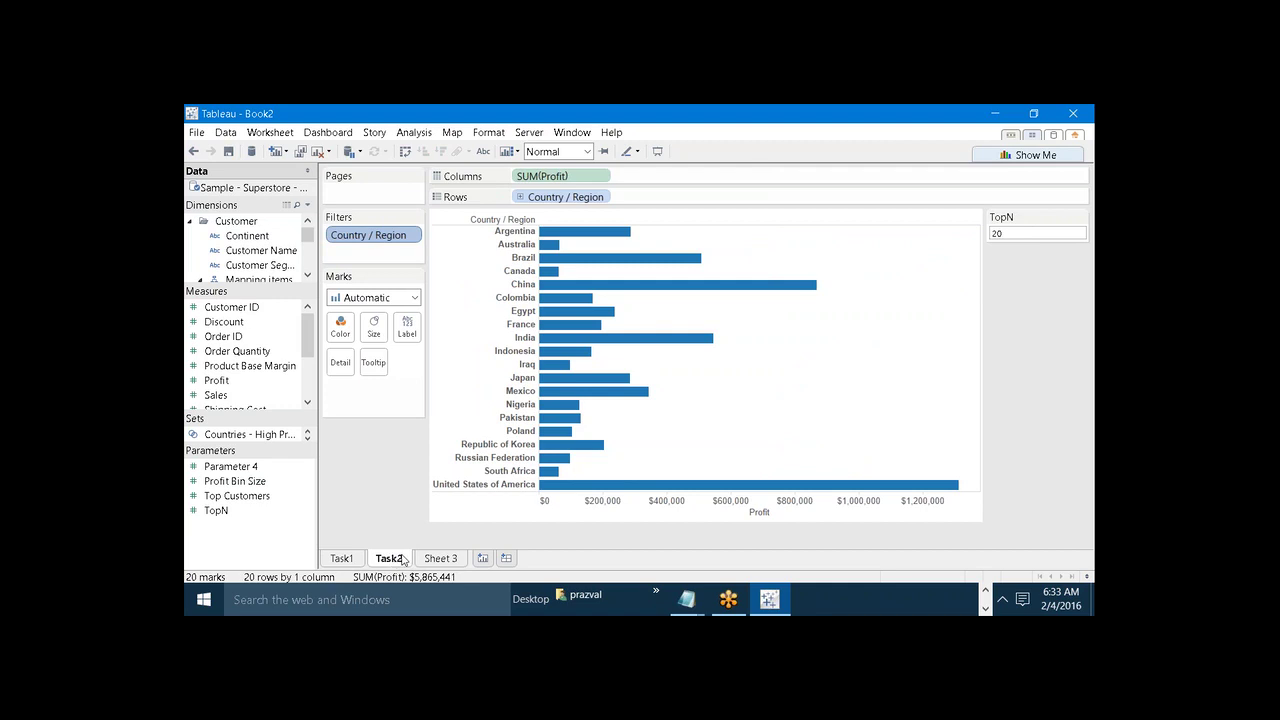
click(350, 561)
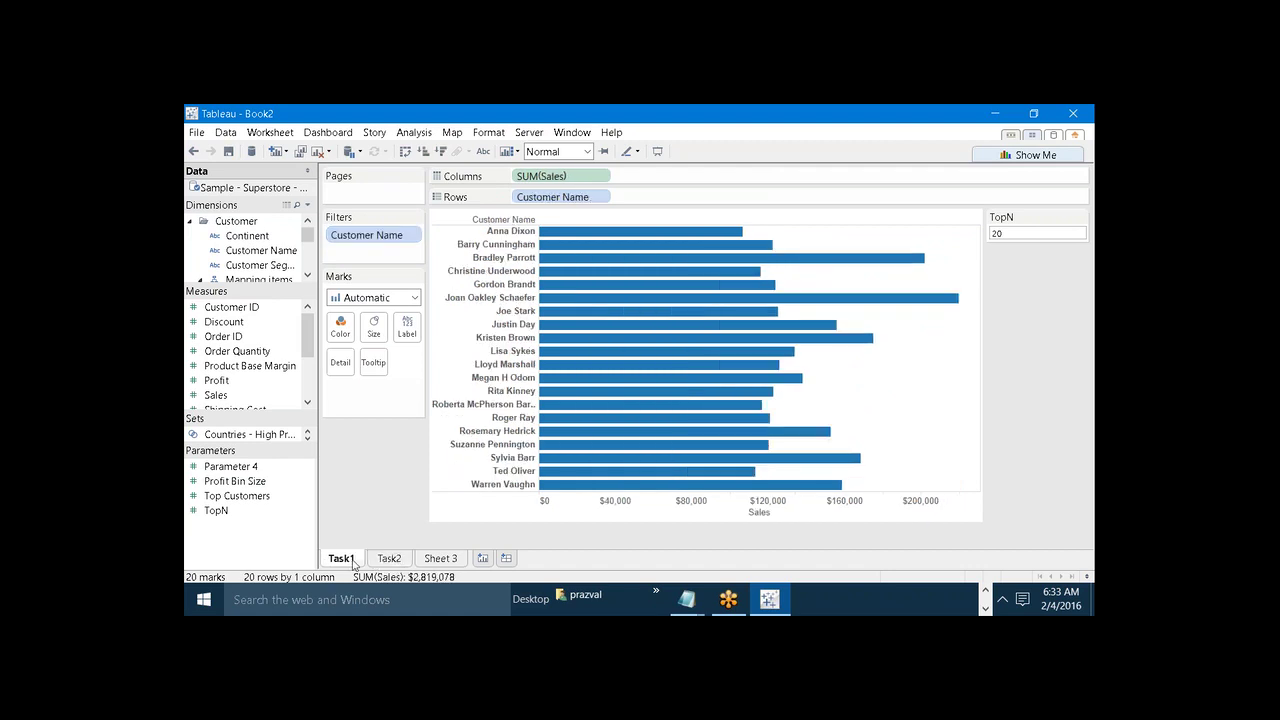
Step: Set the TopN parameter to 15 on Task1 and compare the charts on both task sheets
double_click(1012, 235)
text(15)
click(389, 559)
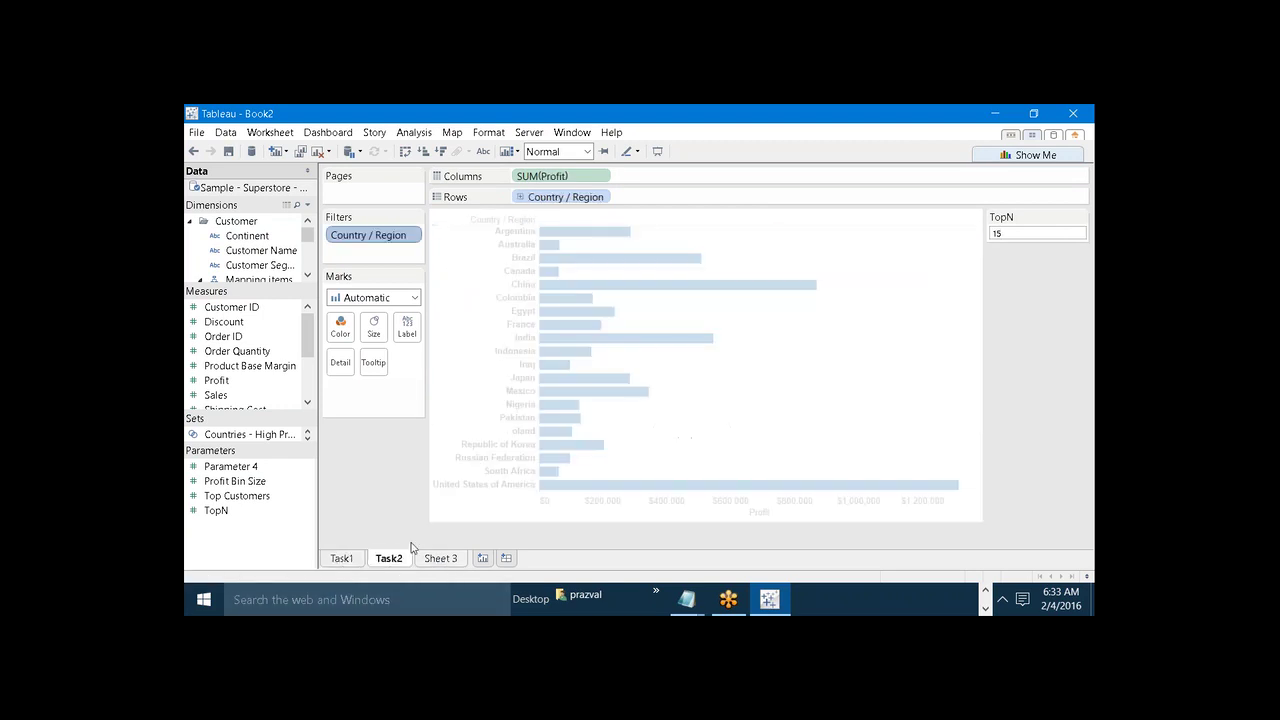
click(1032, 232)
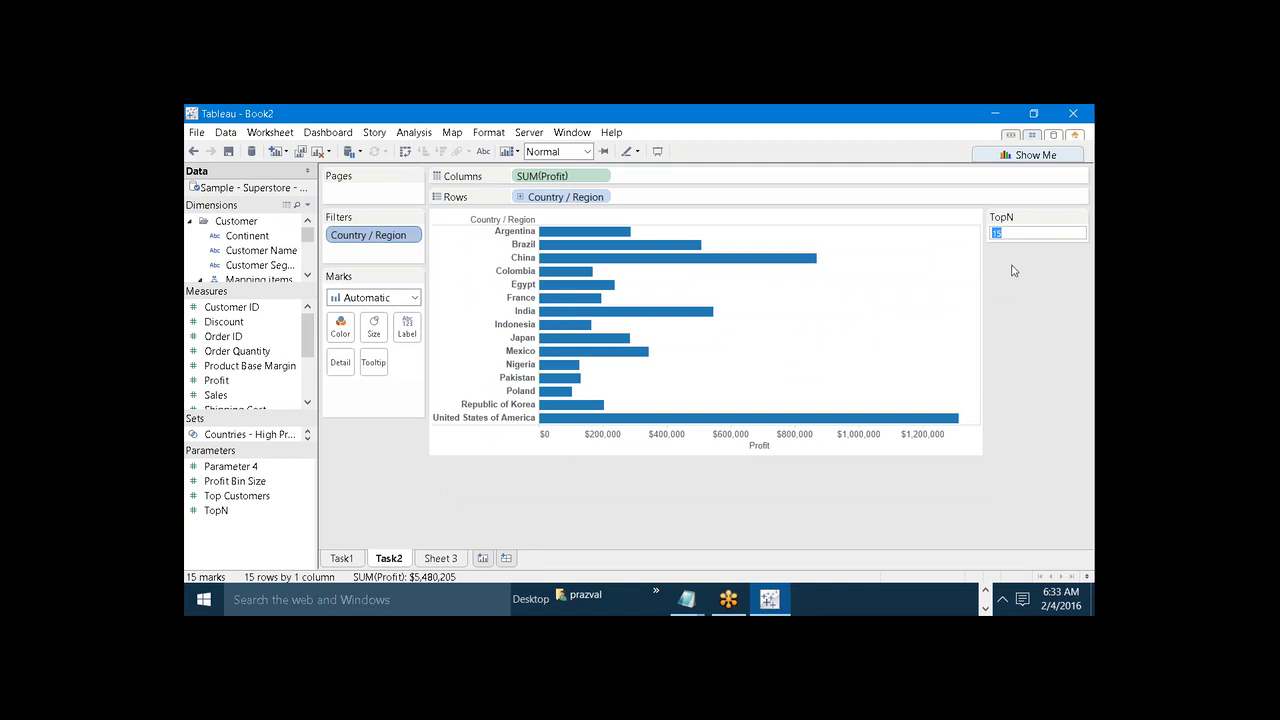
click(343, 558)
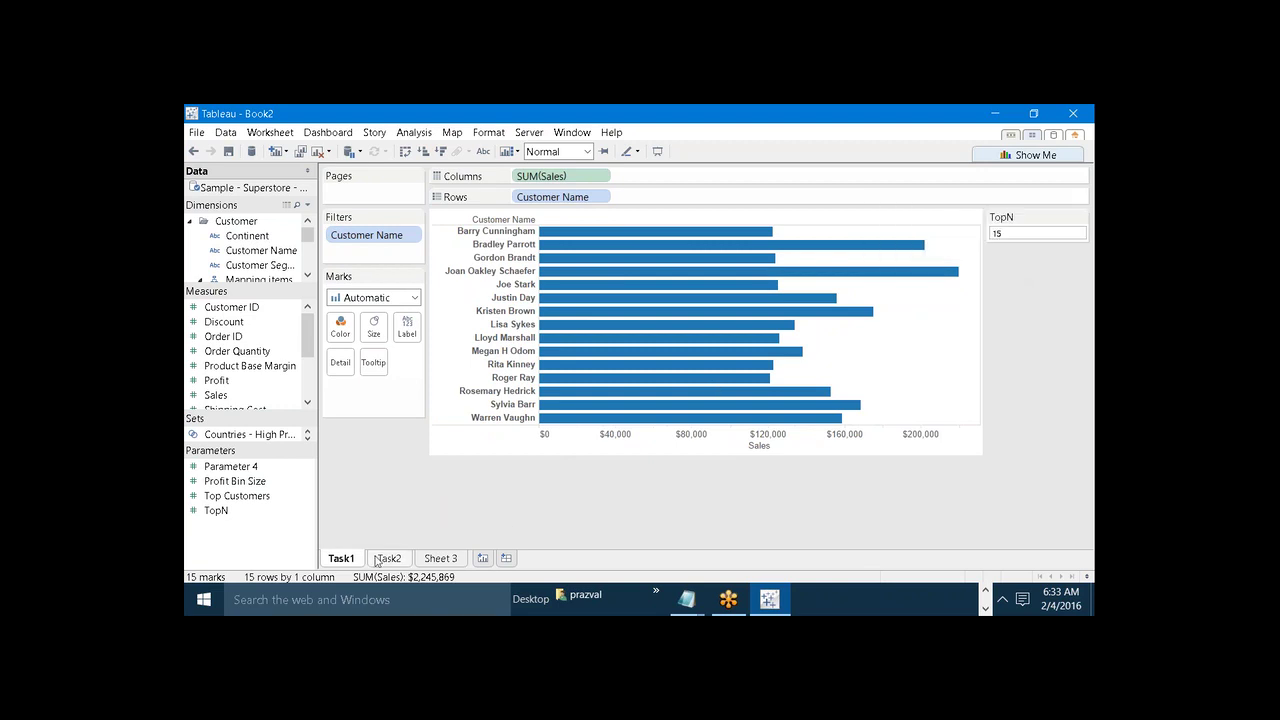
click(377, 559)
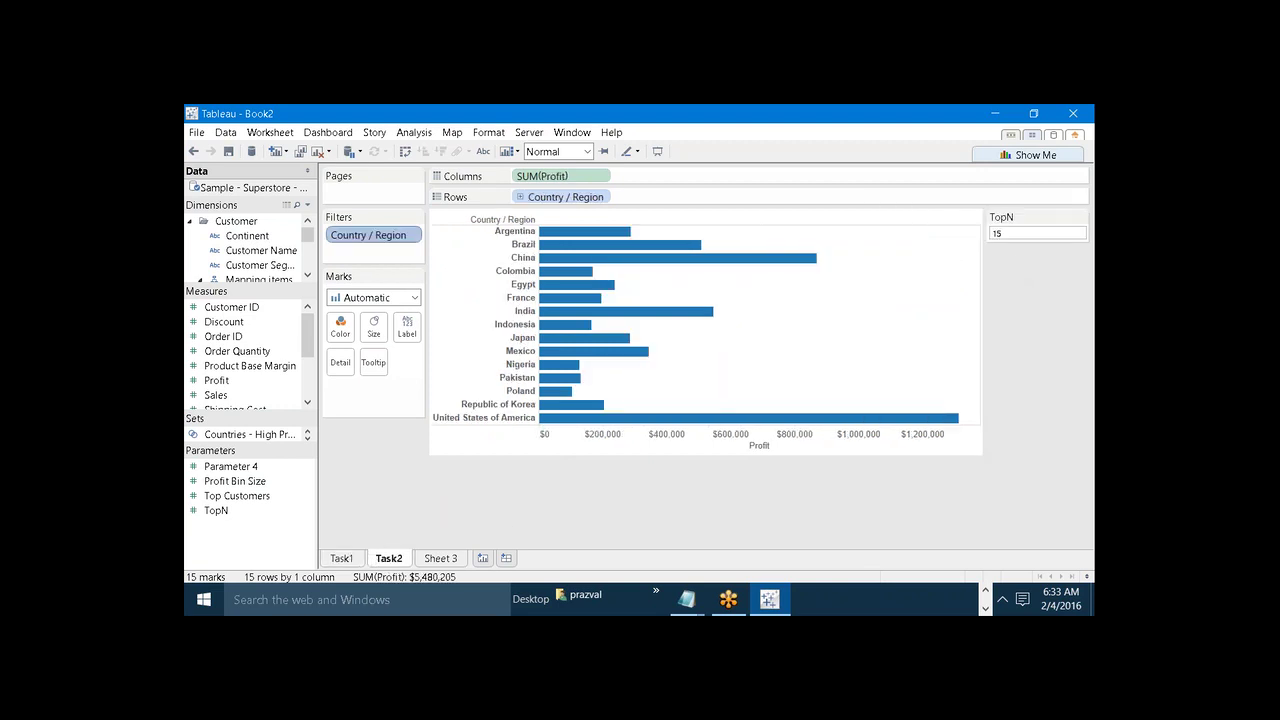
Step: Set the TopN parameter to 20 on Task2 and check the customer chart on Task1
click(1018, 236)
text(20)
key(Return)
click(348, 558)
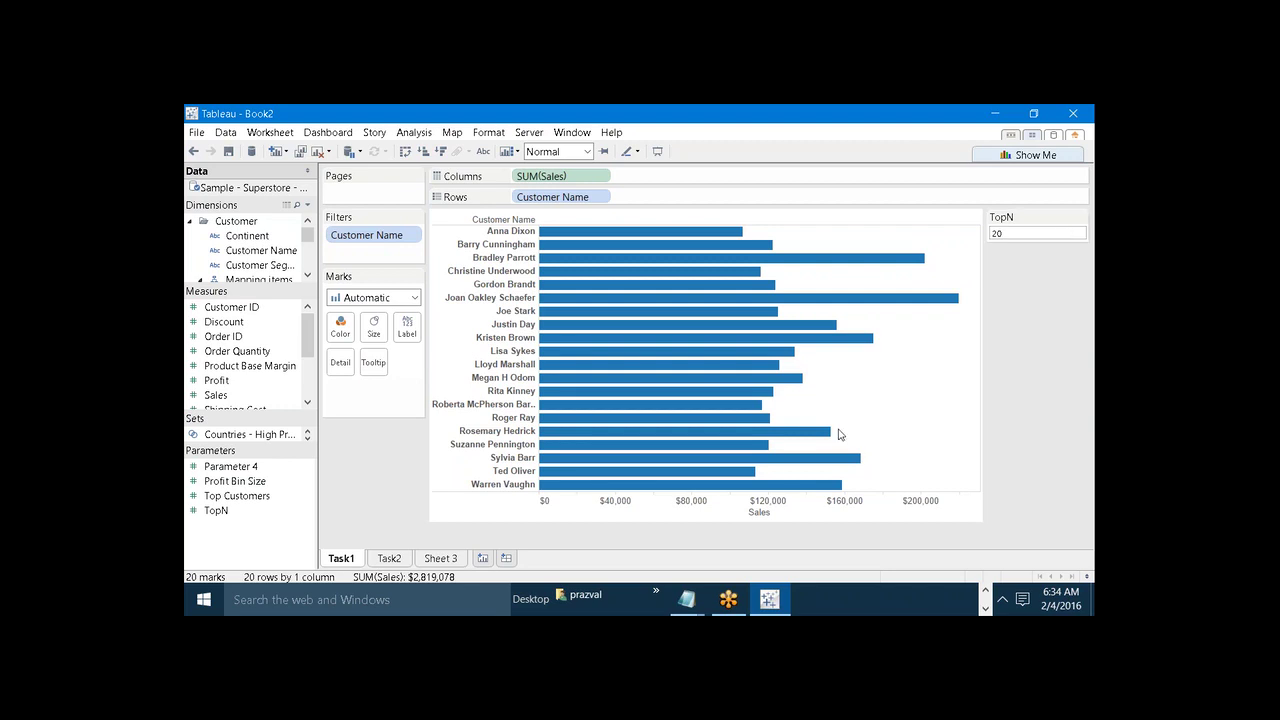
Step: Complete the Task3 line in the Notepad notes with "whose sales is morethan the User Selection", breaking the line before "User"
mouse_move(702, 598)
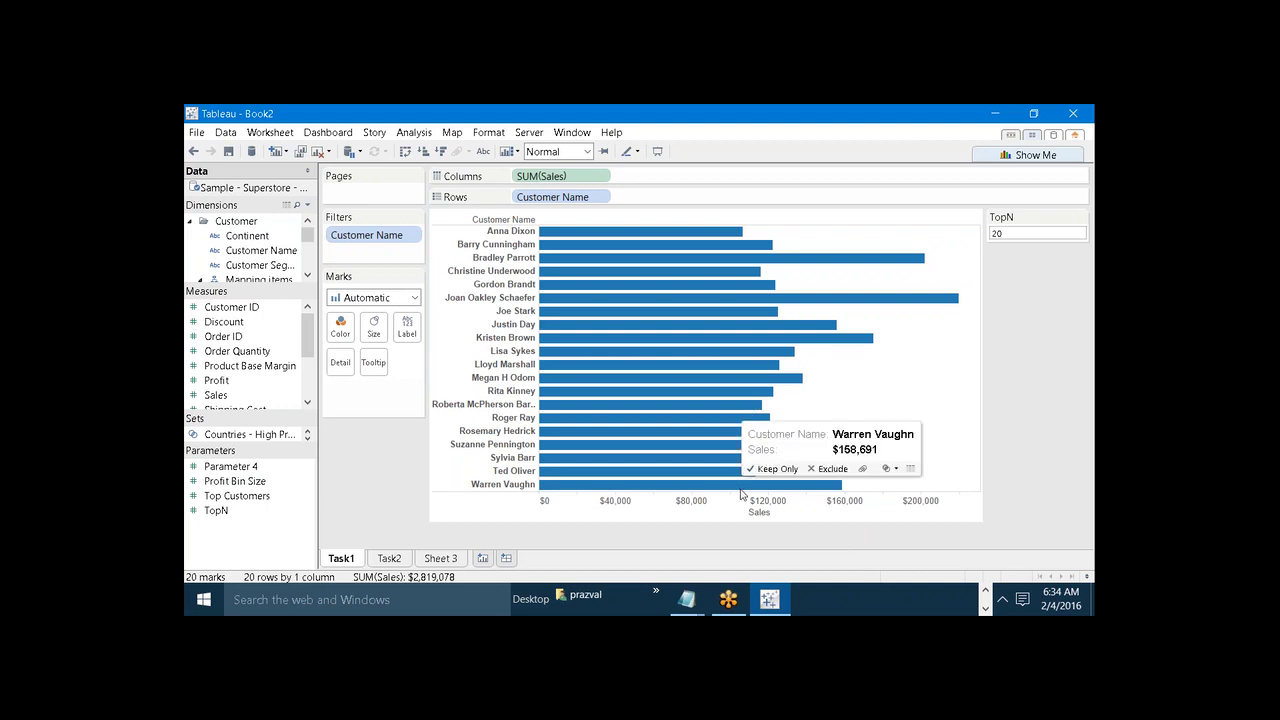
mouse_move(687, 602)
click(711, 562)
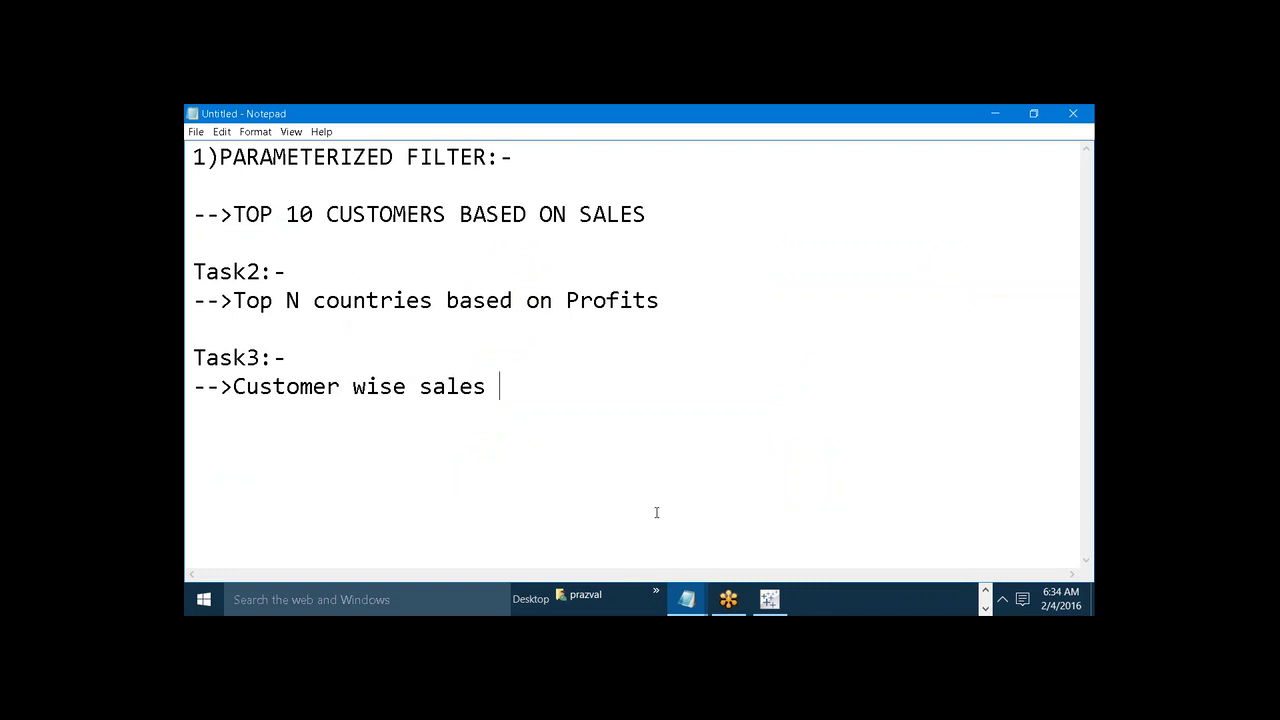
text(whose sales is)
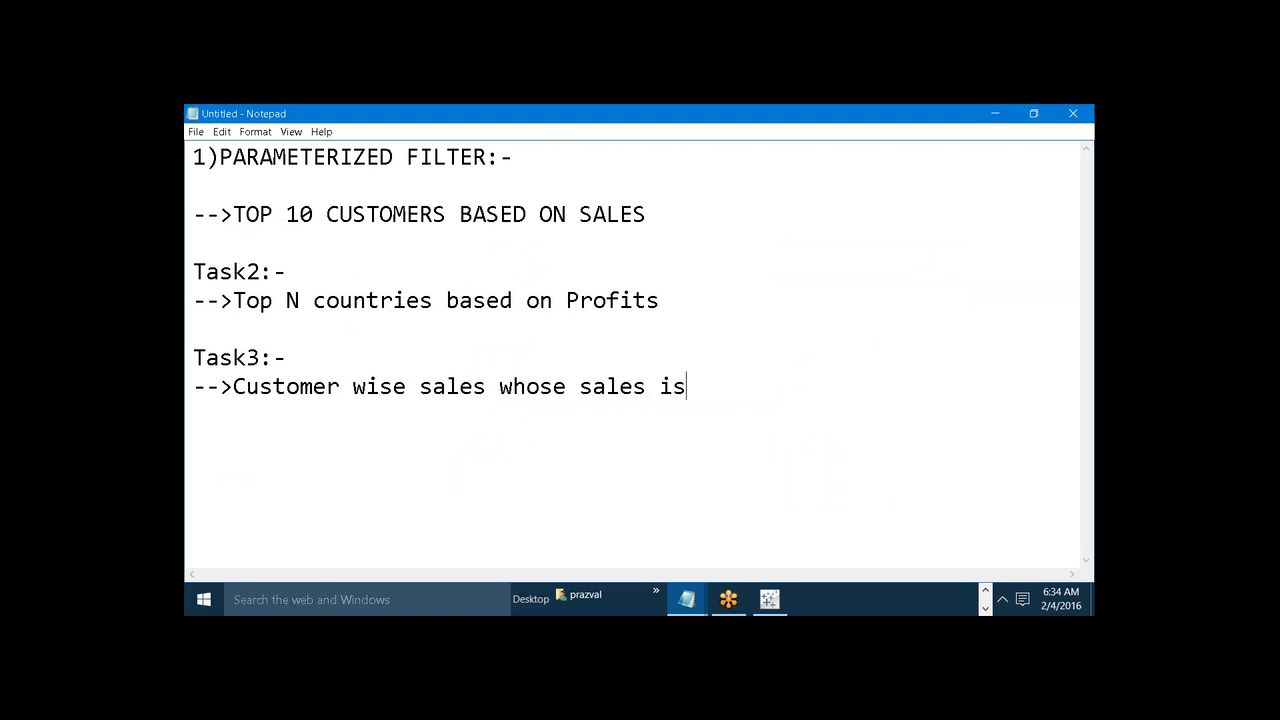
text( morethan )
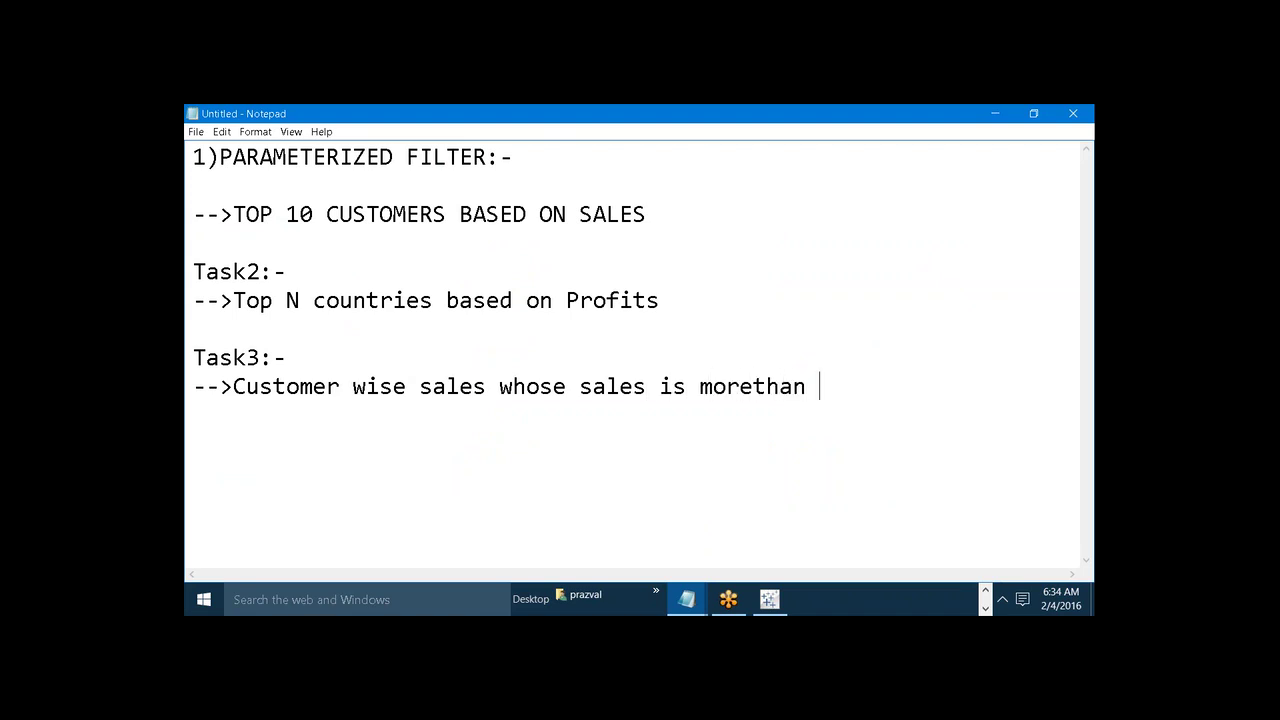
text(the)
key(Return)
text(User)
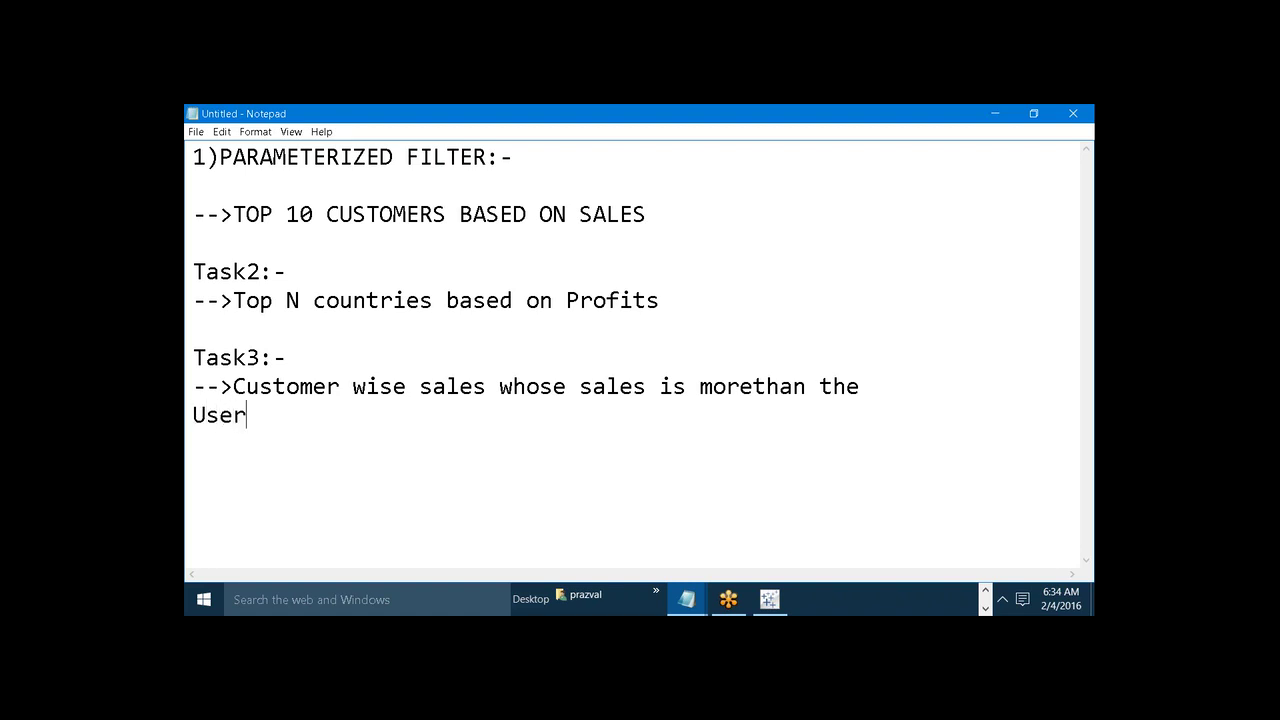
text( Selection)
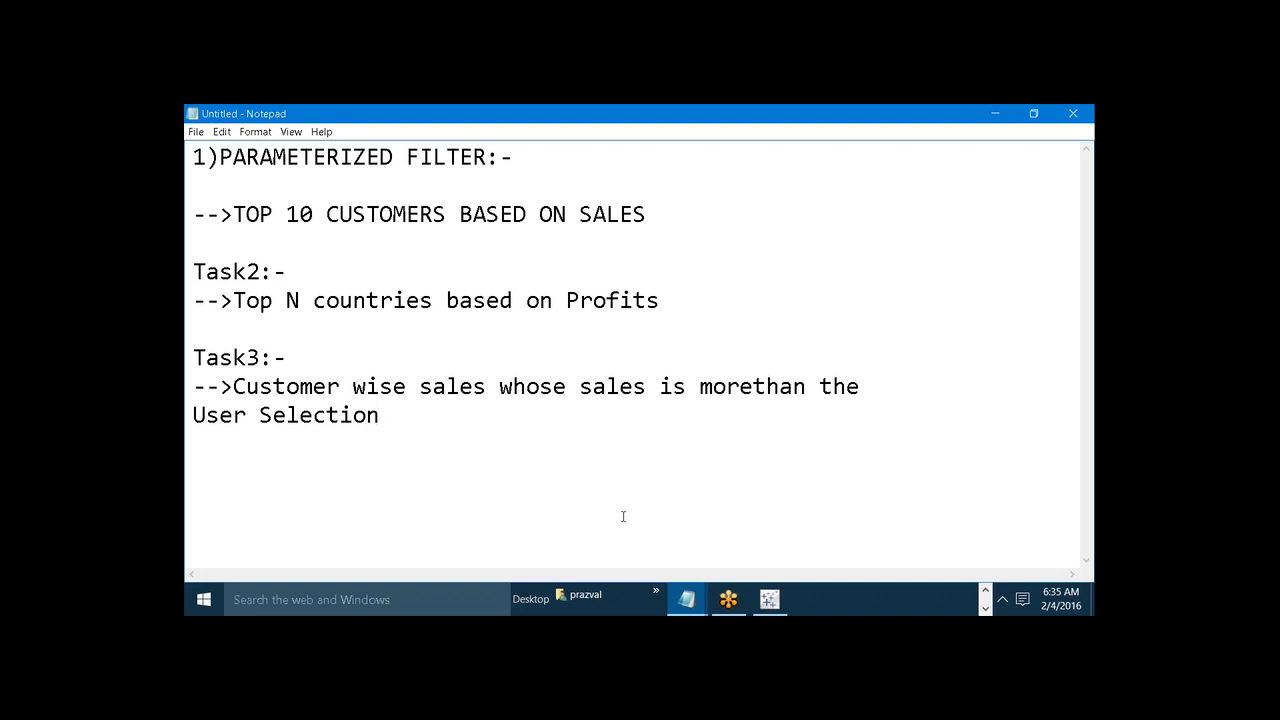
Step: Switch back to Tableau and open the blank Sheet 3
mouse_move(769, 598)
click(798, 559)
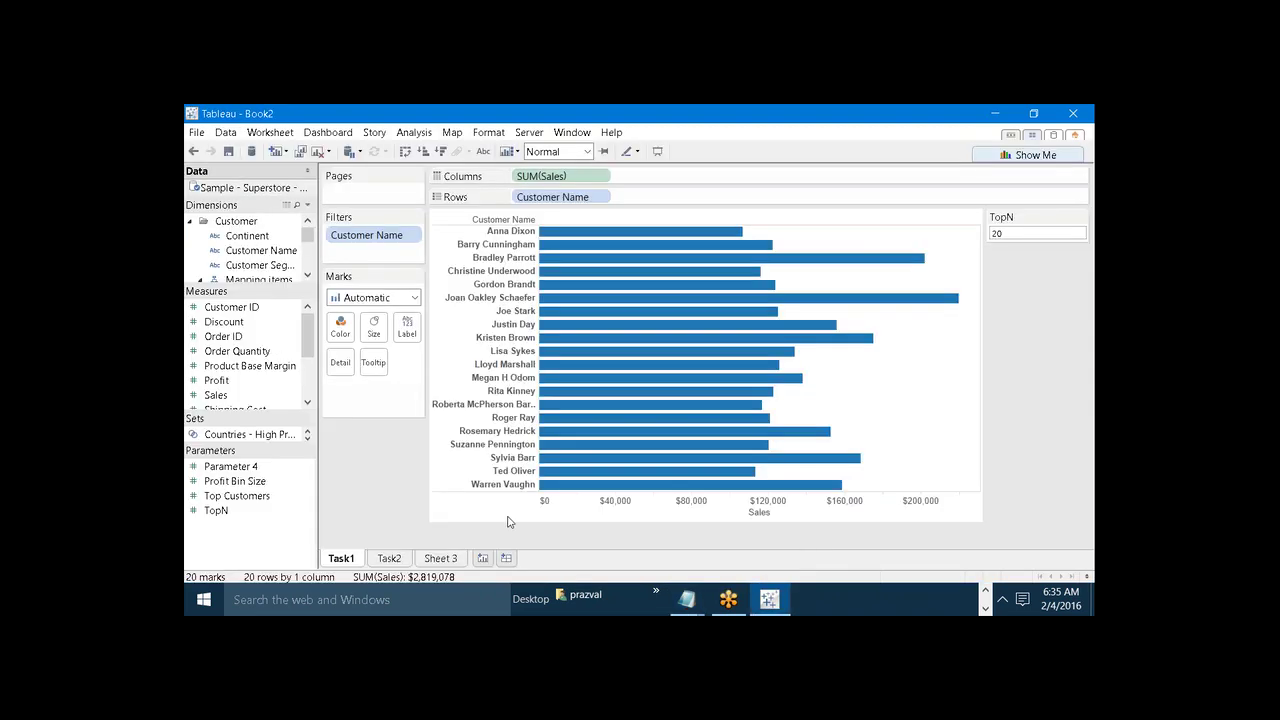
click(440, 559)
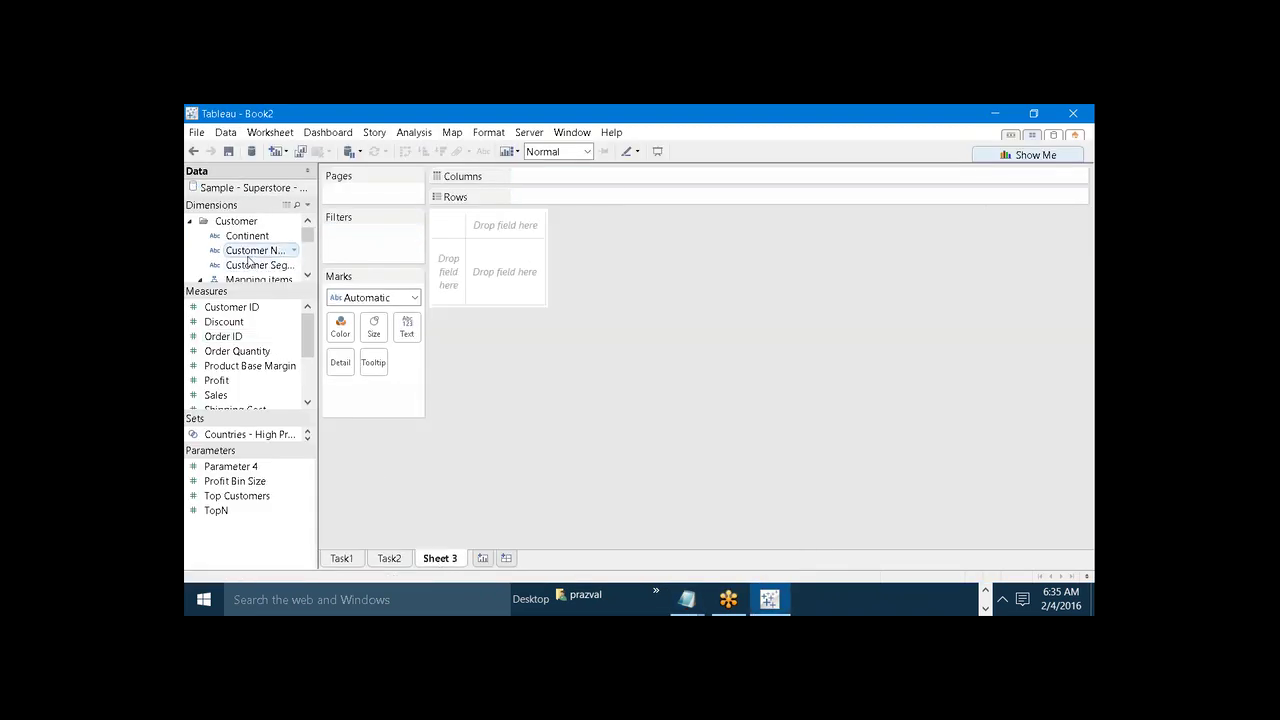
Step: Build a horizontal bar chart of Sales by Customer Name on Sheet 3, sorted descending with value labels
drag(245, 251, 516, 193)
click(617, 342)
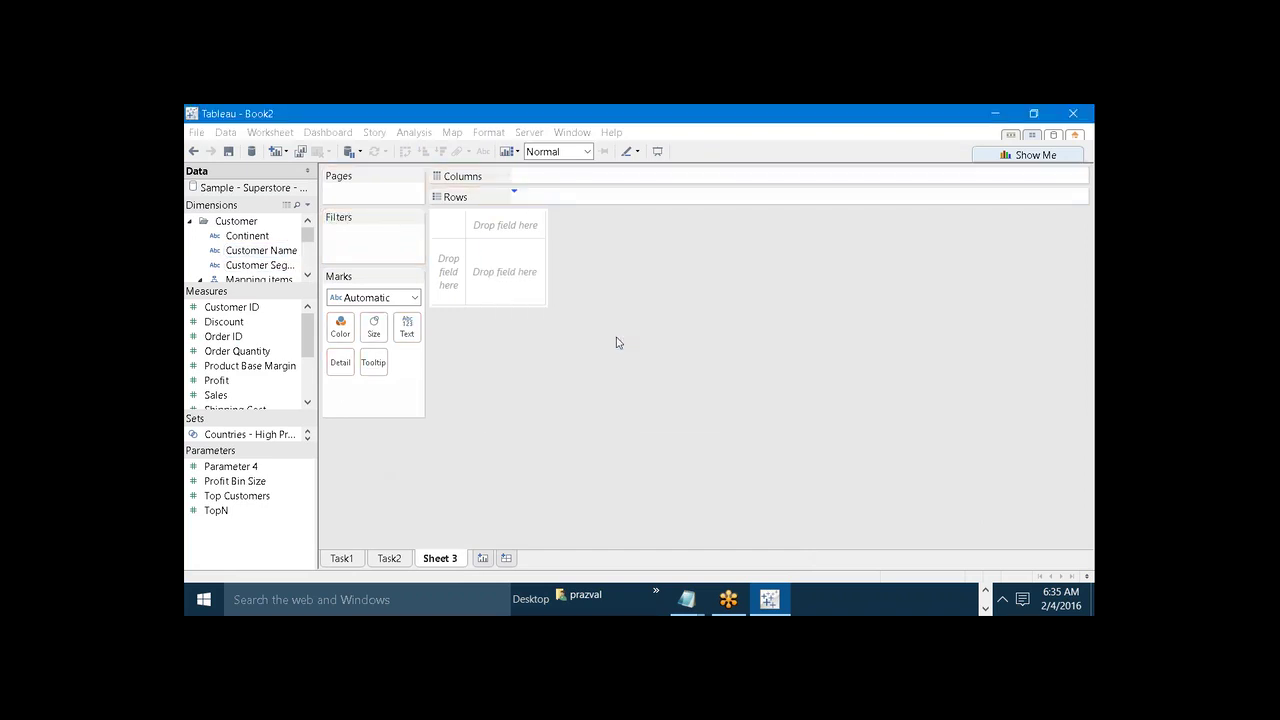
drag(216, 395, 590, 178)
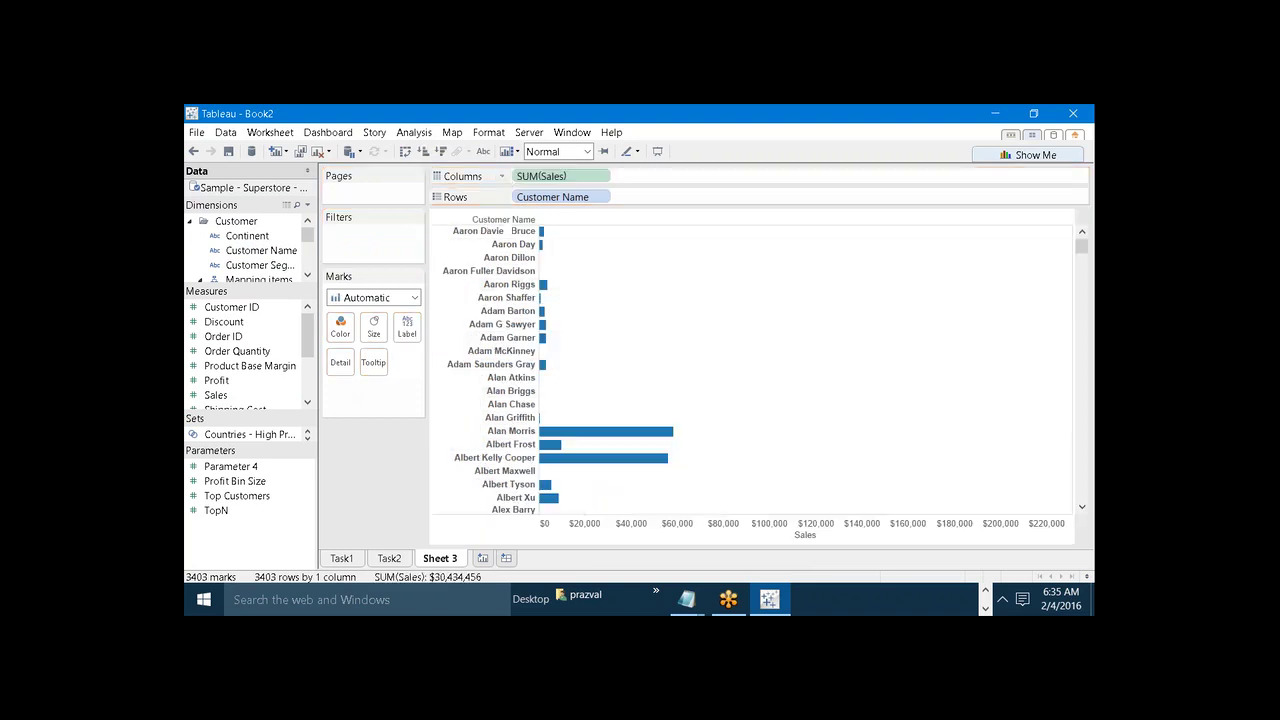
click(441, 152)
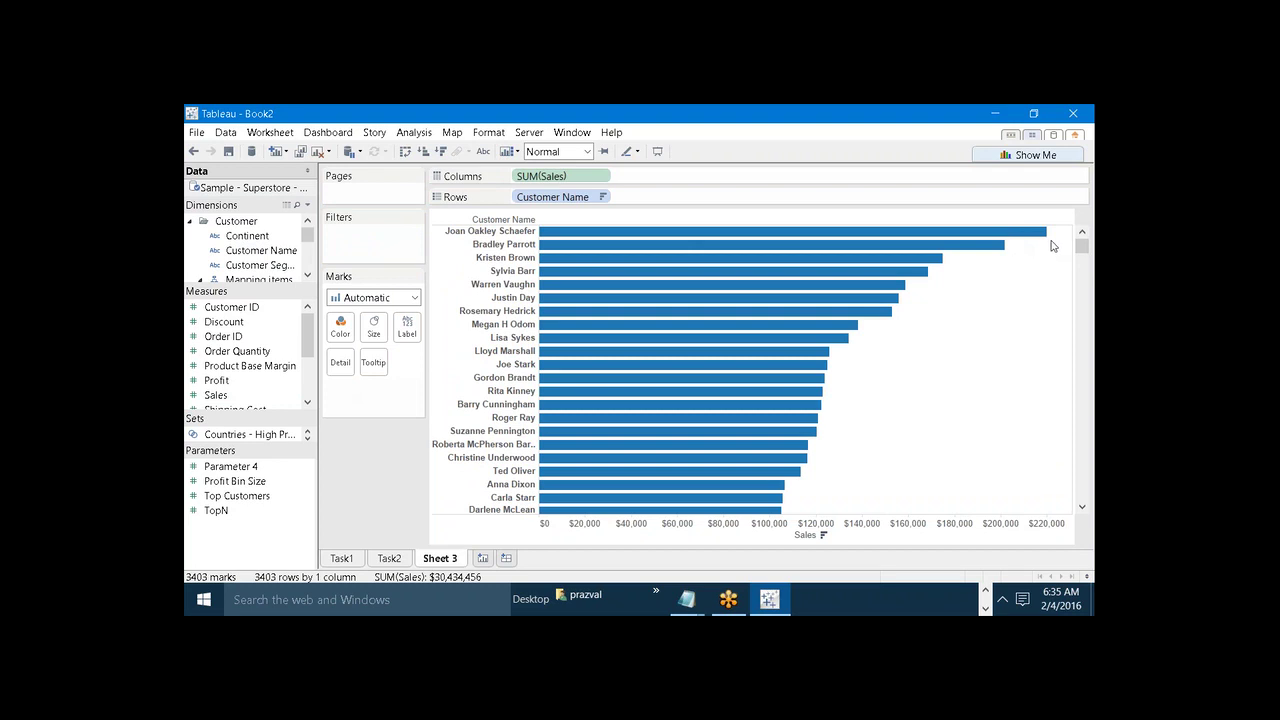
click(483, 152)
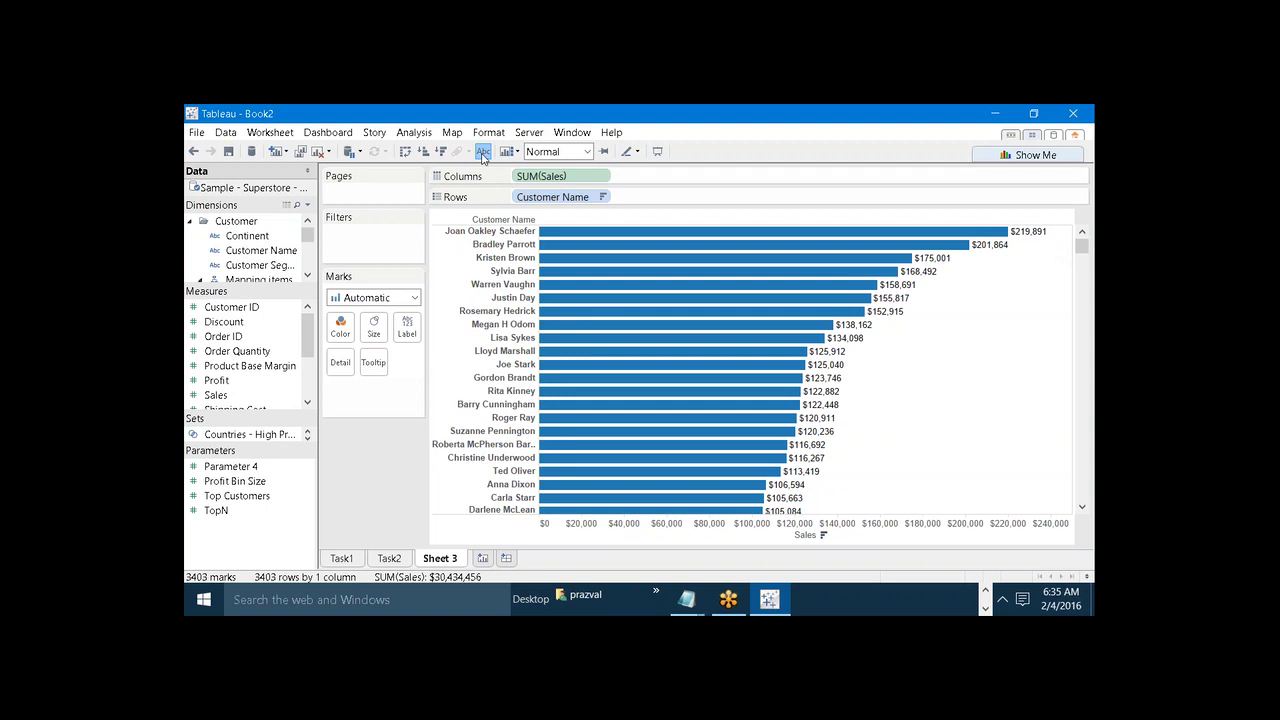
Step: Create a Float parameter named Sales_Threshold with a current value of 1 and all values allowed
right_click(218, 544)
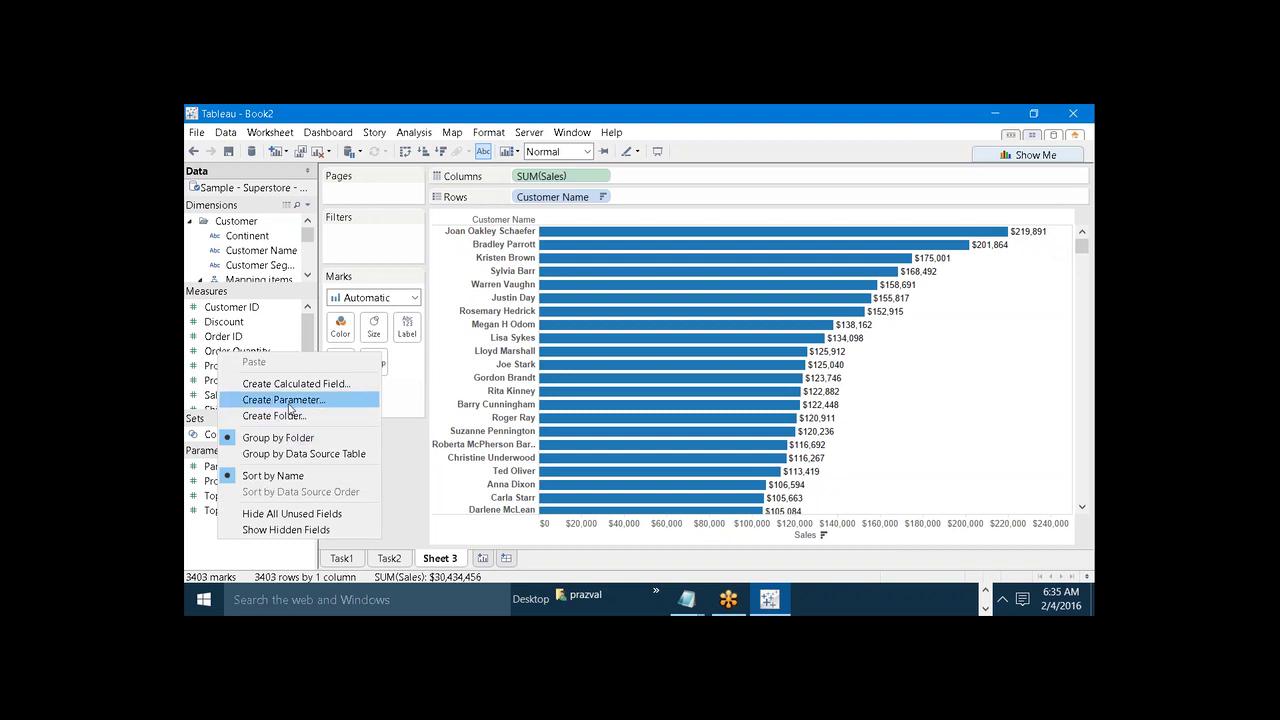
click(289, 407)
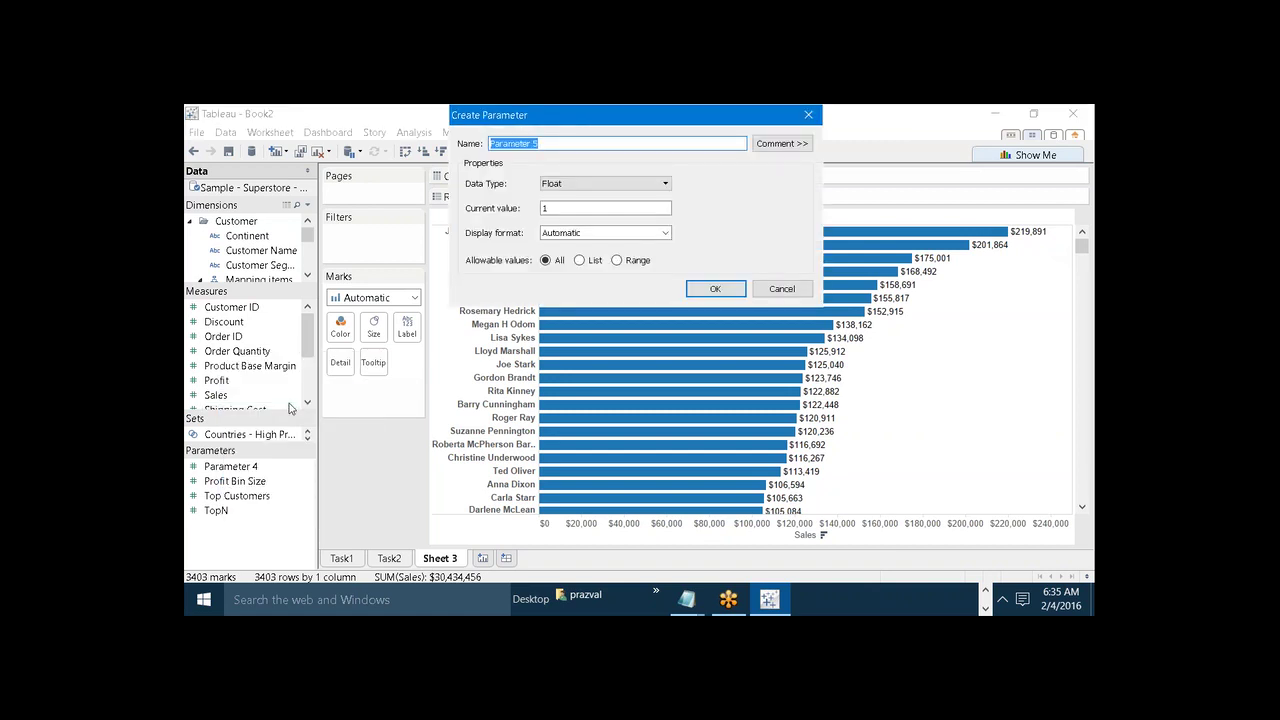
text(Sale)
key(BackSpace)
key(BackSpace)
text(les_Threshold)
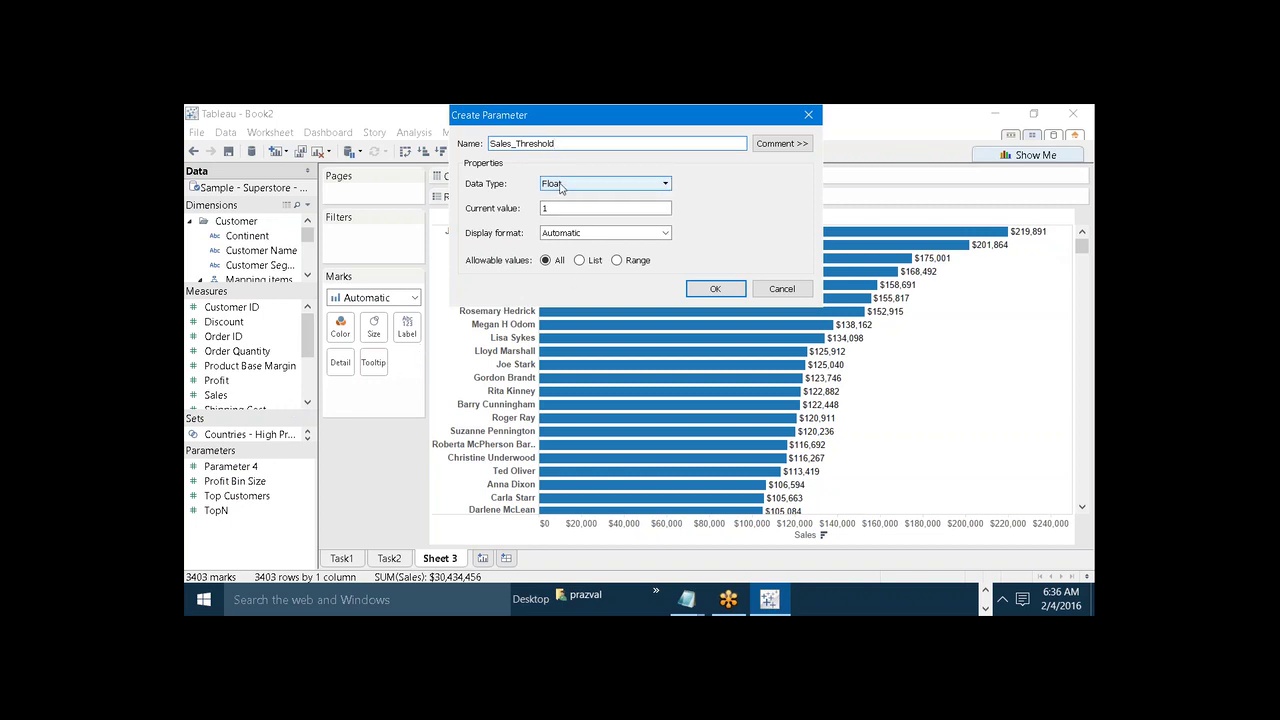
click(715, 288)
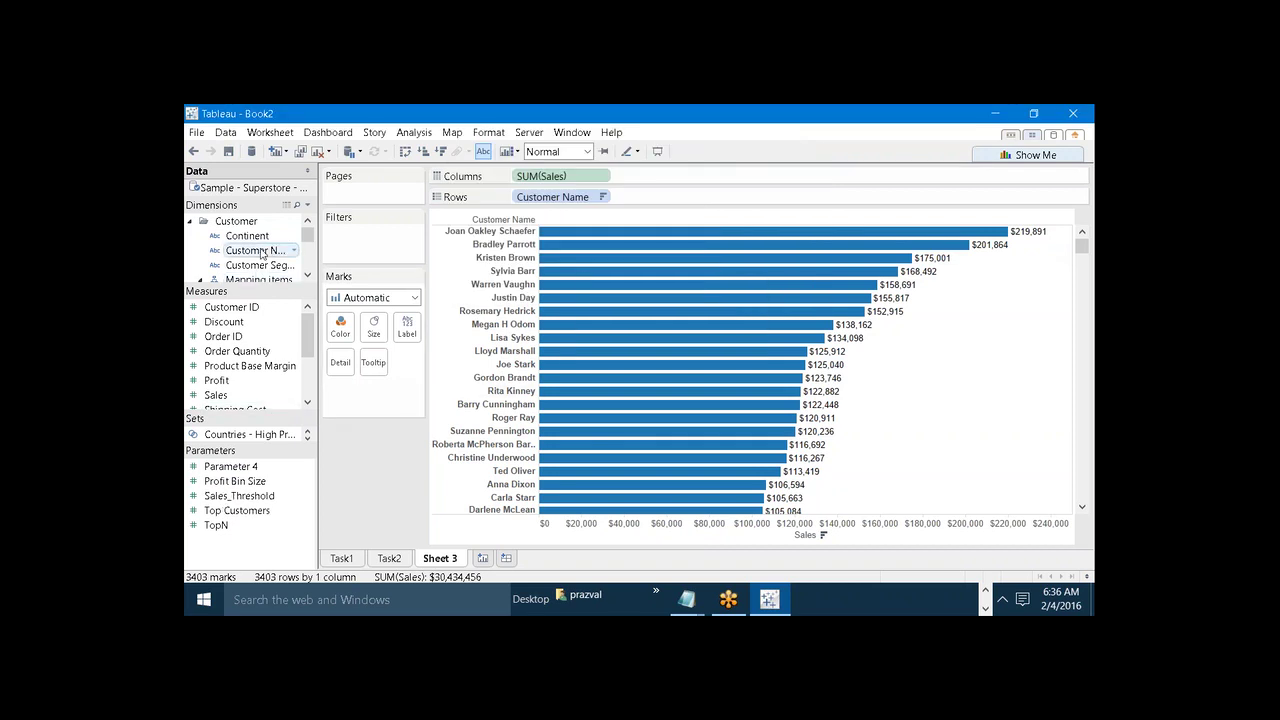
Step: Add a filter on Customer Name and open the formula editor for its by-formula condition
drag(261, 250, 365, 232)
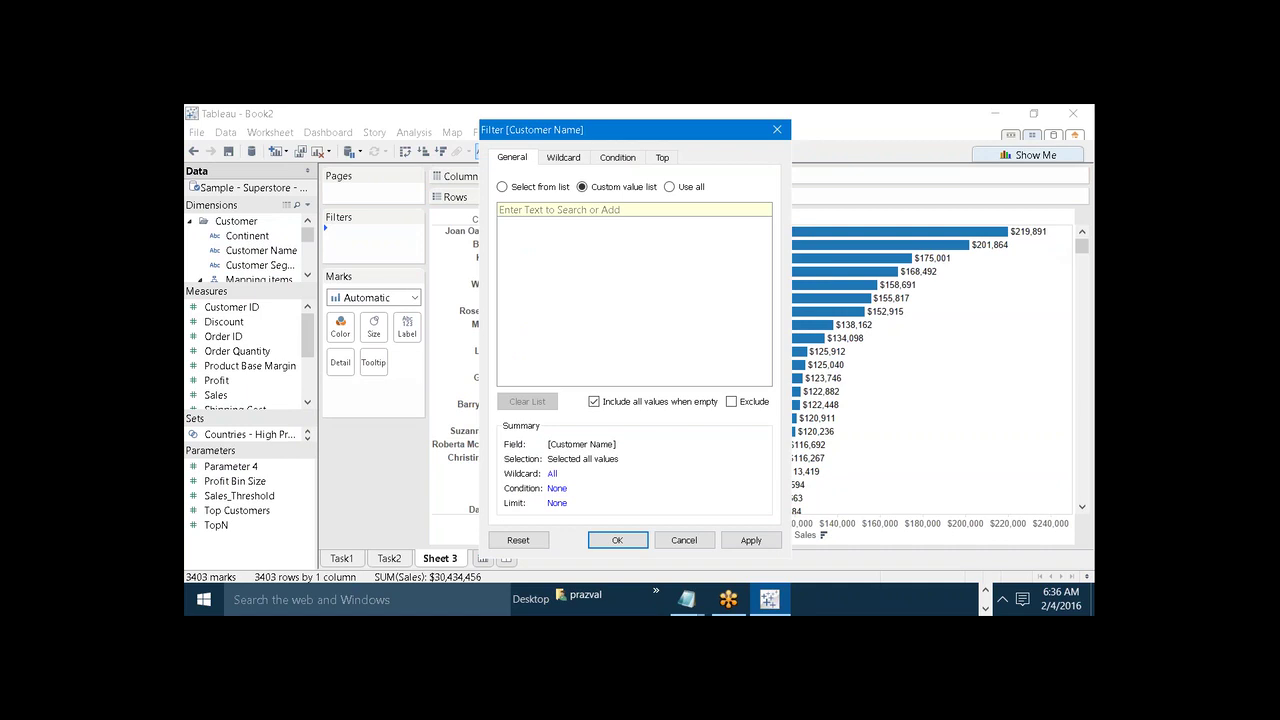
click(614, 160)
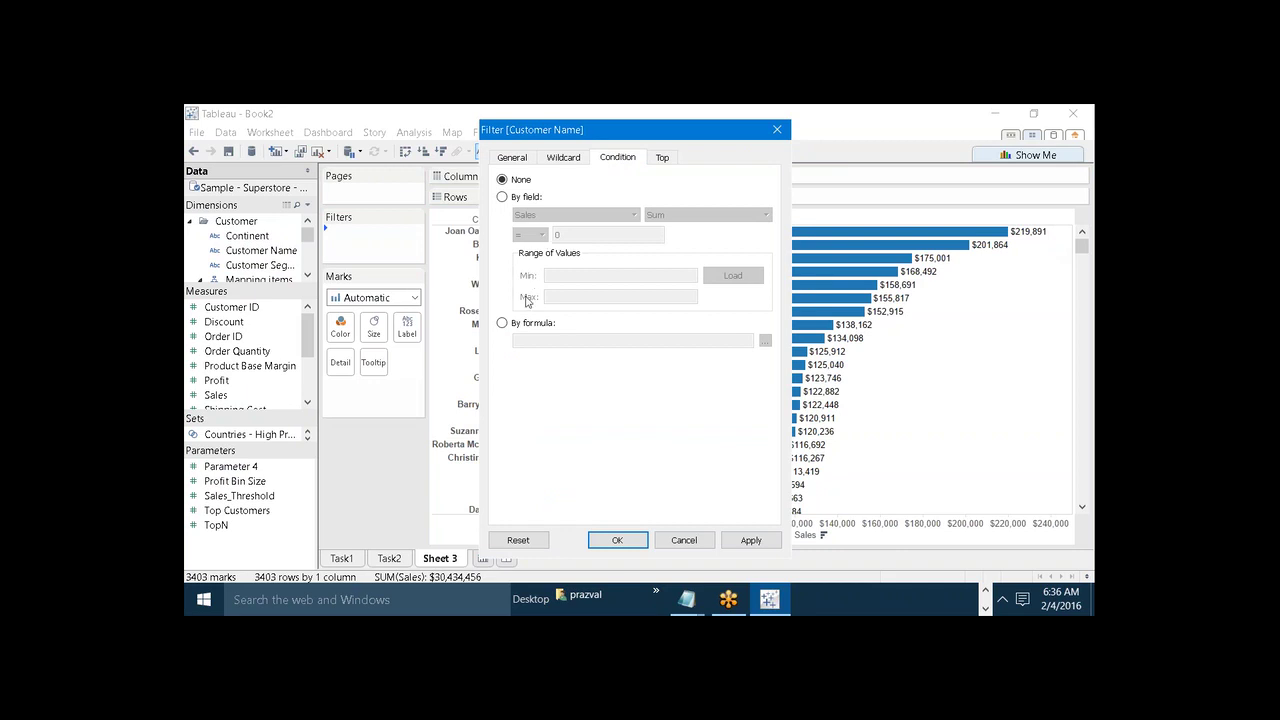
click(503, 323)
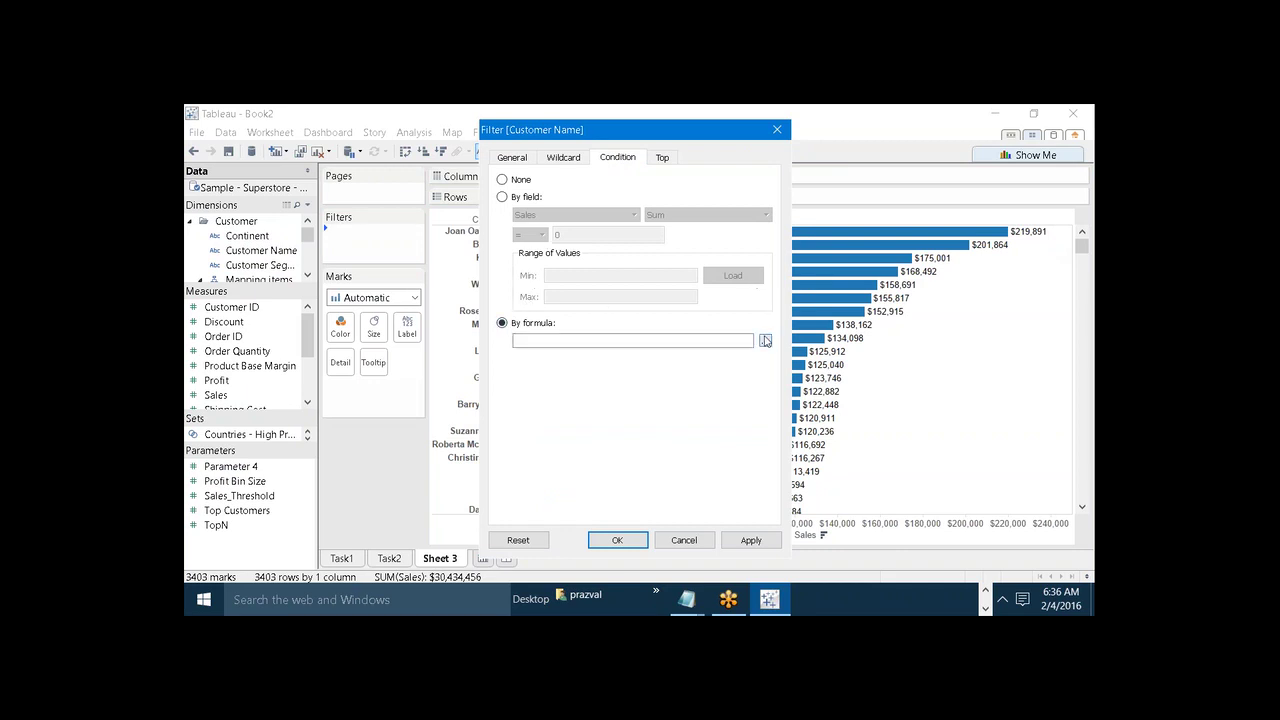
click(765, 341)
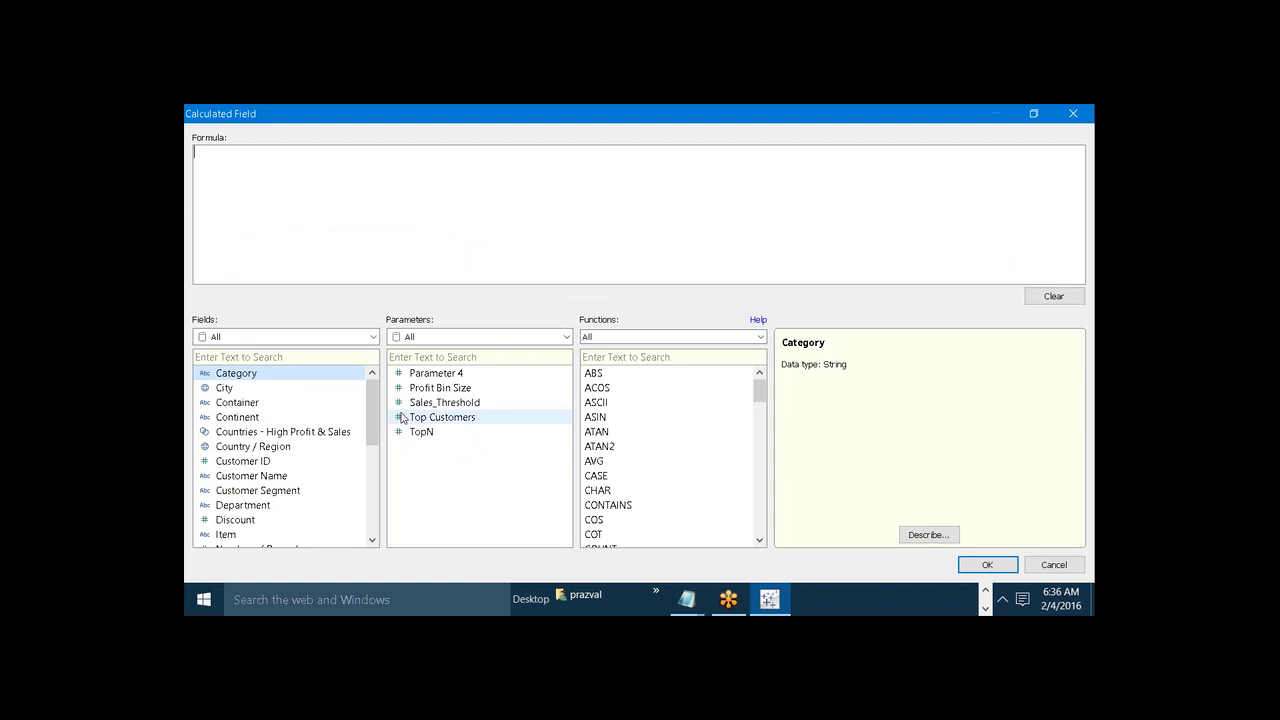
Step: Enter SUM([Sales]) > [Sales_Threshold] as the Customer Name filter's condition formula
drag(371, 415, 371, 495)
double_click(311, 463)
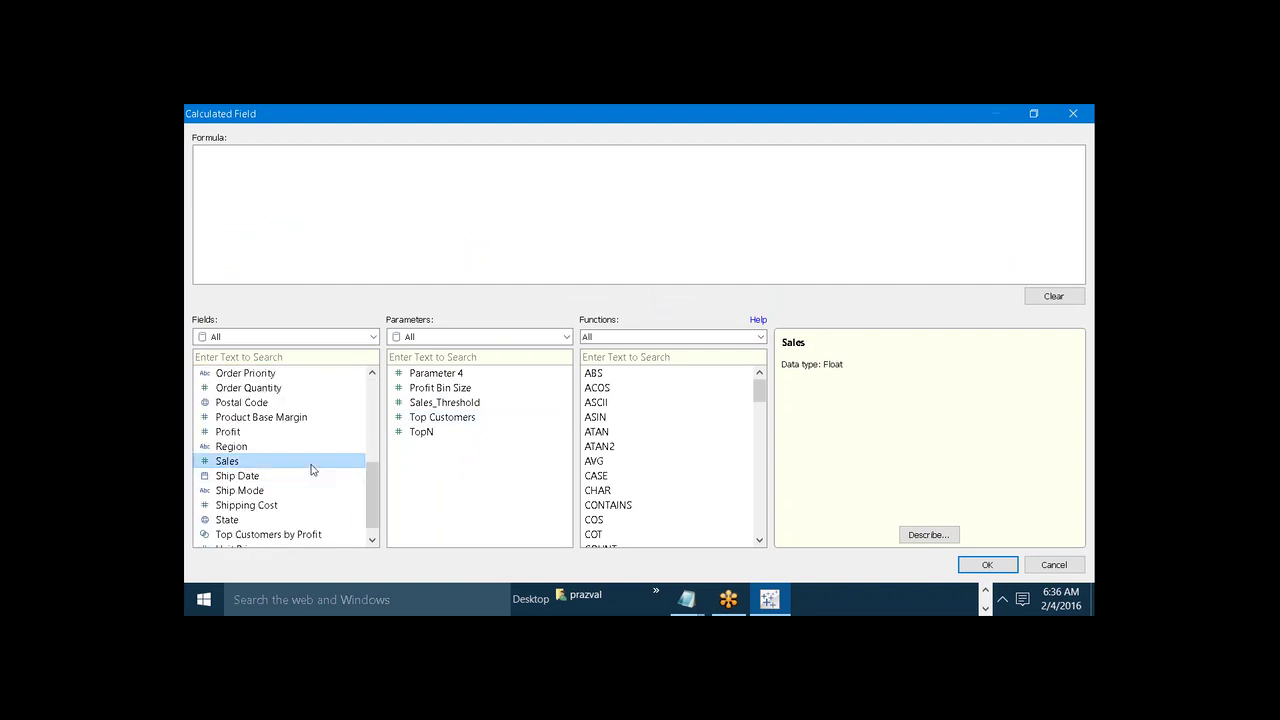
click(279, 339)
click(278, 212)
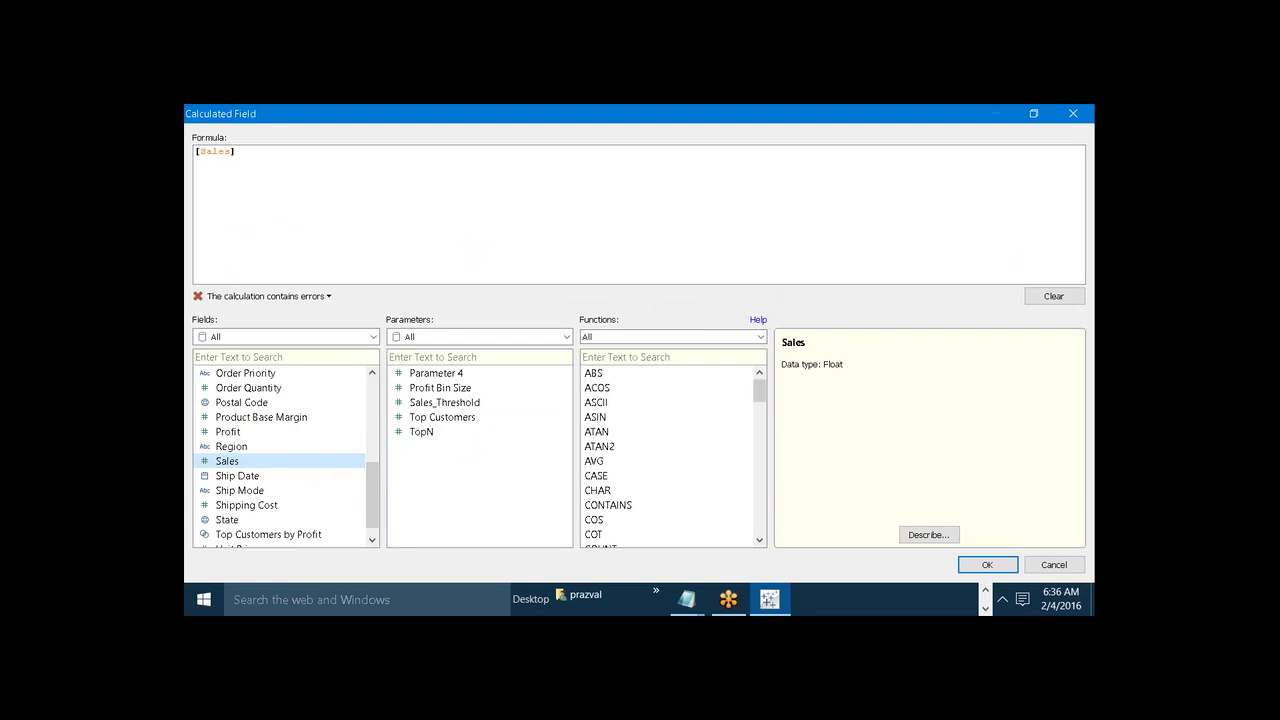
text(SUM)
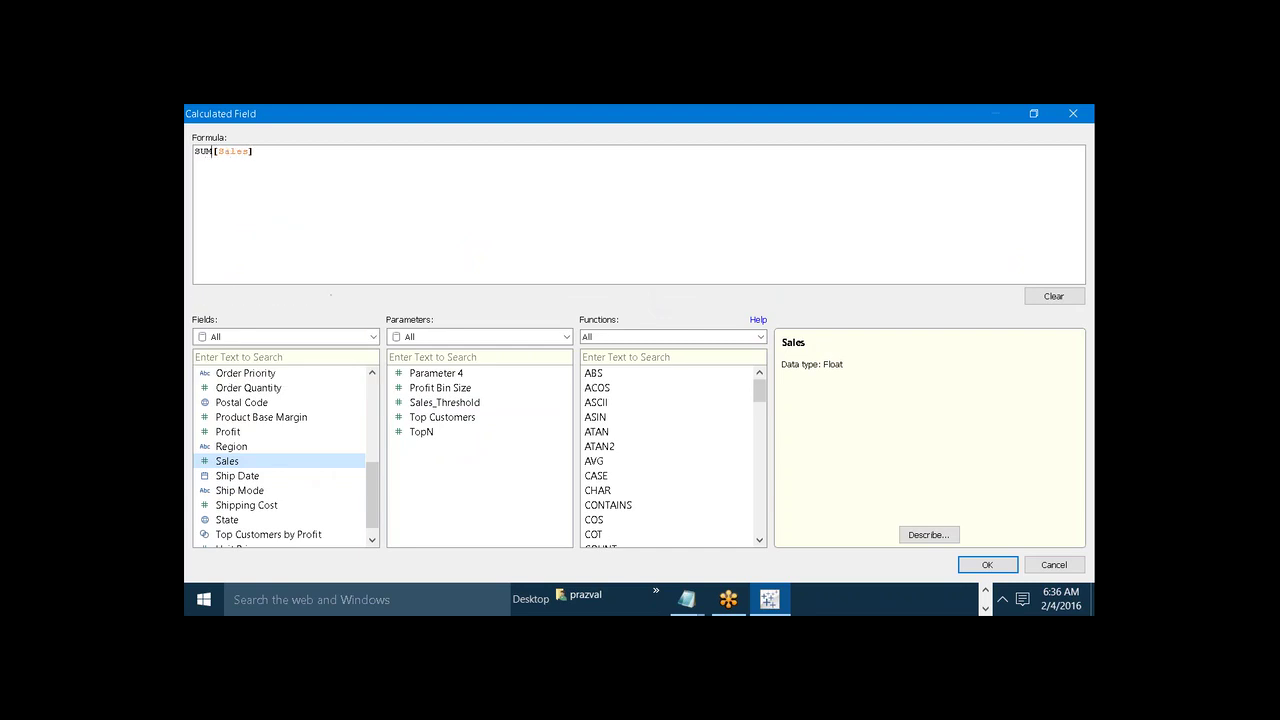
text(([Sales])
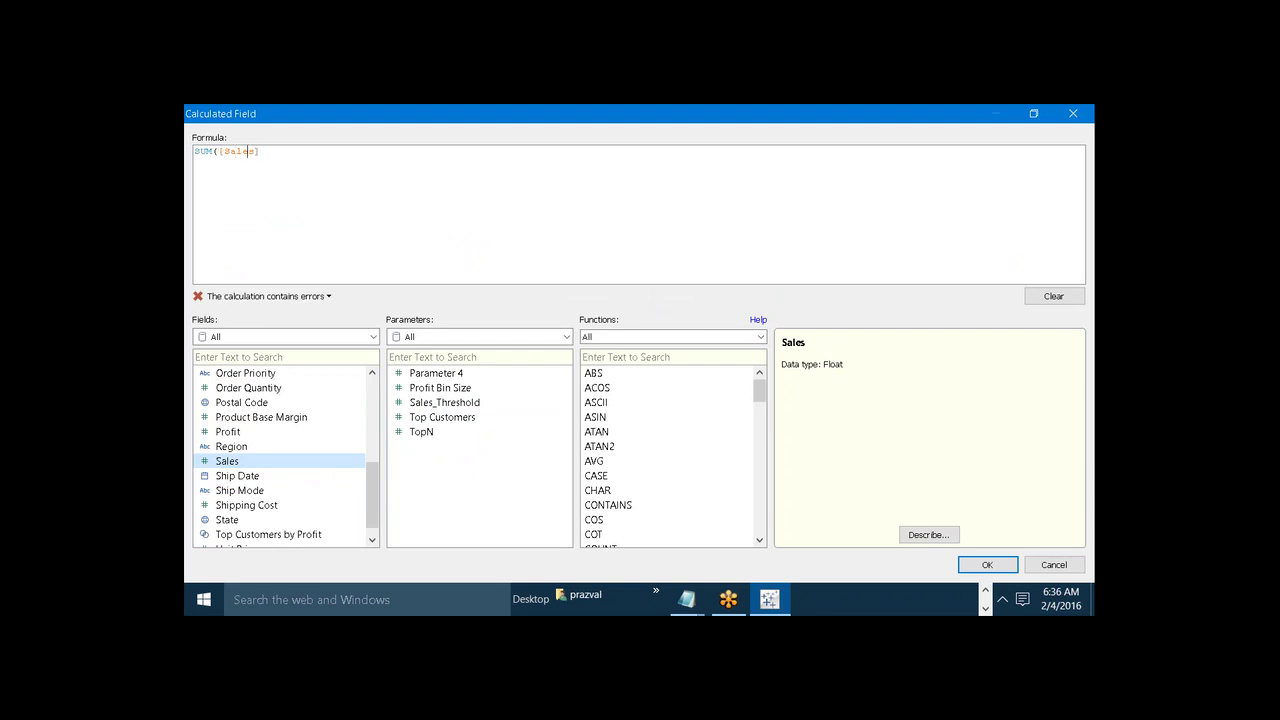
text() >)
double_click(436, 400)
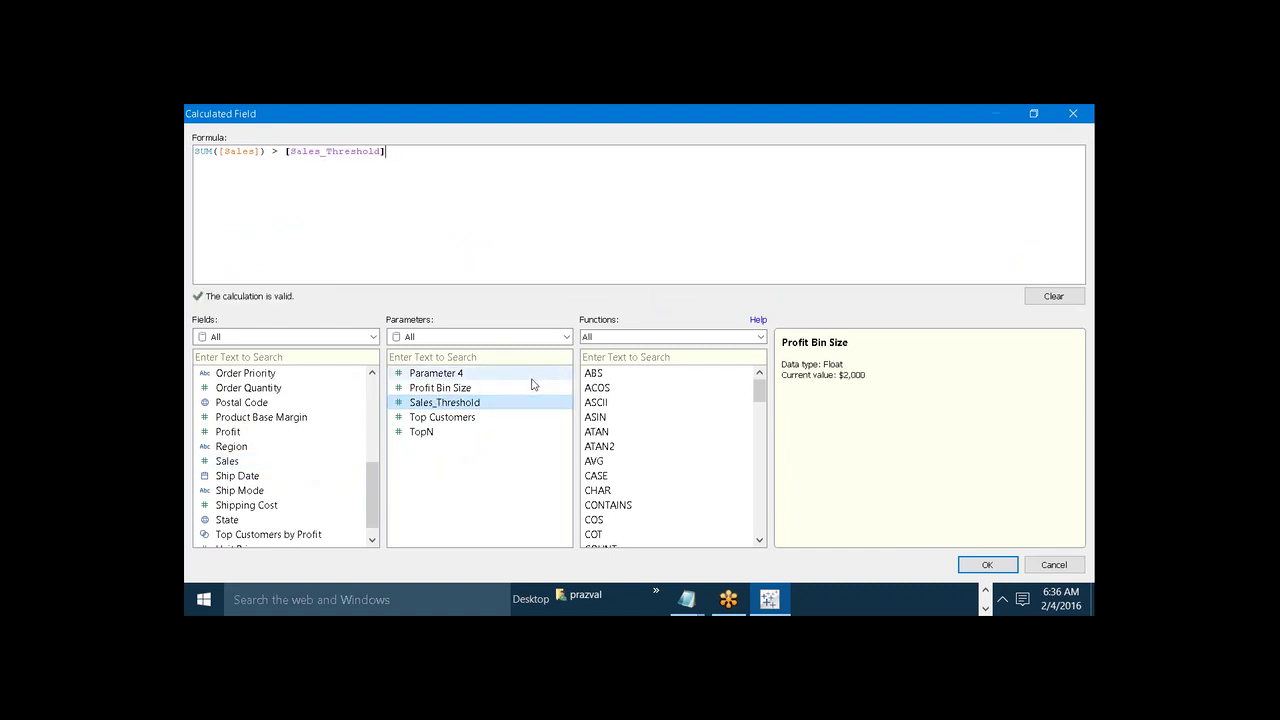
click(984, 565)
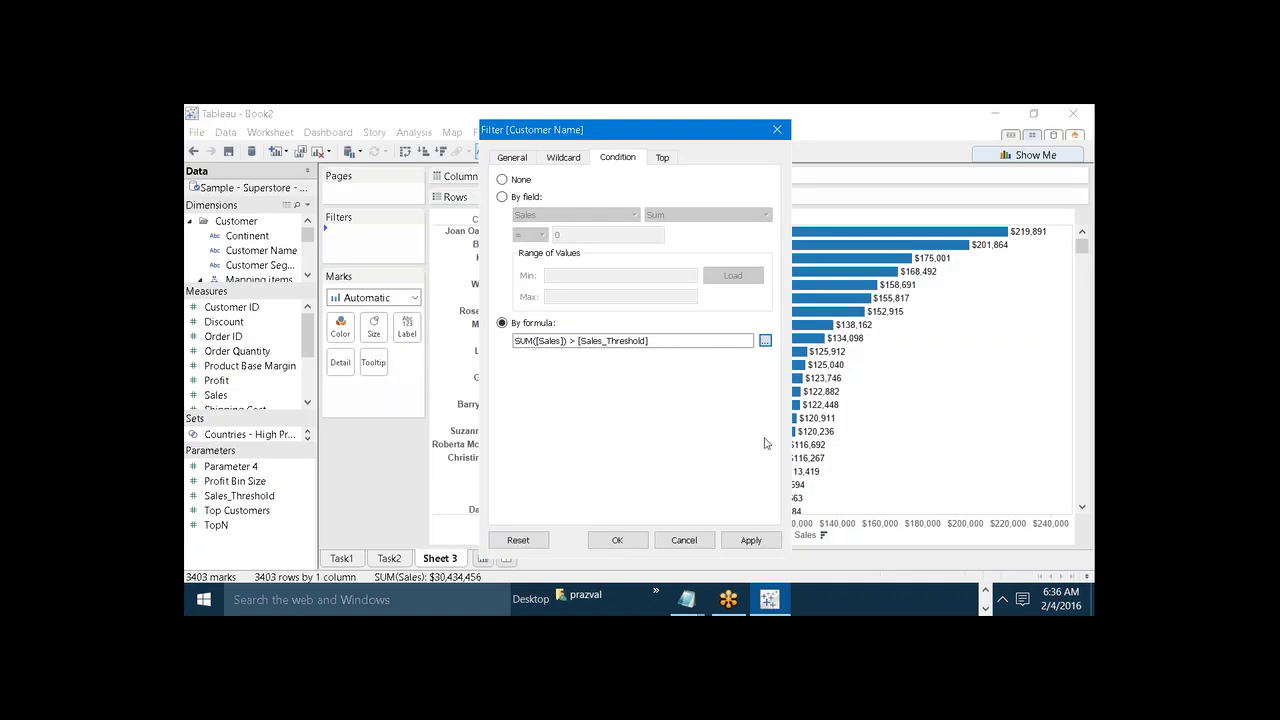
Step: Reopen the condition formula and review its SUM([Sales]) and [Sales_Threshold] parts
click(765, 341)
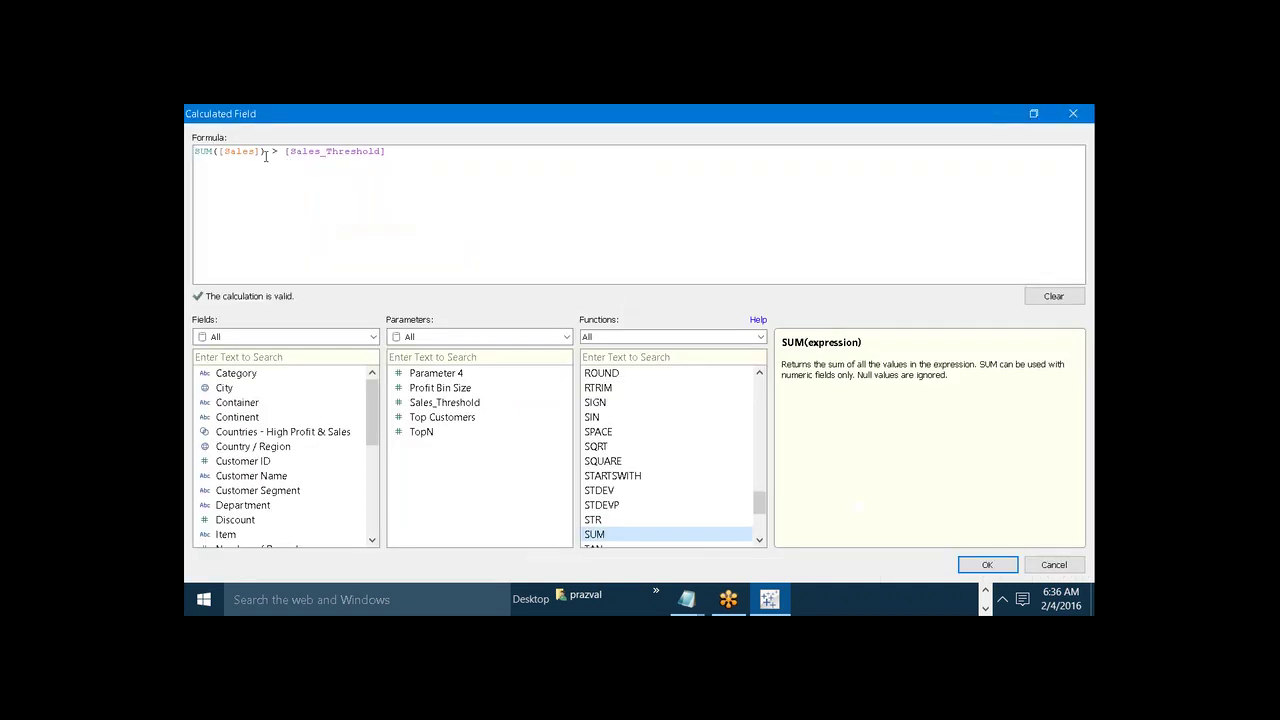
drag(266, 151, 194, 151)
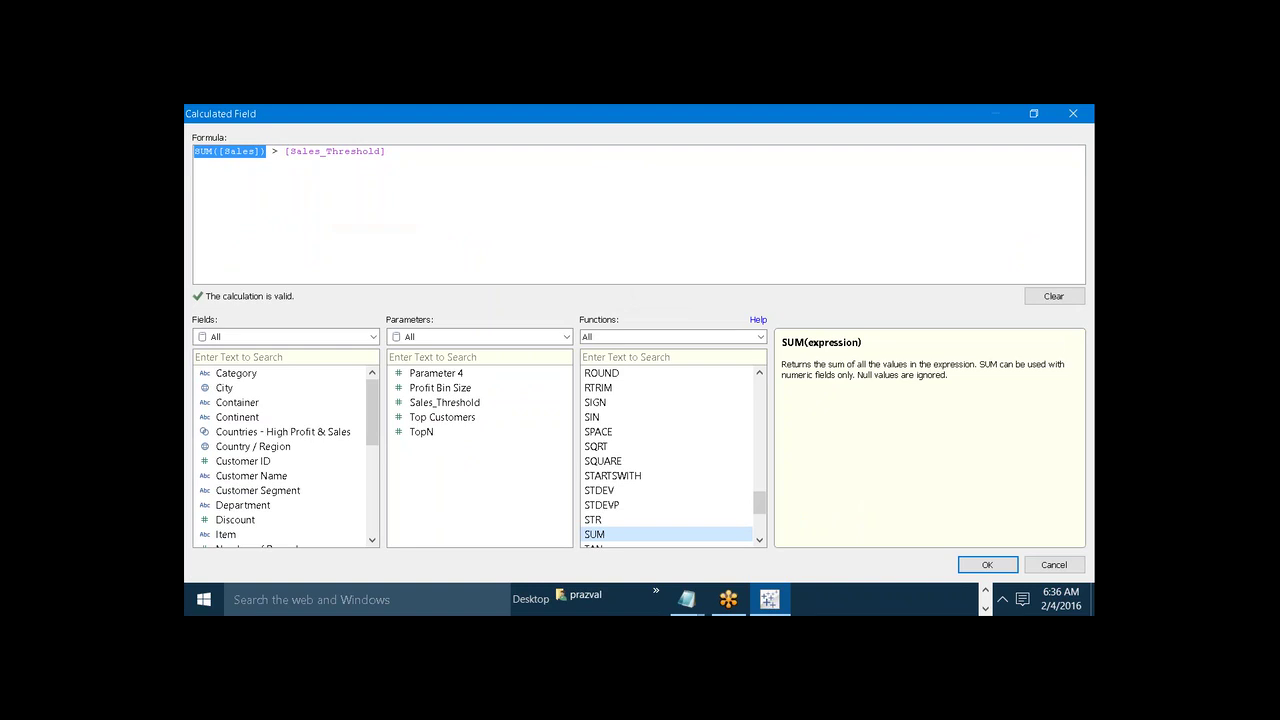
click(272, 151)
click(390, 153)
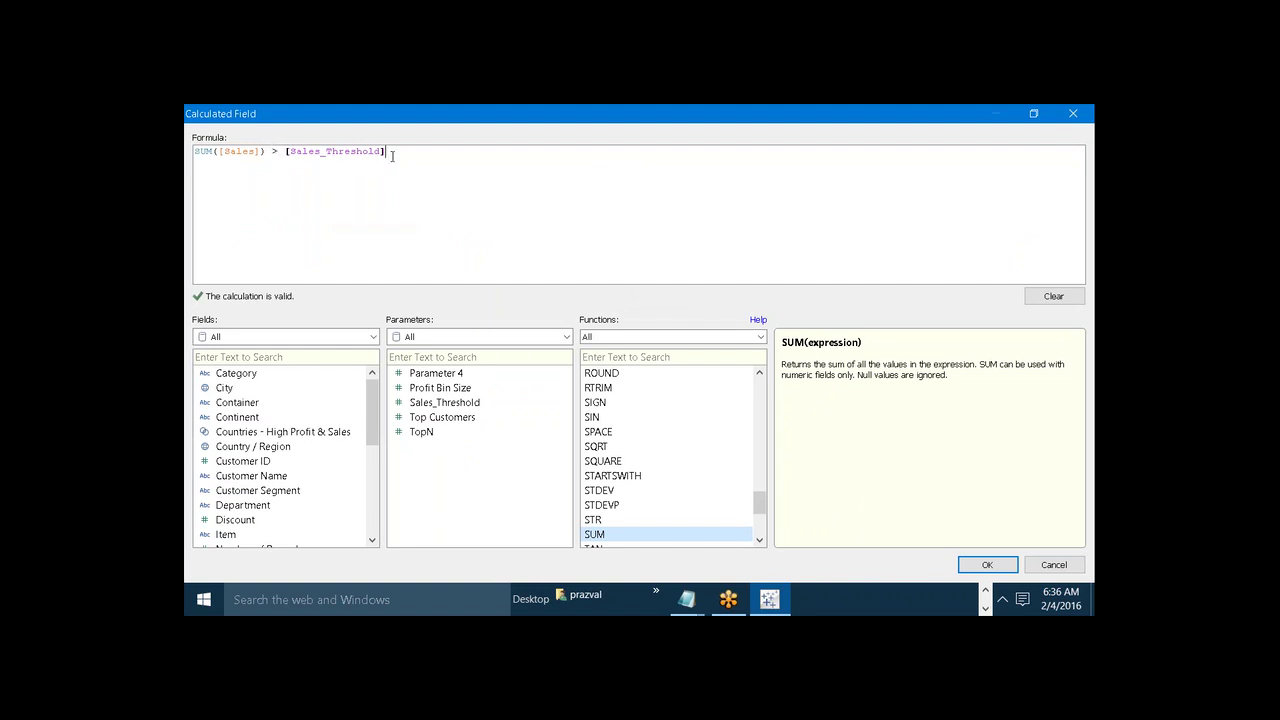
drag(393, 156, 286, 156)
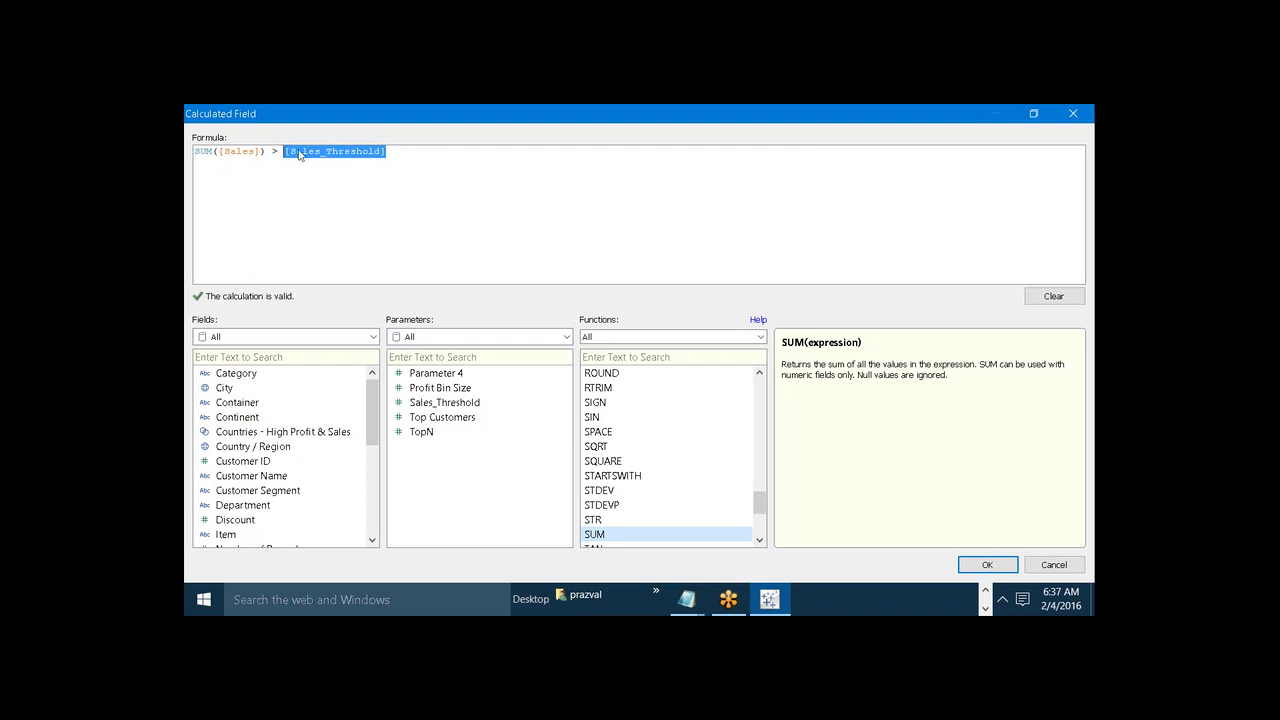
click(985, 565)
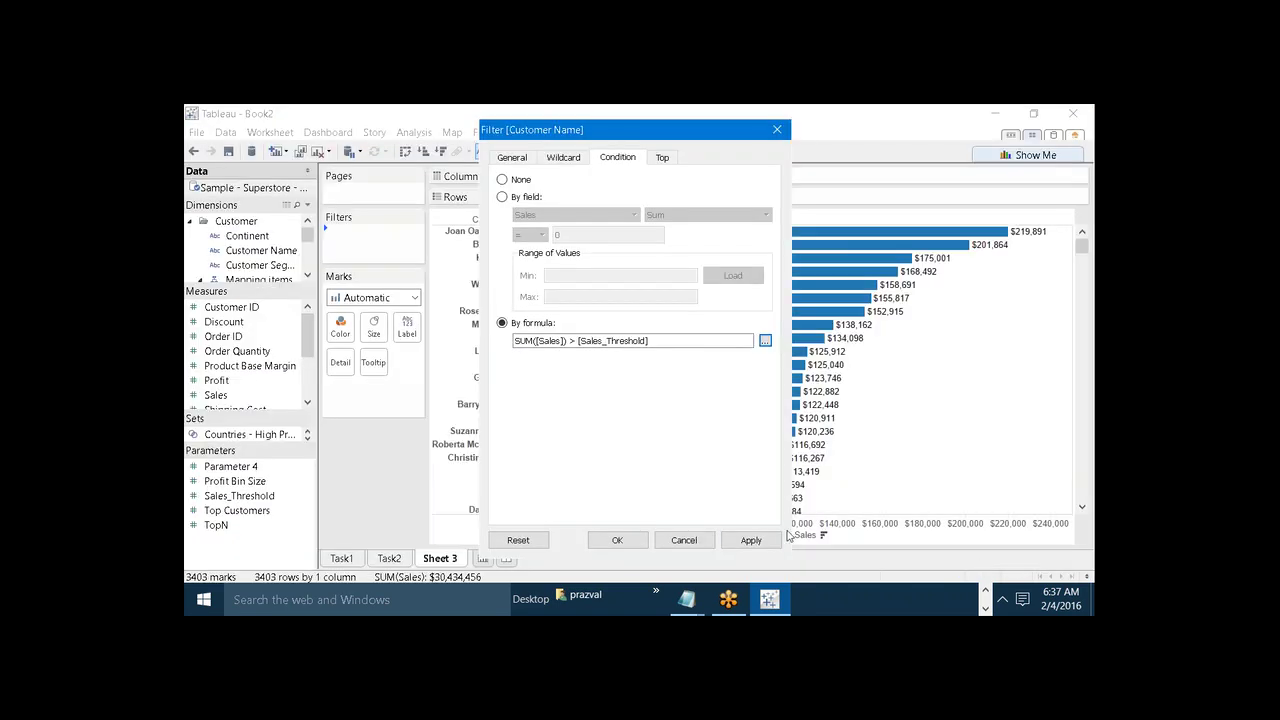
Step: Apply the Customer Name filter and show the Sales_Threshold parameter control on the sheet
click(751, 540)
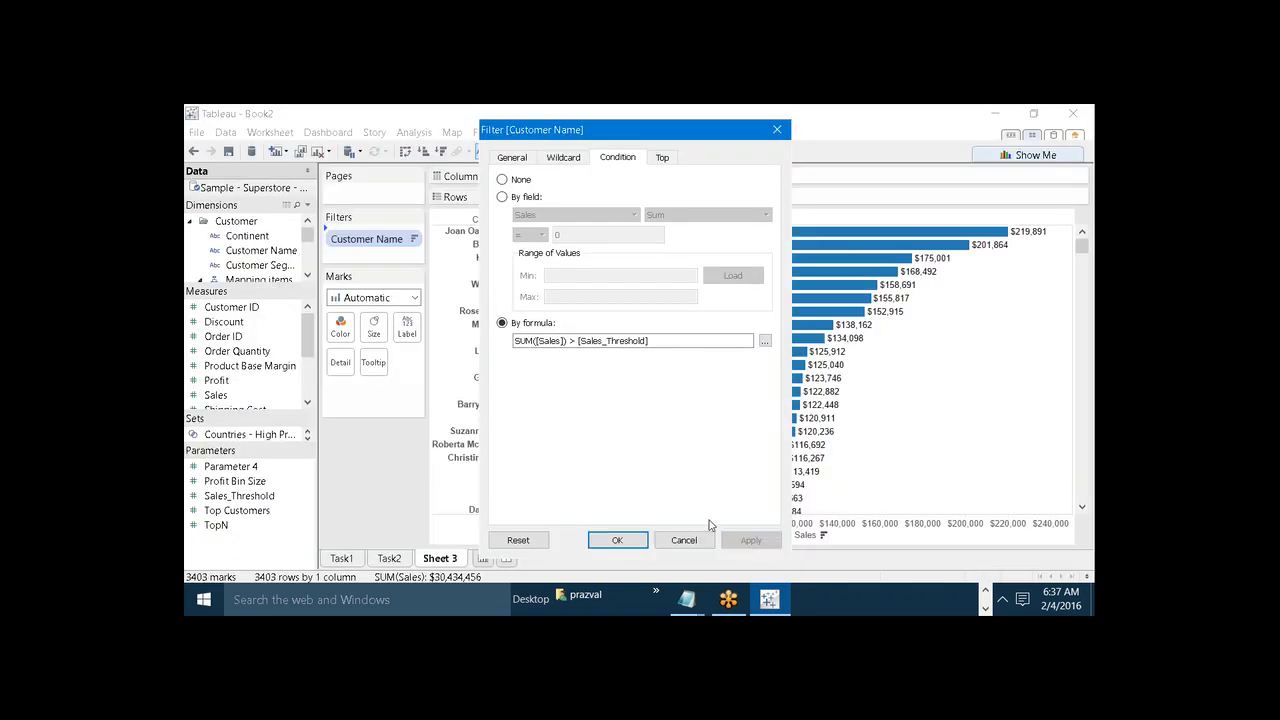
click(617, 540)
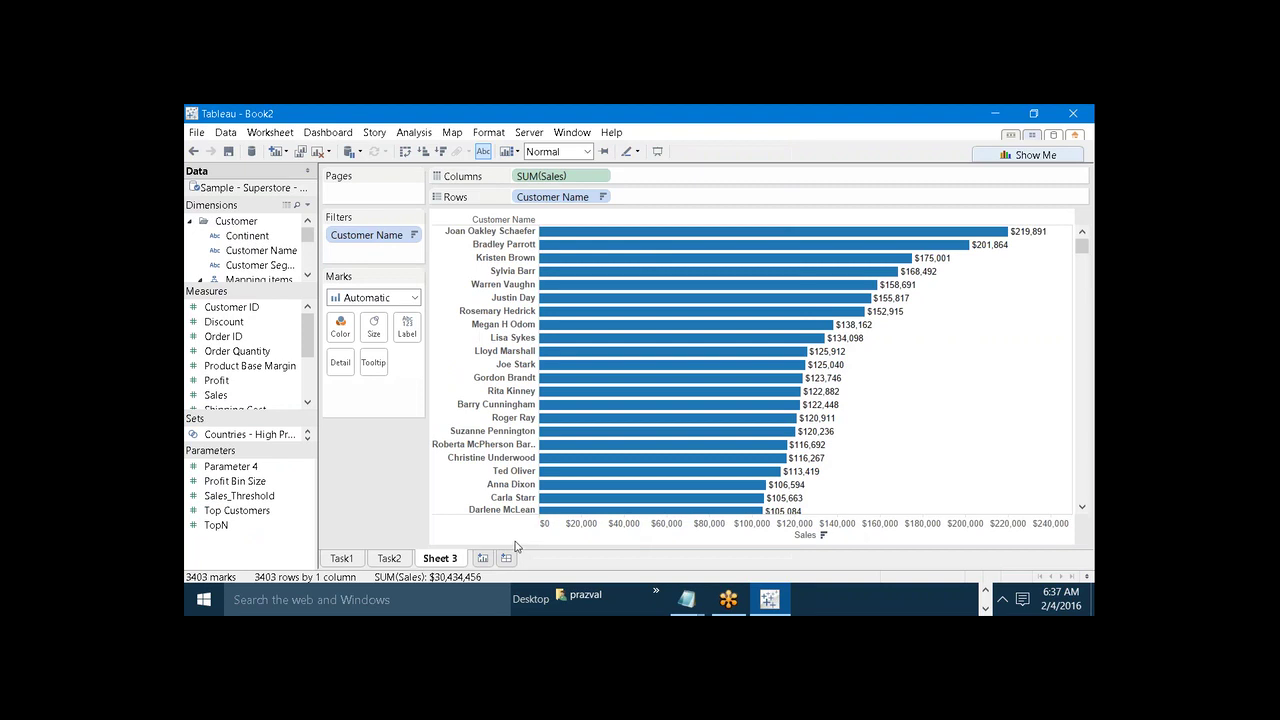
right_click(265, 506)
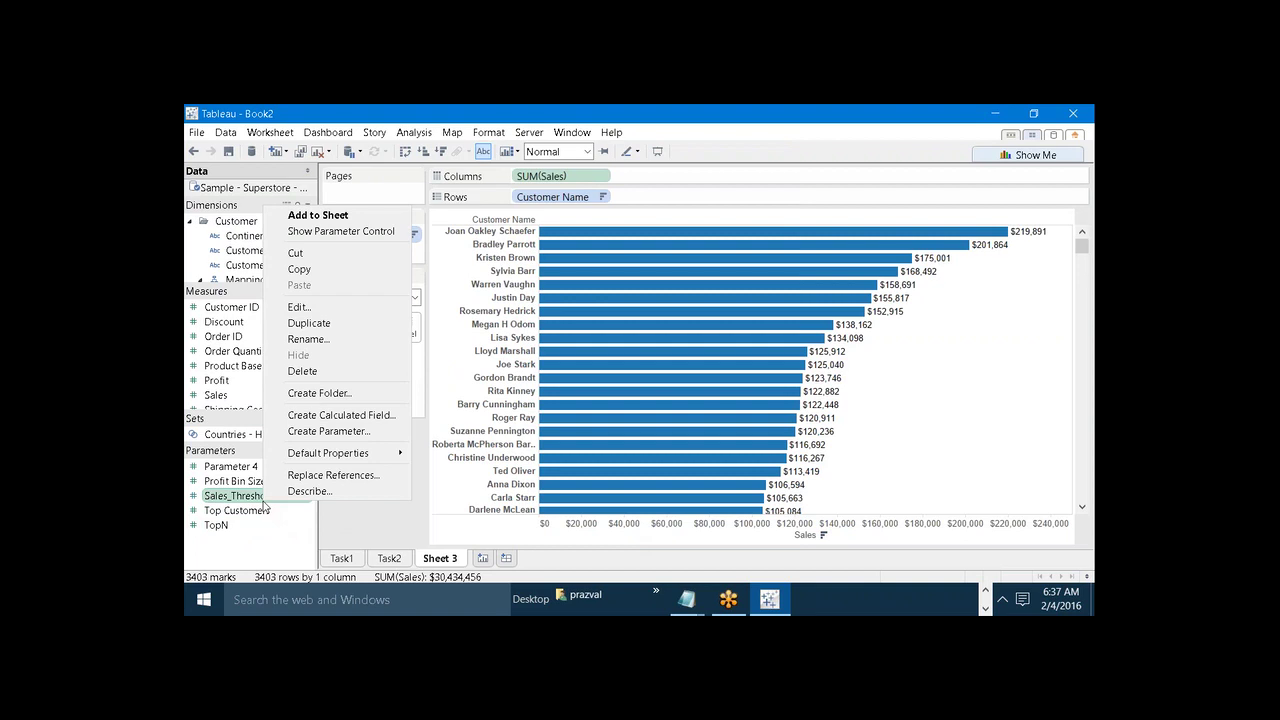
click(360, 236)
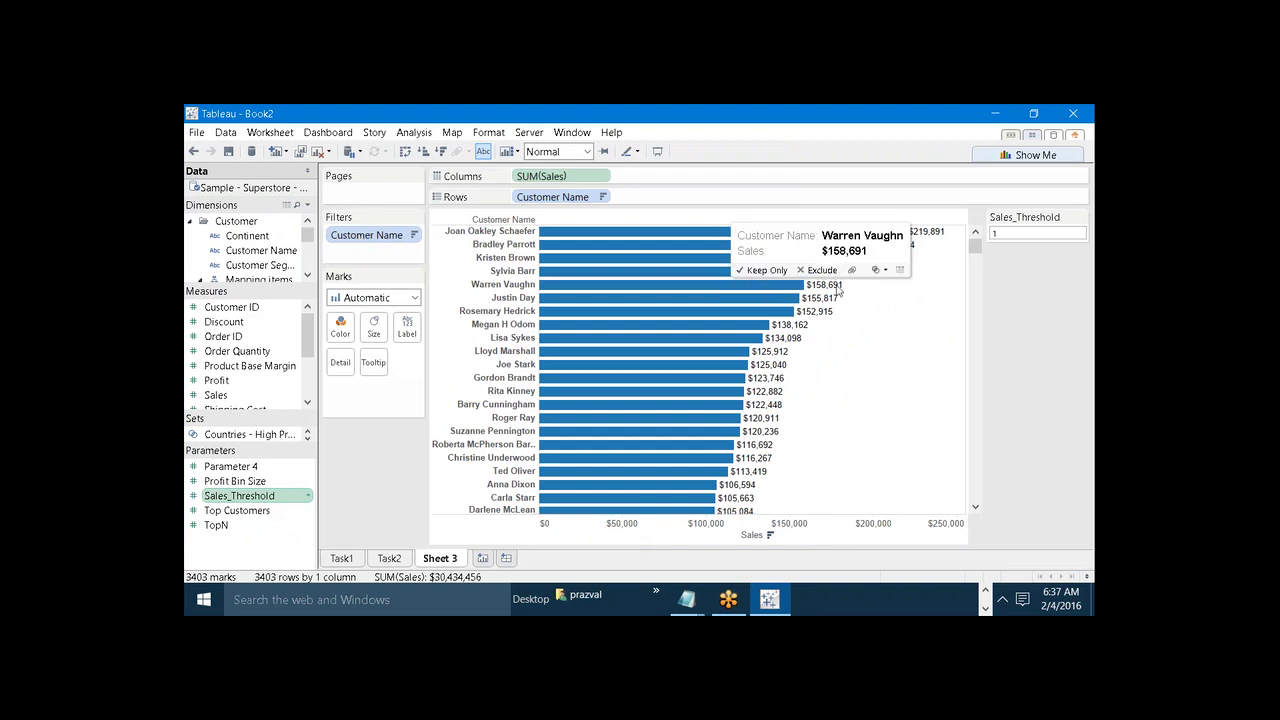
Step: Set the Sales_Threshold parameter to 10000 and look through the filtered customer chart
click(1018, 234)
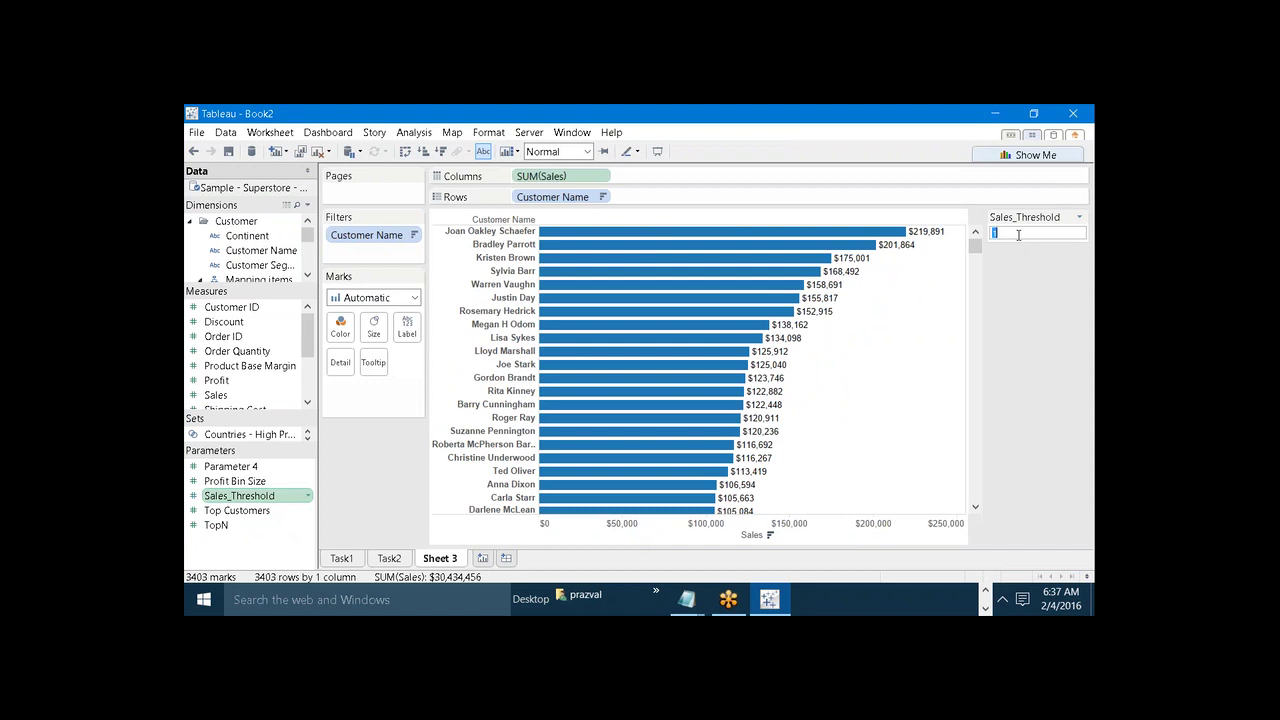
text(10000)
key(Return)
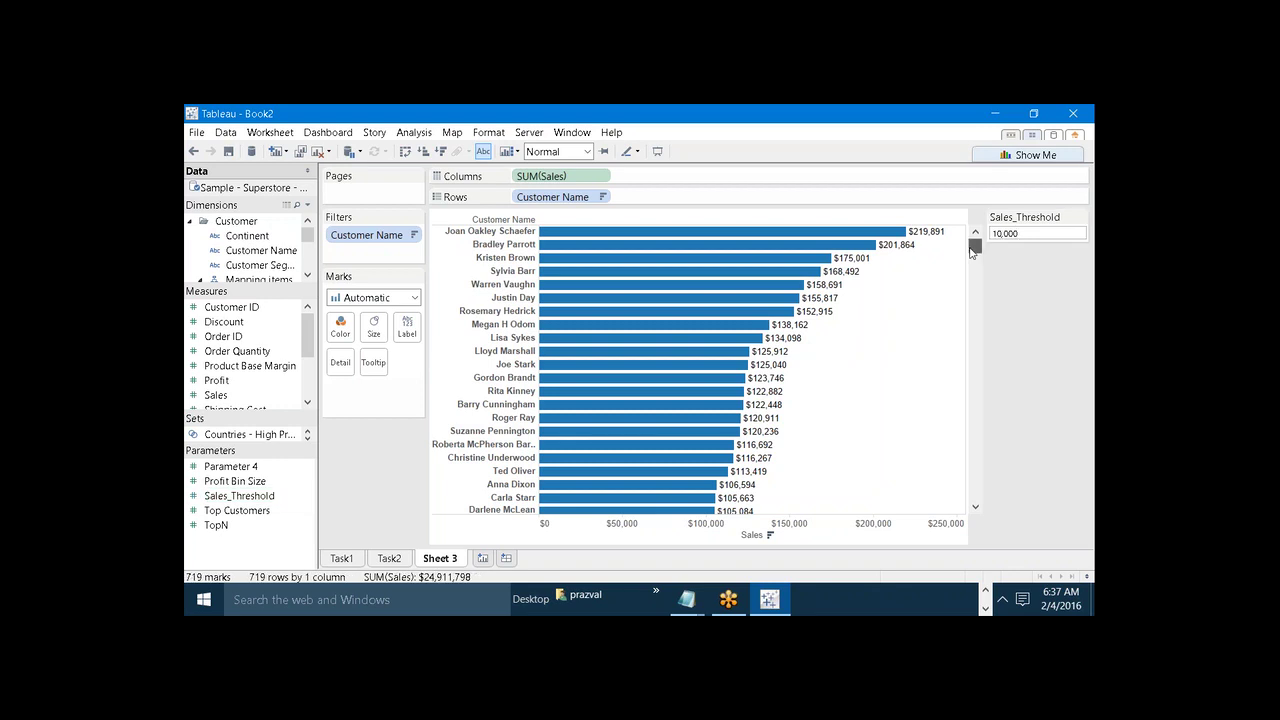
drag(975, 246, 1002, 250)
key(Return)
mouse_move(975, 247)
mouse_down()
mouse_move(1085, 530)
mouse_move(1048, 423)
mouse_move(980, 333)
mouse_move(985, 240)
mouse_up()
Step: Raise the Sales_Threshold parameter to 100000
click(1024, 233)
key(BackSpace)
text(100000)
key(Return)
Step: Set the Sales_Threshold parameter to 150000 and check the lowest remaining customer's sales in the chart
click(1025, 233)
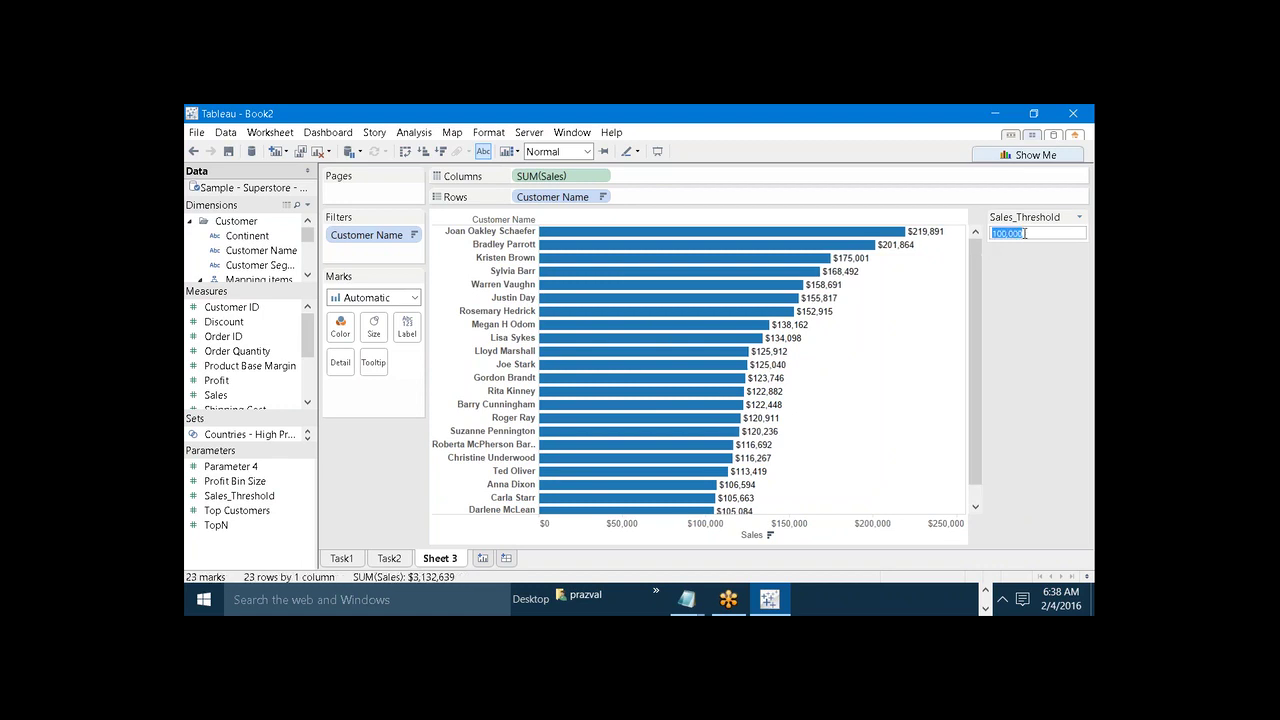
text(150000)
key(Return)
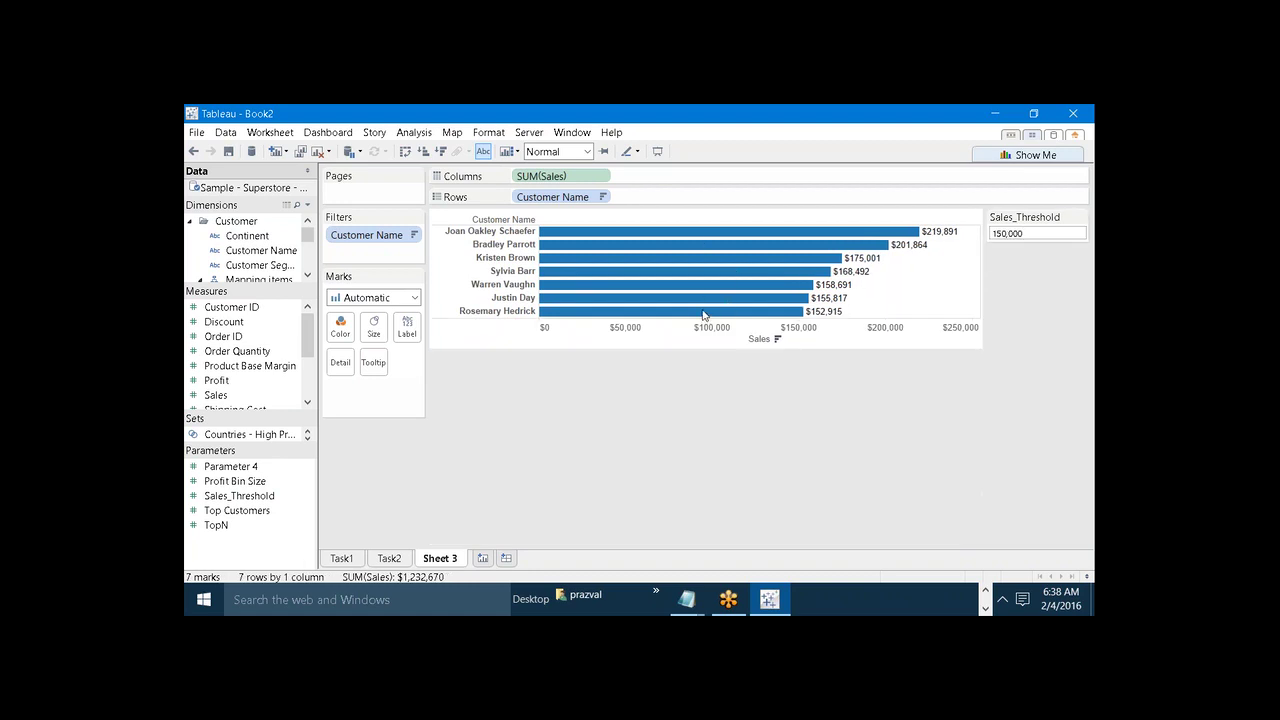
mouse_move(703, 314)
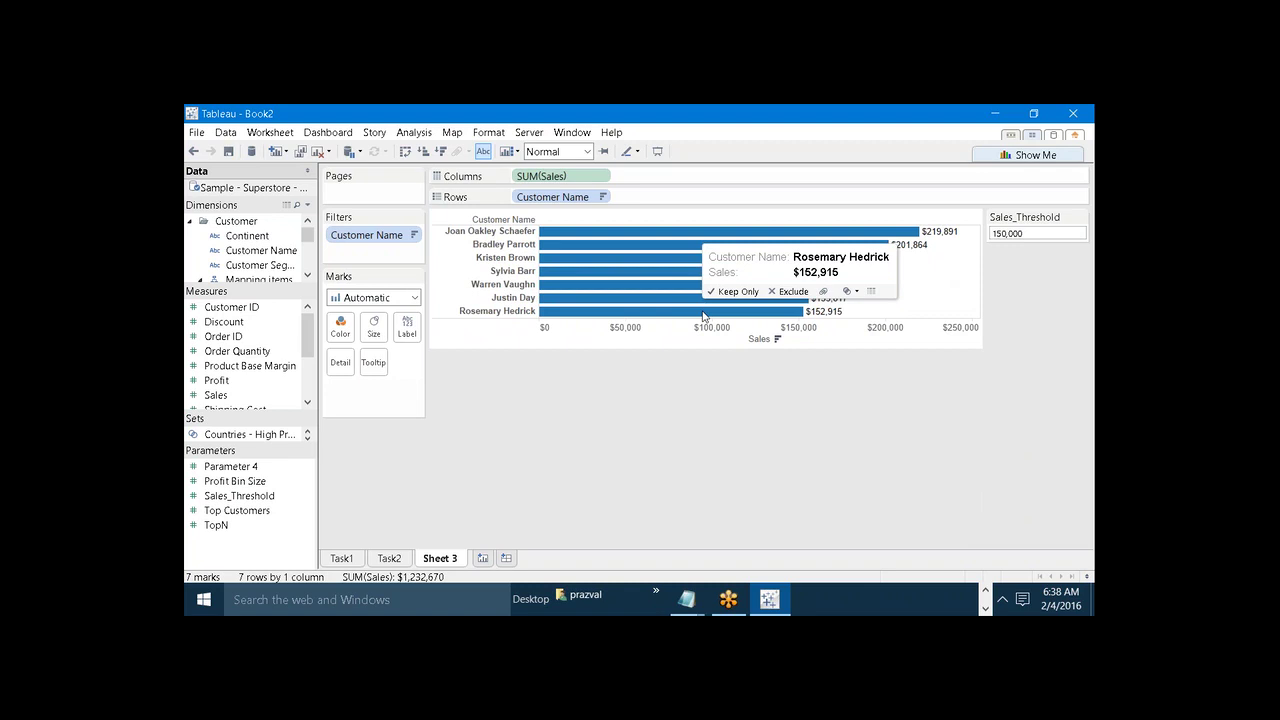
Step: Rename Sheet 3 as Task3
right_click(443, 559)
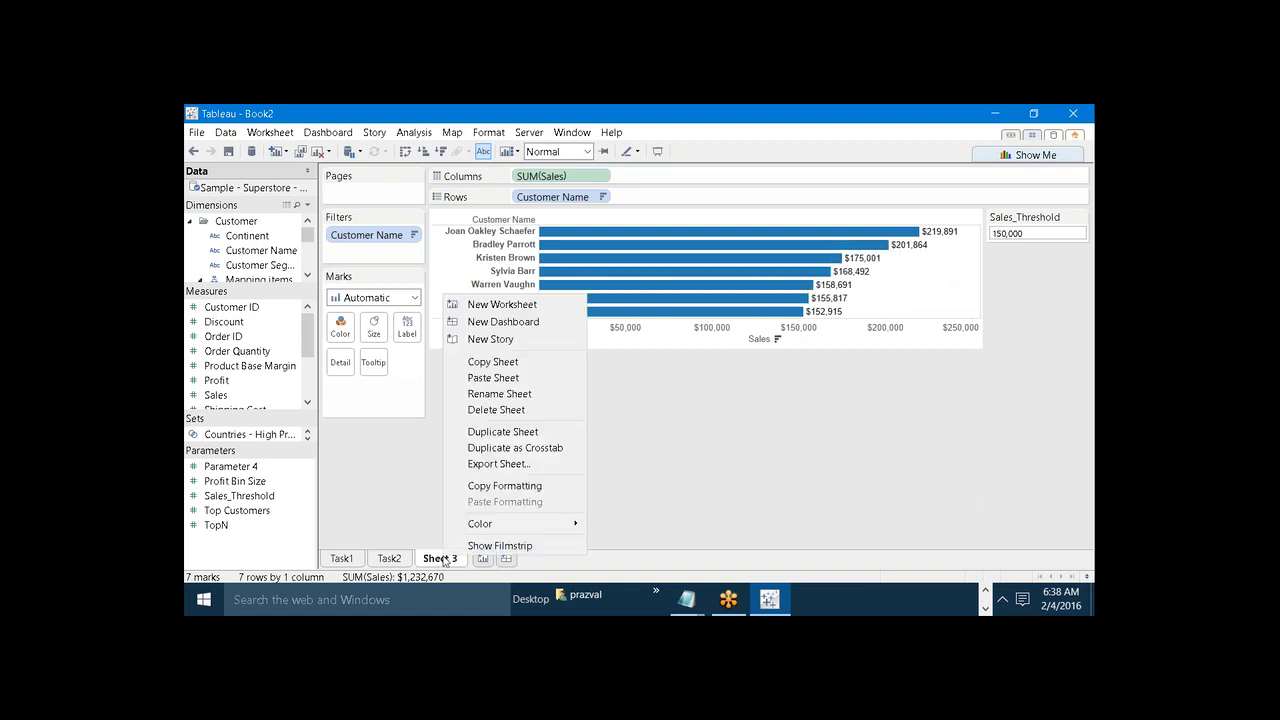
click(519, 396)
text(T)
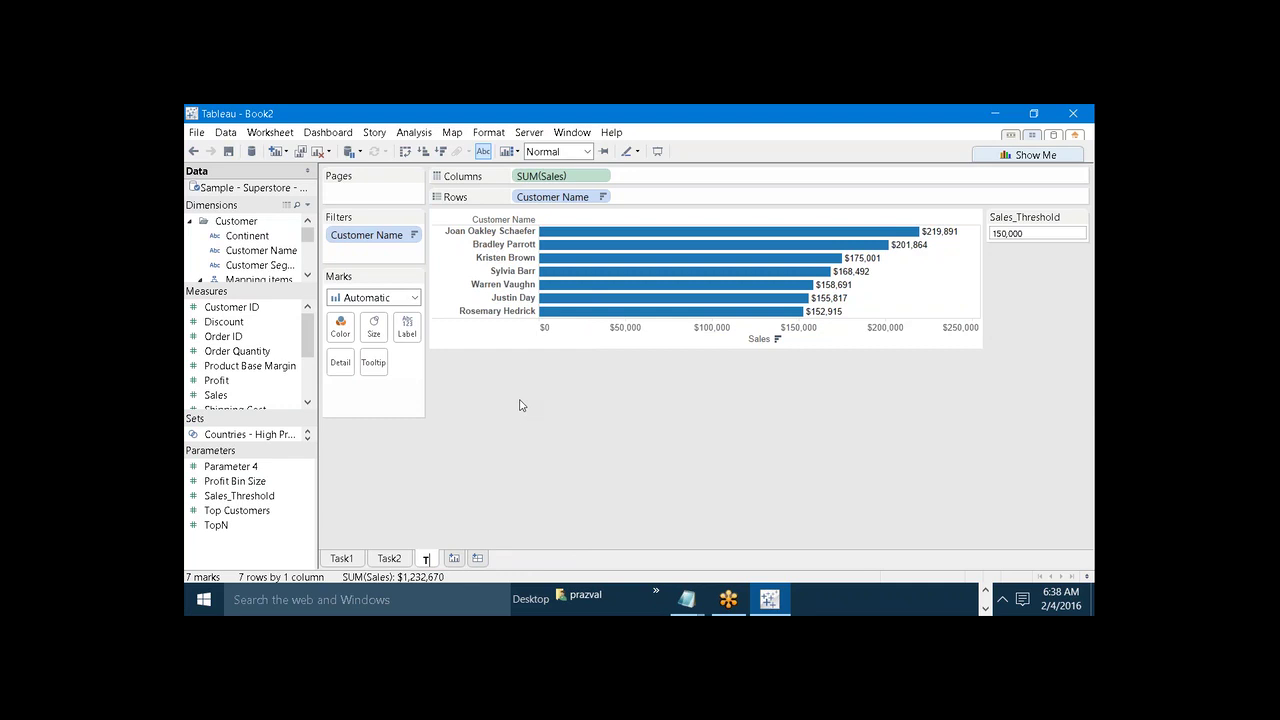
text(ask3)
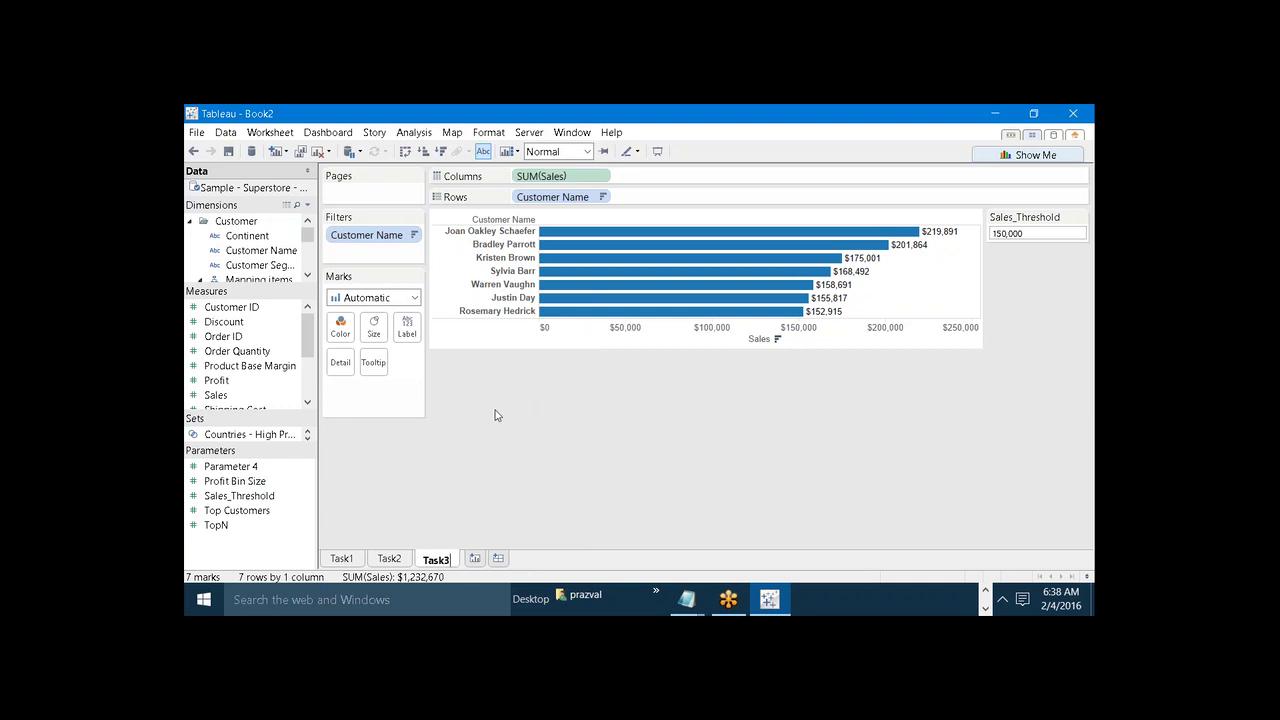
Step: Review the condition formula of the Customer Name filter on the Task3 sheet and close the filter settings without changes
right_click(364, 240)
click(378, 249)
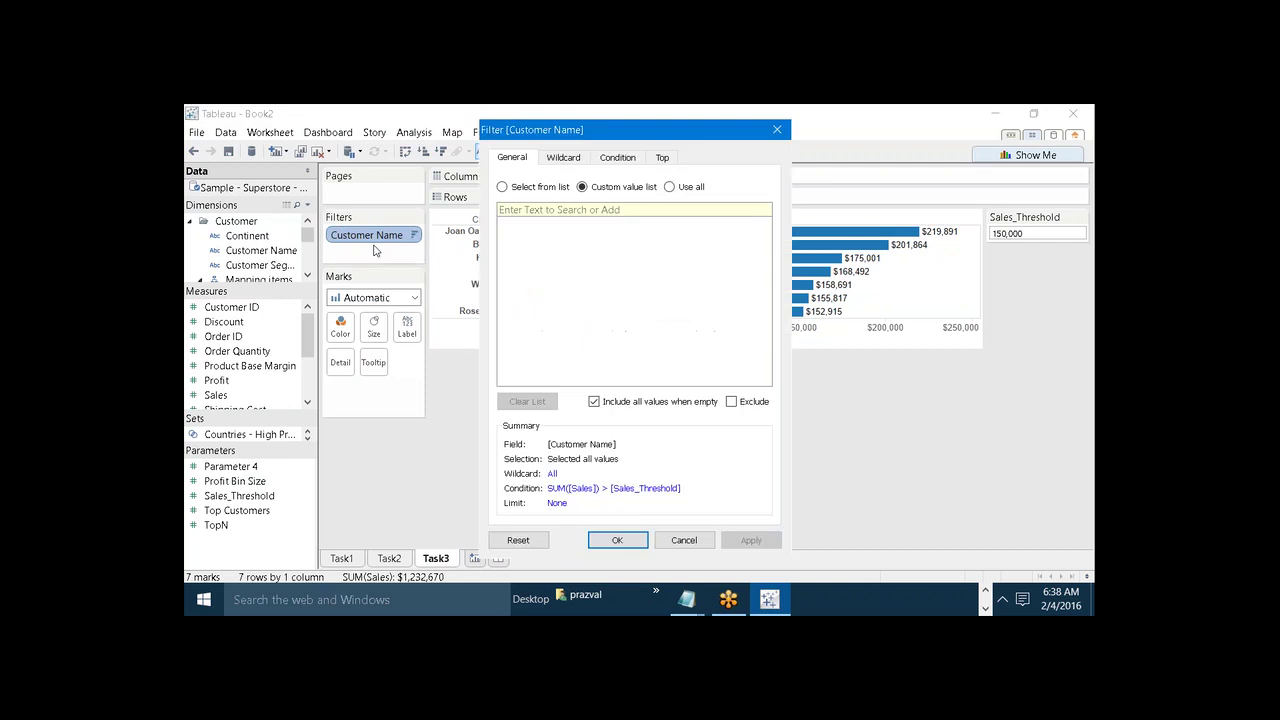
click(617, 157)
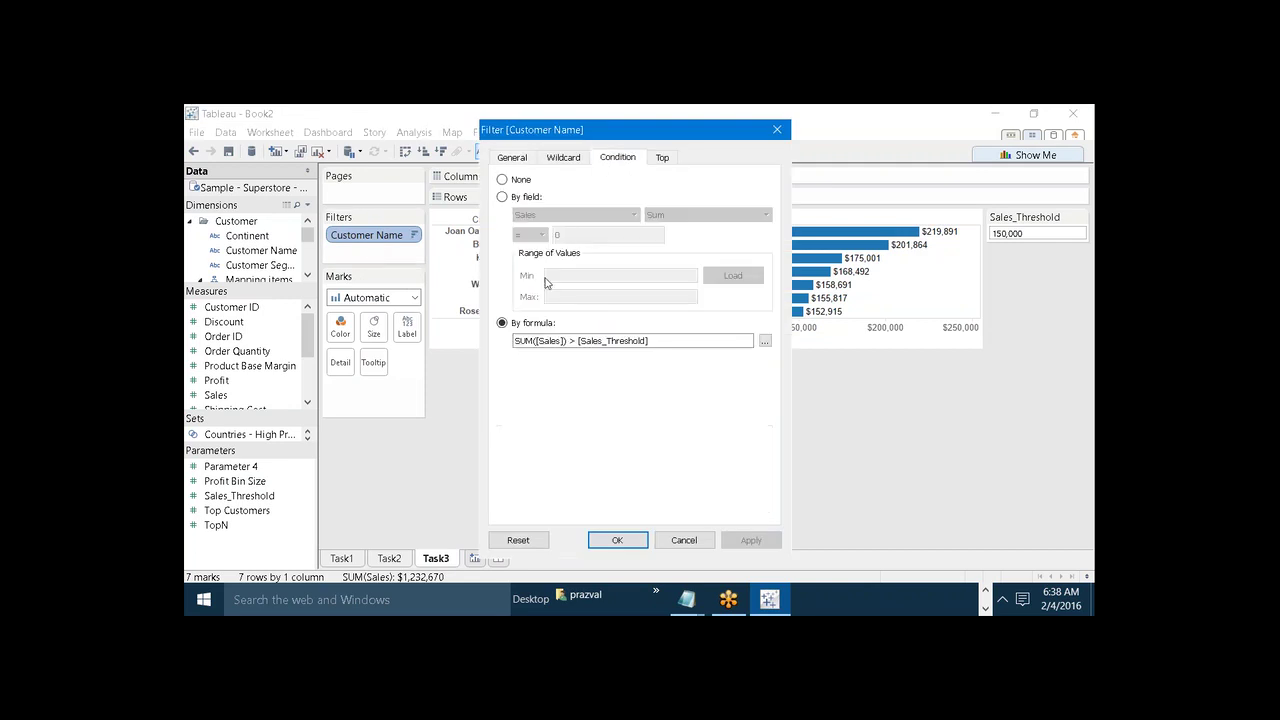
click(502, 323)
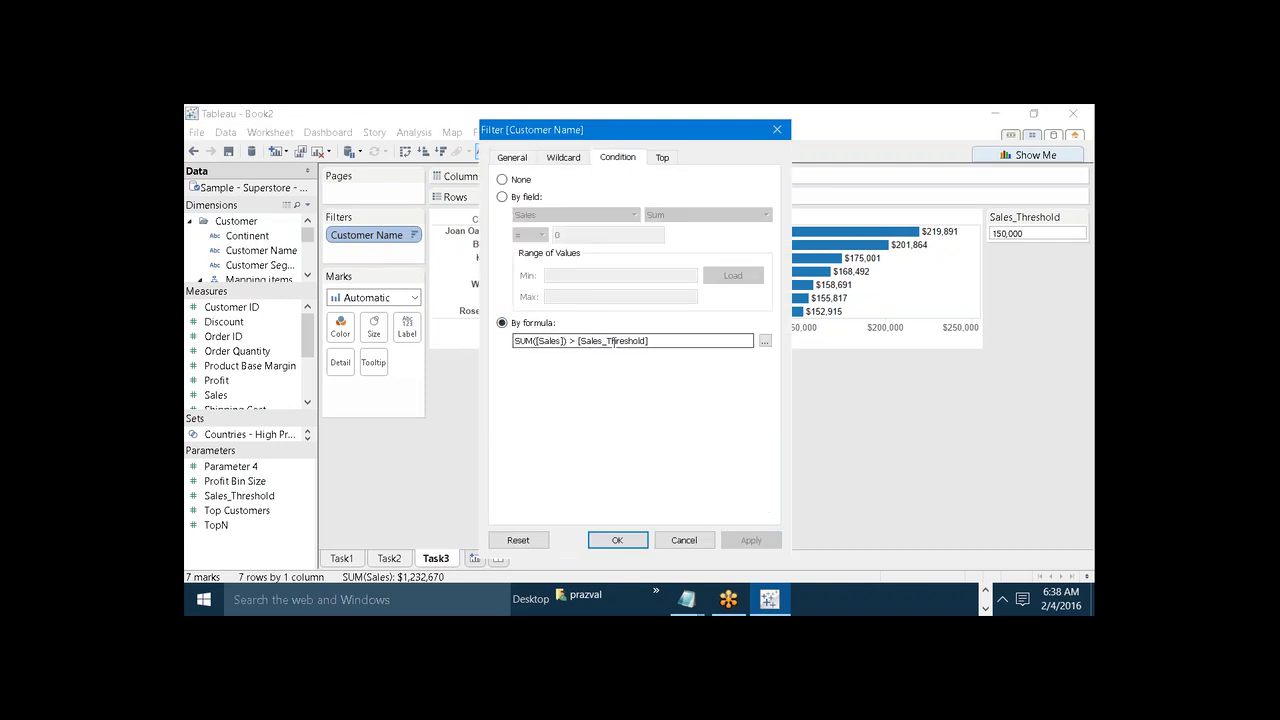
click(697, 545)
Step: Launch Tableau 9.0 from the desktop and connect to the saved Sample - Superstore data source
click(1000, 114)
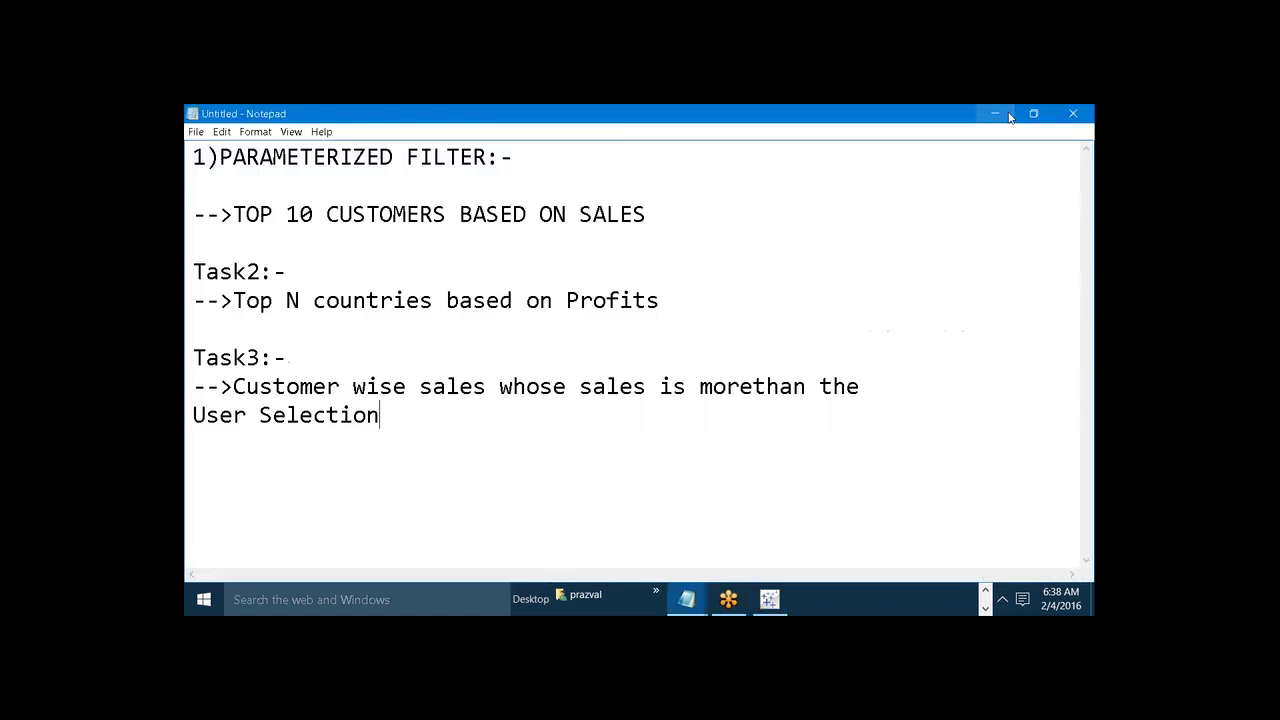
click(1005, 115)
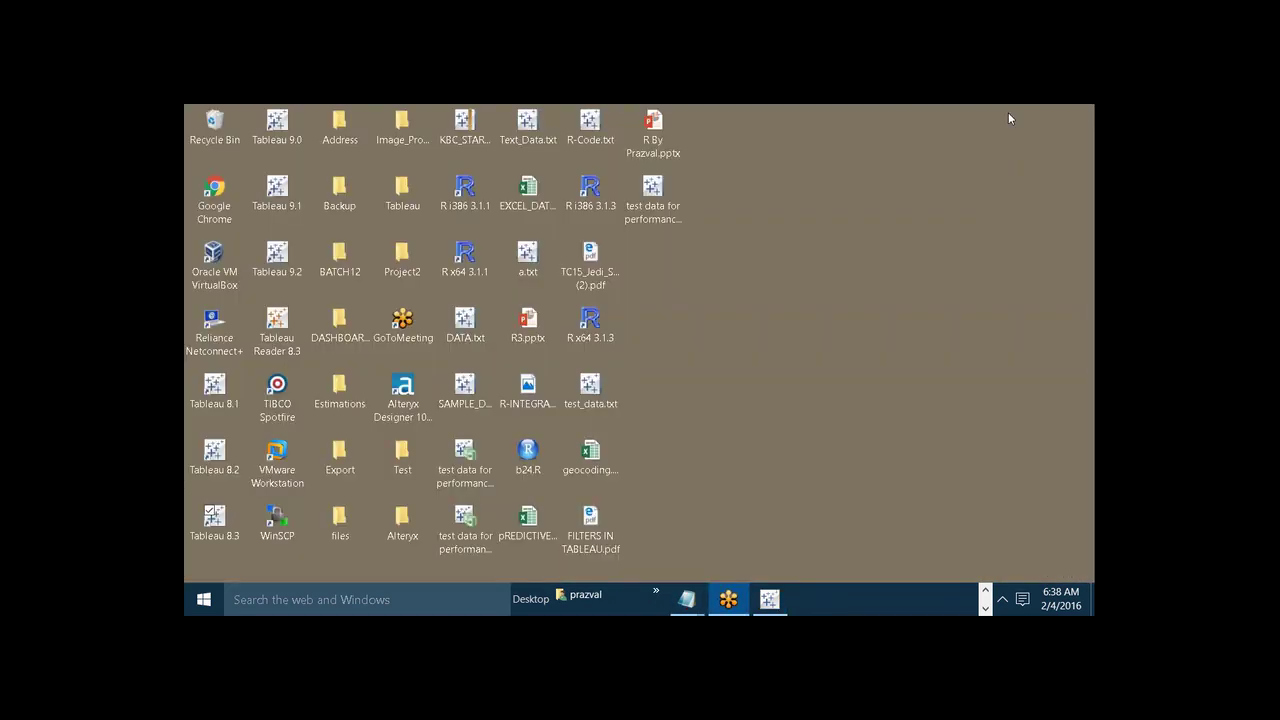
click(284, 124)
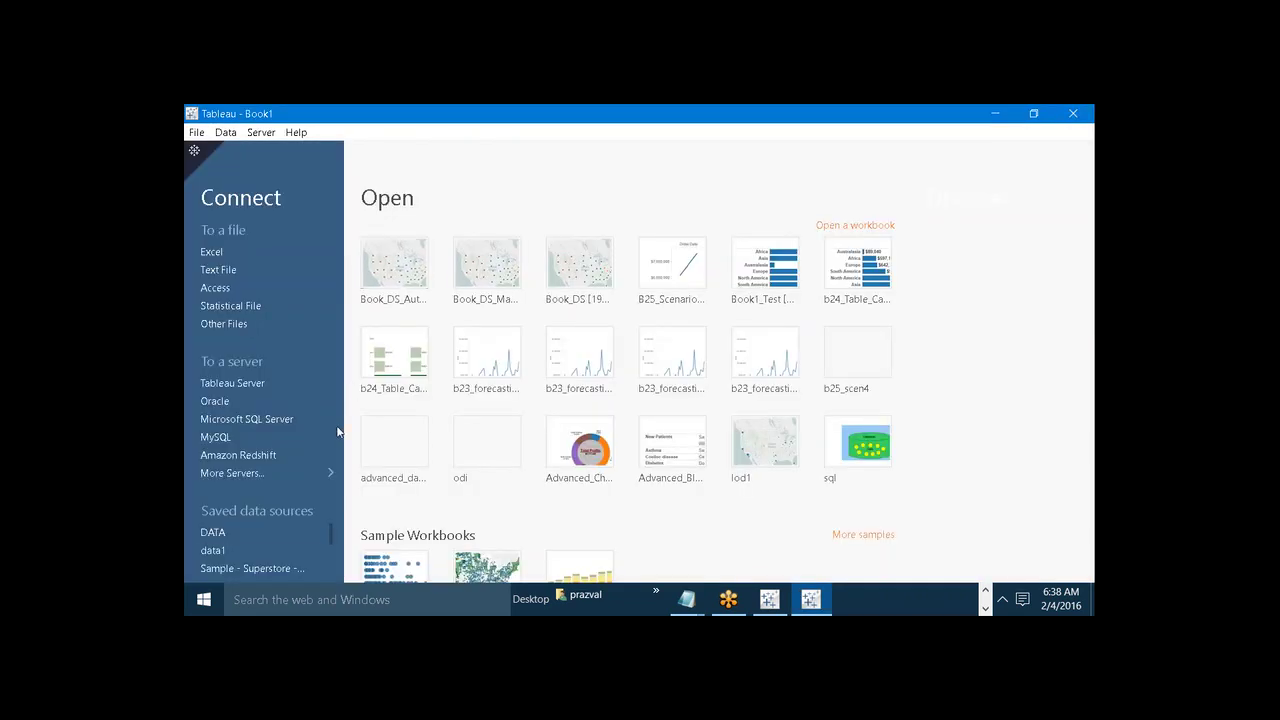
click(282, 569)
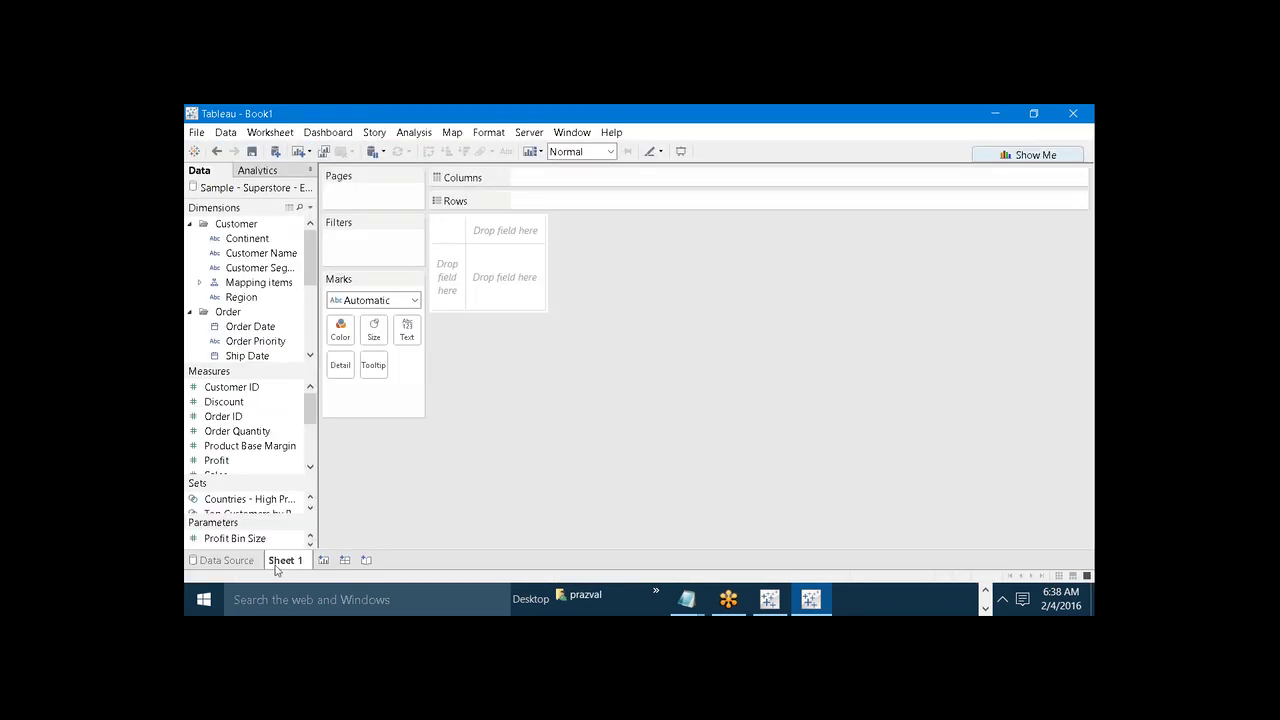
Step: Start a Customer Name filter on Sheet 1 with its condition set by formula
drag(258, 254, 362, 245)
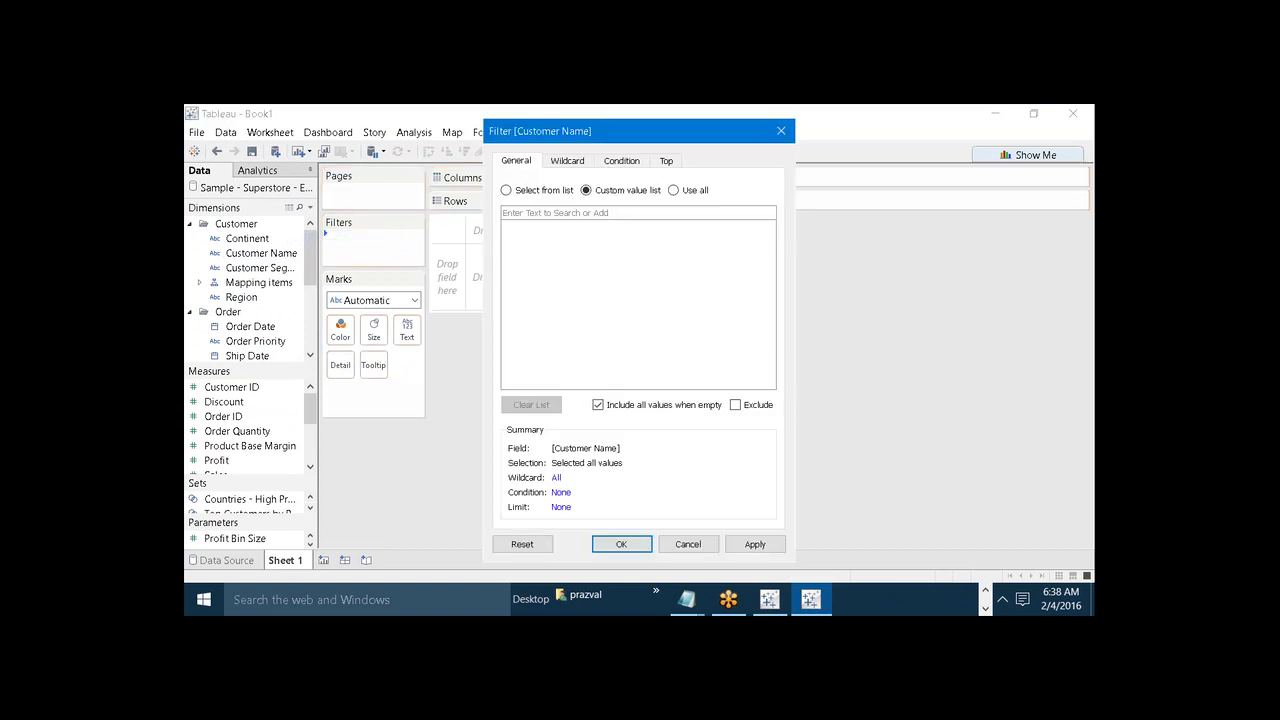
click(631, 167)
click(506, 330)
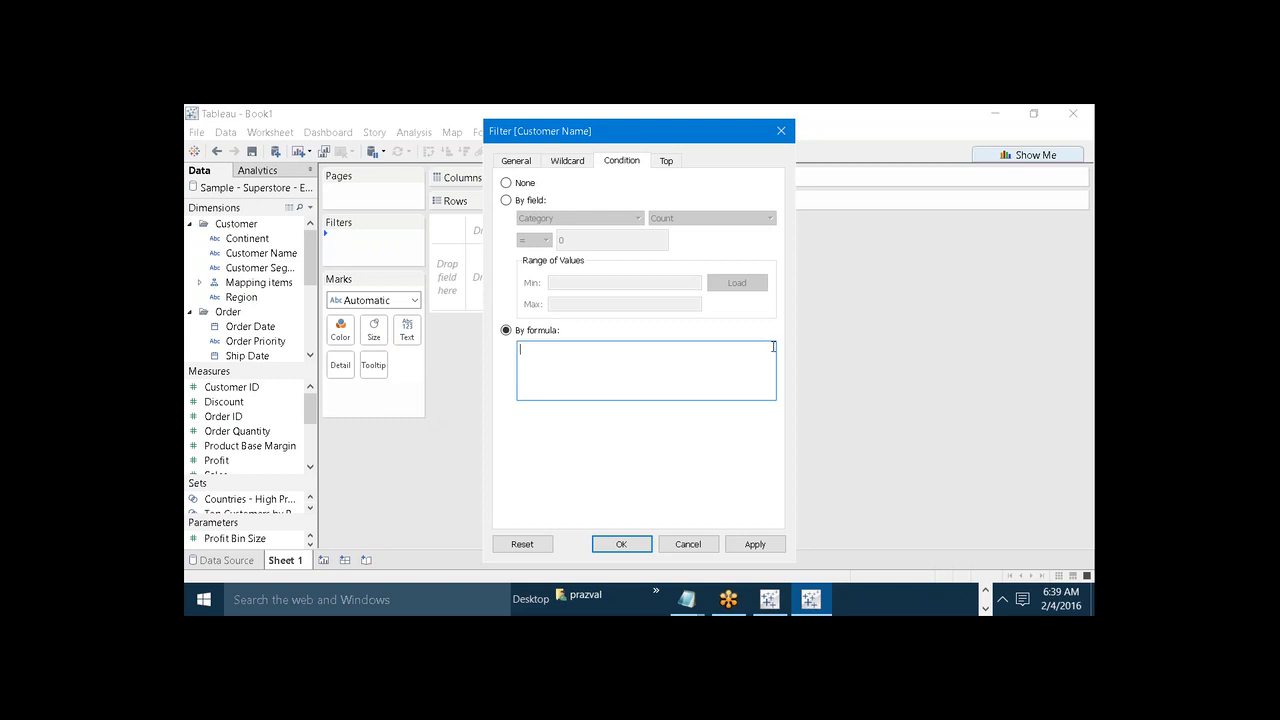
Step: In Book2, examine the Customer Name filter's condition formula in the Calculated Field editor and leave it without changes
mouse_move(769, 600)
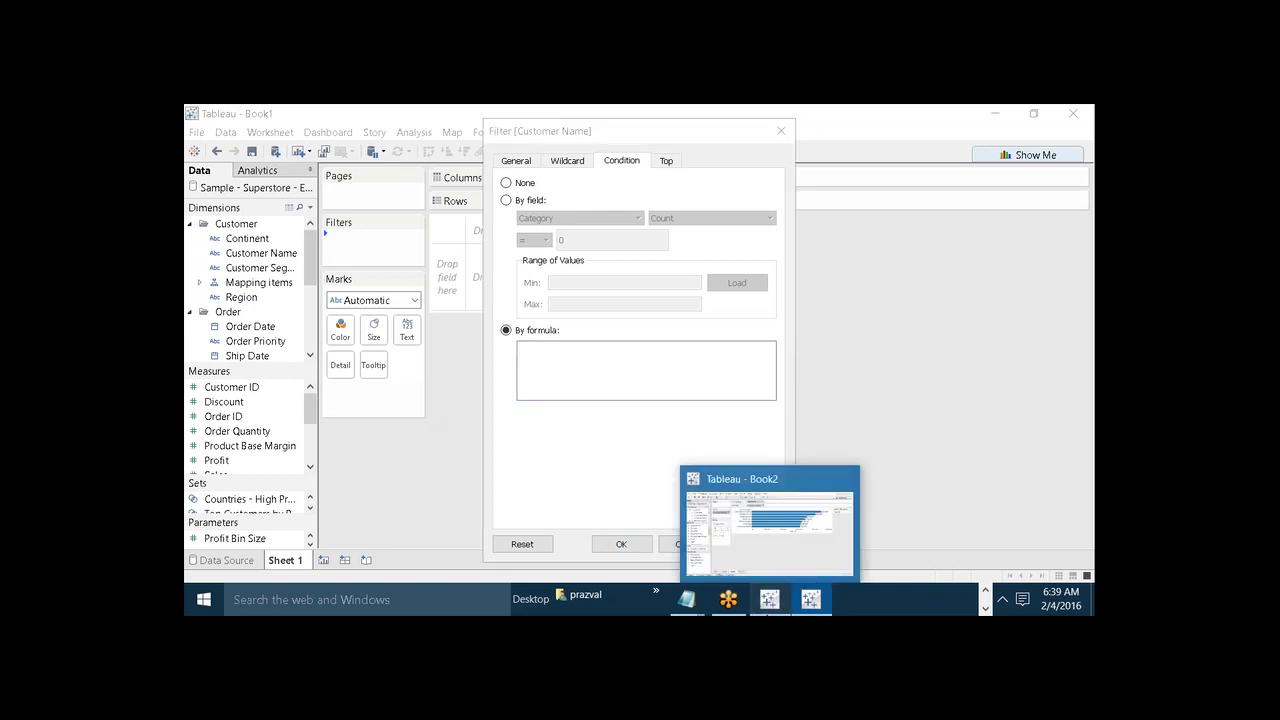
click(769, 525)
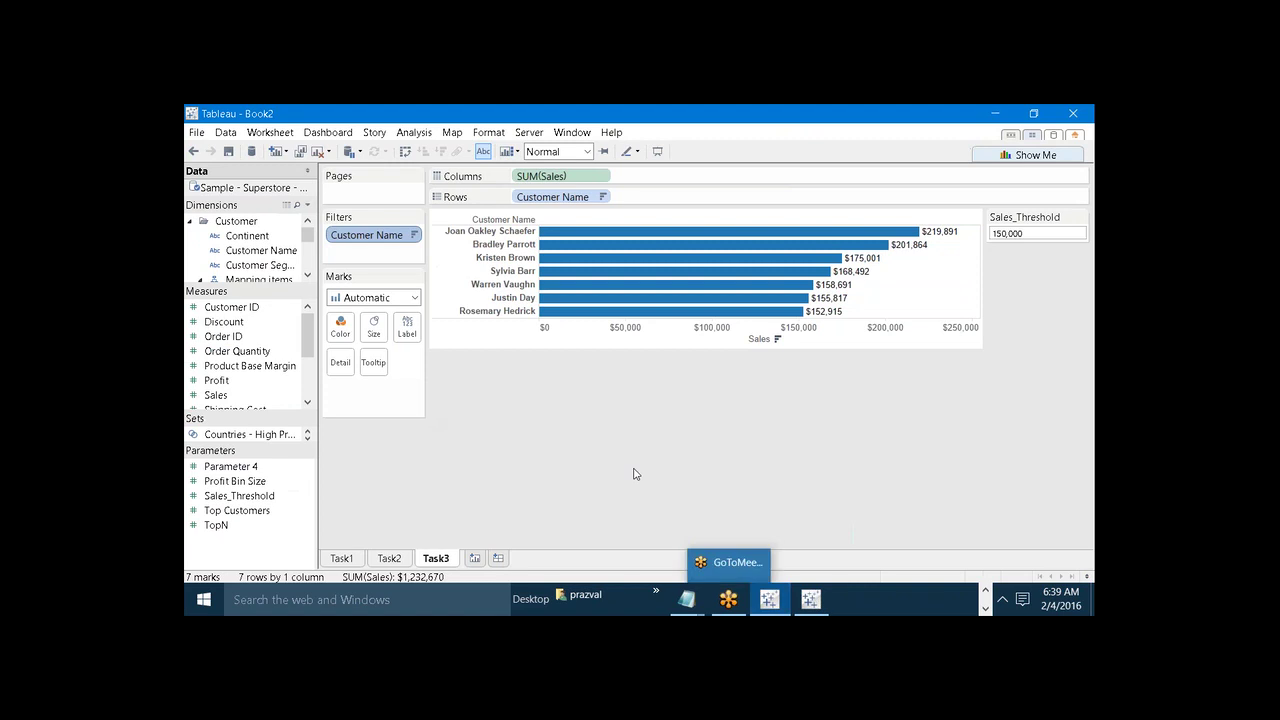
right_click(398, 242)
click(417, 248)
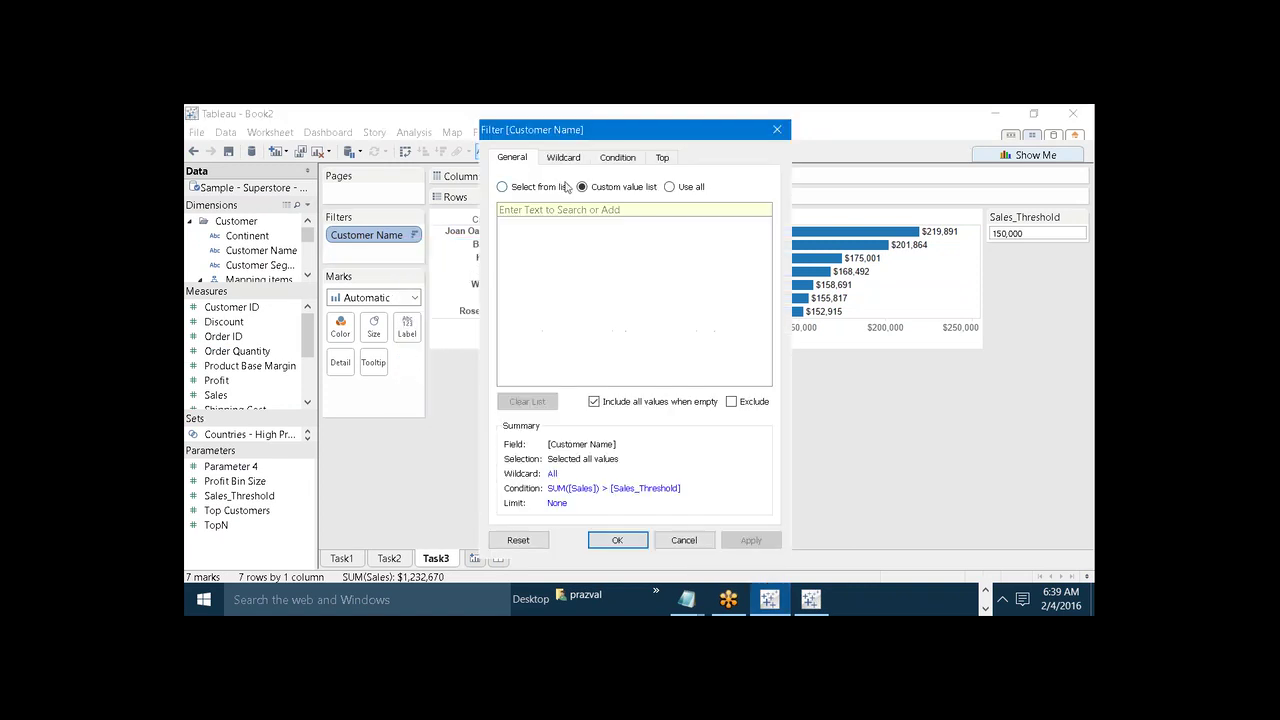
click(614, 158)
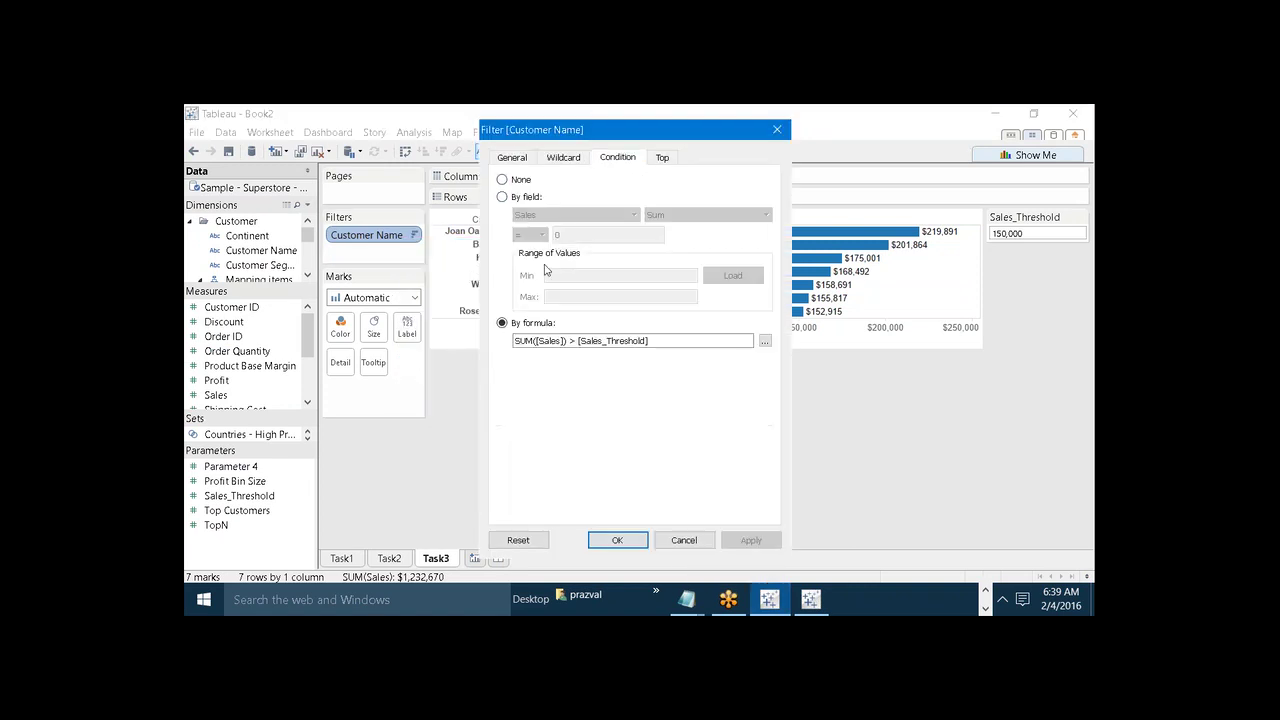
click(765, 341)
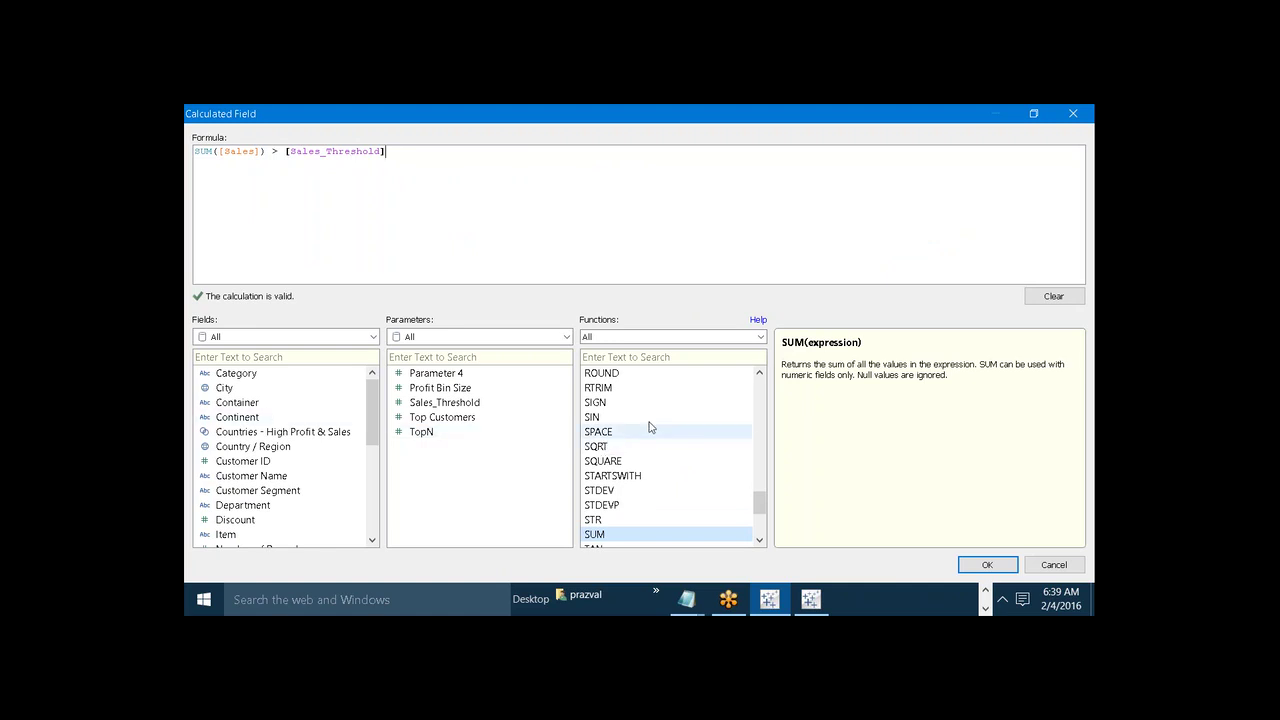
click(1054, 564)
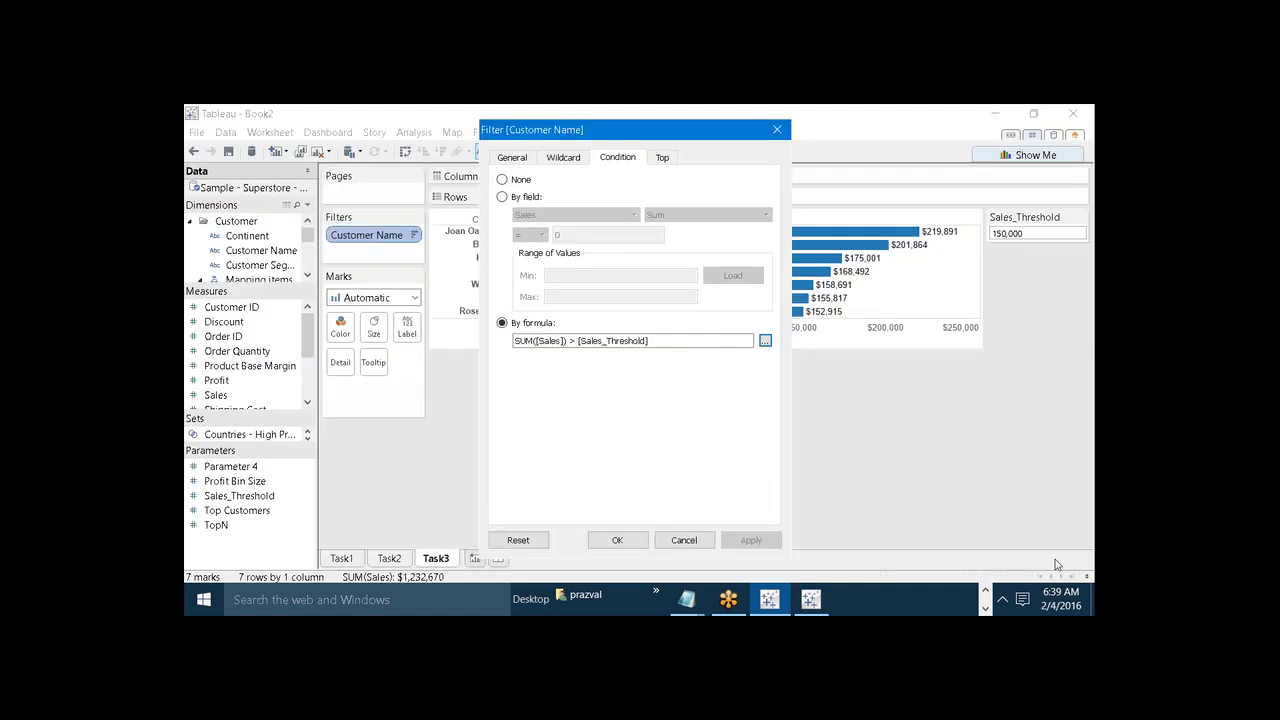
Step: Return to Book1, try entering sum(S as the Customer Name filter's condition formula, and cancel the filter
click(810, 599)
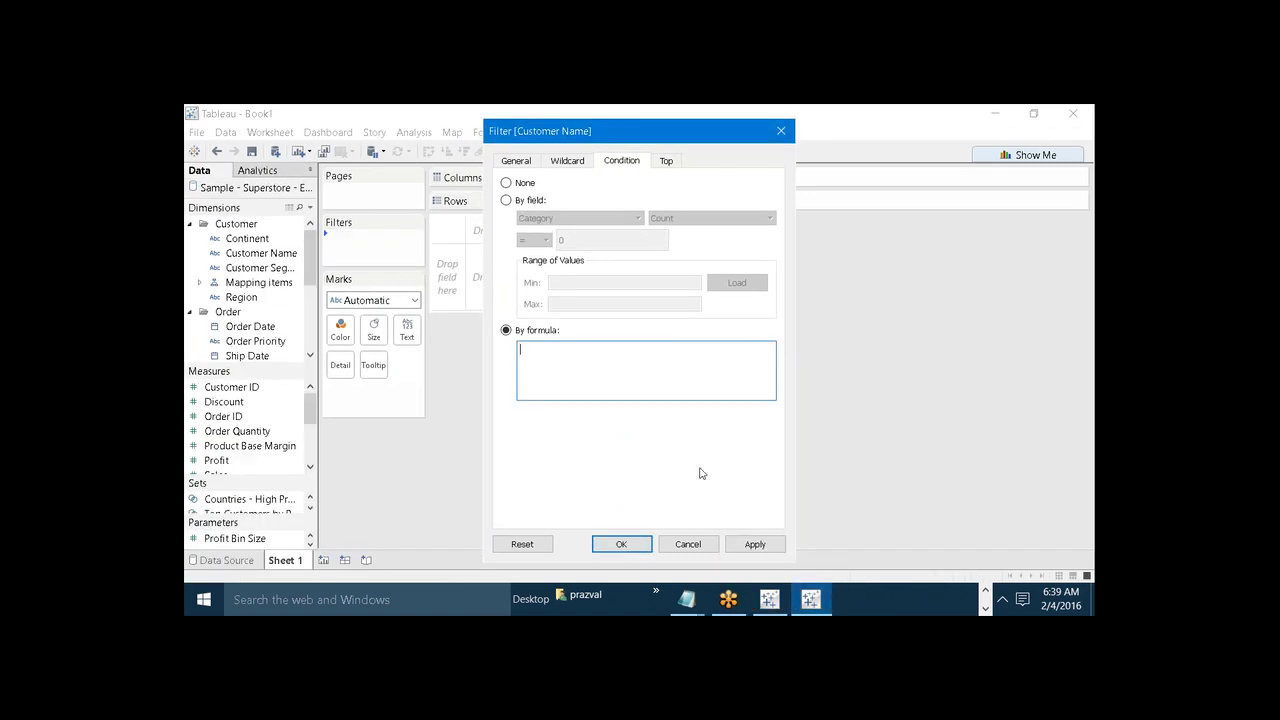
text(sum(S)
mouse_move(771, 597)
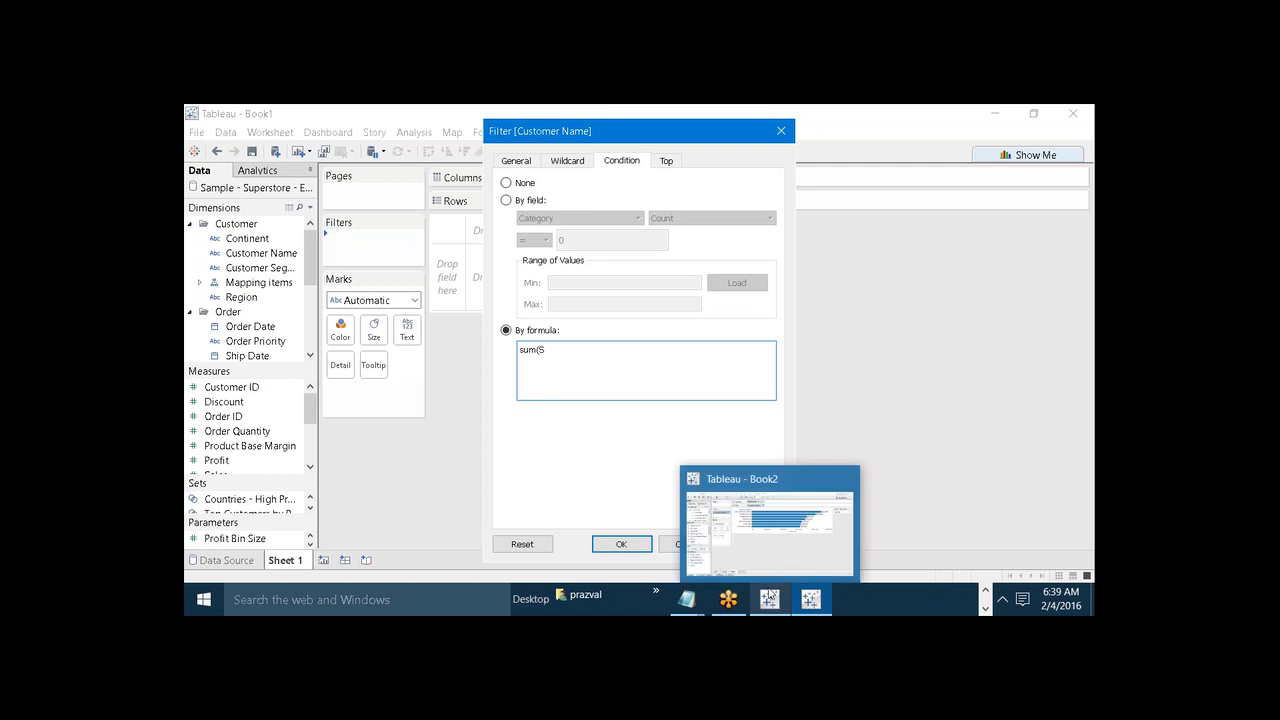
click(863, 358)
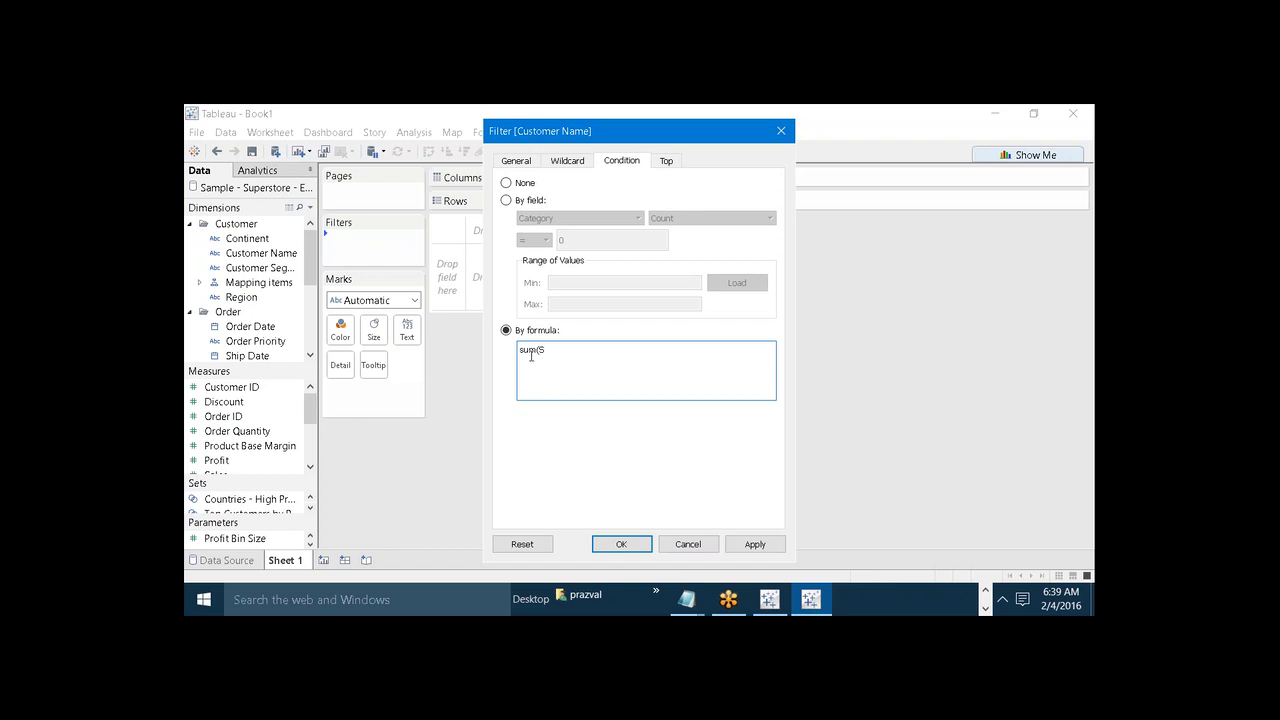
click(688, 544)
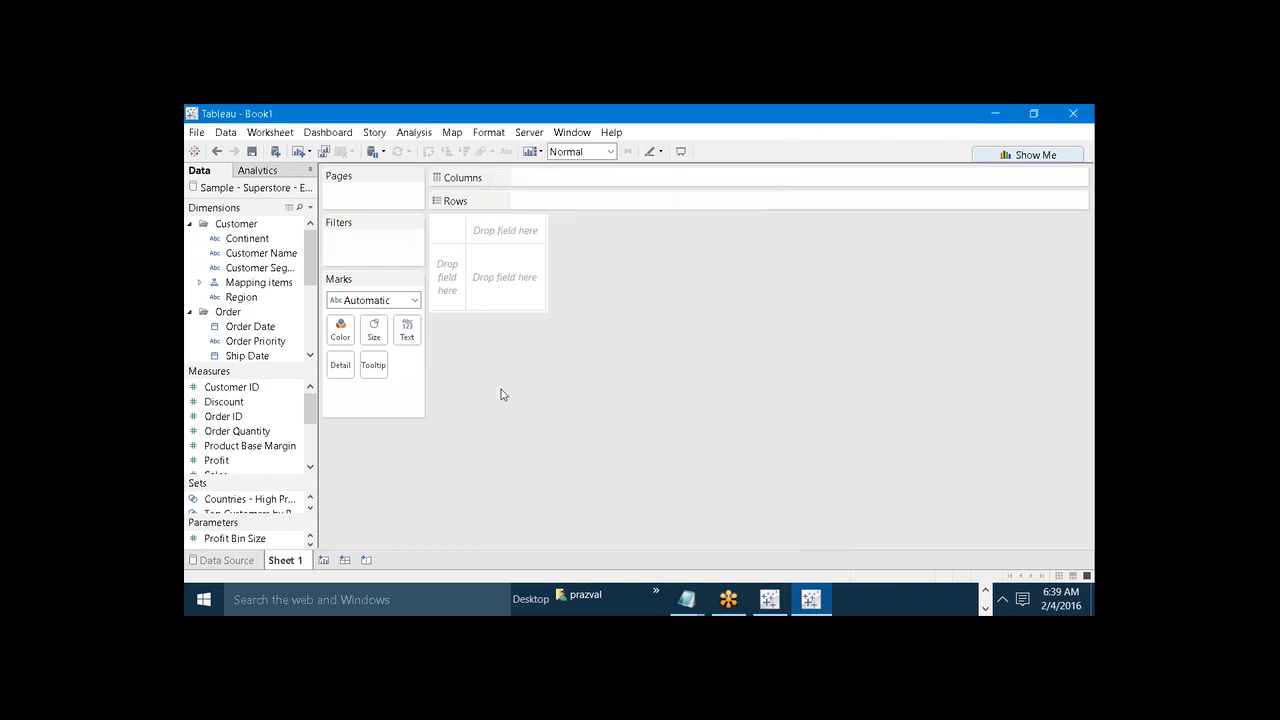
Step: Start a calculated field in Book1 with the formula SUM([Sales]), replacing the mistakenly inserted SCRIPT_BOOL function
click(310, 207)
click(306, 223)
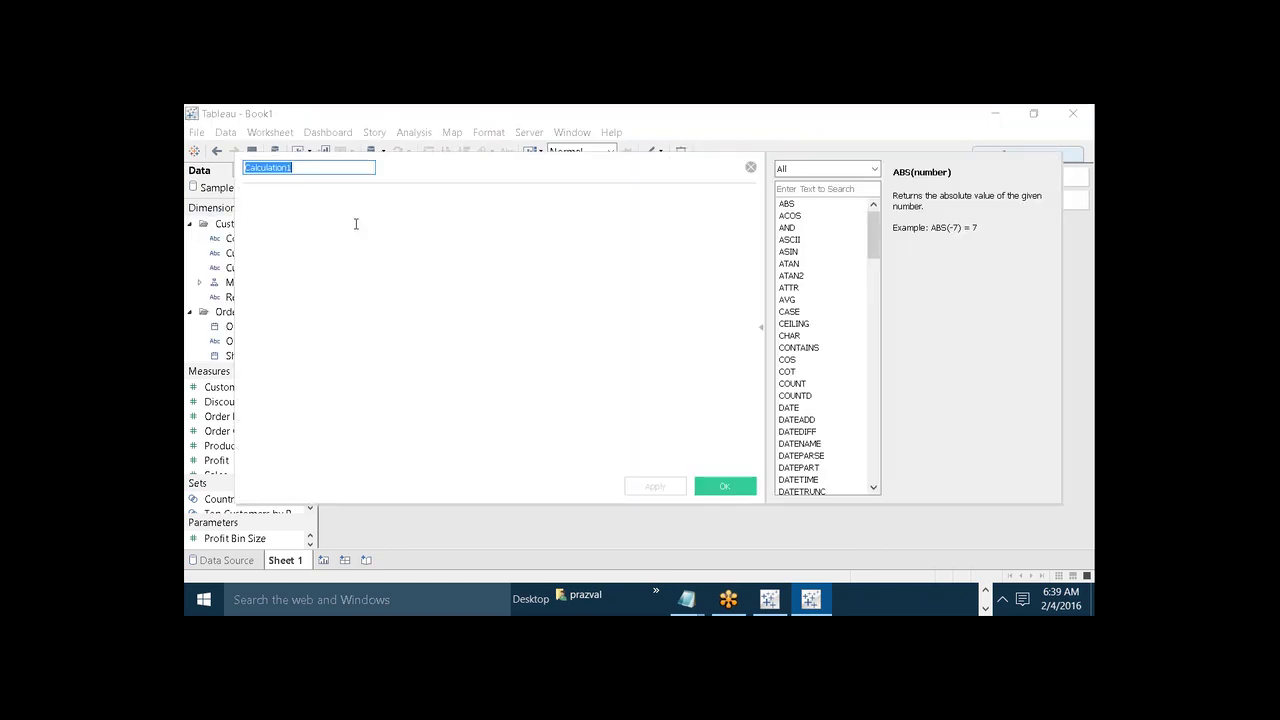
text(SUM)
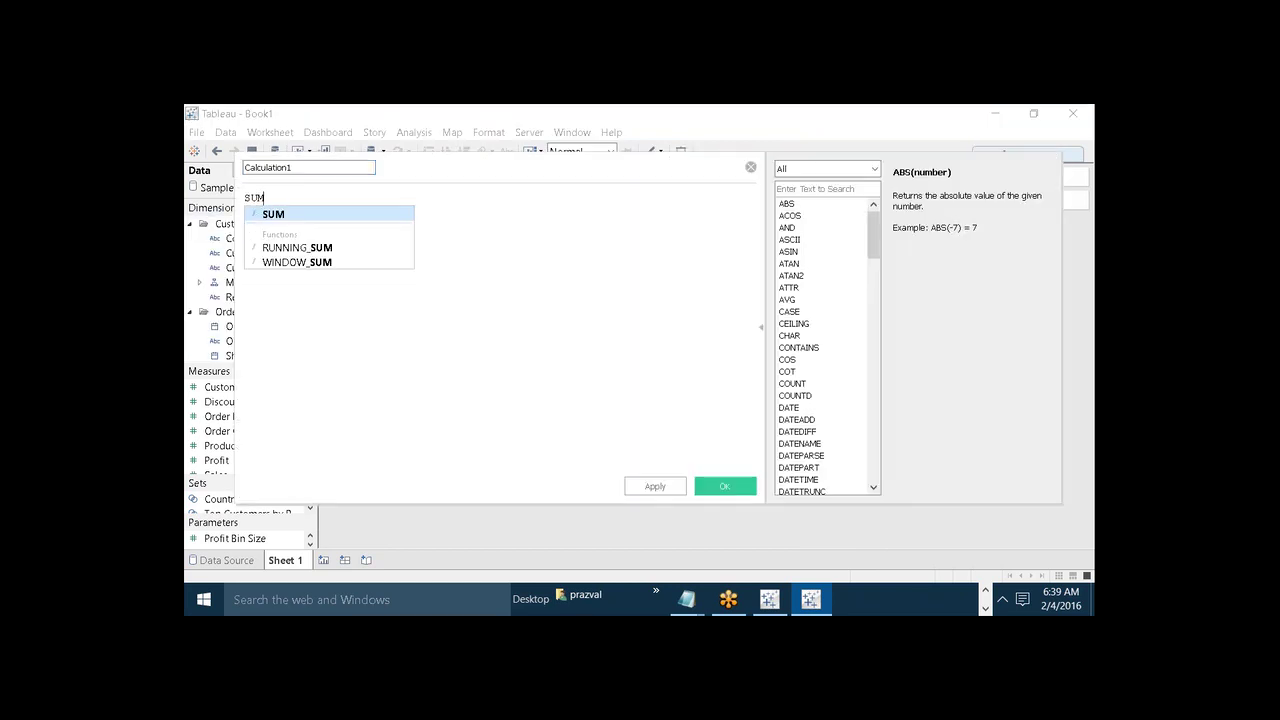
text((S)
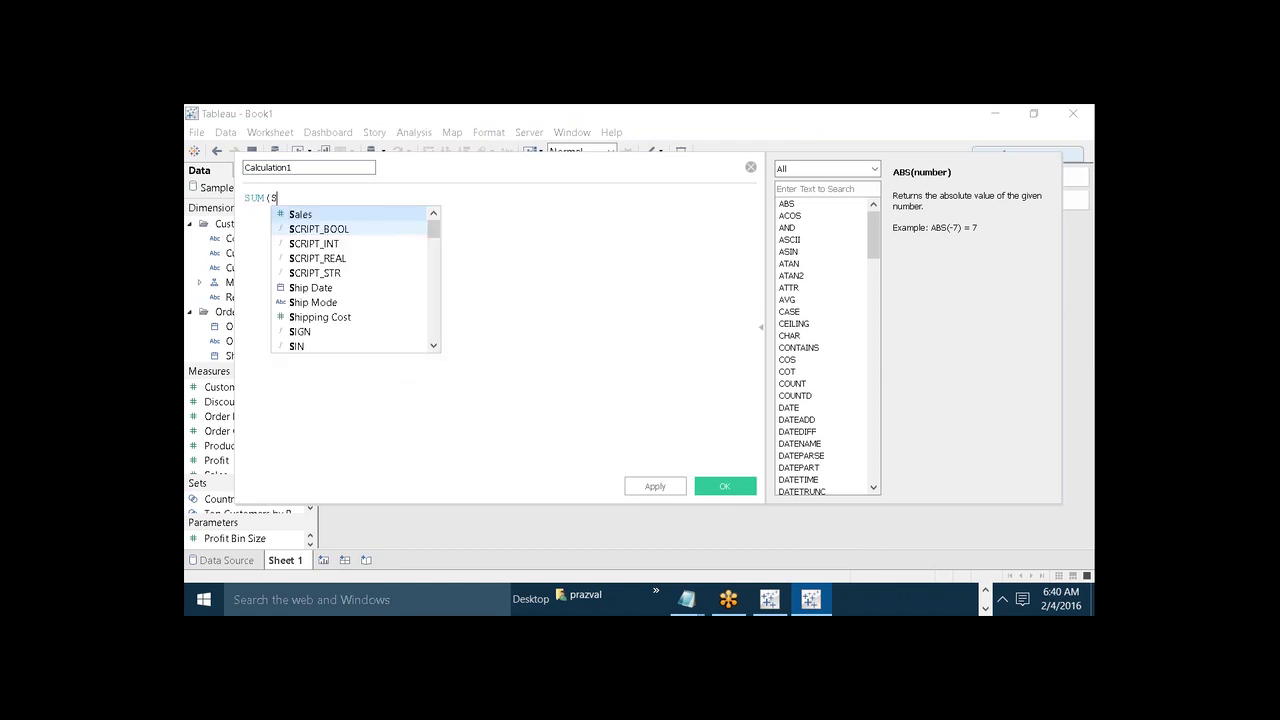
double_click(348, 228)
key(BackSpace)
key(BackSpace)
key(BackSpace)
key(BackSpace)
key(BackSpace)
key(BackSpace)
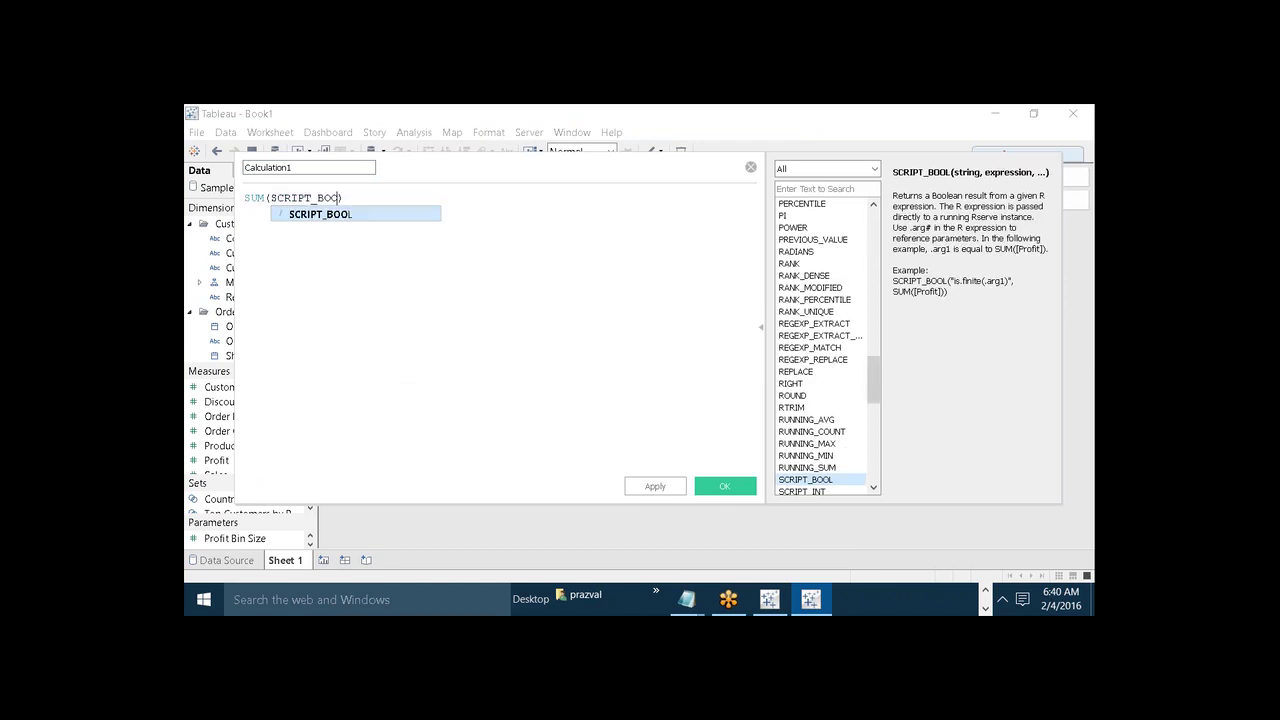
key(BackSpace)
key(BackSpace)
key(BackSpace)
key(BackSpace)
key(BackSpace)
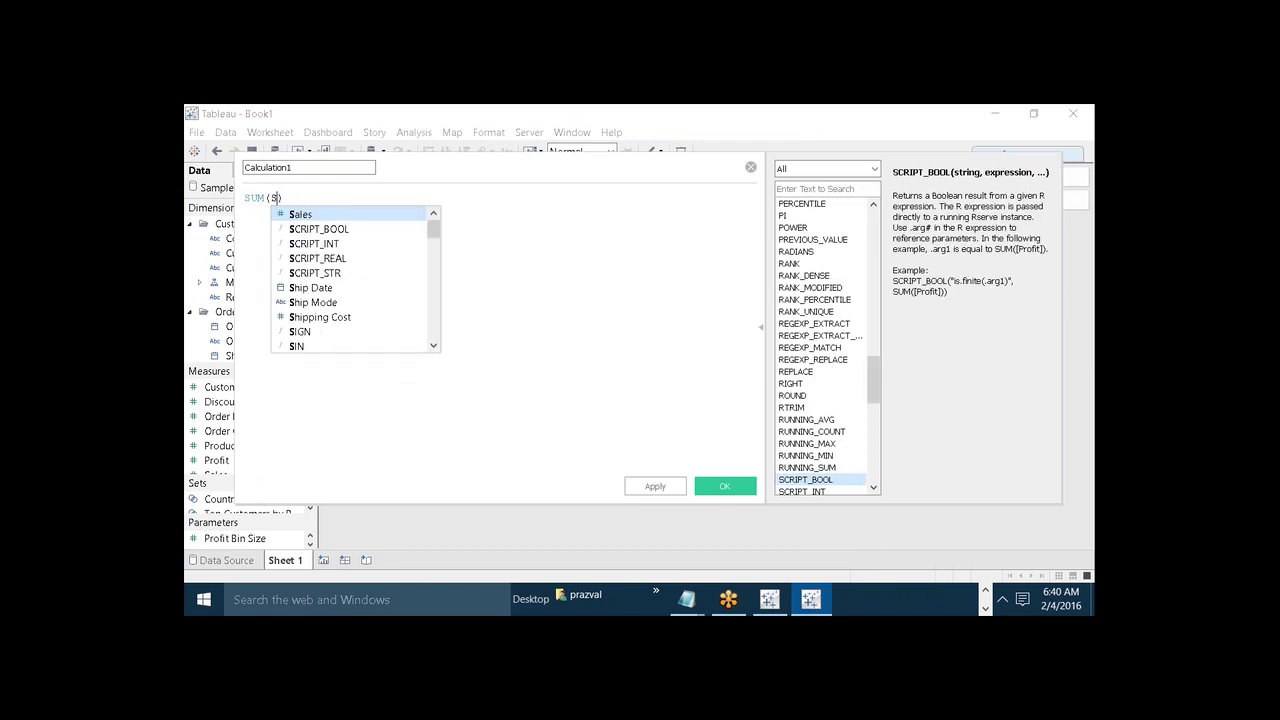
key(Return)
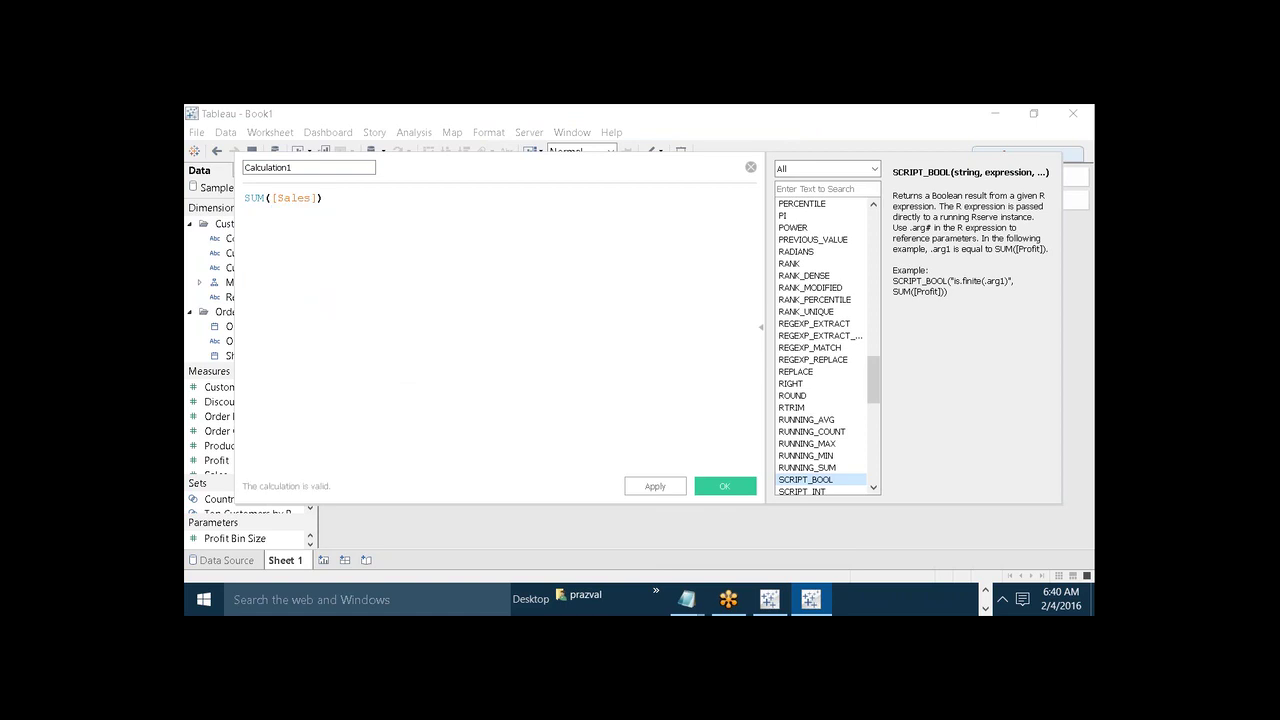
Step: Extend the calculation with >SALES_THRESHOLD and close the calculated field editor without saving
text(>SAL)
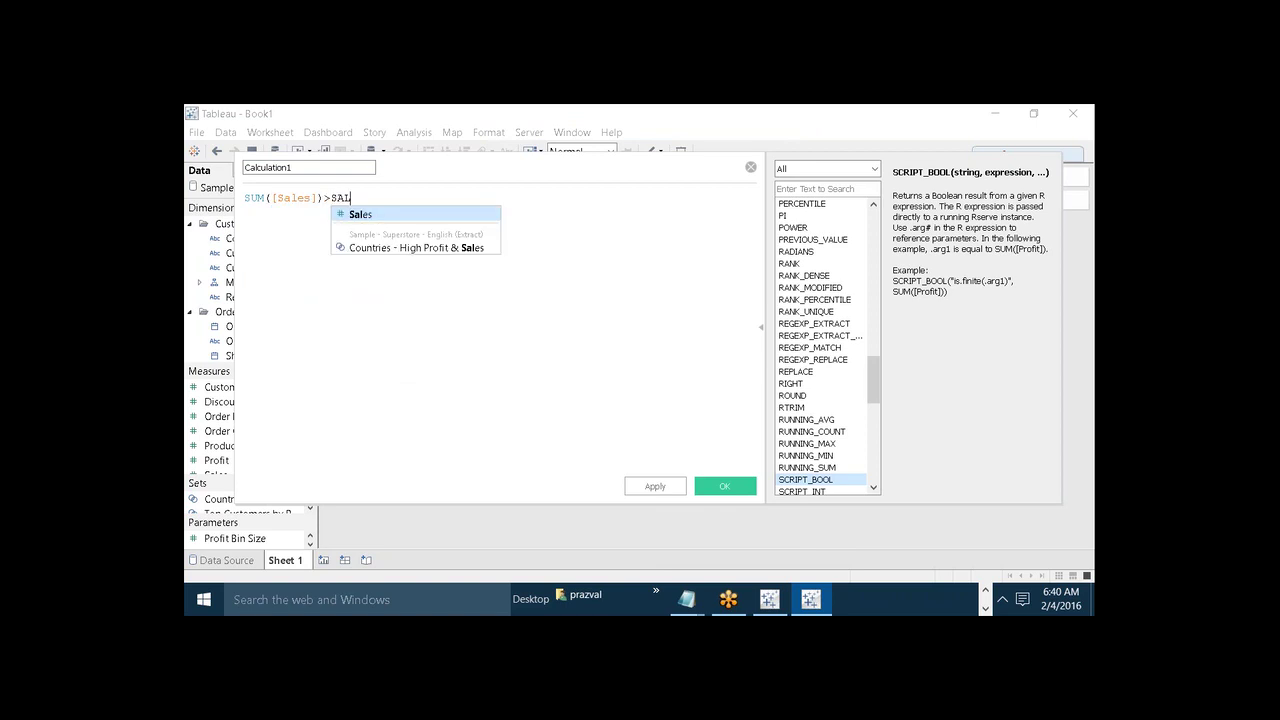
text(ES)
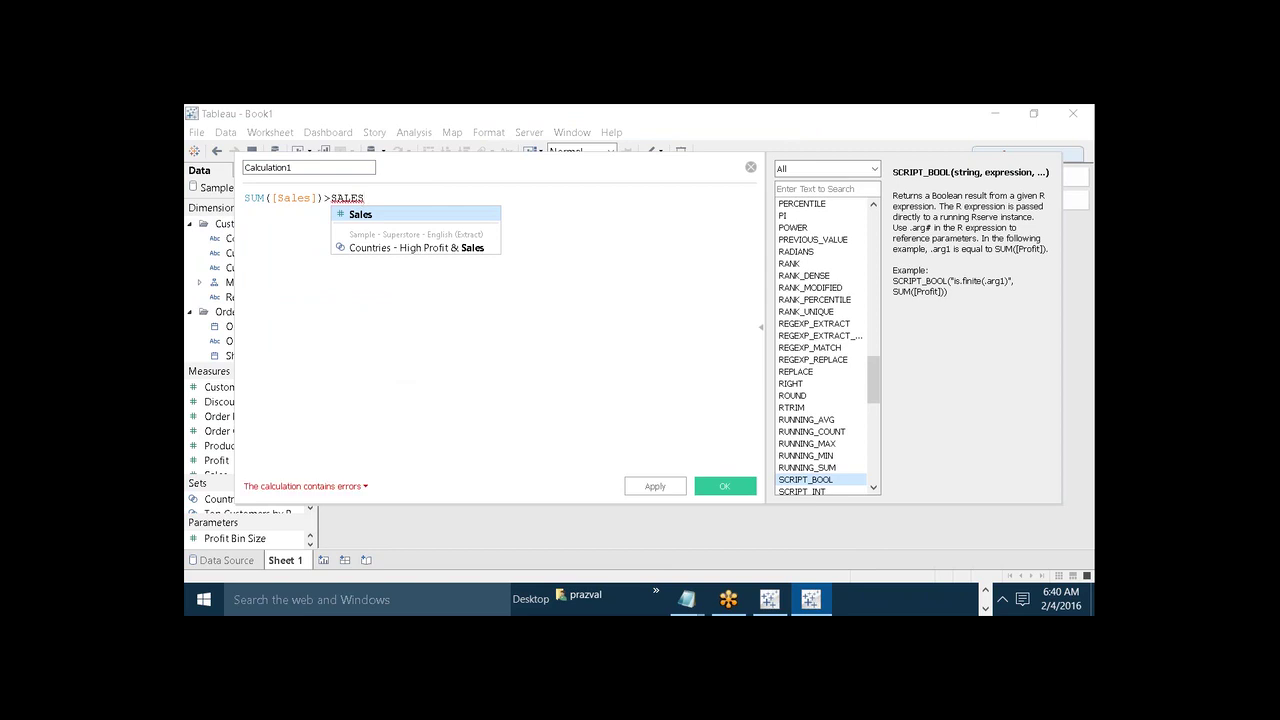
text(_THRES)
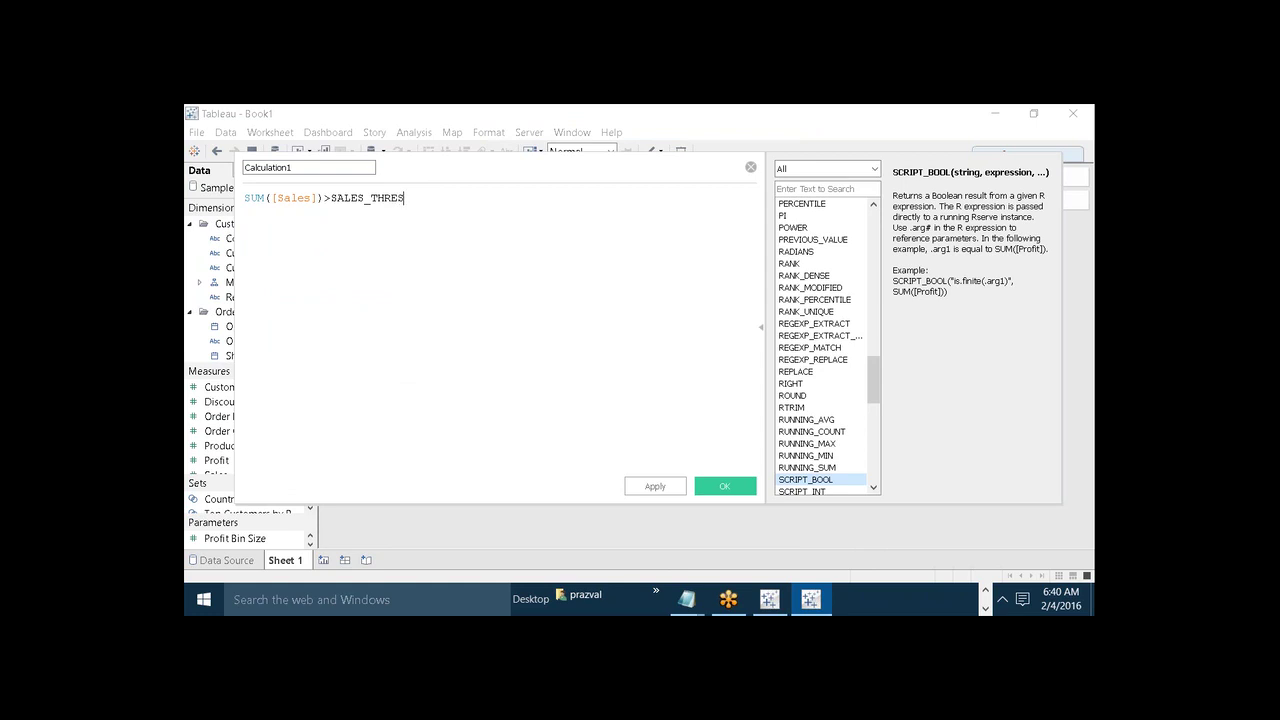
text(HOLD)
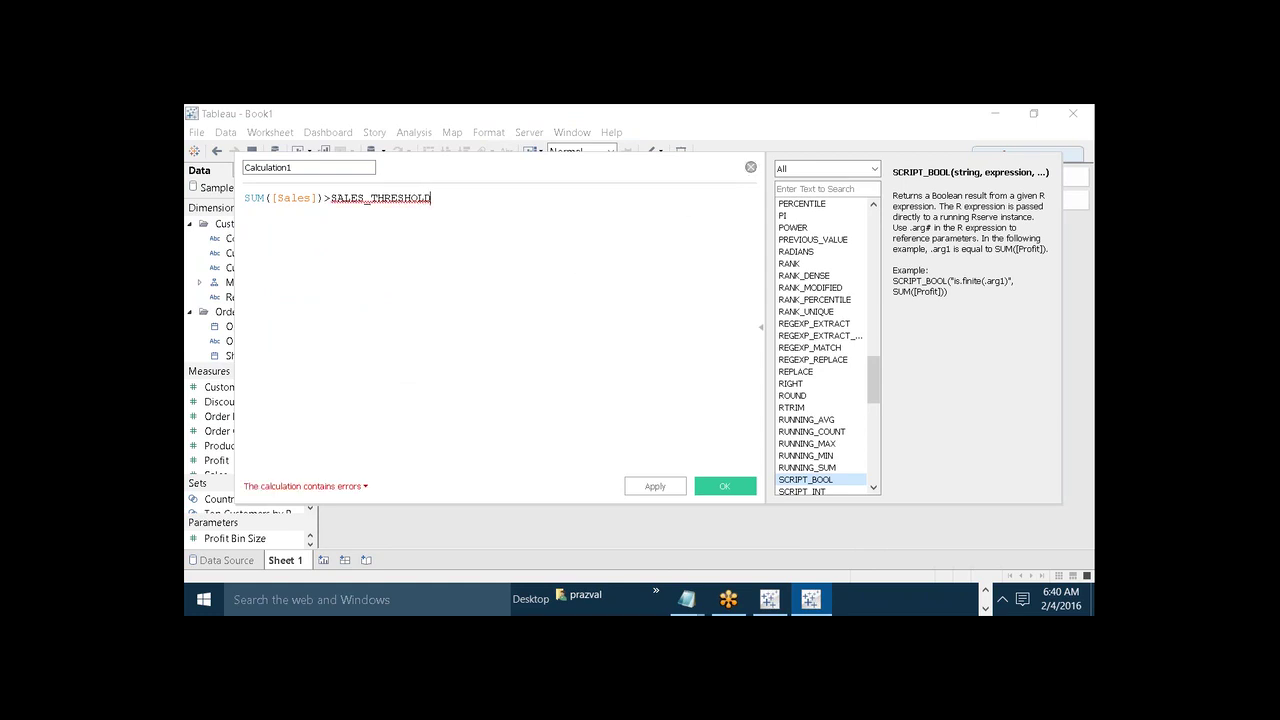
click(750, 167)
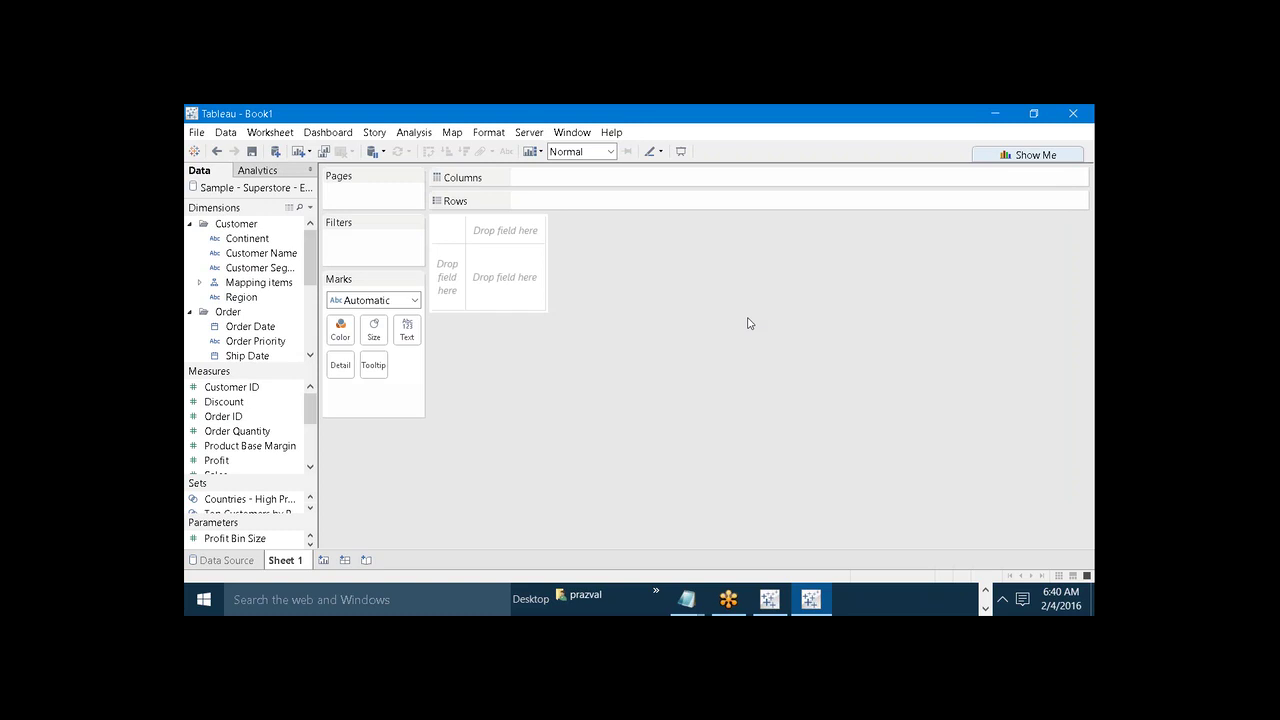
Step: Cancel the open Customer Name filter settings in Book2 and launch Tableau 9.1 from the desktop
click(995, 113)
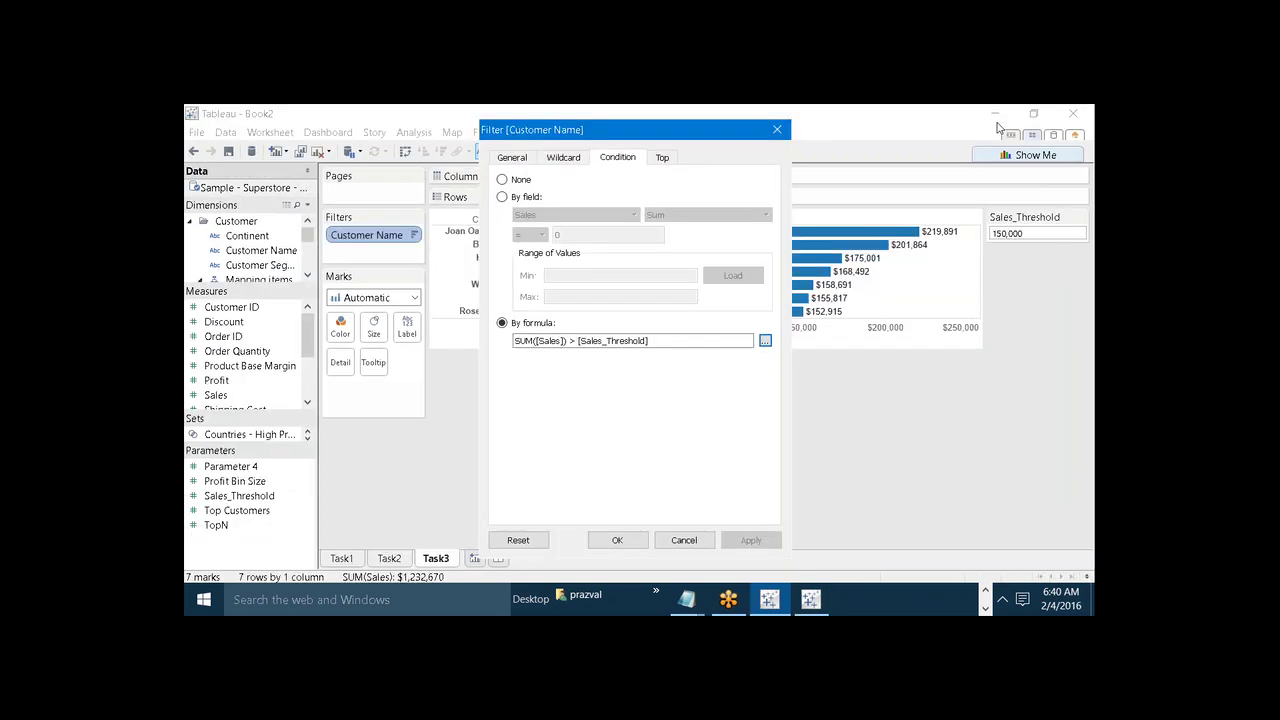
click(684, 540)
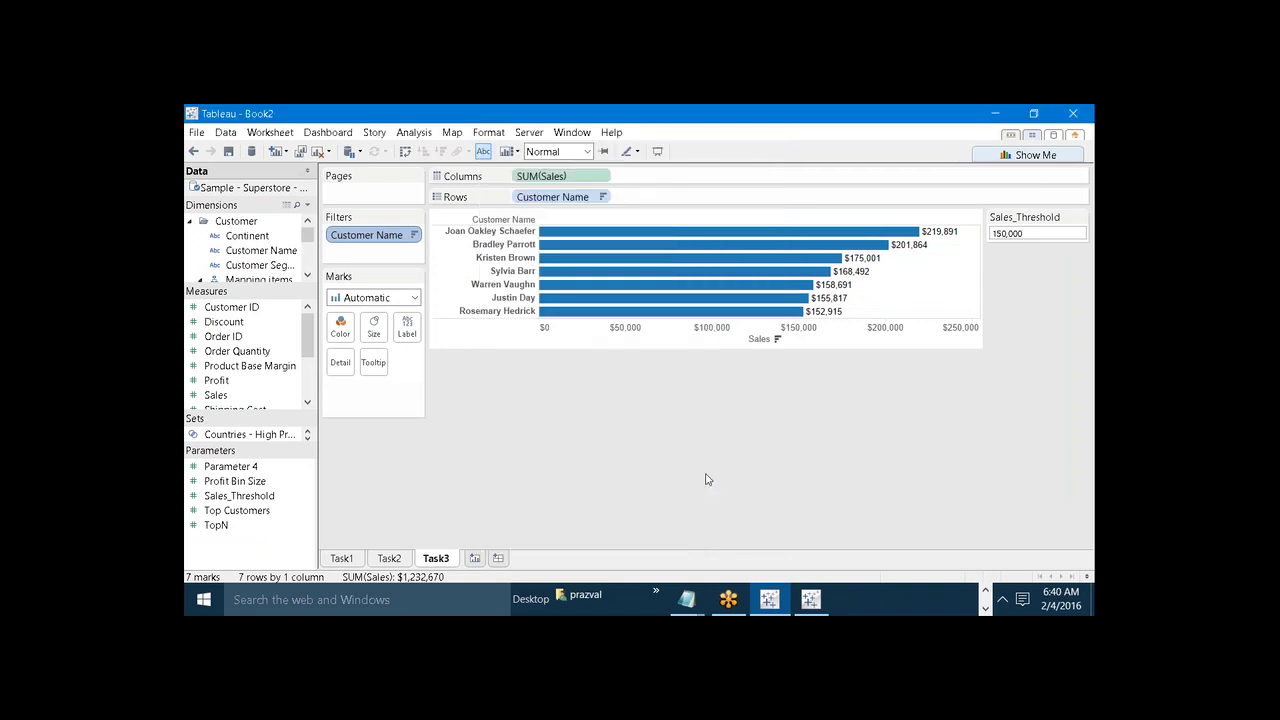
click(998, 114)
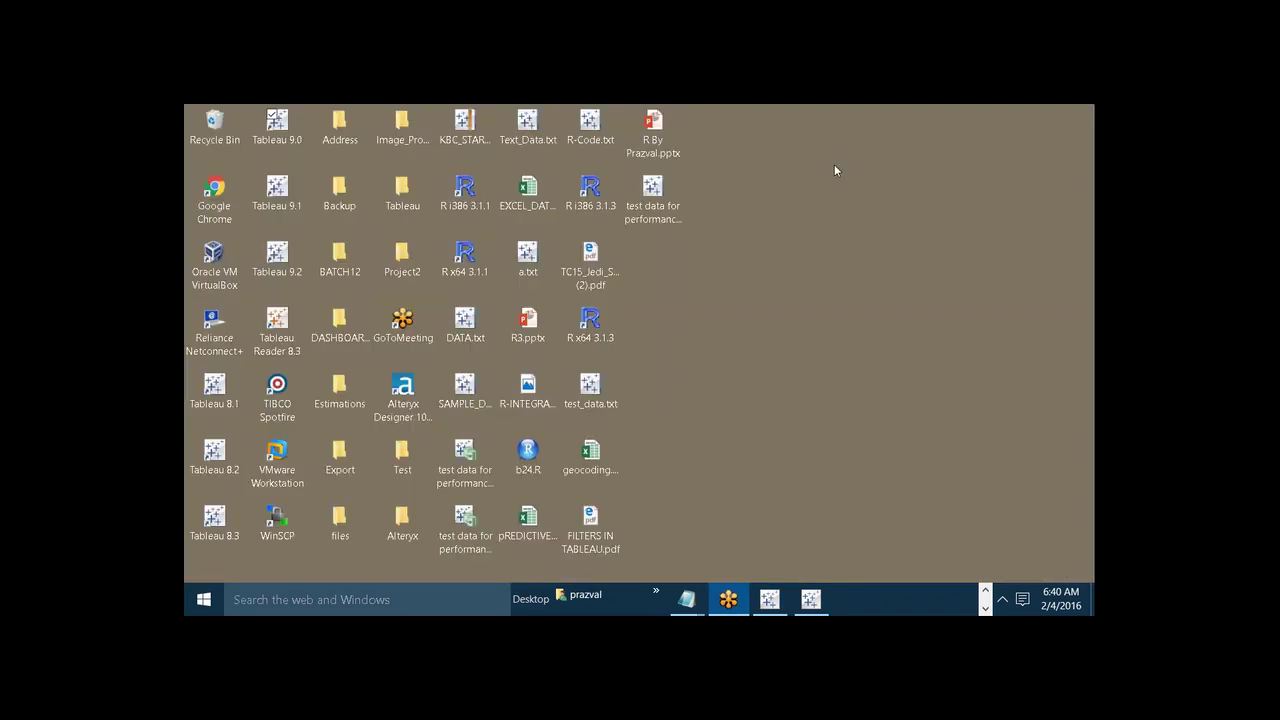
click(290, 200)
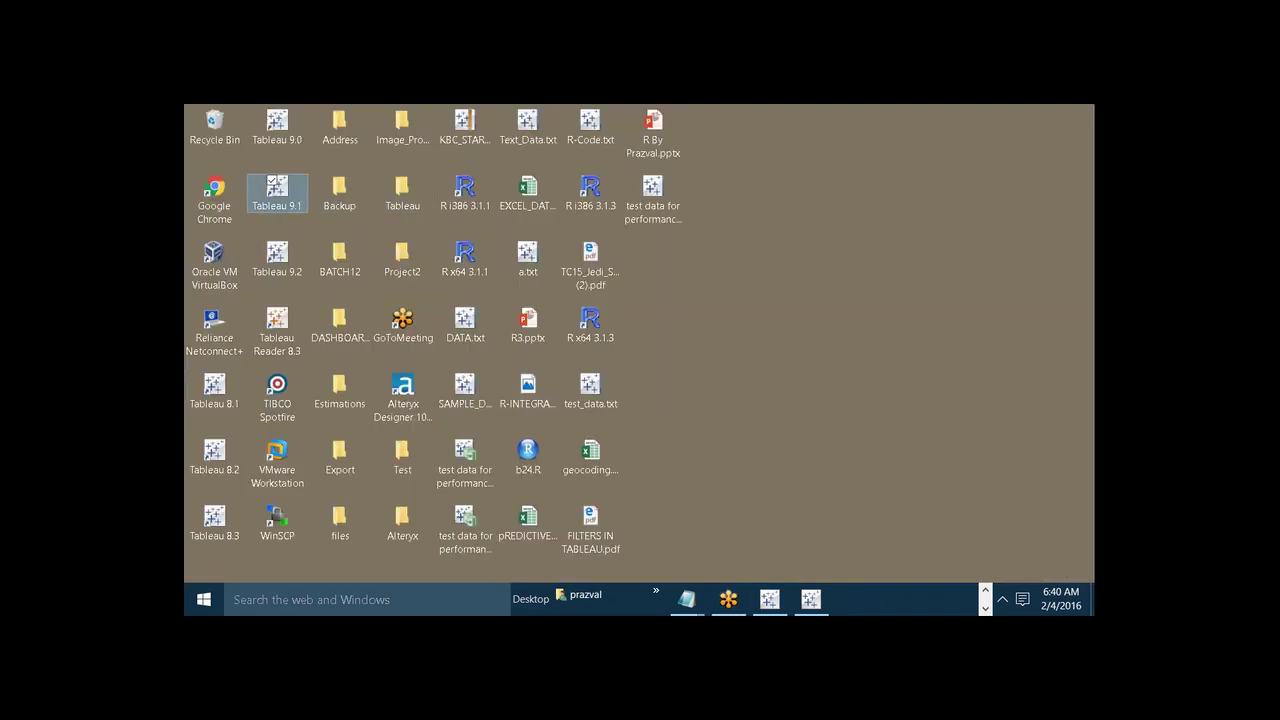
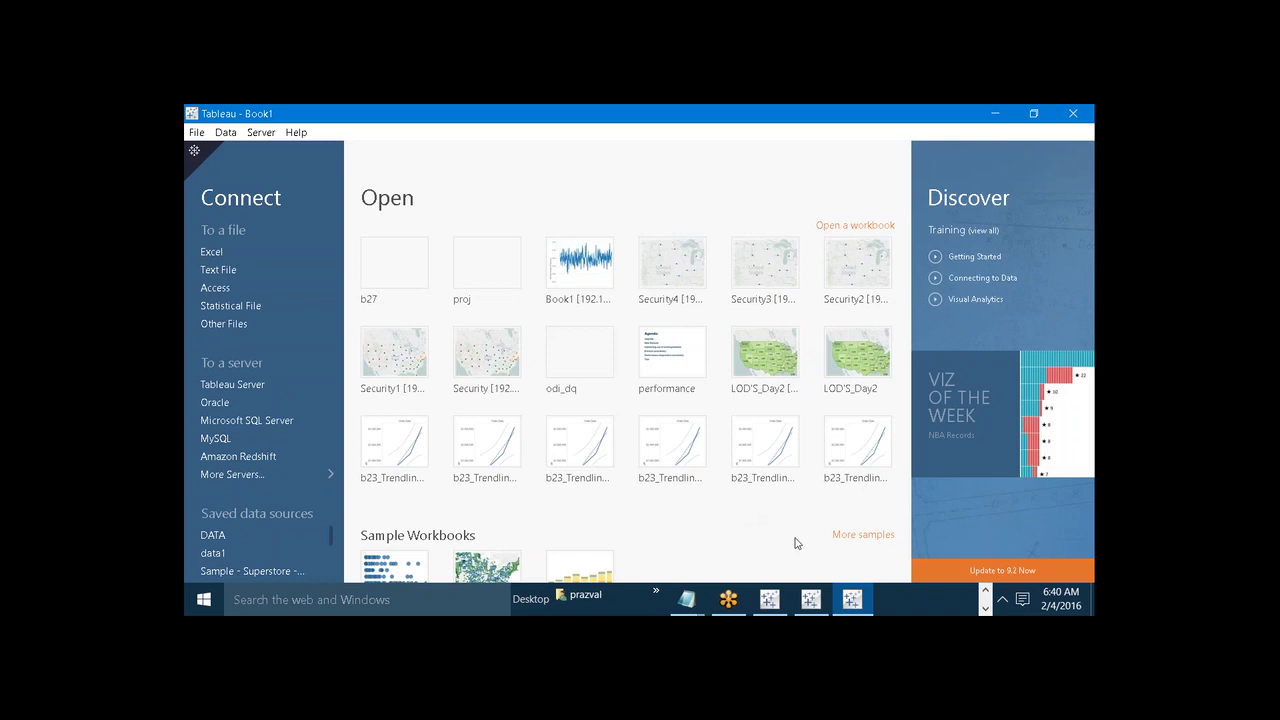
Step: Connect the newly launched Tableau 9.1 workbook to the saved Sample - Superstore data source
mouse_move(811, 598)
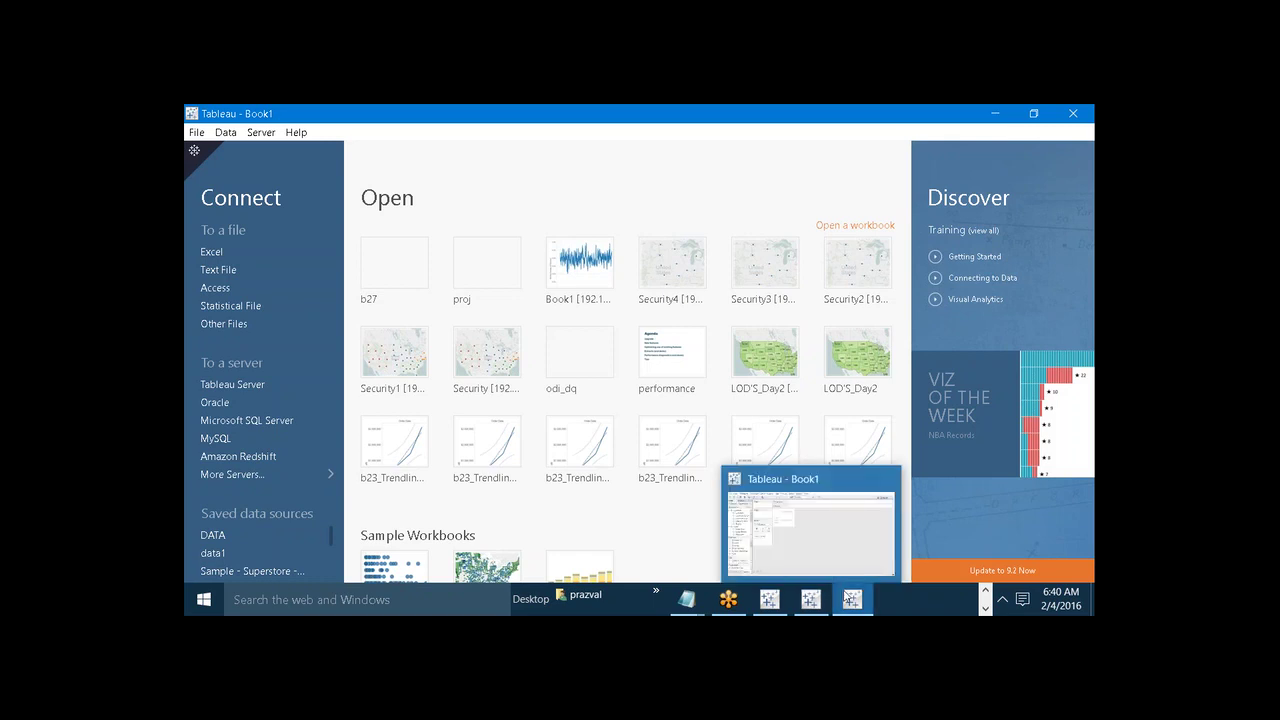
mouse_move(850, 598)
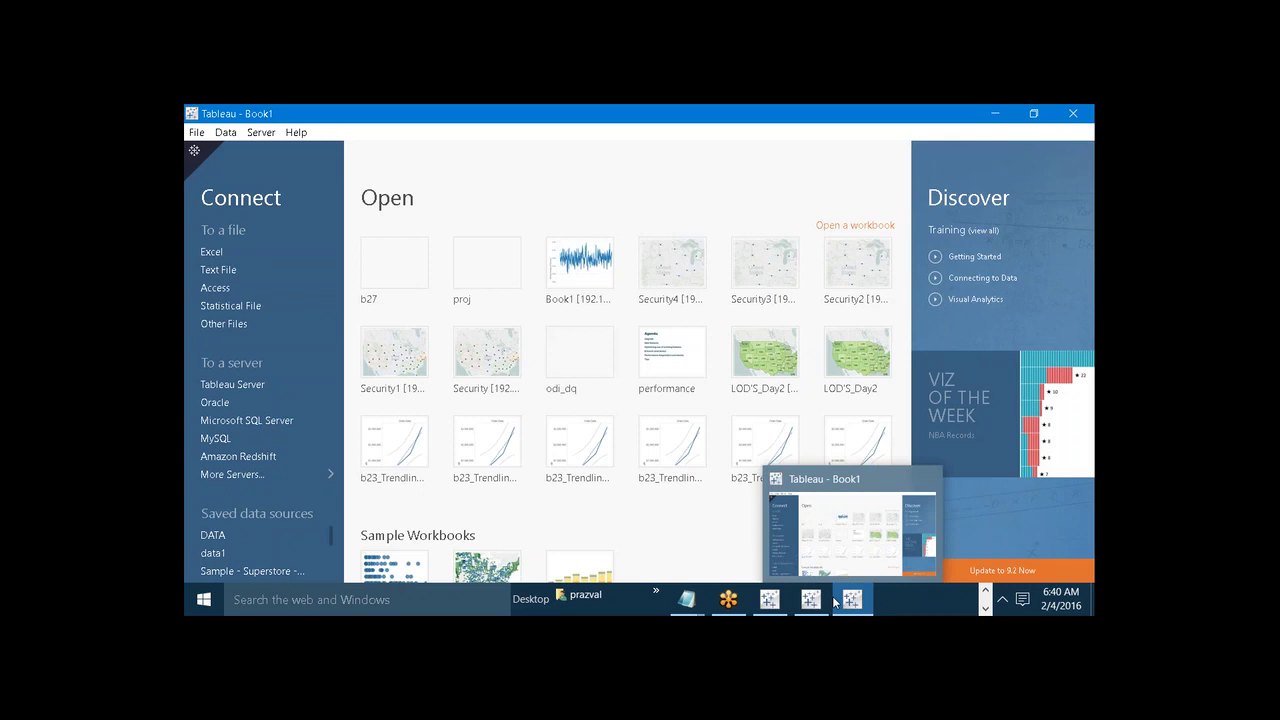
click(834, 600)
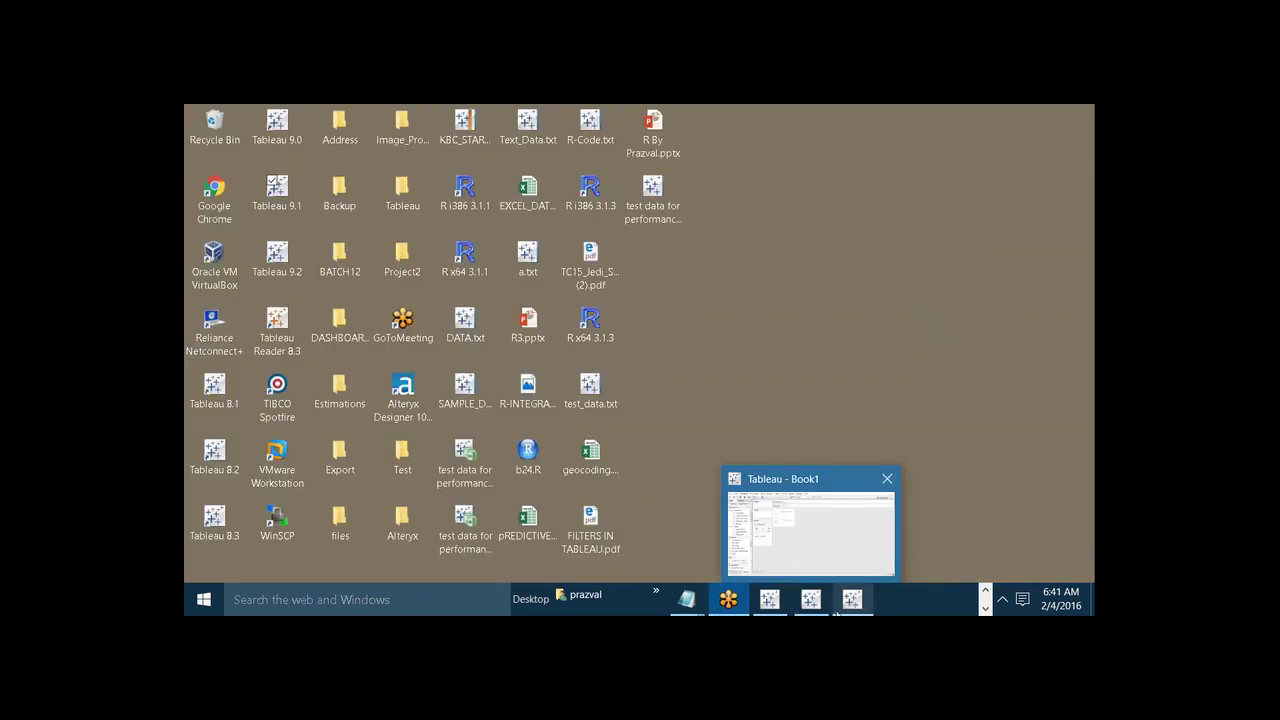
click(836, 601)
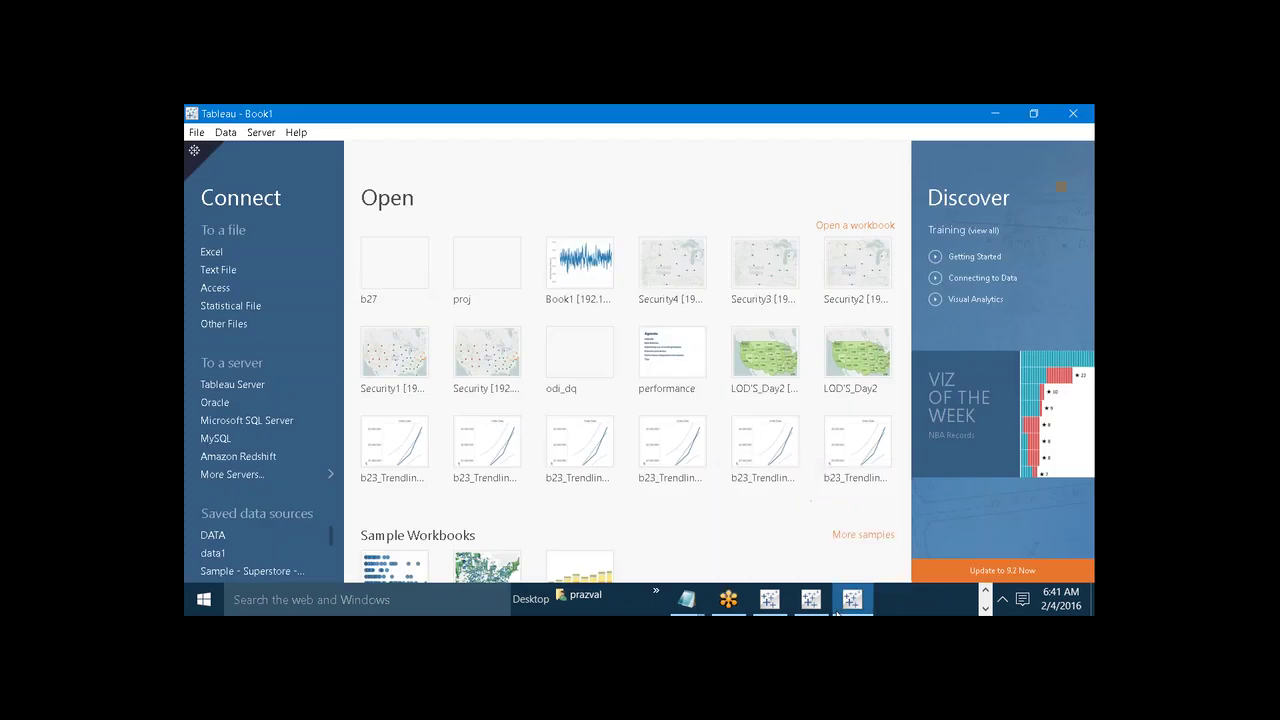
click(271, 571)
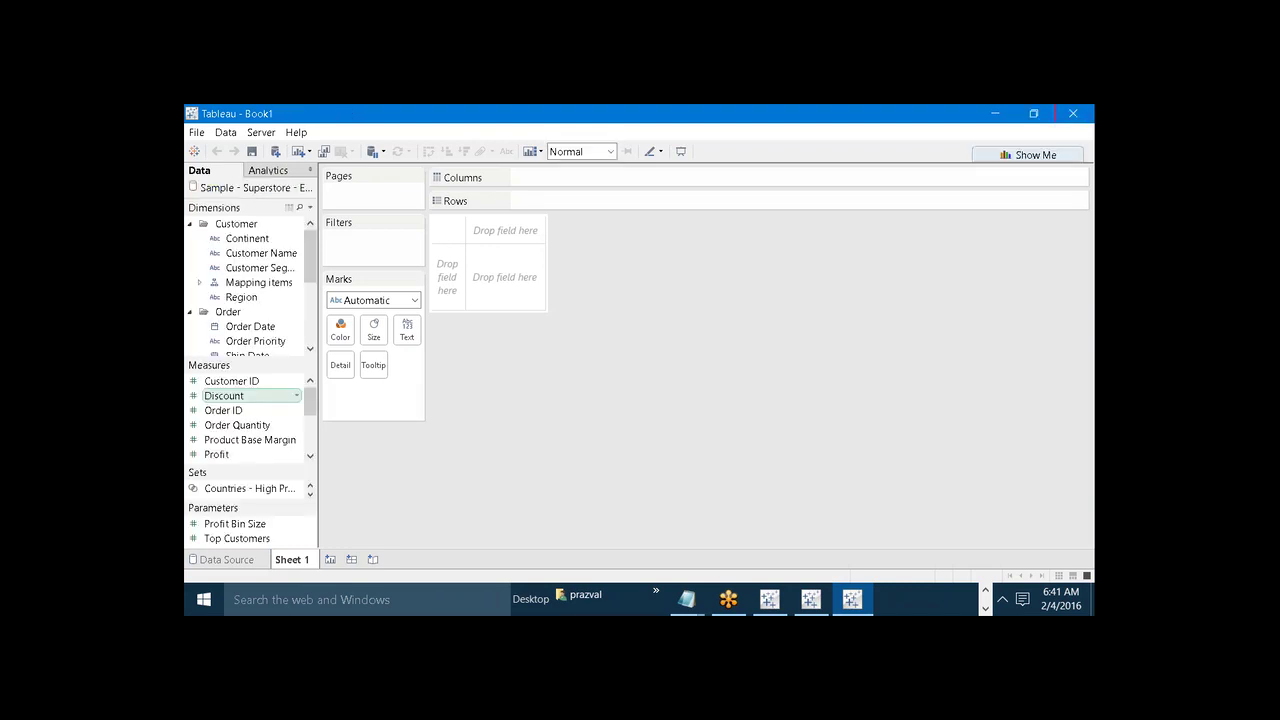
Step: Add a Customer Name filter in this Book1 and start its by-formula condition with SUM([Sales])>
drag(252, 253, 405, 257)
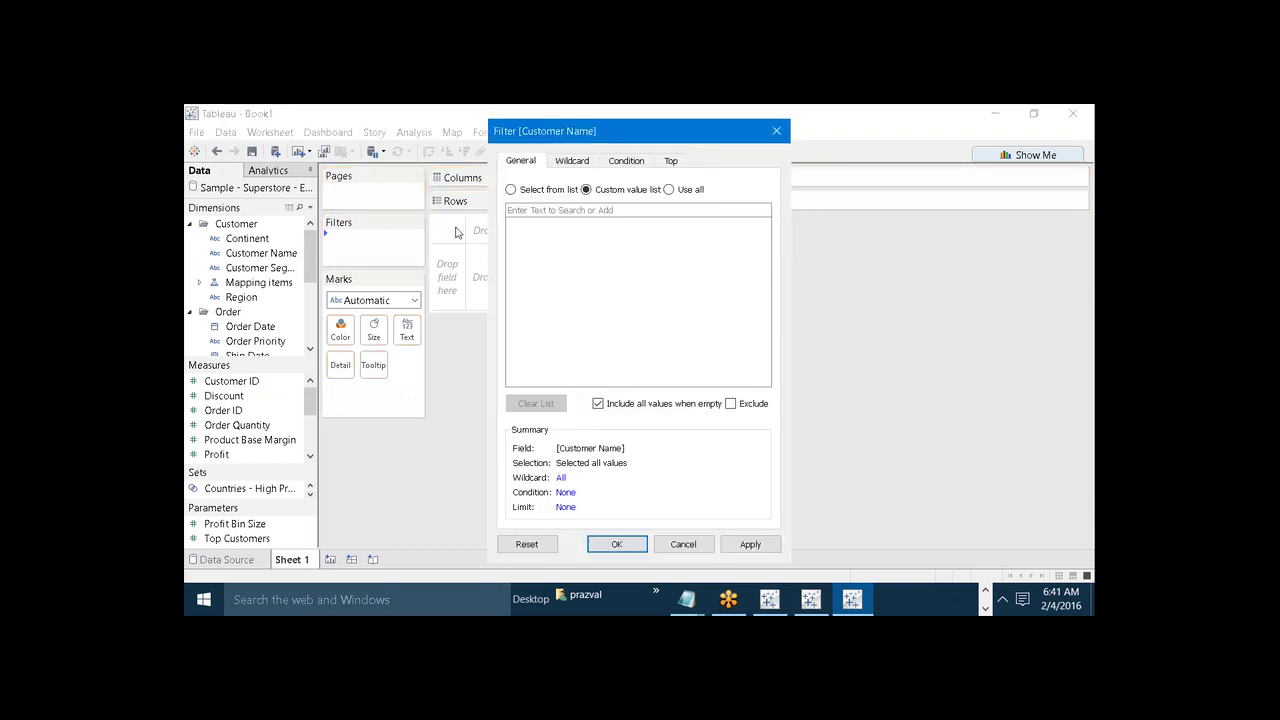
click(613, 168)
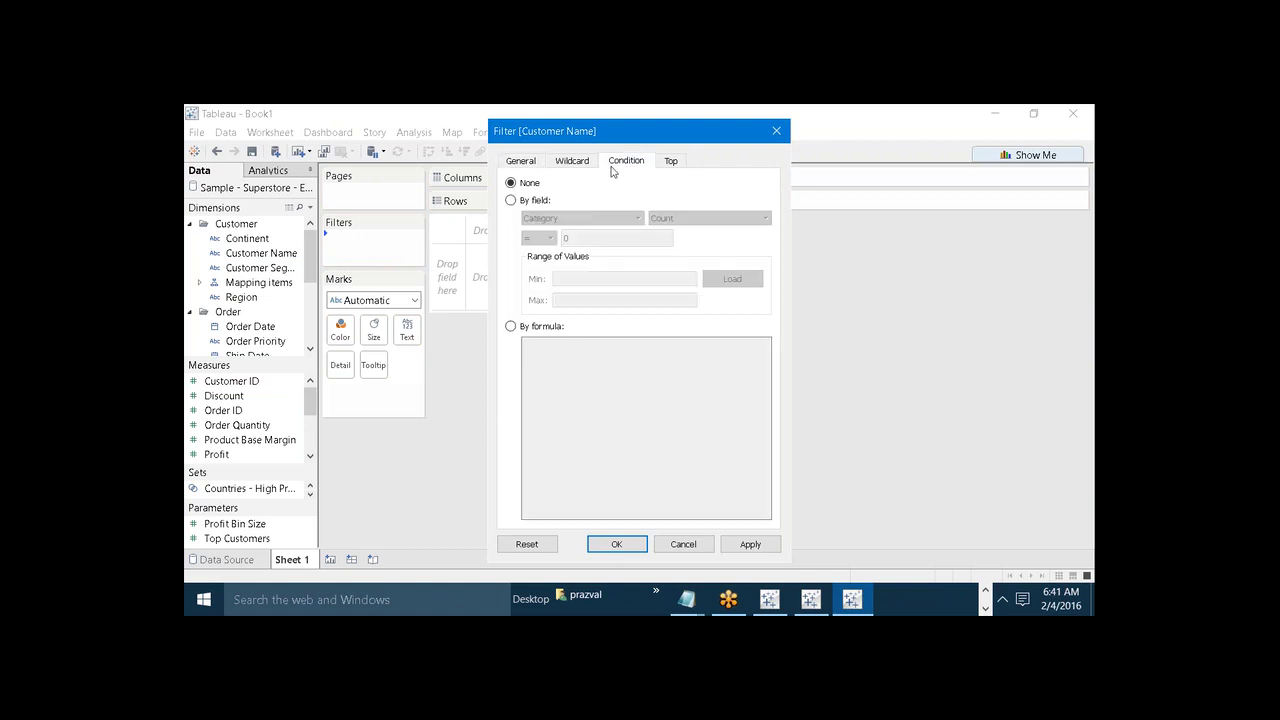
click(511, 326)
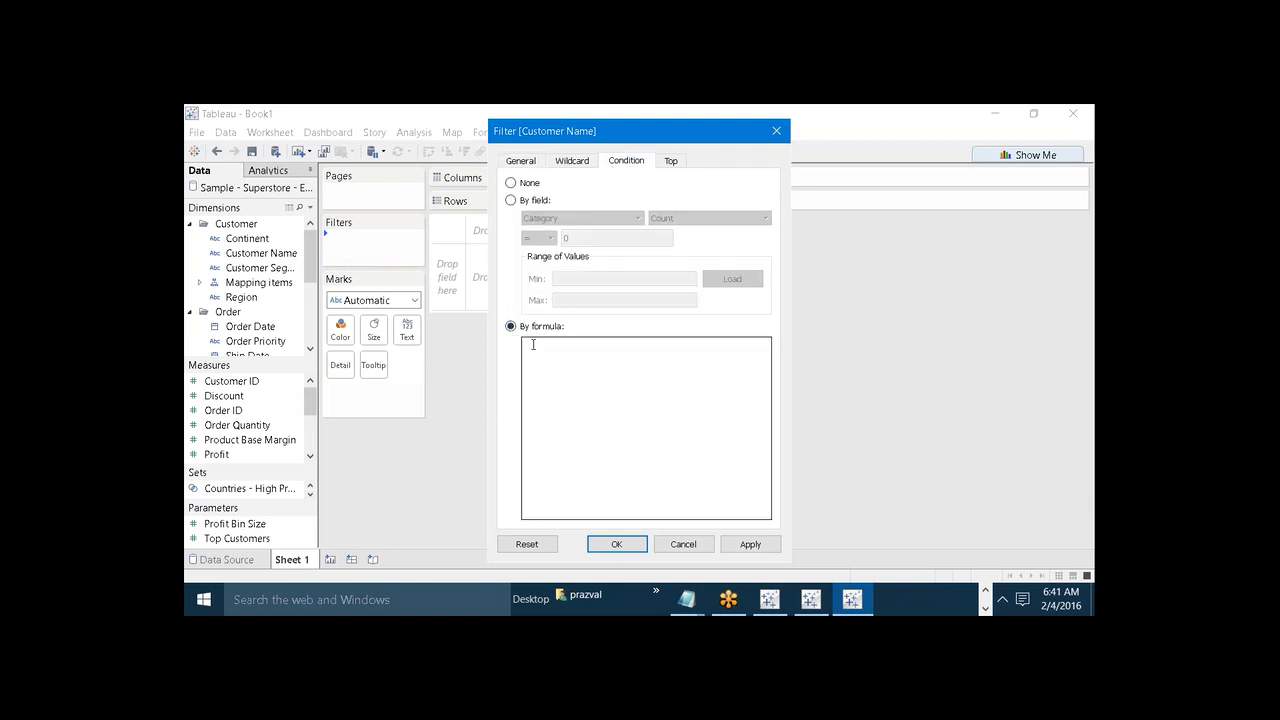
text(S)
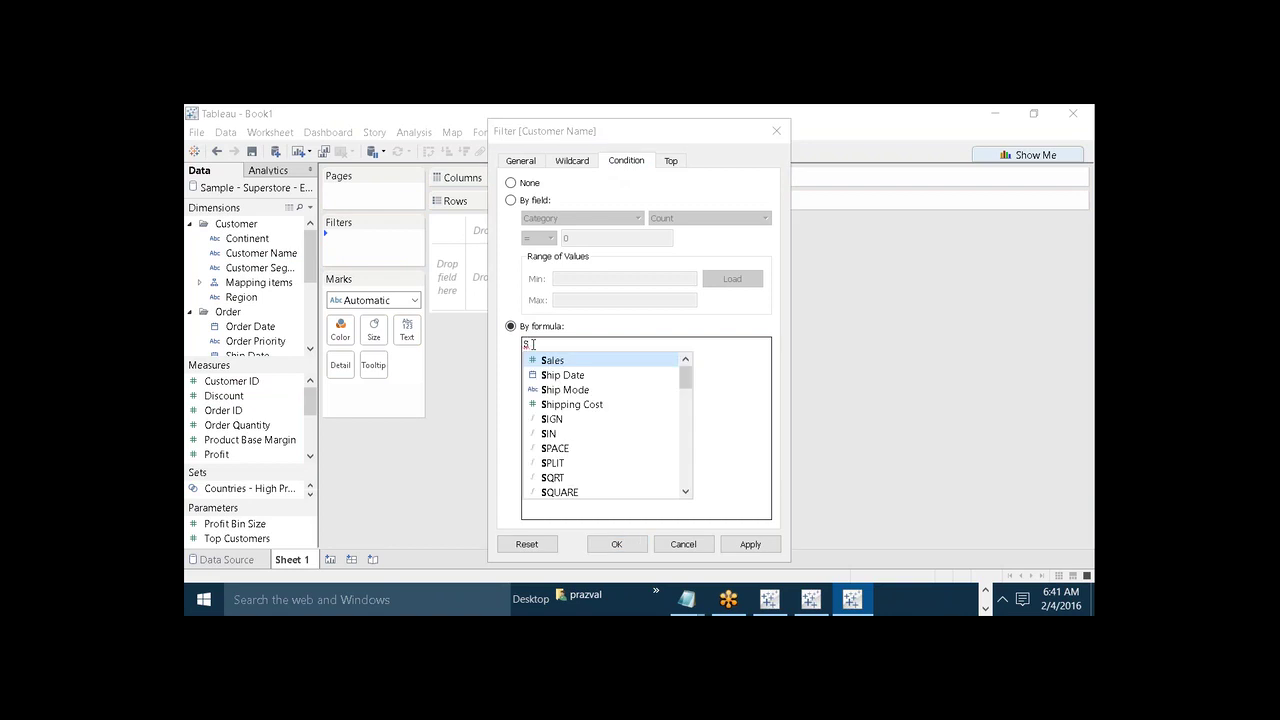
text(U)
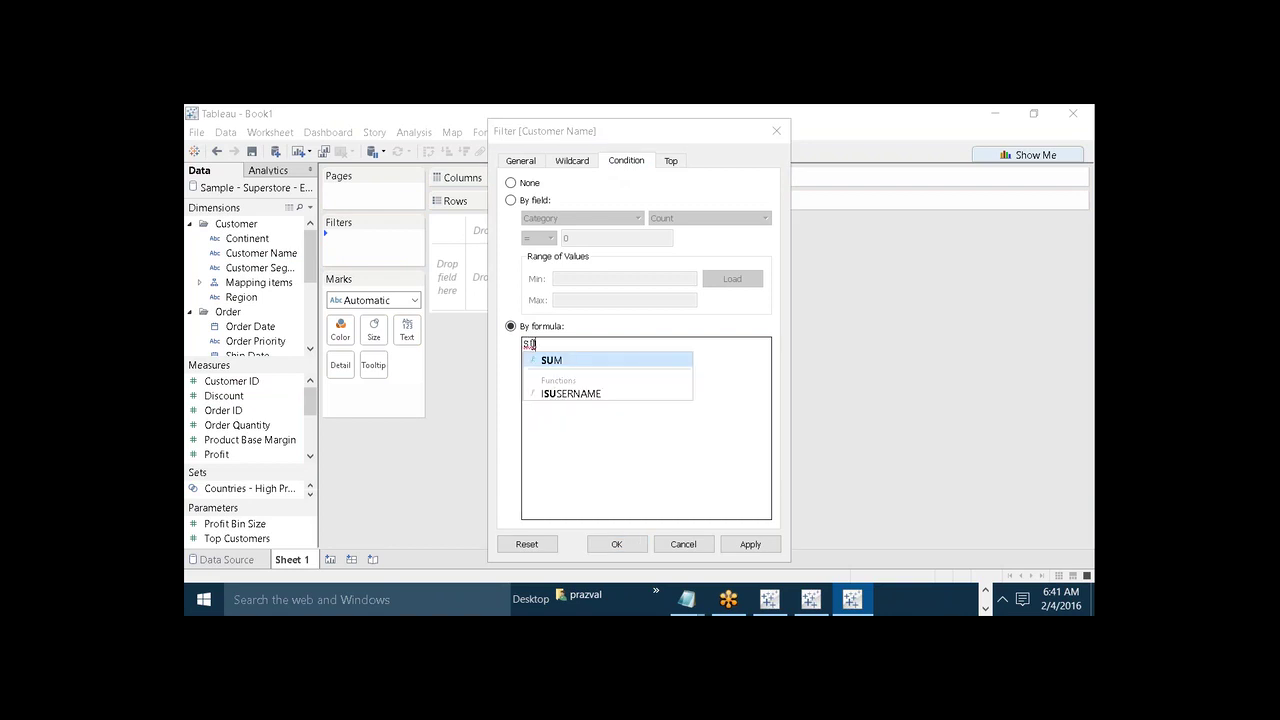
text(M)
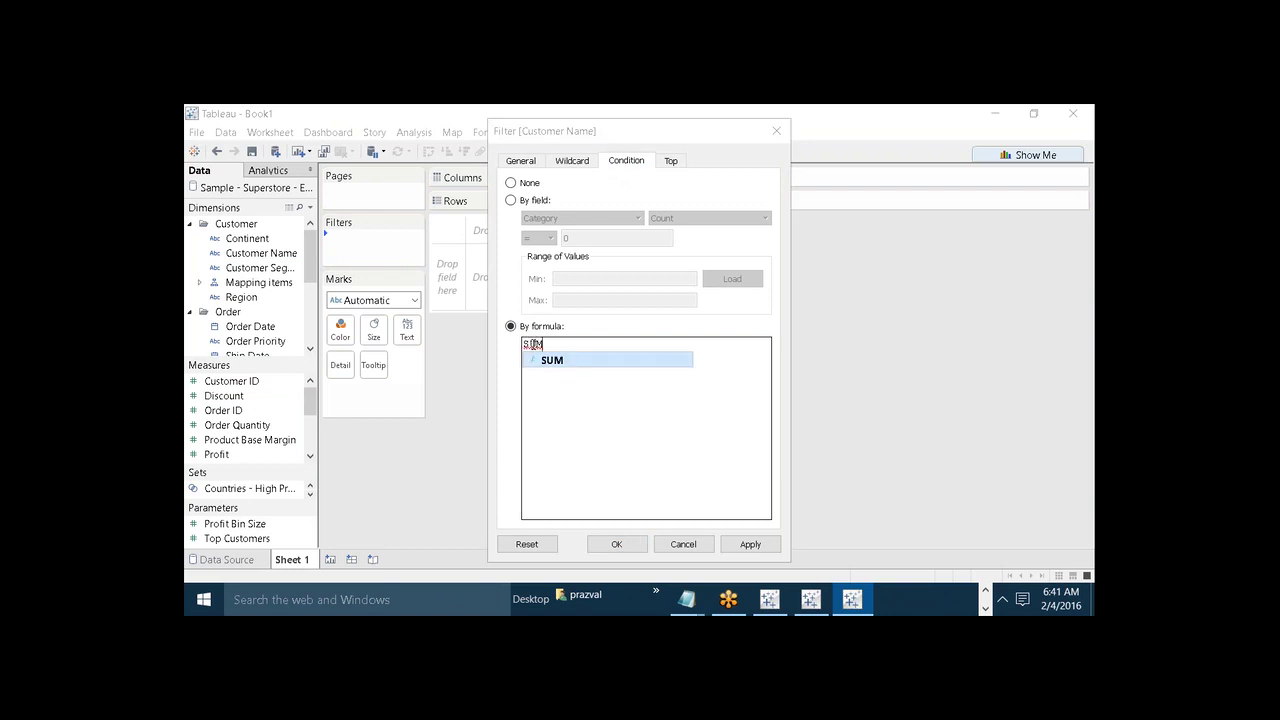
text(([S)
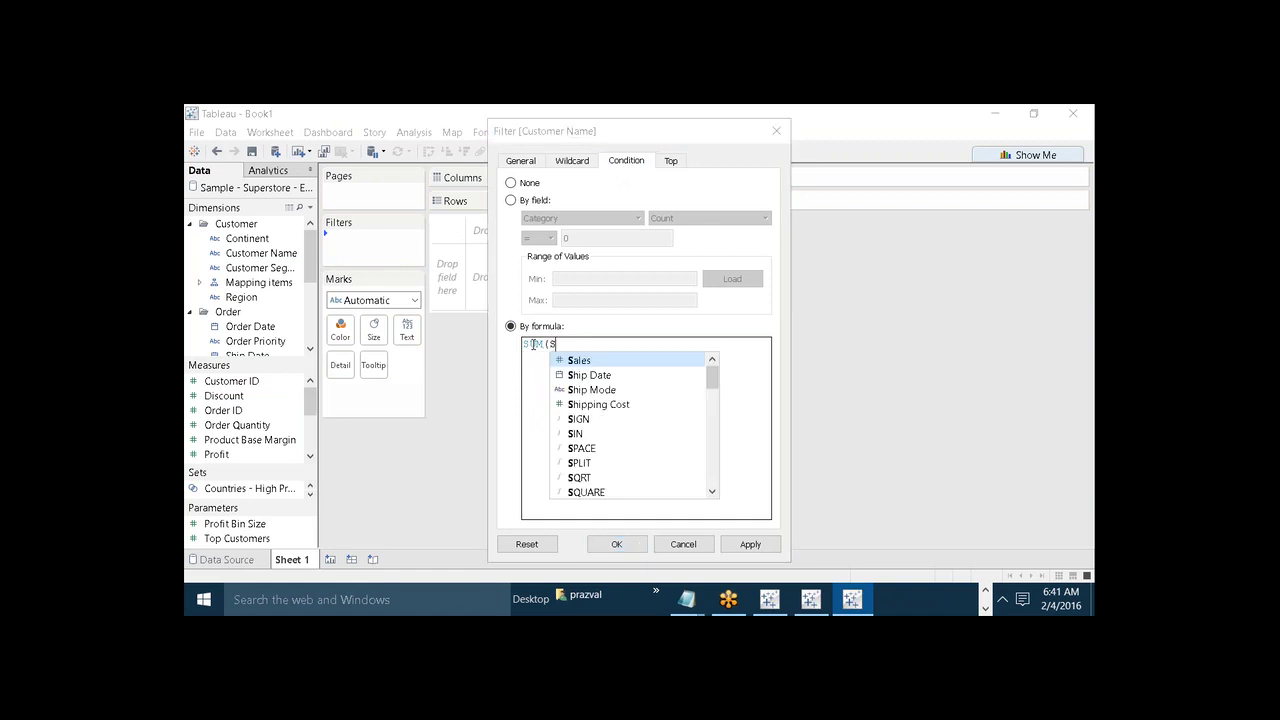
double_click(588, 362)
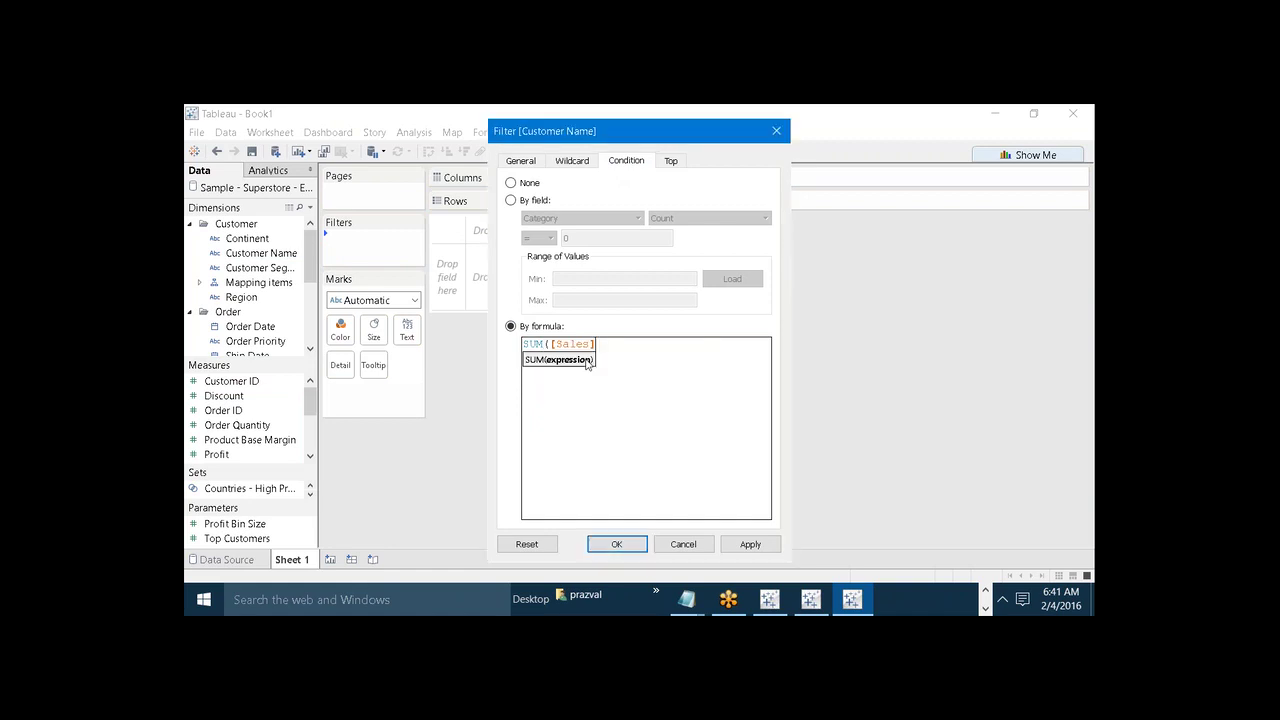
text()>)
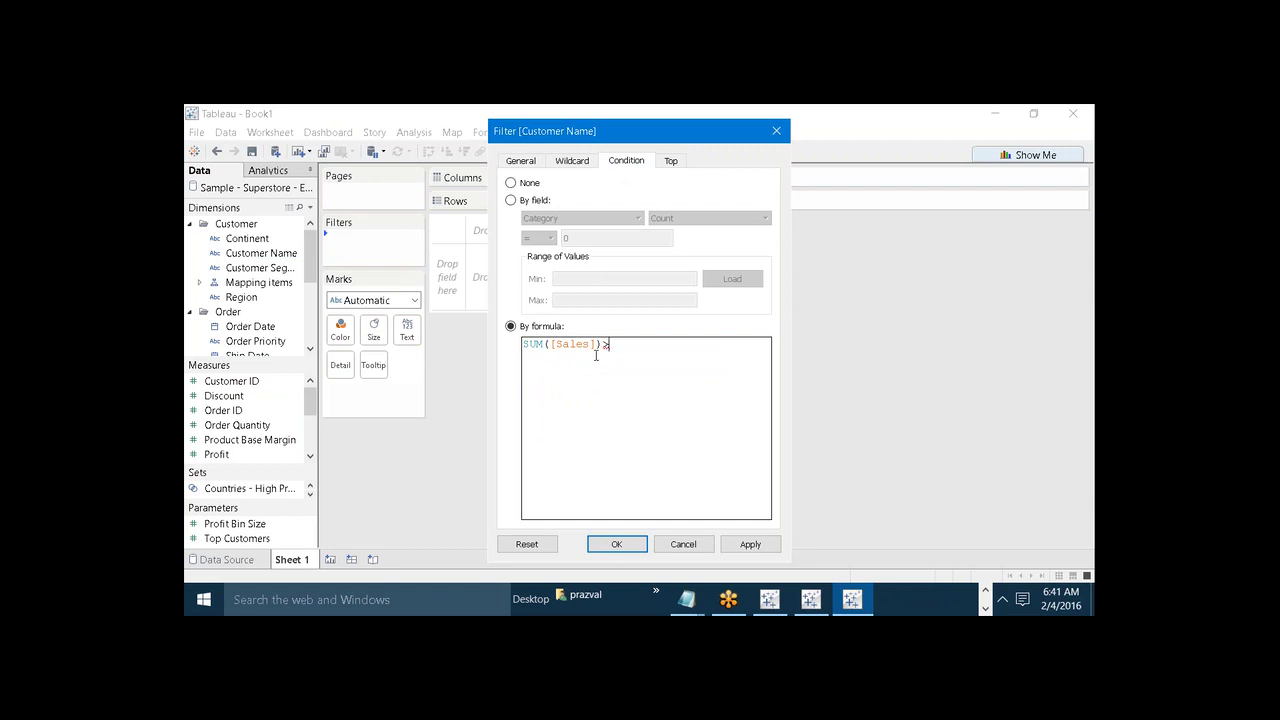
Step: Trim the Customer Name filter's condition formula back to SUM(
key(BackSpace)
key(BackSpace)
key(BackSpace)
key(BackSpace)
key(BackSpace)
key(BackSpace)
key(BackSpace)
key(BackSpace)
key(BackSpace)
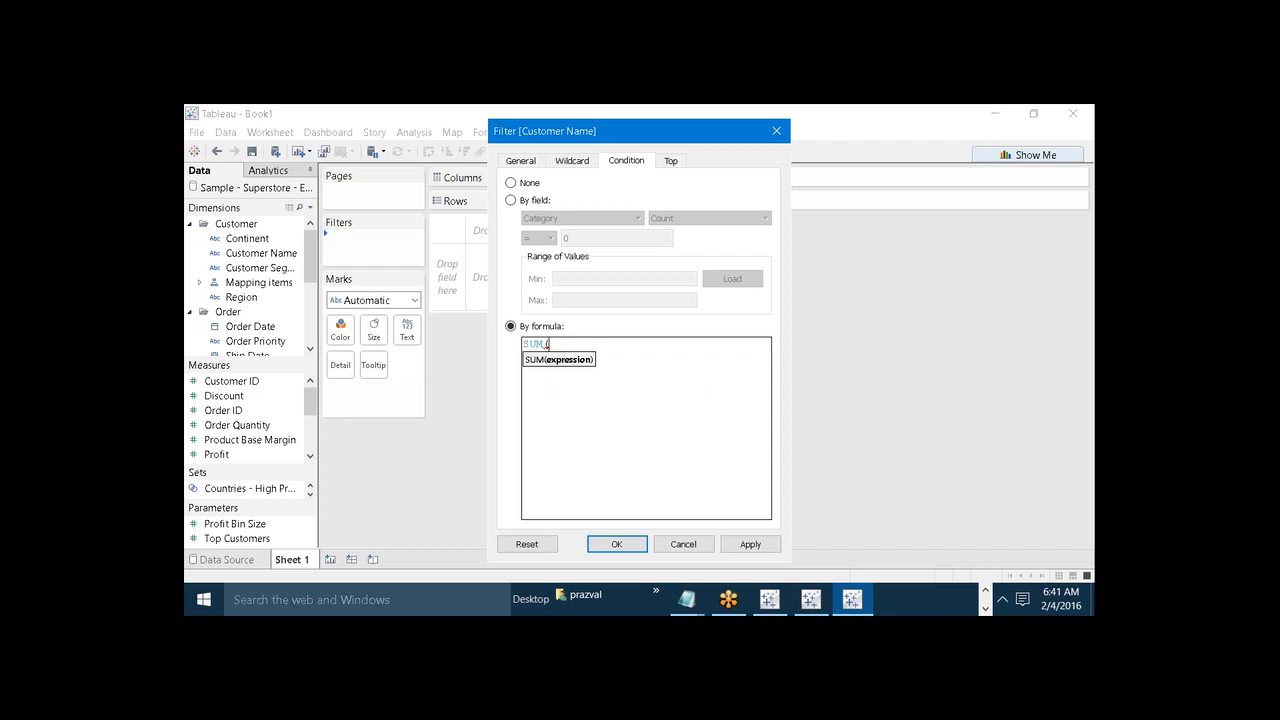
Step: Switch to Book2, open the editor for a new calculated field, and cancel it without entering a formula
click(779, 596)
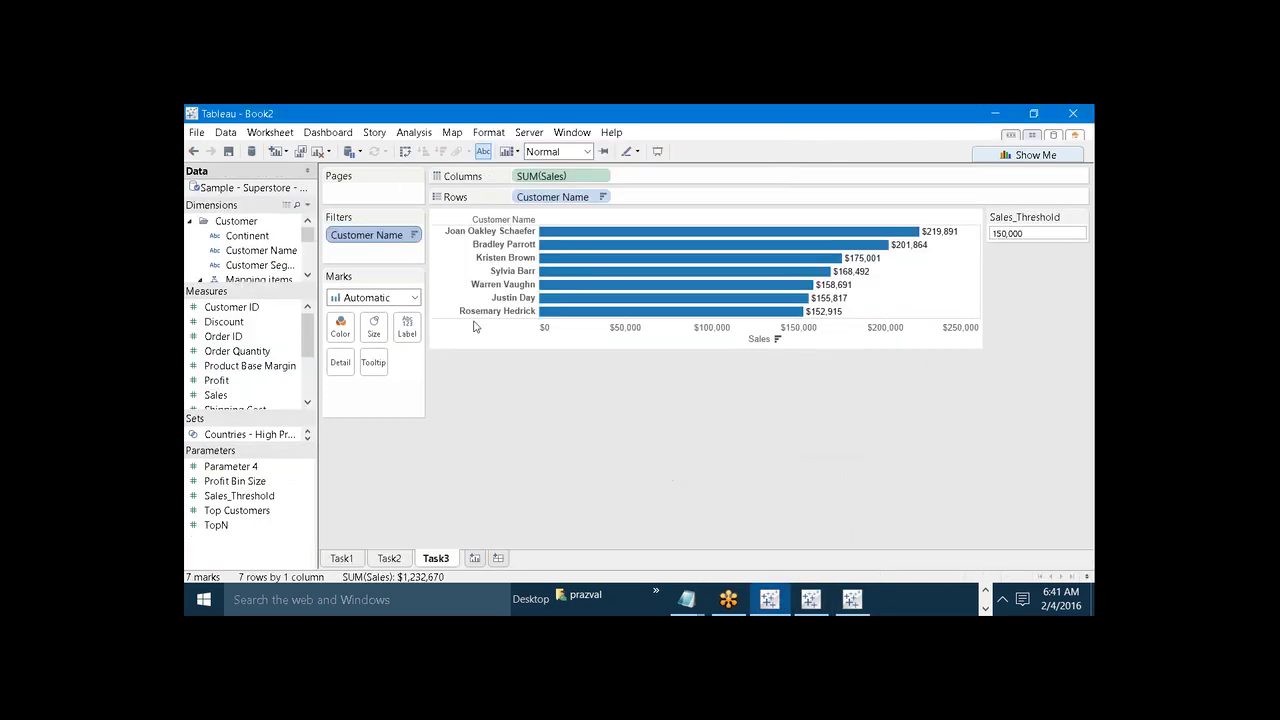
click(307, 204)
click(285, 240)
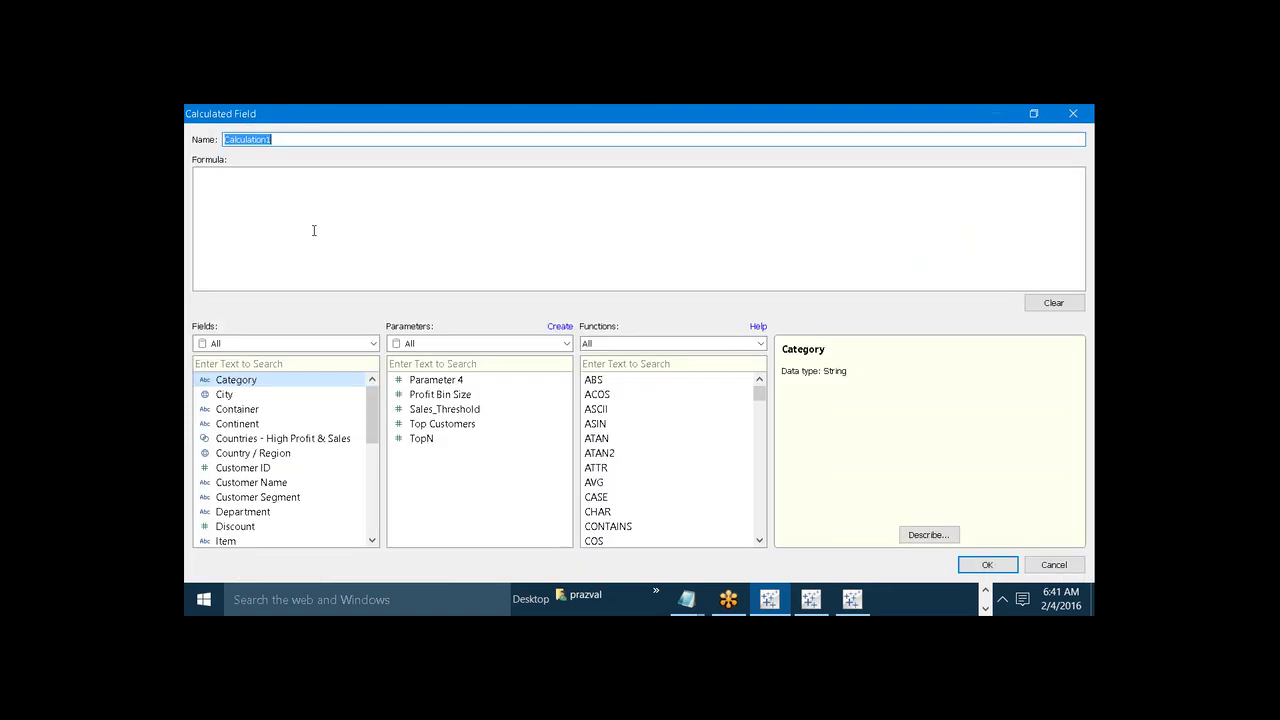
click(313, 230)
click(1056, 566)
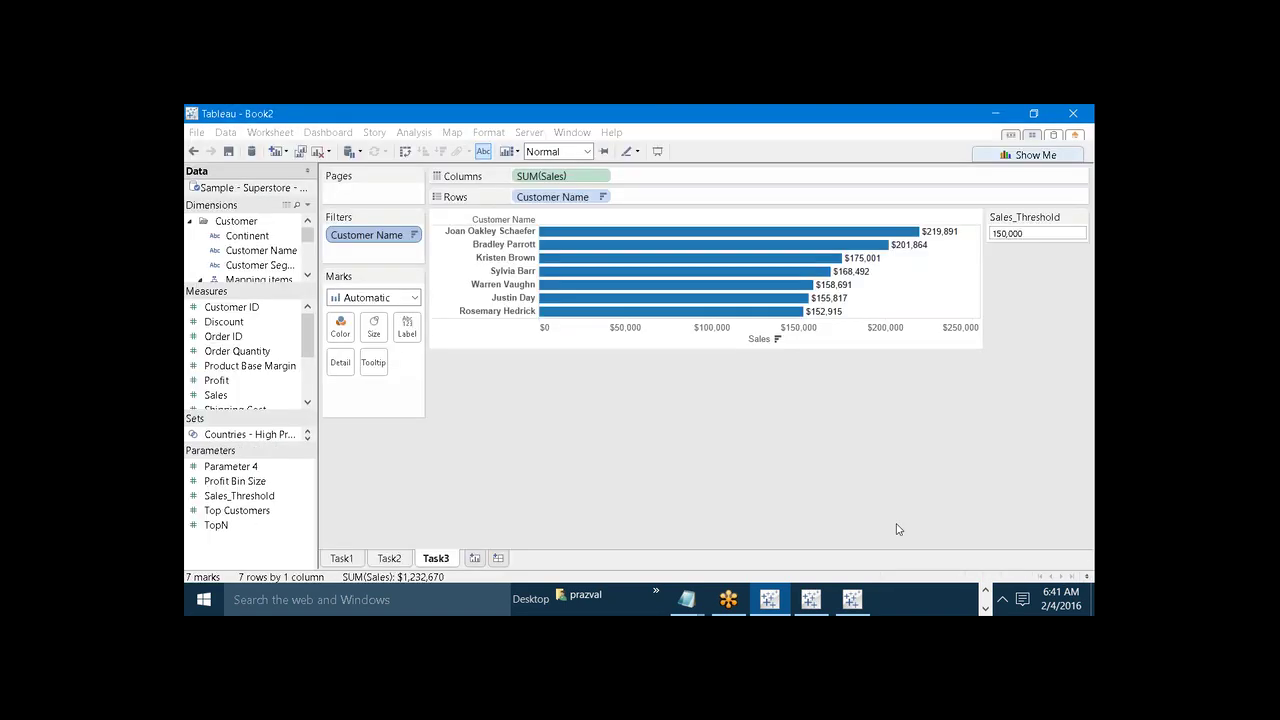
Step: Open the Customer Name filter's condition formula in Book2's calculation editor and clear the whole formula
right_click(397, 240)
click(425, 247)
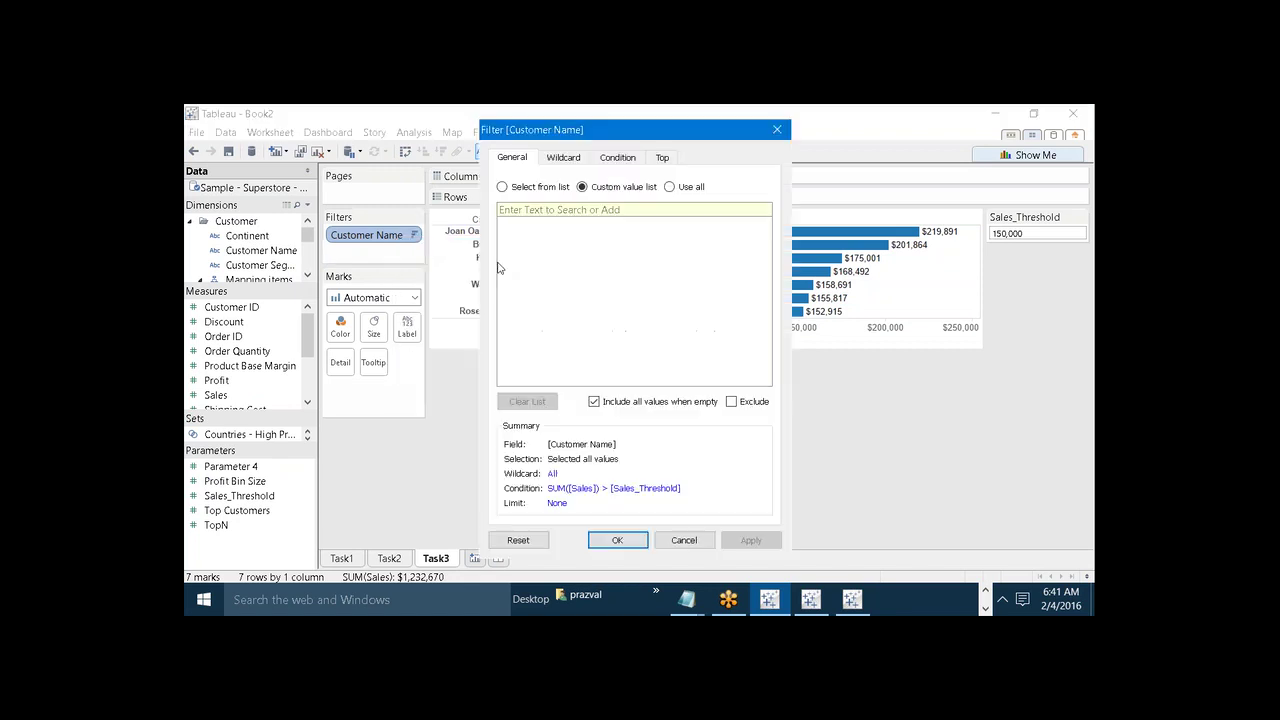
click(609, 160)
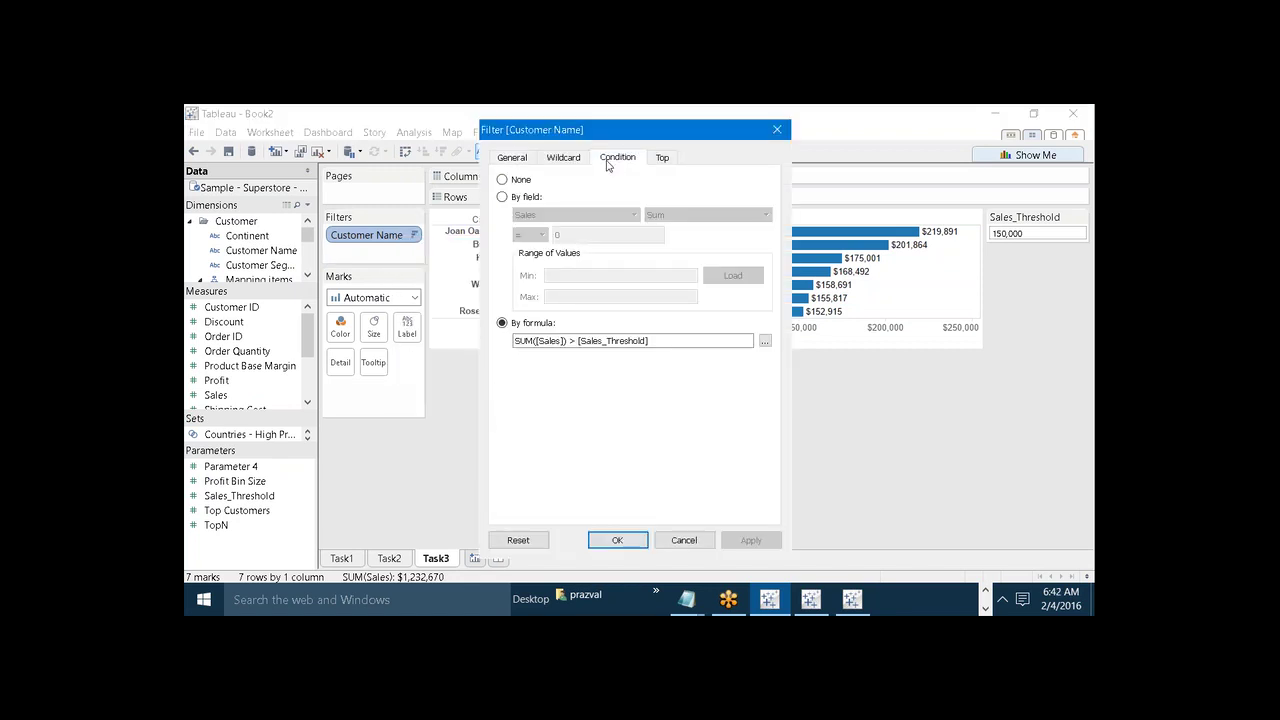
click(765, 341)
drag(386, 151, 193, 151)
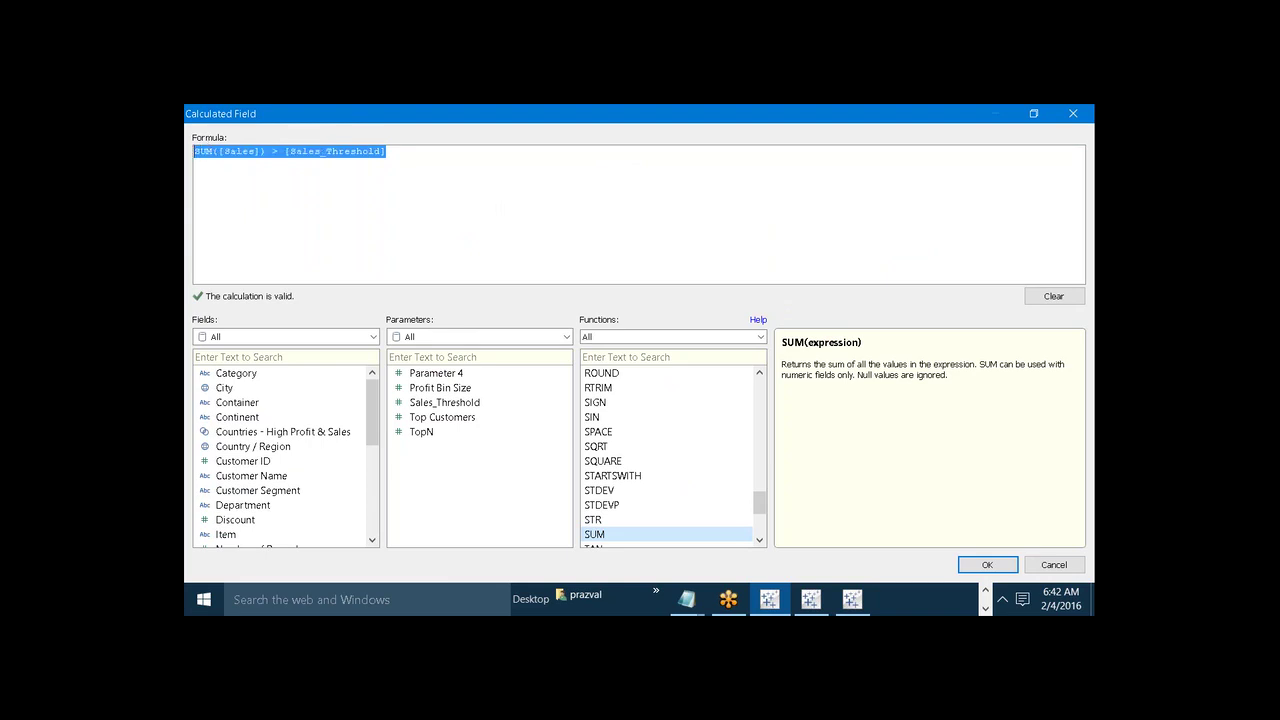
key(BackSpace)
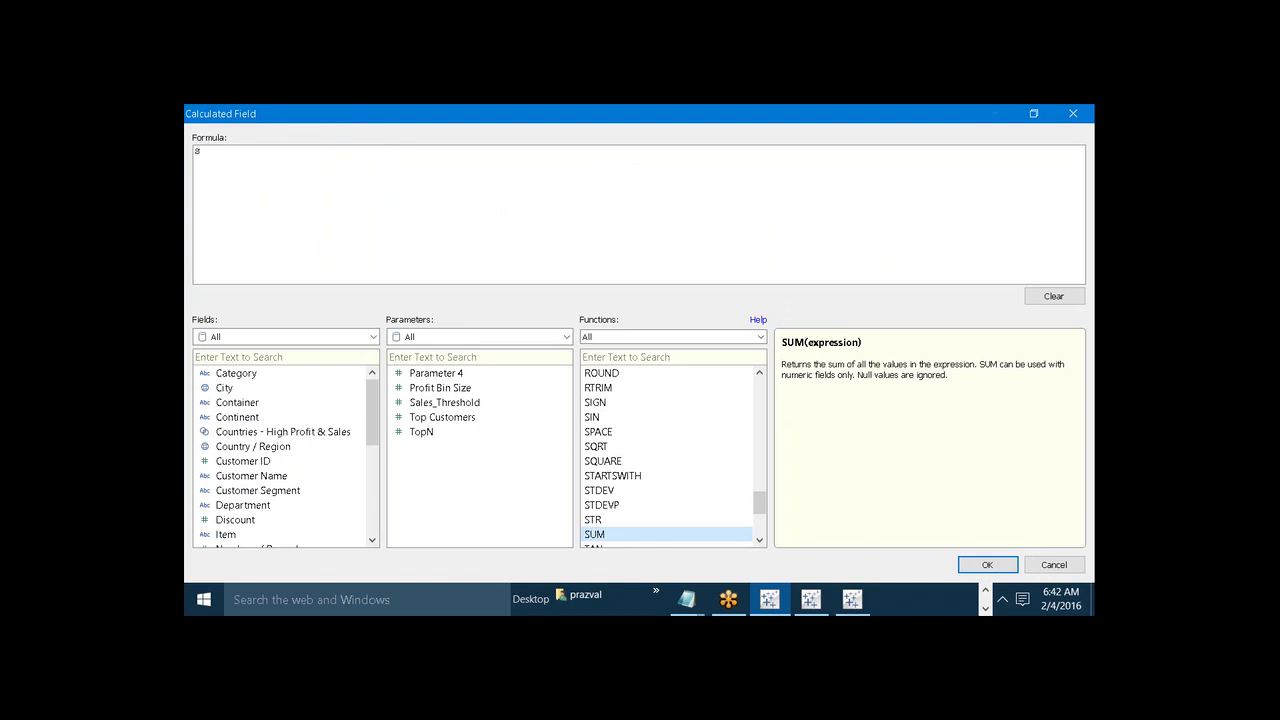
Step: Rebuild the condition formula as SUM([Sales]) > [Sales_Threshold] using the listed field and parameter, and accept it
text(SUM()
scroll(348, 430, down, 5)
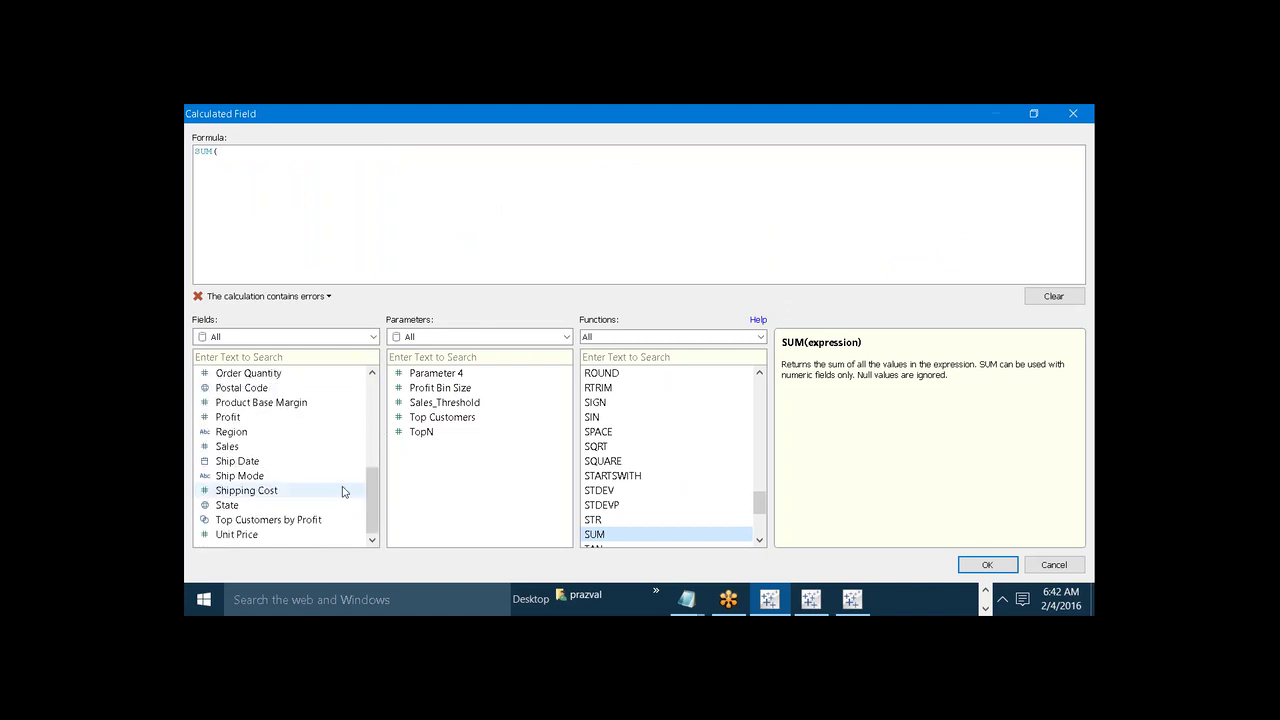
double_click(255, 448)
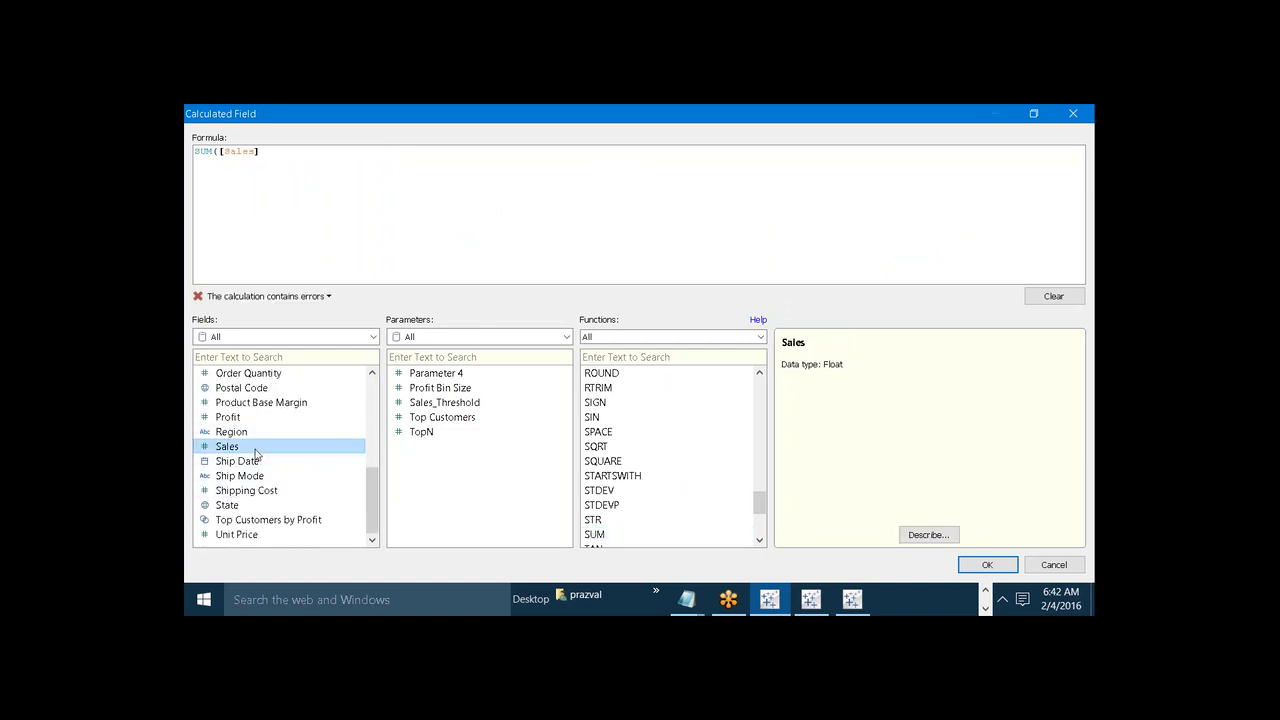
text() >)
double_click(445, 402)
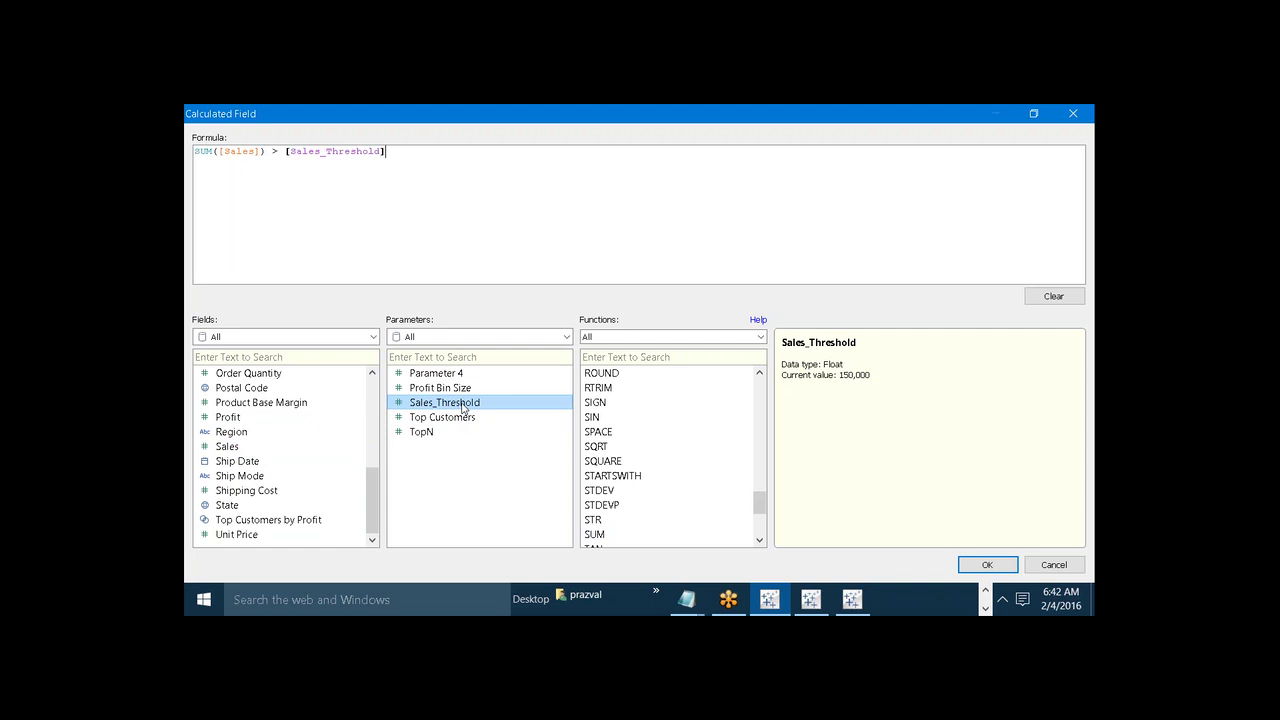
click(969, 561)
Step: Return to the Tableau 9.1 Book1, try extending the condition formula to SUM(S, and cancel the Customer Name filter
mouse_move(834, 592)
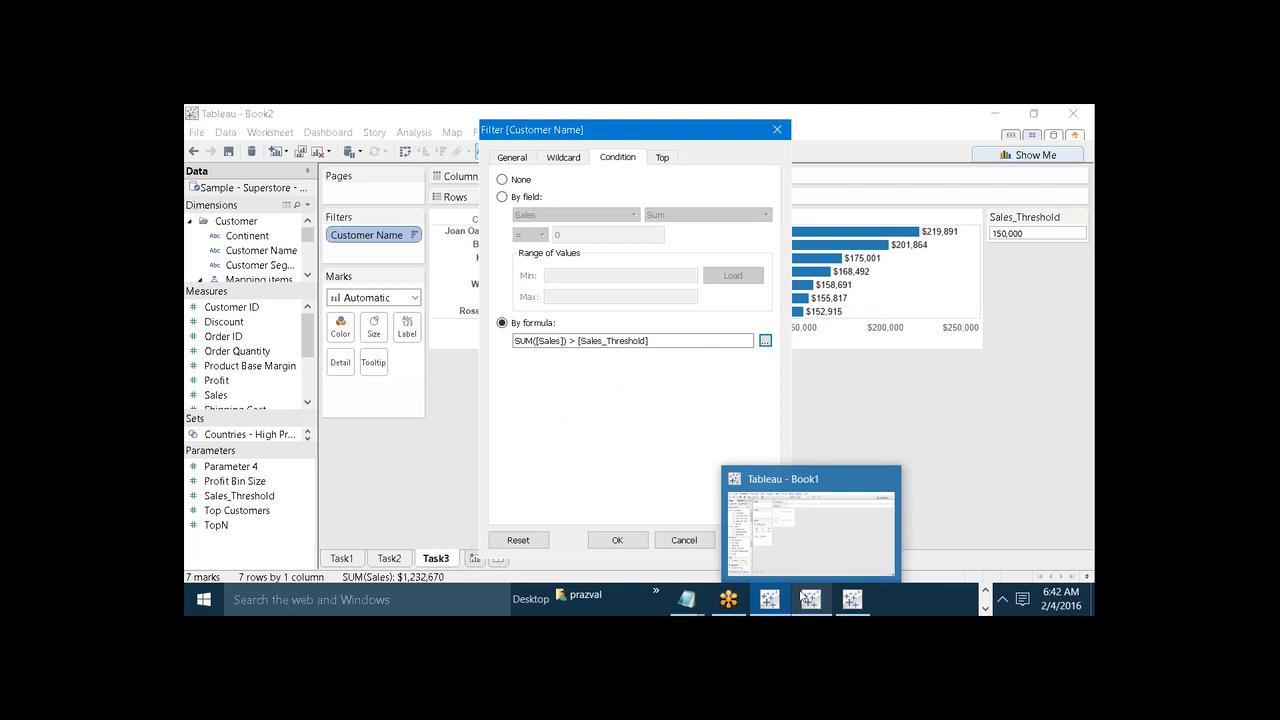
click(822, 553)
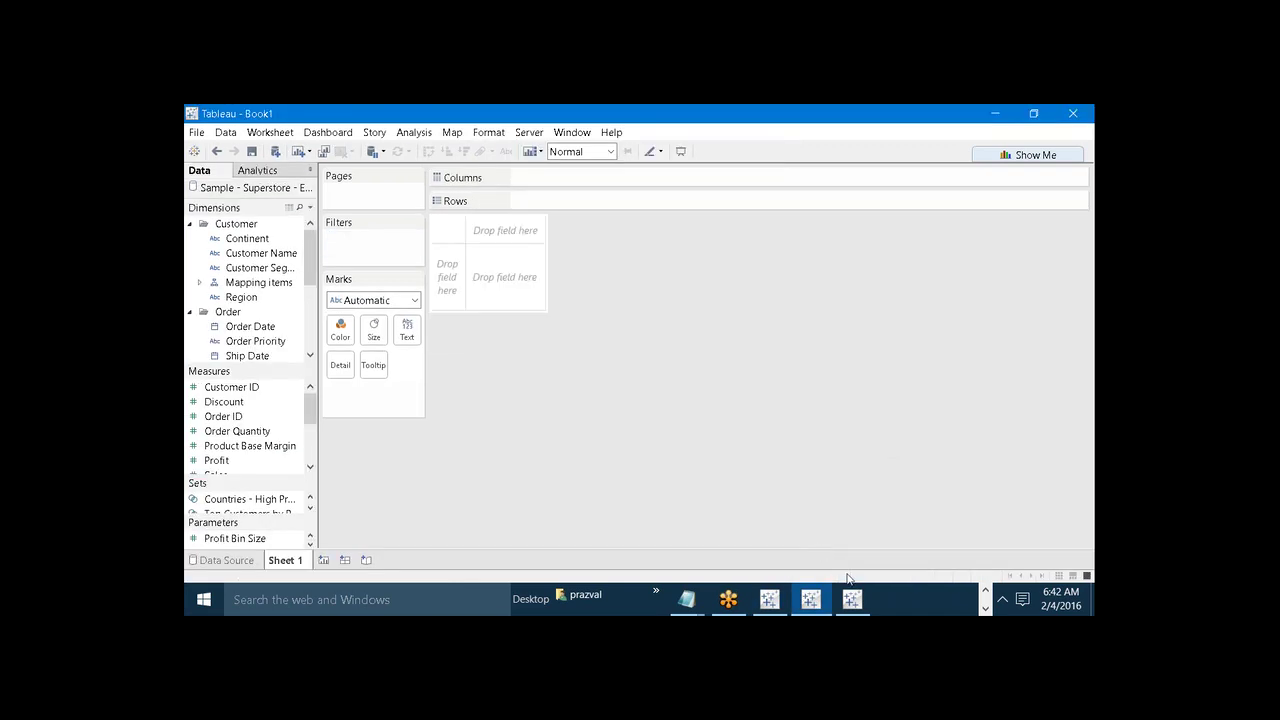
click(851, 599)
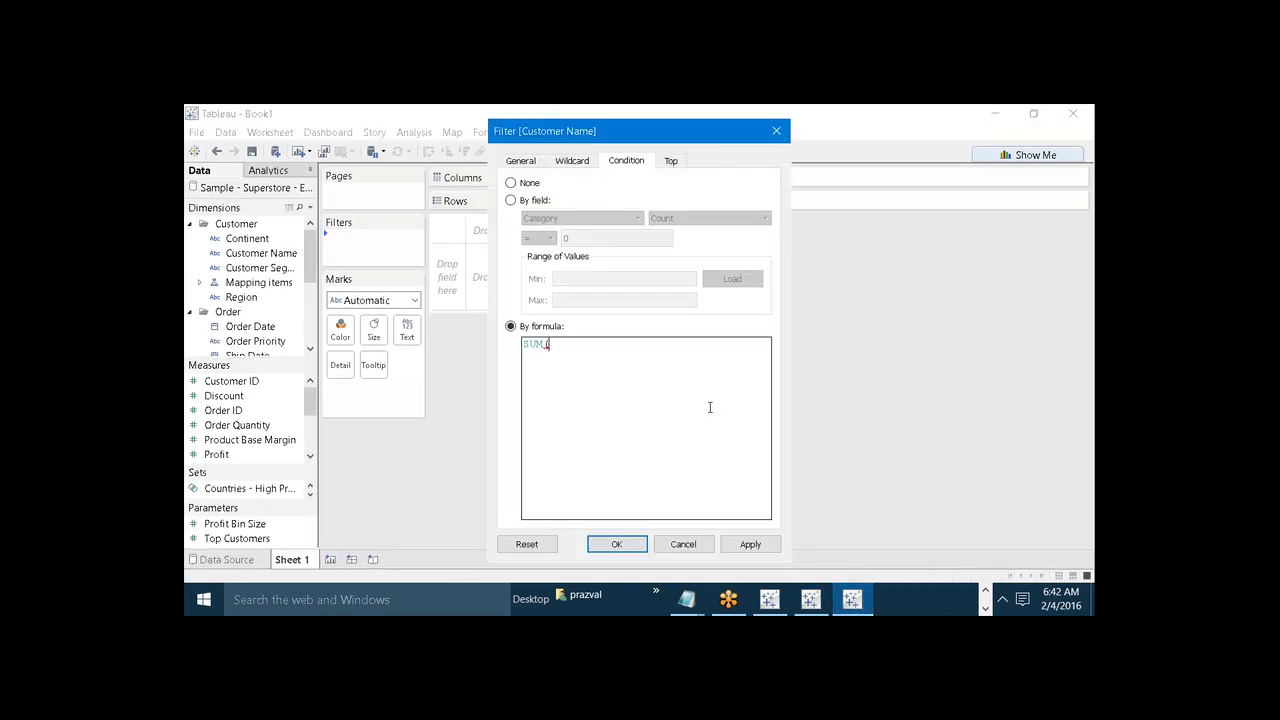
text(S)
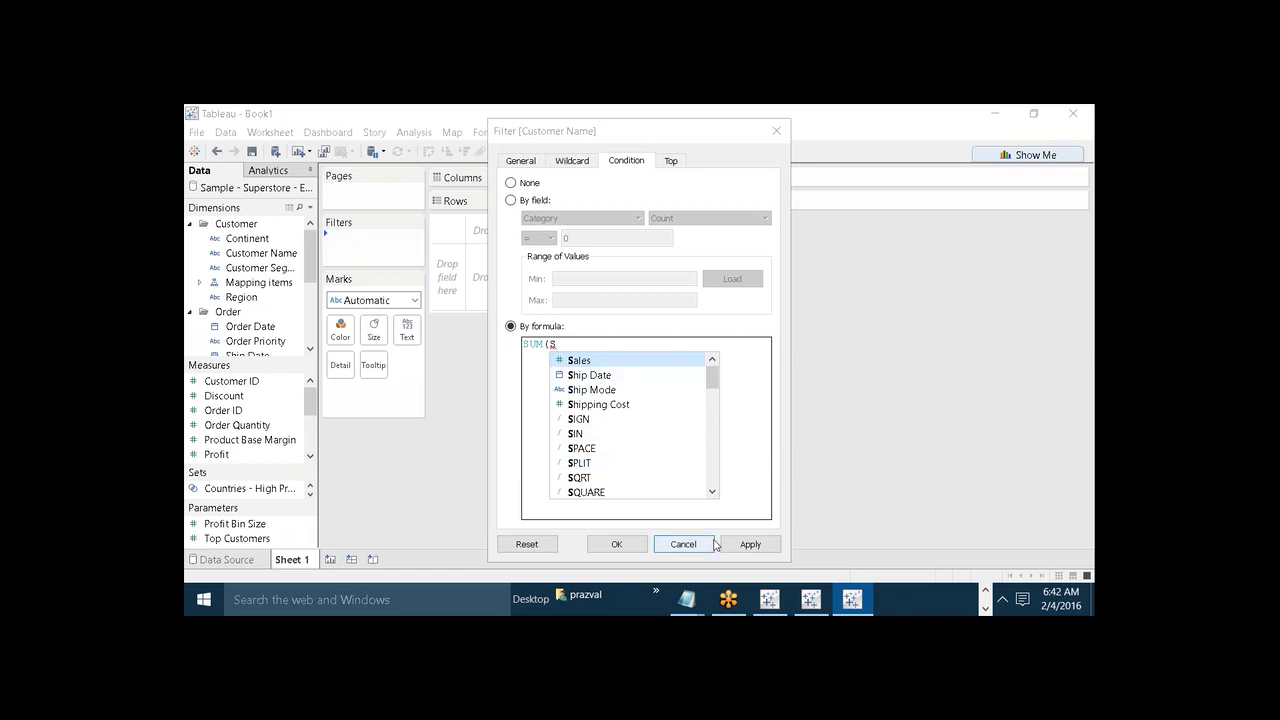
click(683, 544)
Step: Go back to Book2 and cancel the open Customer Name filter settings
mouse_move(812, 598)
click(769, 599)
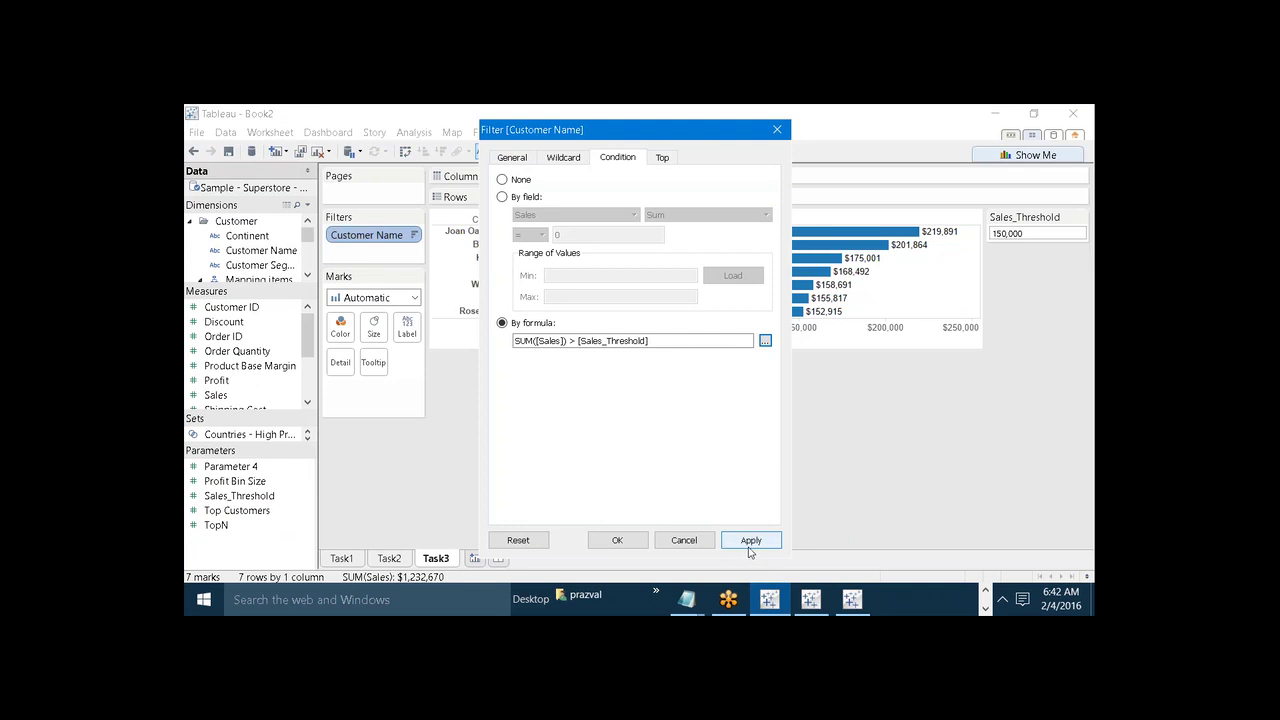
click(684, 540)
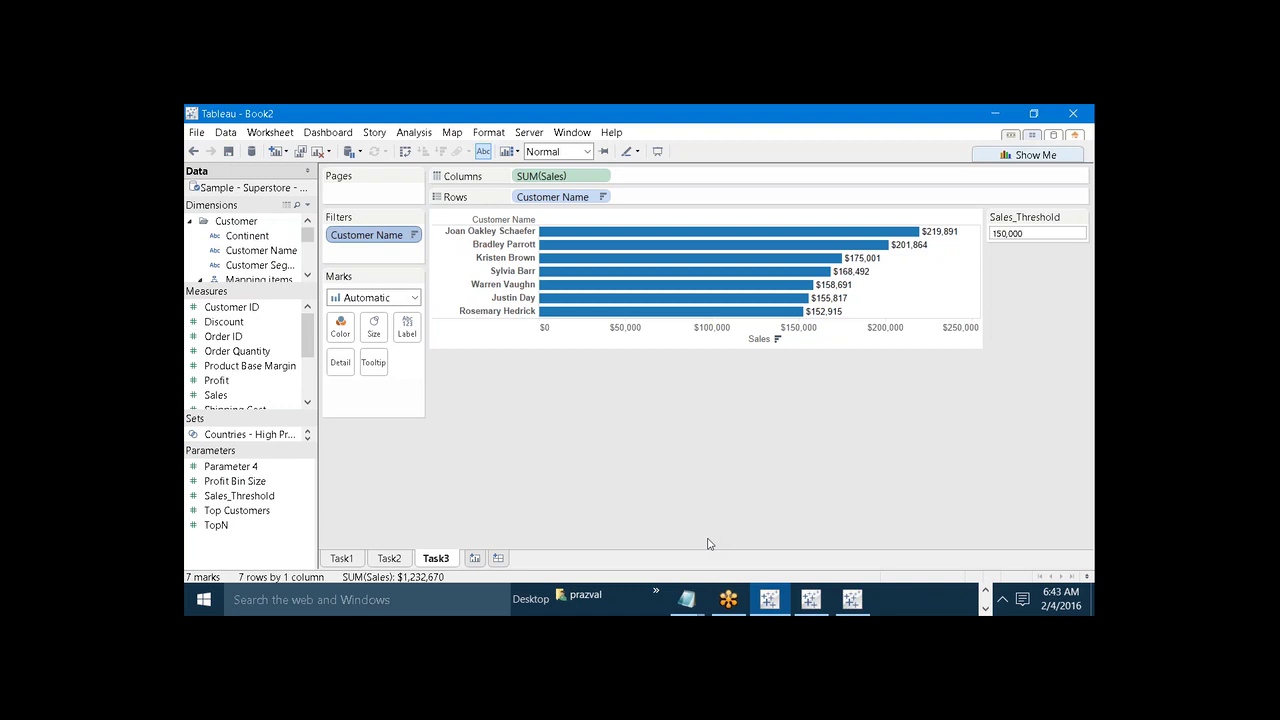
Step: Reopen the Customer Name filter's condition in Book2, review its formula in the calculation editor, and close the editor by accepting it
right_click(371, 243)
click(384, 248)
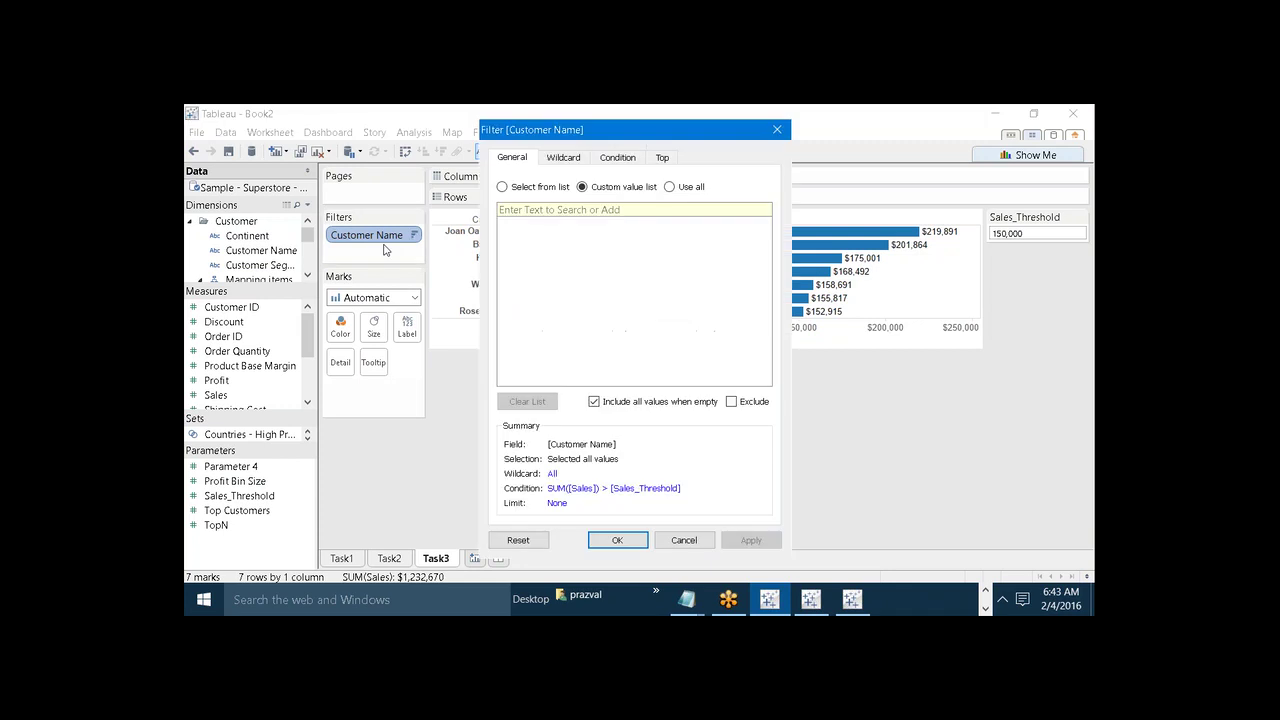
click(615, 163)
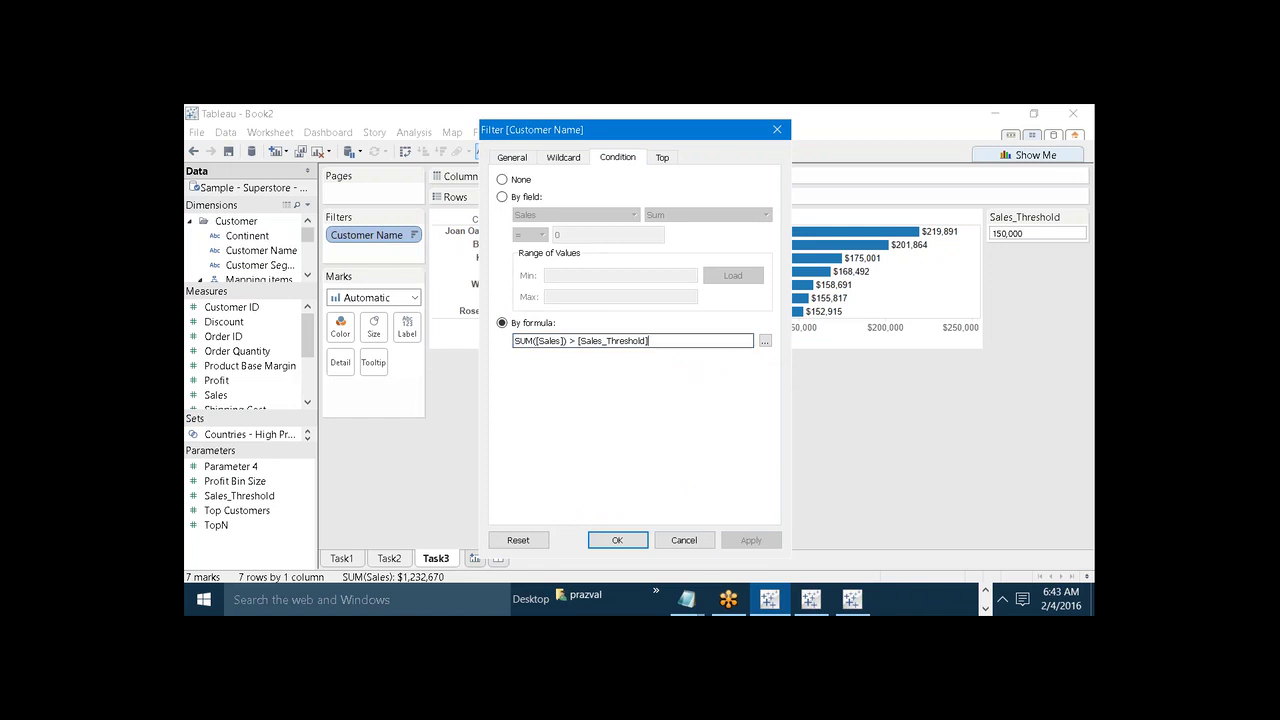
click(764, 343)
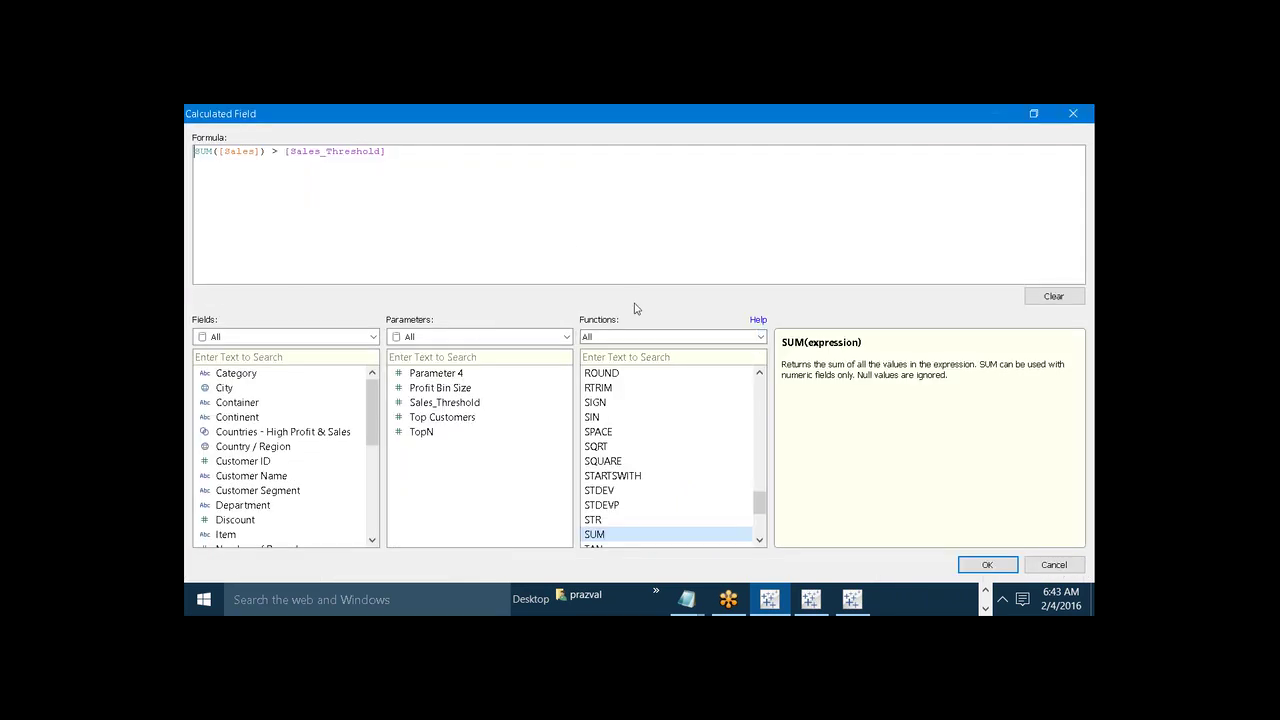
click(579, 240)
click(1006, 561)
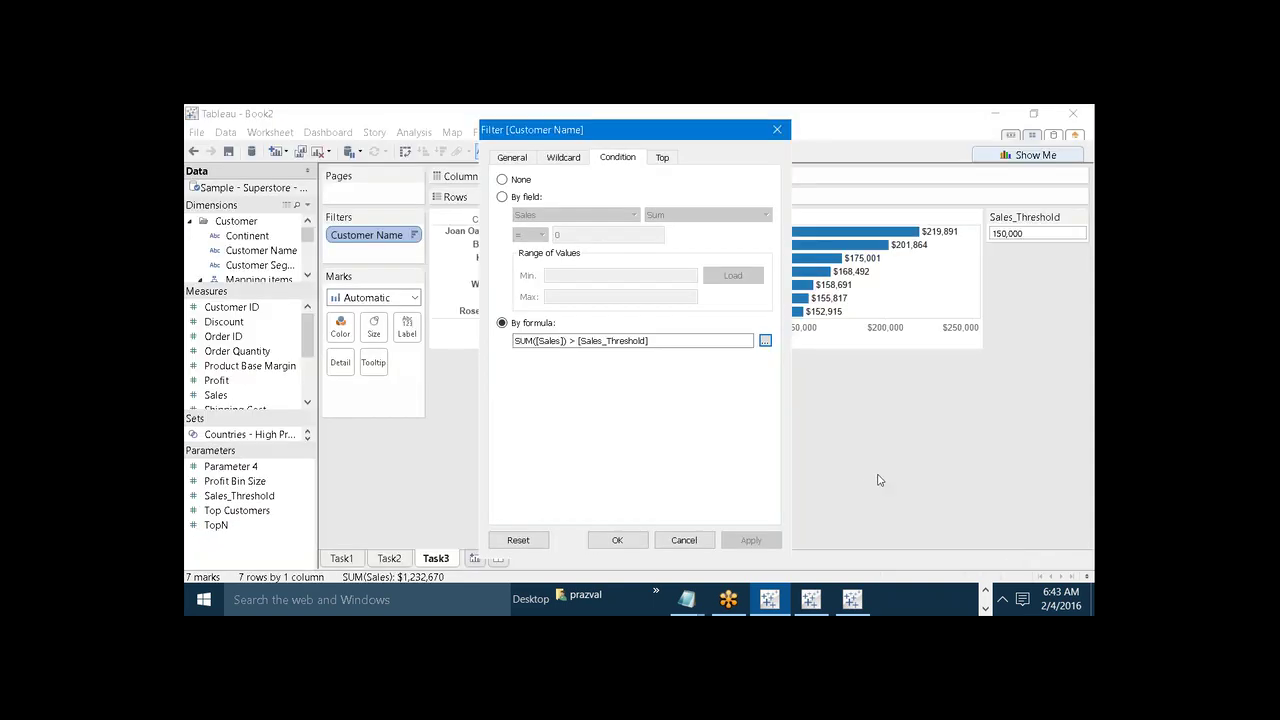
Step: Cancel the open Customer Name filter settings and create a calculated field named ABC with the formula SUM([Sales])
click(684, 540)
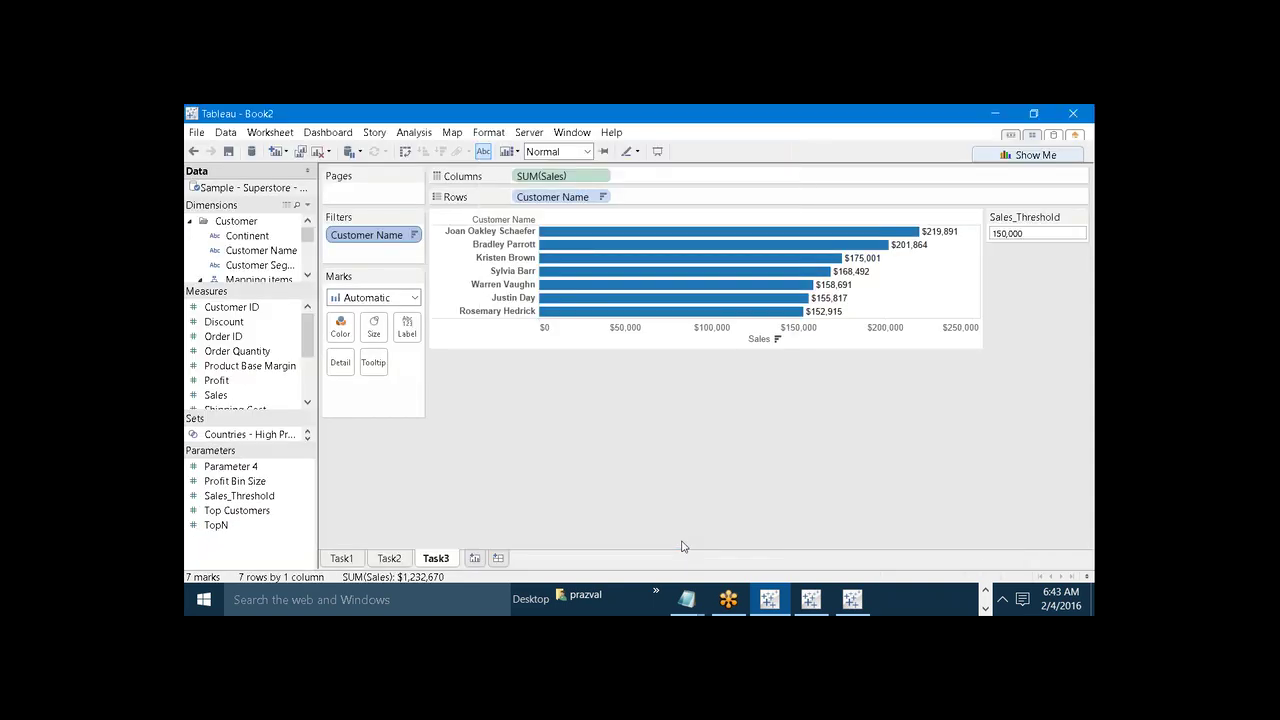
click(307, 205)
click(295, 241)
text(ABC)
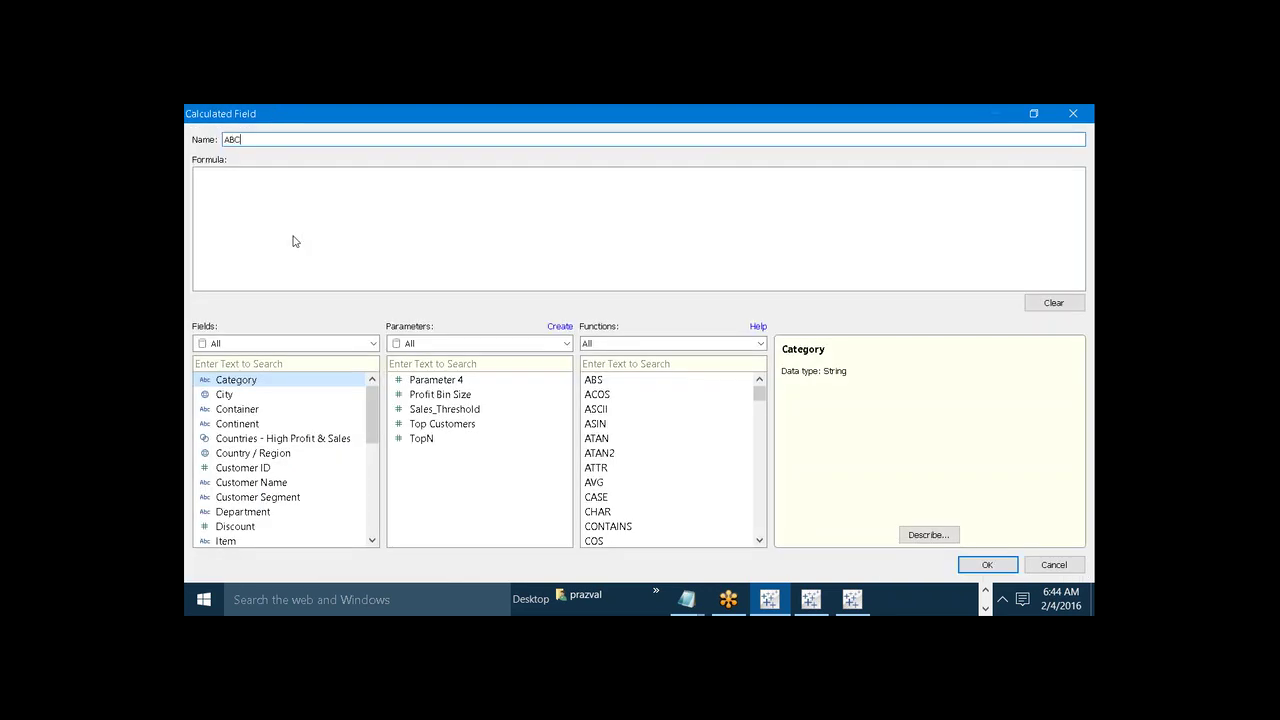
click(306, 236)
text(SUM)
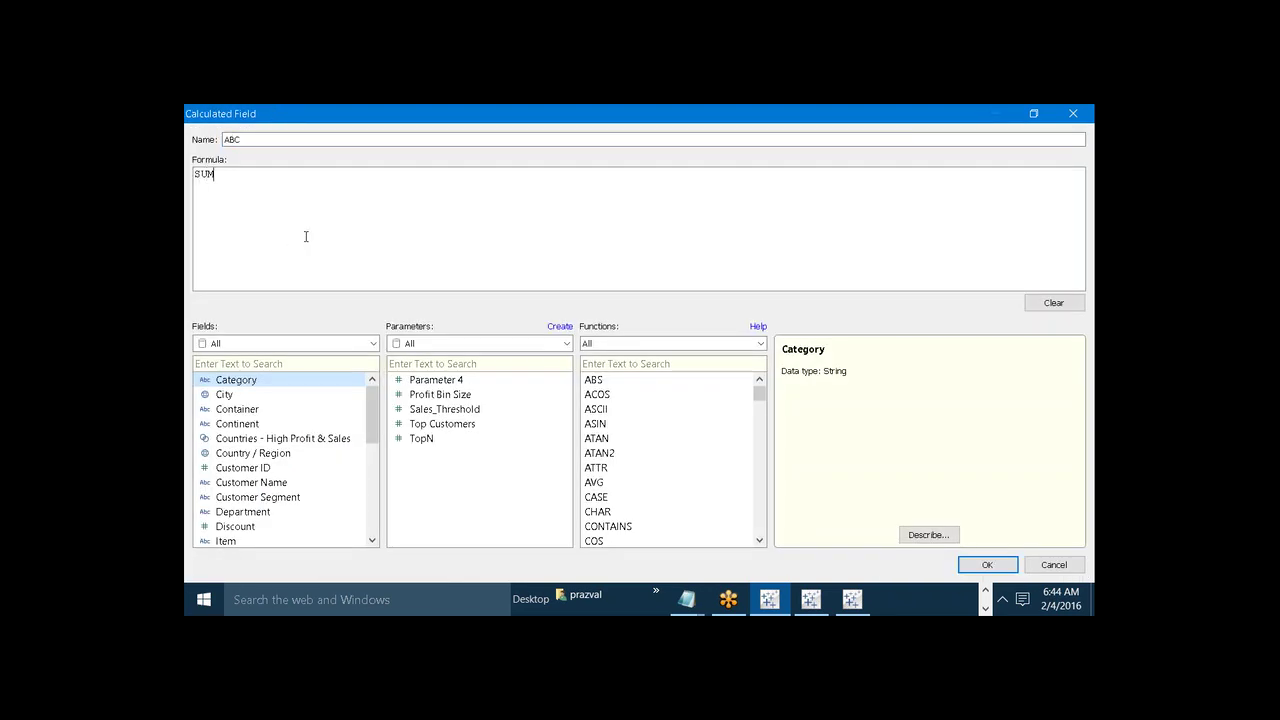
text((S)
key(BackSpace)
drag(368, 403, 371, 500)
double_click(269, 476)
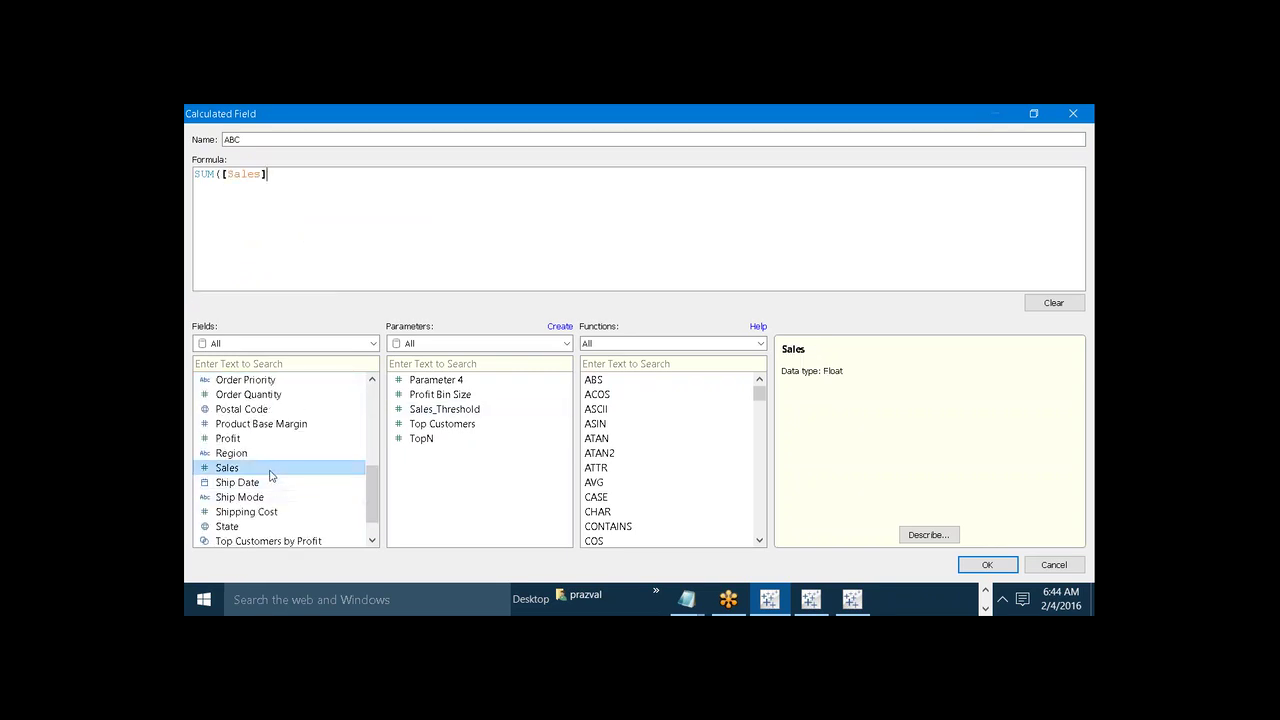
text())
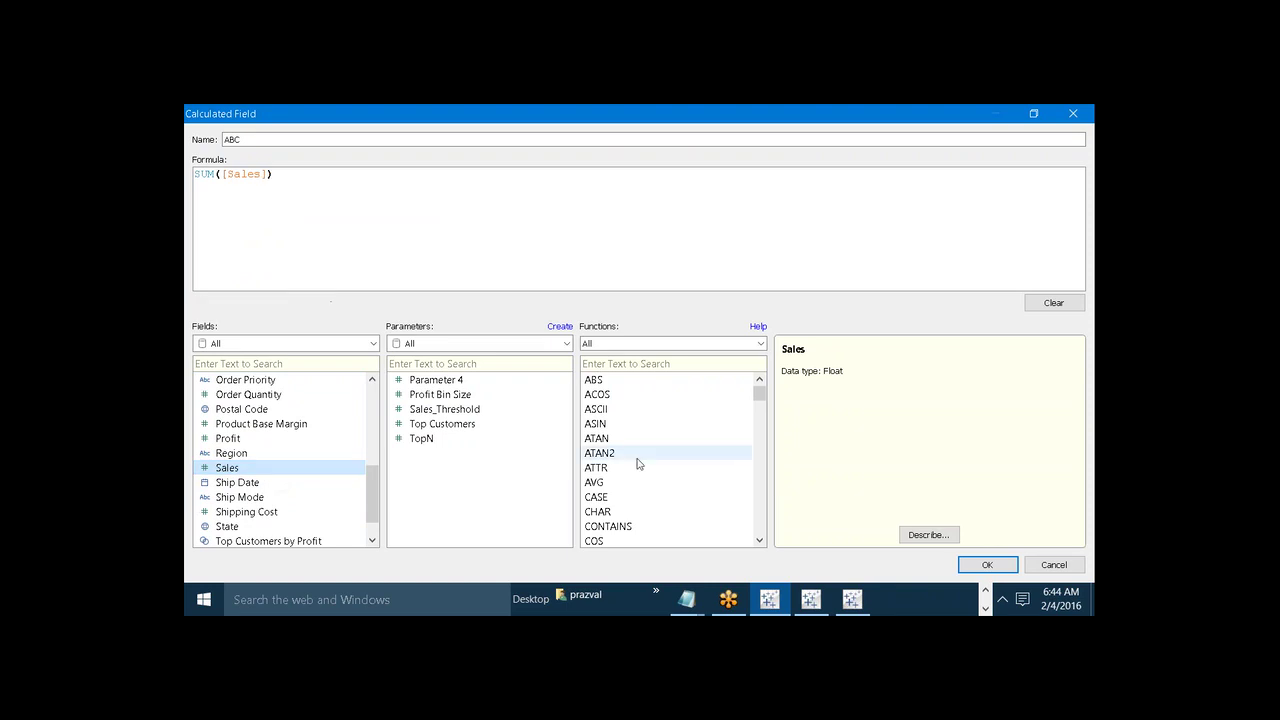
click(985, 564)
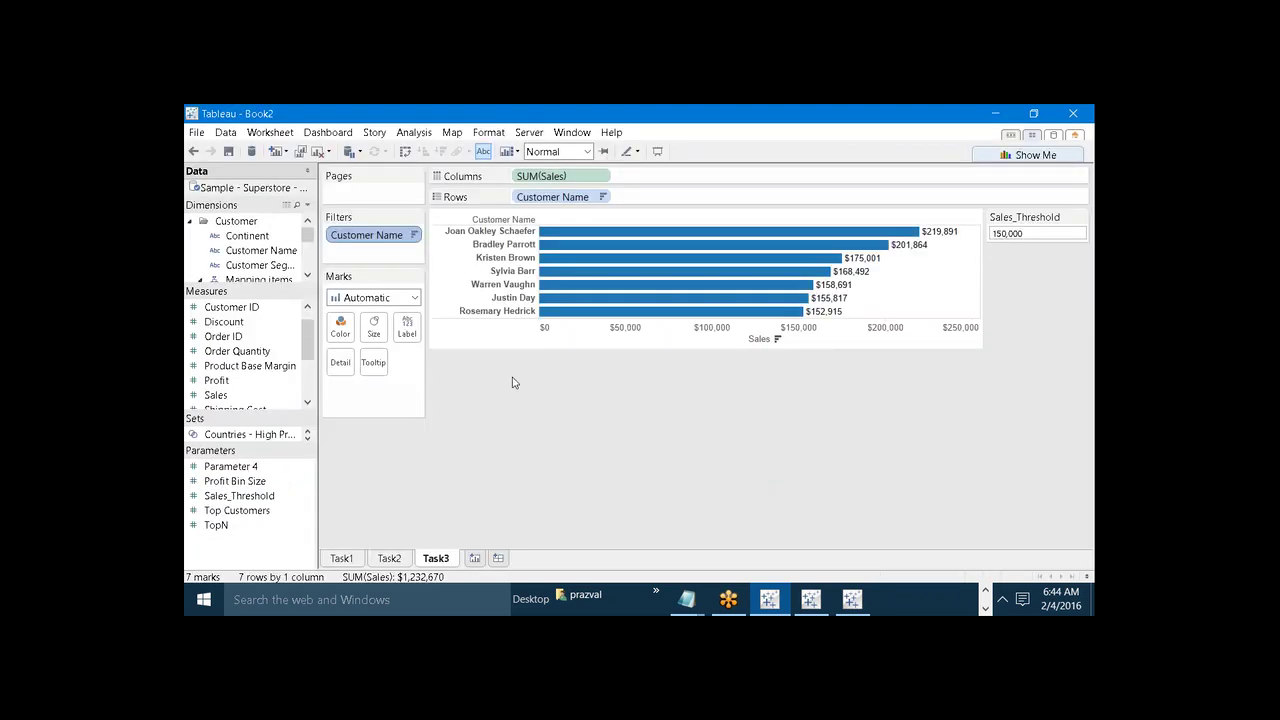
Step: Add the ABC measure to the columns next to SUM(Sales) and show its quick filter
scroll(310, 340, up, 1)
drag(214, 307, 708, 180)
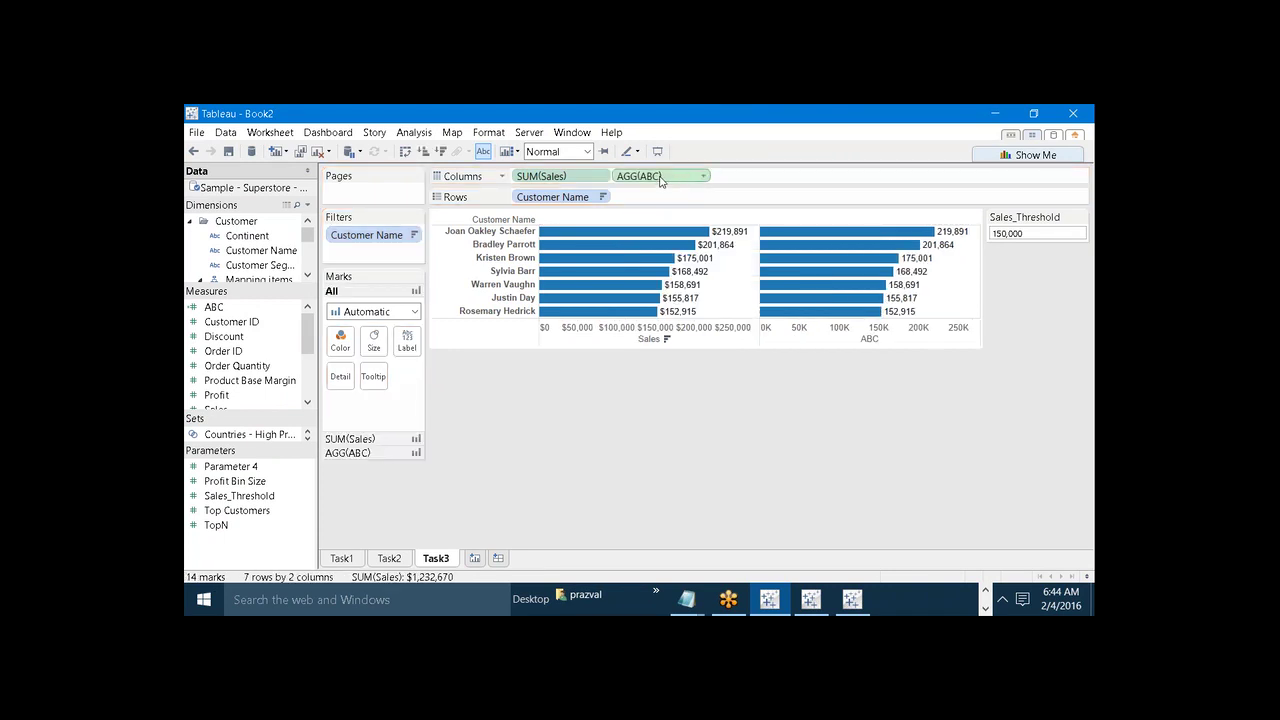
right_click(263, 315)
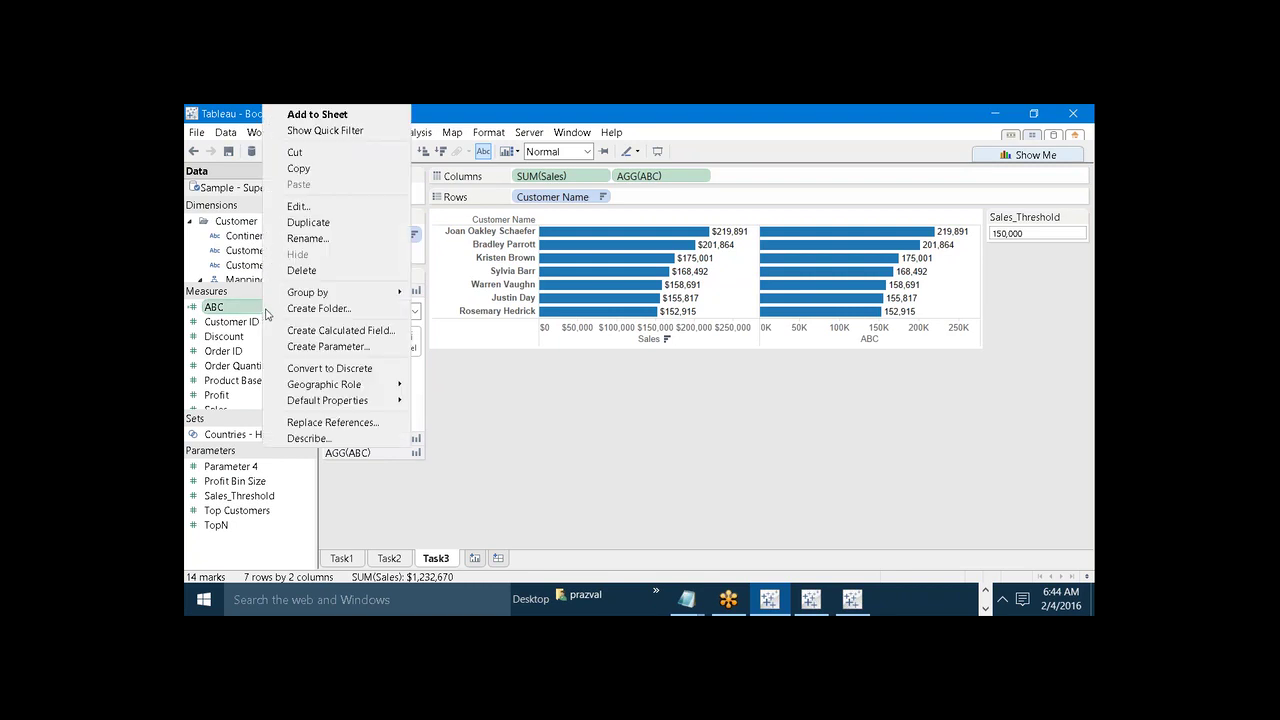
click(347, 138)
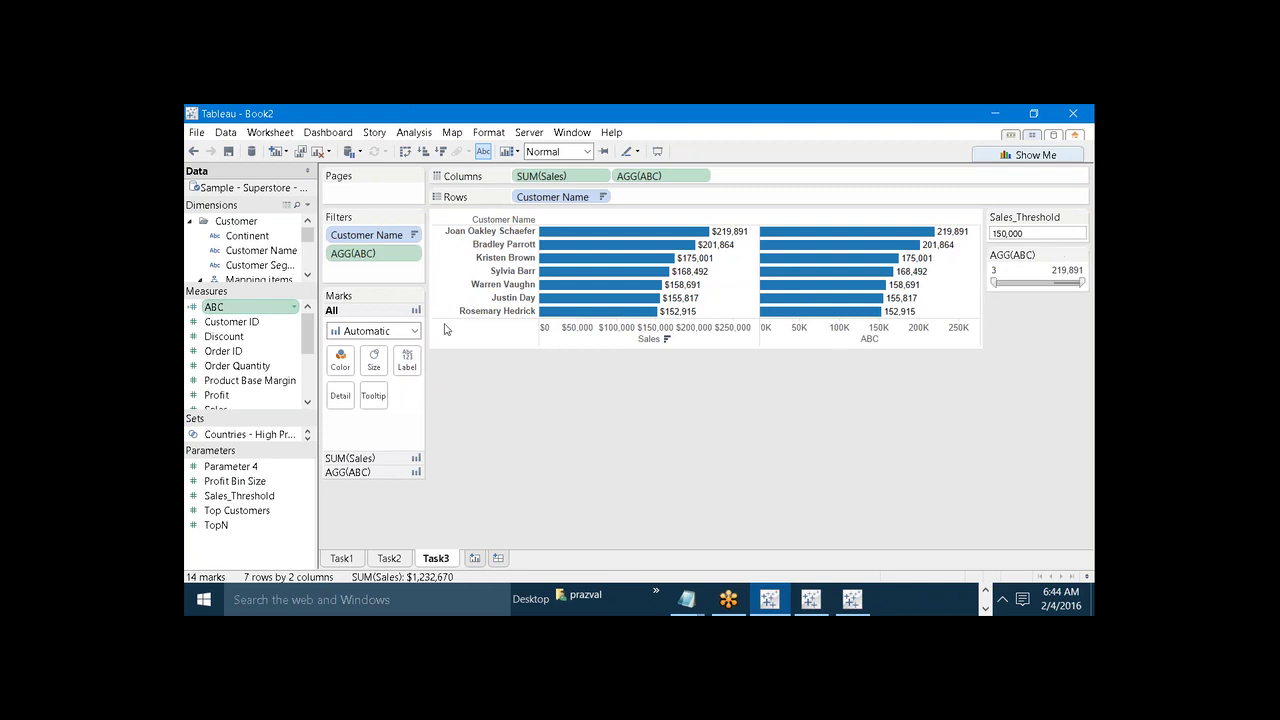
right_click(270, 309)
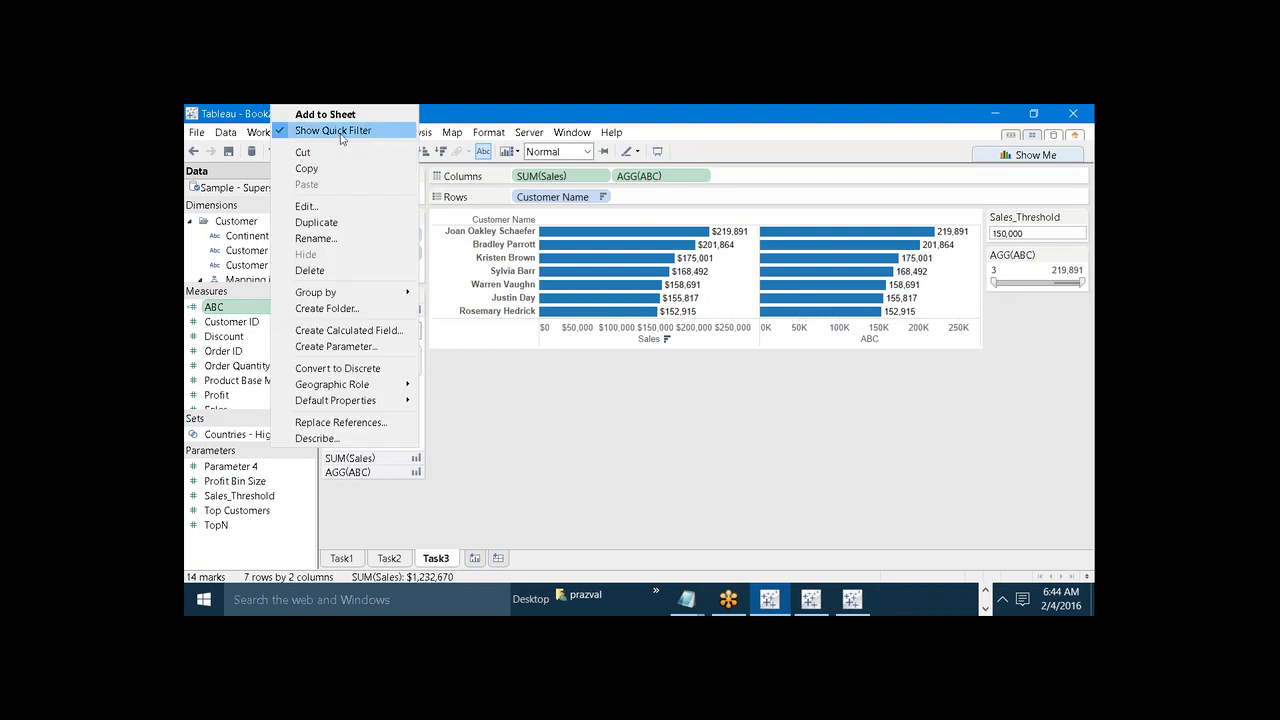
click(594, 374)
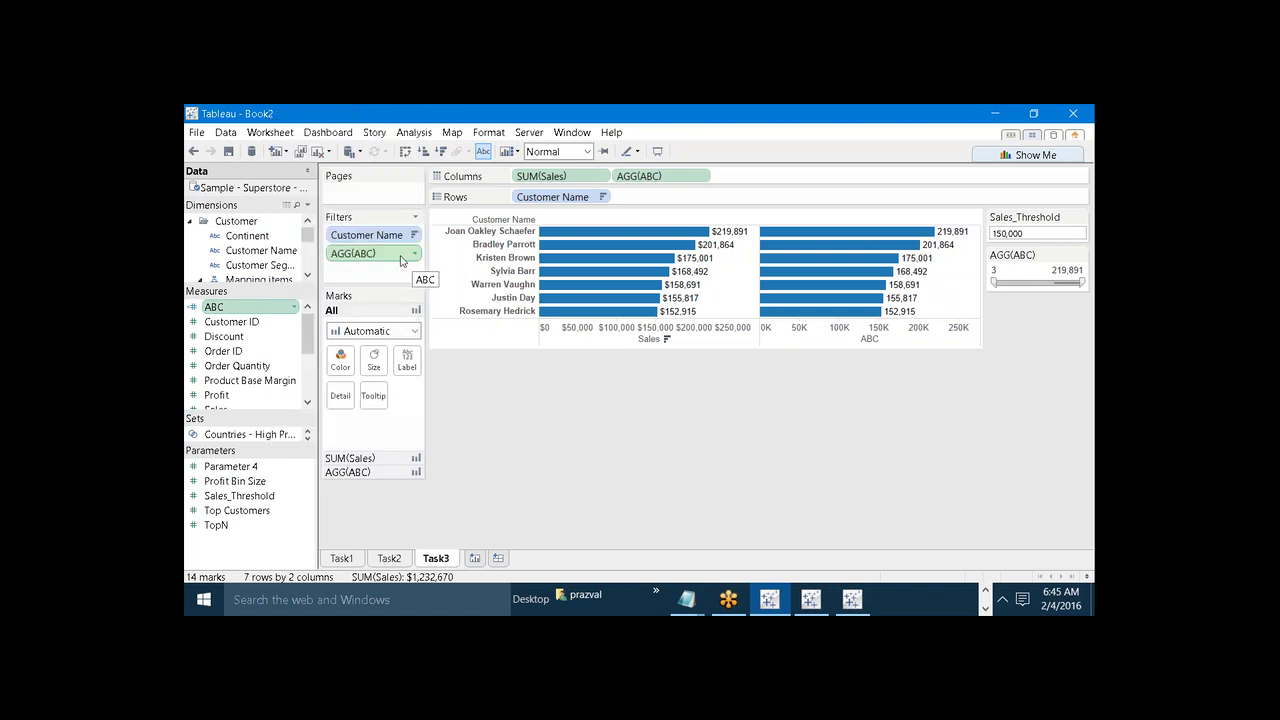
Step: Remove AGG(ABC) from both the filters and the columns of the Task3 sheet
drag(400, 260, 556, 466)
drag(638, 176, 672, 425)
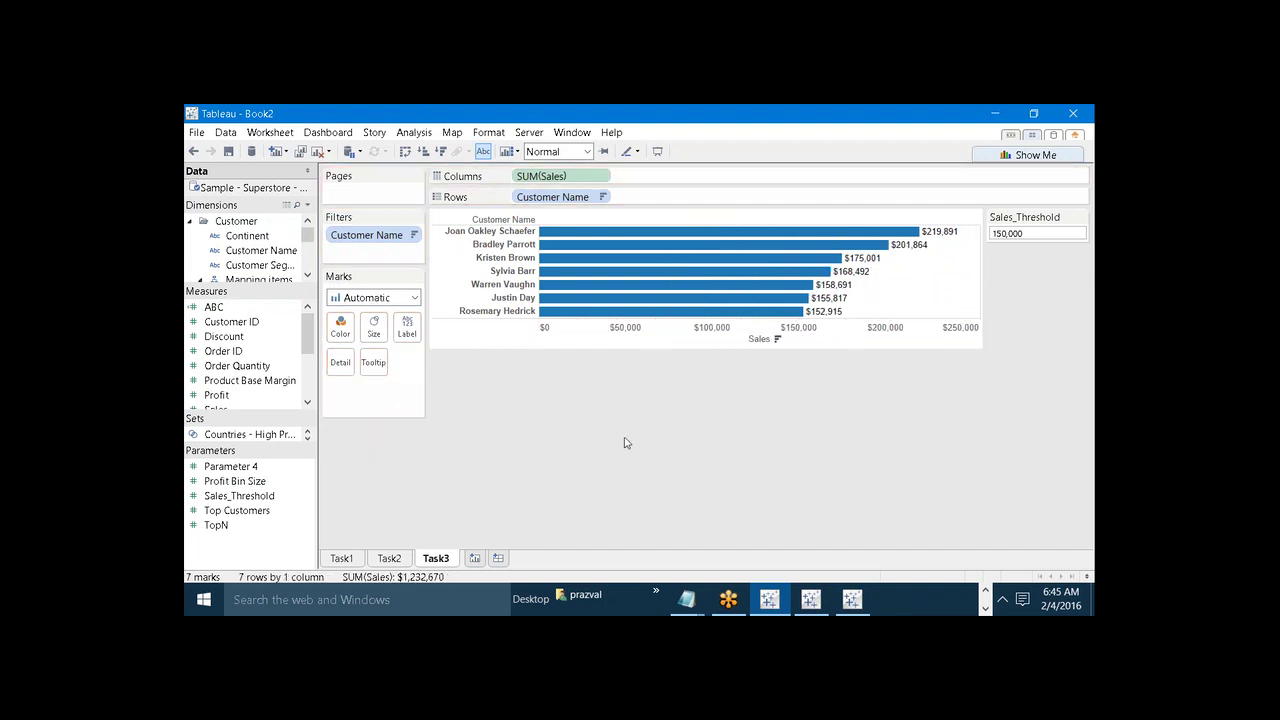
Step: Switch to the Notepad task list and add "Task4:-" followed by the line "Countries wise profits in-between start_date and end_date"
mouse_move(688, 598)
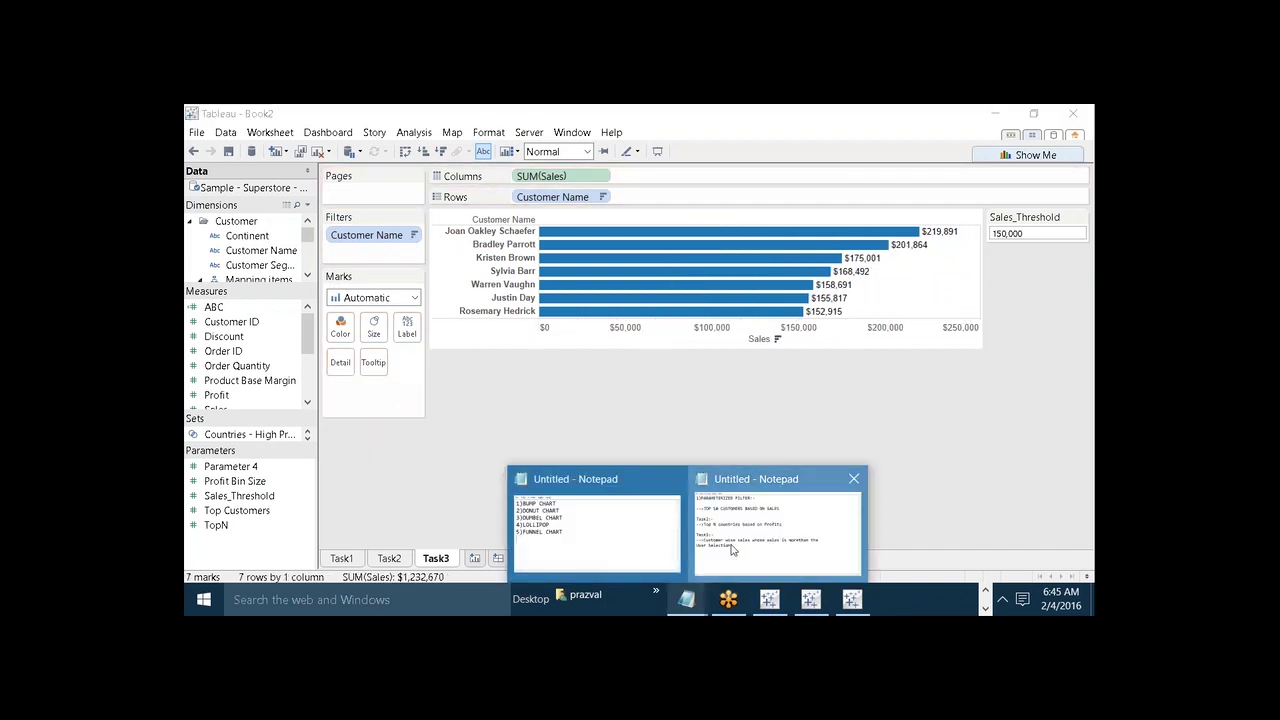
click(731, 549)
key(Return)
text(T)
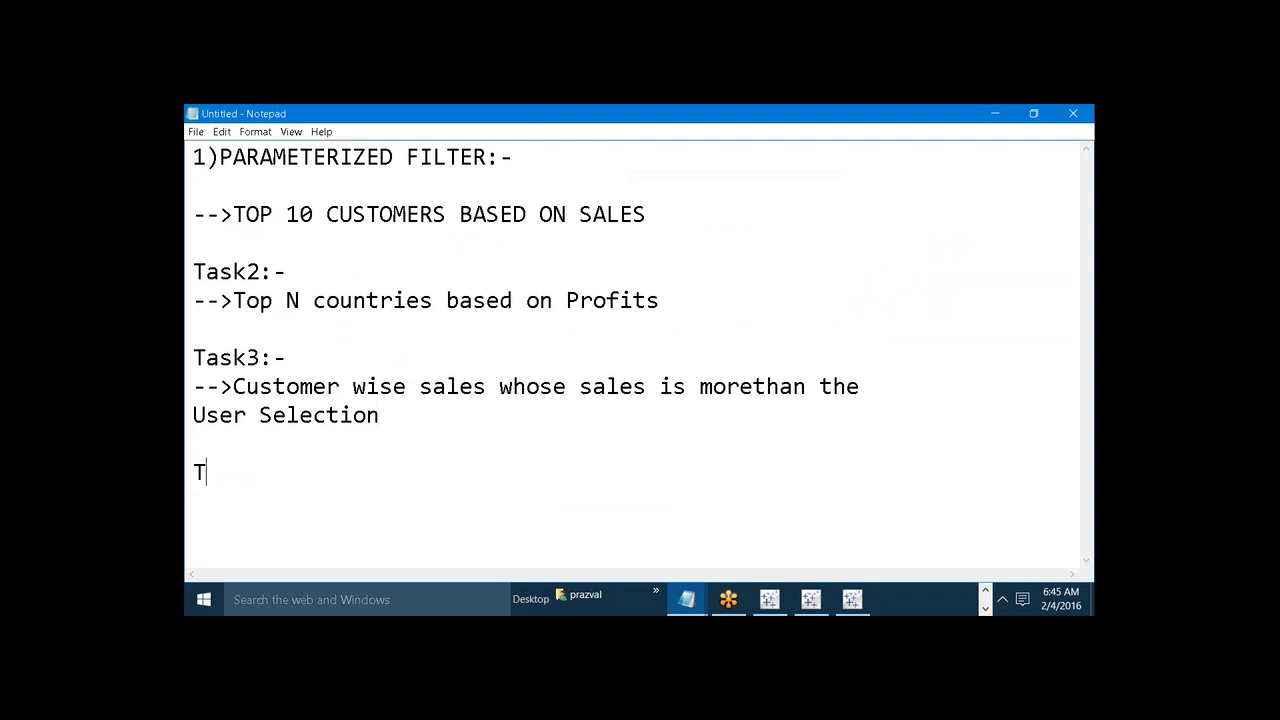
text(ask4:-)
key(Return)
text(Countrie)
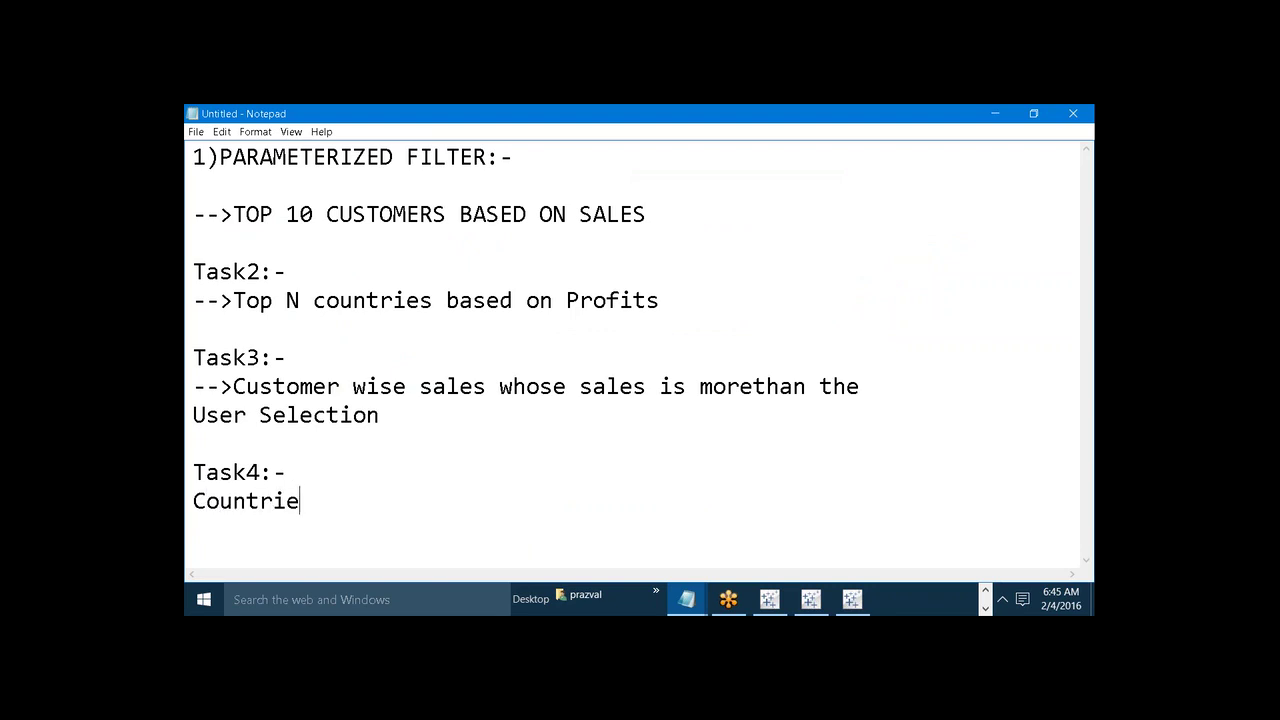
text(s wise profits )
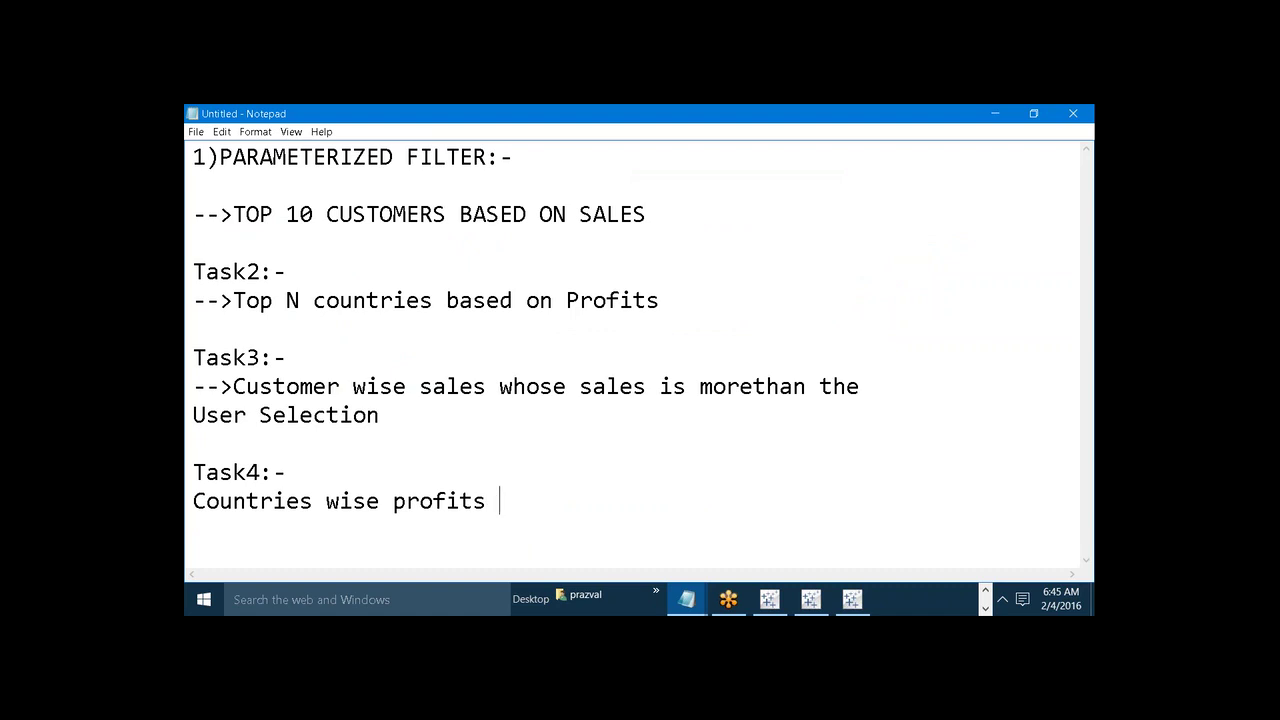
text(in-between)
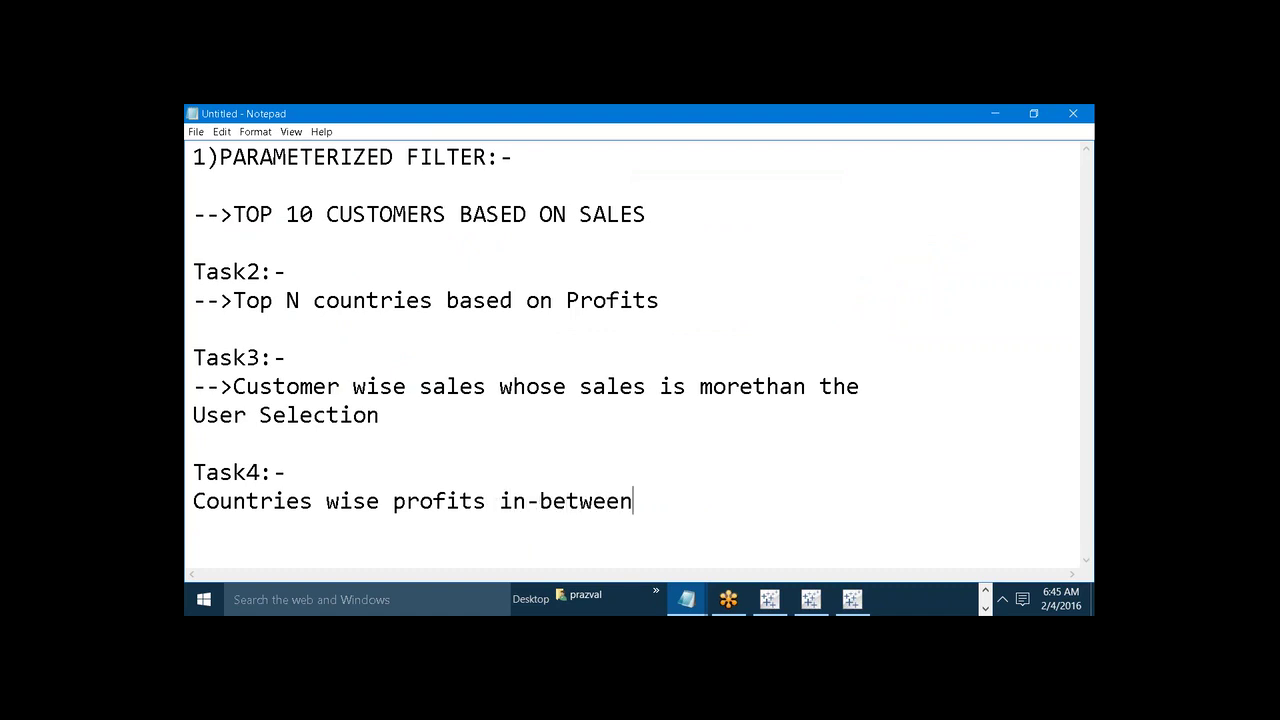
text( start_date amd)
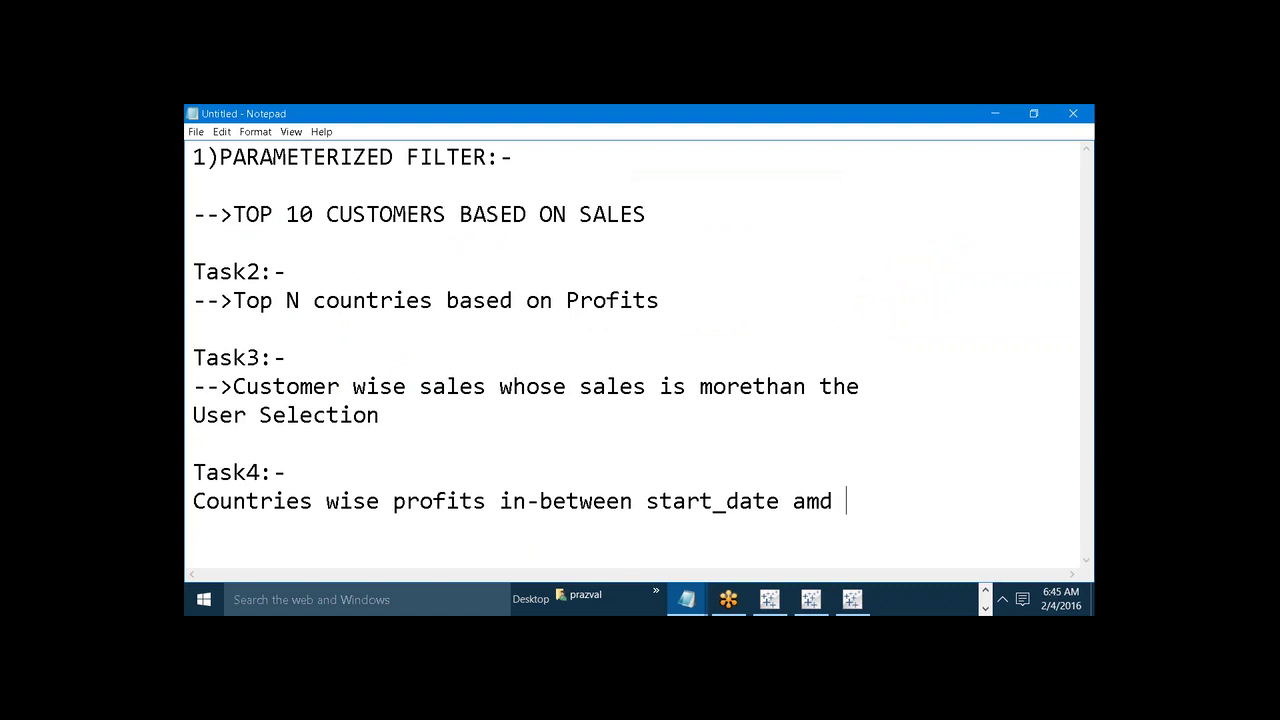
key(BackSpace)
key(BackSpace)
key(BackSpace)
text(nd end_date)
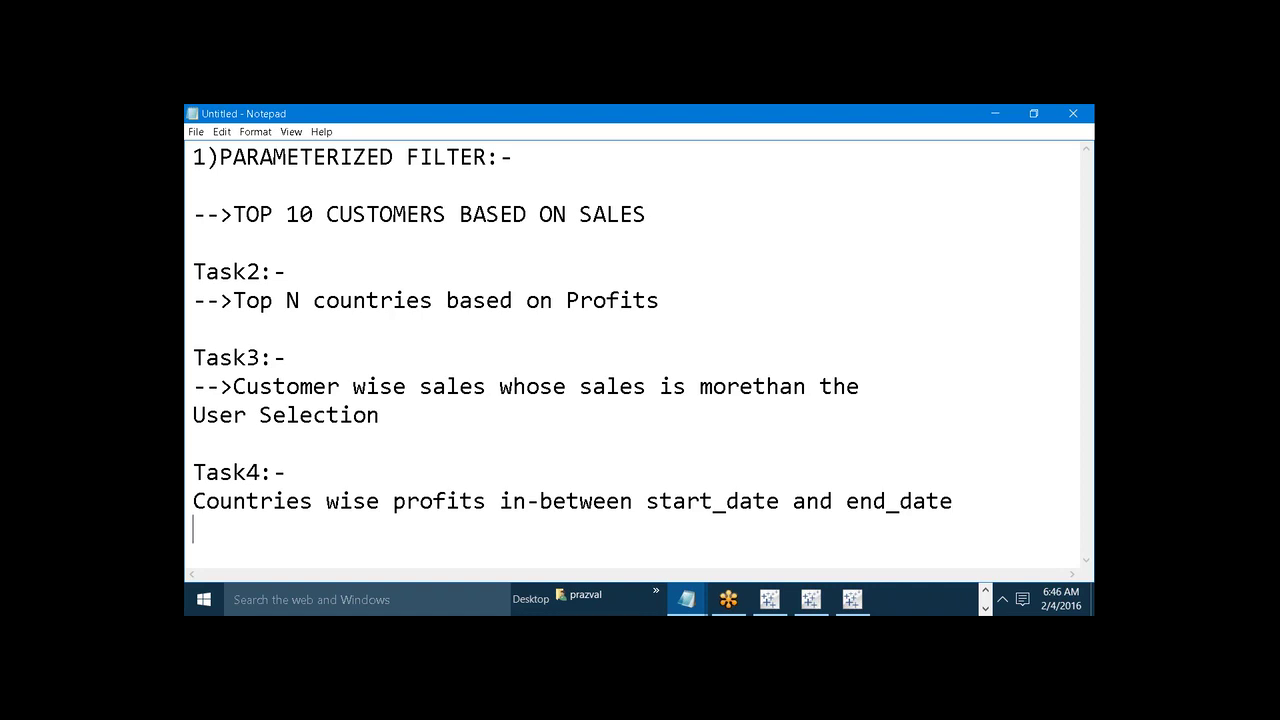
Step: Switch to Tableau Book1 and chart Profit in columns against Country / Region in rows on the empty Sheet 1
mouse_move(810, 598)
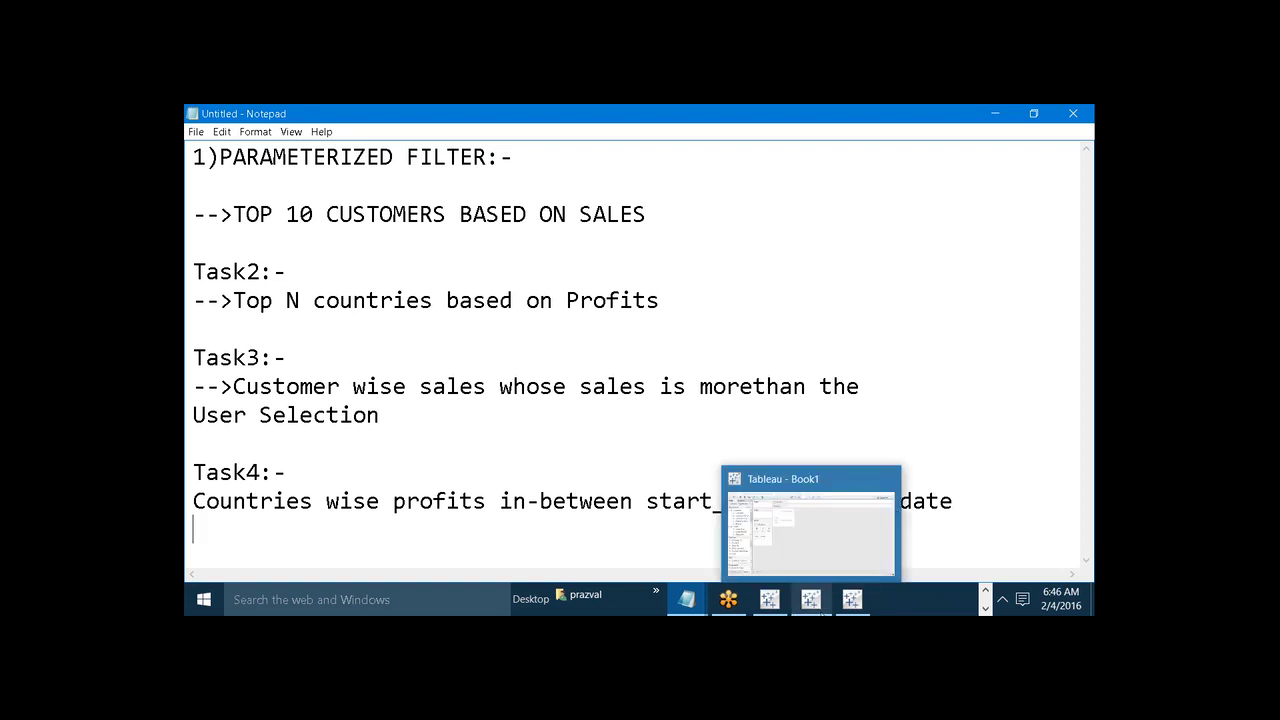
click(798, 550)
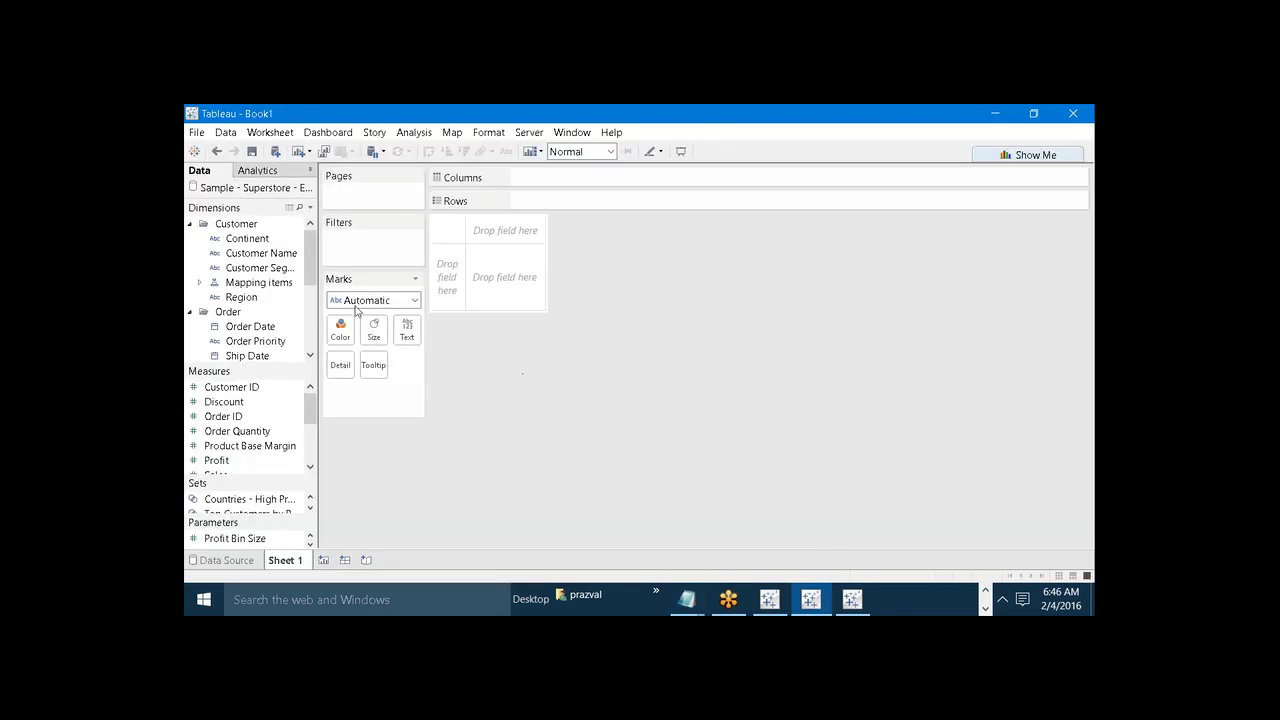
click(200, 283)
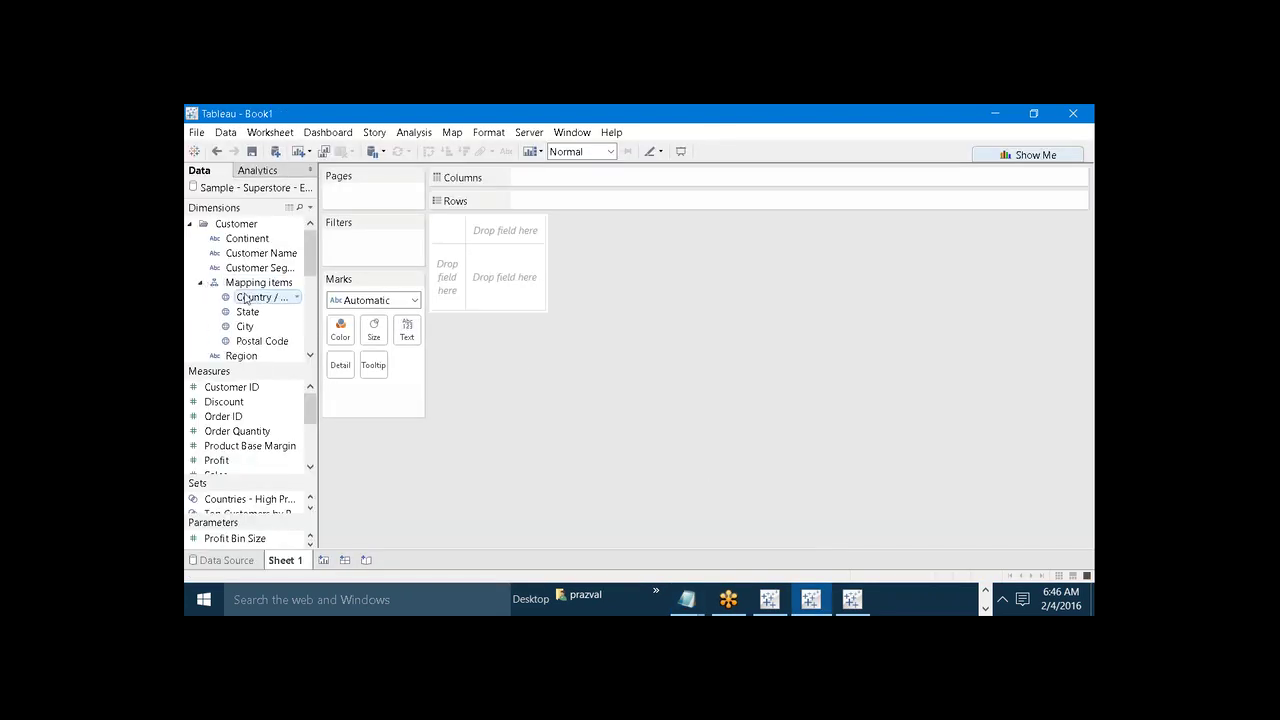
drag(246, 305, 462, 284)
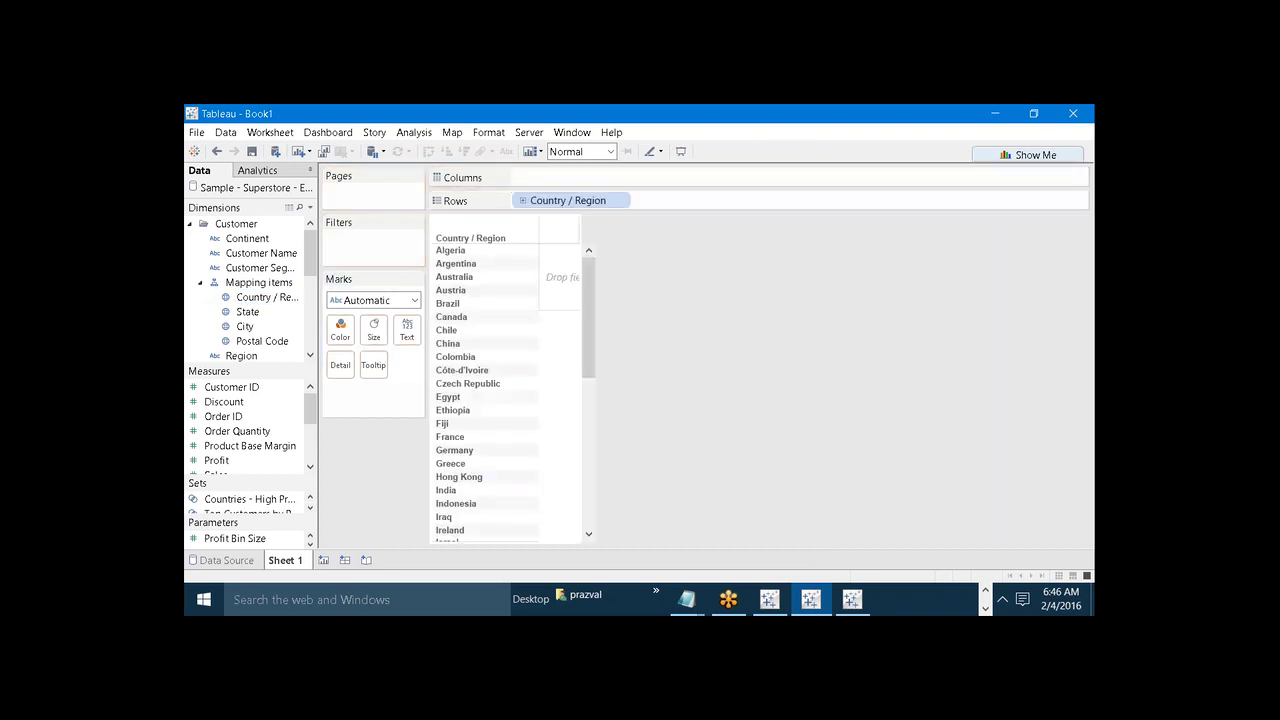
drag(238, 466, 594, 185)
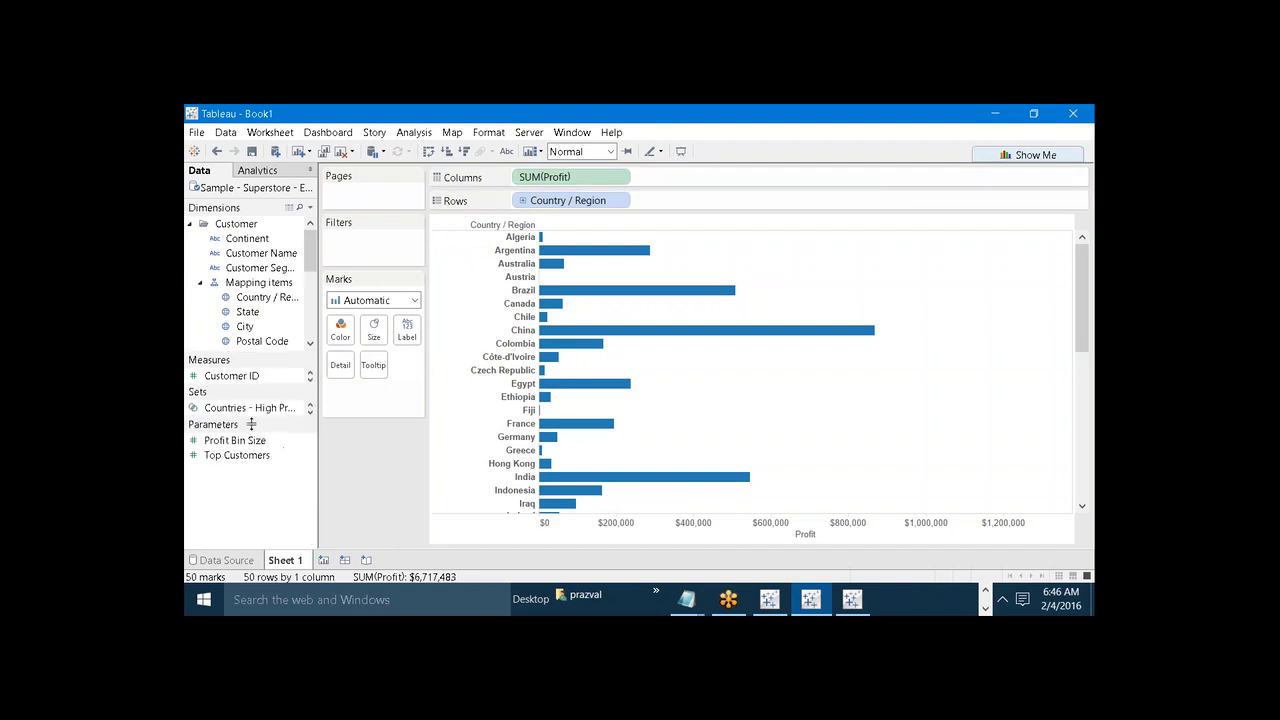
right_click(229, 430)
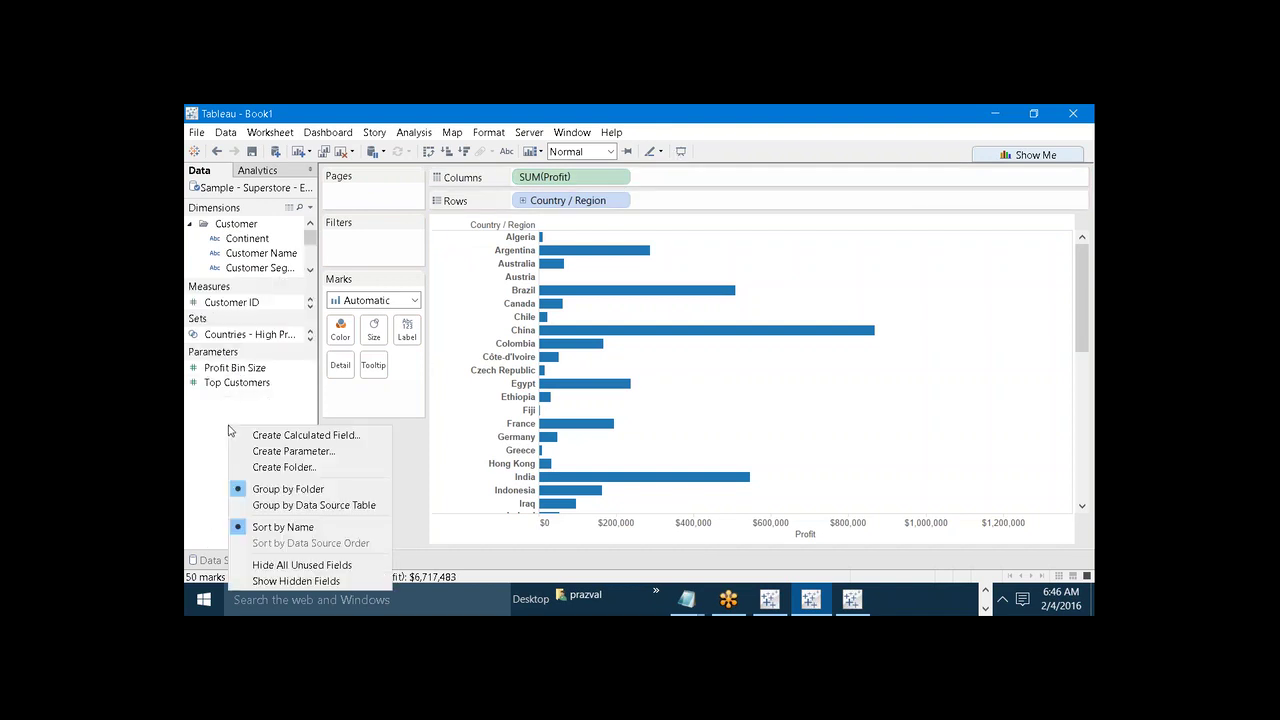
click(280, 451)
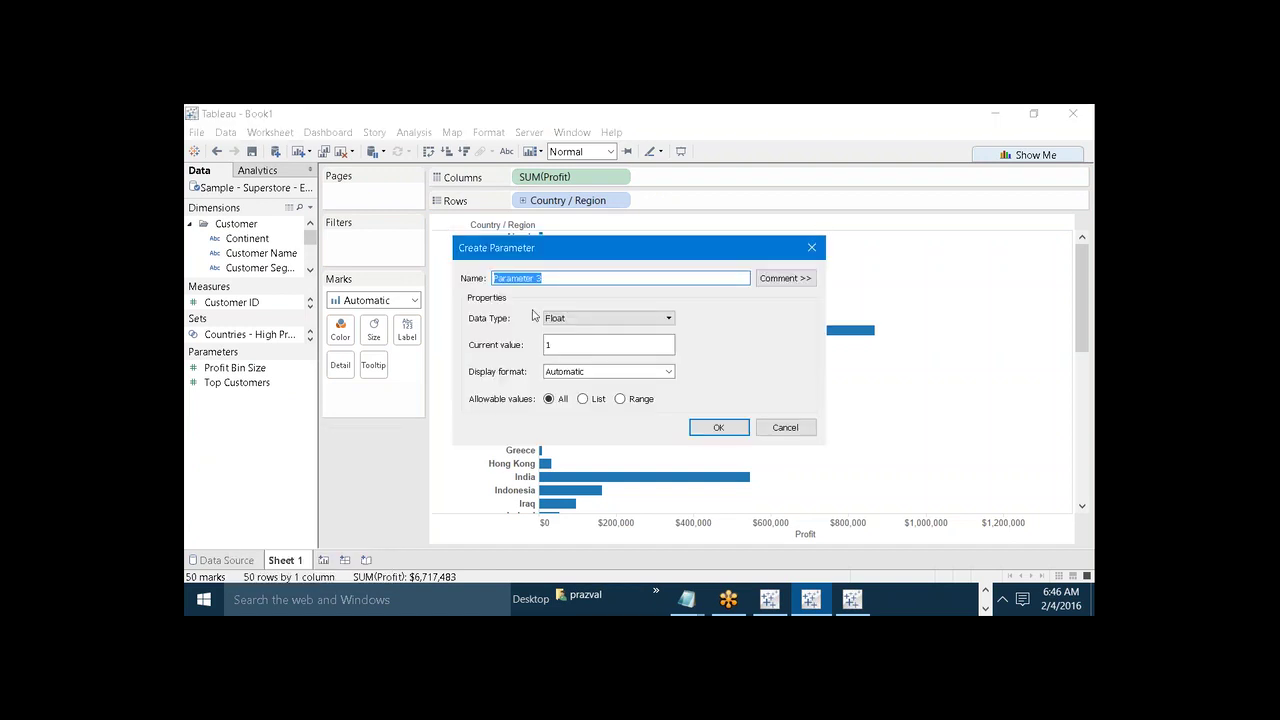
click(766, 427)
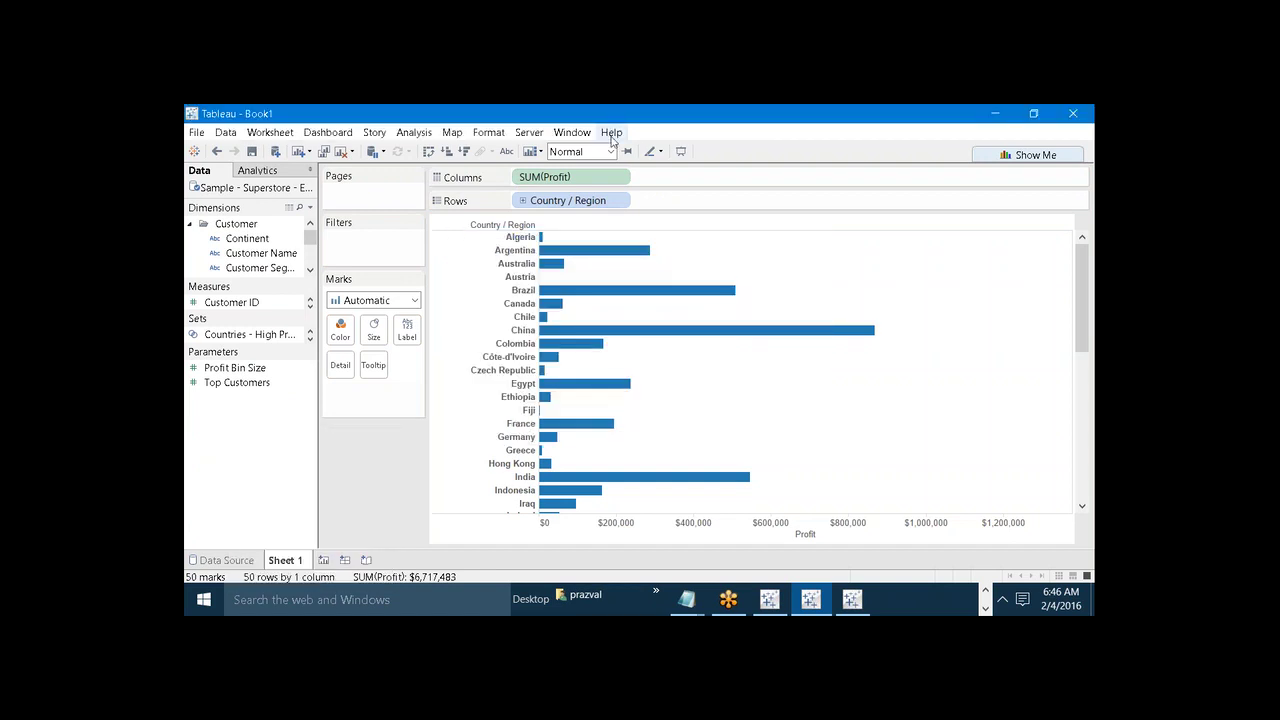
Step: Check which Tableau version Book1 is running in, and close the version information
click(611, 133)
click(651, 290)
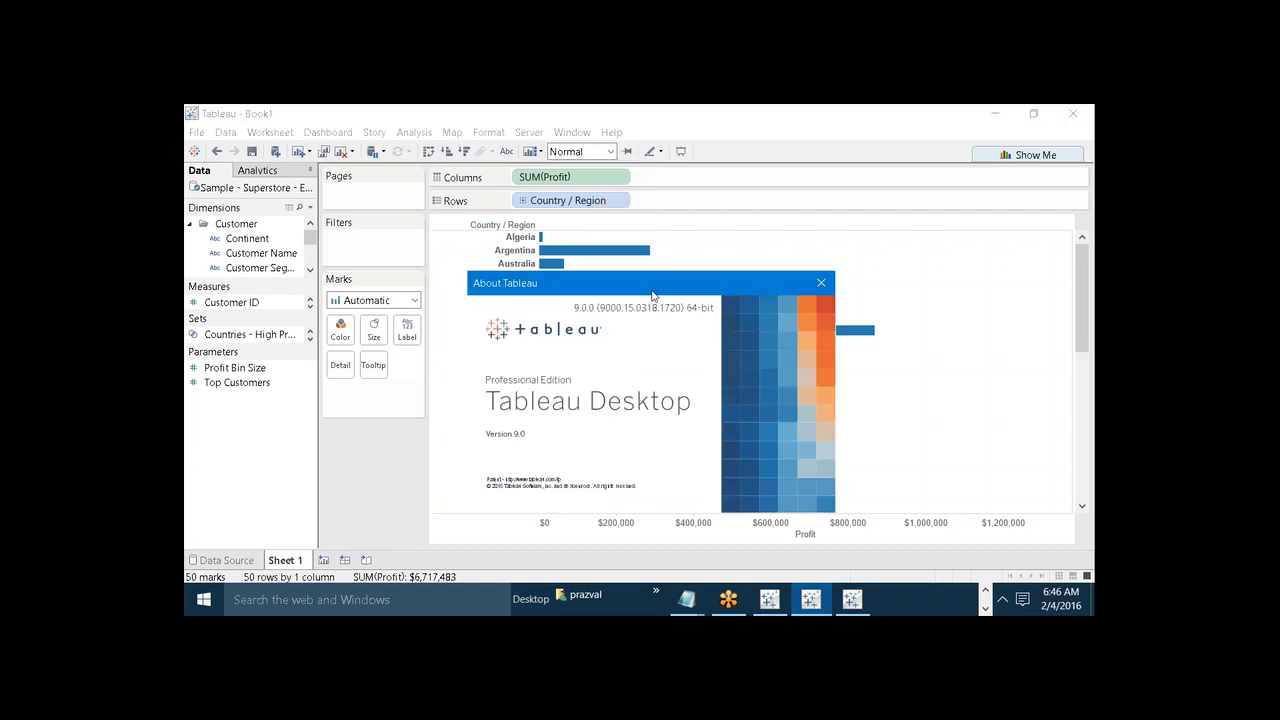
click(821, 283)
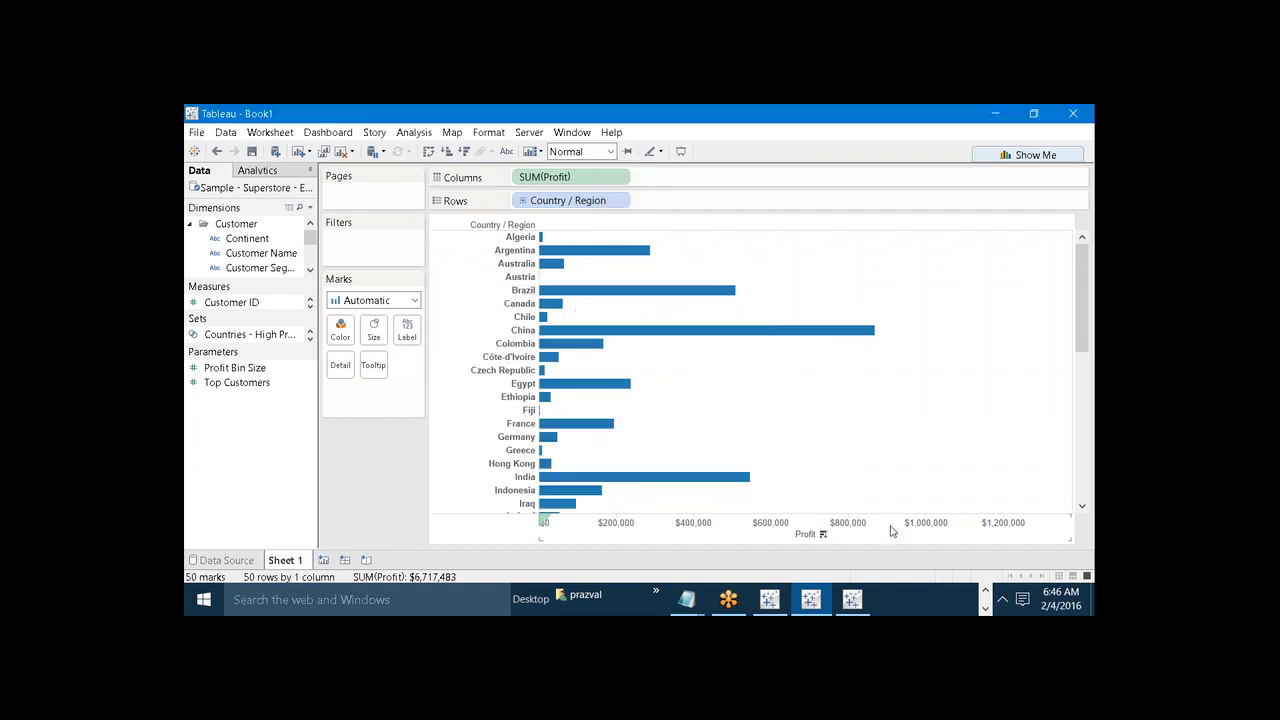
Step: Switch to Book2, add a new worksheet, and chart Profit in columns against Country / Region in rows
click(769, 598)
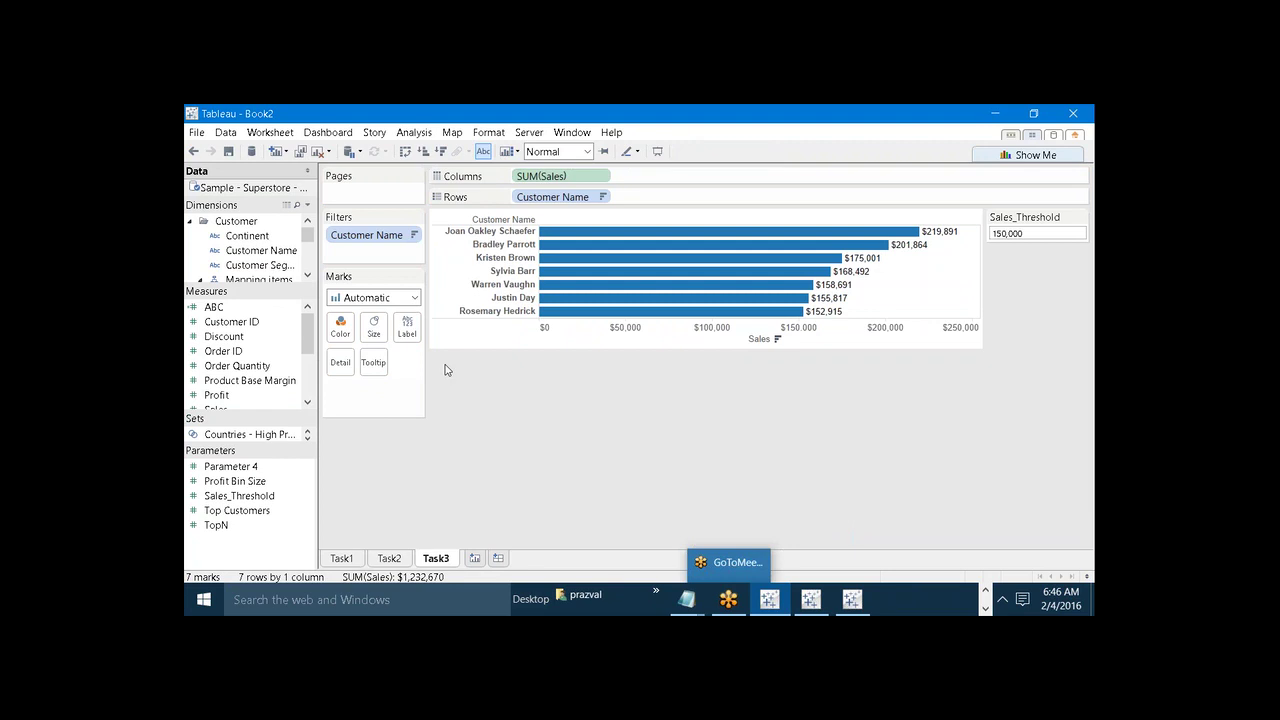
click(475, 559)
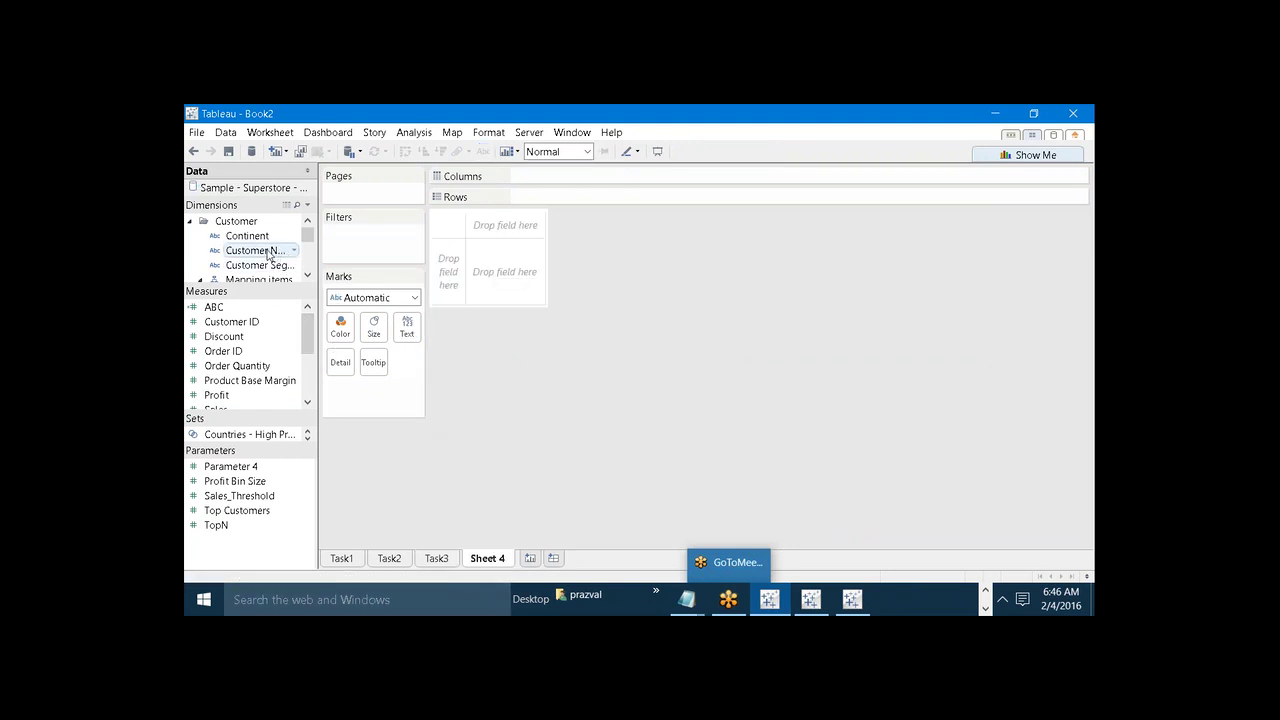
drag(307, 236, 649, 196)
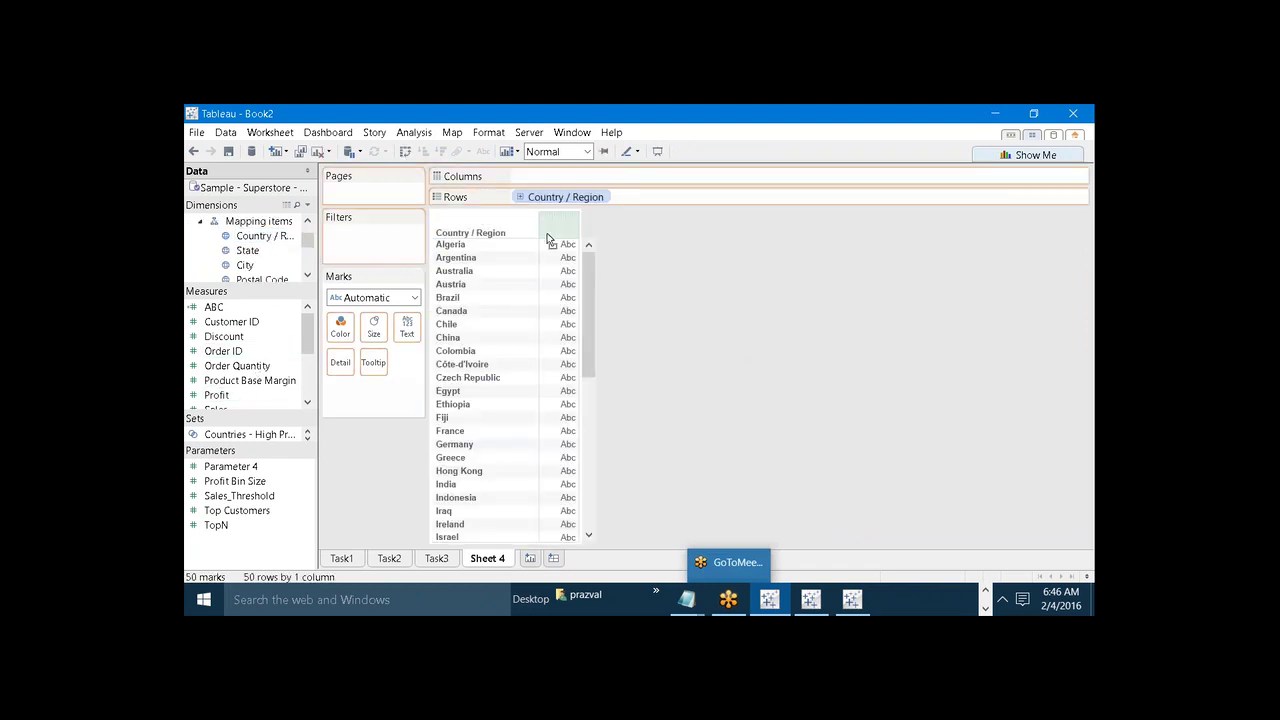
drag(547, 238, 552, 176)
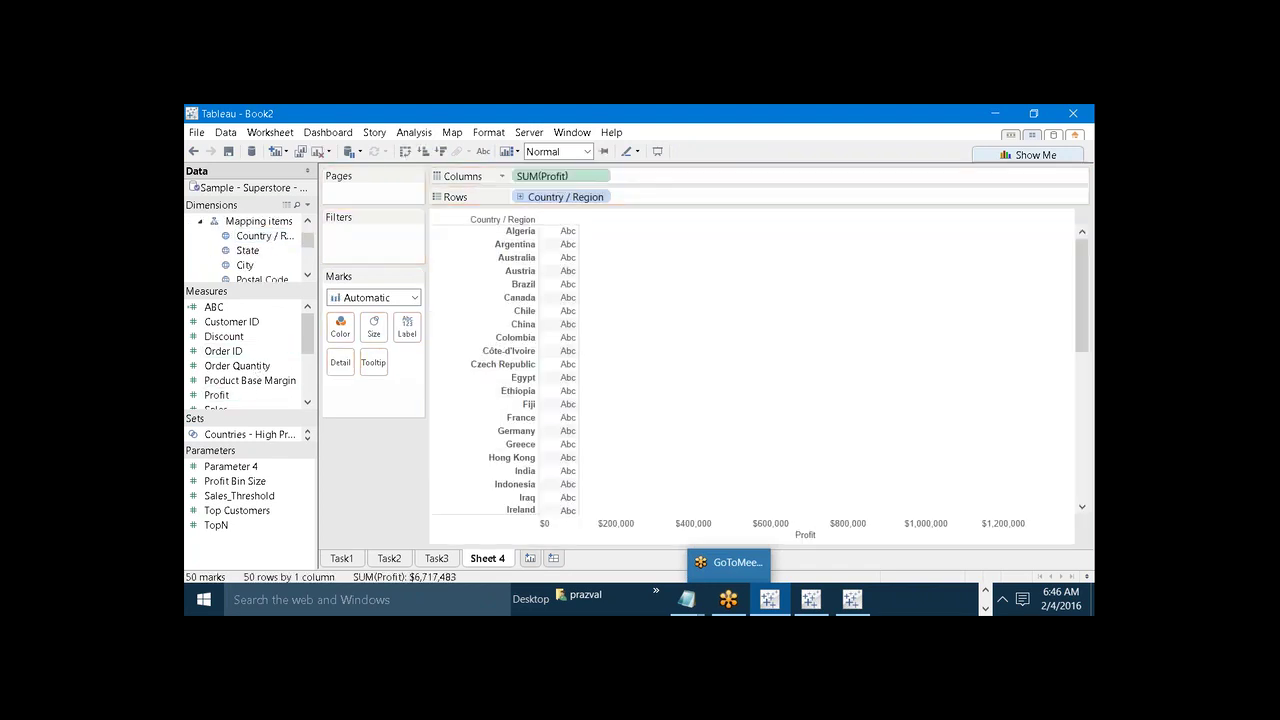
Step: Create a parameter named SD with the Date data type, allowing all values
right_click(223, 549)
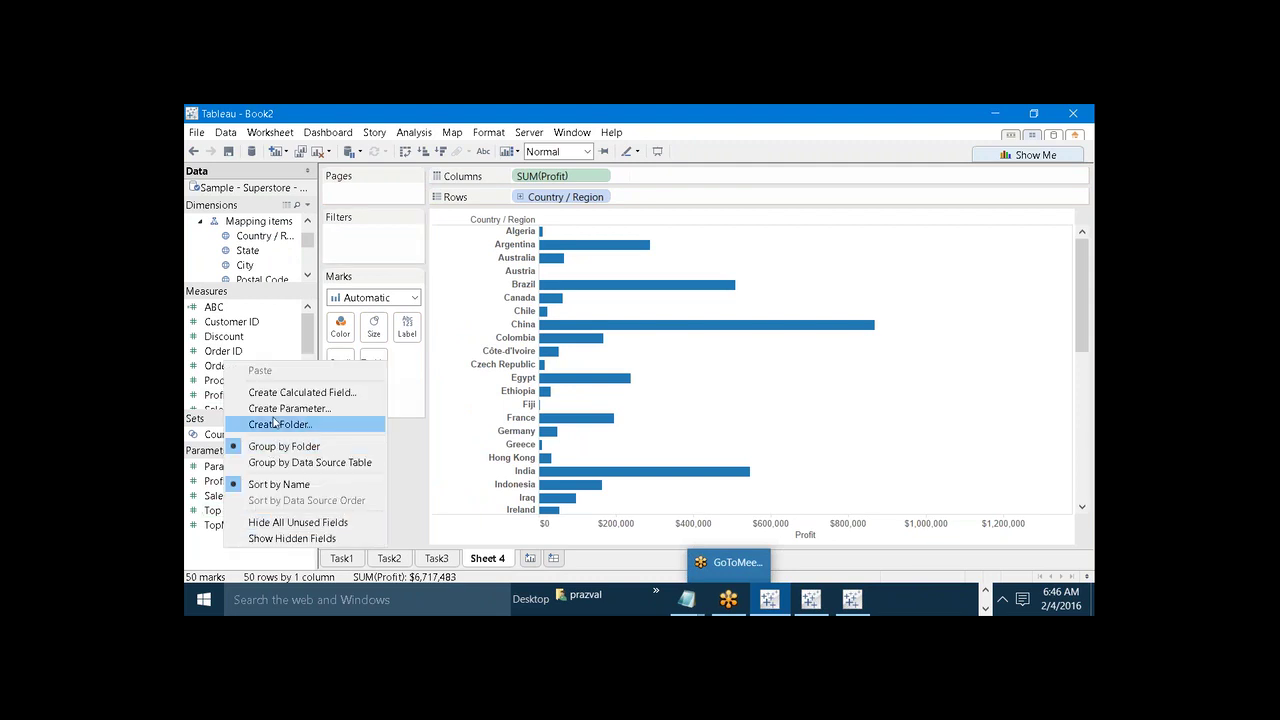
click(276, 408)
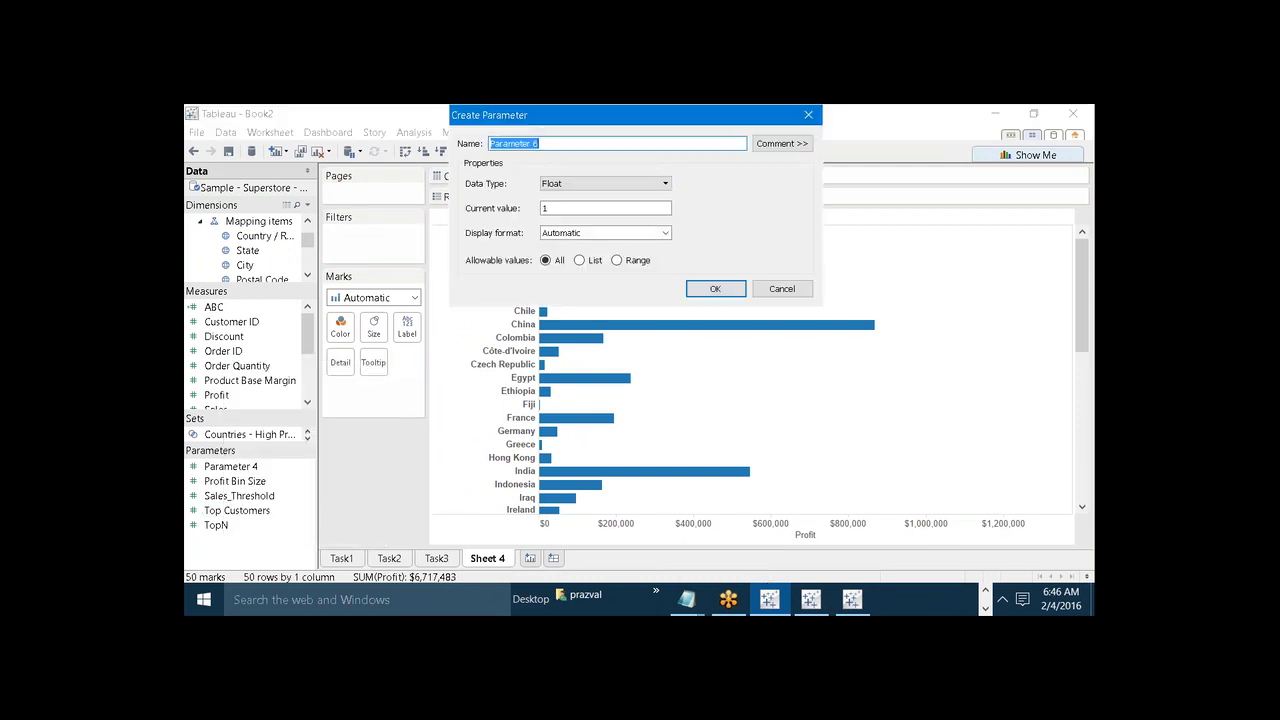
text(SD)
click(604, 185)
click(581, 239)
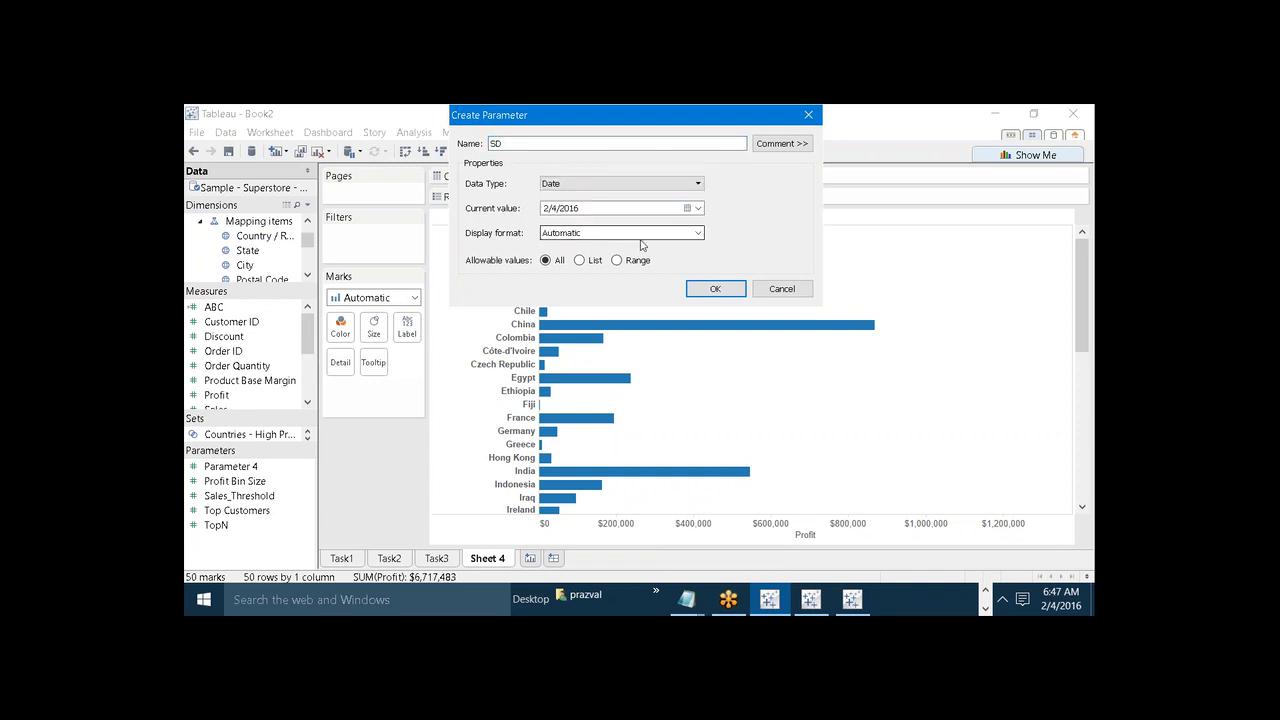
click(703, 287)
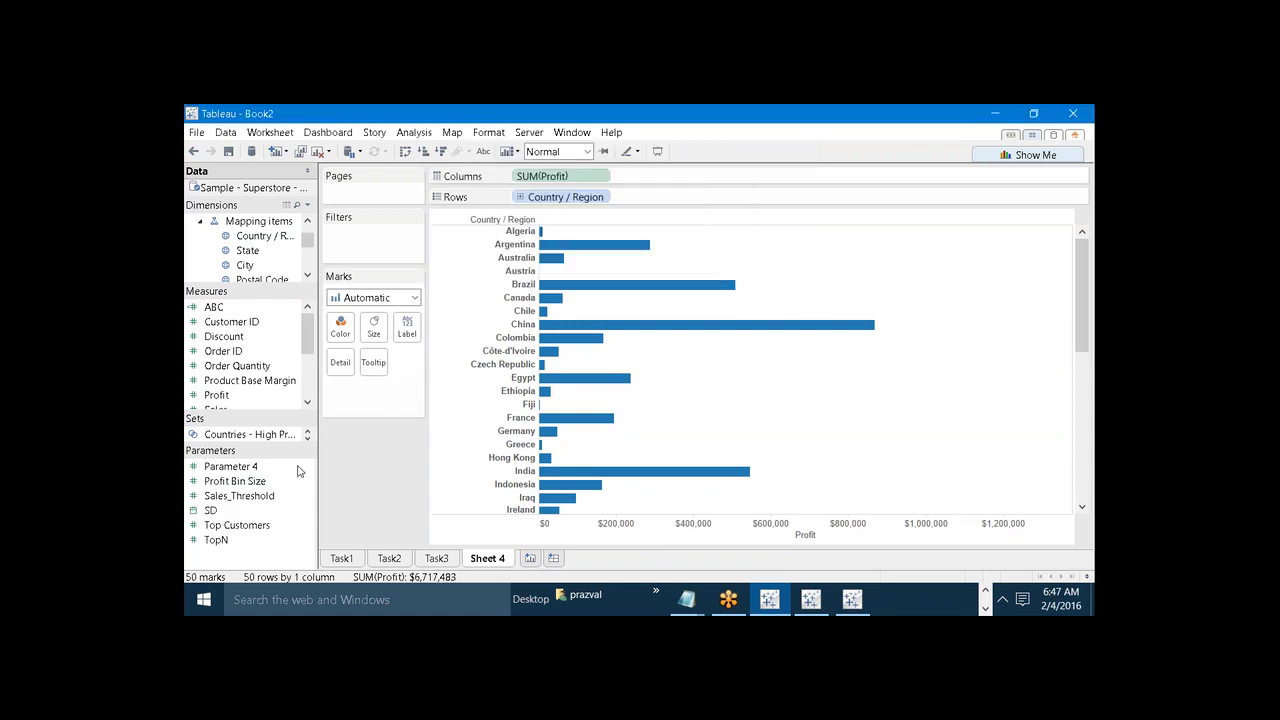
Step: Create a second parameter named ED with the Date data type, allowing all values
right_click(243, 559)
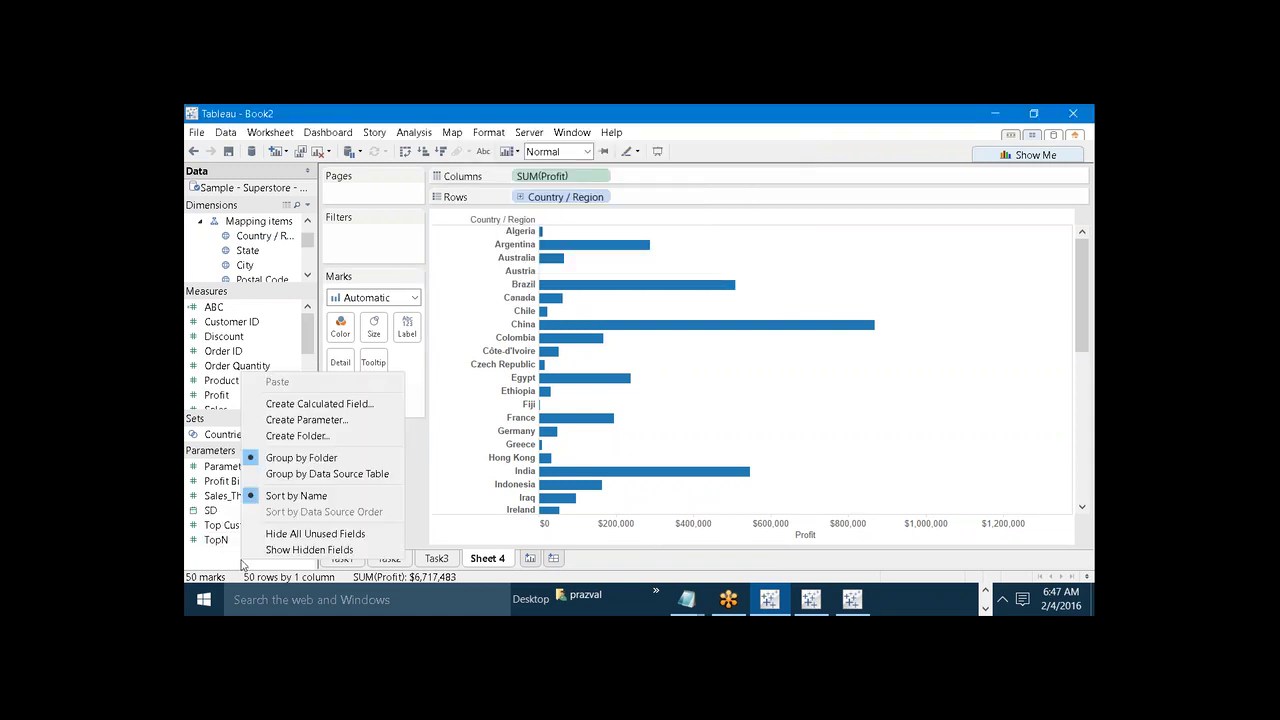
click(319, 421)
text(ED)
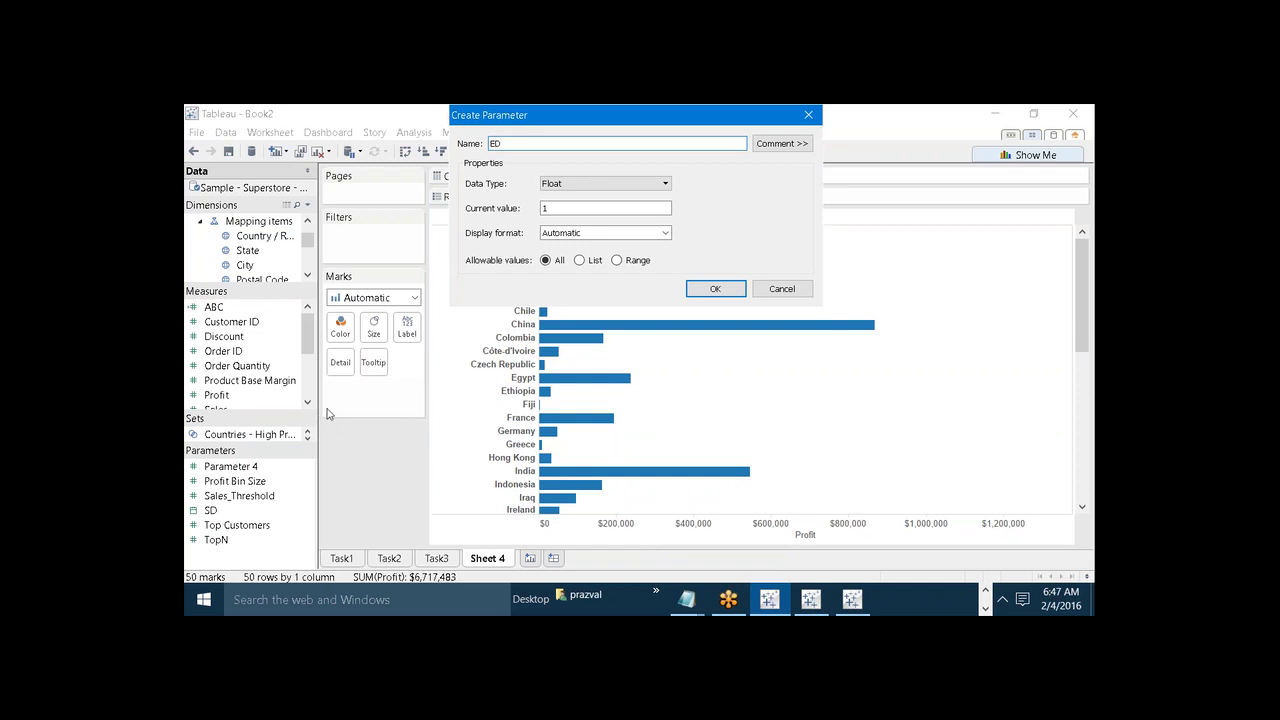
click(608, 183)
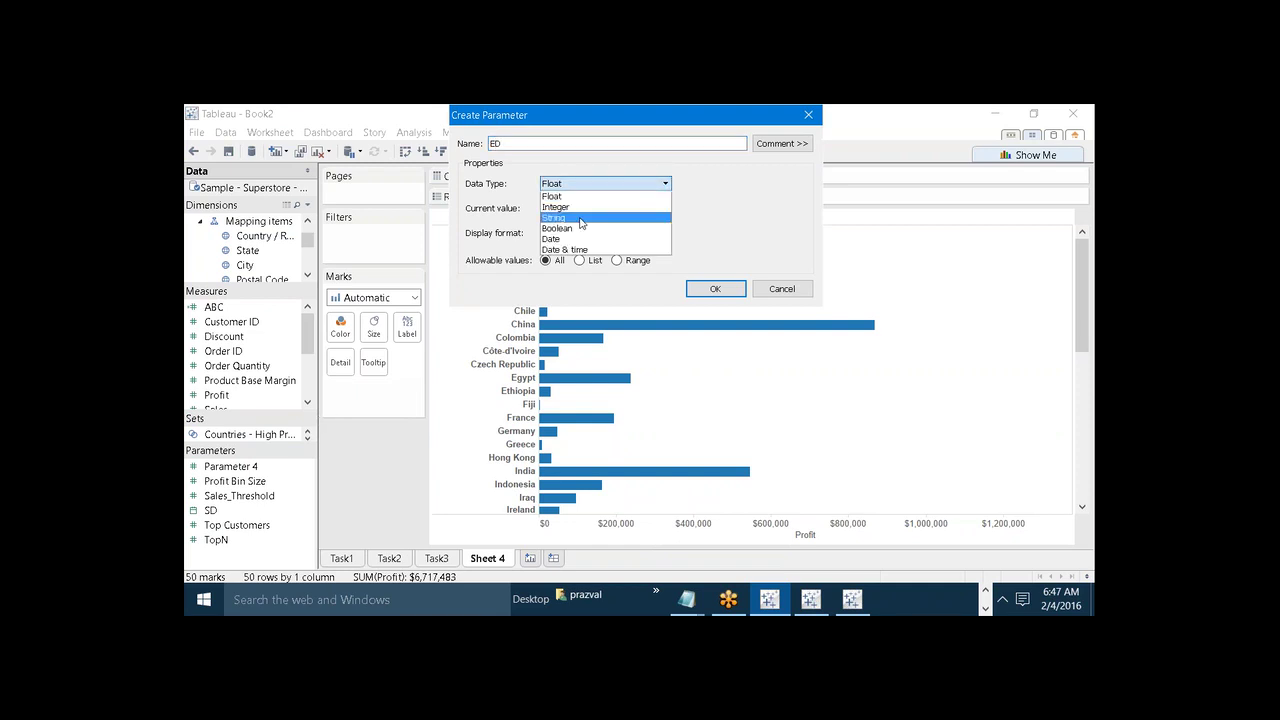
click(575, 240)
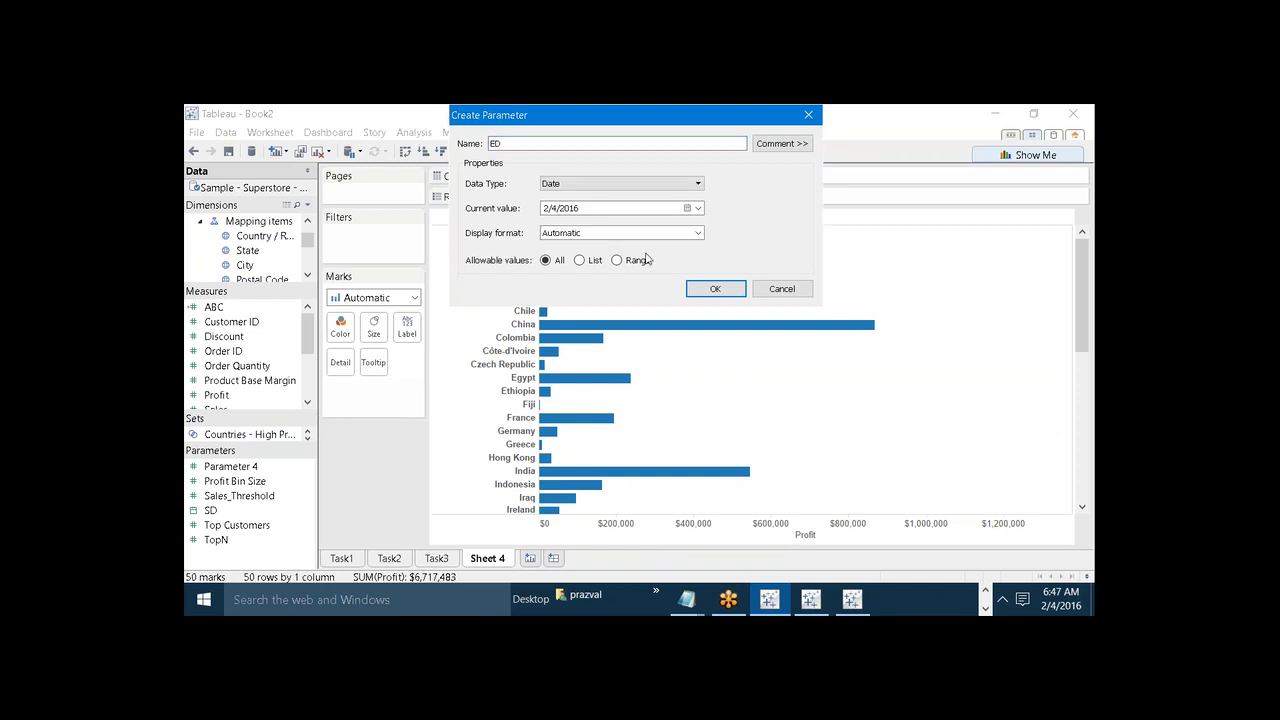
click(697, 288)
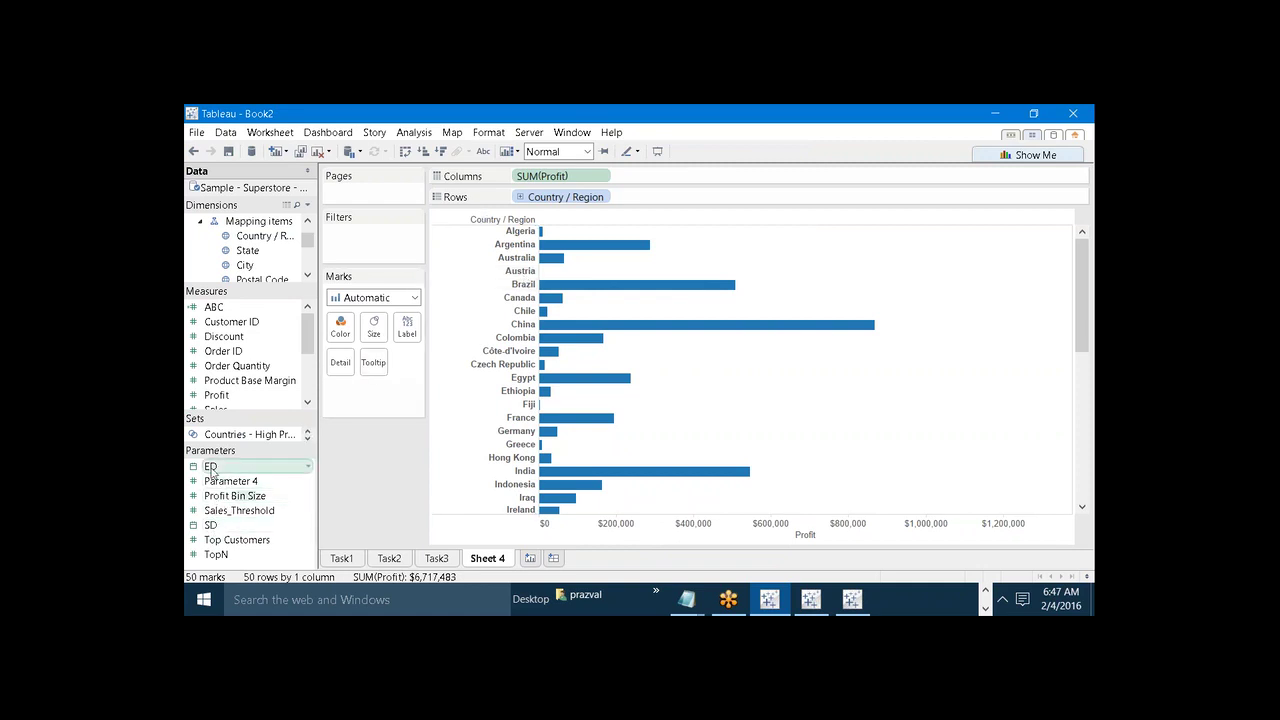
Step: Show the parameter controls for SD and ED on Sheet 4
right_click(211, 526)
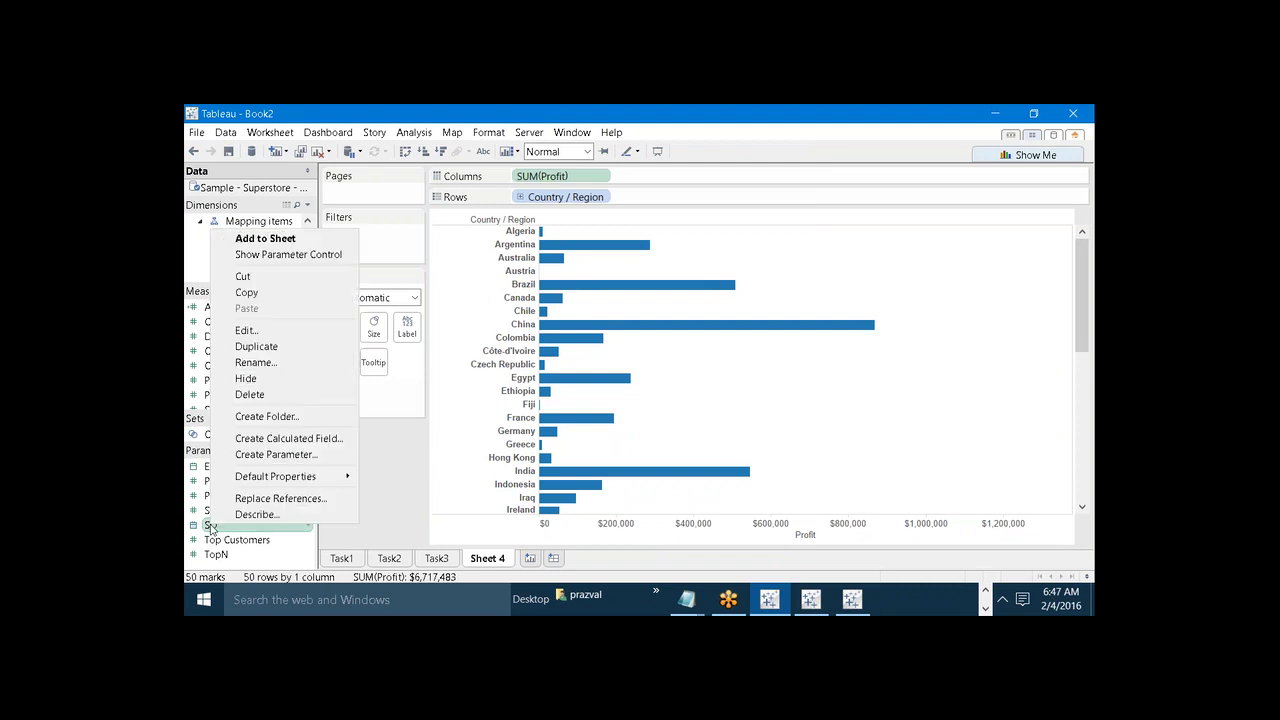
click(296, 255)
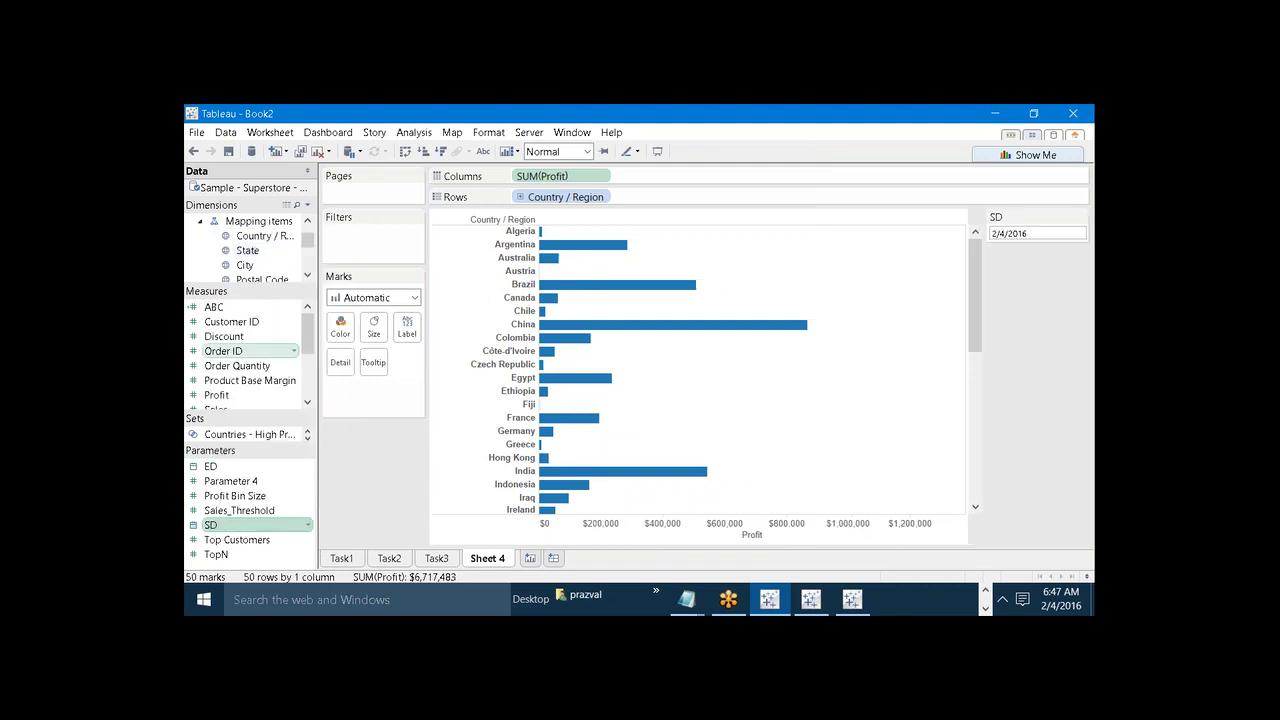
right_click(211, 466)
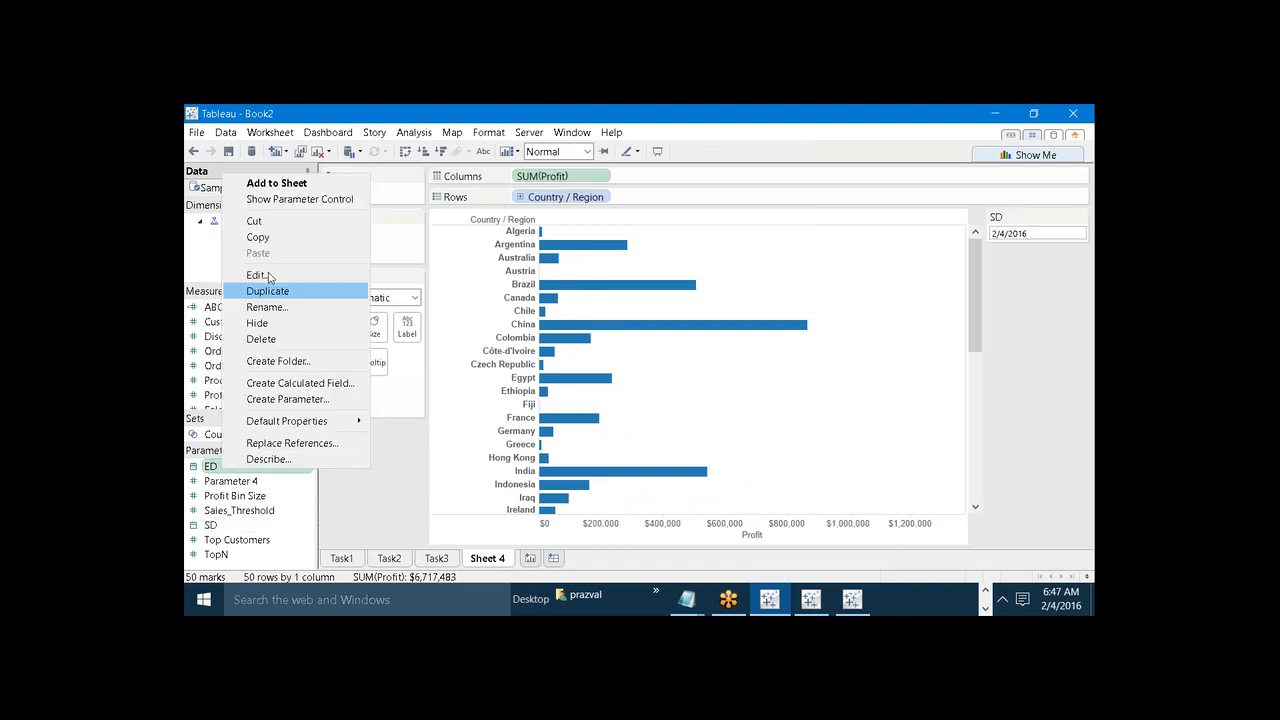
click(268, 199)
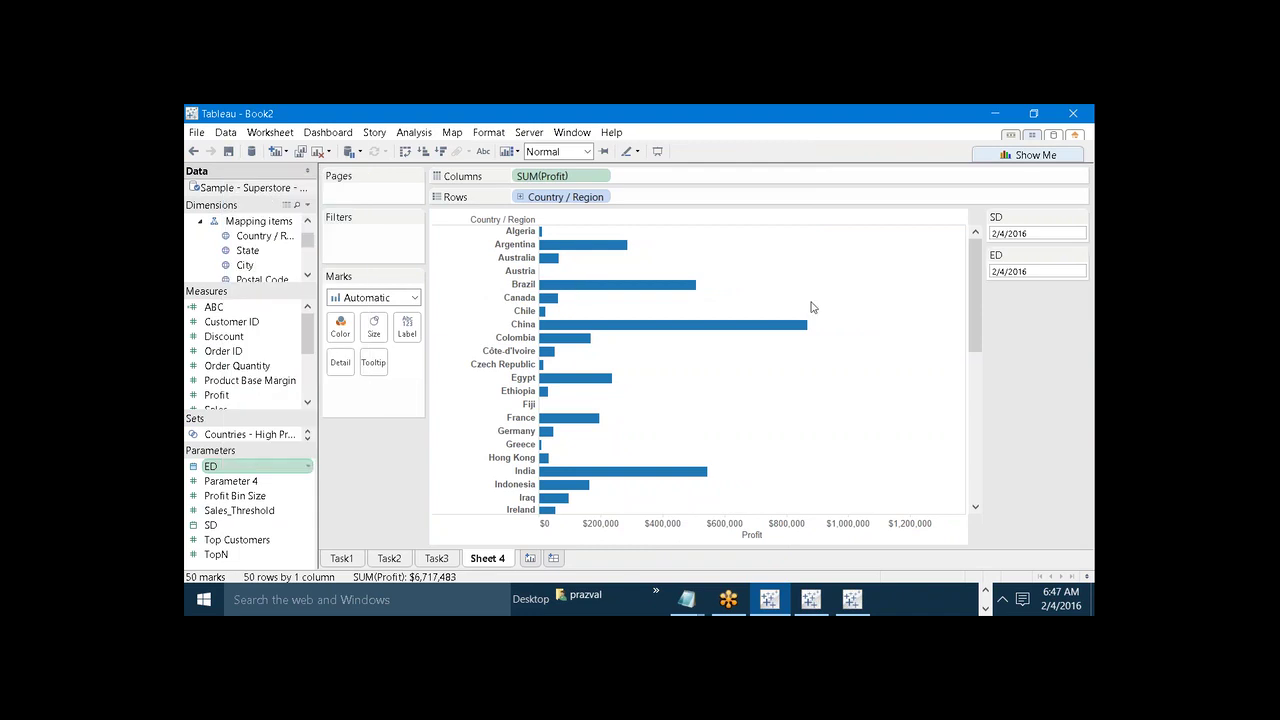
Step: Set the SD parameter control to 10/1/2013 using its calendar
click(1040, 234)
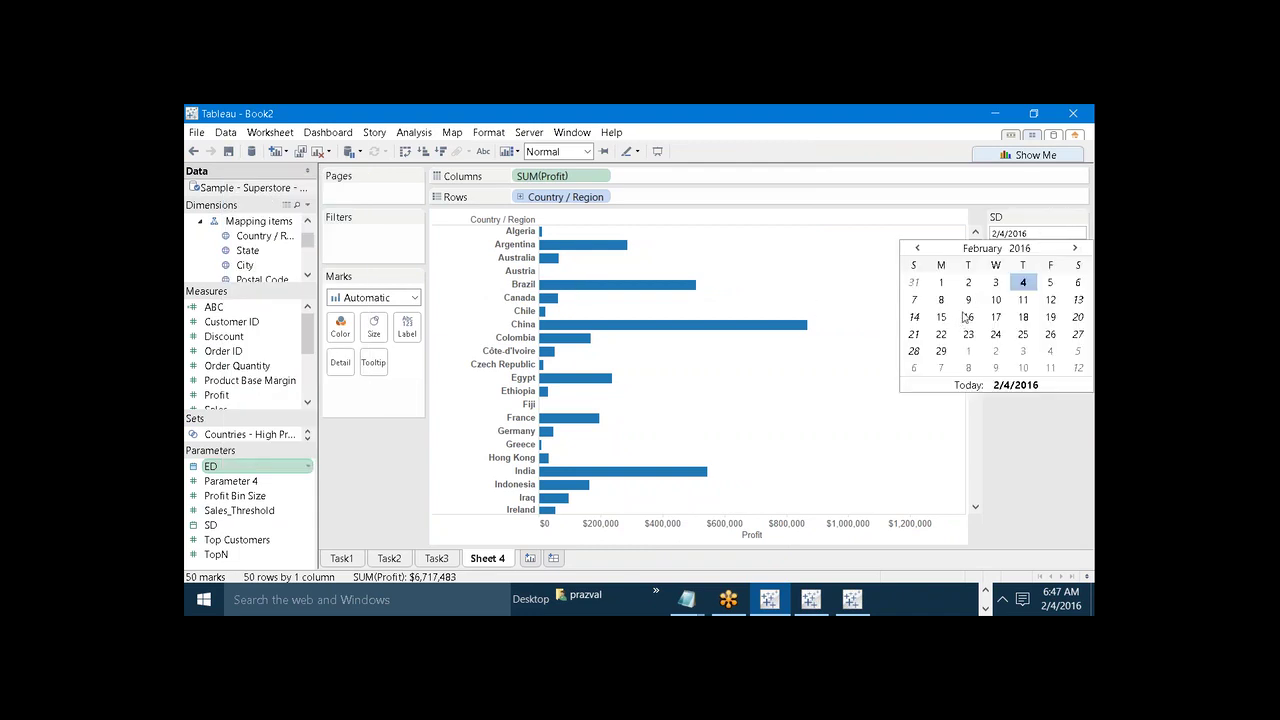
click(917, 248)
click(917, 248)
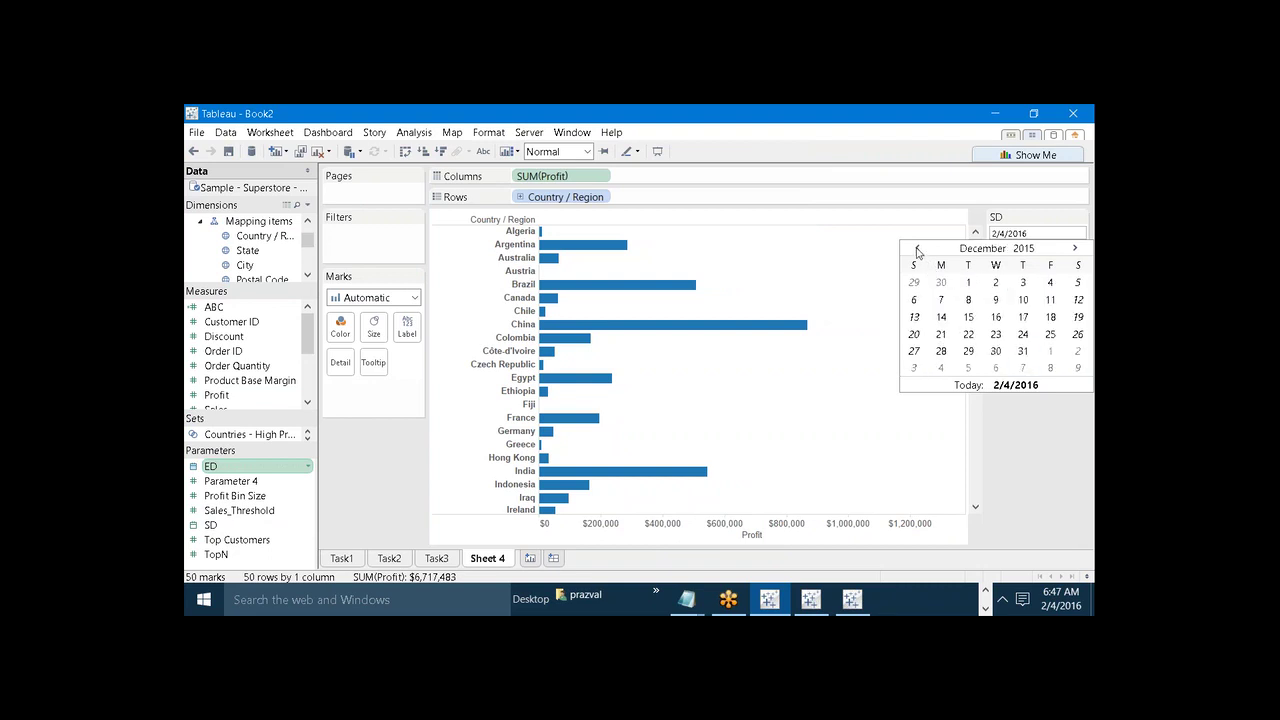
click(917, 248)
click(917, 248)
click(917, 248)
click(917, 248)
click(917, 248)
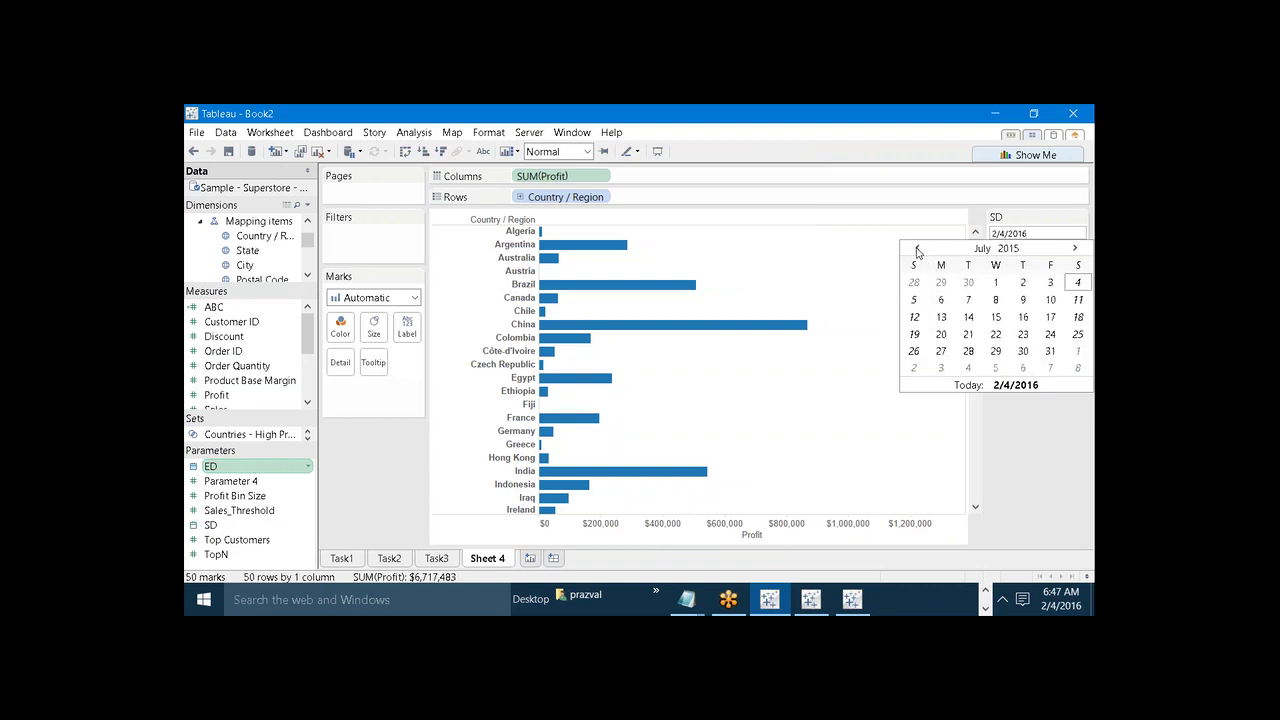
click(917, 248)
click(917, 248)
click(917, 248)
click(917, 248)
click(917, 248)
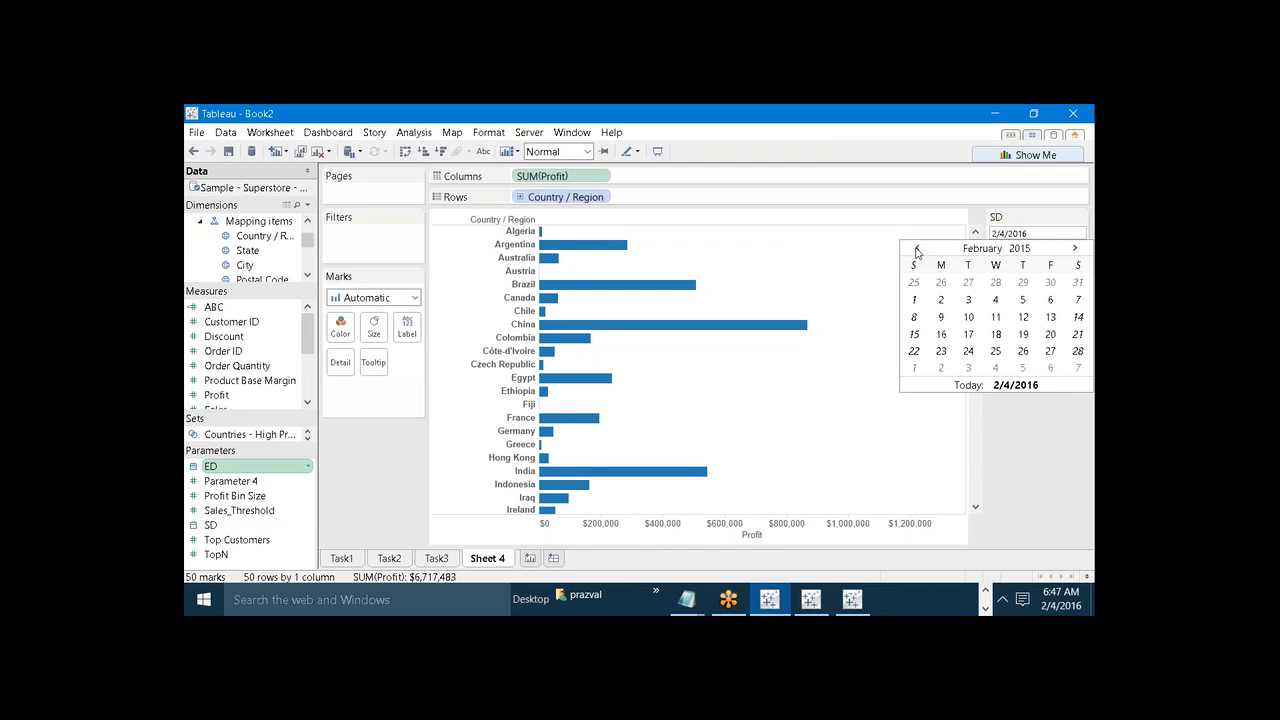
click(917, 248)
click(917, 248)
click(917, 248)
click(917, 248)
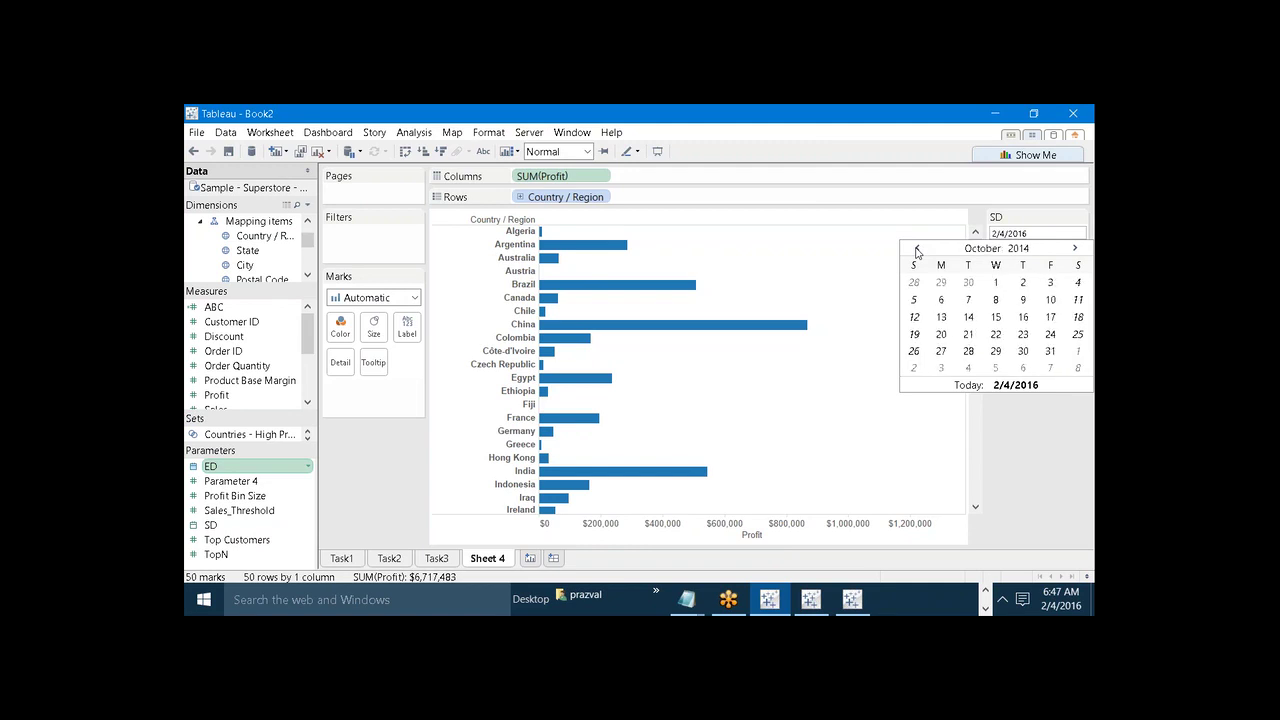
click(917, 248)
click(917, 248)
click(917, 248)
click(917, 248)
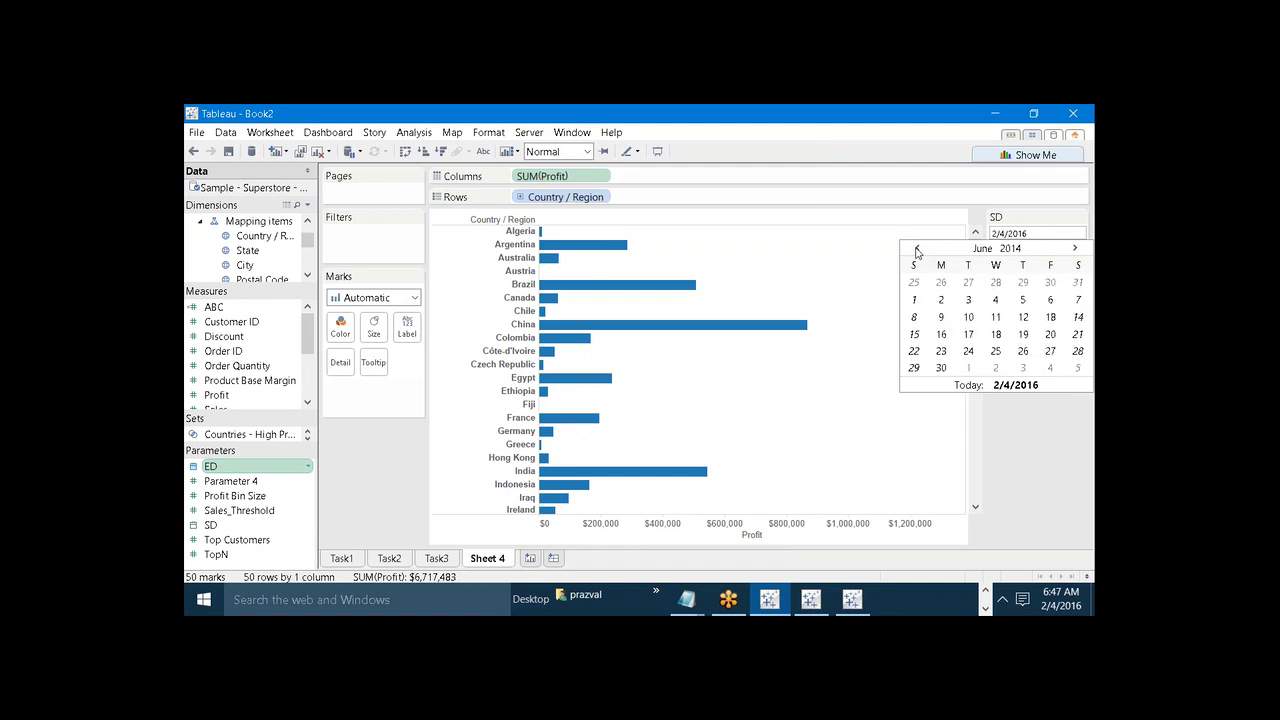
click(917, 248)
click(917, 248)
click(917, 248)
click(917, 248)
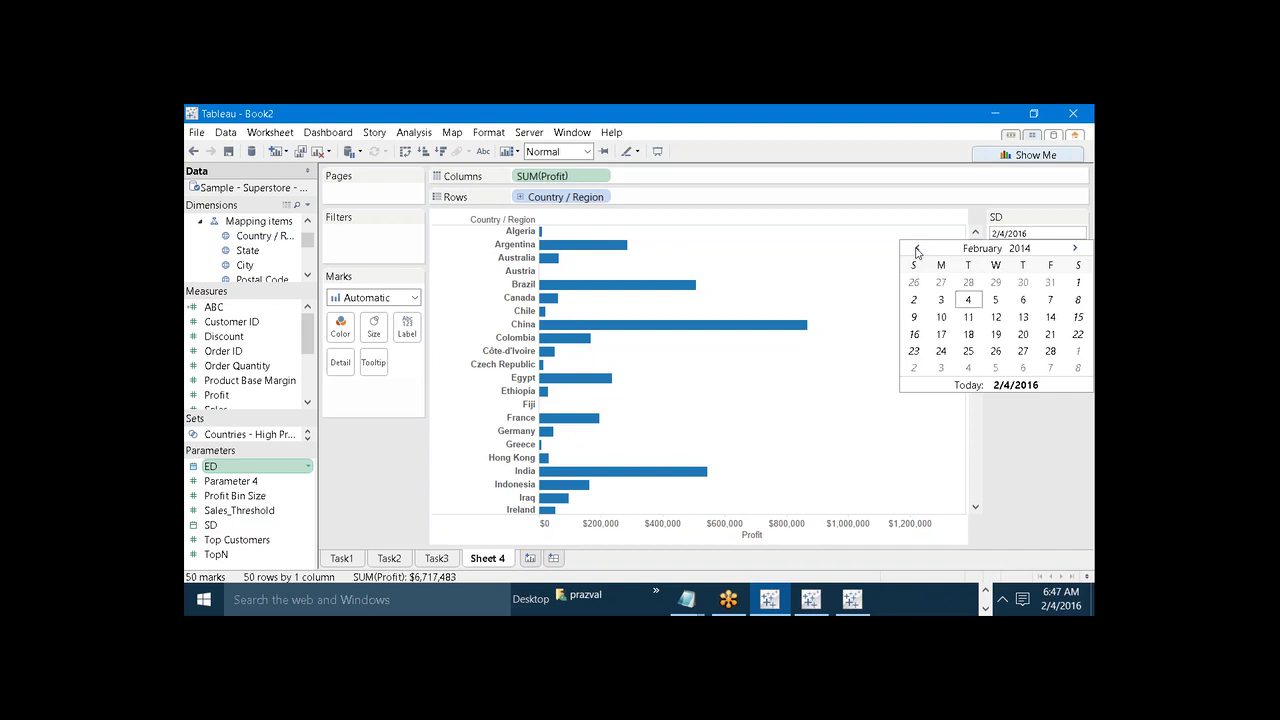
click(917, 248)
click(917, 248)
click(917, 248)
click(917, 248)
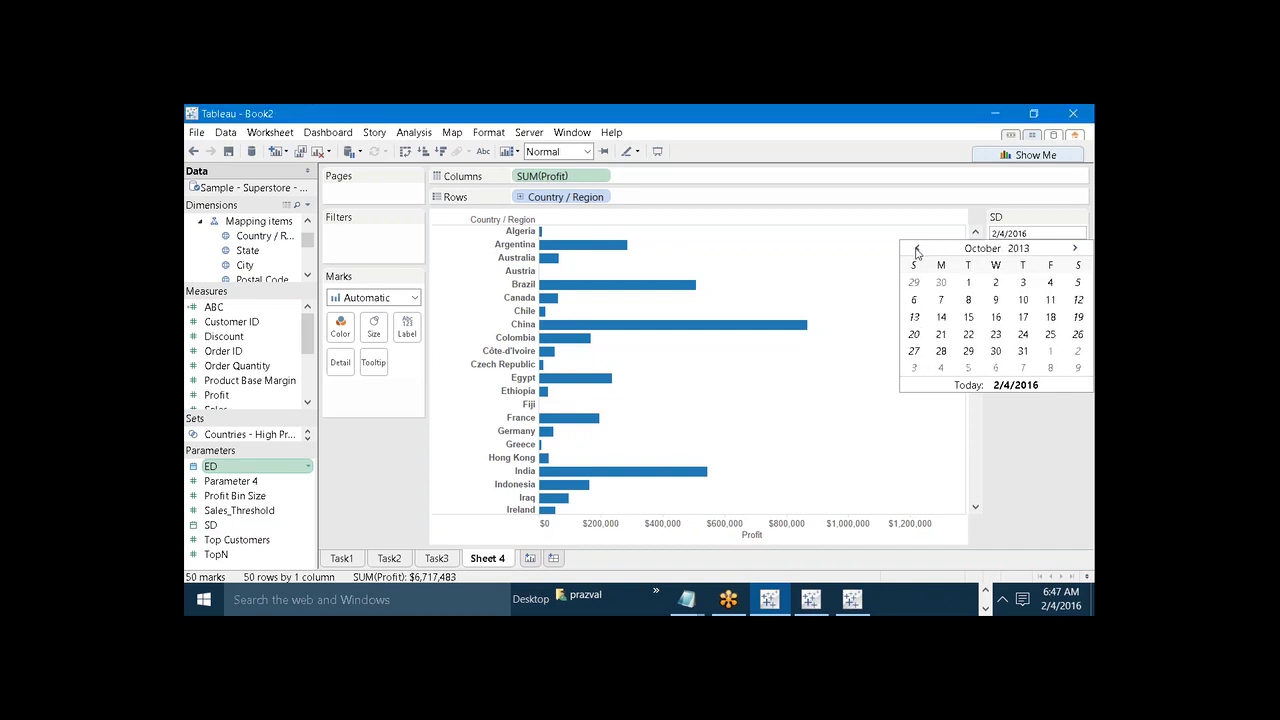
click(968, 282)
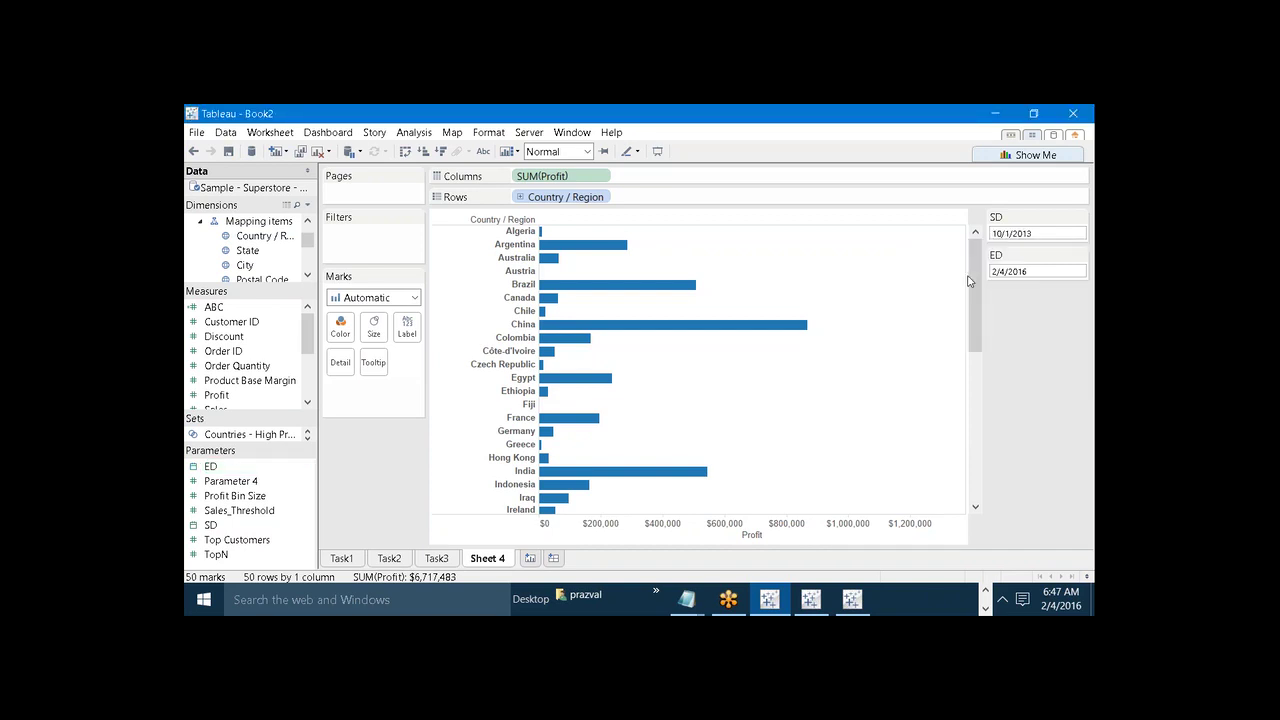
click(1036, 233)
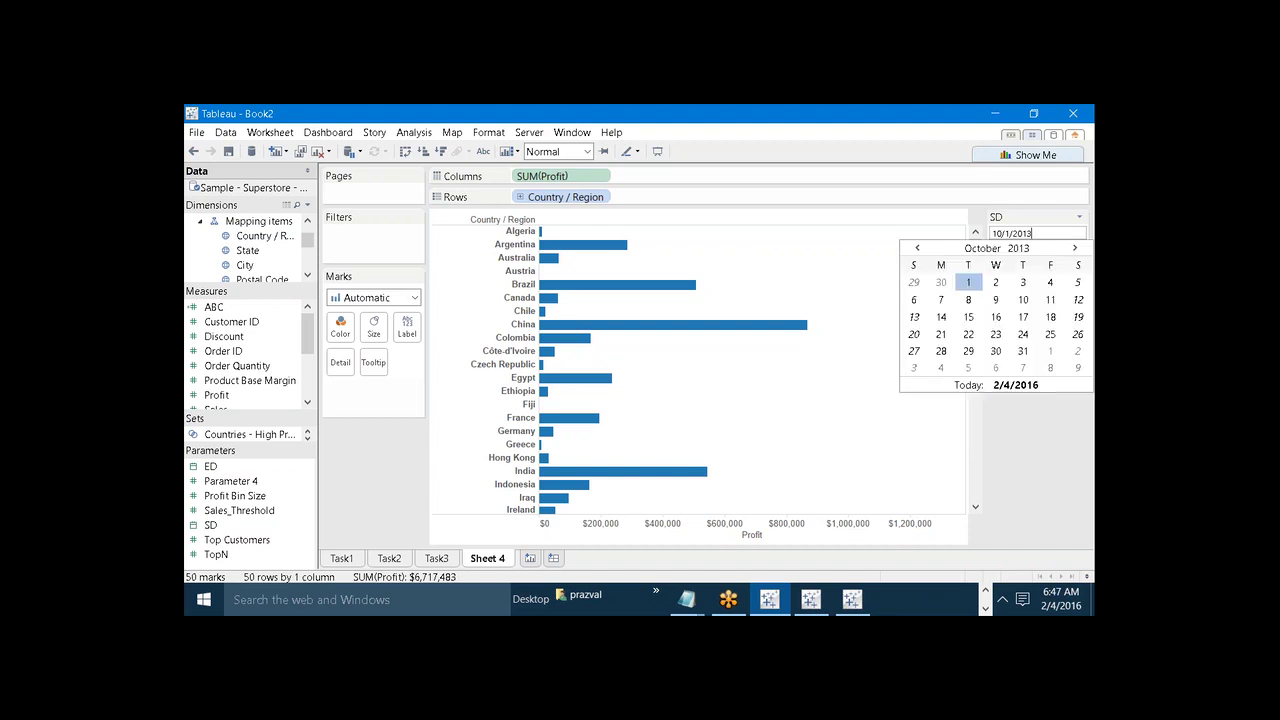
click(1045, 449)
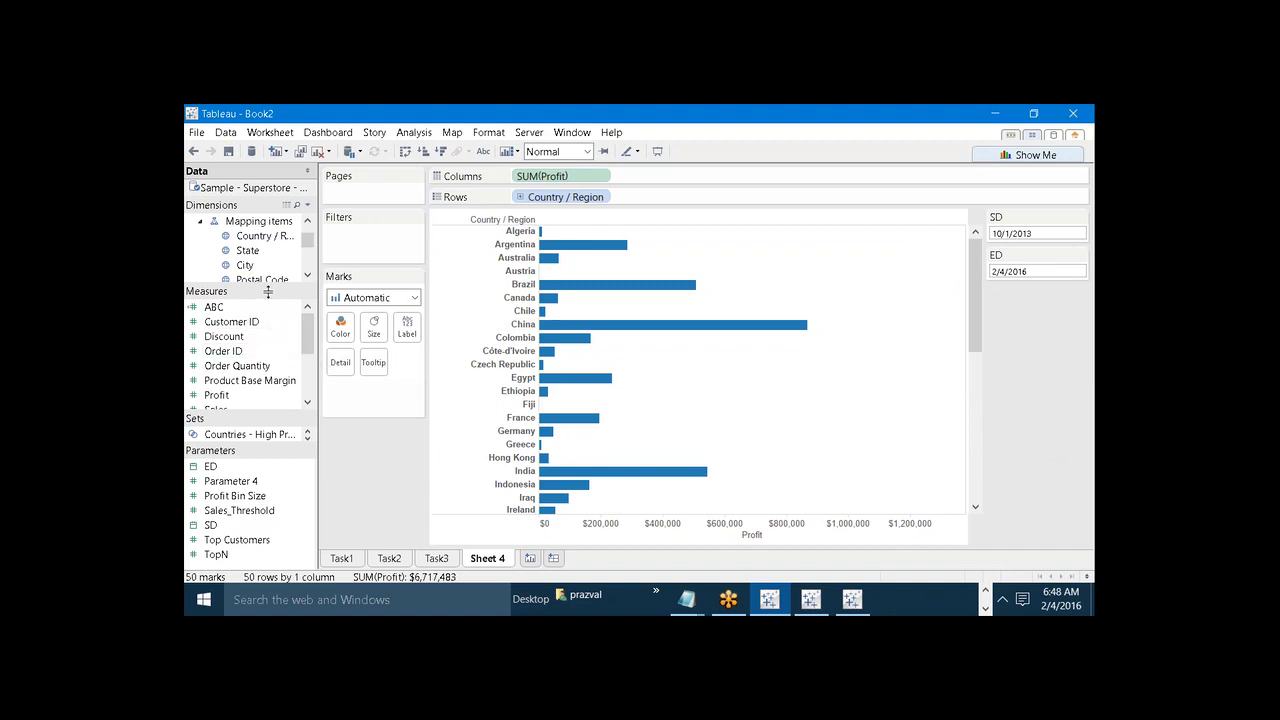
Step: Enlarge the dimensions list and colour the country profit bars by the year of Order Date
drag(268, 291, 268, 378)
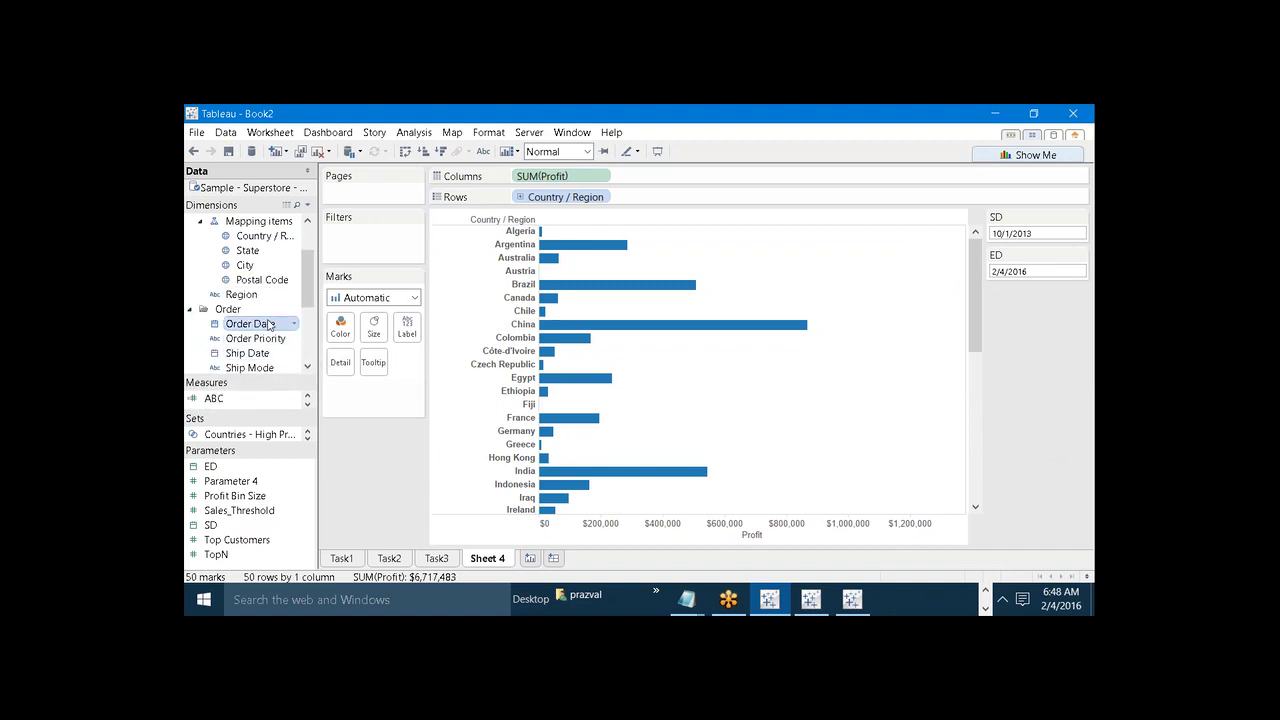
drag(268, 324, 342, 326)
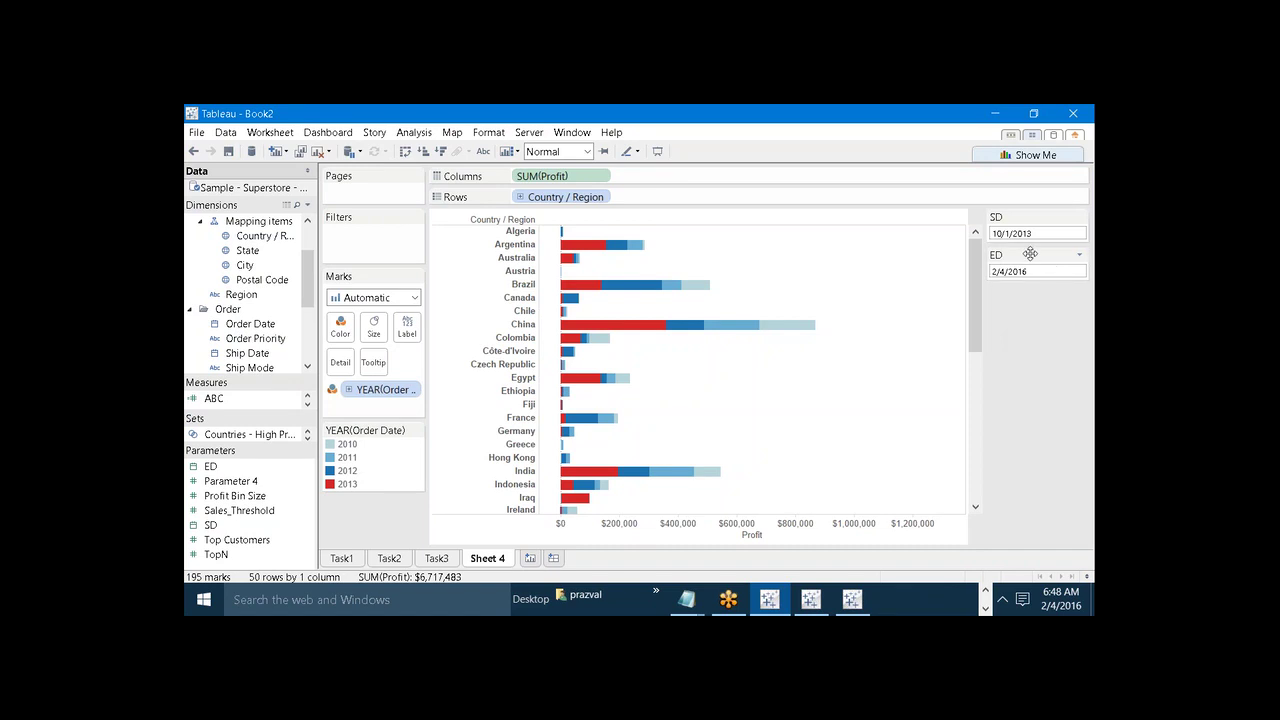
Step: Add an Order Date filter on individual dates and set its condition to be defined by formula
click(249, 326)
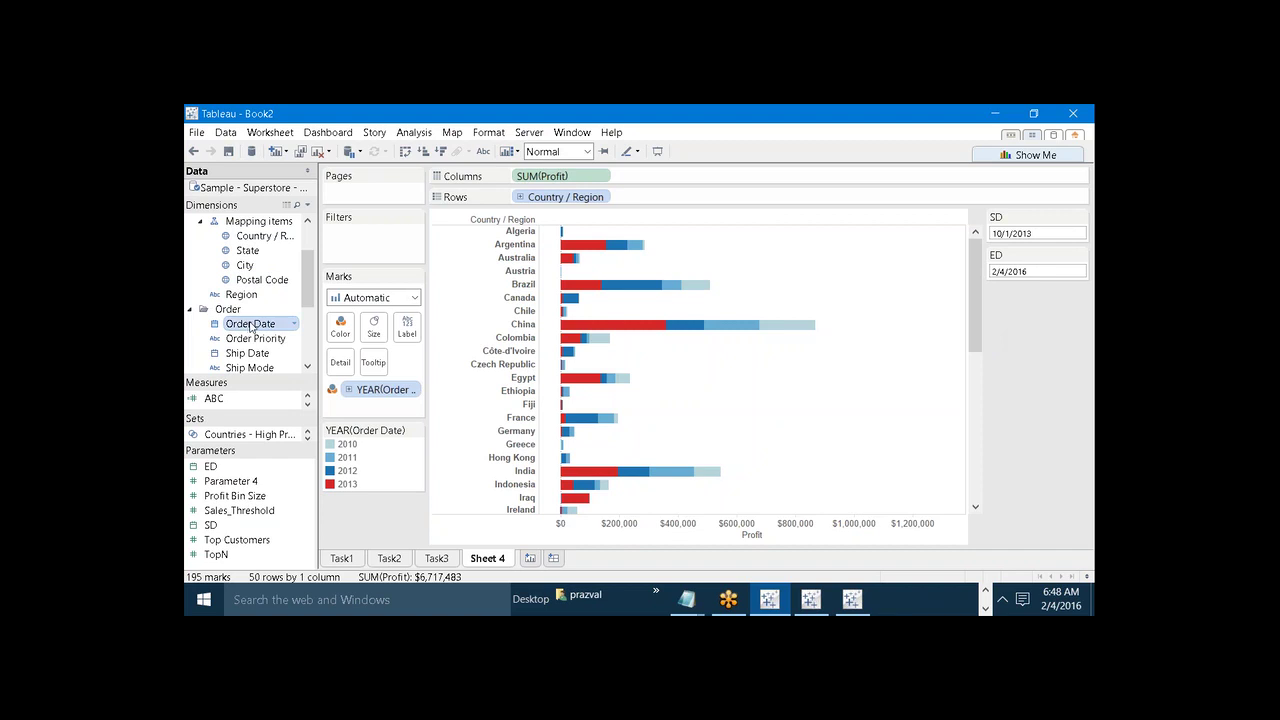
drag(250, 328, 366, 242)
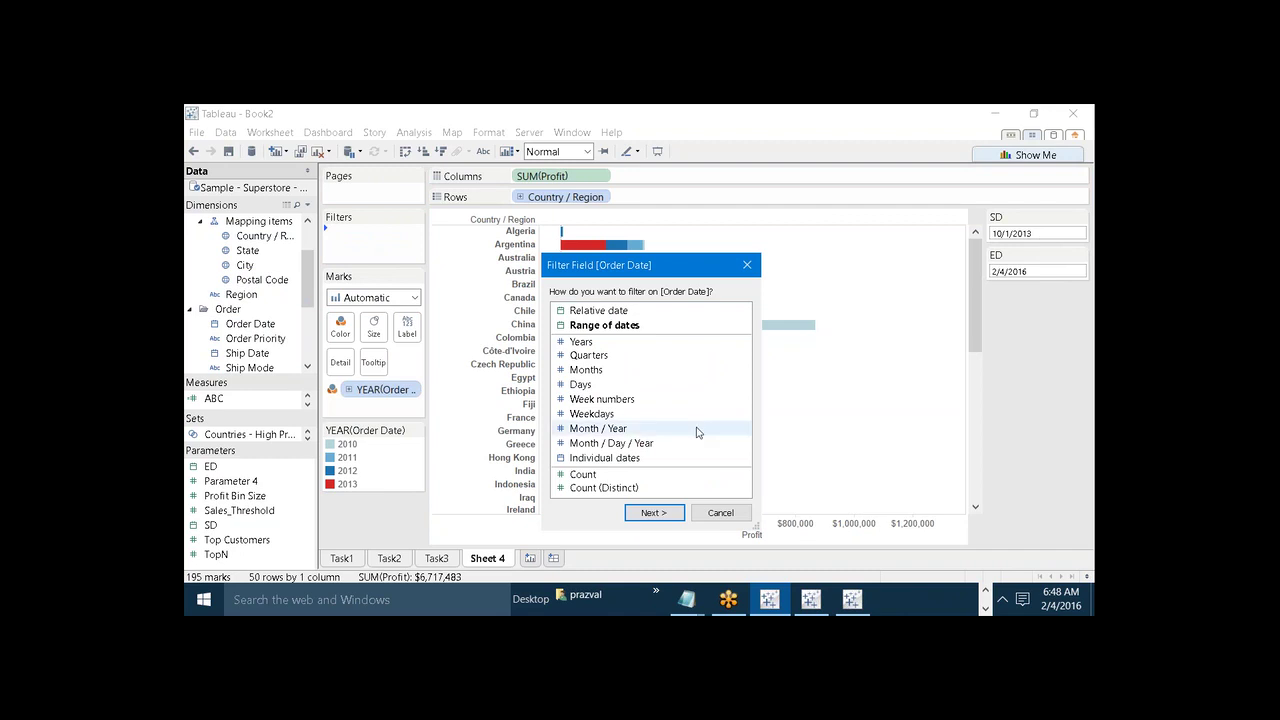
click(583, 461)
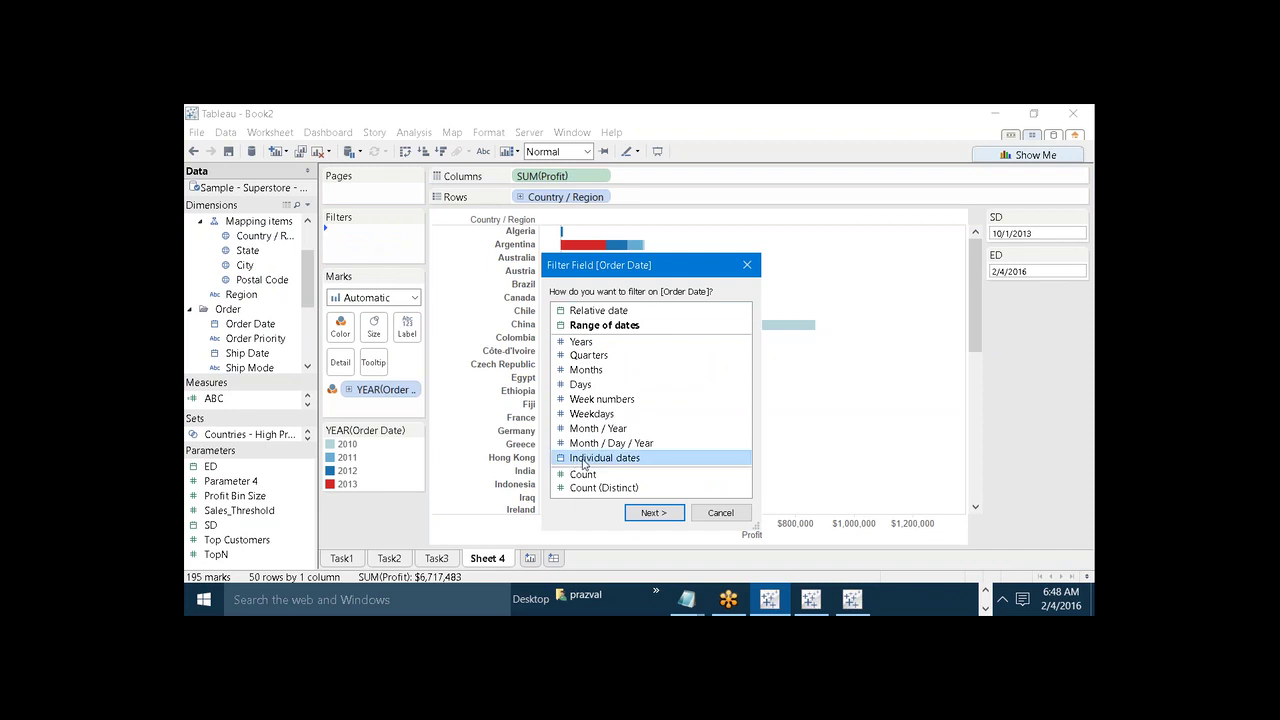
click(652, 513)
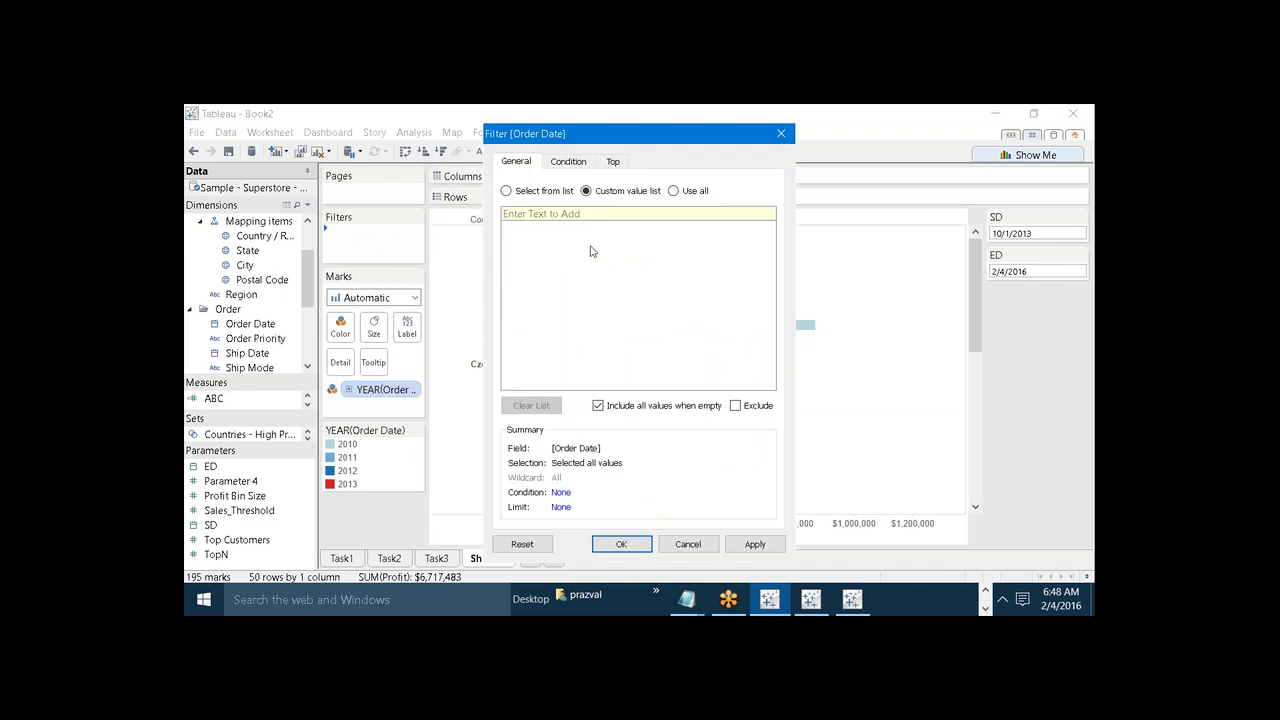
click(571, 169)
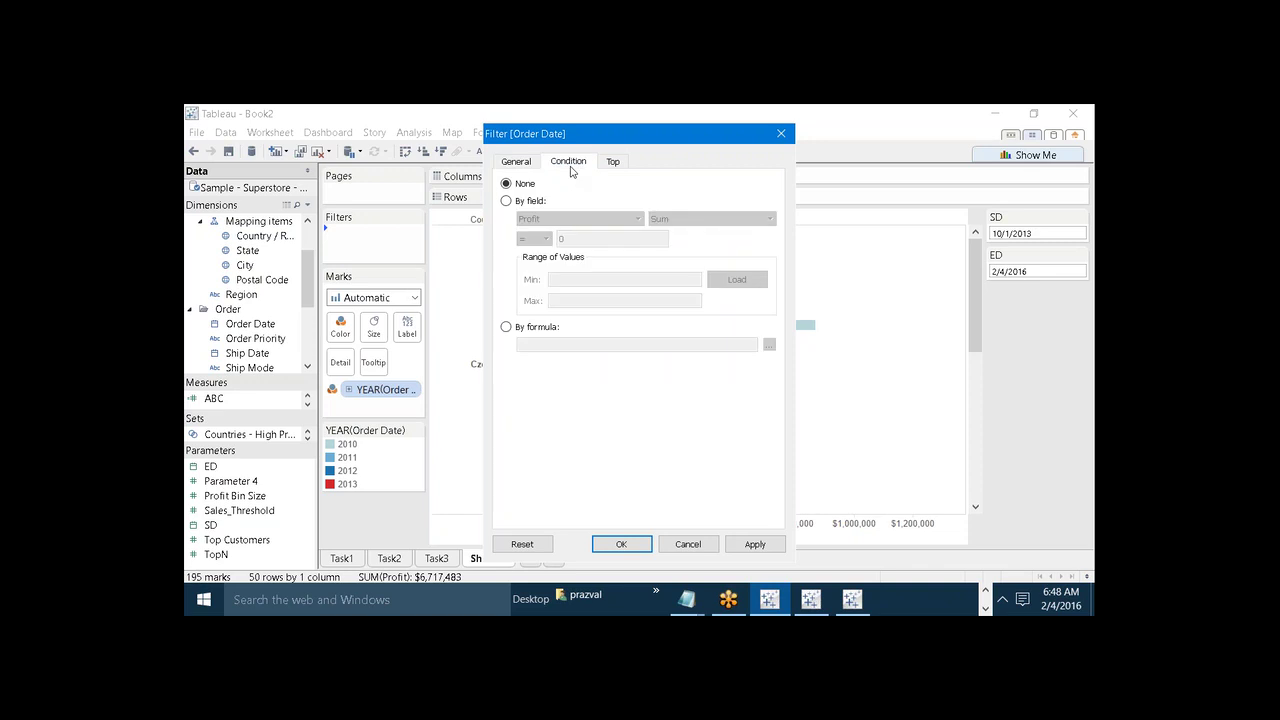
click(507, 328)
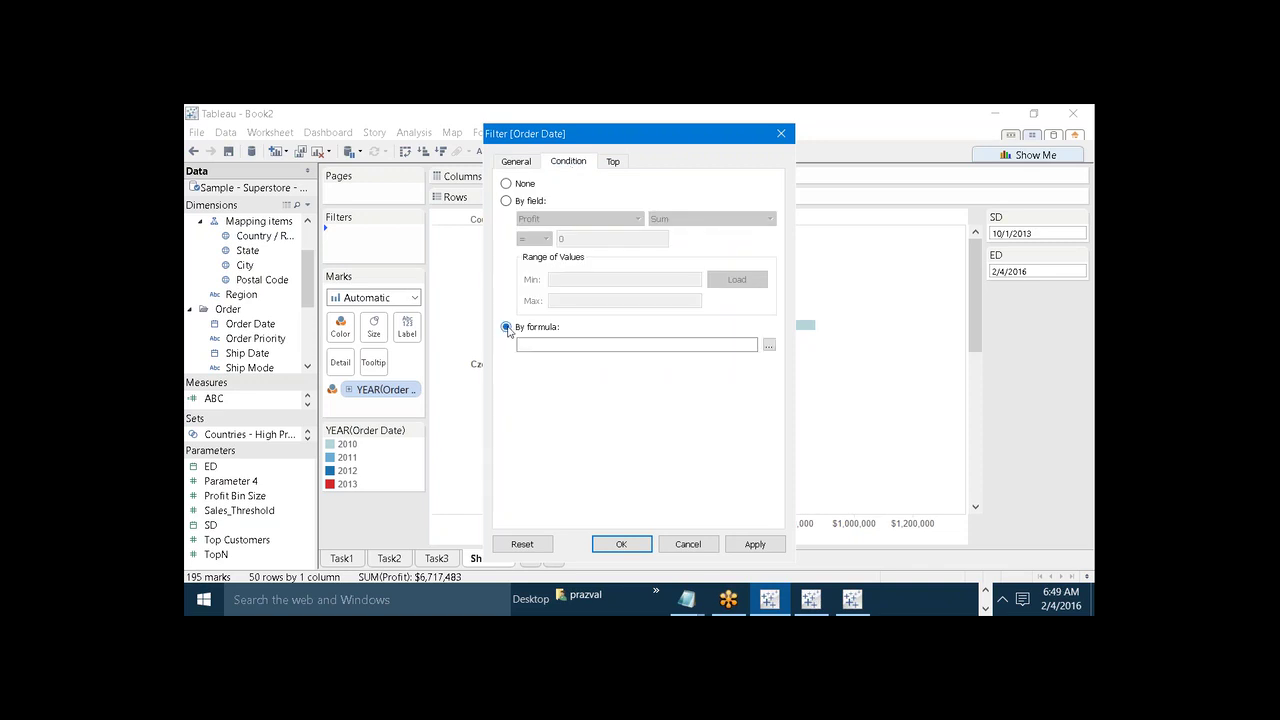
Step: Open the formula editor for the Order Date filter condition and start the formula with [Order Date] >=
click(768, 346)
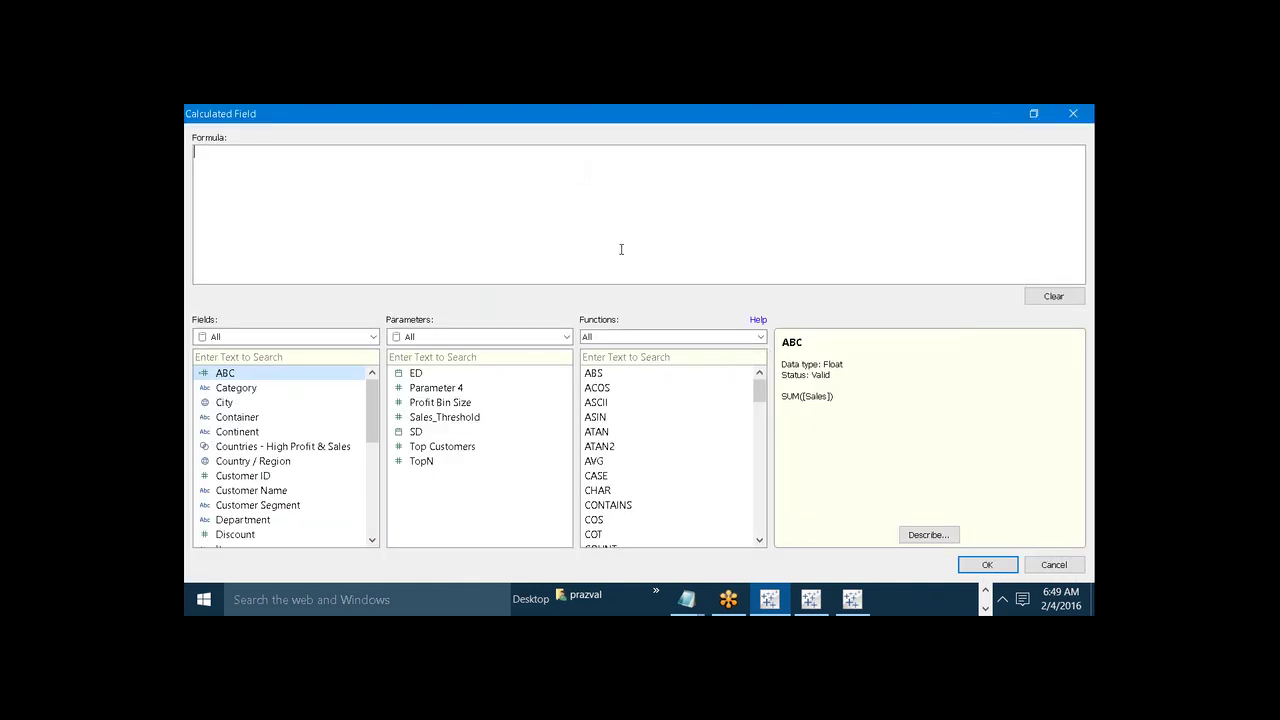
drag(371, 403, 369, 466)
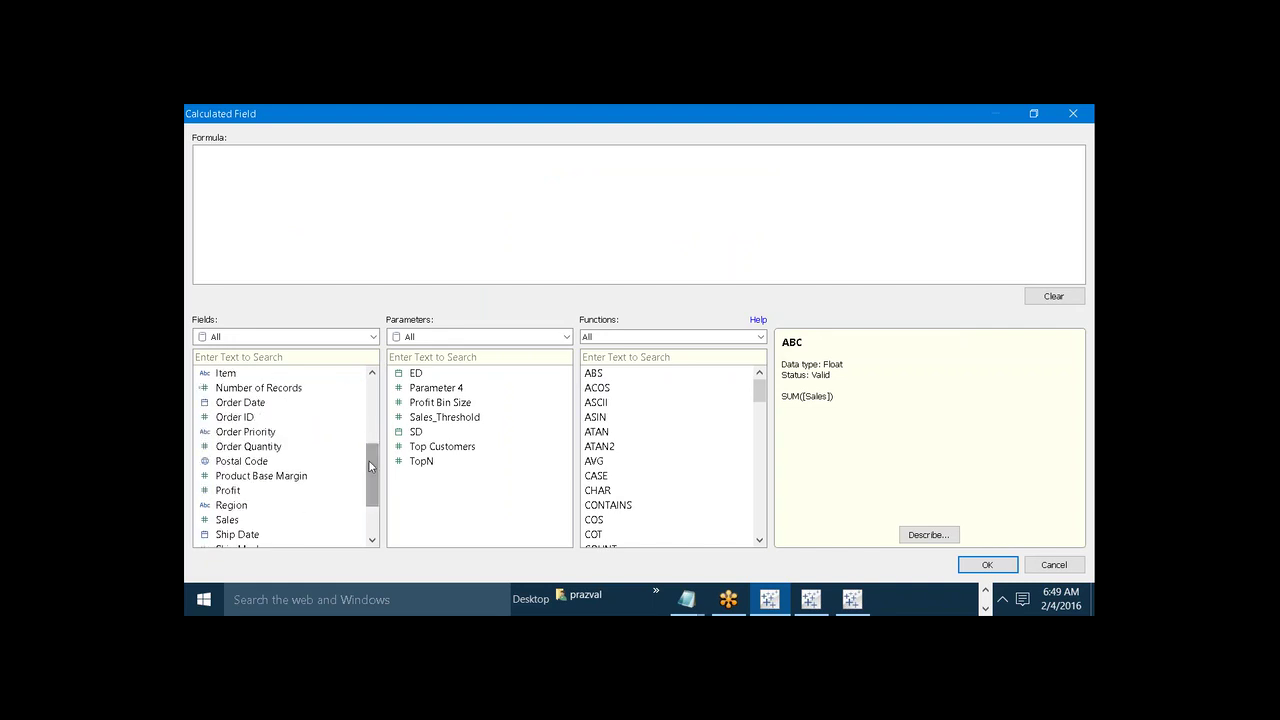
click(305, 405)
double_click(305, 406)
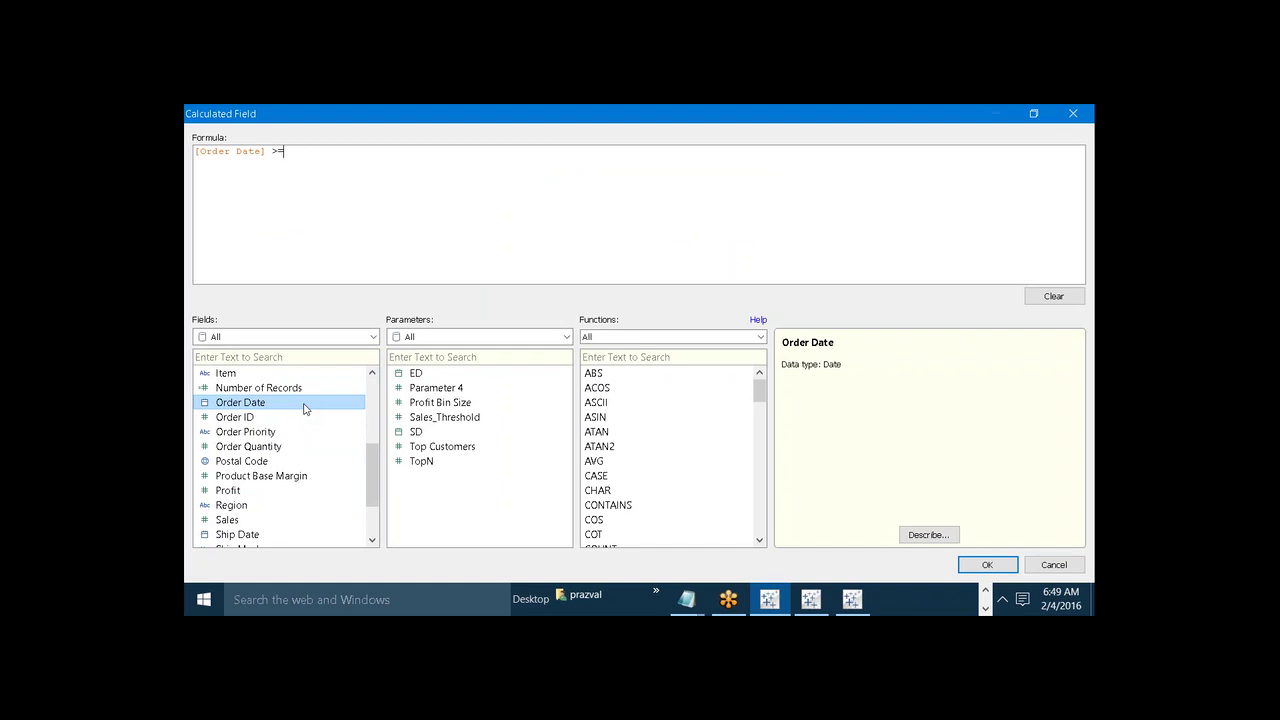
Step: Complete the filter condition formula as [Order Date] >=[SD] AND [Order Date] <=[ED], using the SD and ED parameters
click(402, 436)
double_click(402, 437)
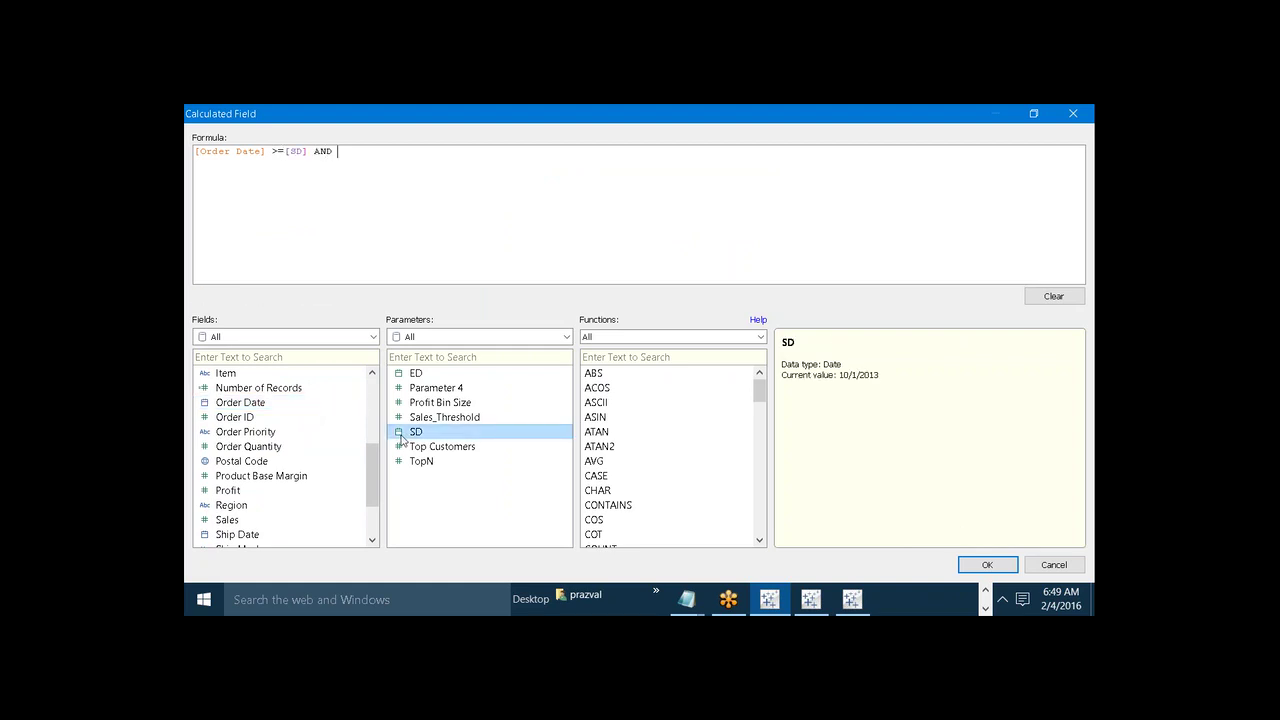
click(290, 408)
double_click(290, 408)
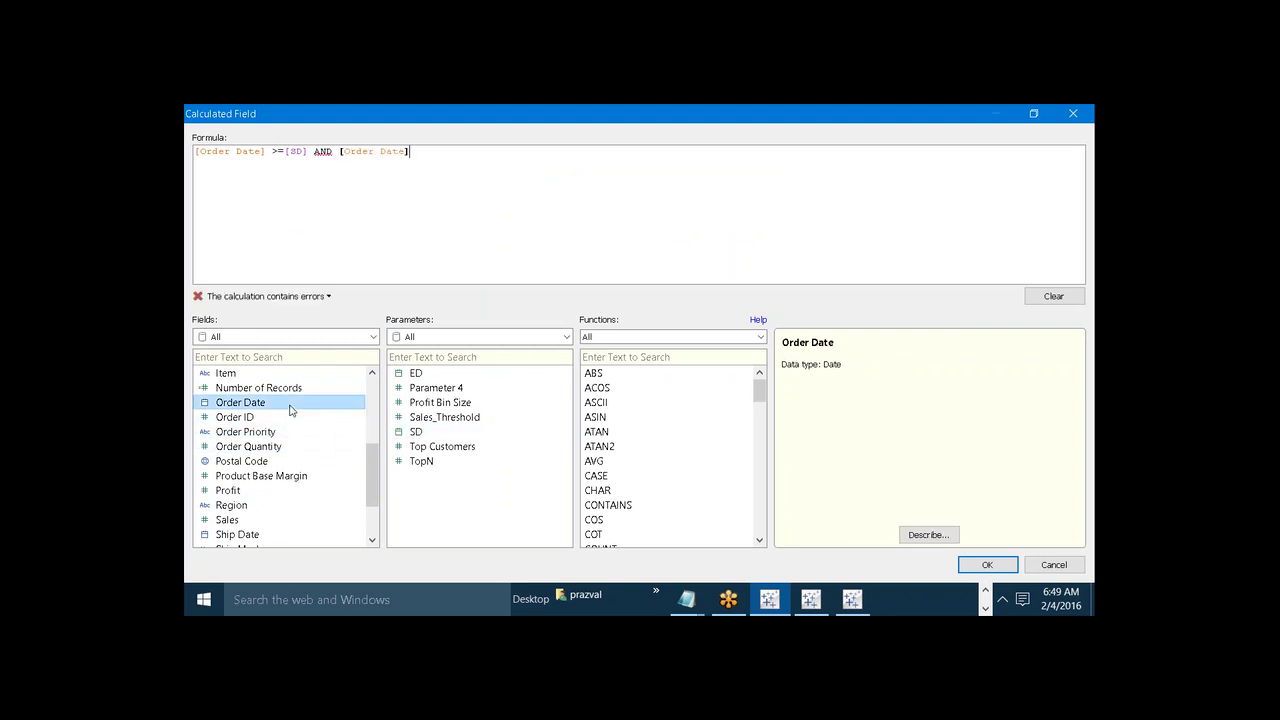
text(<=)
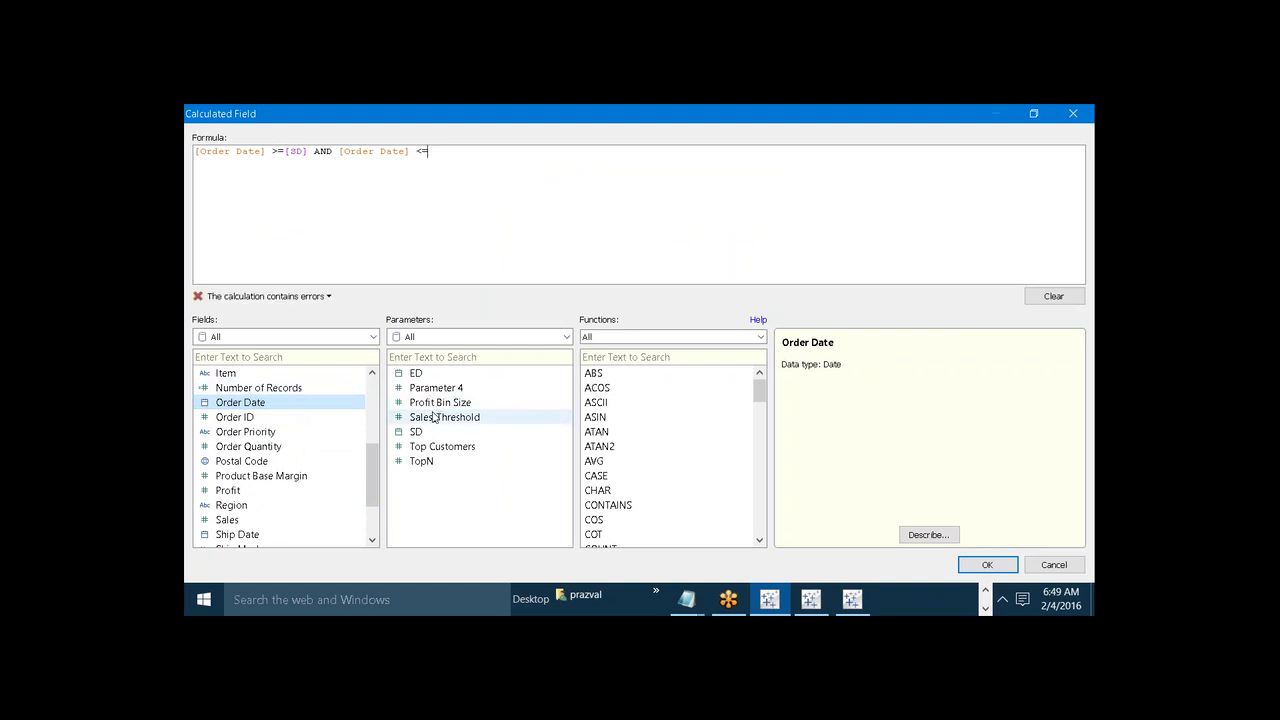
double_click(416, 373)
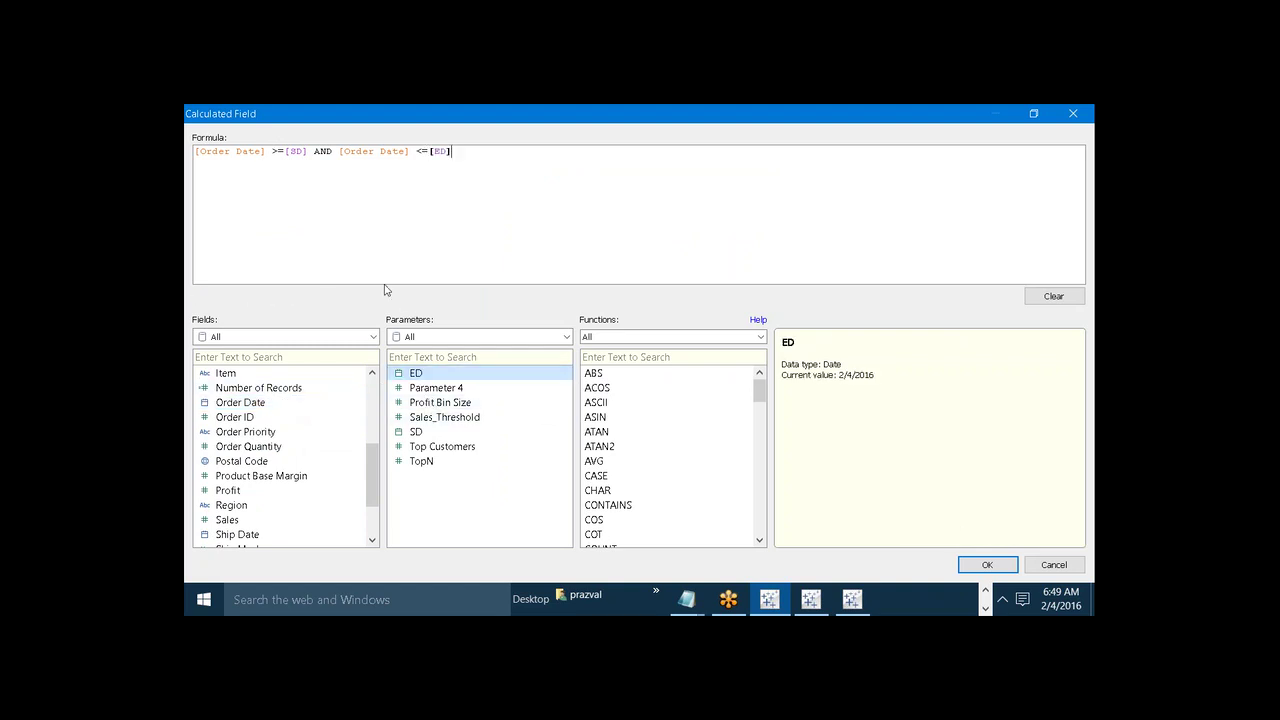
double_click(298, 151)
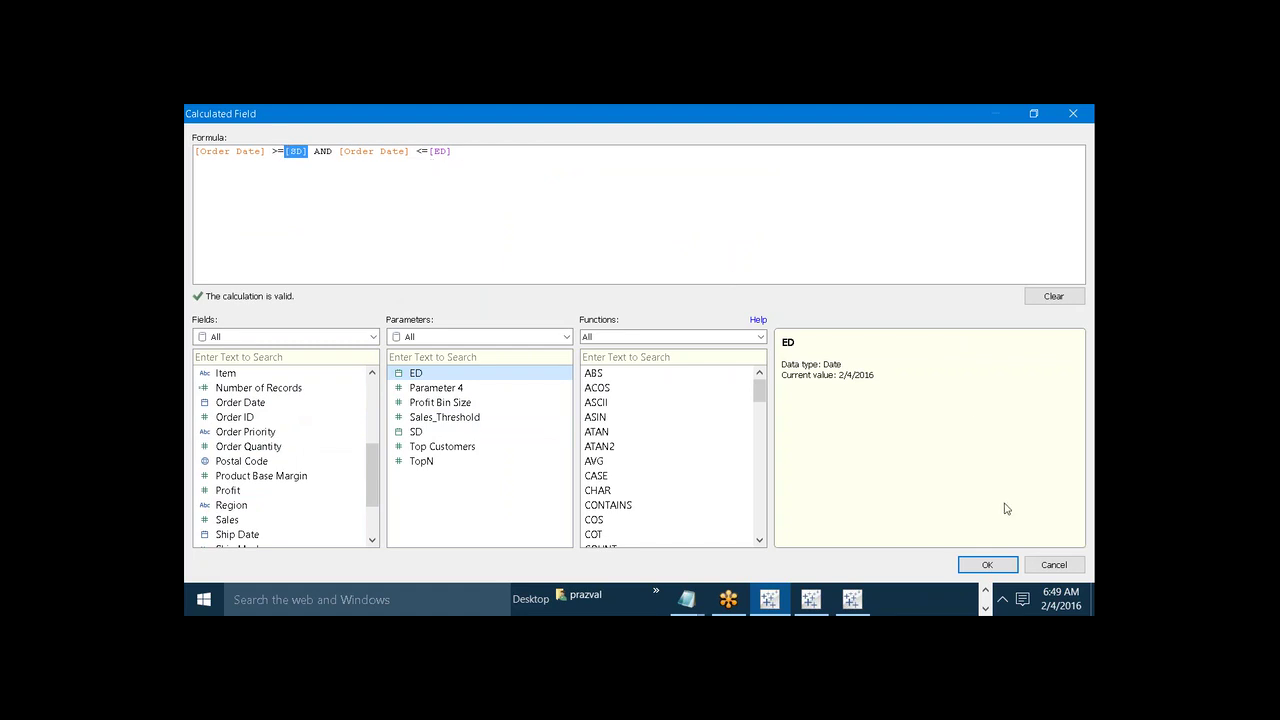
Step: Accept the condition formula and apply the Order Date filter to the profit chart
click(987, 565)
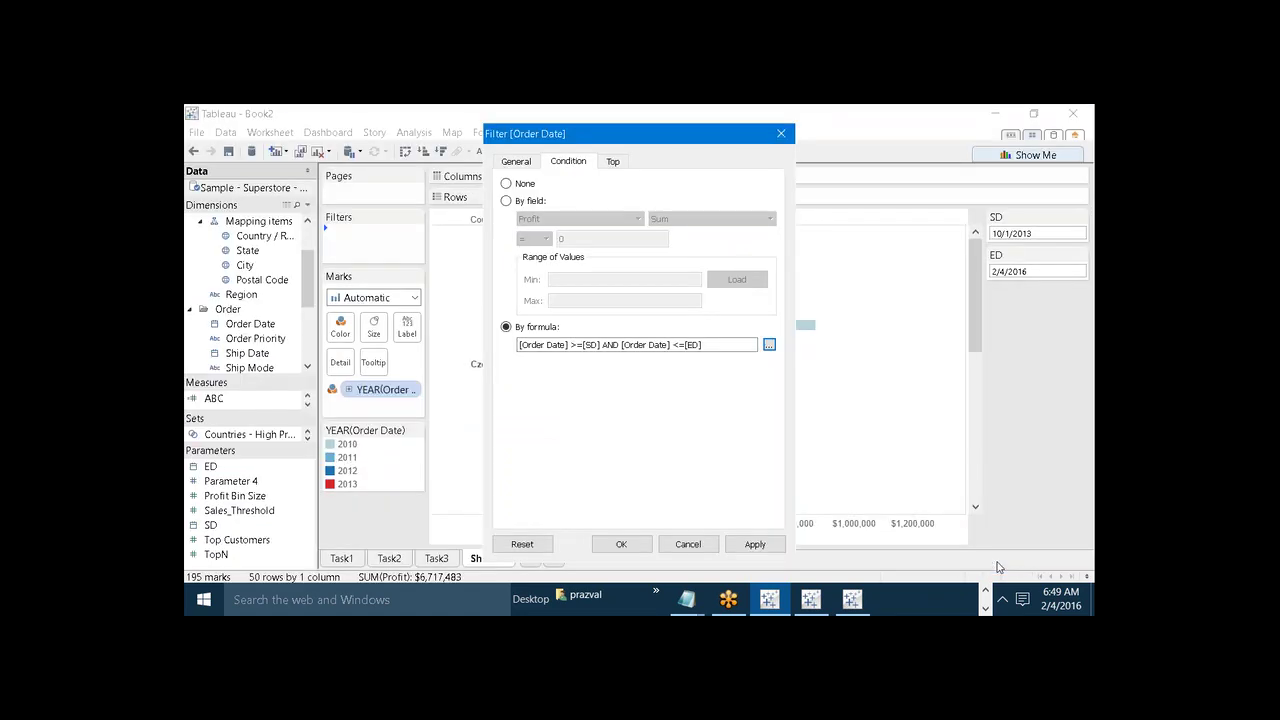
click(767, 548)
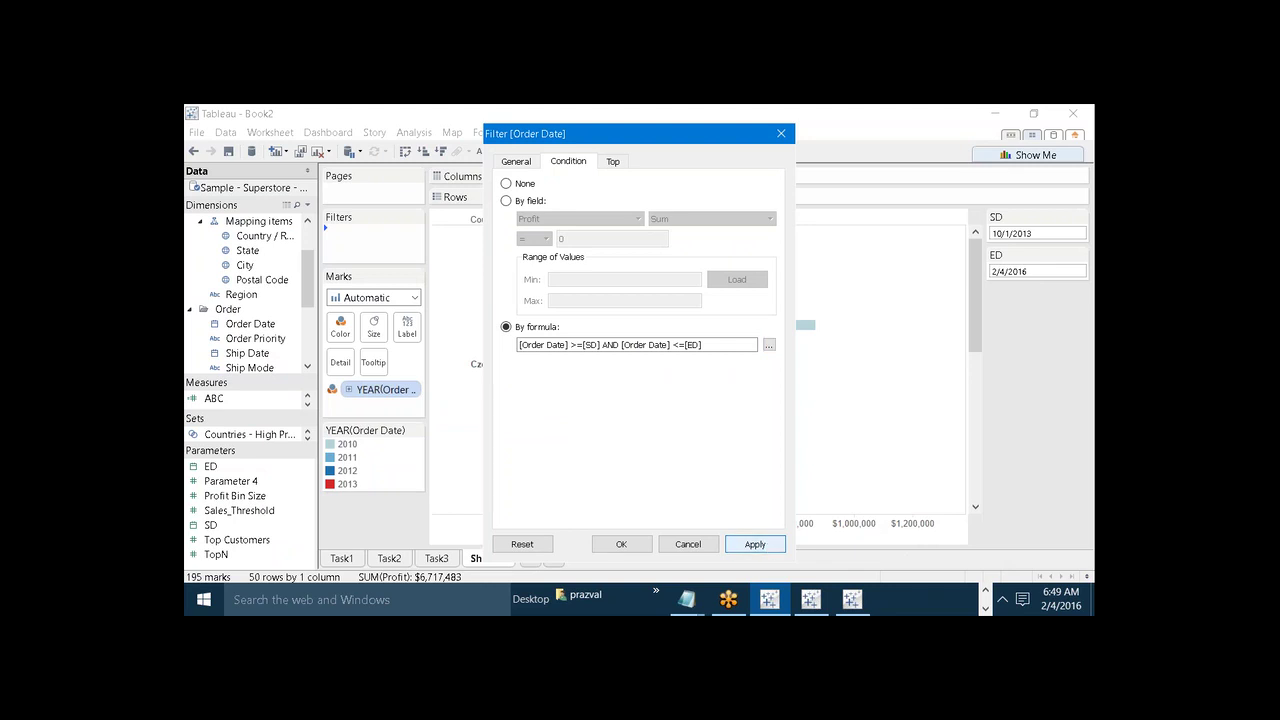
click(636, 545)
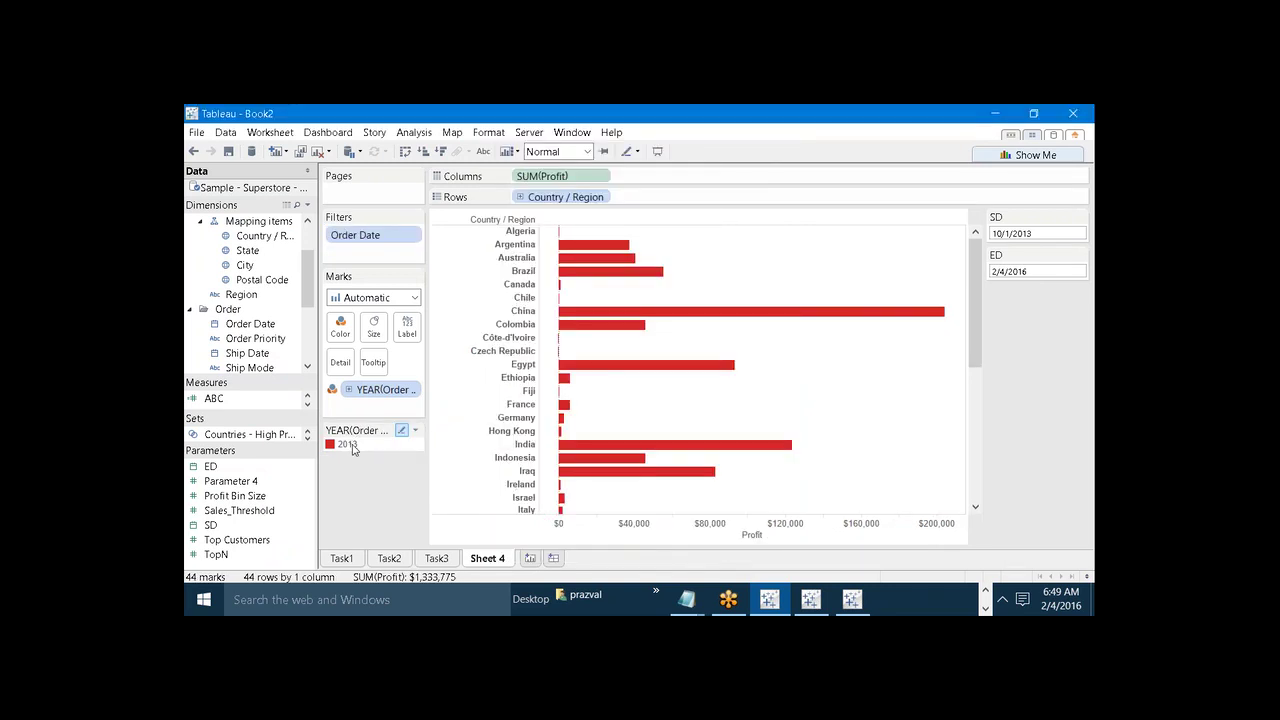
Step: Change the Order Date colour field on the marks to a custom month-and-year date
right_click(377, 393)
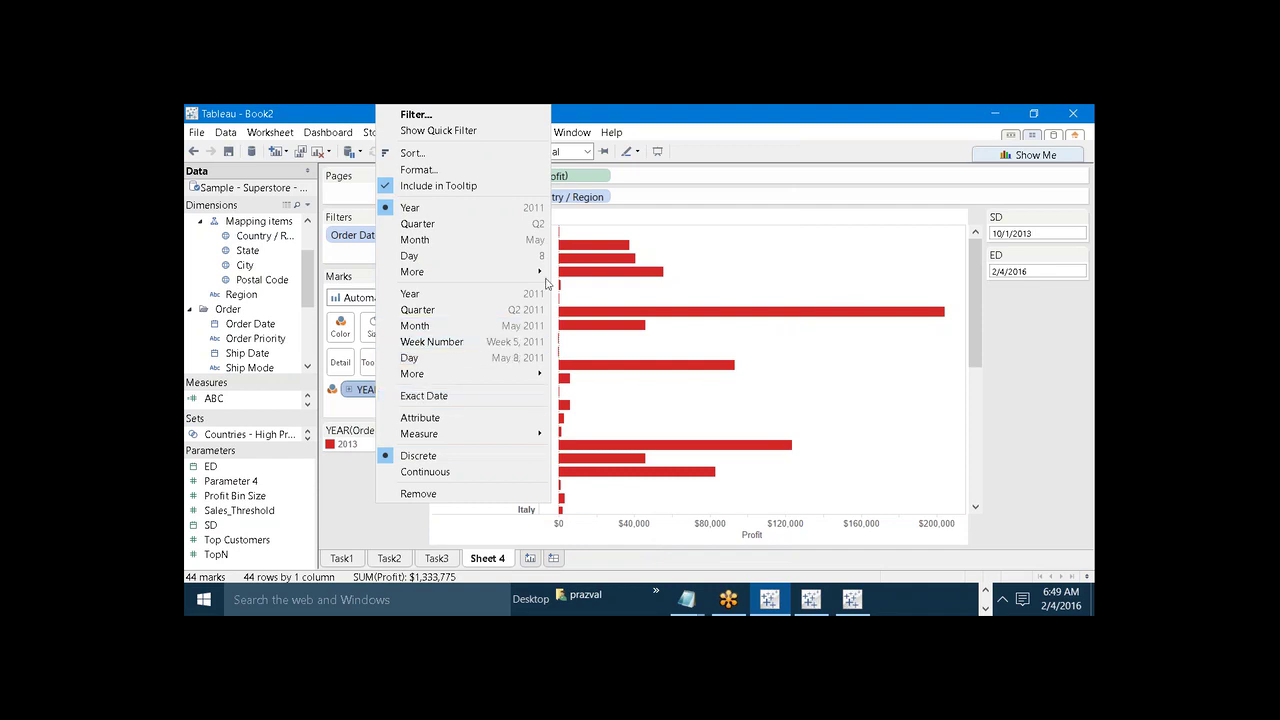
mouse_move(548, 279)
click(591, 311)
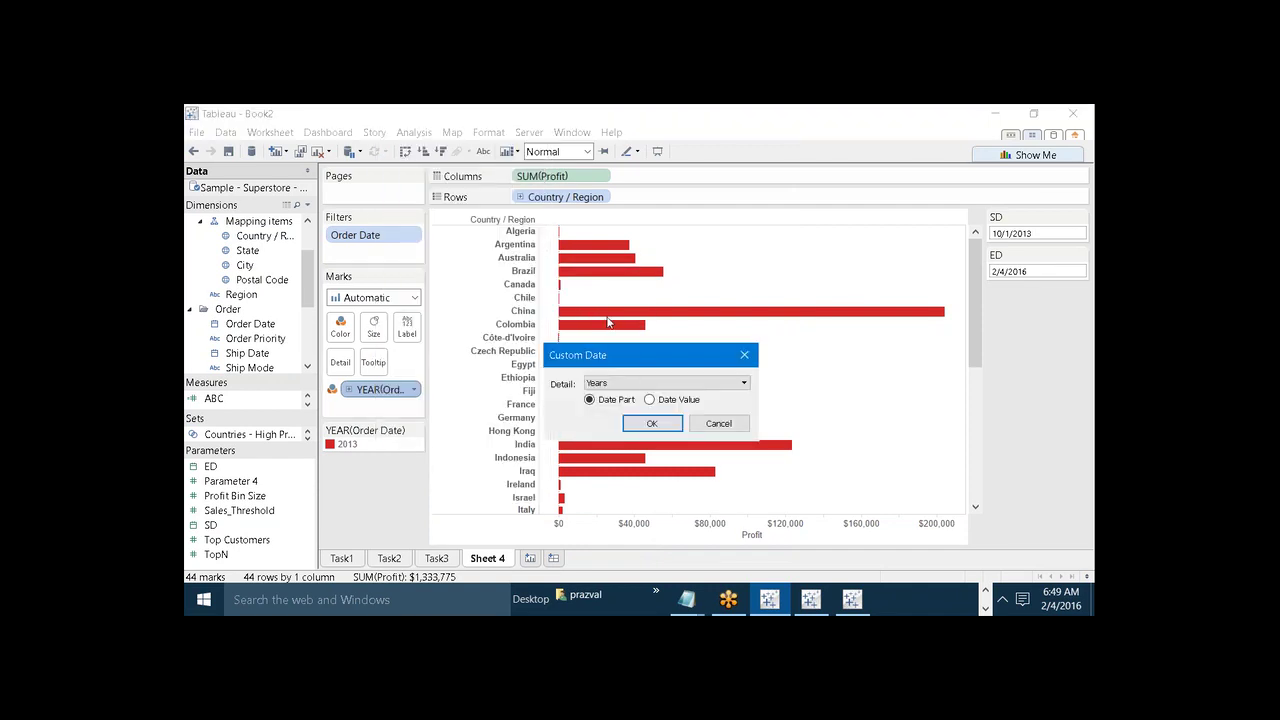
click(648, 384)
click(625, 476)
click(651, 423)
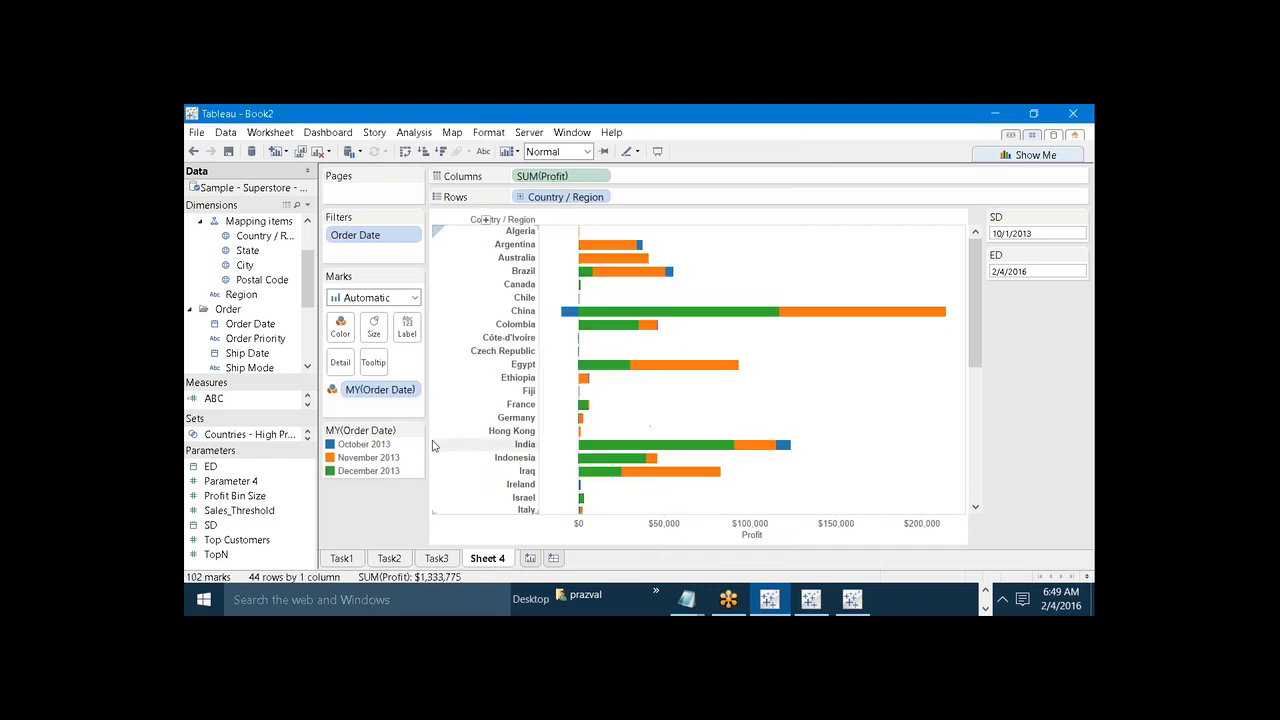
Step: Highlight October, November and December 2013 one after another from the colour legend, and clear the highlighting
click(383, 444)
click(383, 457)
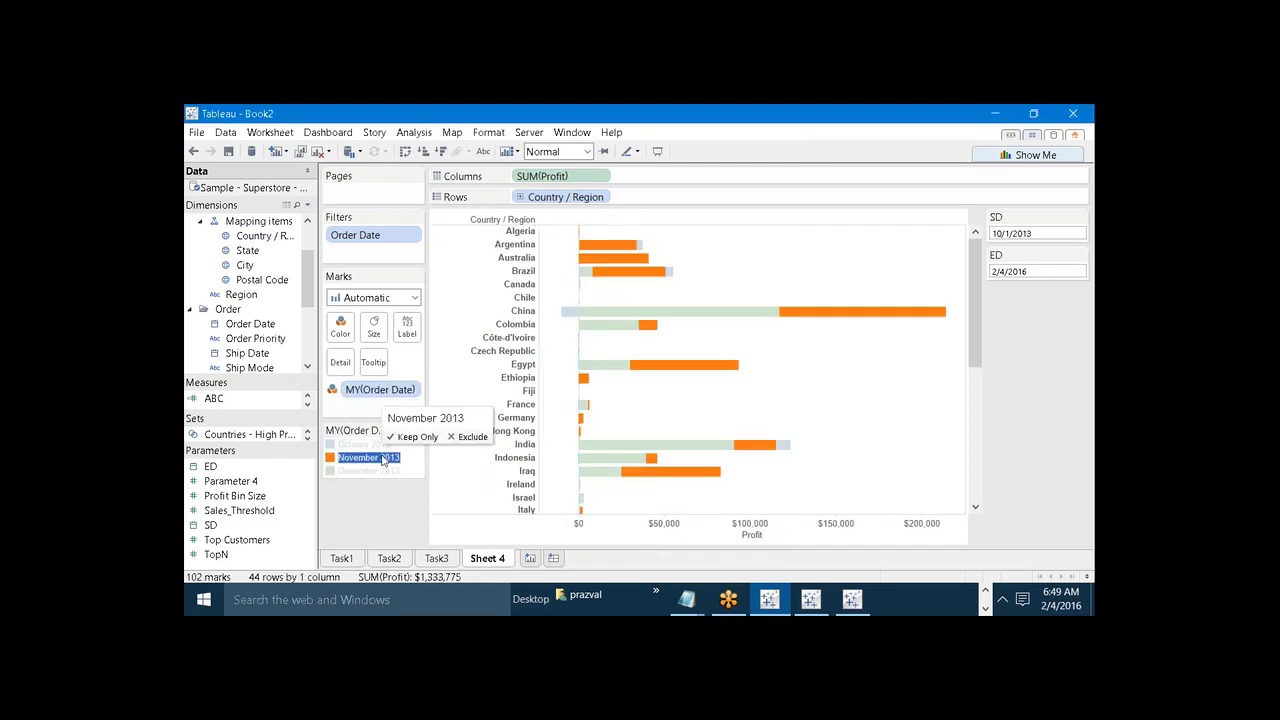
click(383, 472)
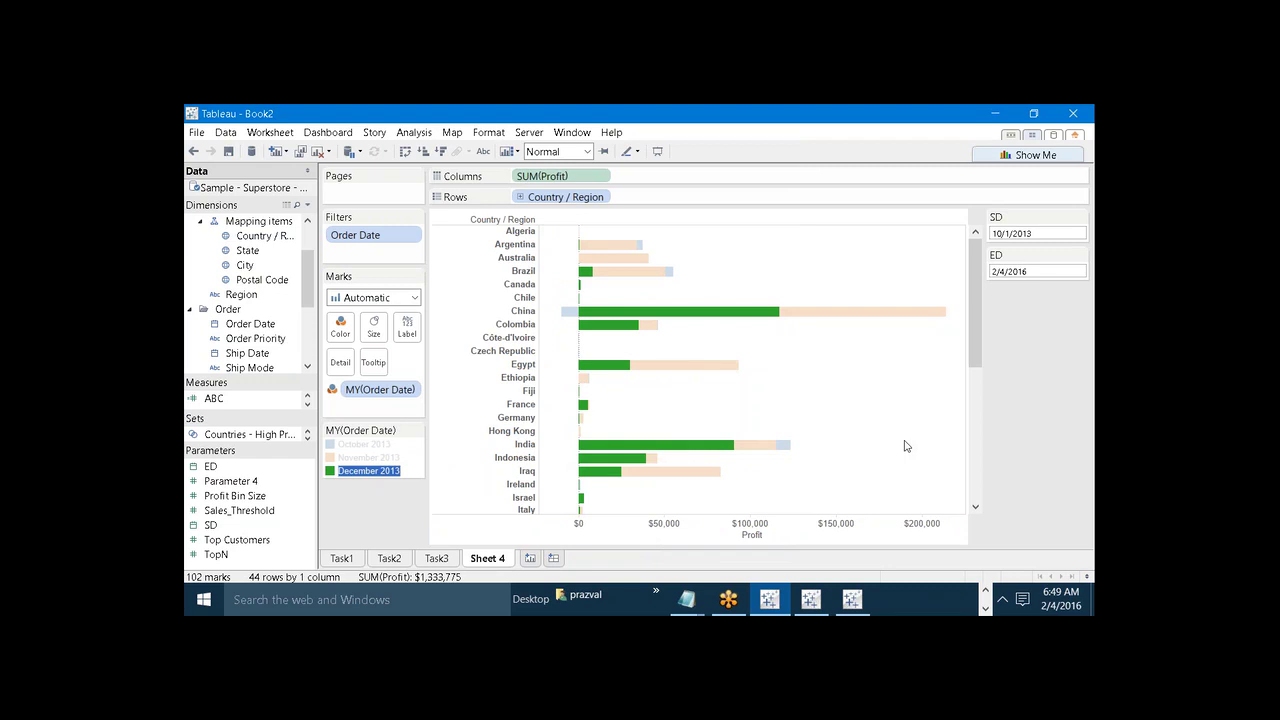
click(997, 458)
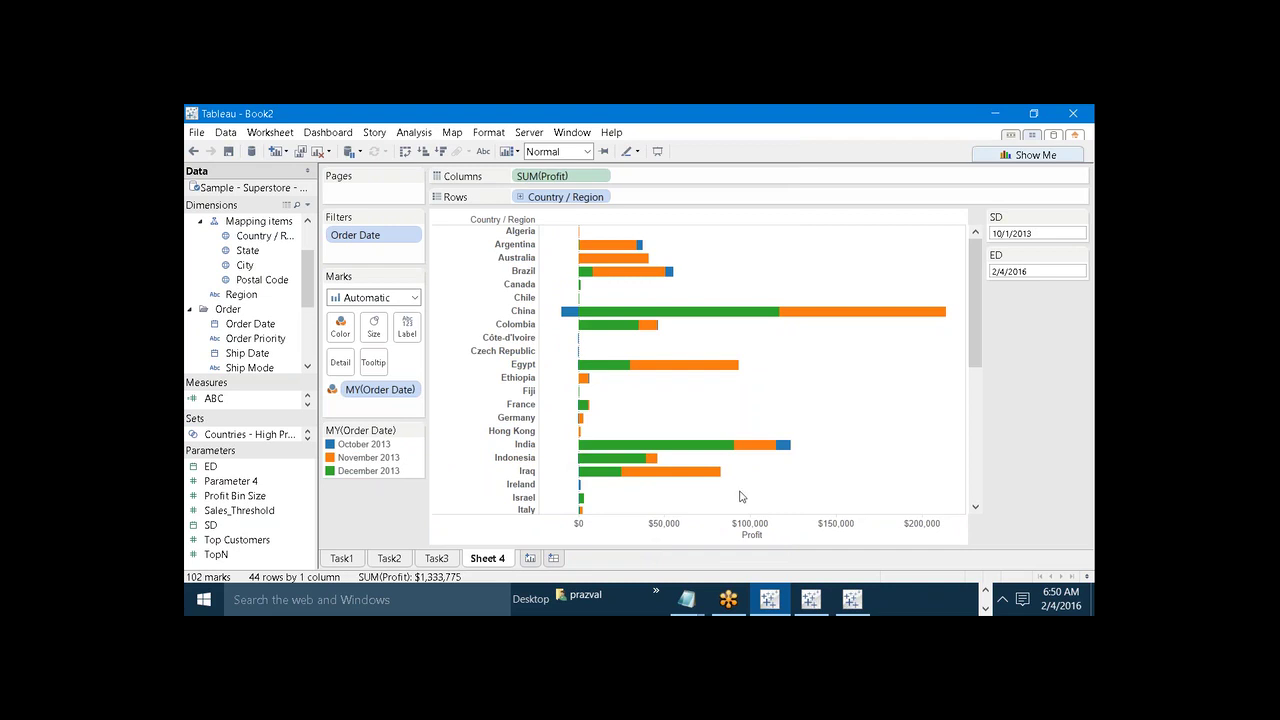
Step: Rename the Sheet 4 worksheet as Task4
right_click(491, 561)
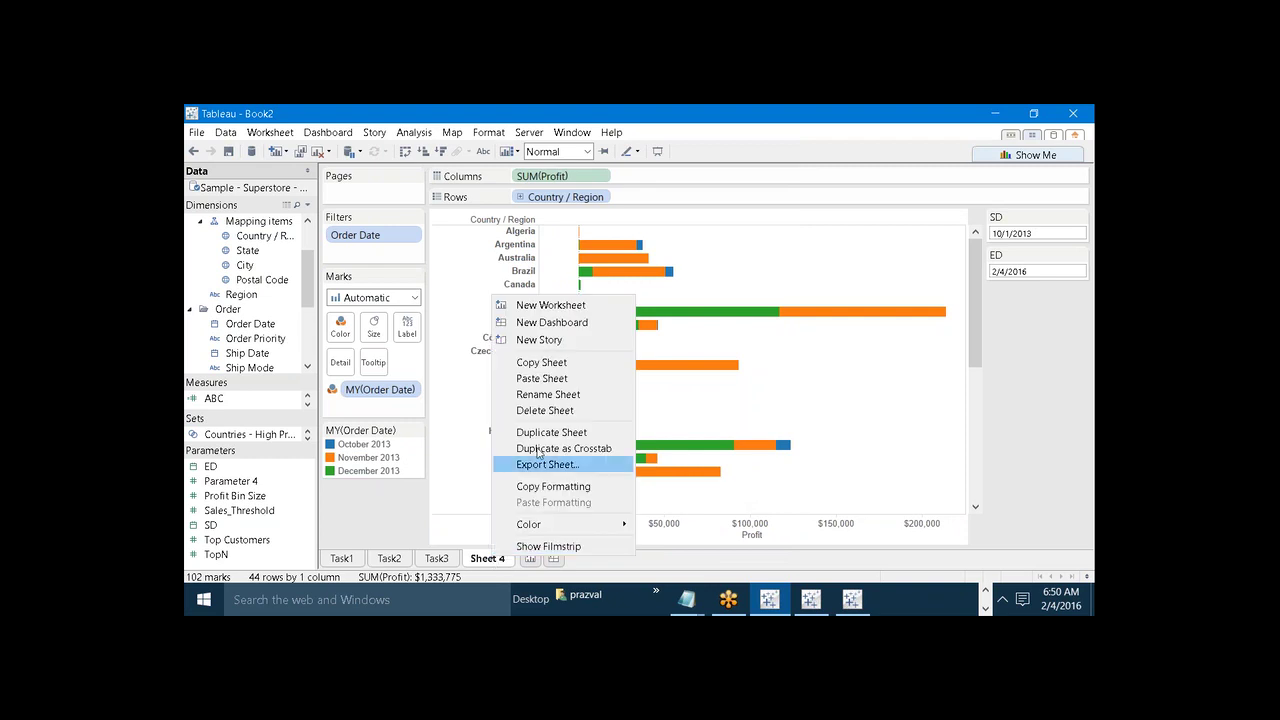
click(547, 394)
text(T)
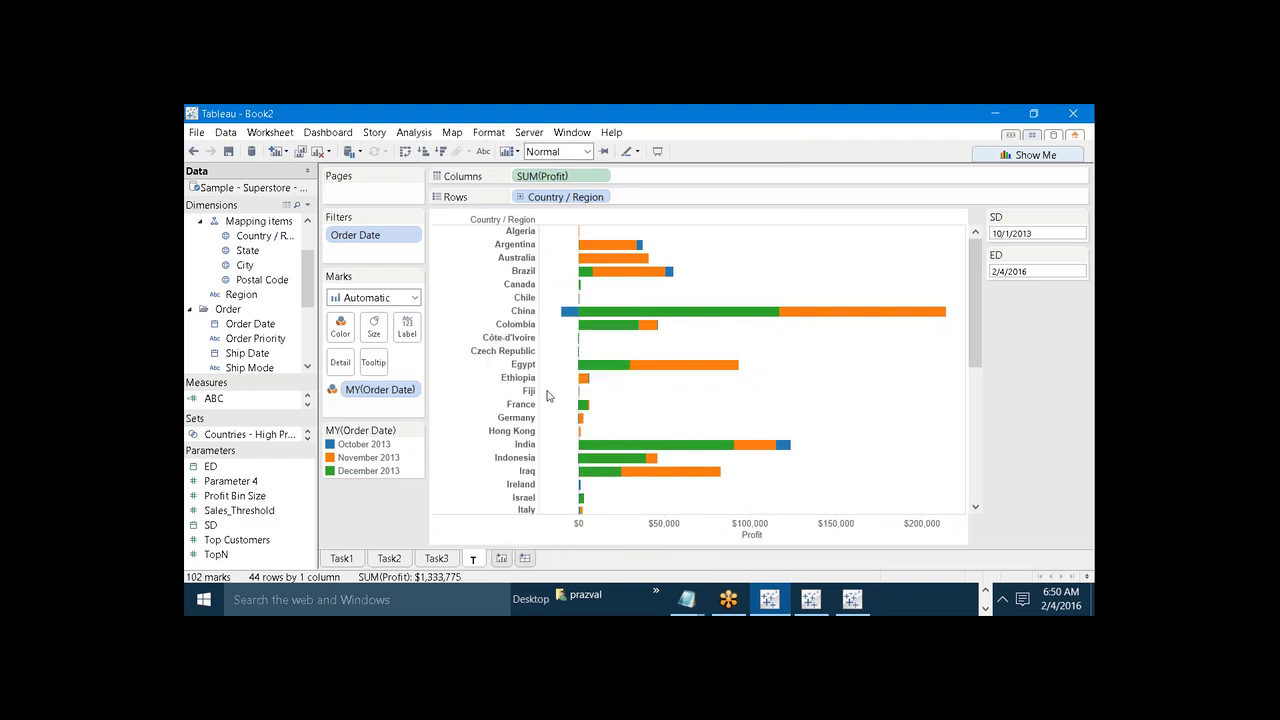
text(ask4)
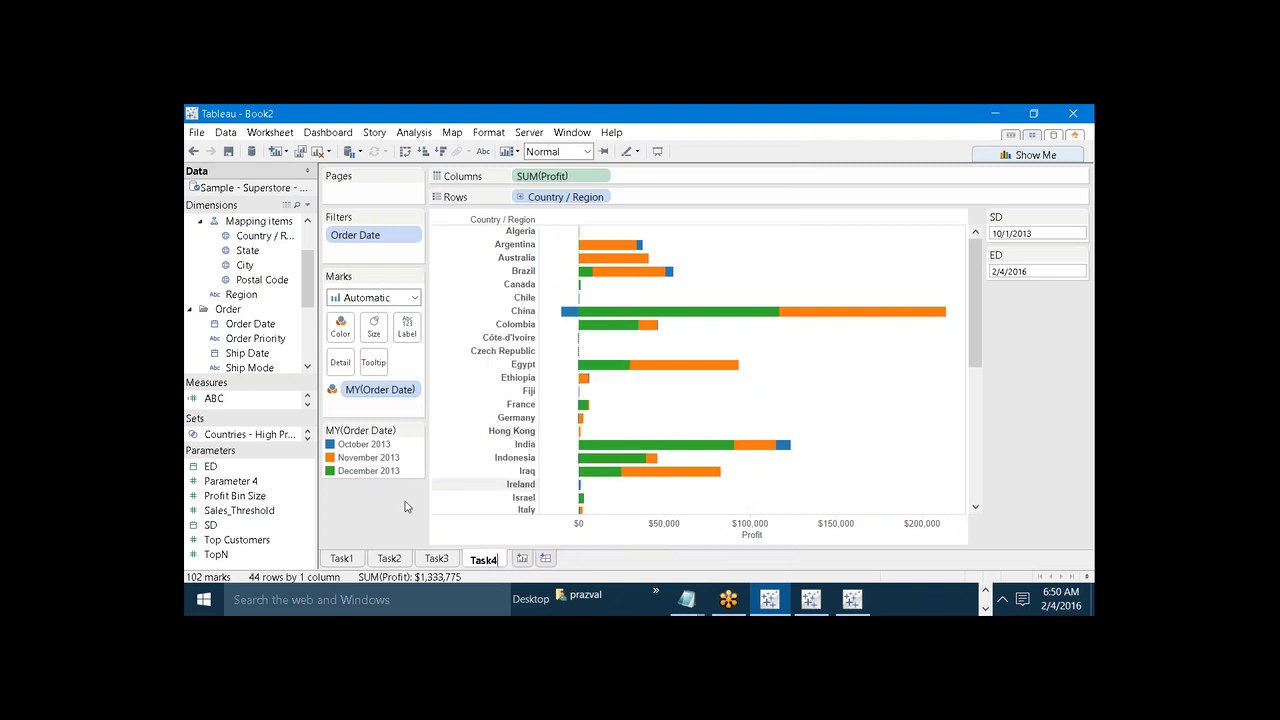
key(Return)
Step: Create a new worksheet with Region on the rows and the sum of Sales on the columns
click(522, 558)
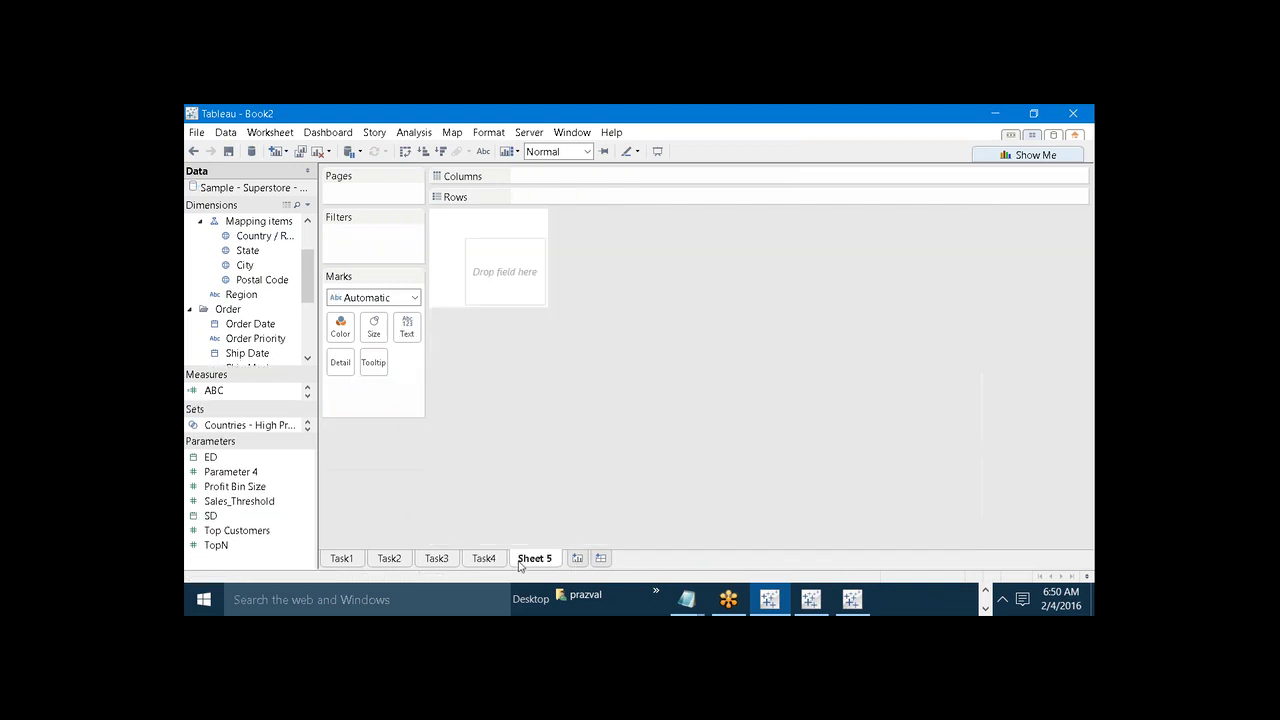
mouse_move(309, 298)
mouse_down()
mouse_move(309, 283)
mouse_move(310, 308)
mouse_up()
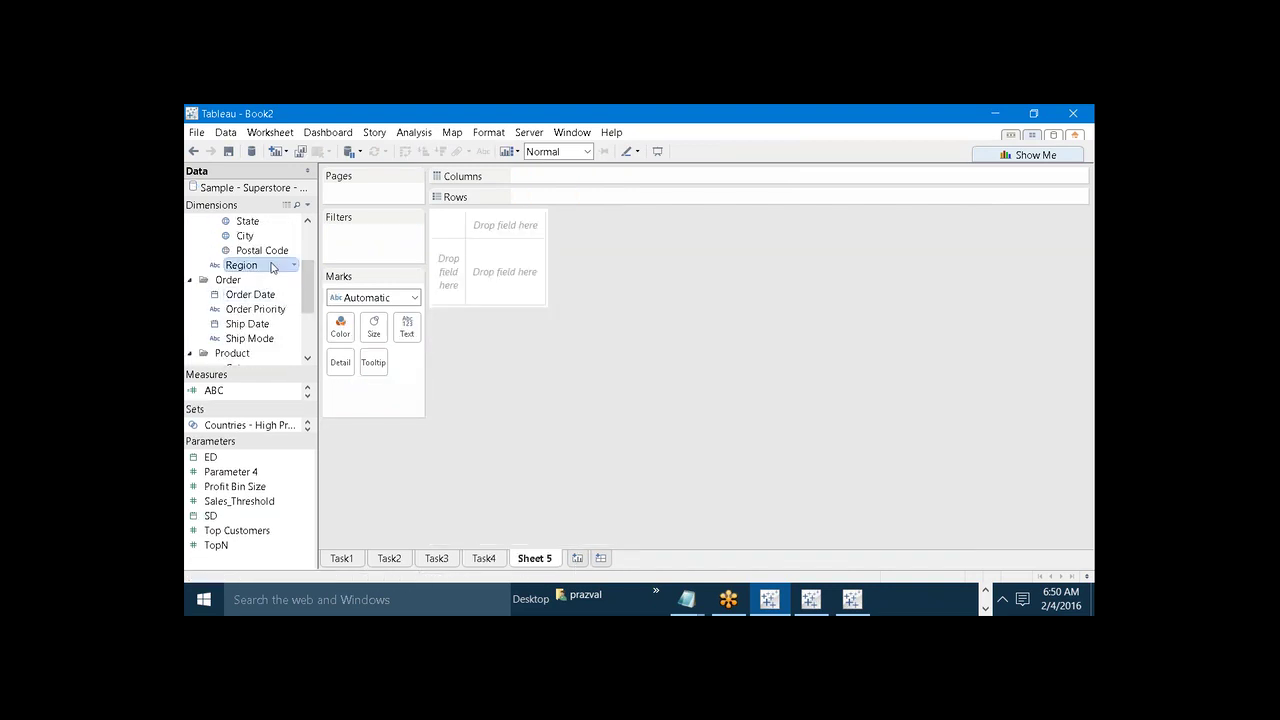
drag(243, 265, 530, 197)
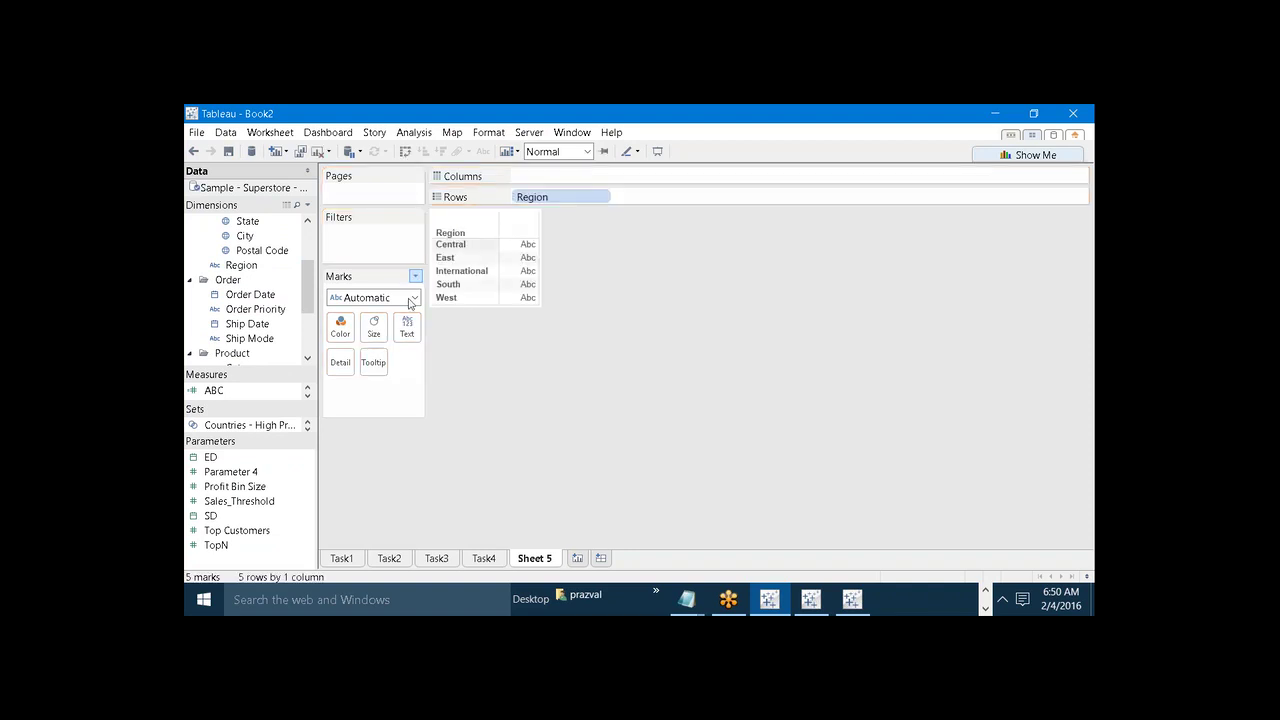
drag(275, 375, 272, 268)
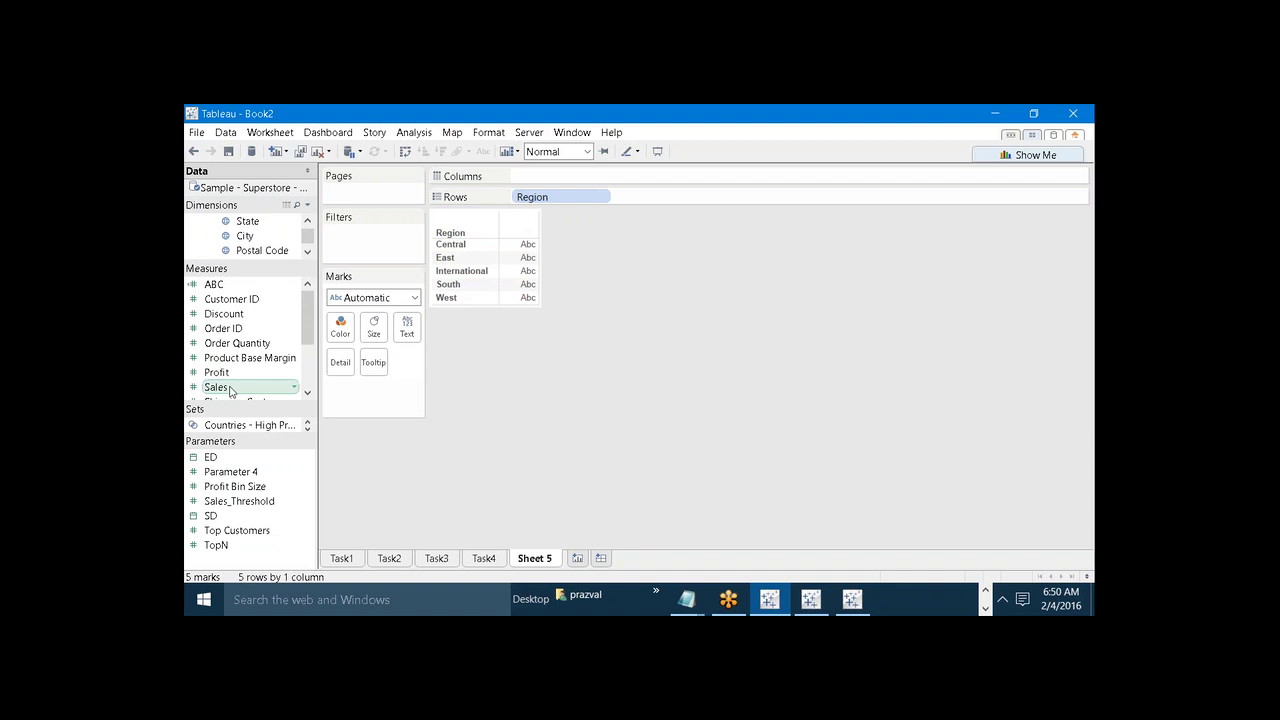
drag(230, 389, 571, 182)
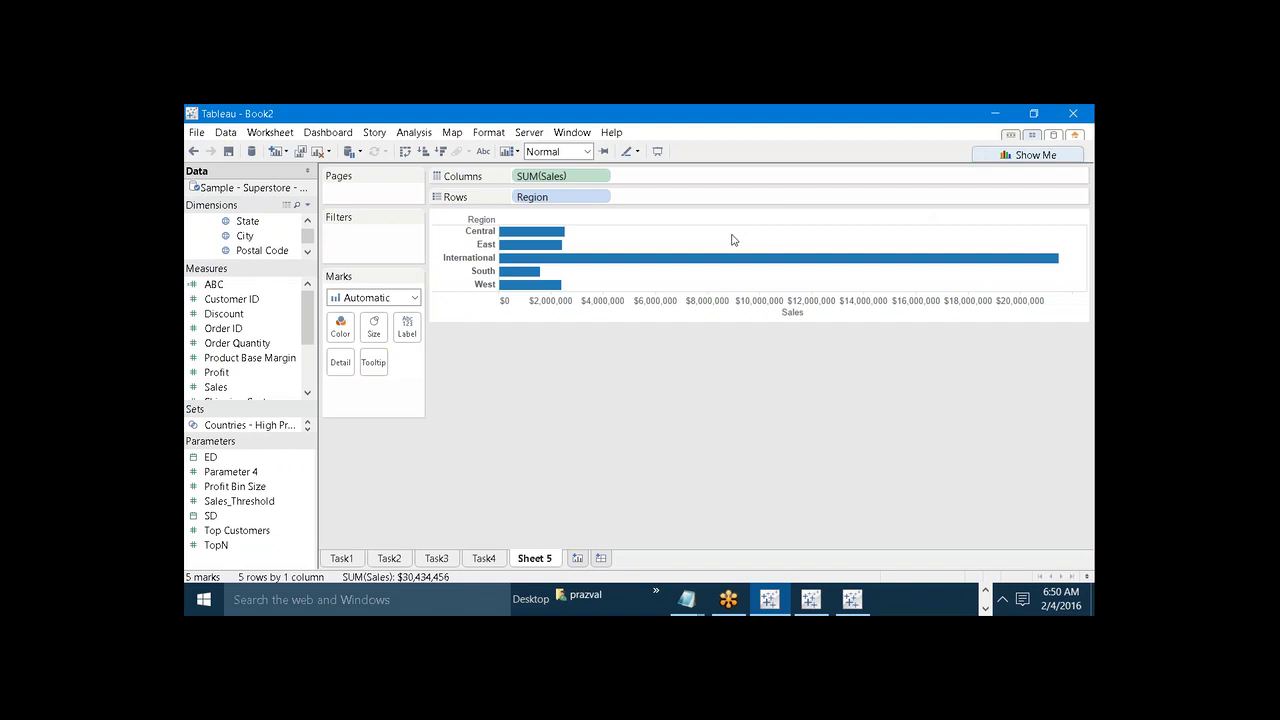
Step: Try a Region quick filter by clearing all regions and re-selecting each one, and remove the filter from the view
right_click(588, 200)
click(614, 224)
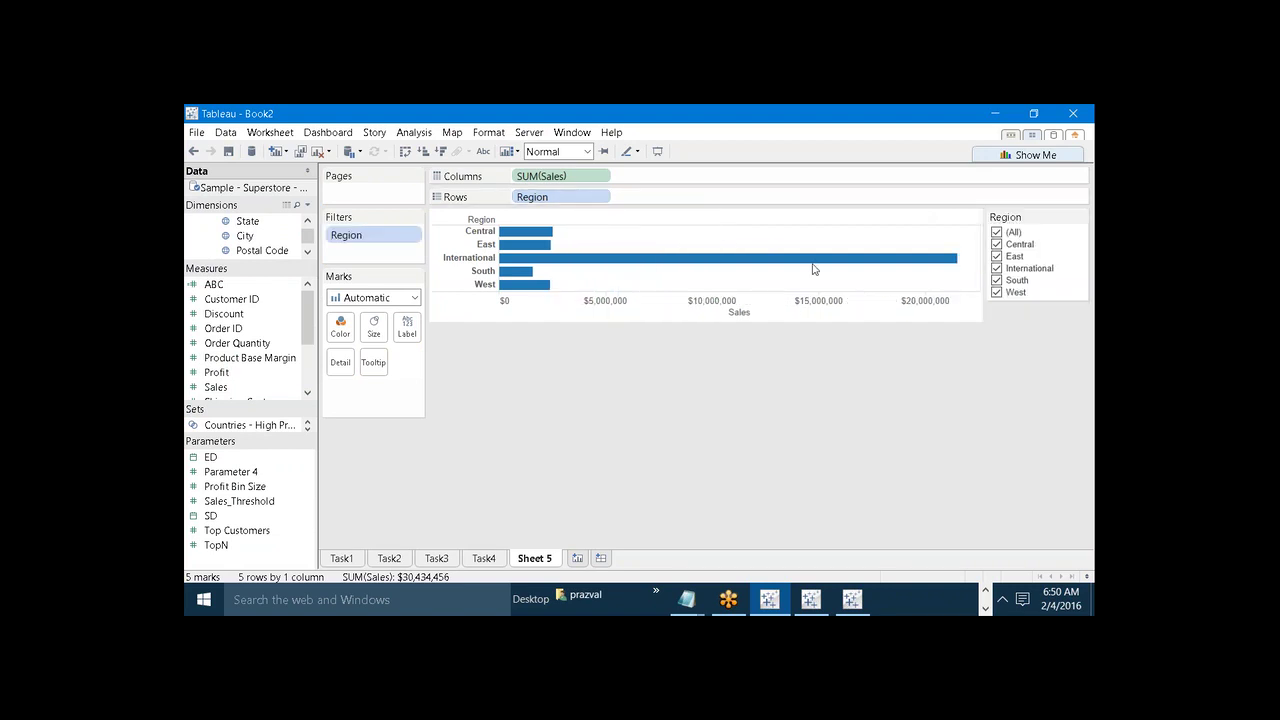
click(996, 232)
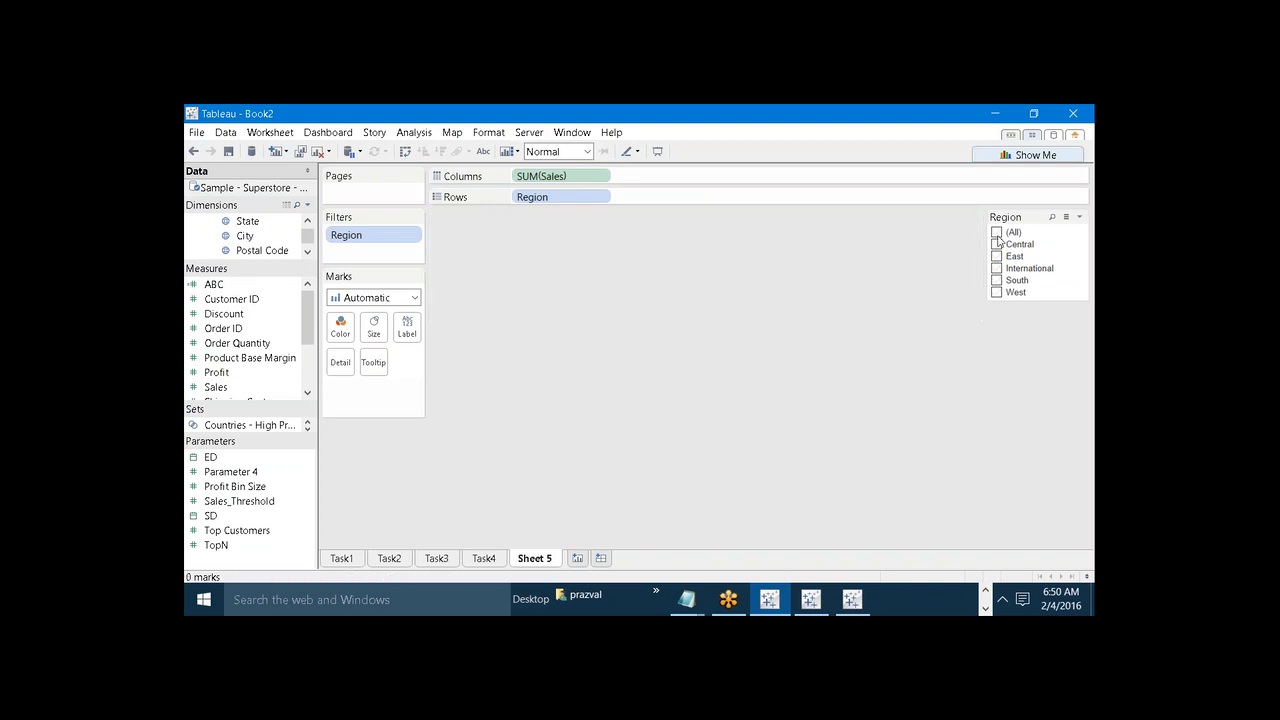
click(996, 244)
click(996, 256)
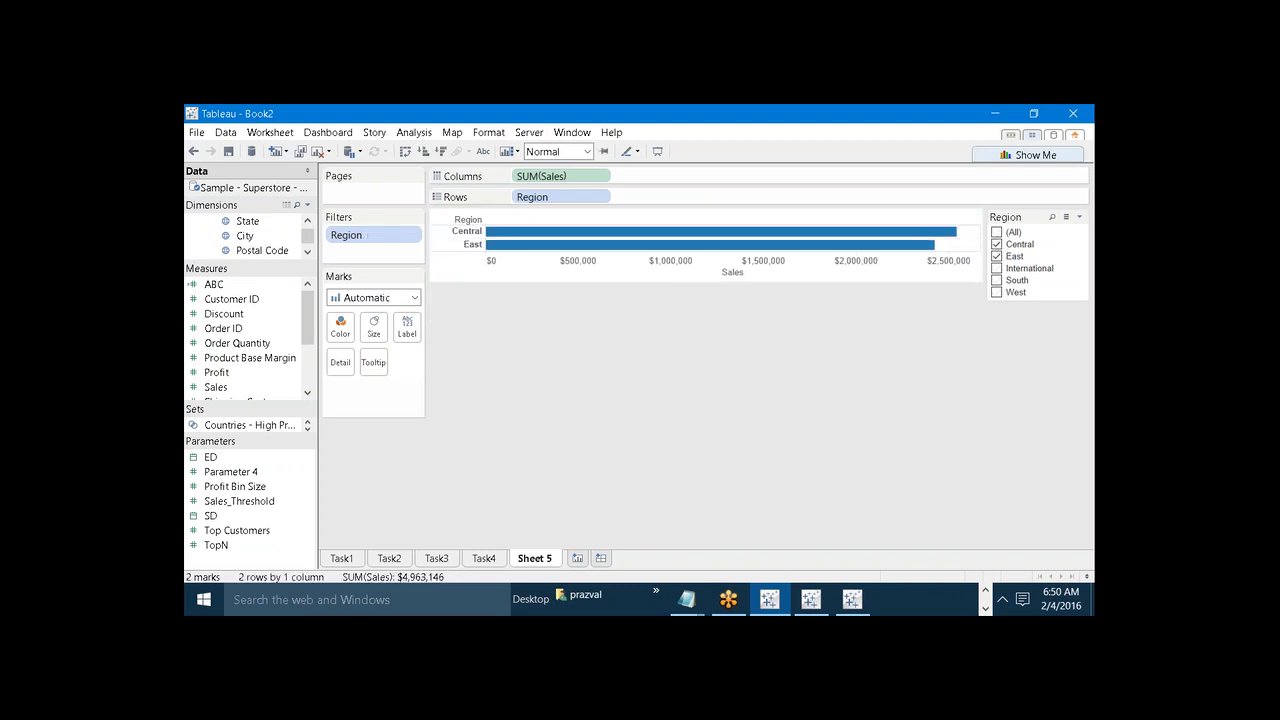
click(997, 269)
click(997, 281)
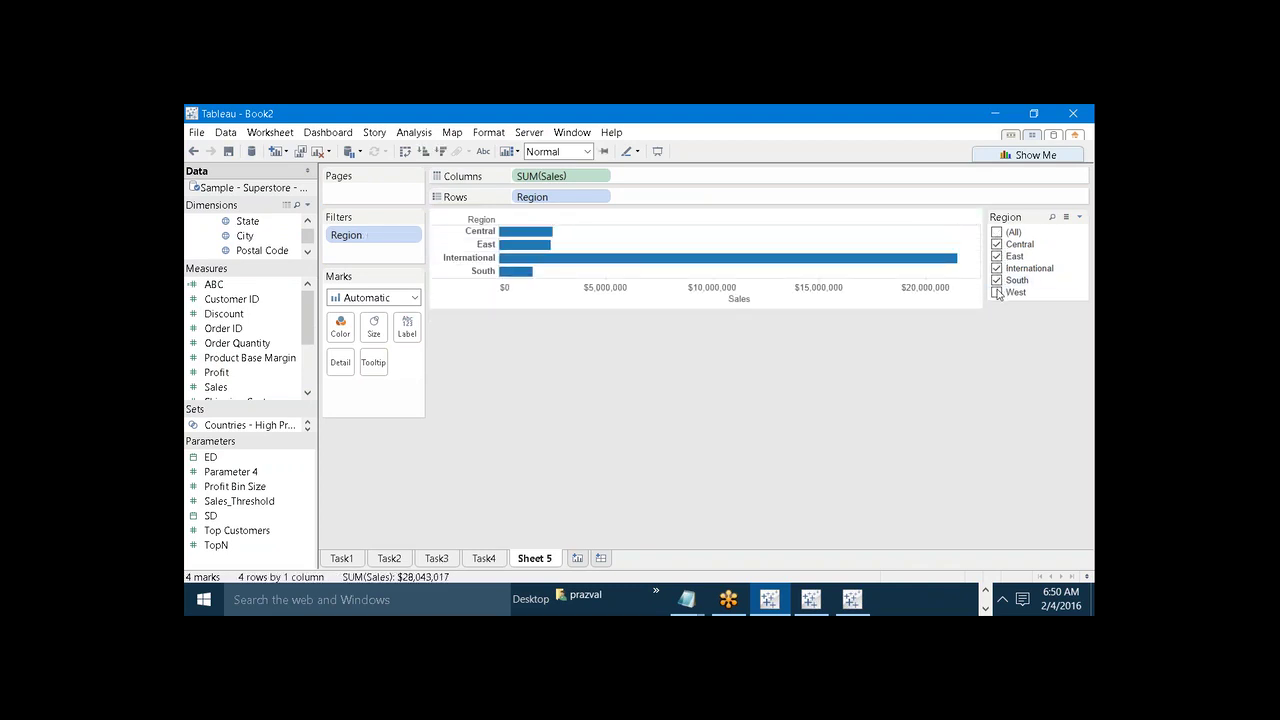
click(996, 292)
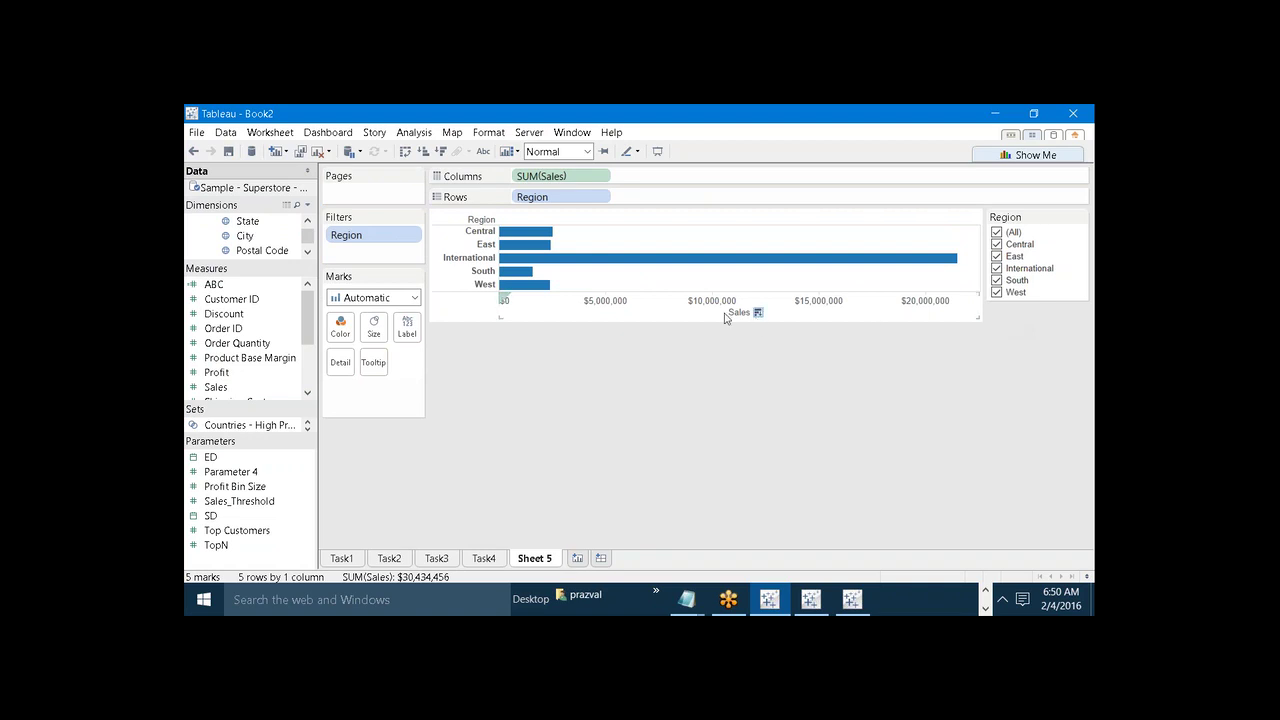
drag(400, 234, 449, 444)
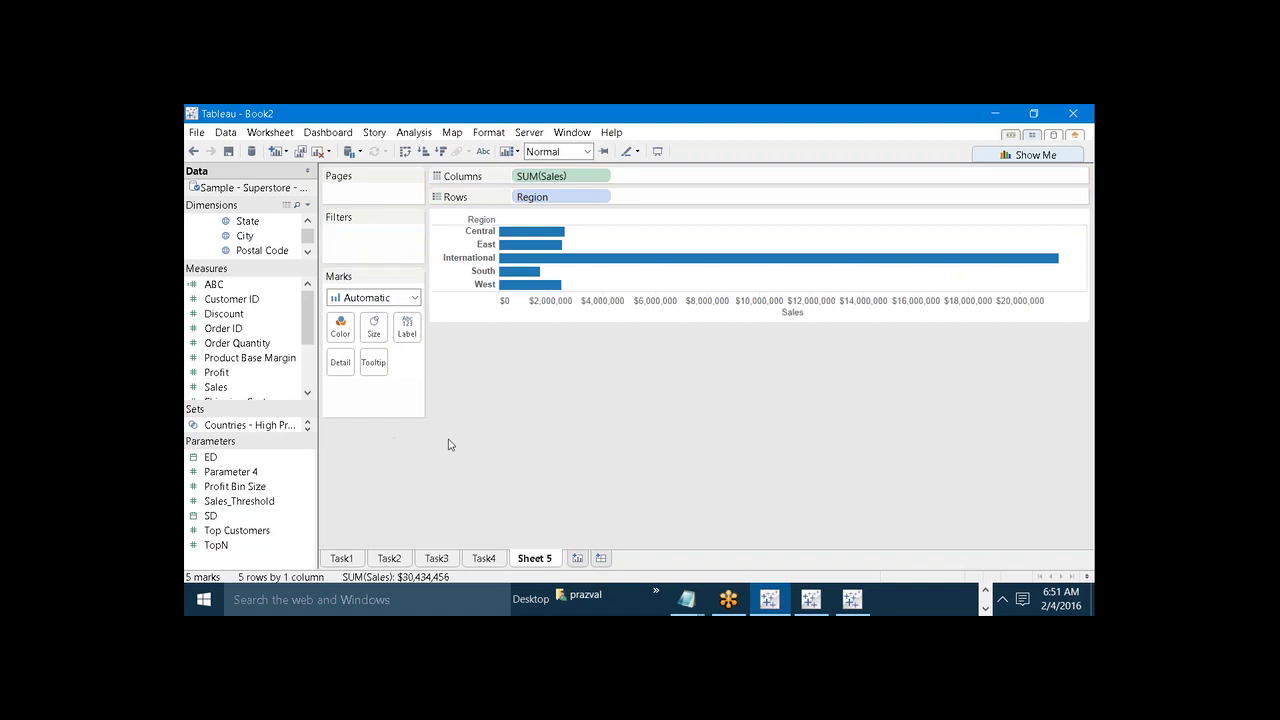
Step: Start a new parameter named Region with the data type String
right_click(256, 555)
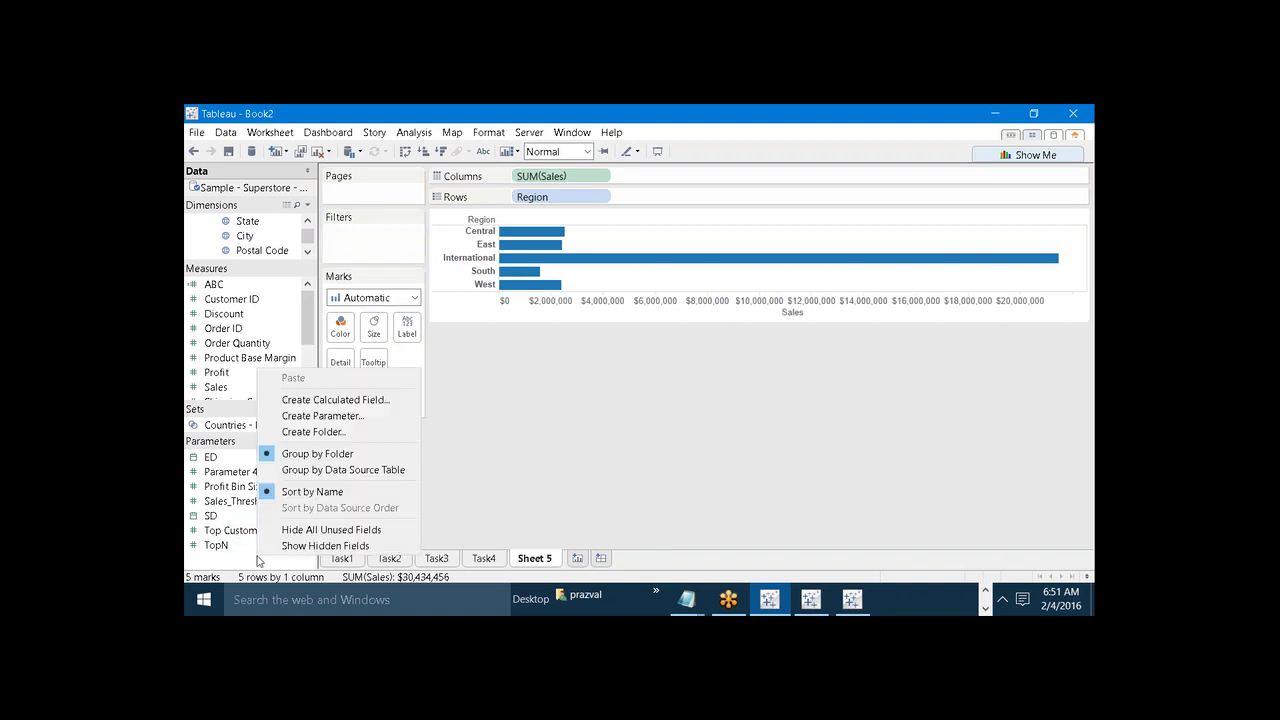
click(310, 422)
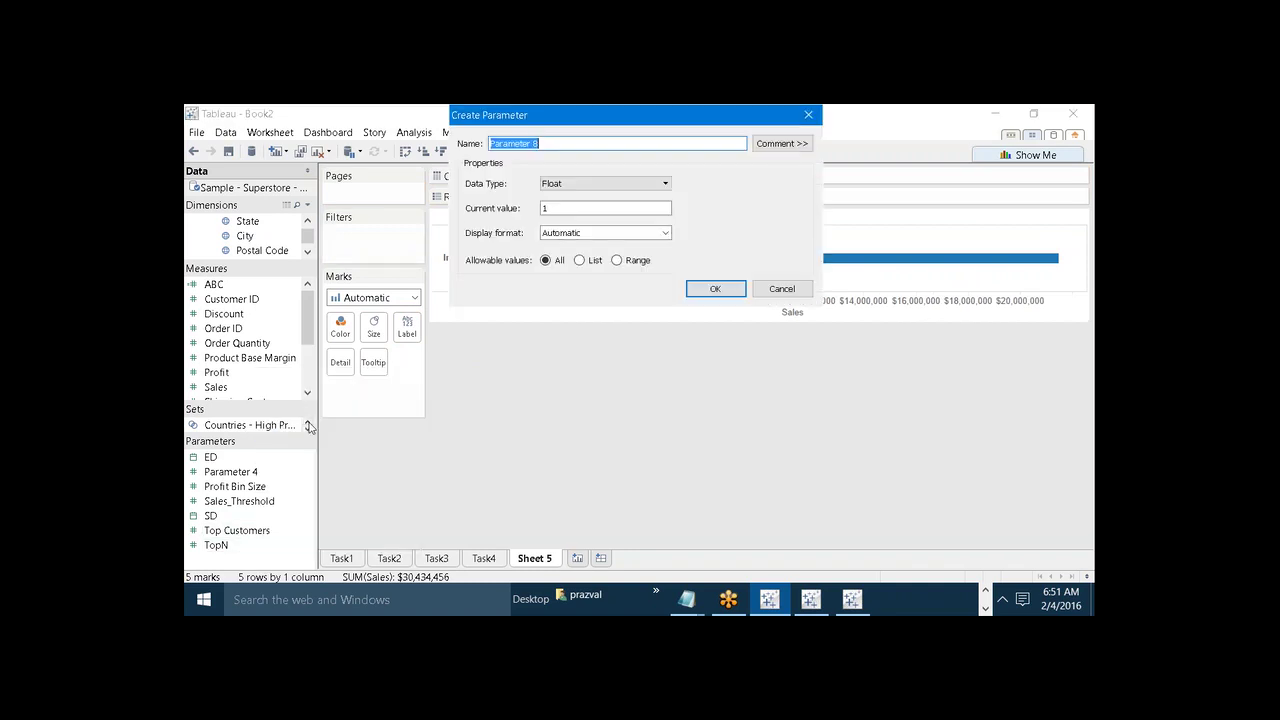
text(Regi)
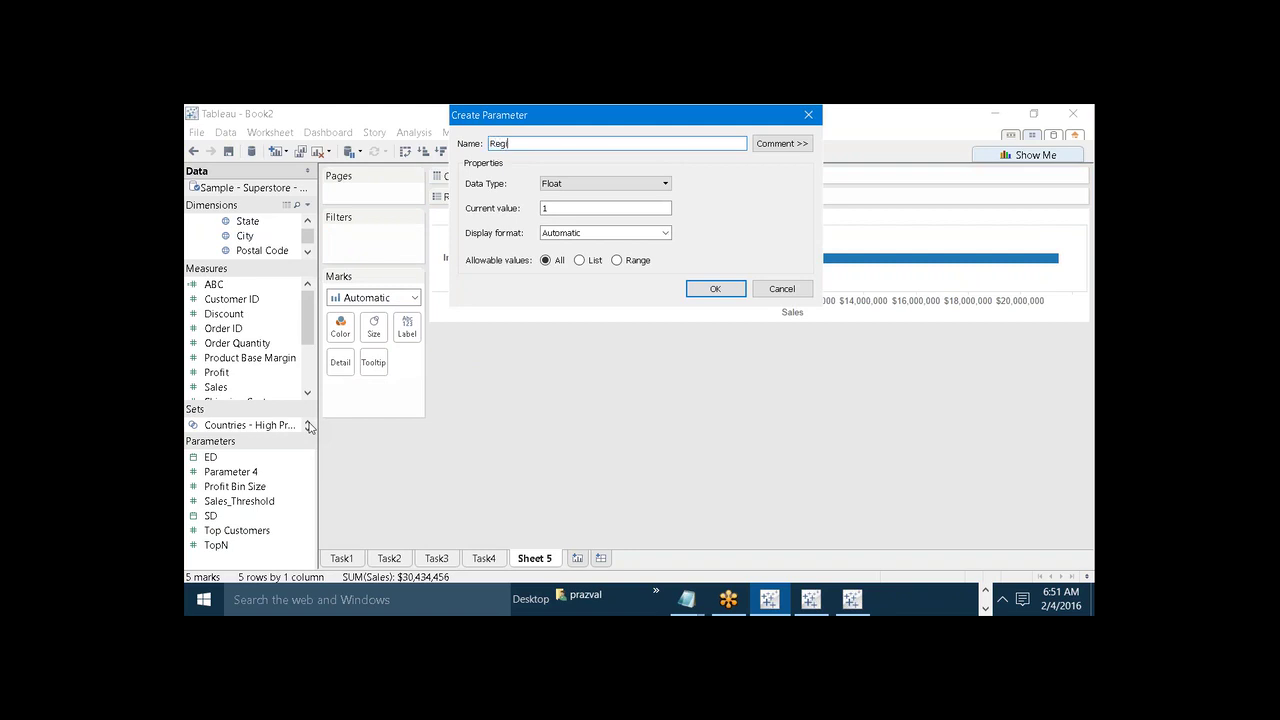
text(on)
click(550, 185)
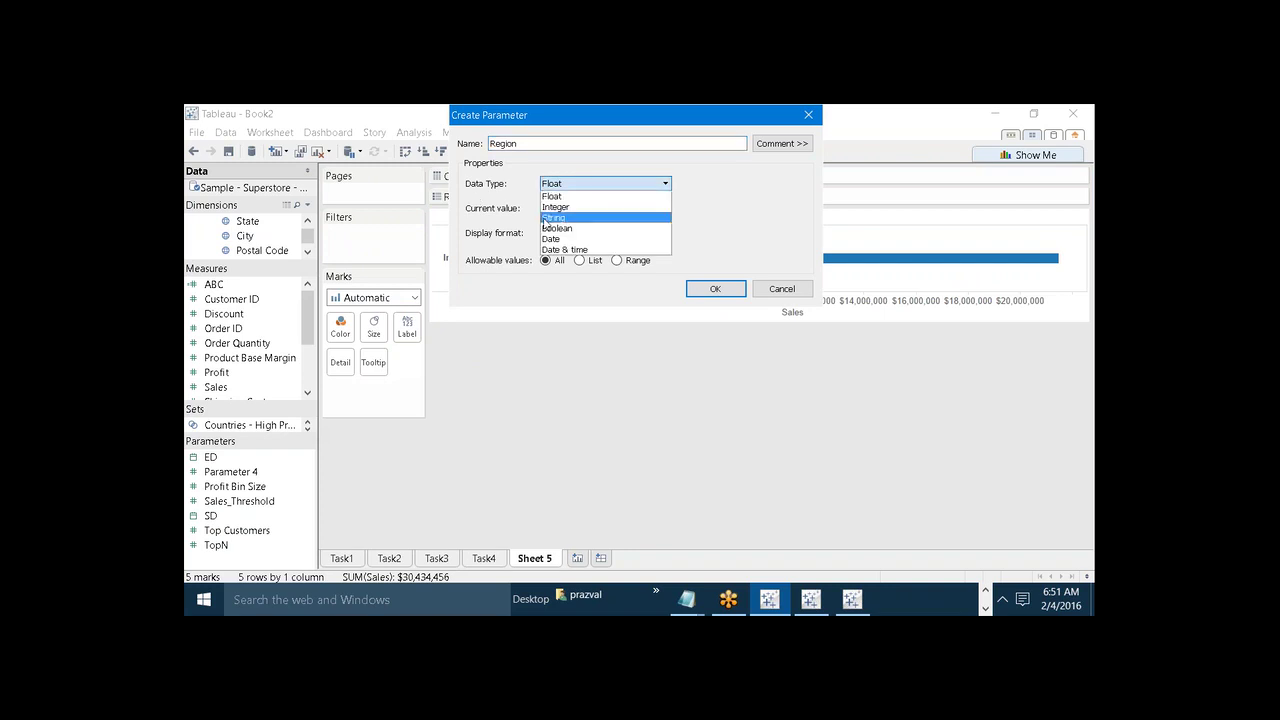
click(545, 219)
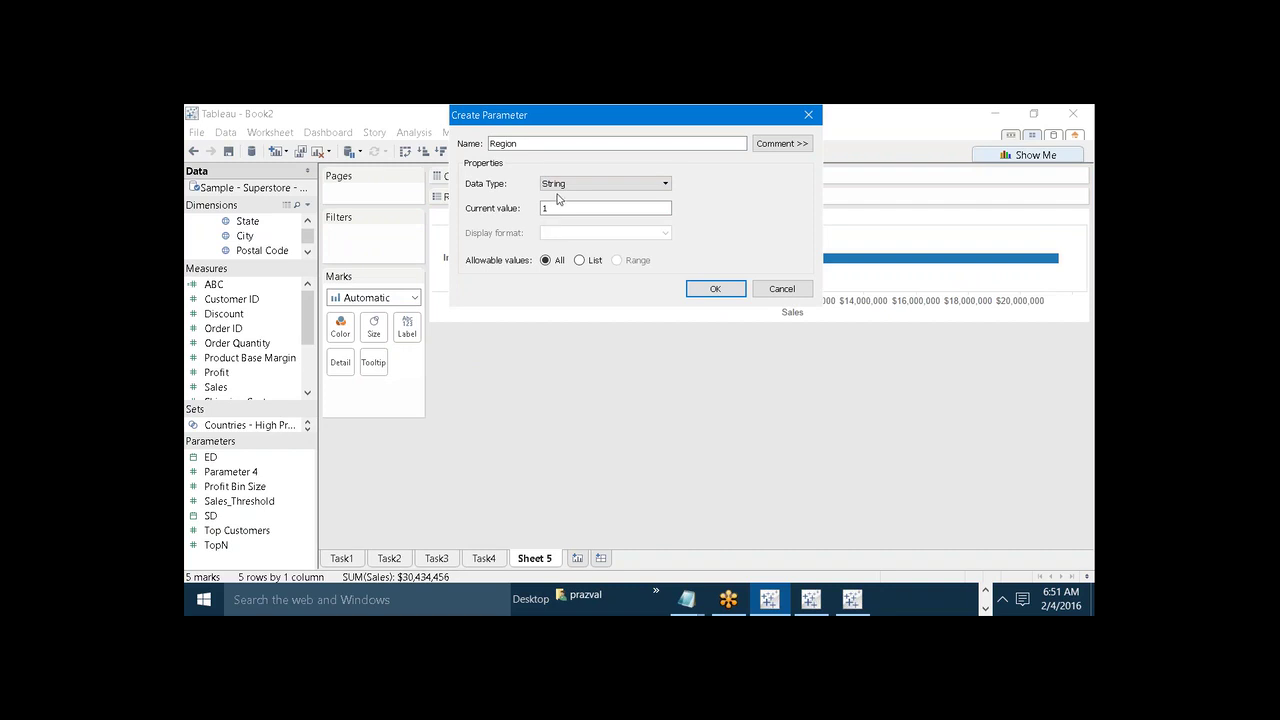
Step: Restrict the Region parameter's allowable values to a list
click(580, 261)
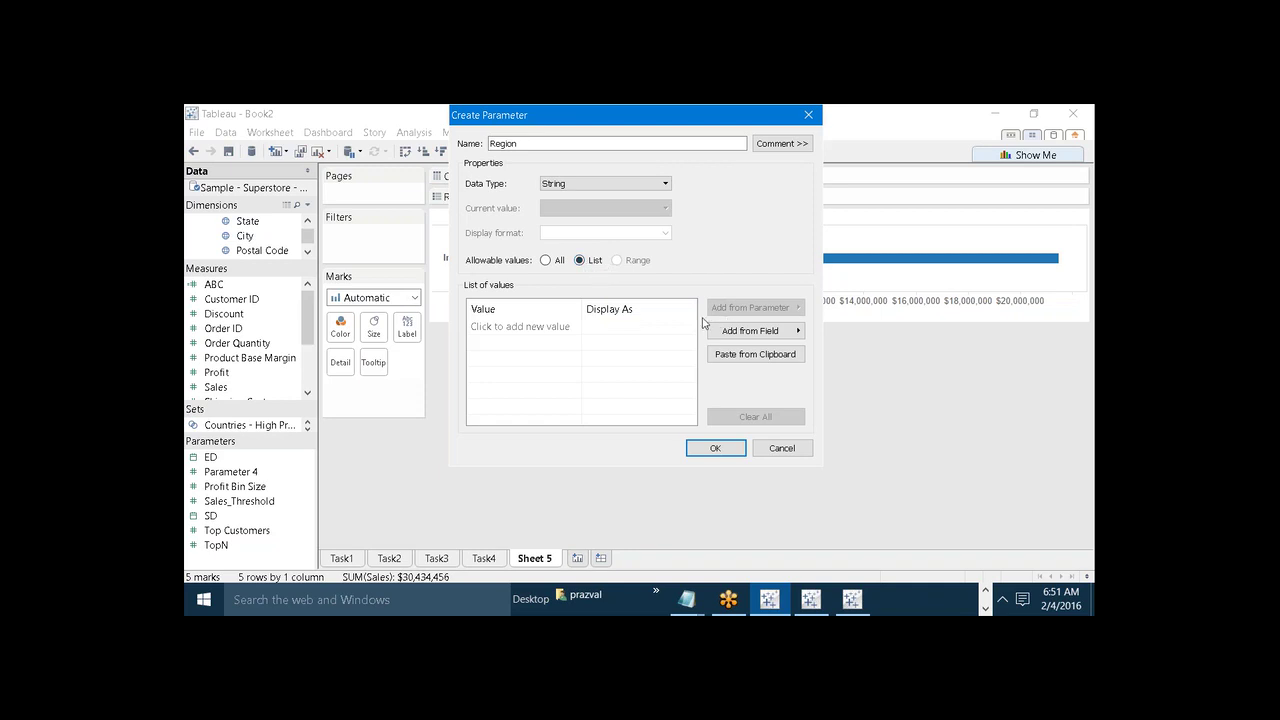
click(558, 330)
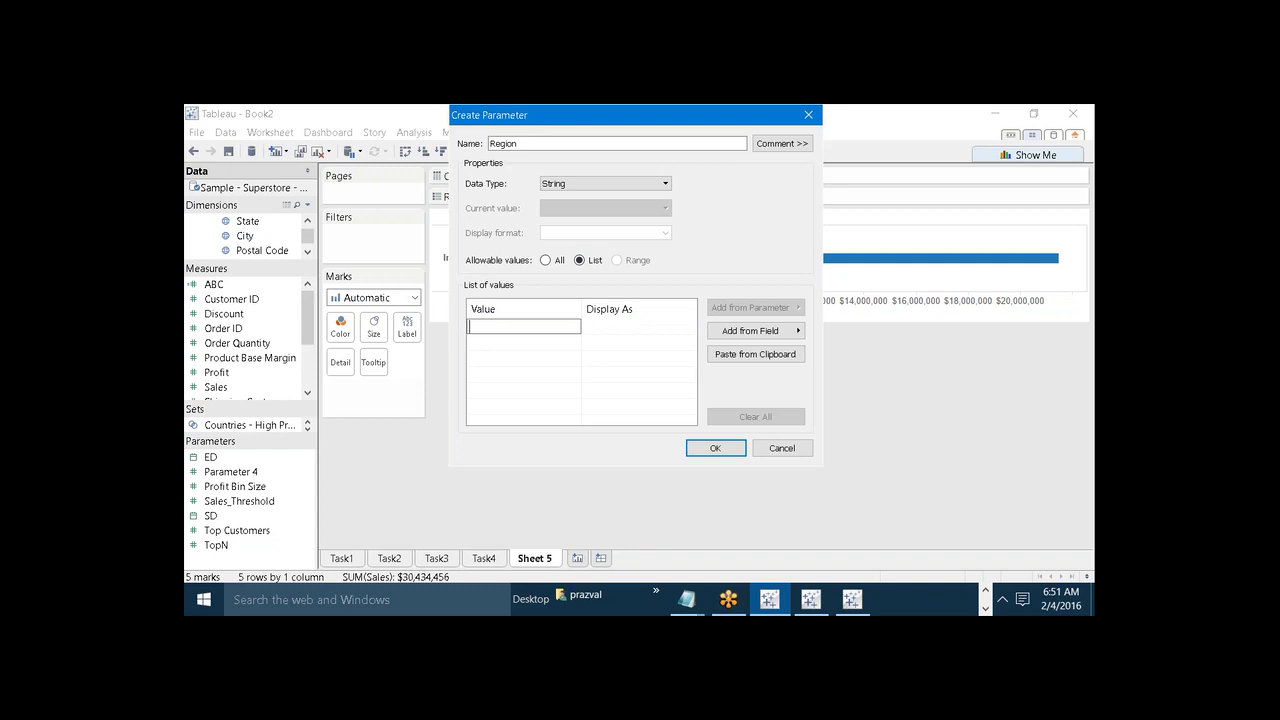
text(West)
click(603, 334)
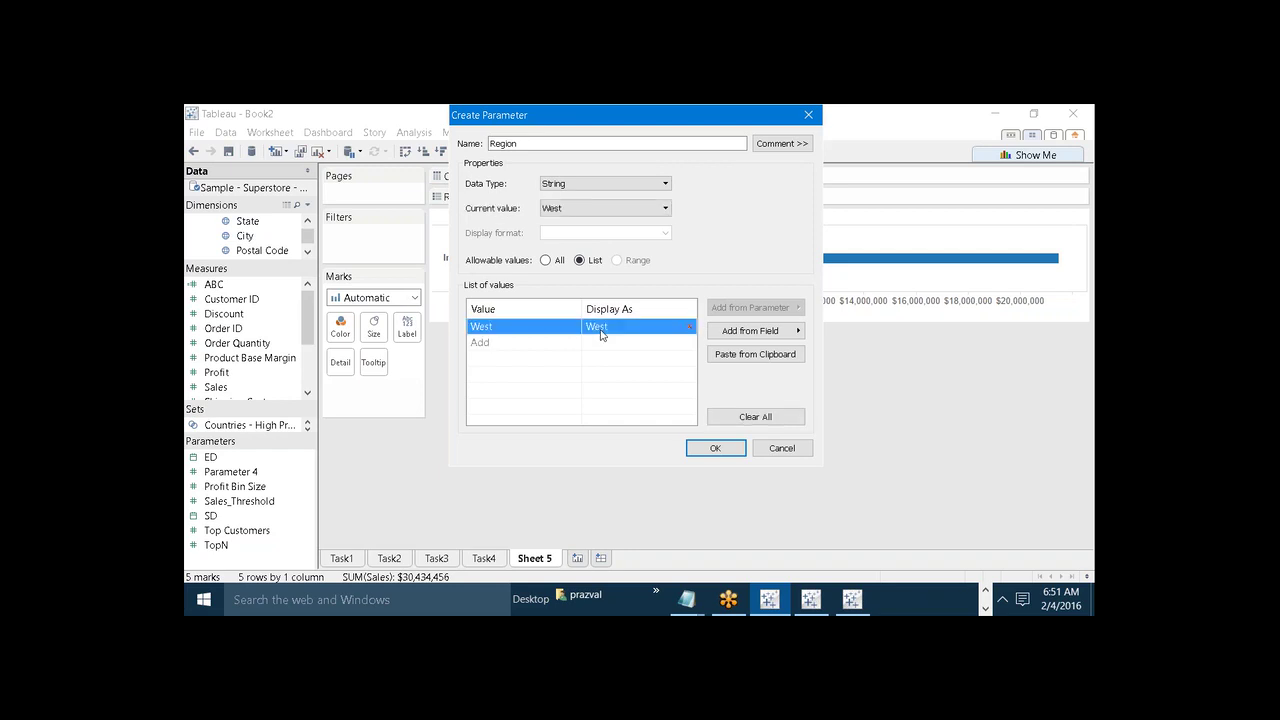
click(689, 327)
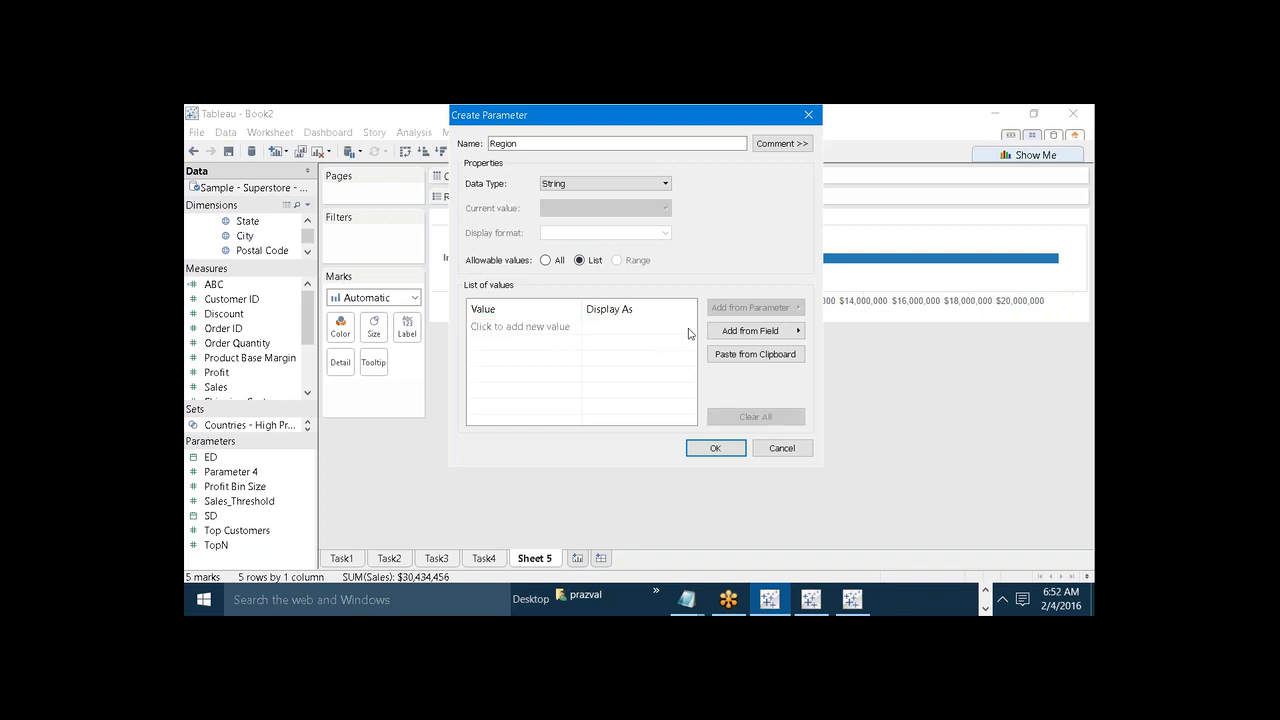
Step: Fill the parameter's list of values from the Region field and create the parameter
click(788, 333)
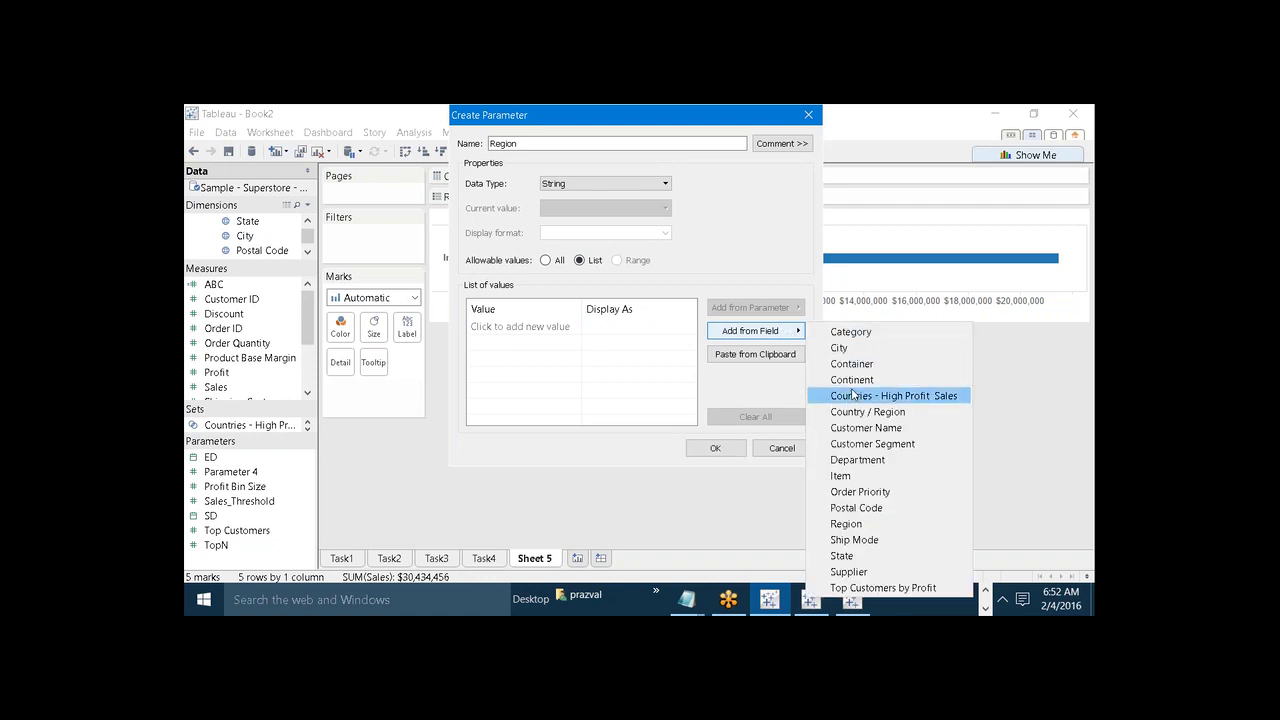
click(847, 523)
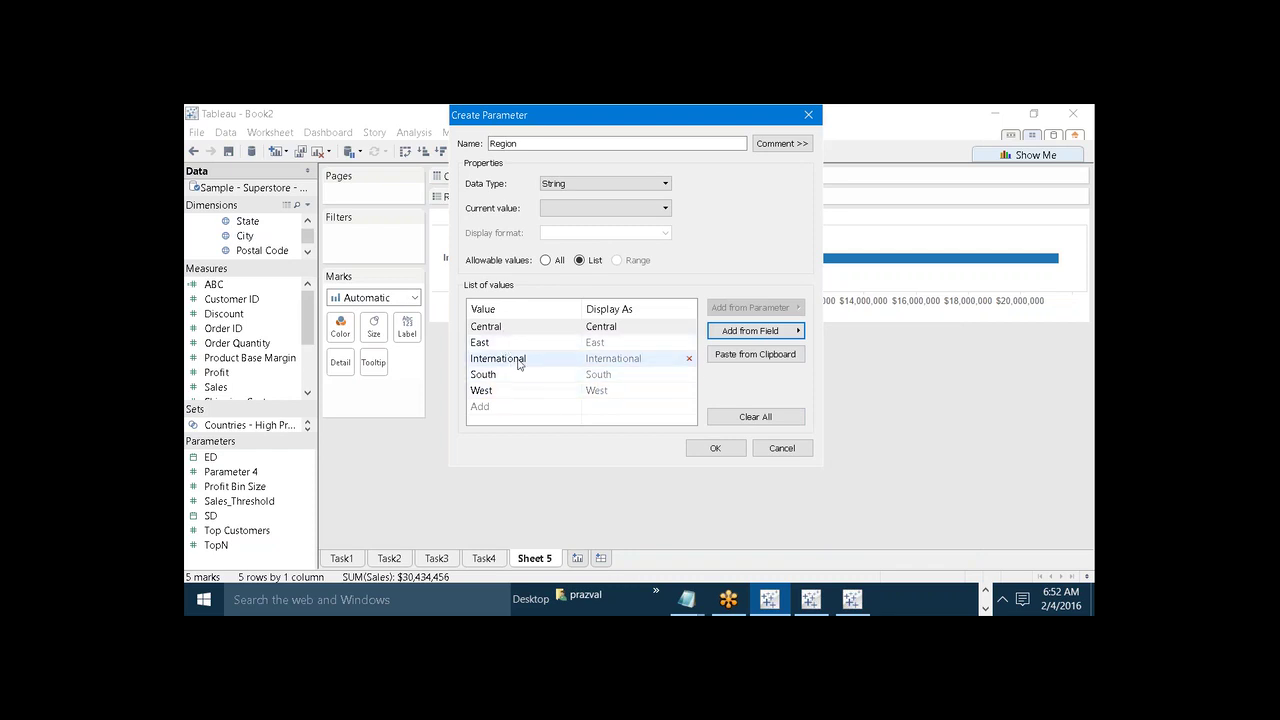
click(698, 450)
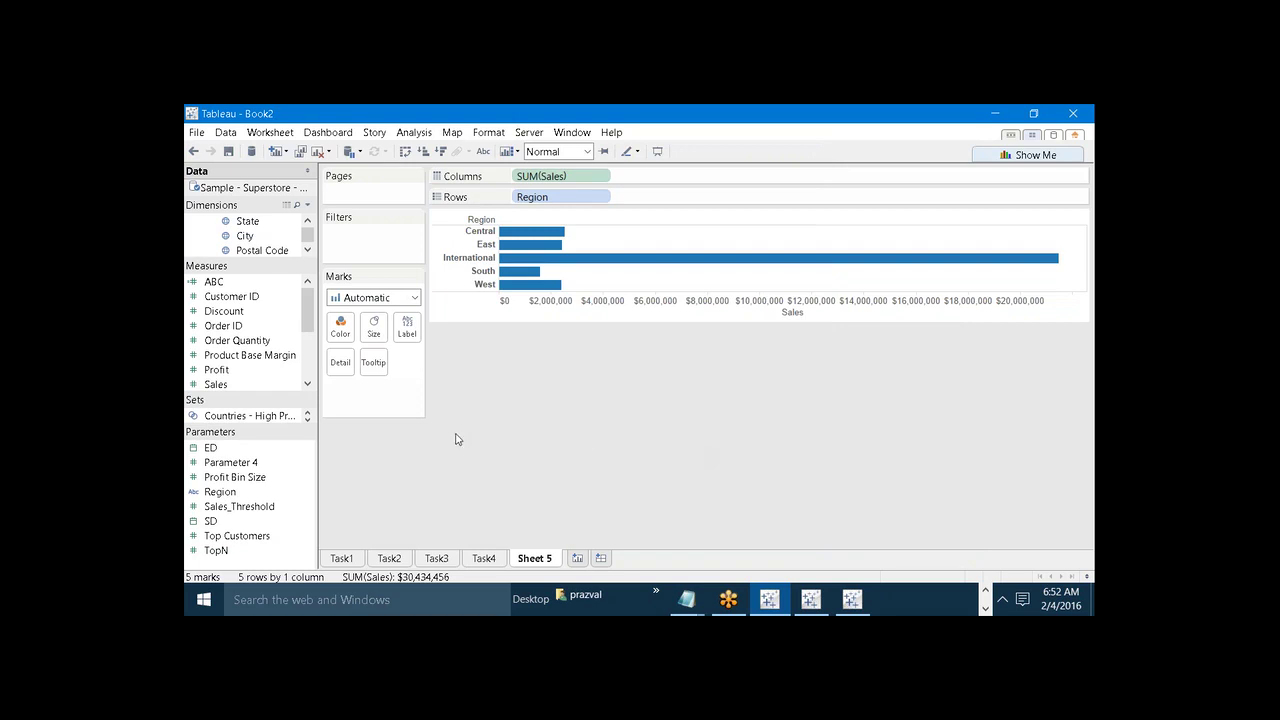
Step: Show the Region parameter control on the sheet and set its value to East
right_click(233, 494)
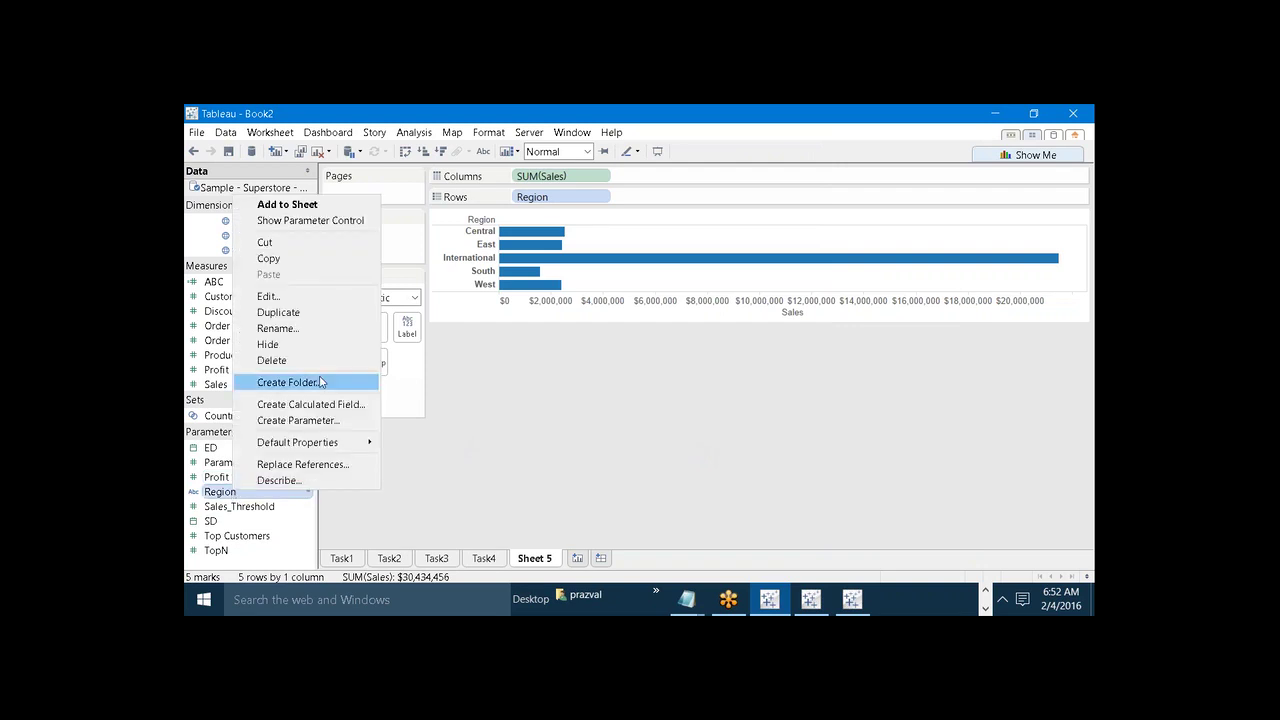
click(322, 221)
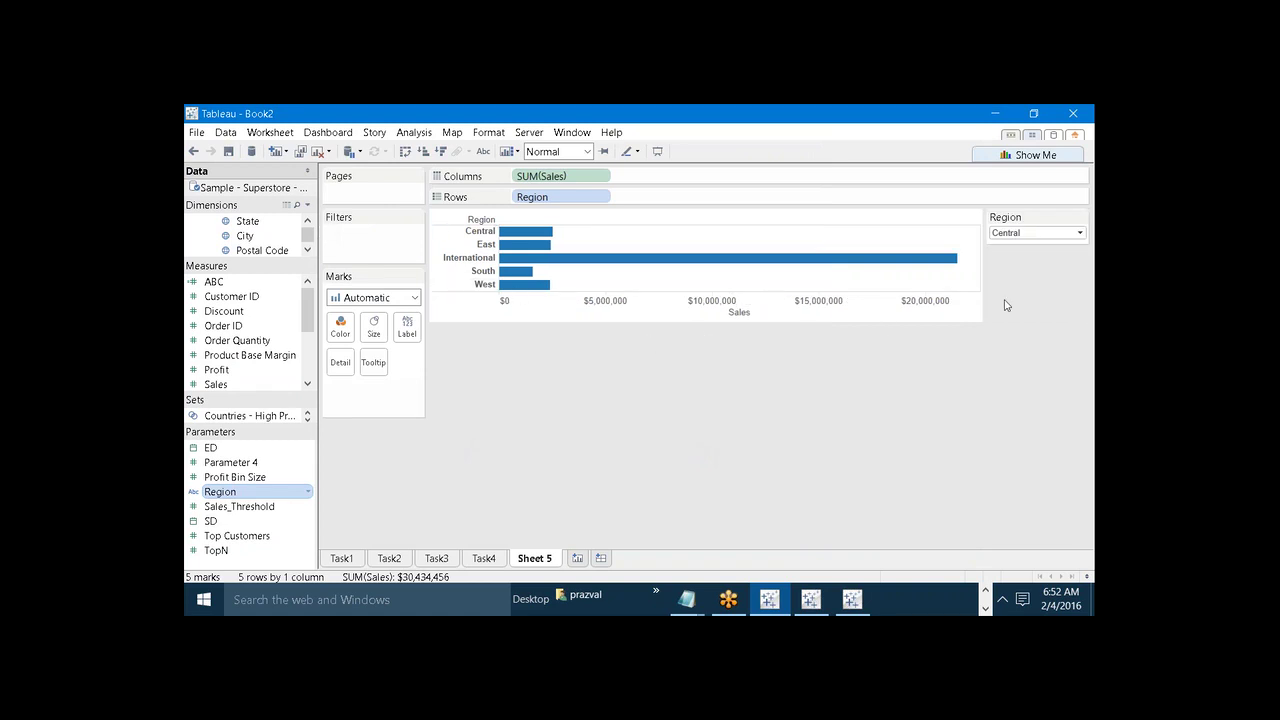
click(1079, 233)
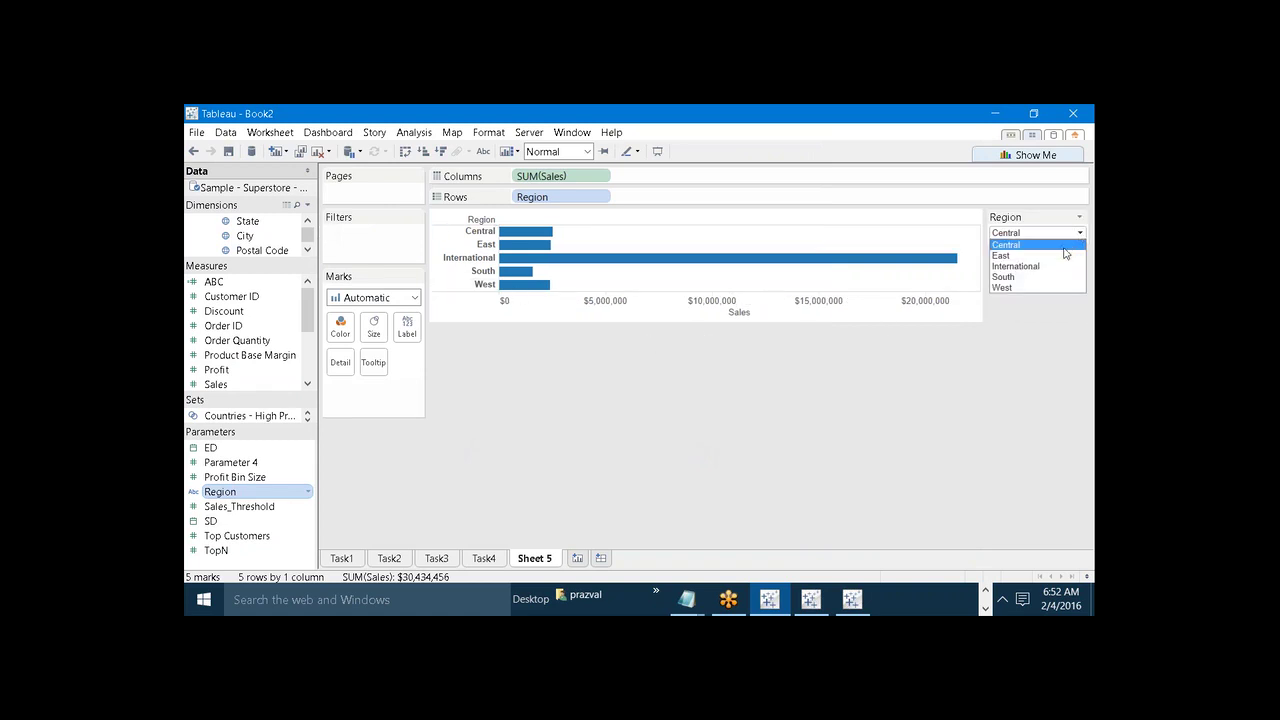
click(1061, 257)
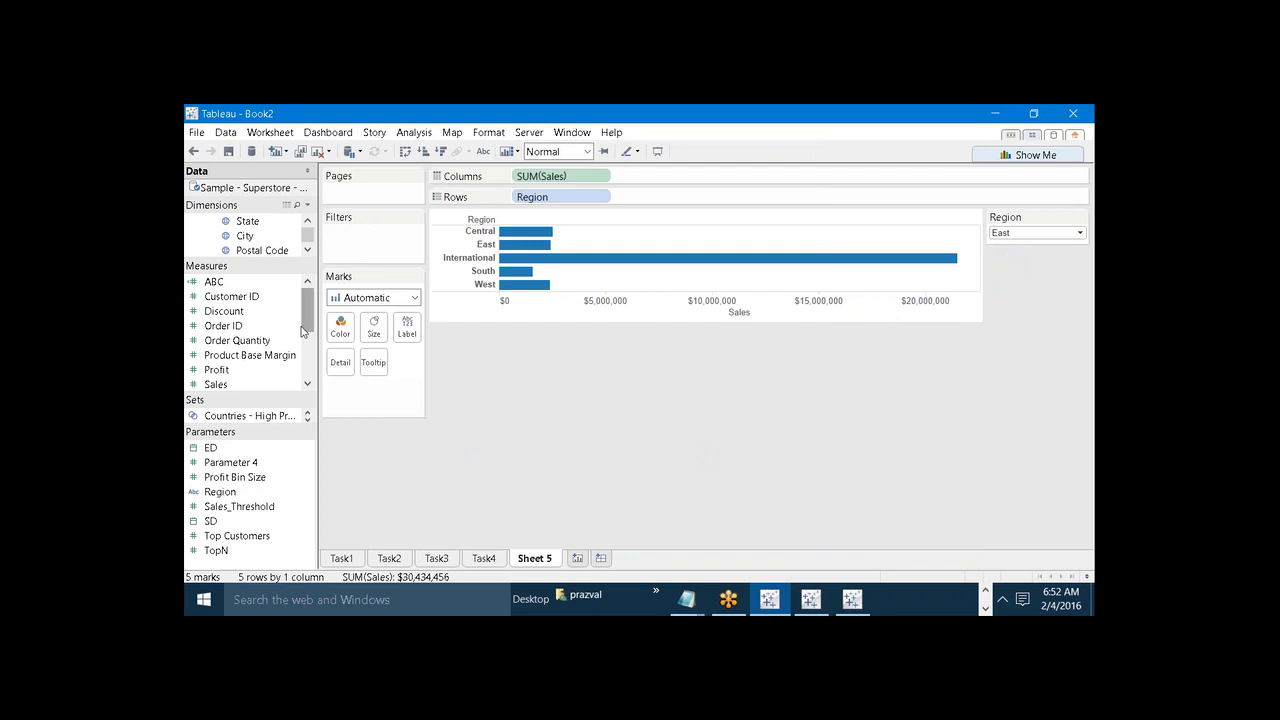
Step: Add the Region dimension as a filter and set its condition to be defined by formula
drag(247, 263, 247, 351)
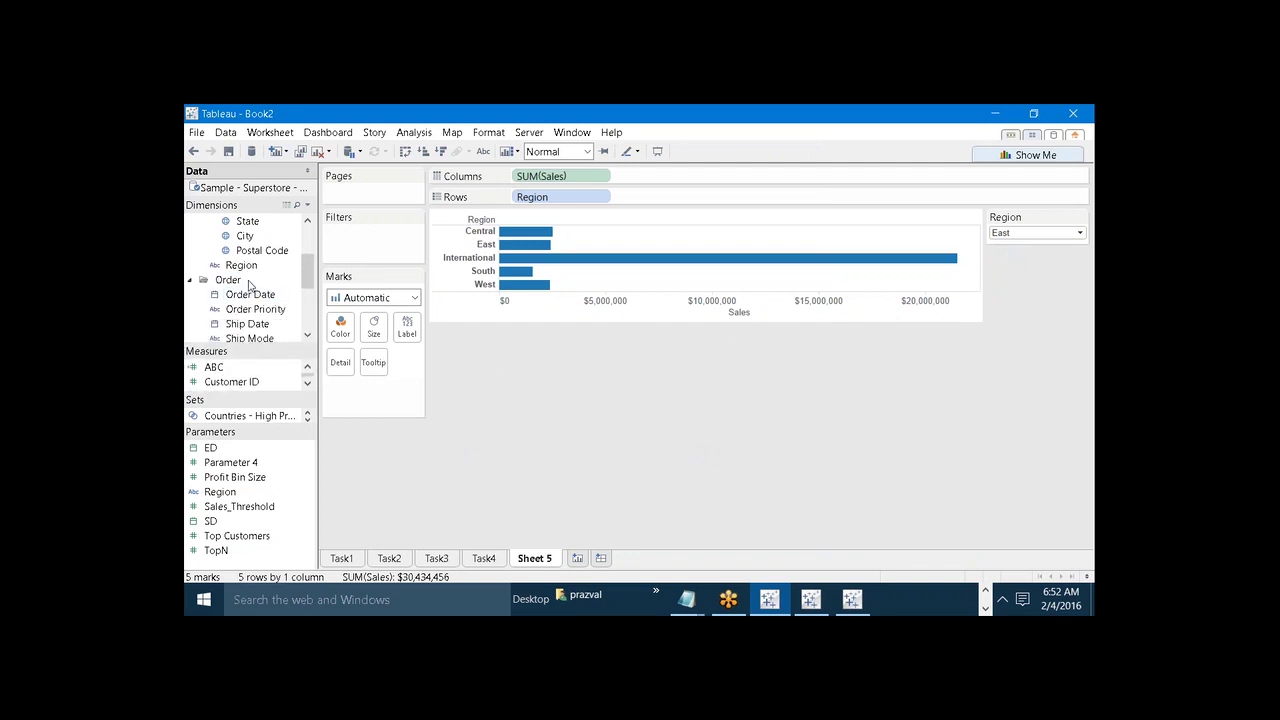
drag(250, 265, 350, 245)
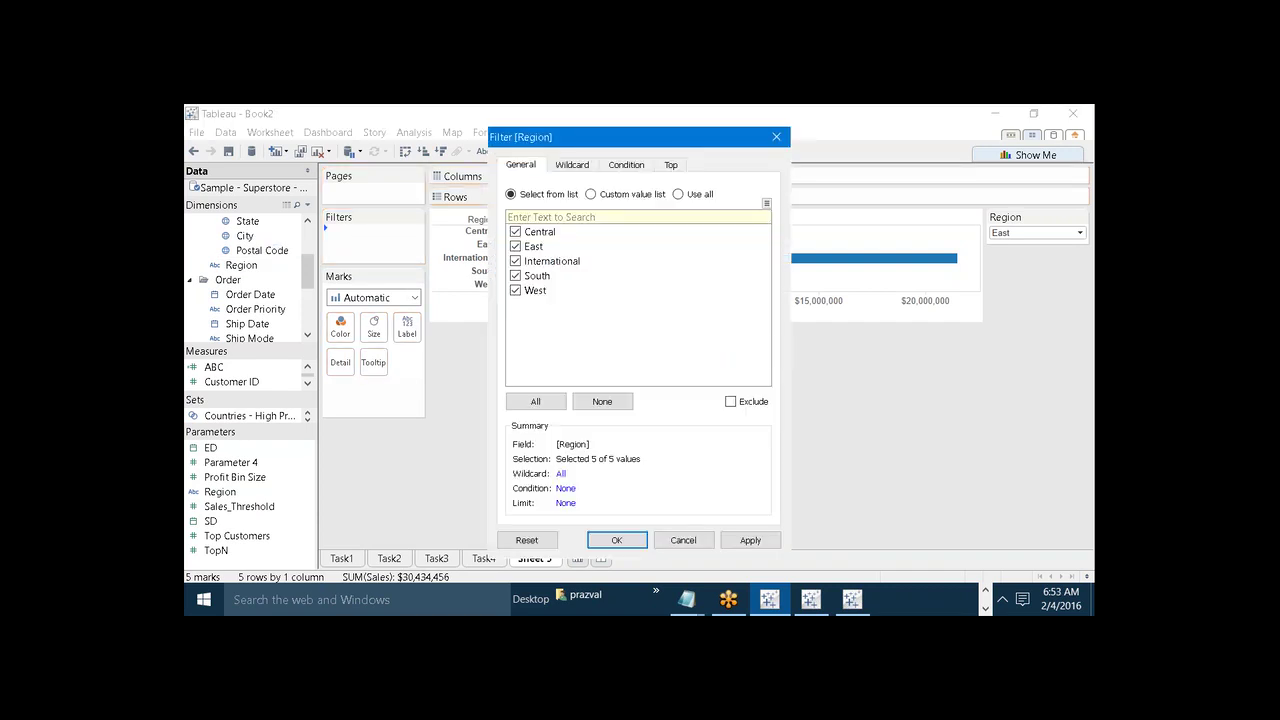
click(615, 168)
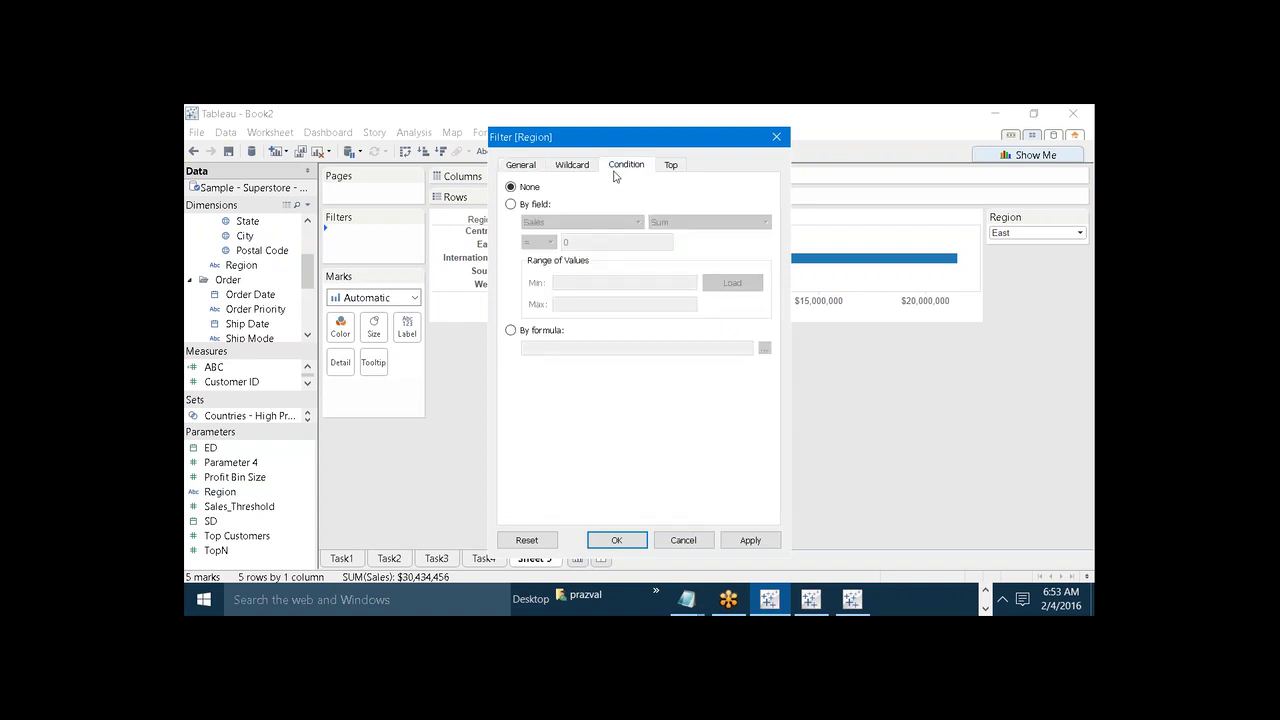
click(511, 330)
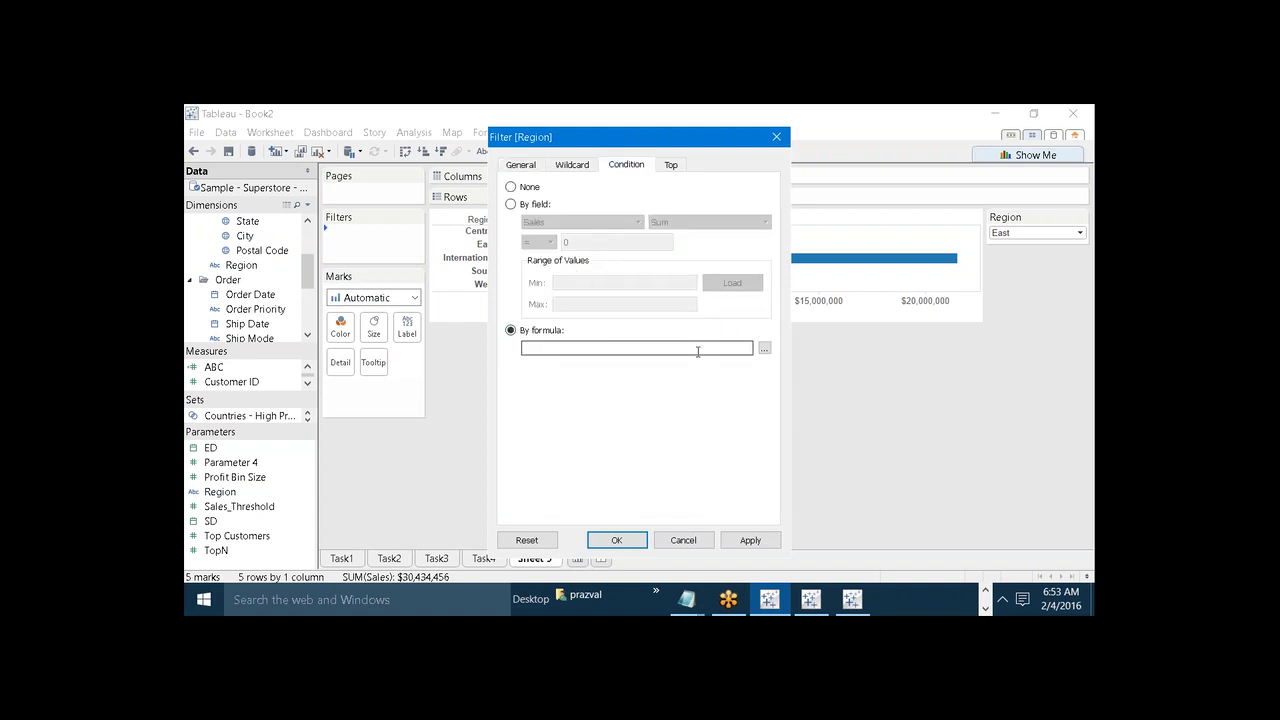
Step: Build the filter condition formula [Region] = [Parameters].[Region] and apply it to the Region filter
click(764, 348)
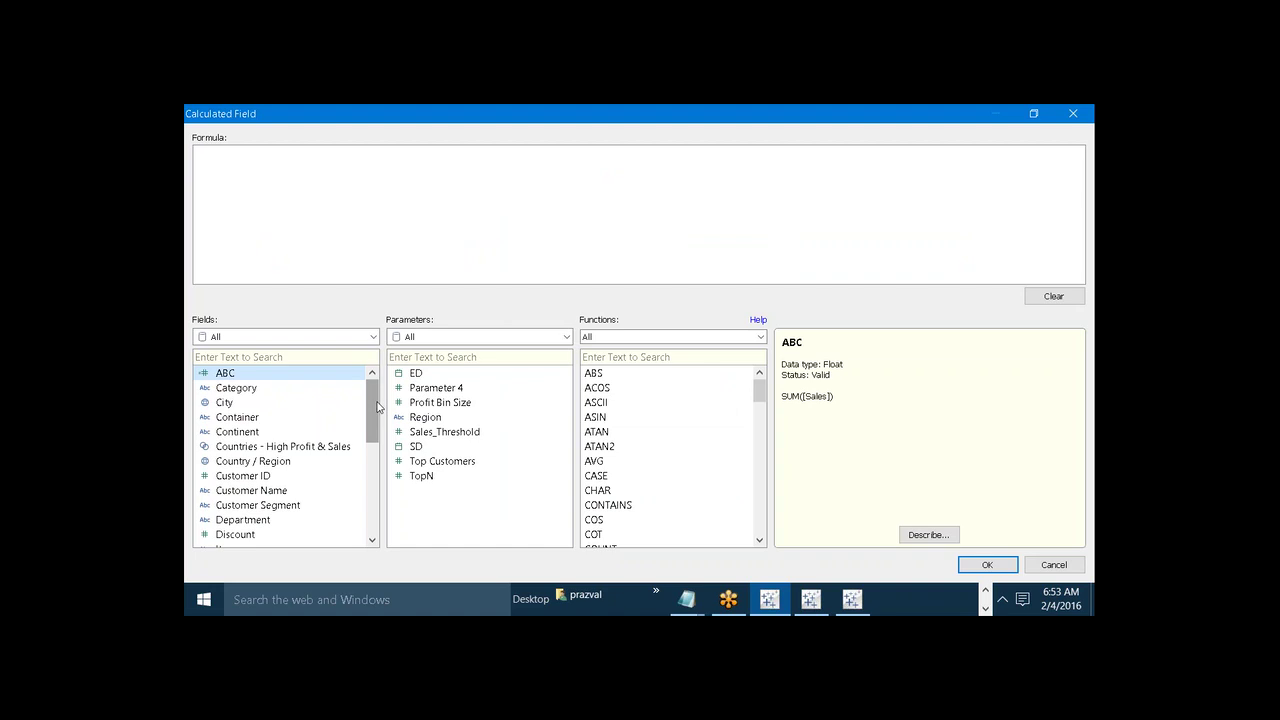
drag(379, 407, 376, 487)
double_click(304, 466)
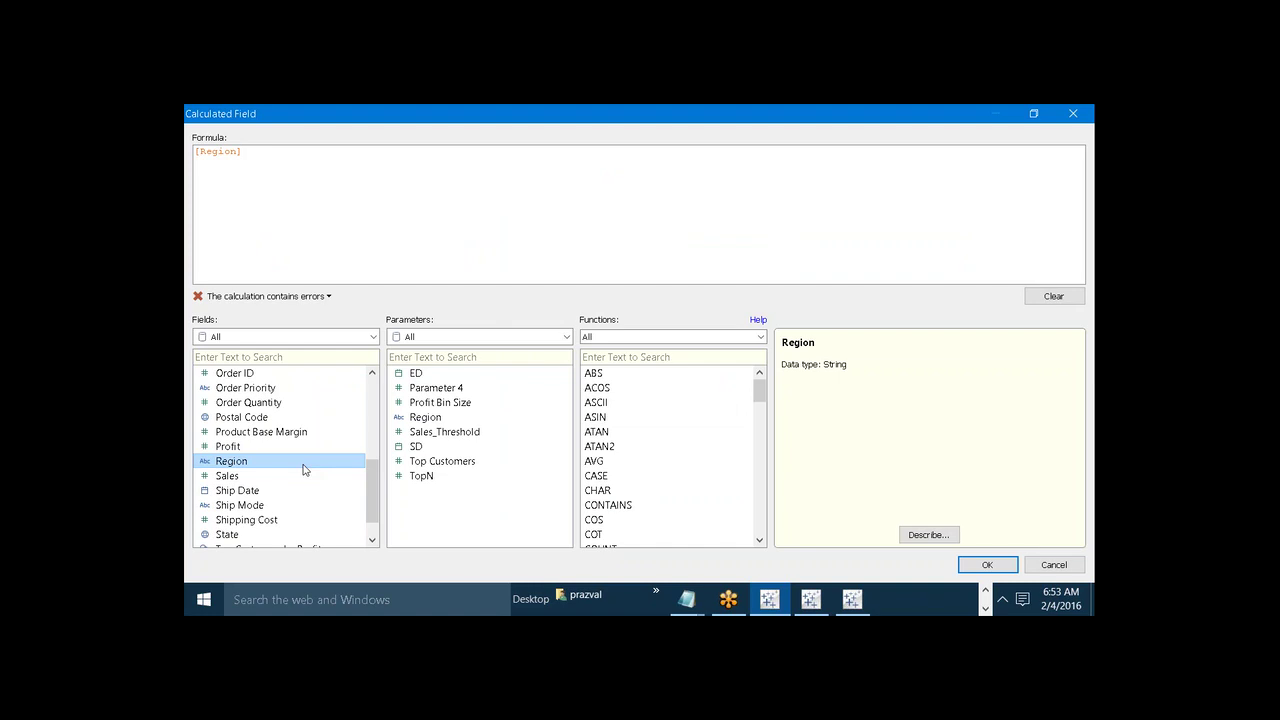
text(=)
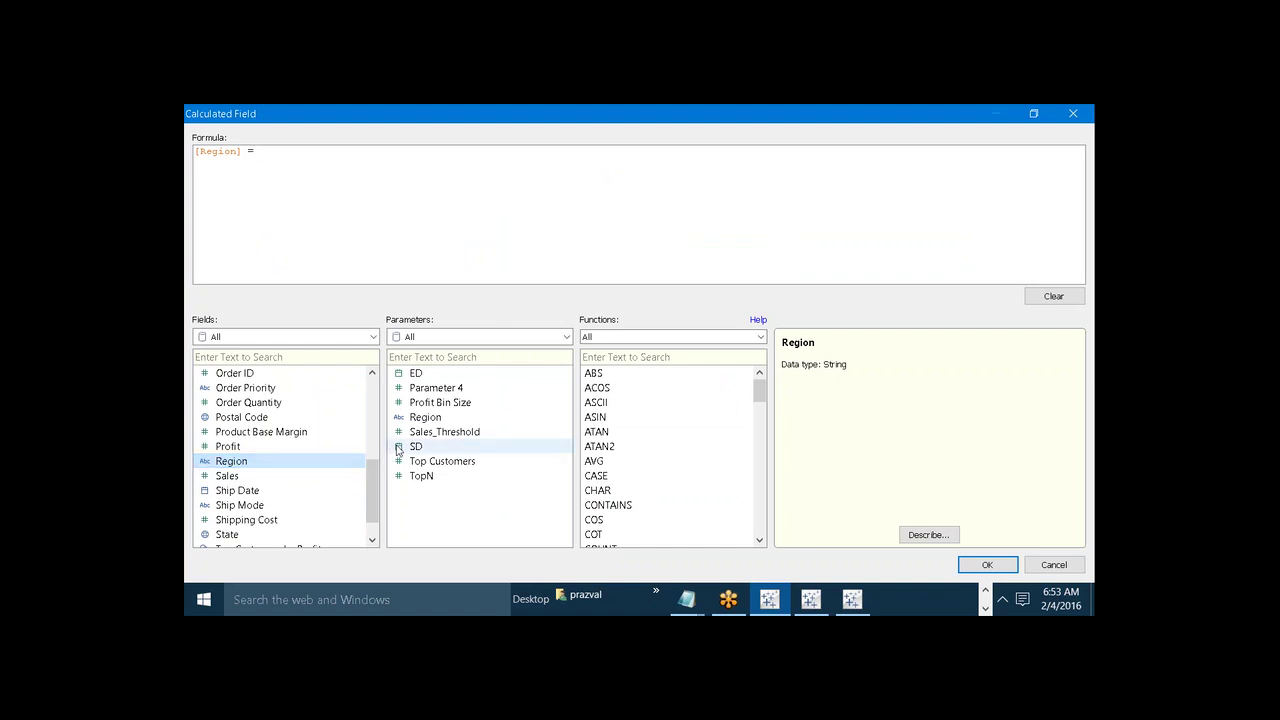
double_click(422, 418)
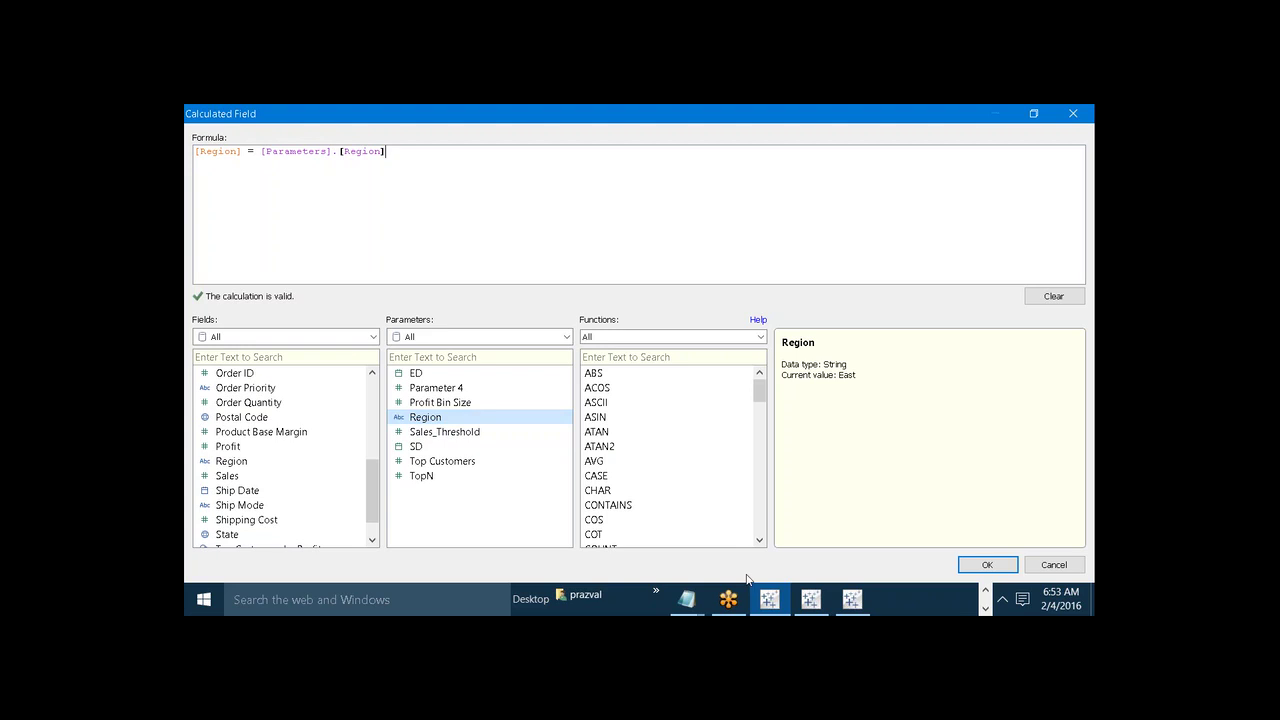
click(988, 565)
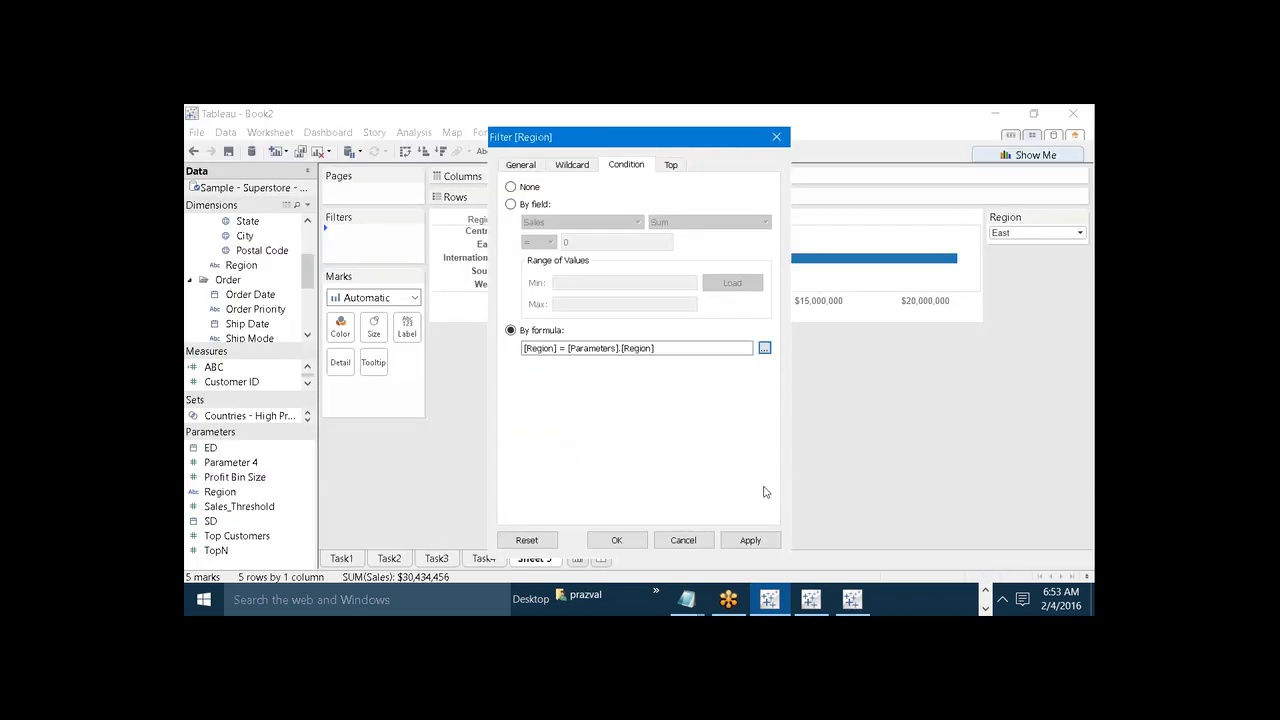
click(750, 540)
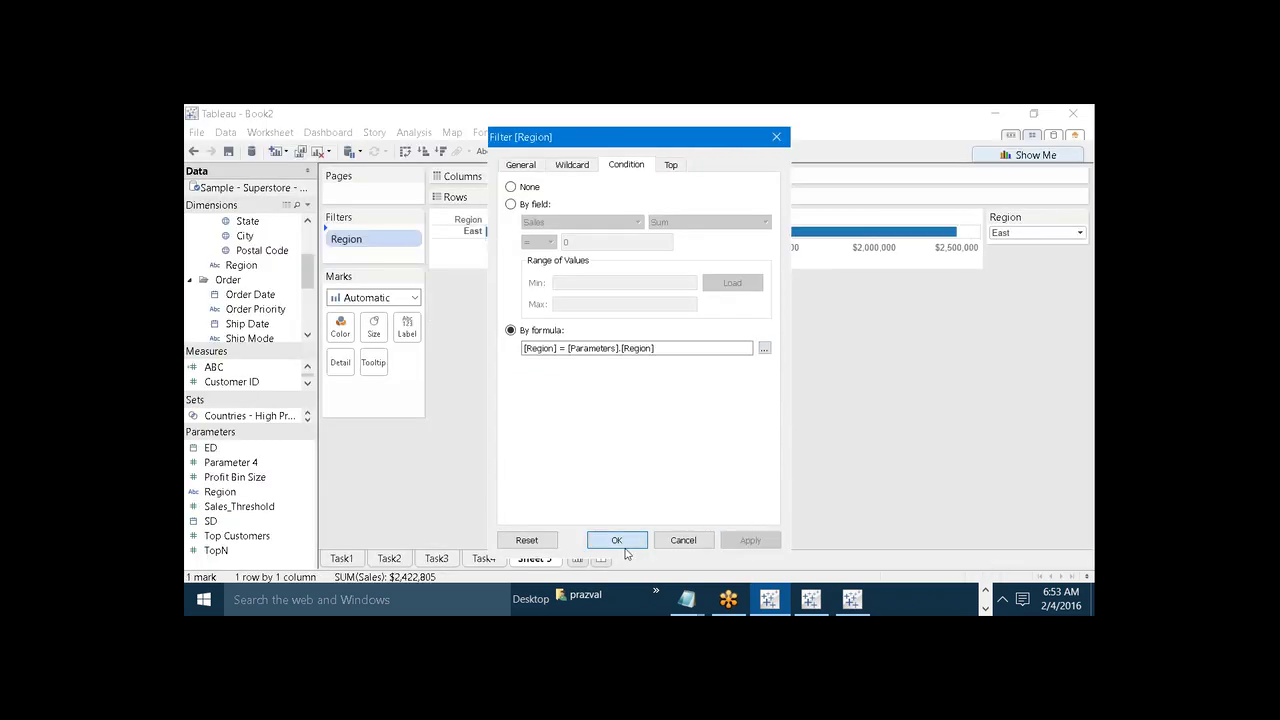
click(617, 540)
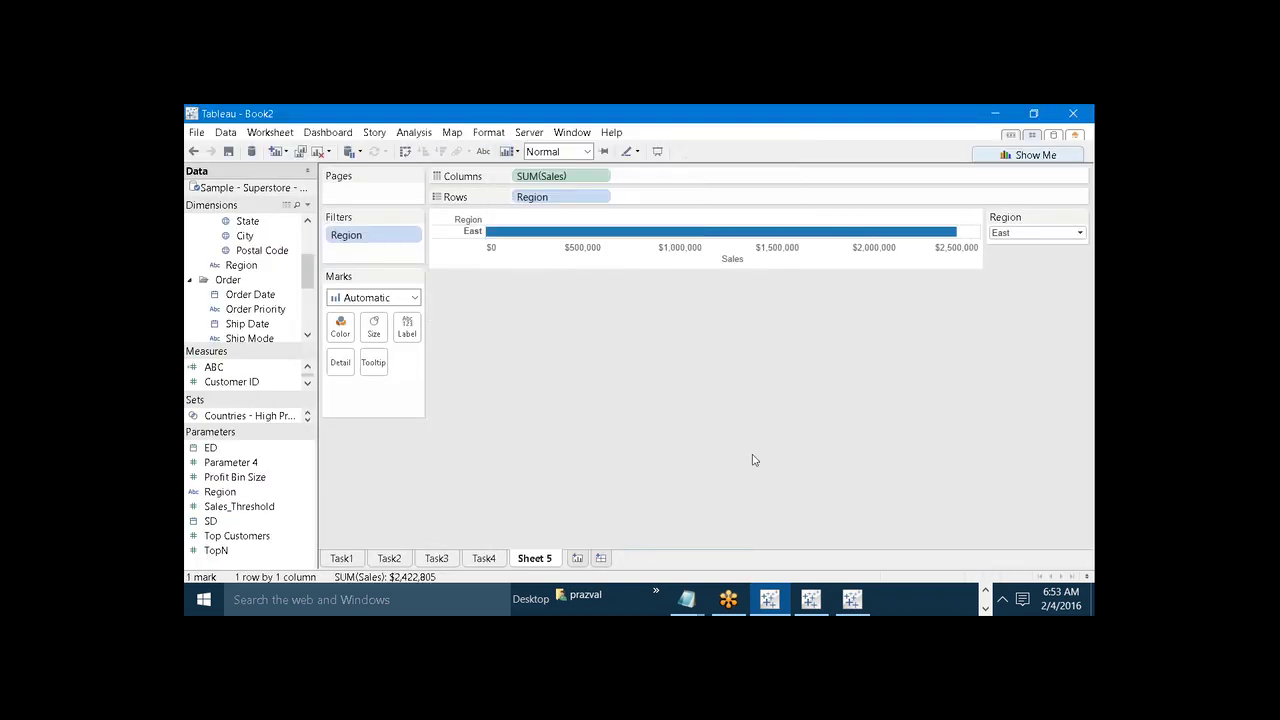
Step: Test the Region parameter by switching its value to West, South, Central and back to East
click(1078, 233)
click(1057, 288)
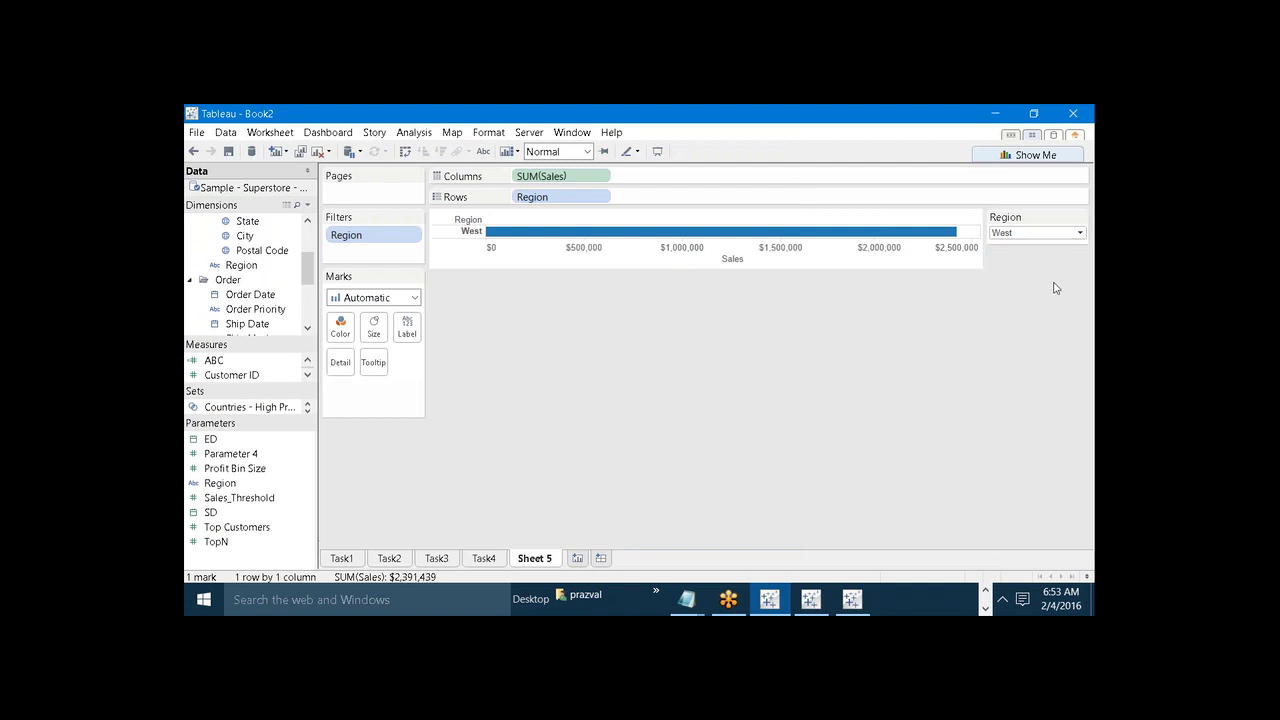
click(1078, 233)
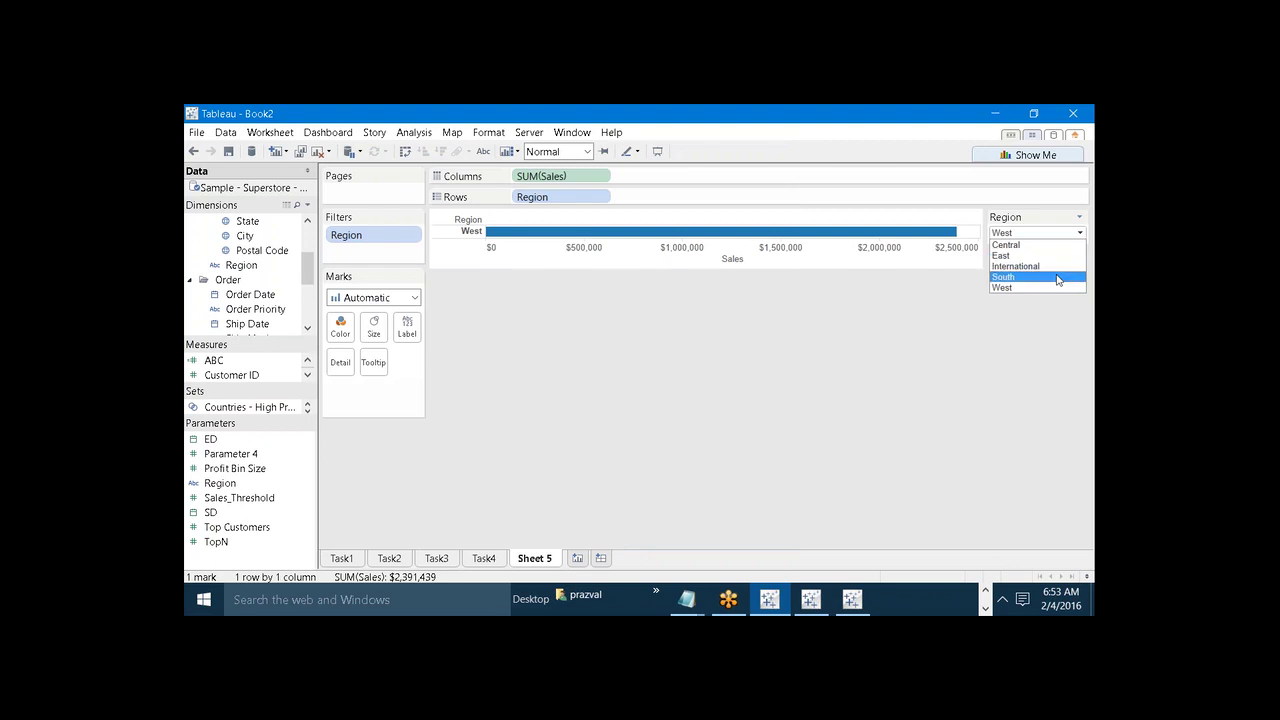
click(1060, 277)
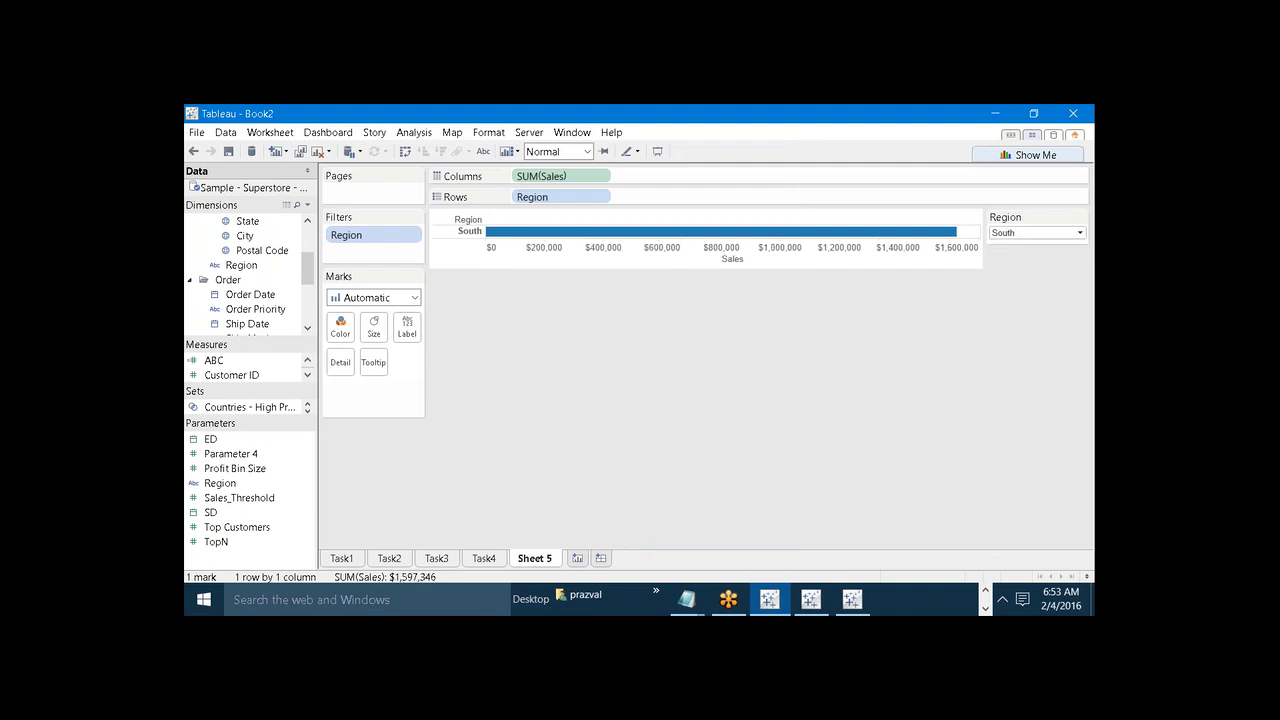
click(1080, 232)
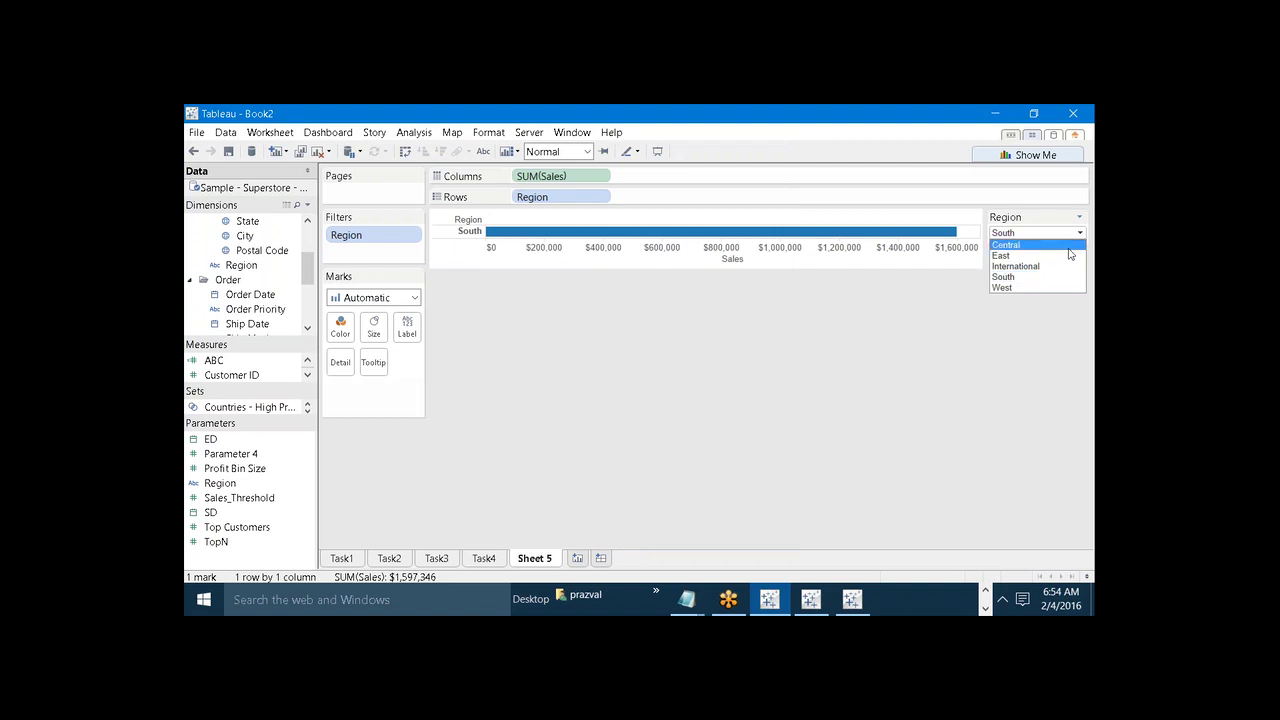
click(1068, 246)
click(1080, 233)
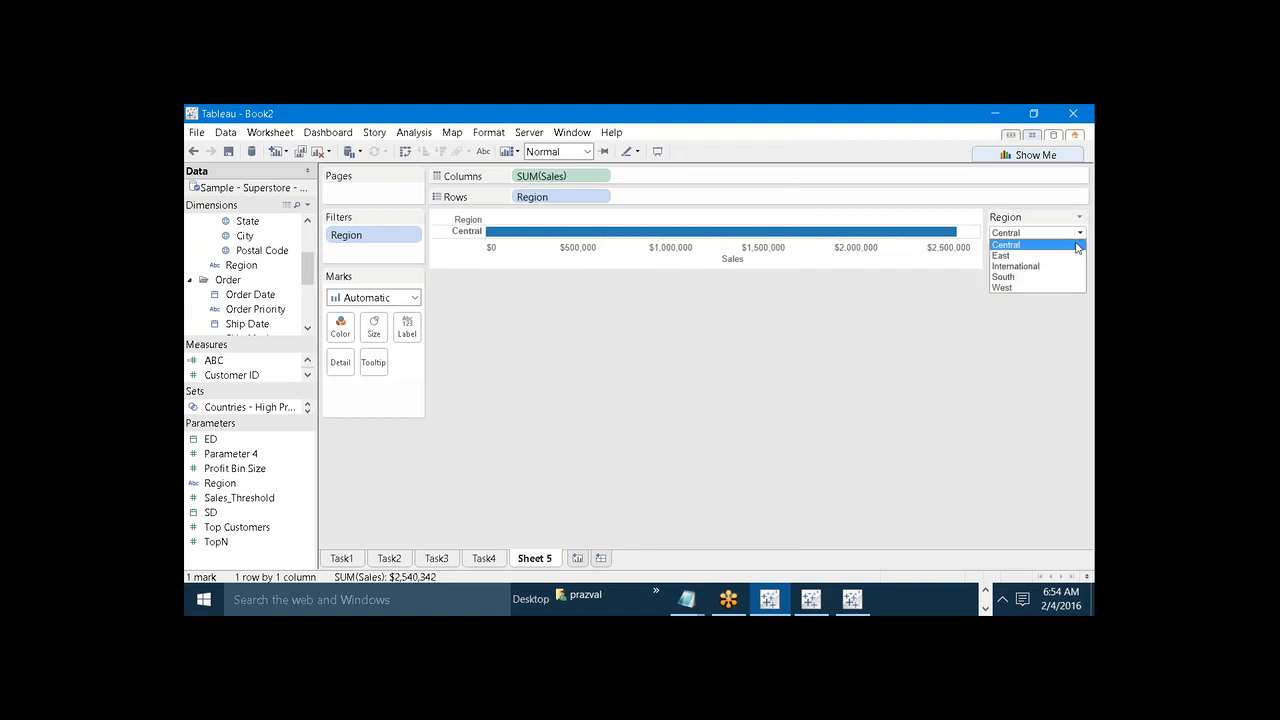
click(1074, 256)
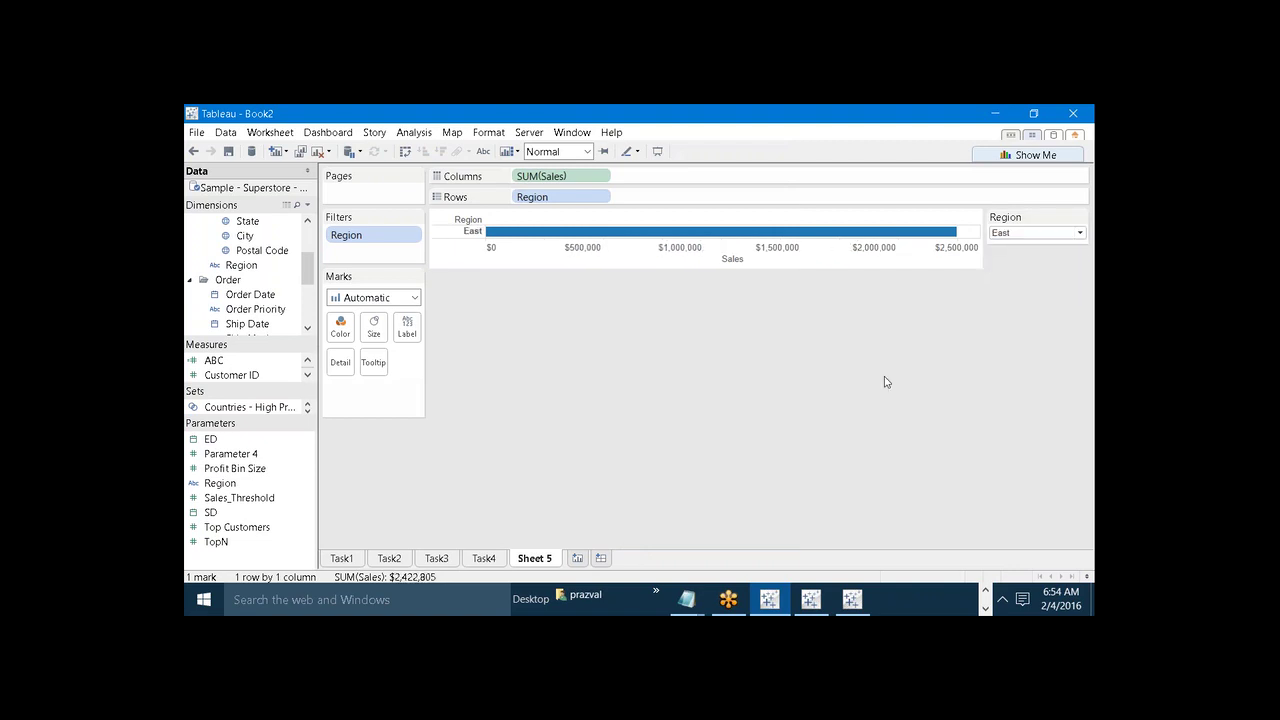
Step: Create a new worksheet with Region on the rows and the sum of Sales on the columns
click(581, 562)
mouse_move(308, 268)
mouse_down()
mouse_move(308, 251)
mouse_move(317, 295)
mouse_move(314, 280)
mouse_up()
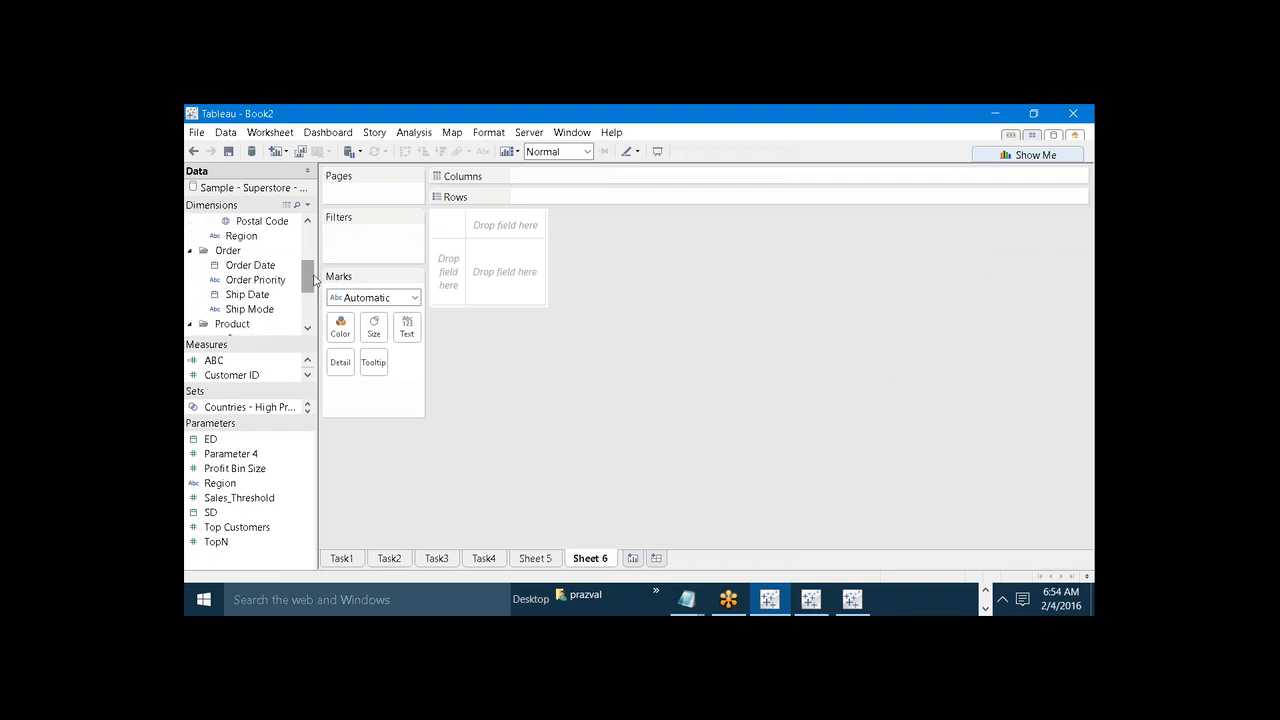
drag(245, 236, 558, 208)
drag(288, 406, 288, 533)
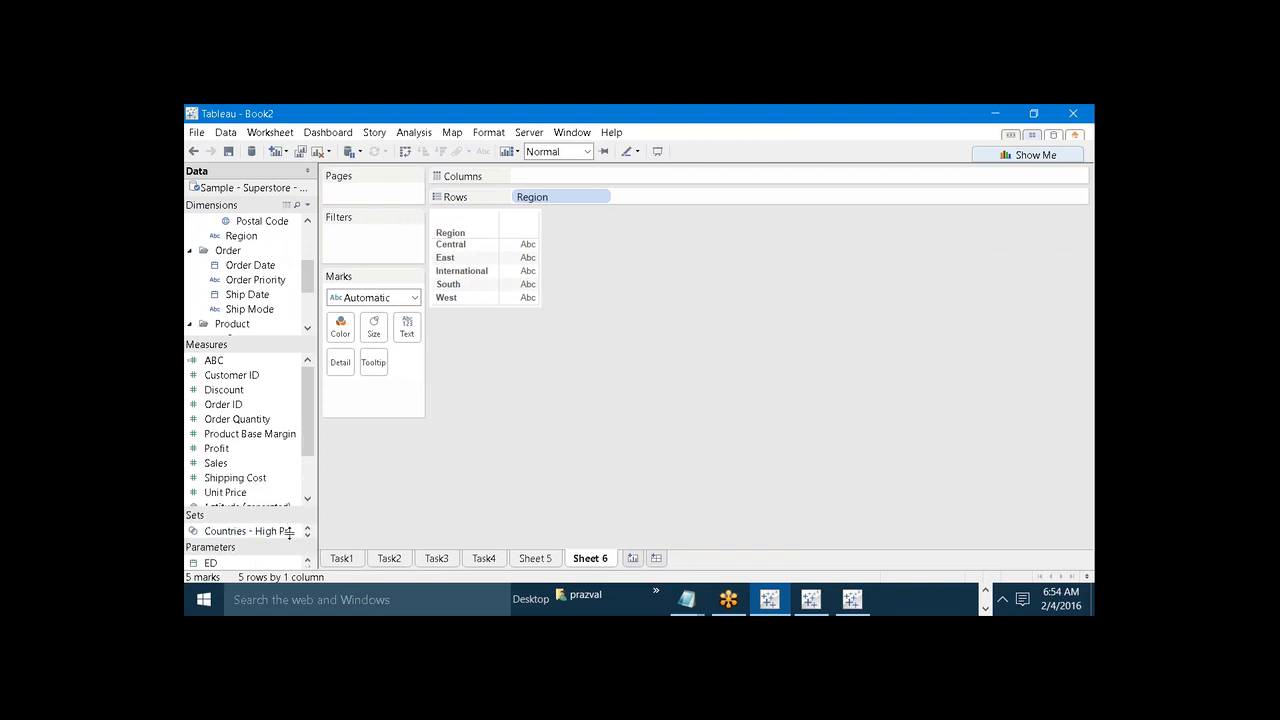
drag(250, 465, 566, 179)
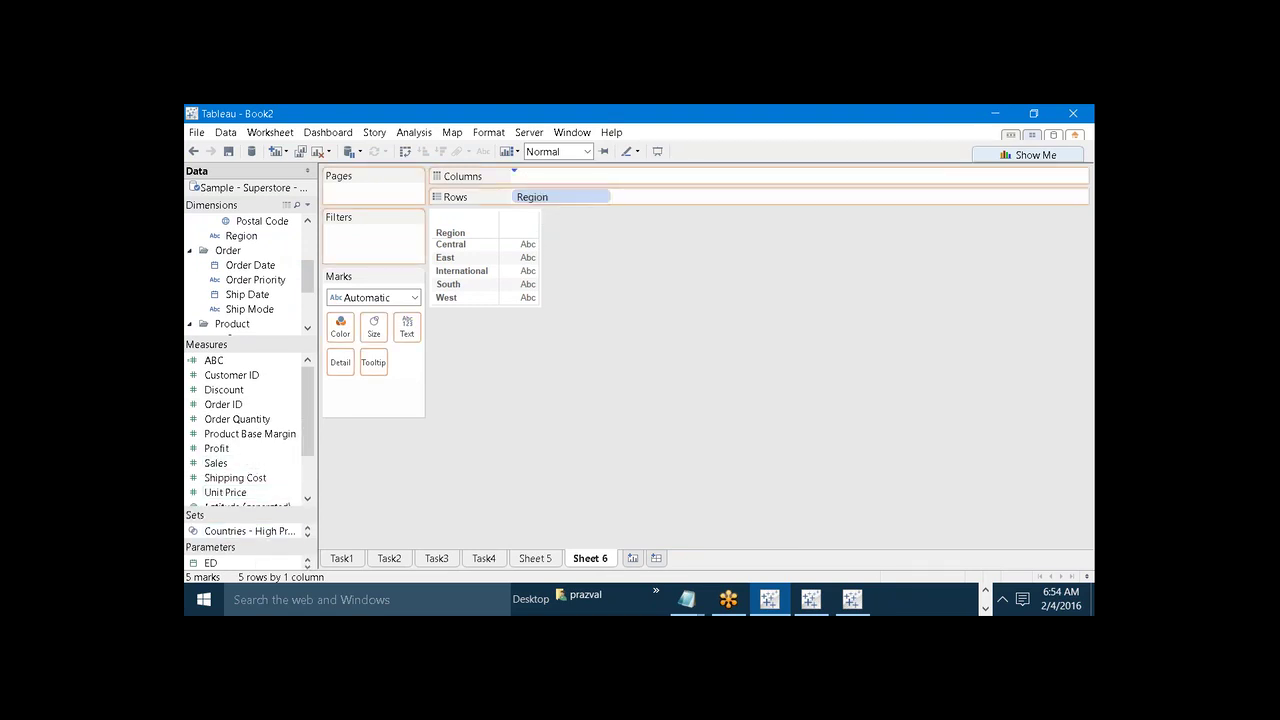
Step: Show a Region quick filter, clear all its values and select only East and International
right_click(560, 204)
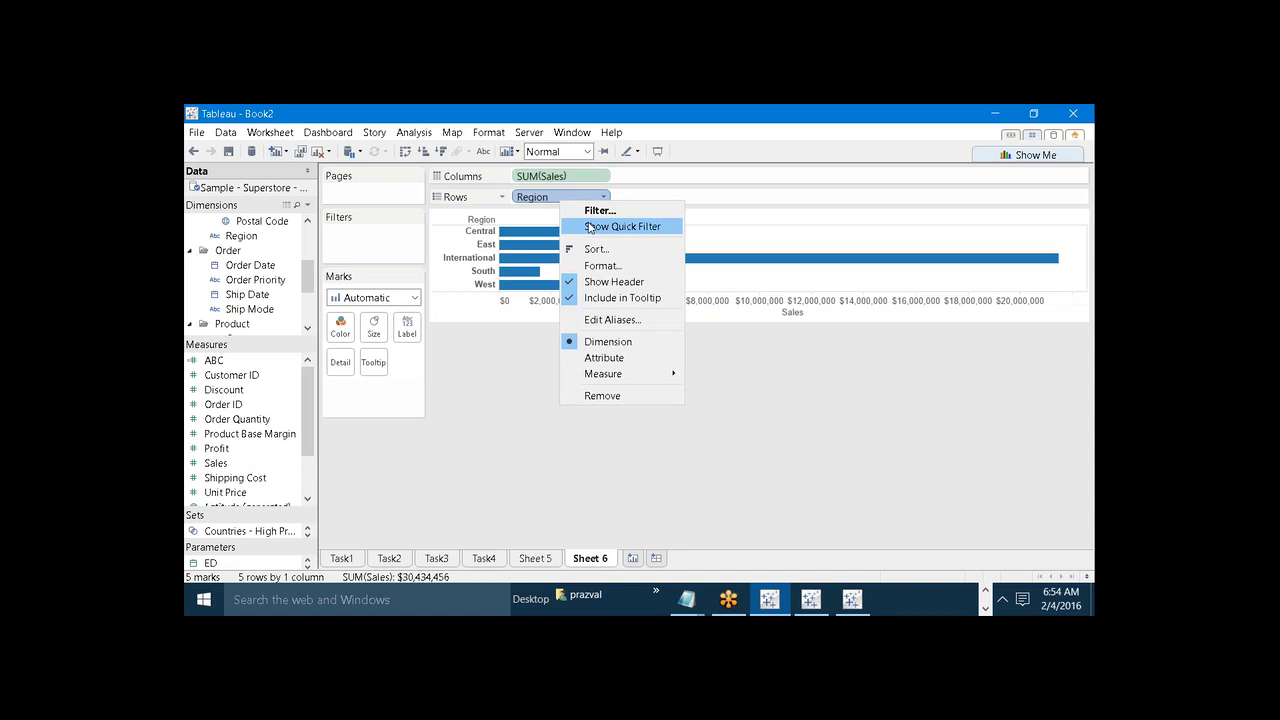
click(589, 228)
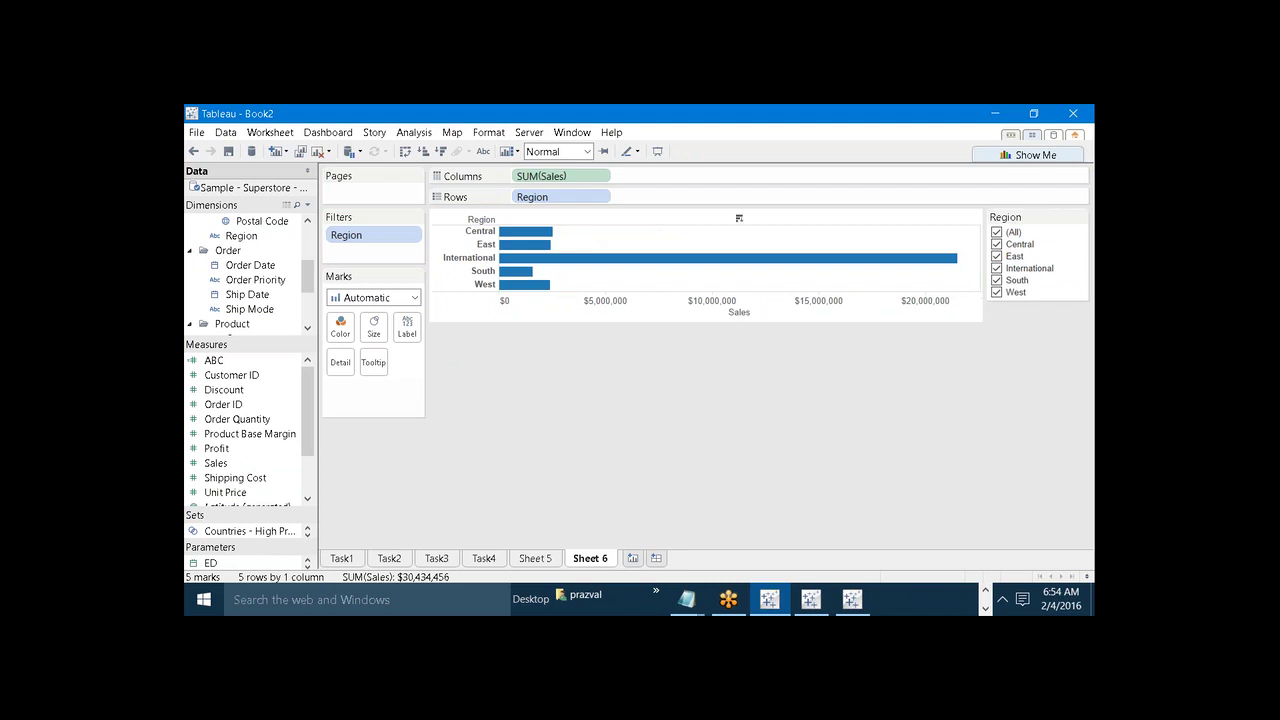
click(996, 232)
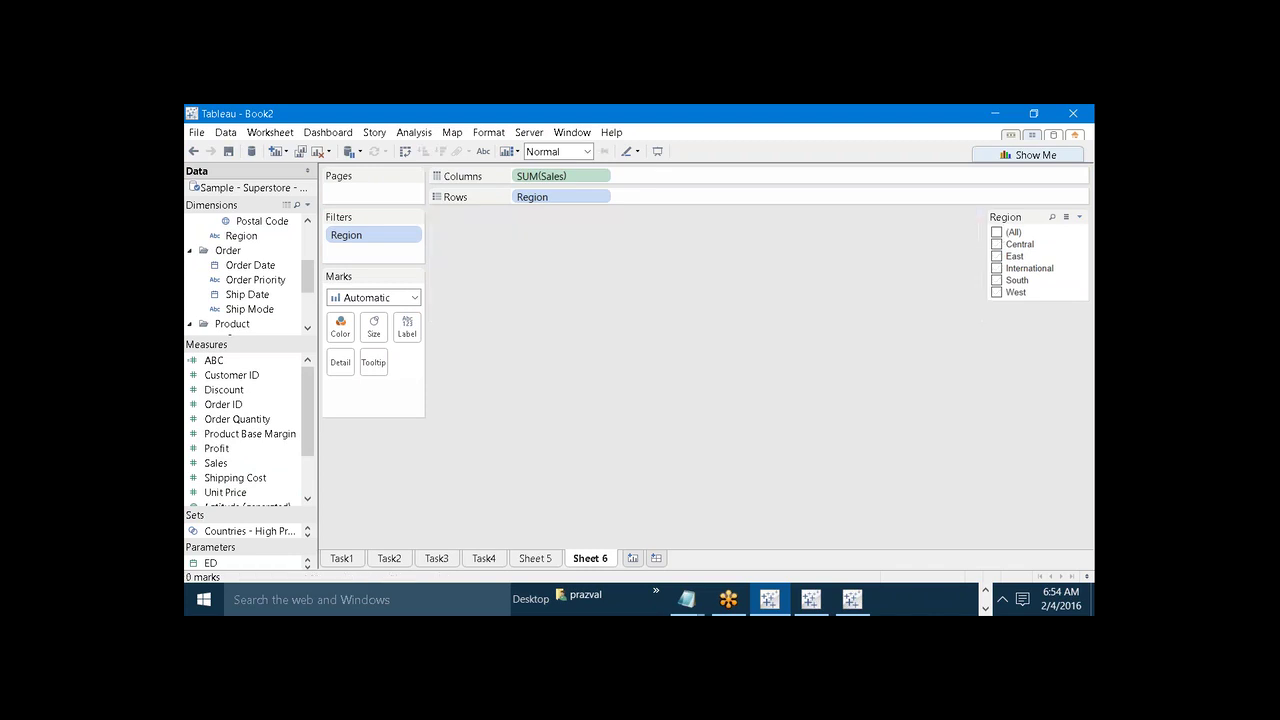
click(997, 256)
click(997, 268)
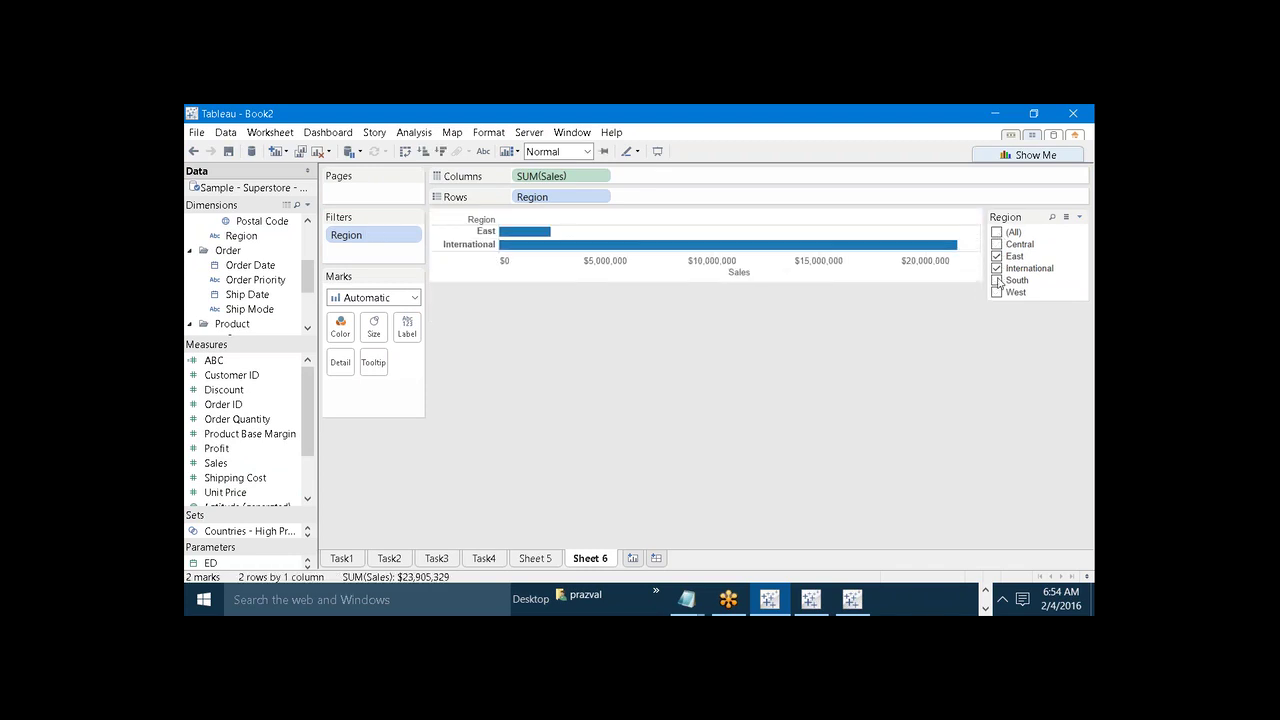
Step: Add South and West to the regions selected in the Region quick filter on Sheet 6
click(997, 281)
click(997, 293)
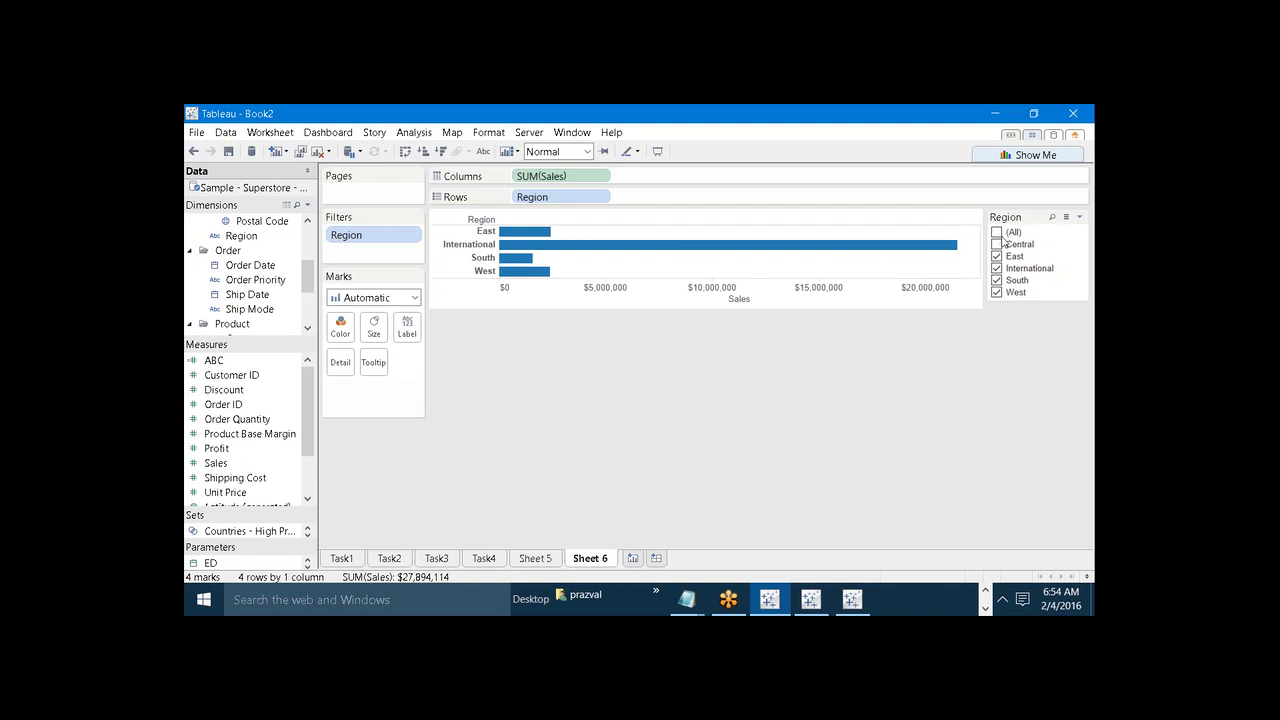
Step: On Sheet 5, test the single-value Region parameter by switching it to South and back to East
click(535, 558)
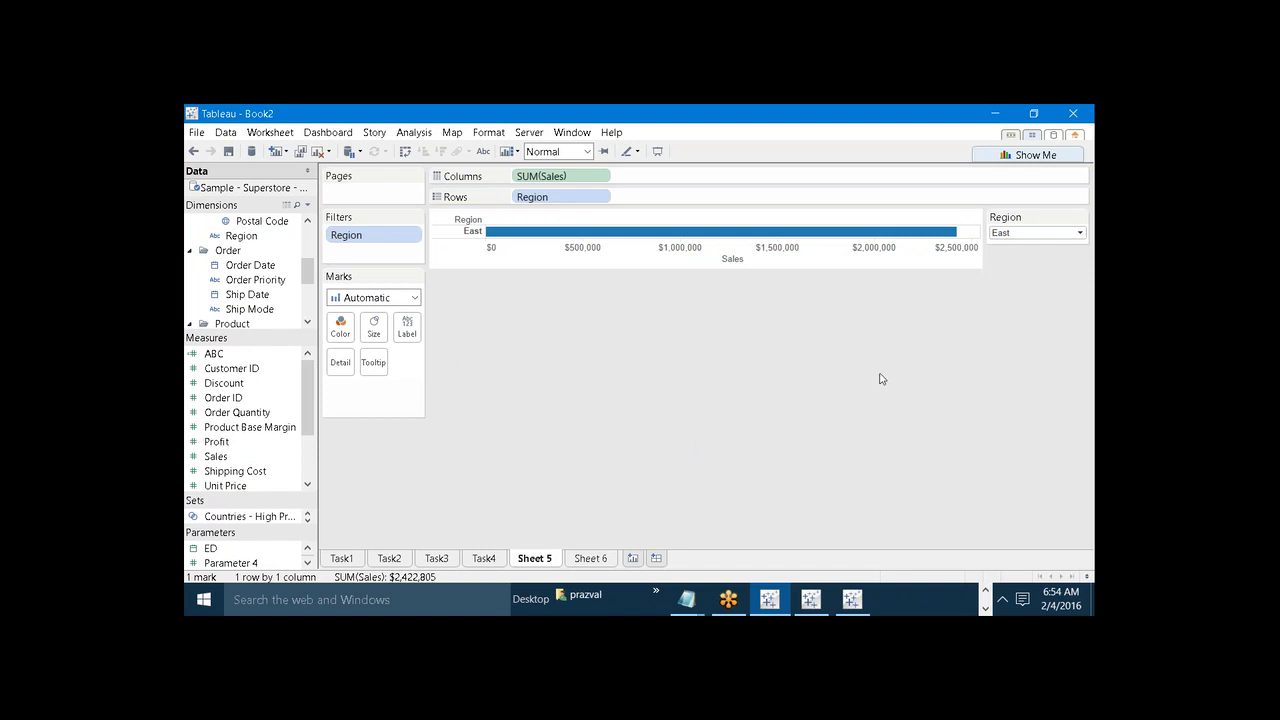
click(1080, 236)
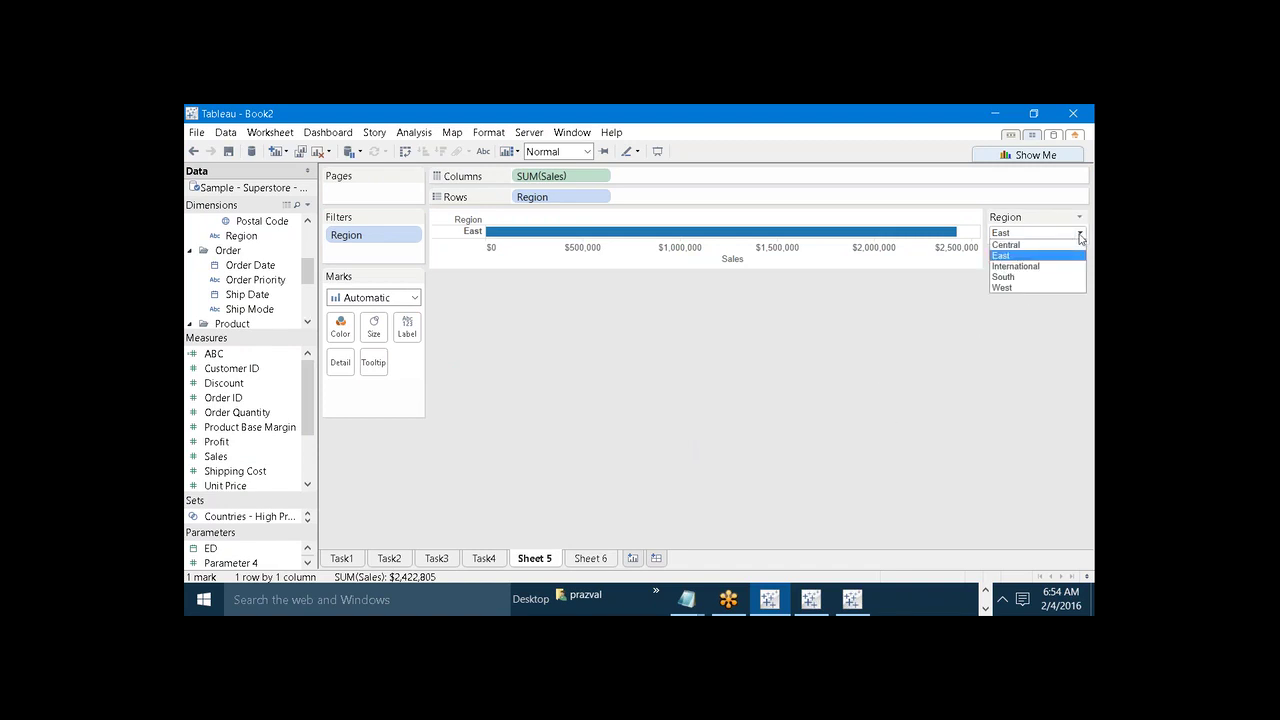
click(1021, 279)
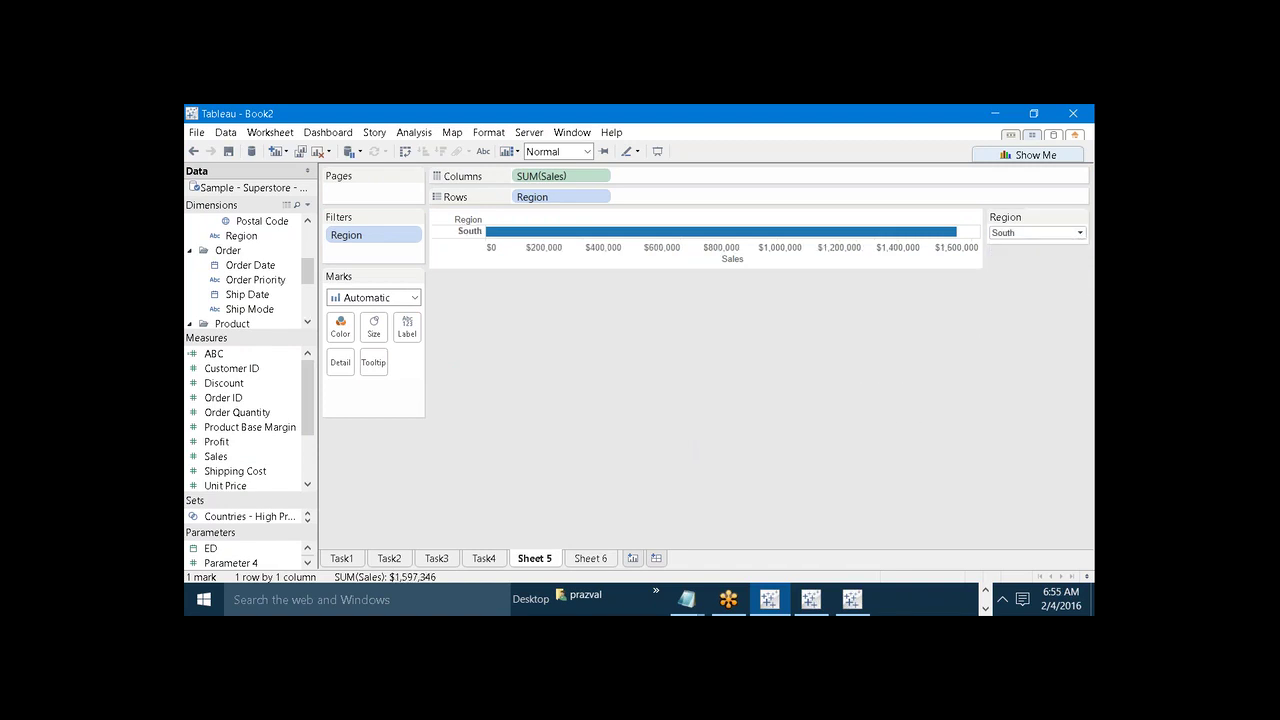
click(1081, 235)
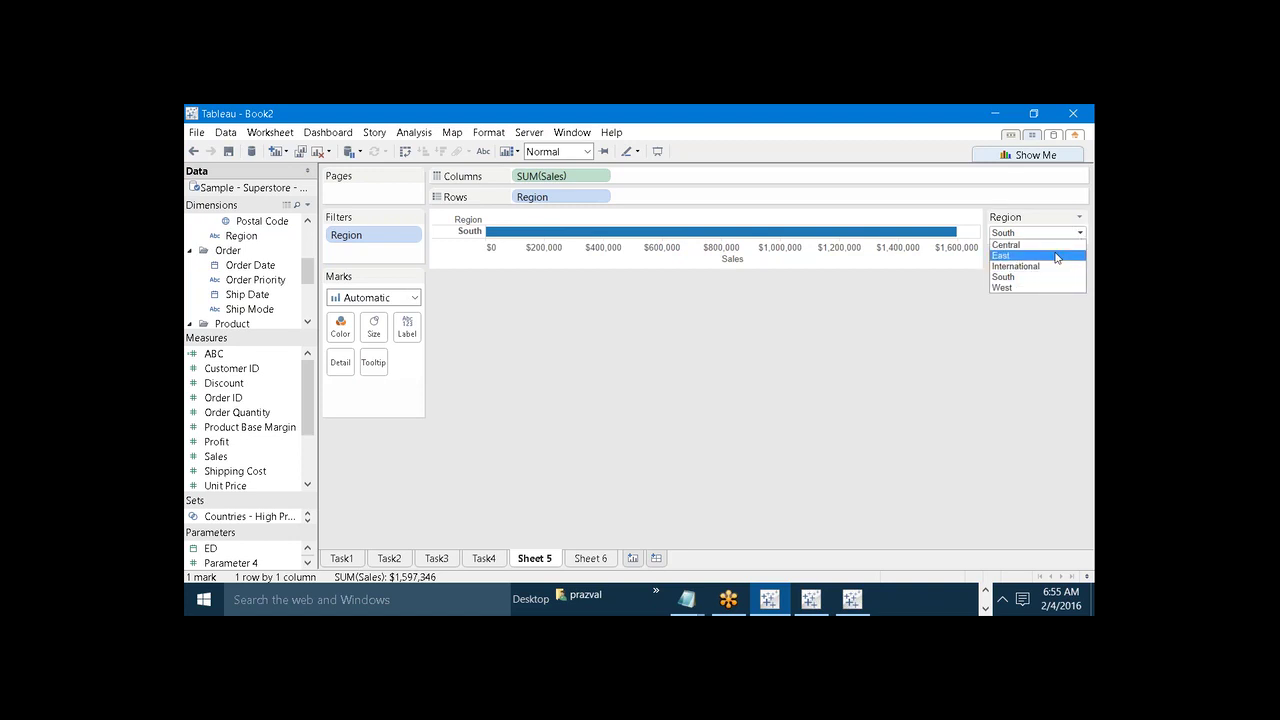
click(1055, 257)
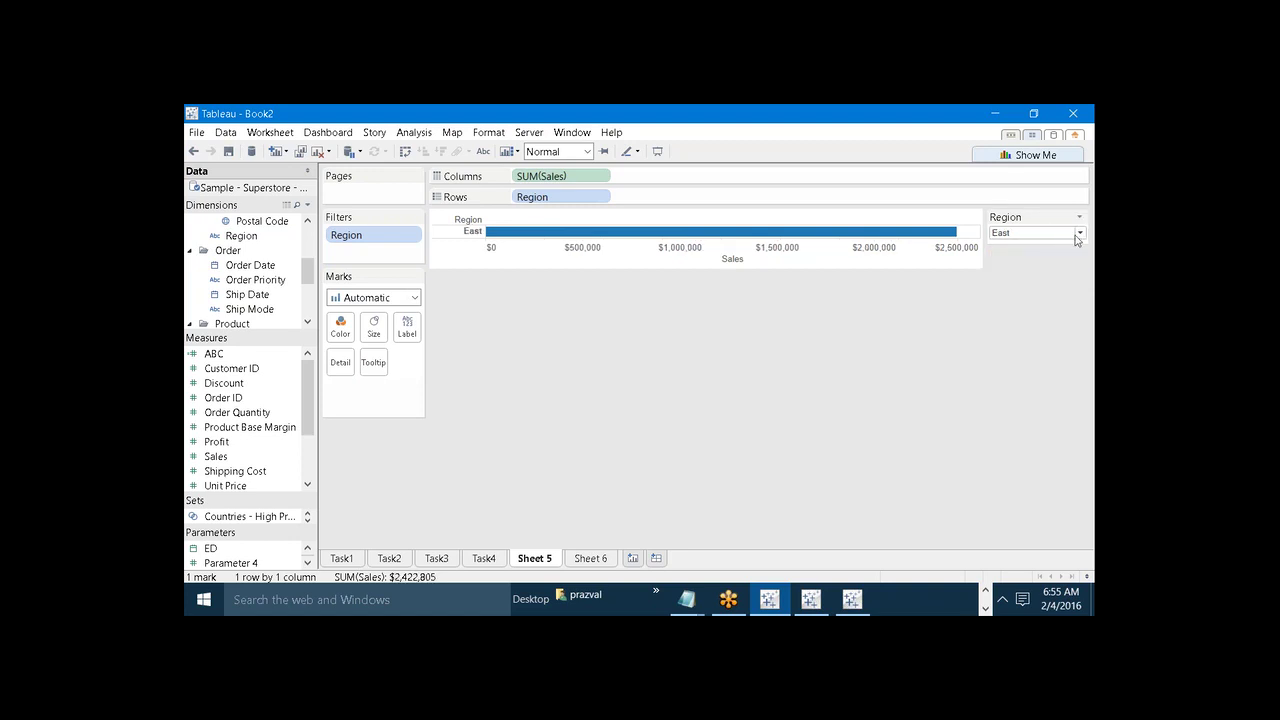
click(1079, 235)
click(590, 483)
Step: Edit the Region parameter and add the value All to its list of allowable values
drag(238, 533, 256, 380)
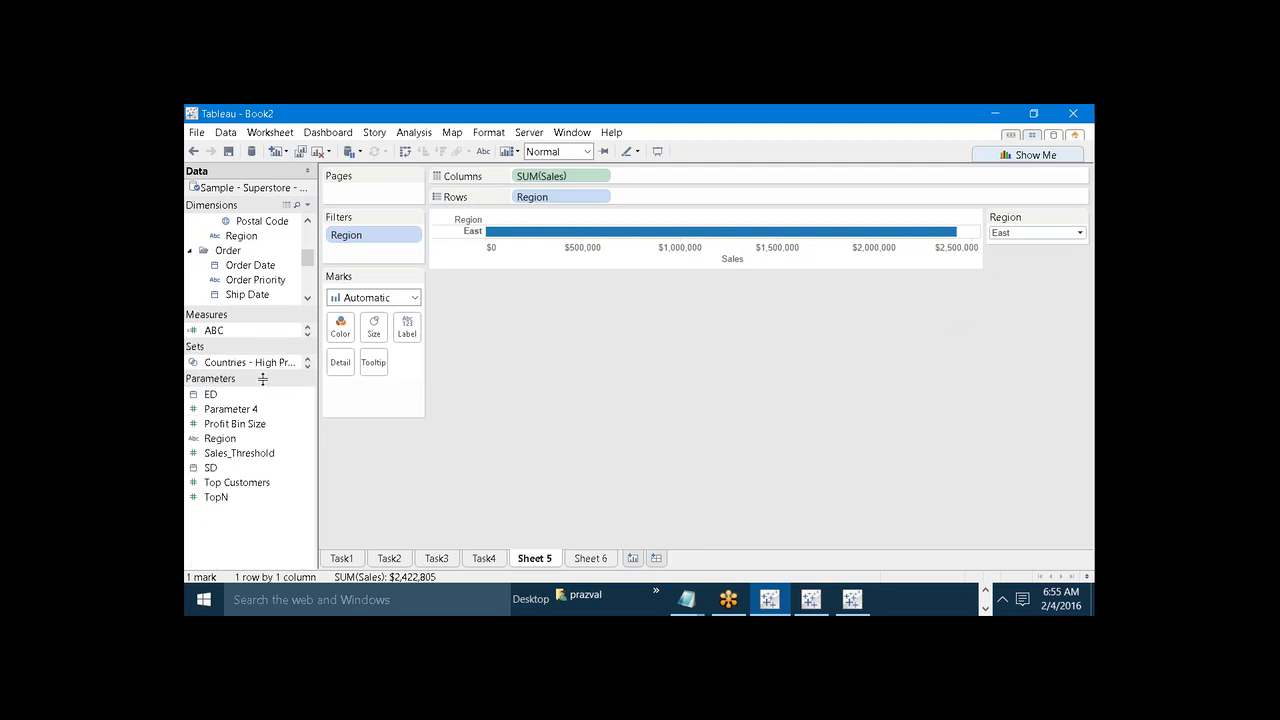
right_click(216, 438)
click(273, 240)
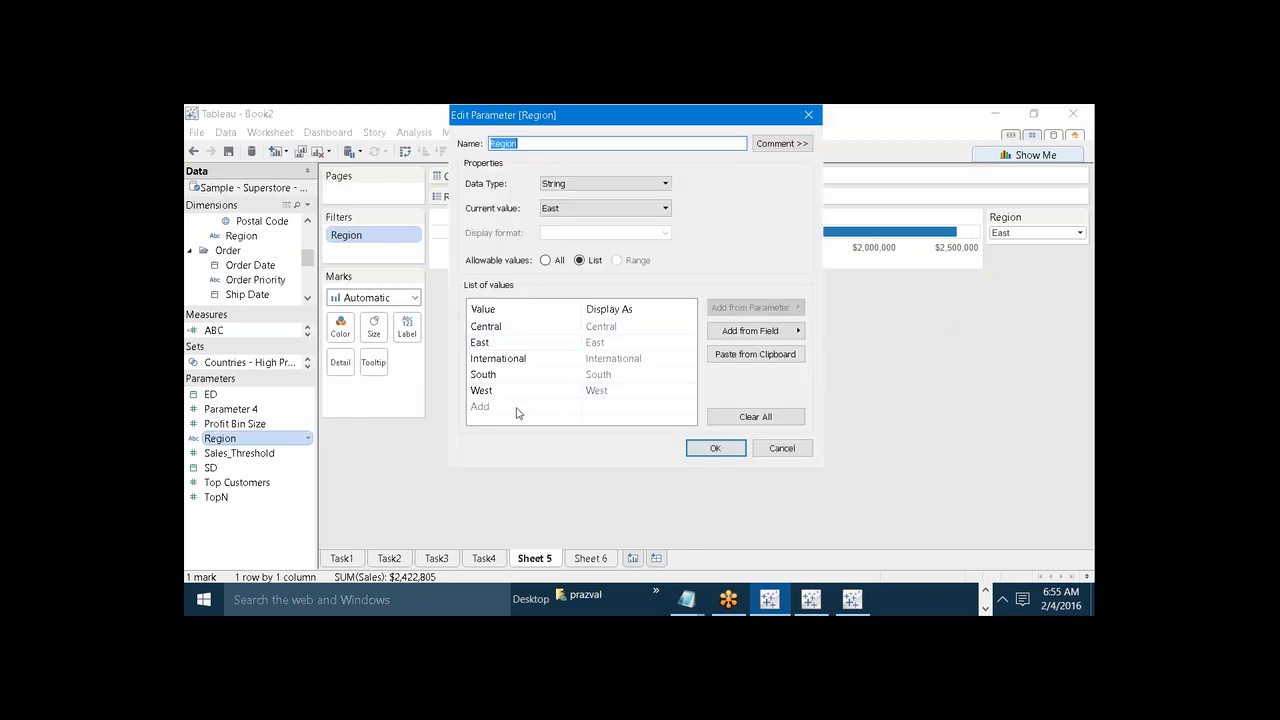
click(517, 410)
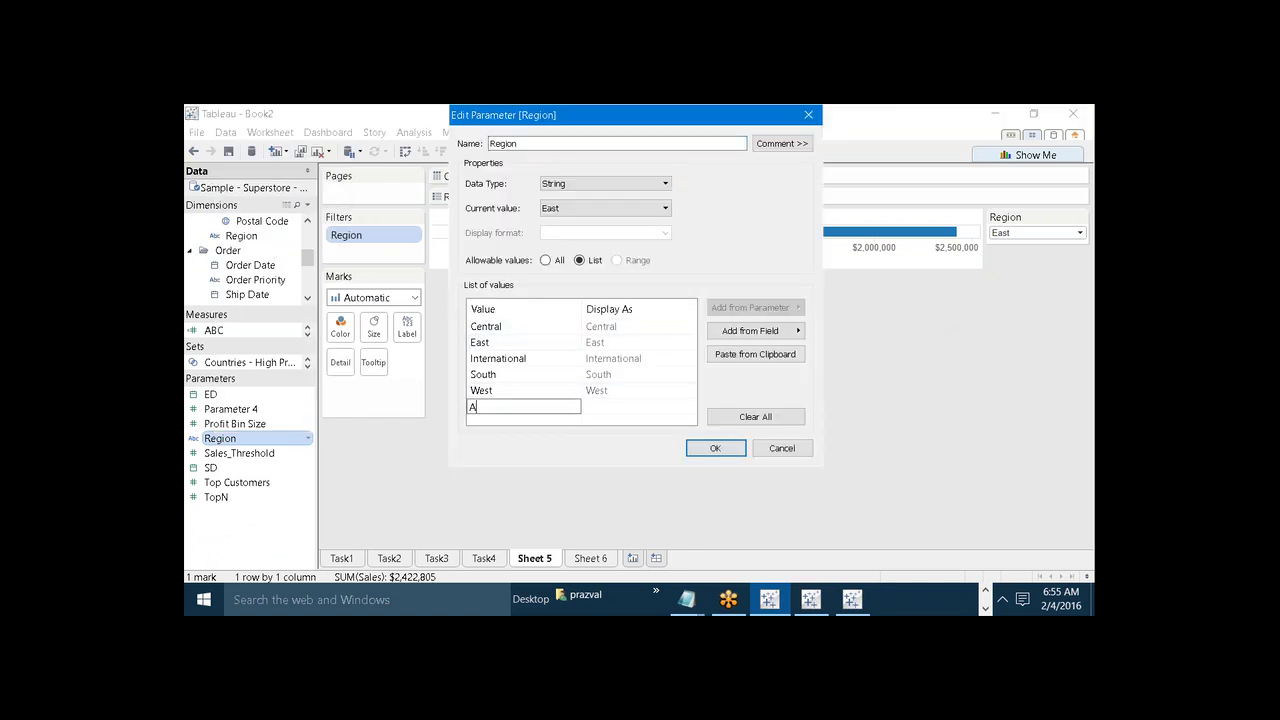
click(712, 448)
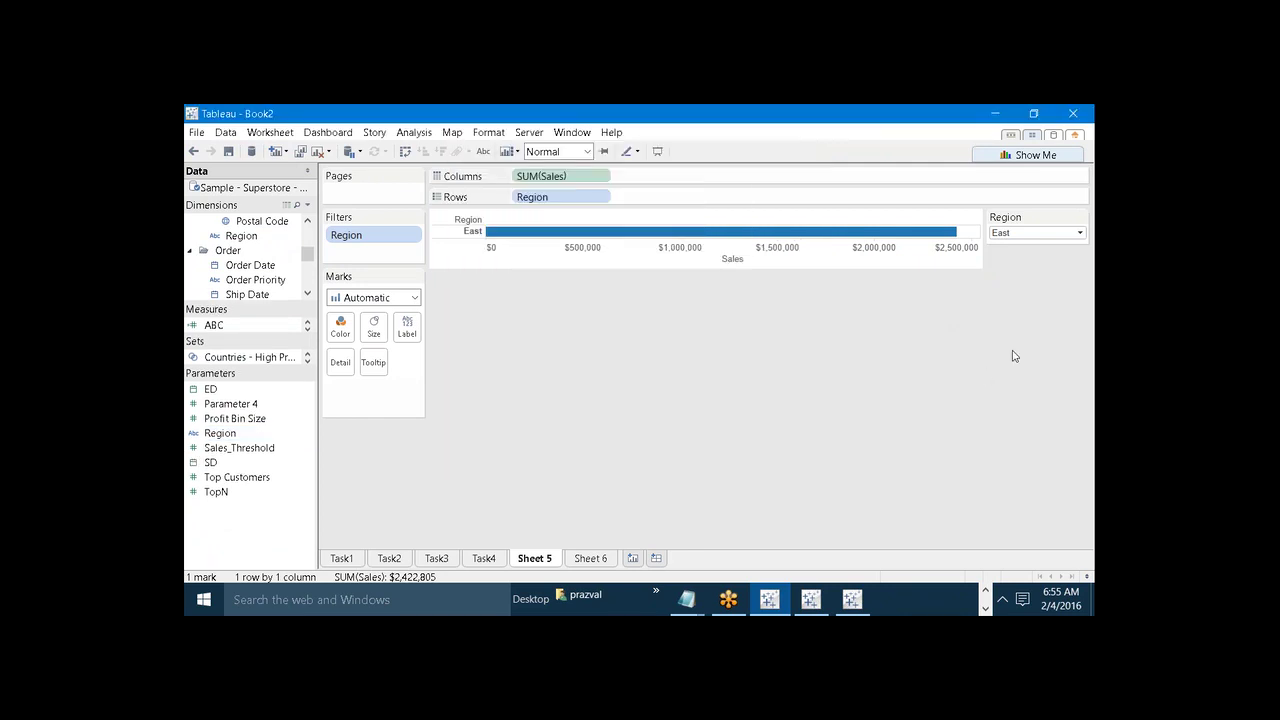
Step: Set the Region parameter on Sheet 5 to All
click(1080, 232)
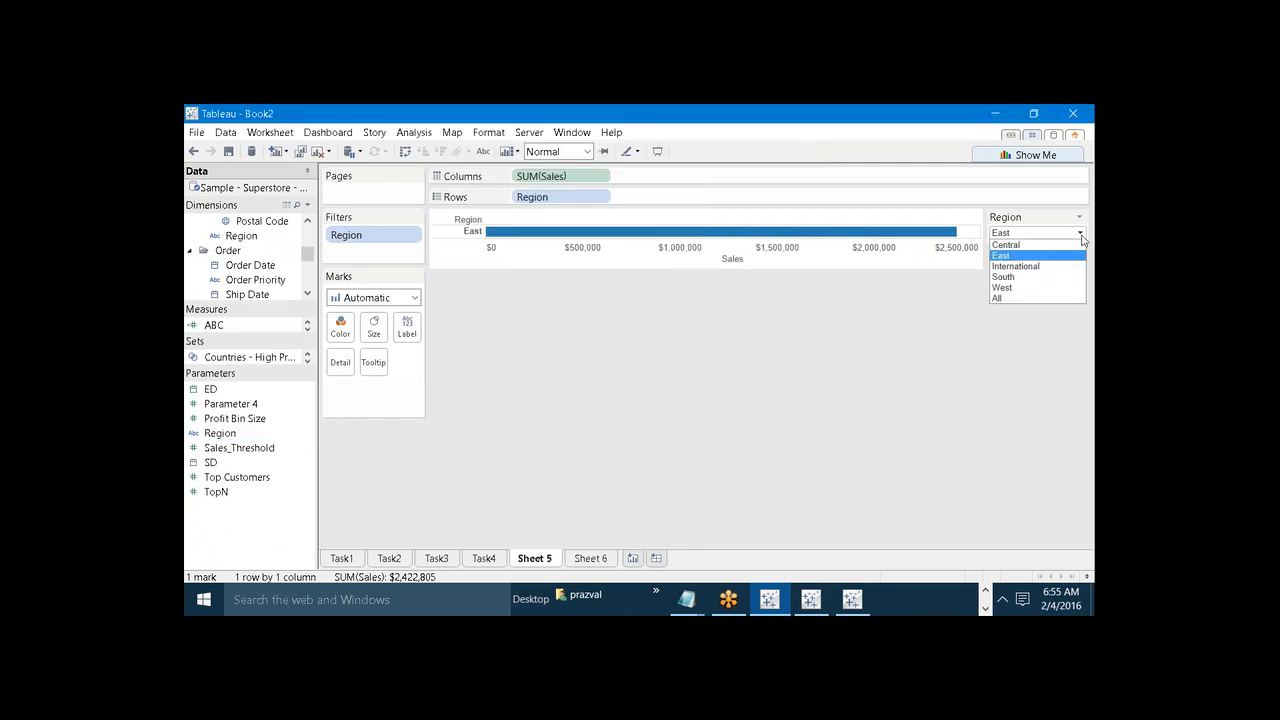
click(1061, 298)
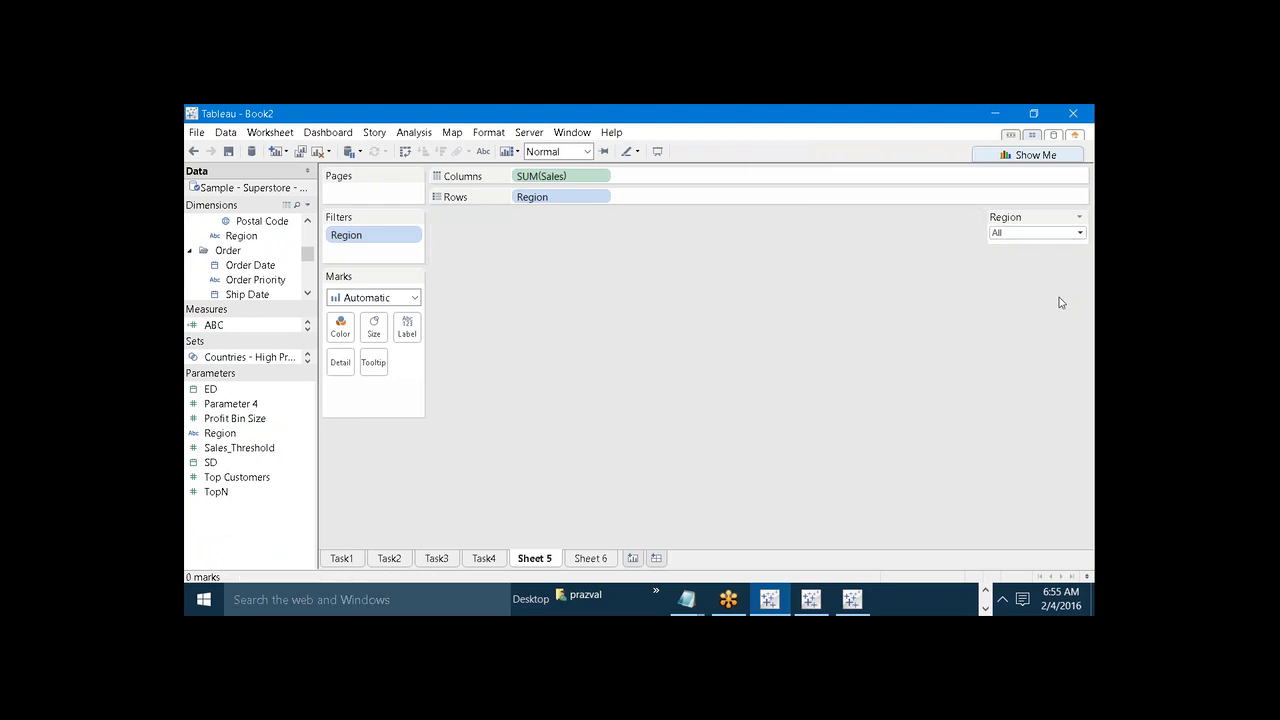
click(1080, 234)
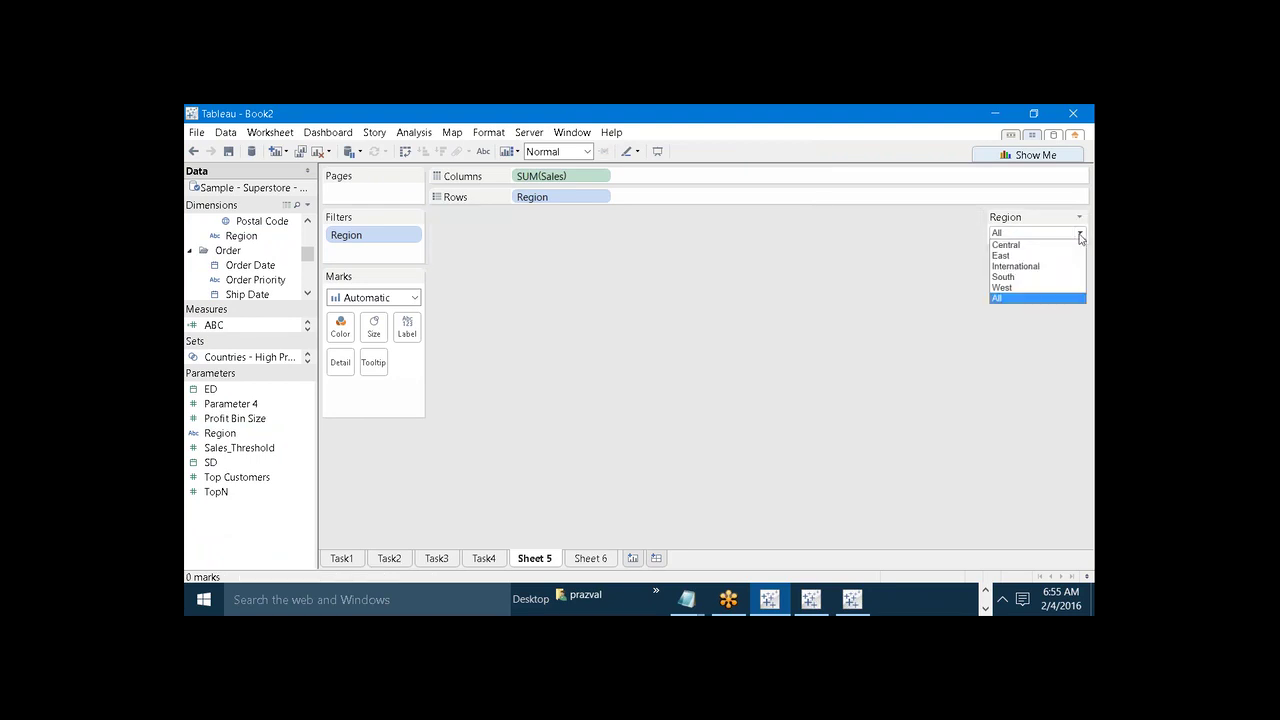
click(1052, 298)
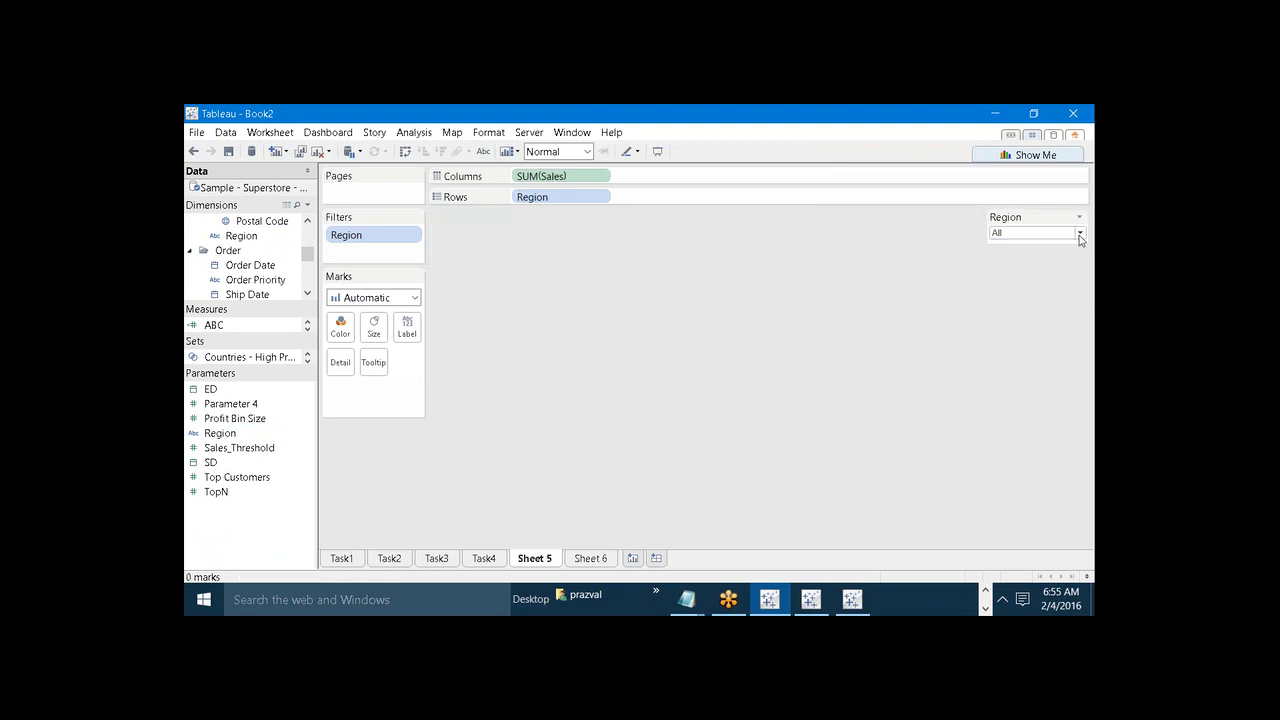
click(1080, 233)
click(1051, 298)
Step: Review the condition formula of the Region filter on Sheet 5 and leave it without making changes
click(414, 236)
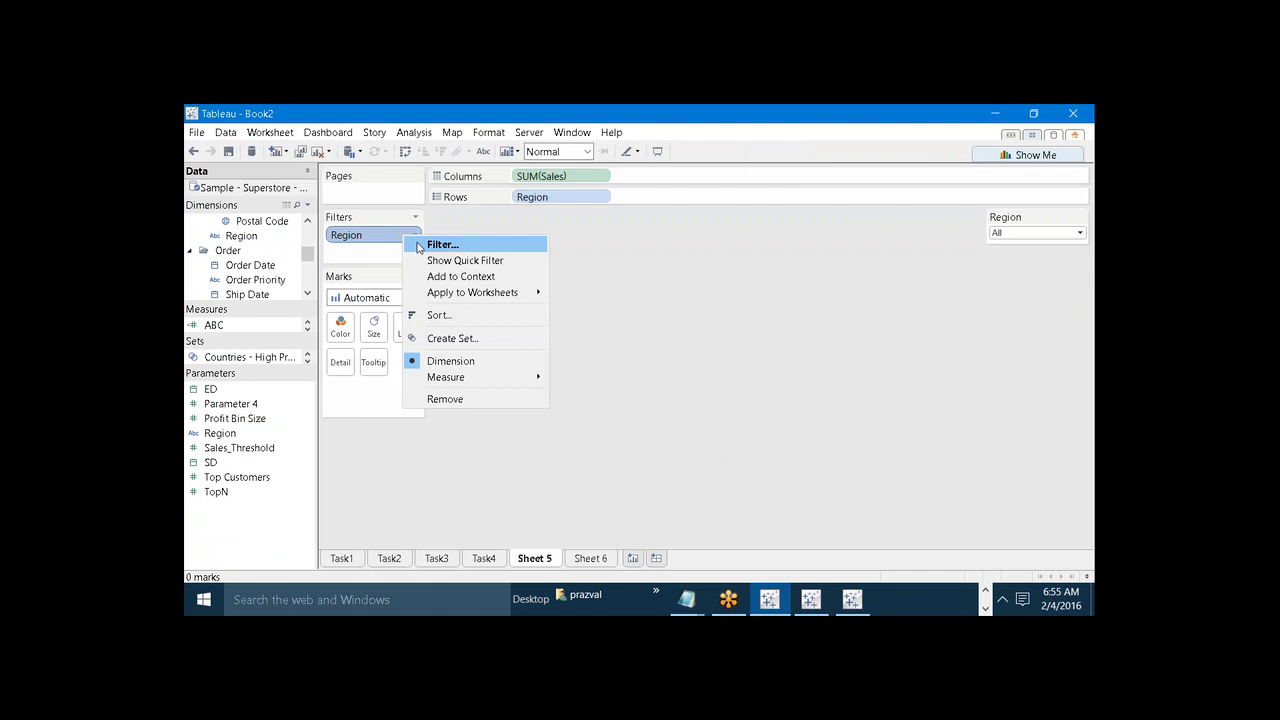
click(430, 243)
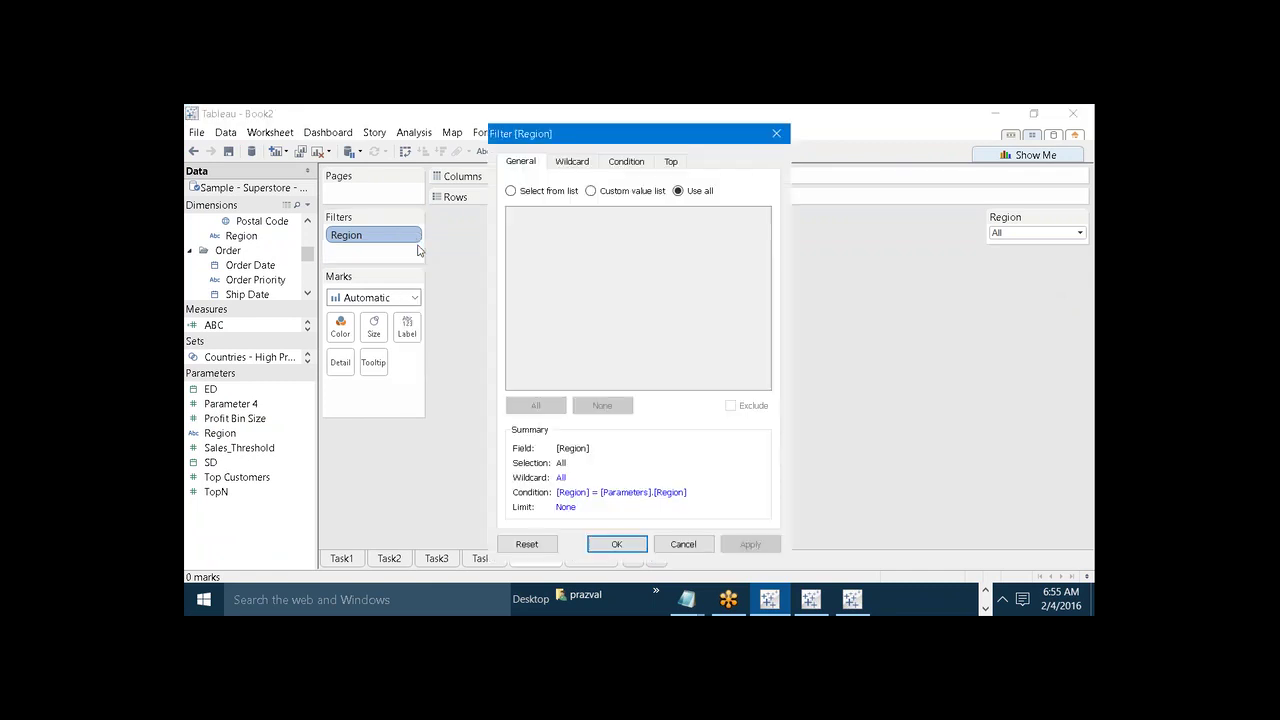
click(627, 163)
click(765, 348)
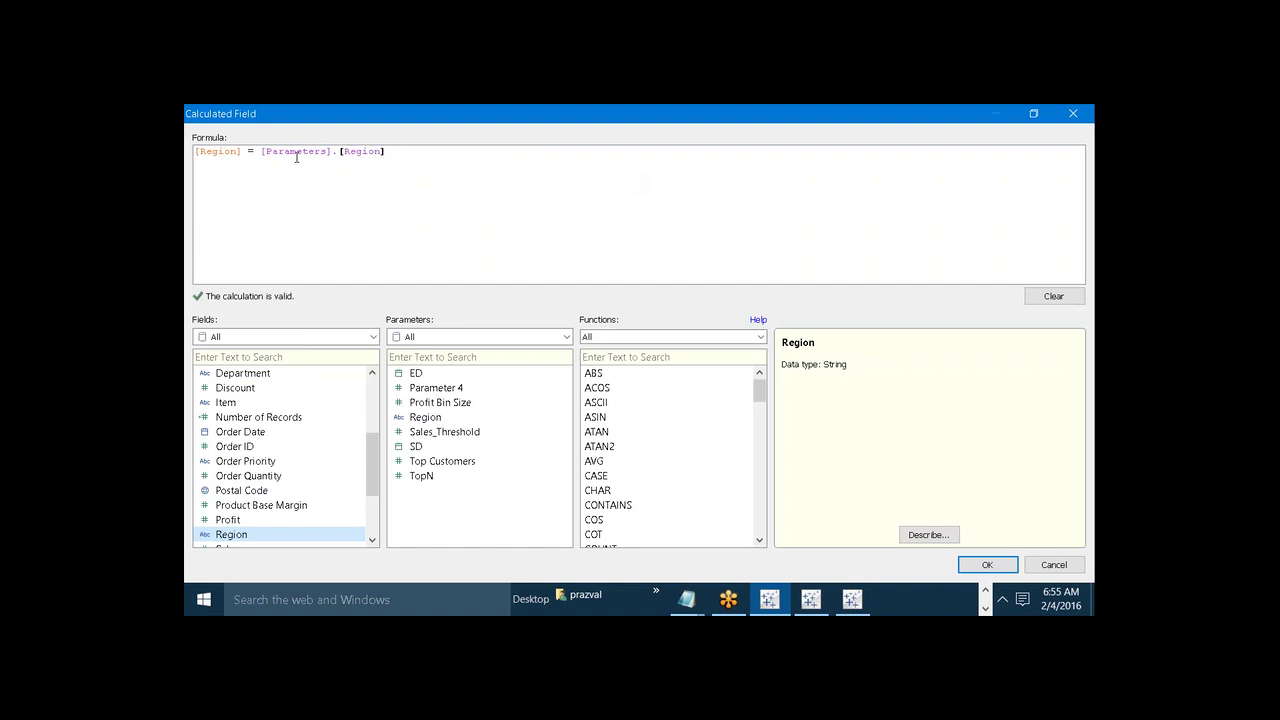
click(1054, 566)
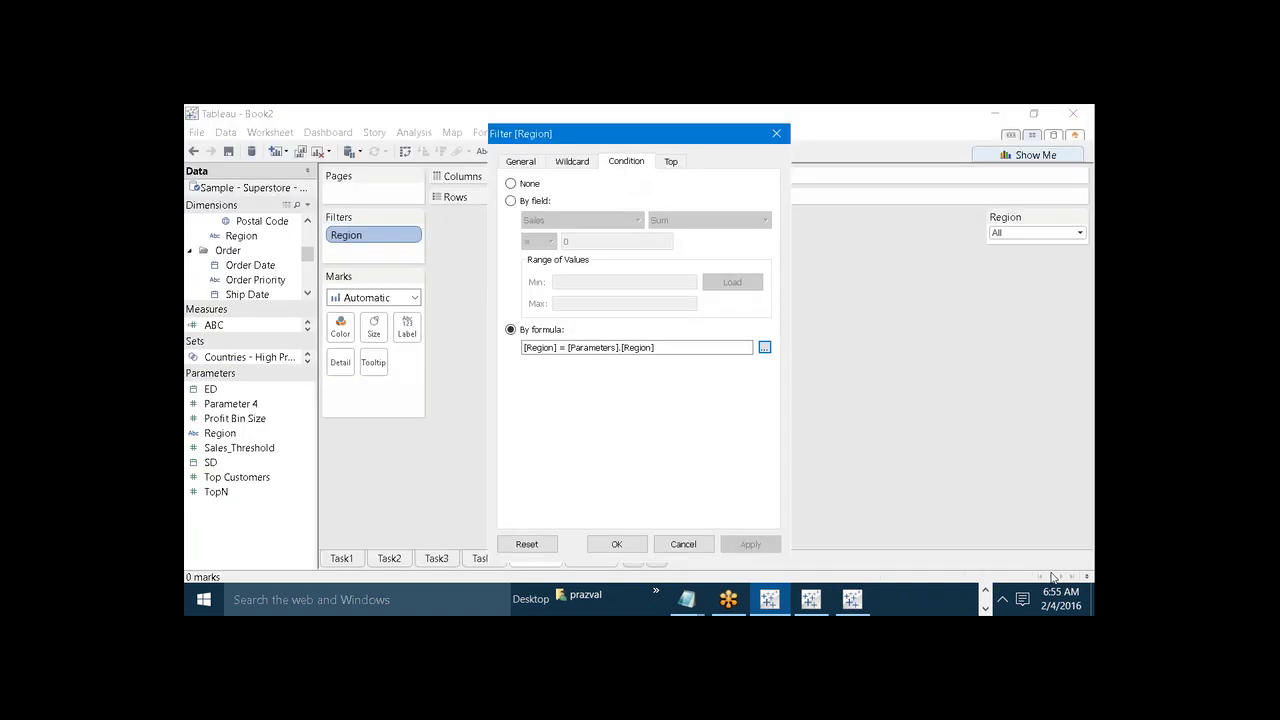
click(684, 544)
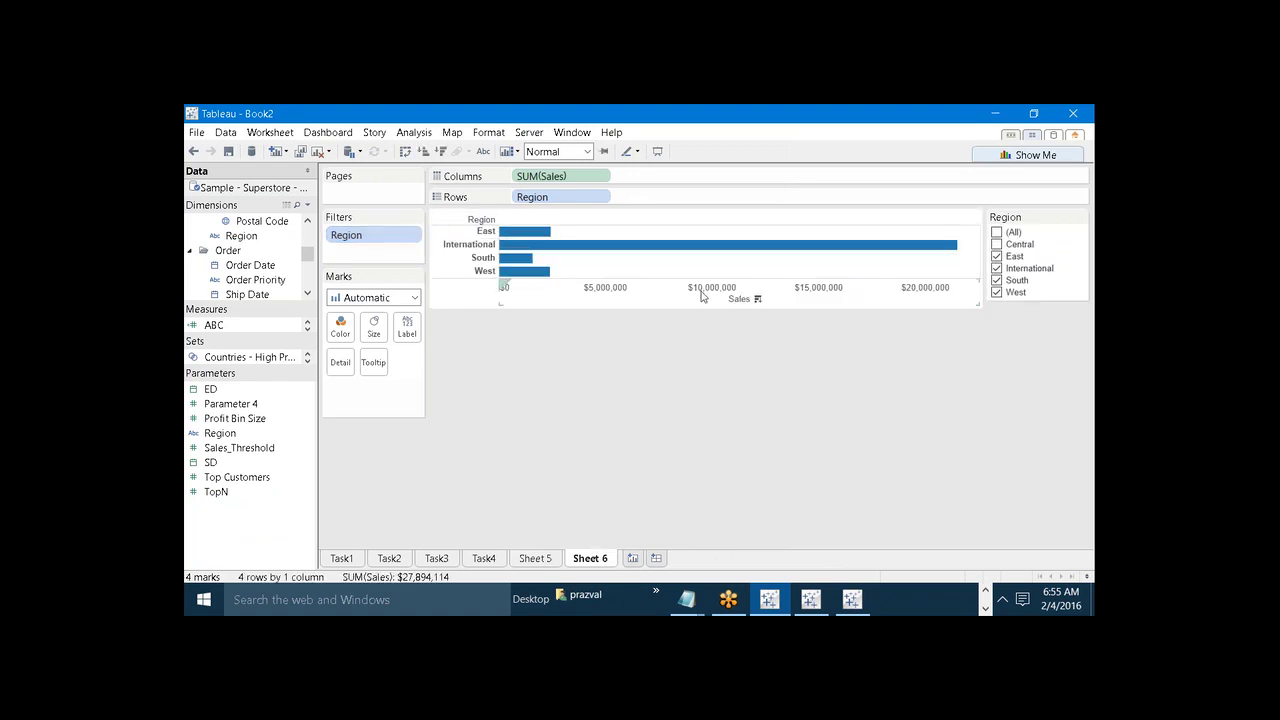
Step: Include Central in the Region quick filter on Sheet 6
click(997, 244)
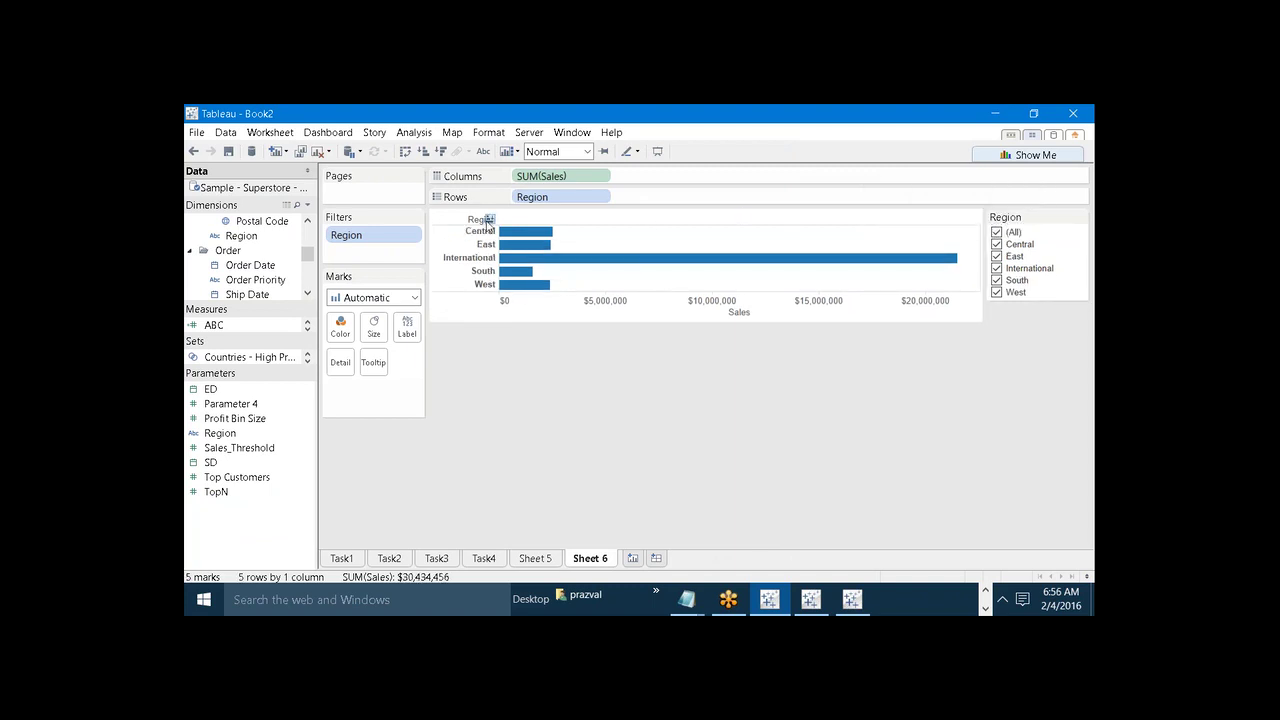
Step: Extend the Sheet 5 Region filter's condition formula with OR [Parameters].[Region]='All' and apply it
click(532, 559)
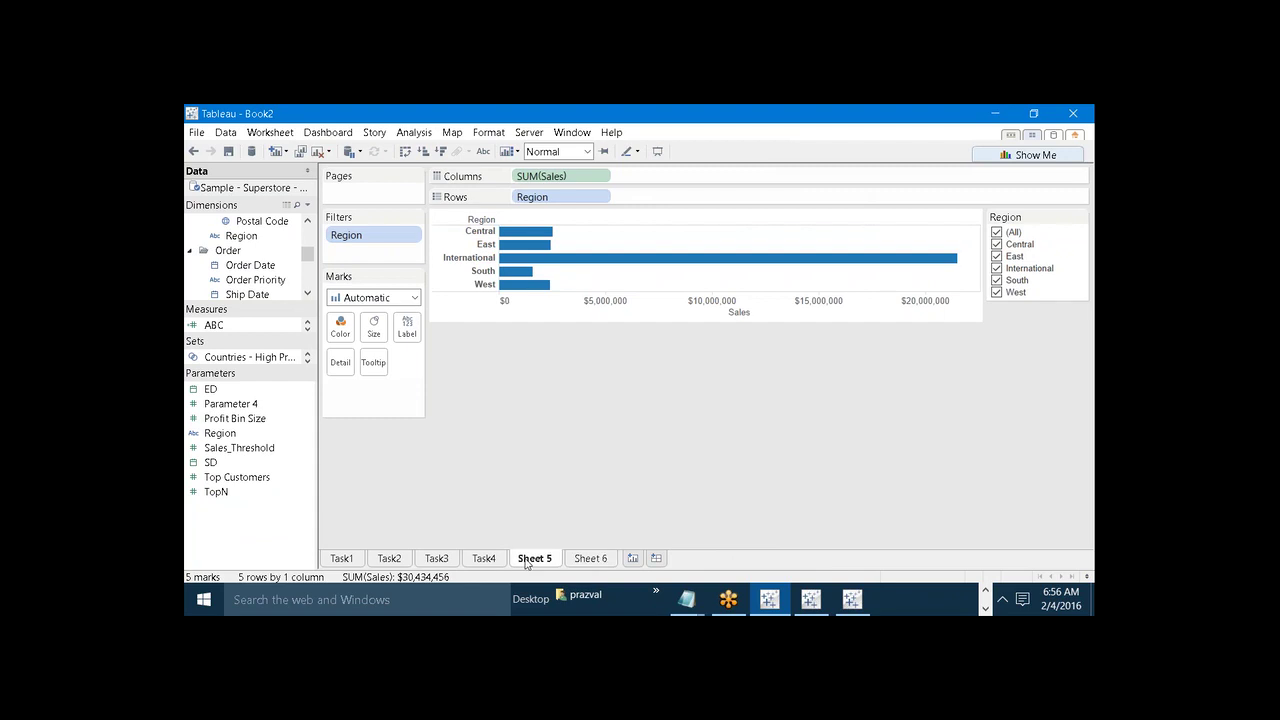
right_click(374, 240)
click(388, 246)
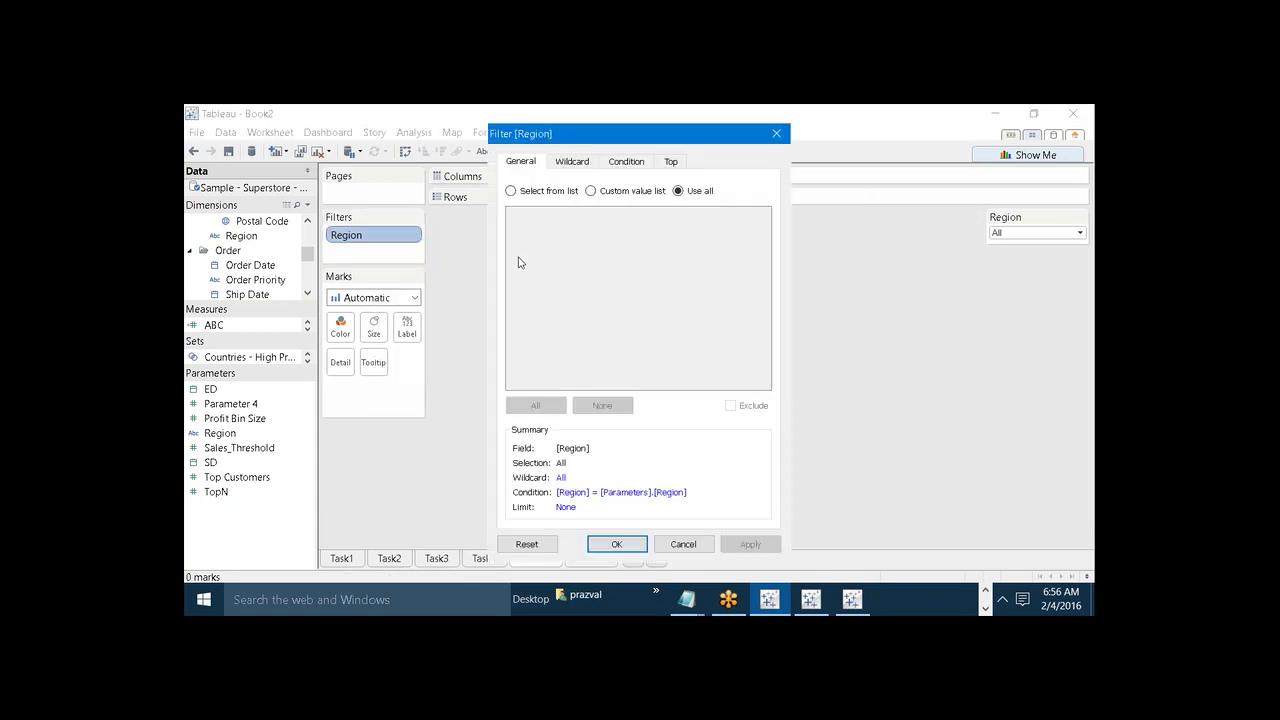
click(617, 163)
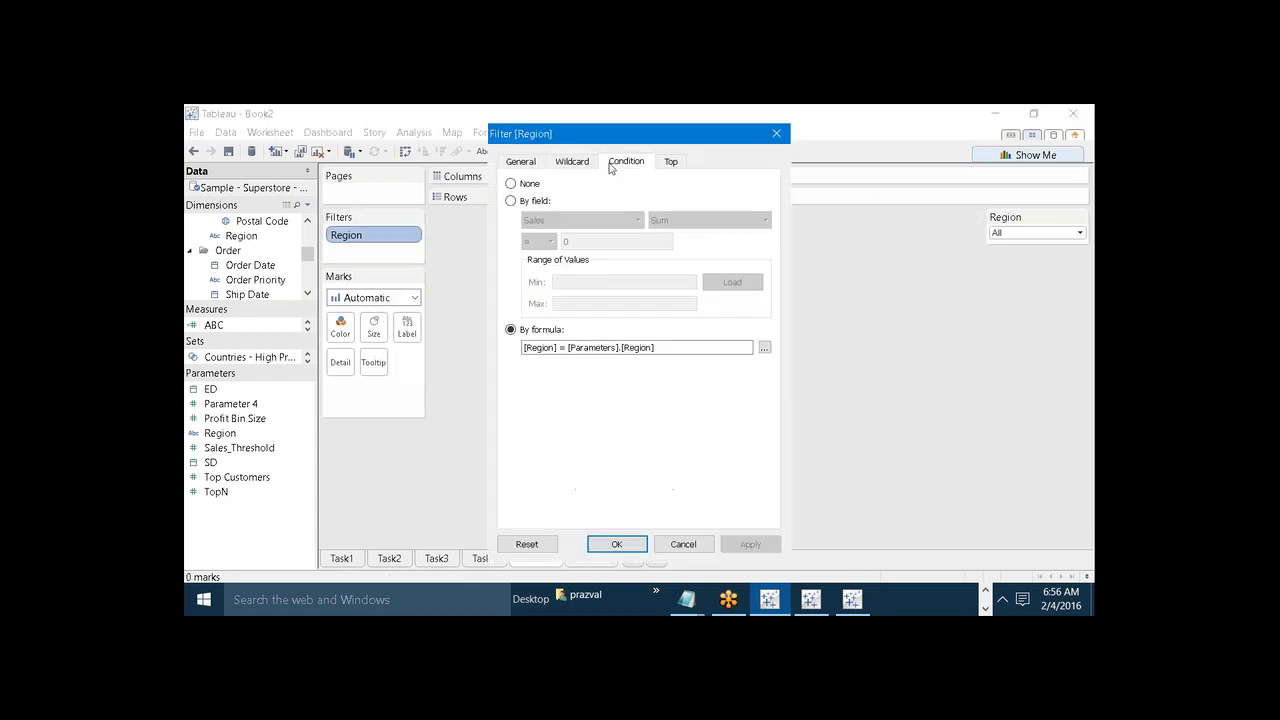
click(765, 346)
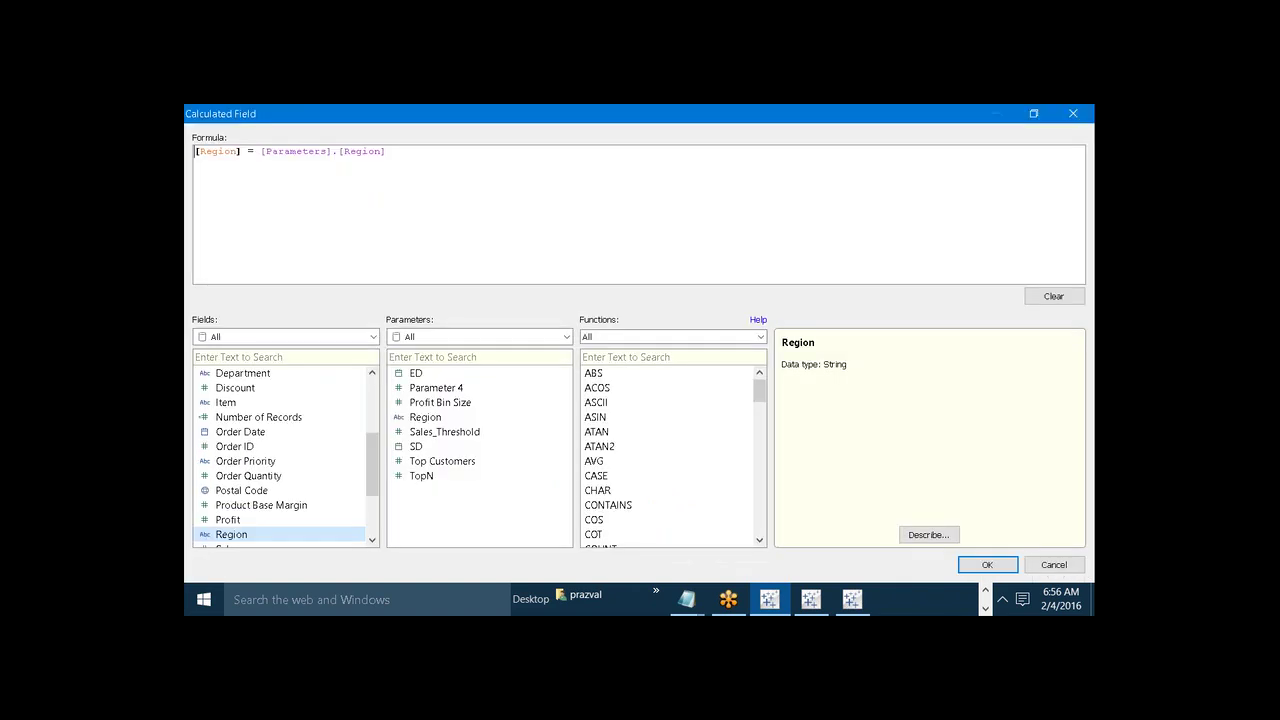
click(518, 165)
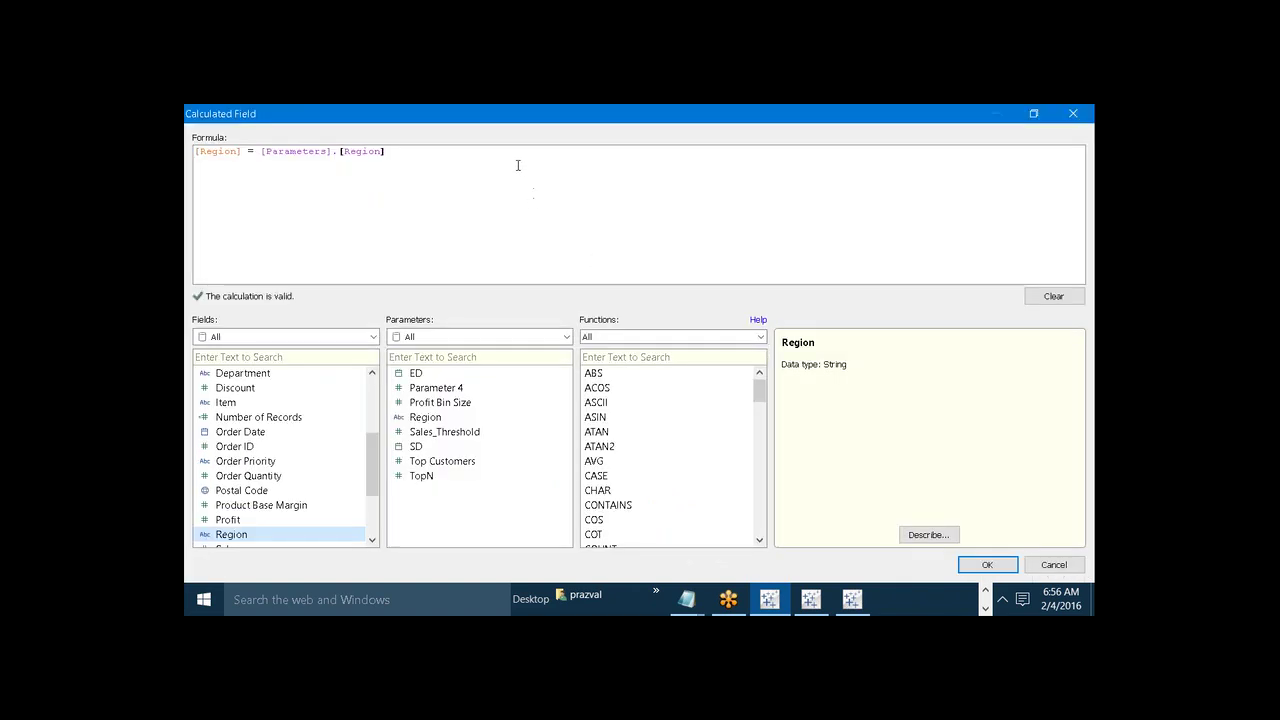
text(OR)
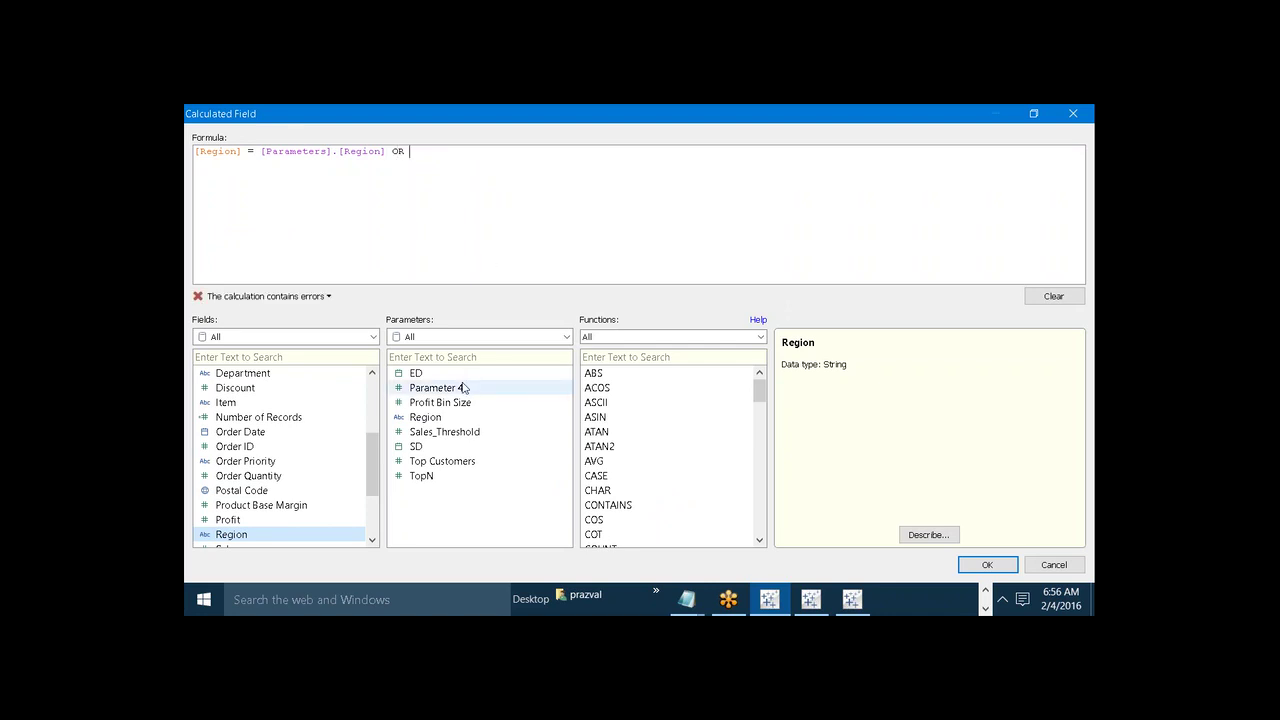
click(437, 422)
double_click(437, 422)
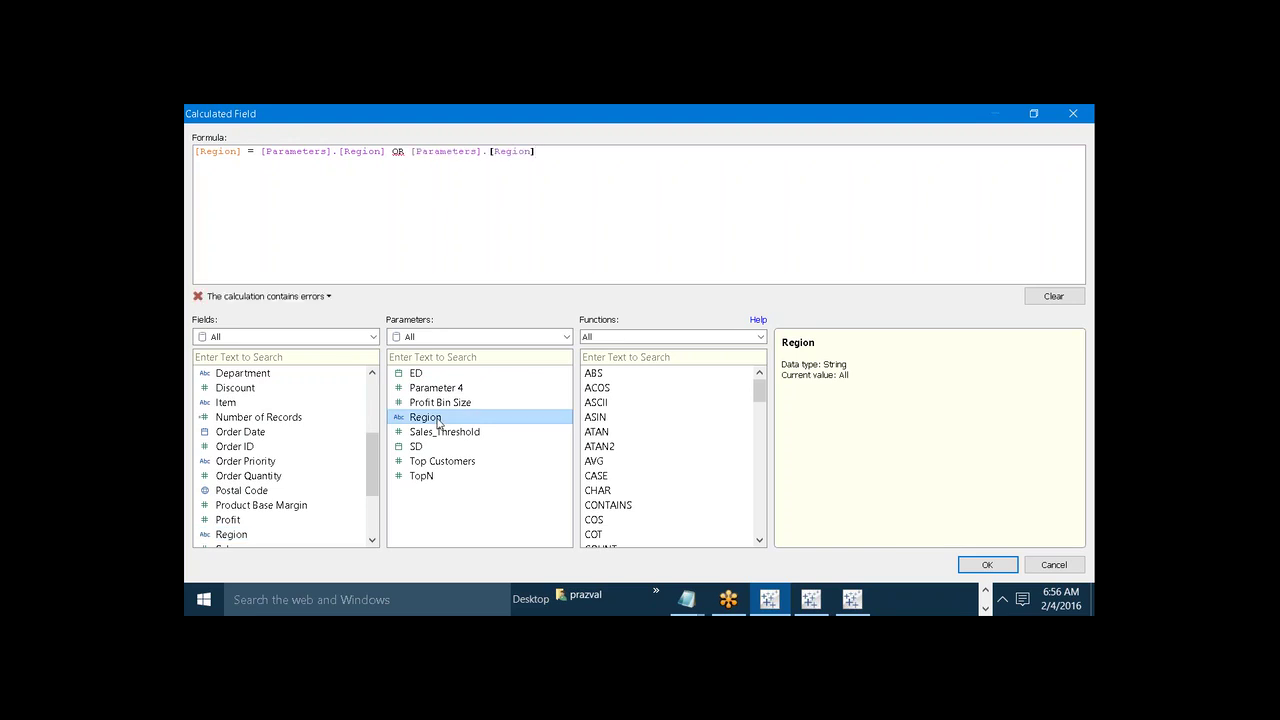
text(="All)
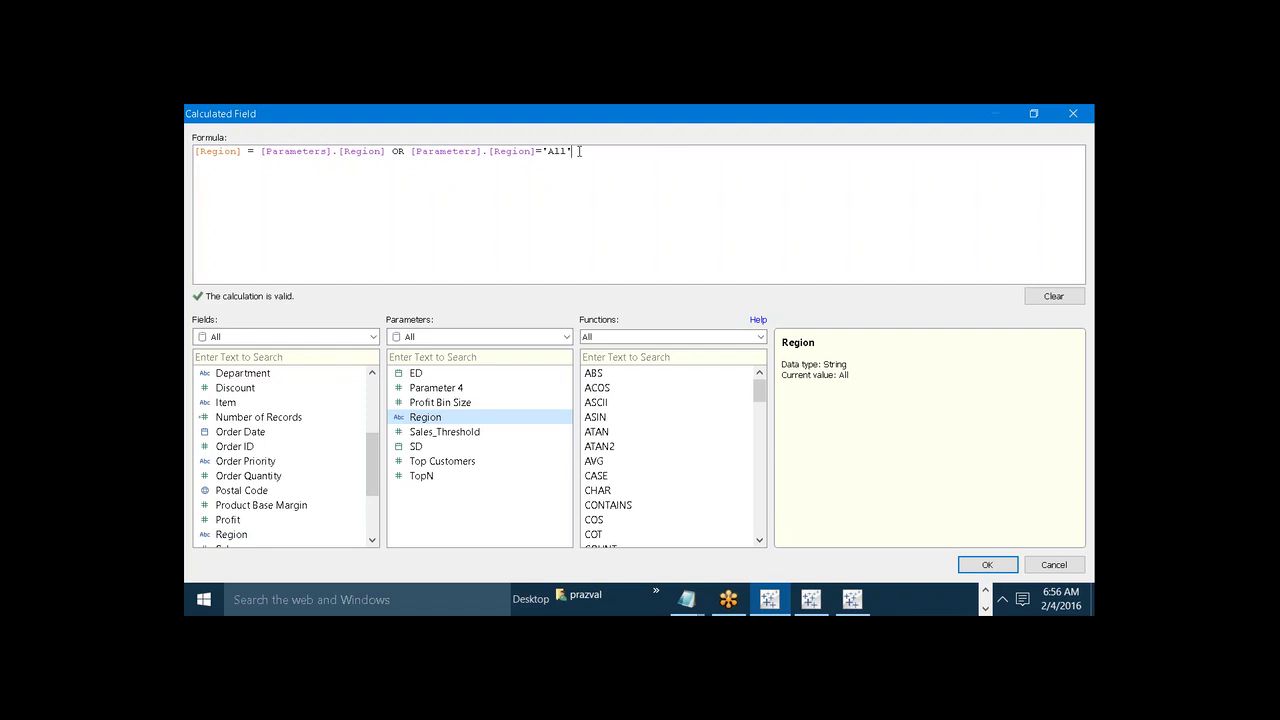
drag(578, 151, 410, 156)
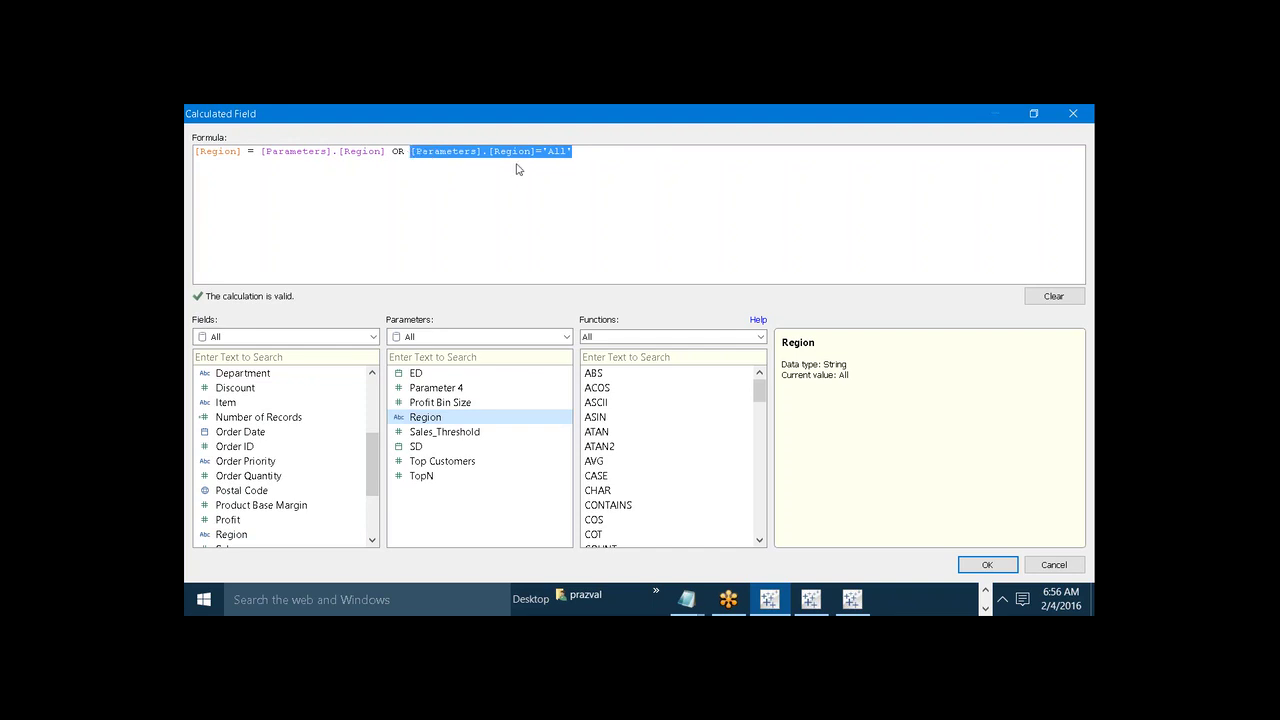
click(1012, 565)
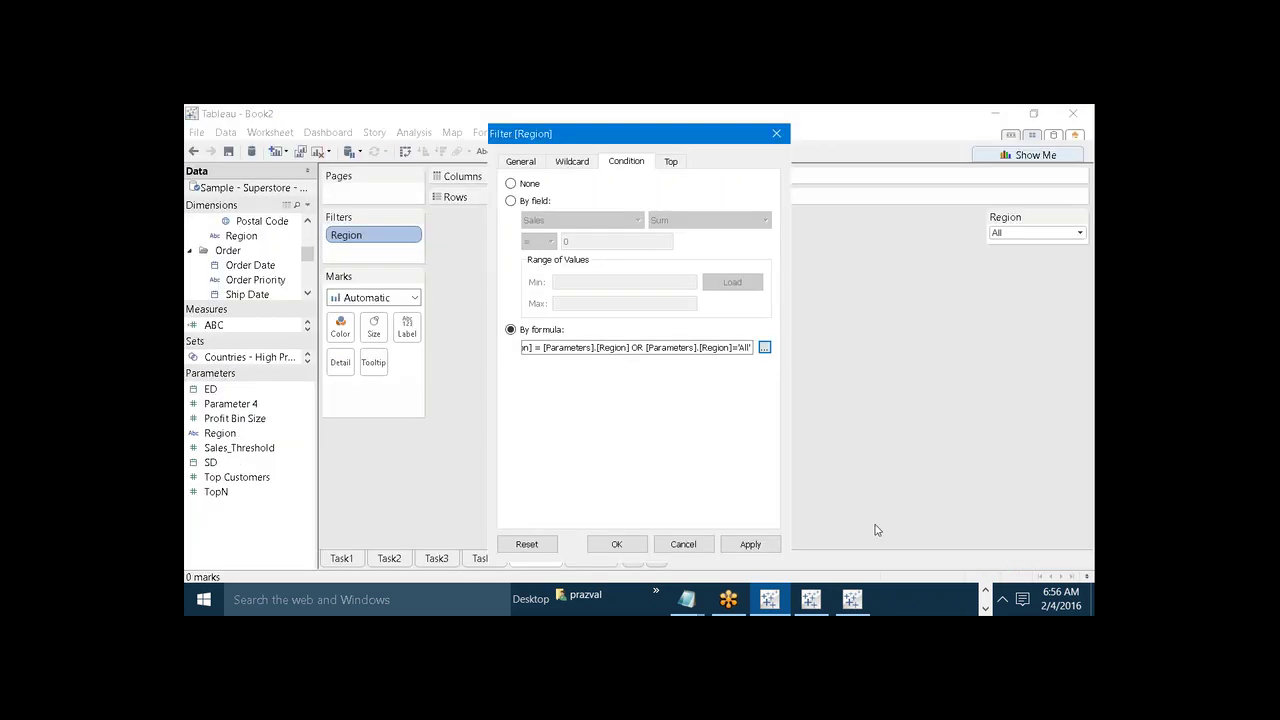
click(776, 543)
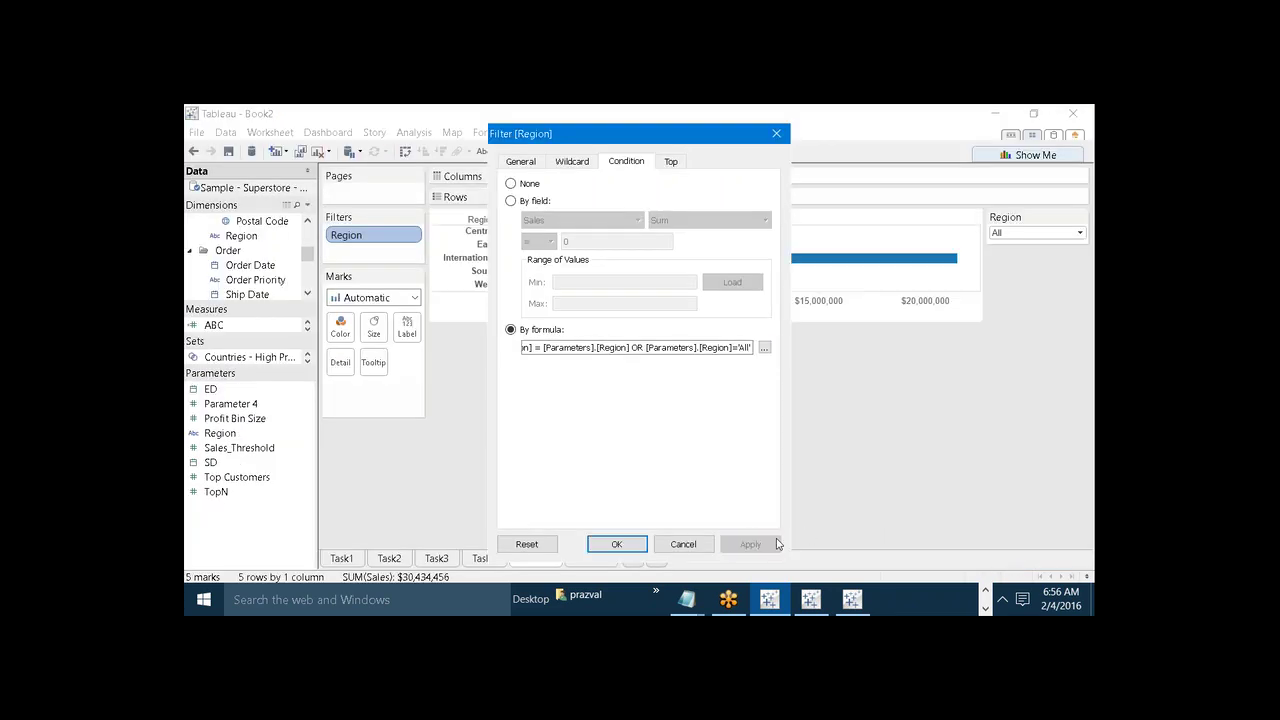
click(612, 544)
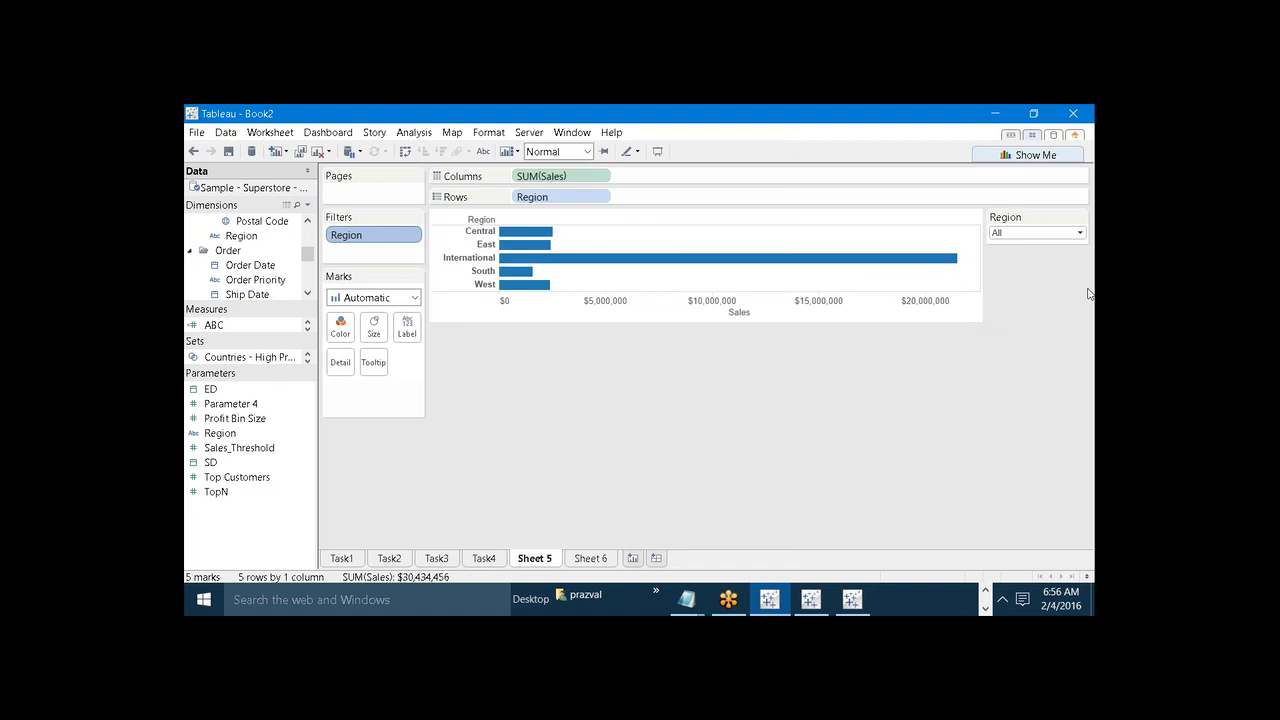
Step: Check the Region parameter's value list on Sheet 5 and choose All again
click(1080, 234)
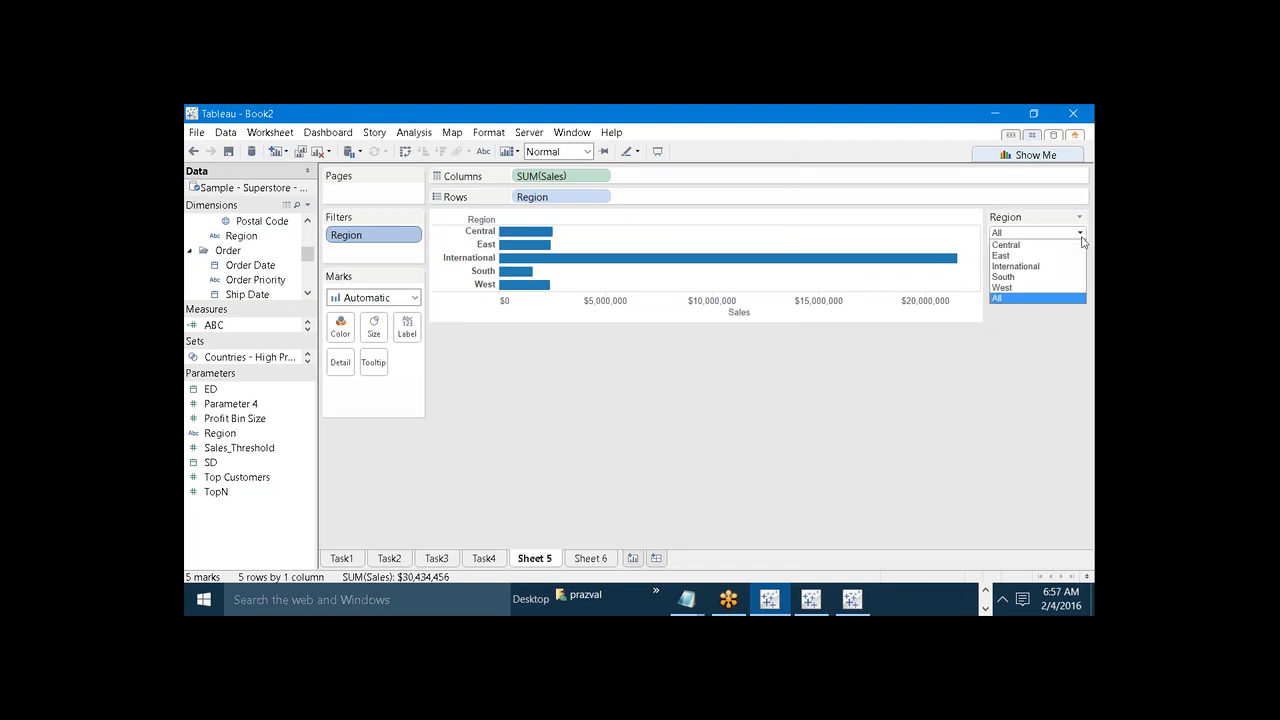
click(1054, 298)
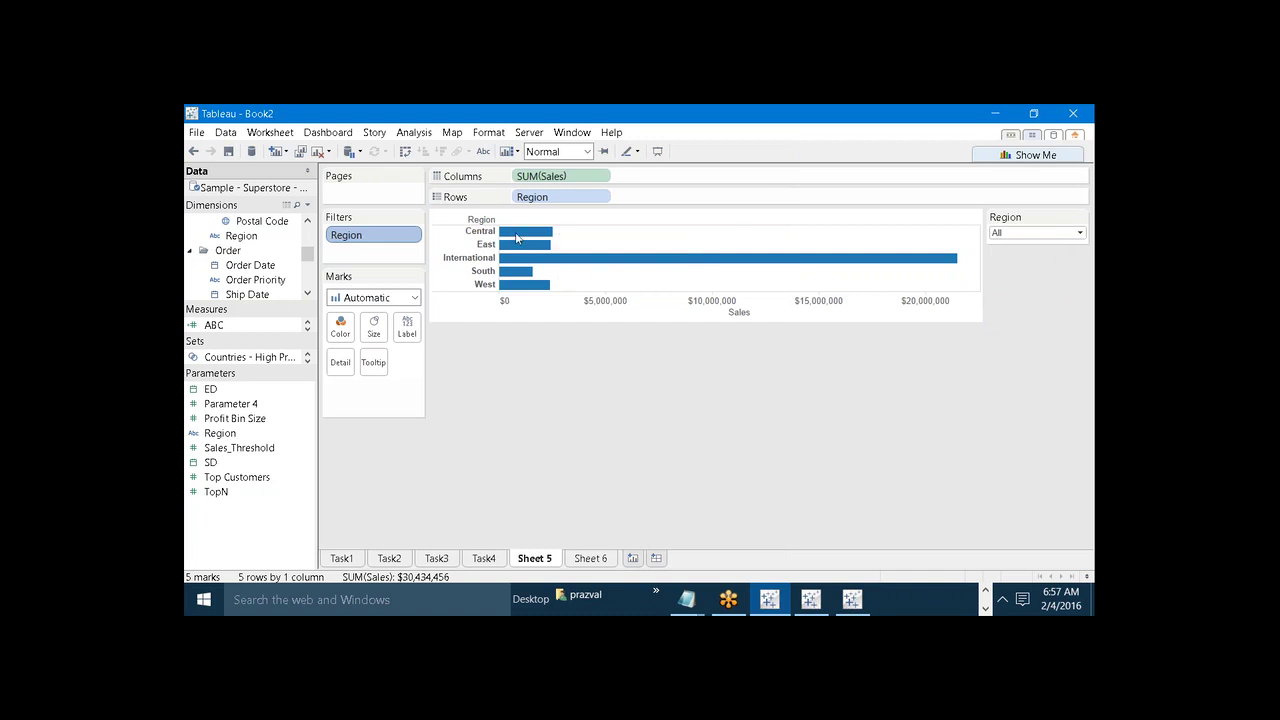
Step: Review the Region filter's condition formula on Sheet 5, note All beneath both parameter references, remove the notes and reapply the formula
right_click(400, 242)
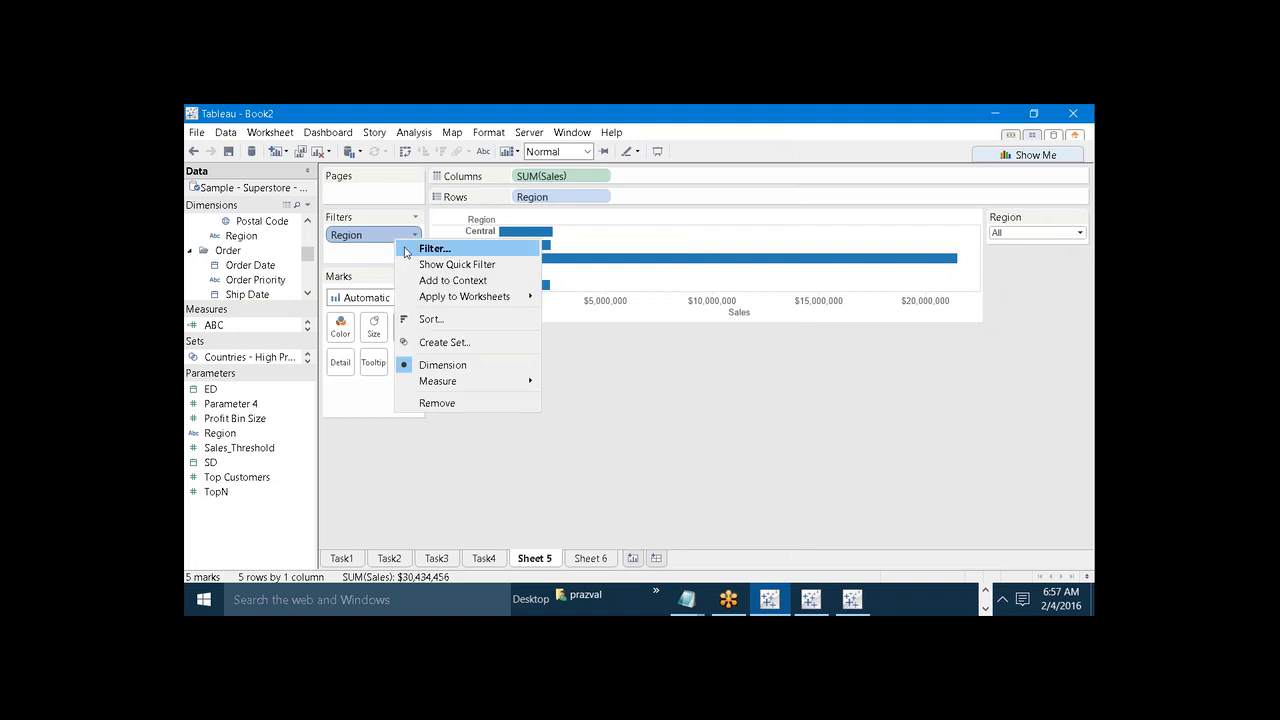
click(432, 248)
click(645, 165)
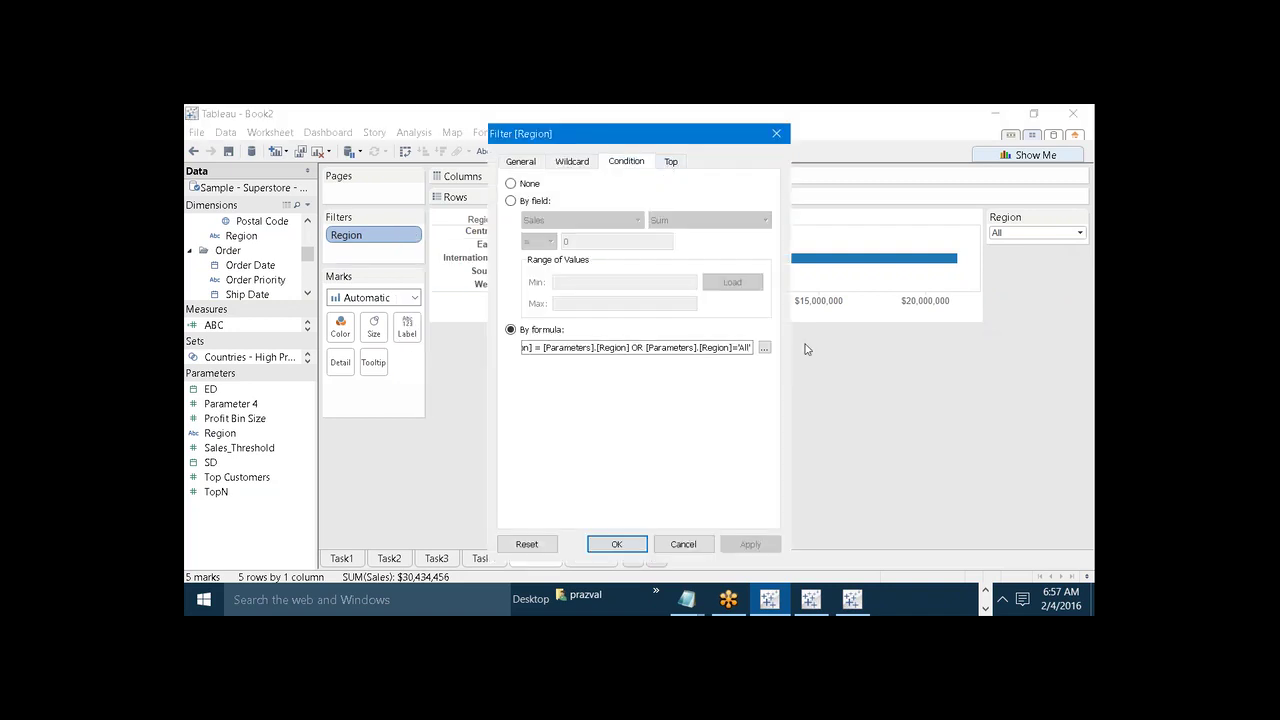
click(766, 347)
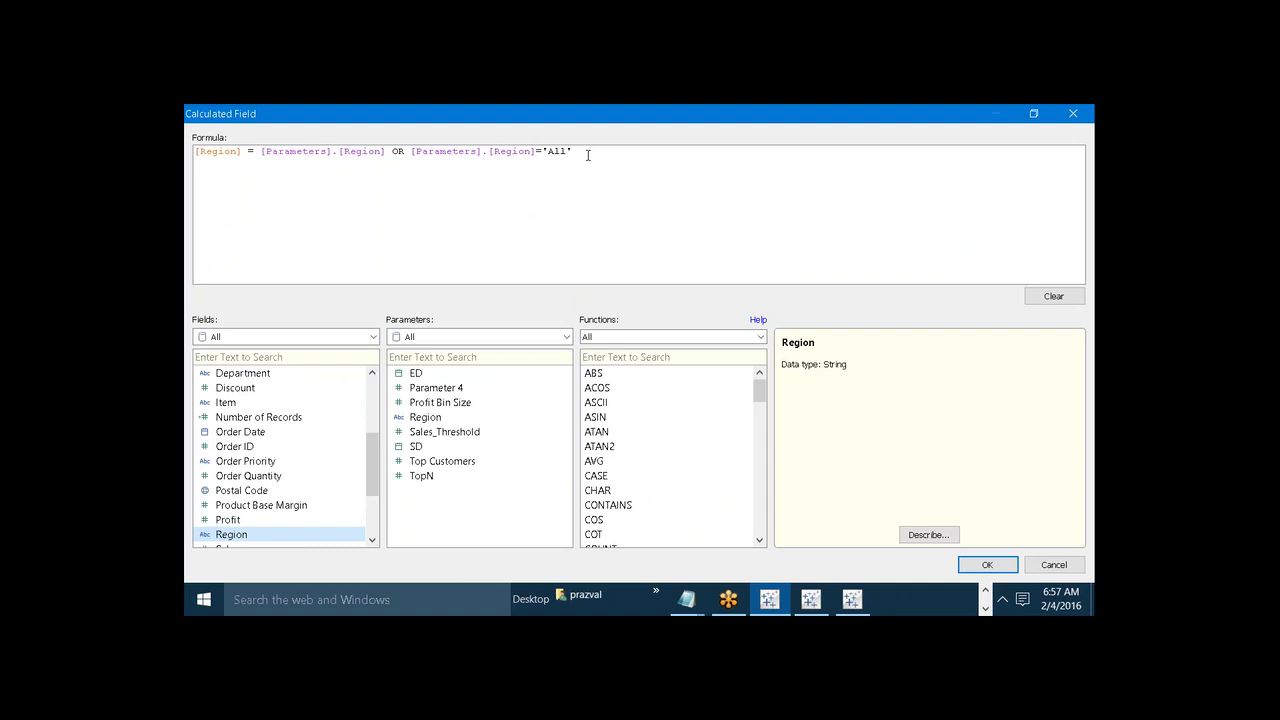
text(llAll)
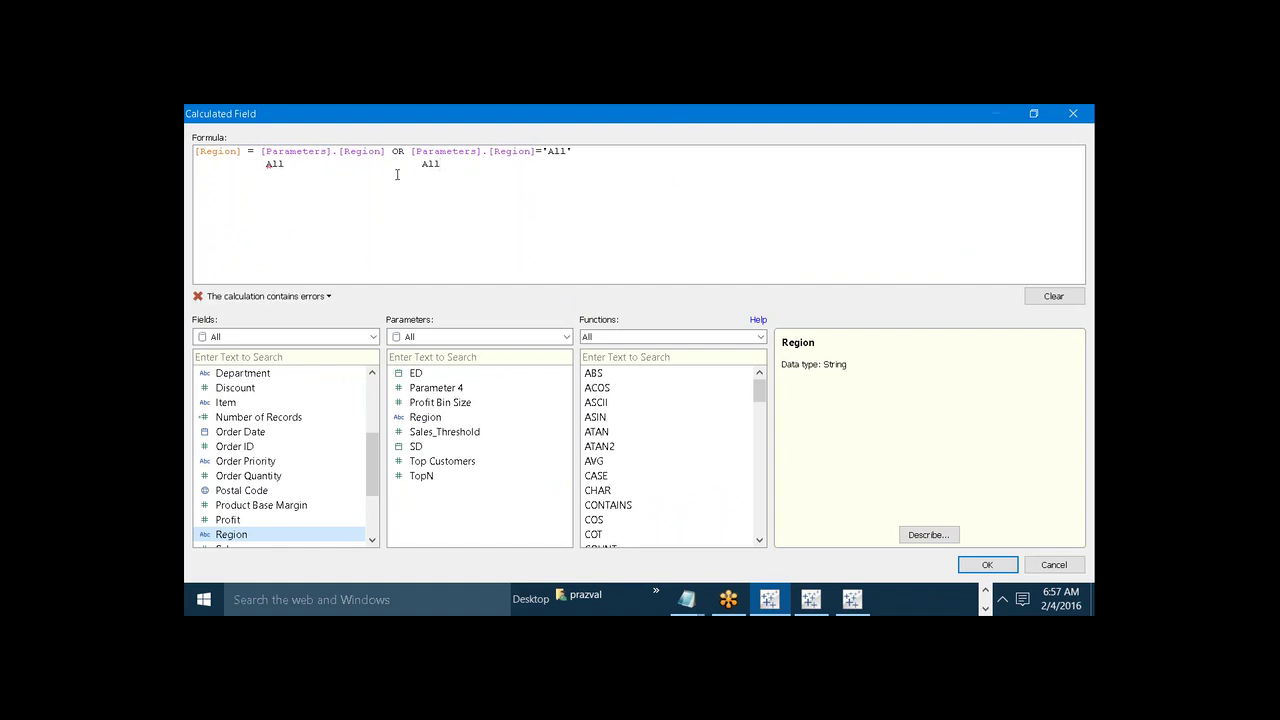
drag(392, 174, 268, 171)
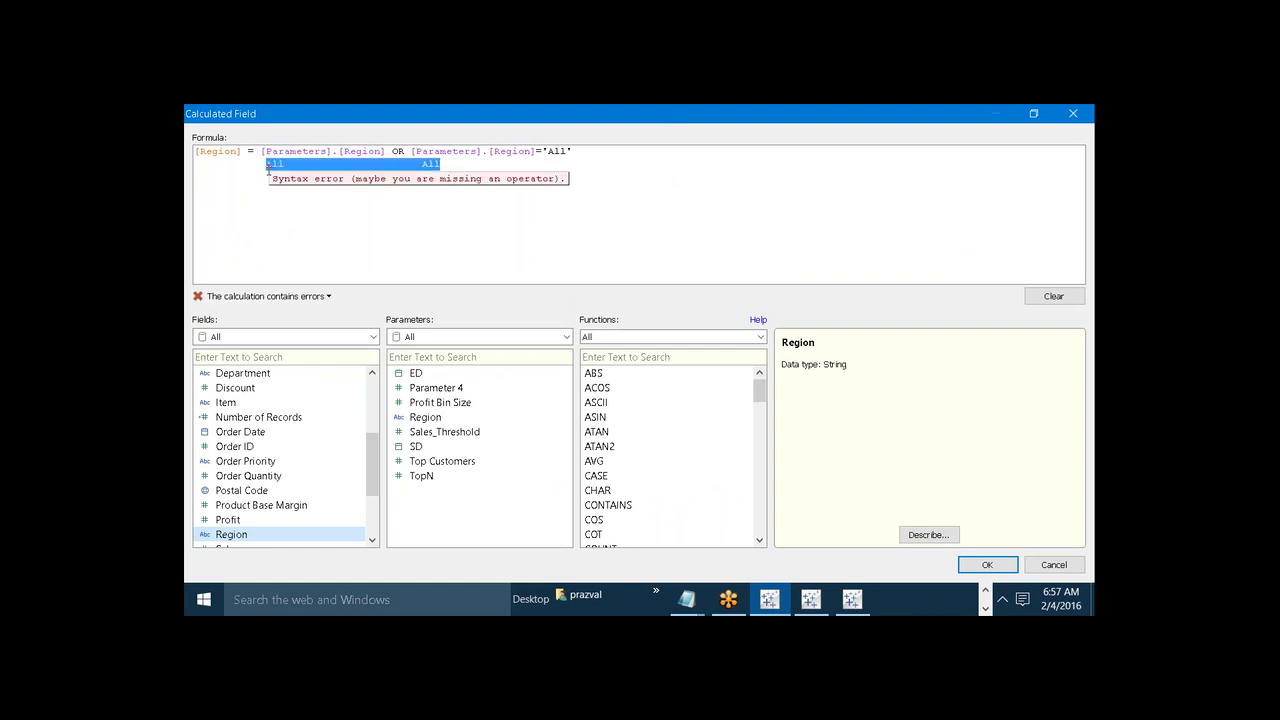
key(BackSpace)
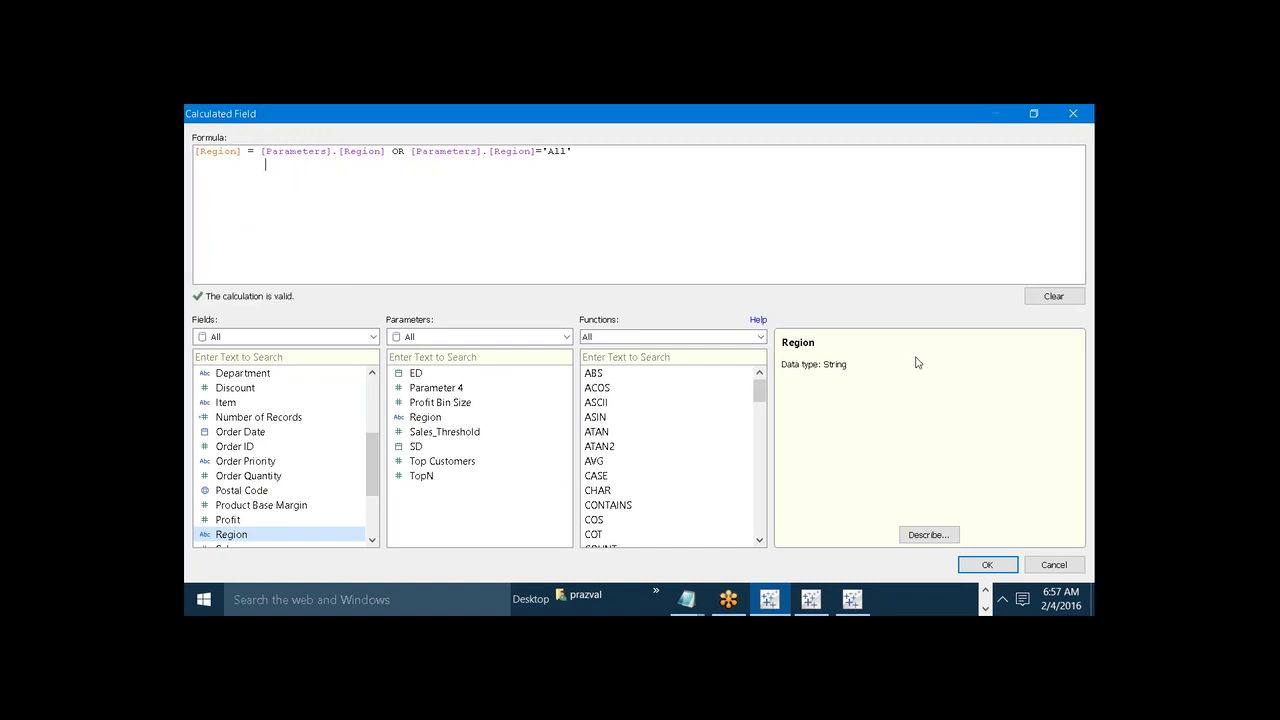
click(988, 563)
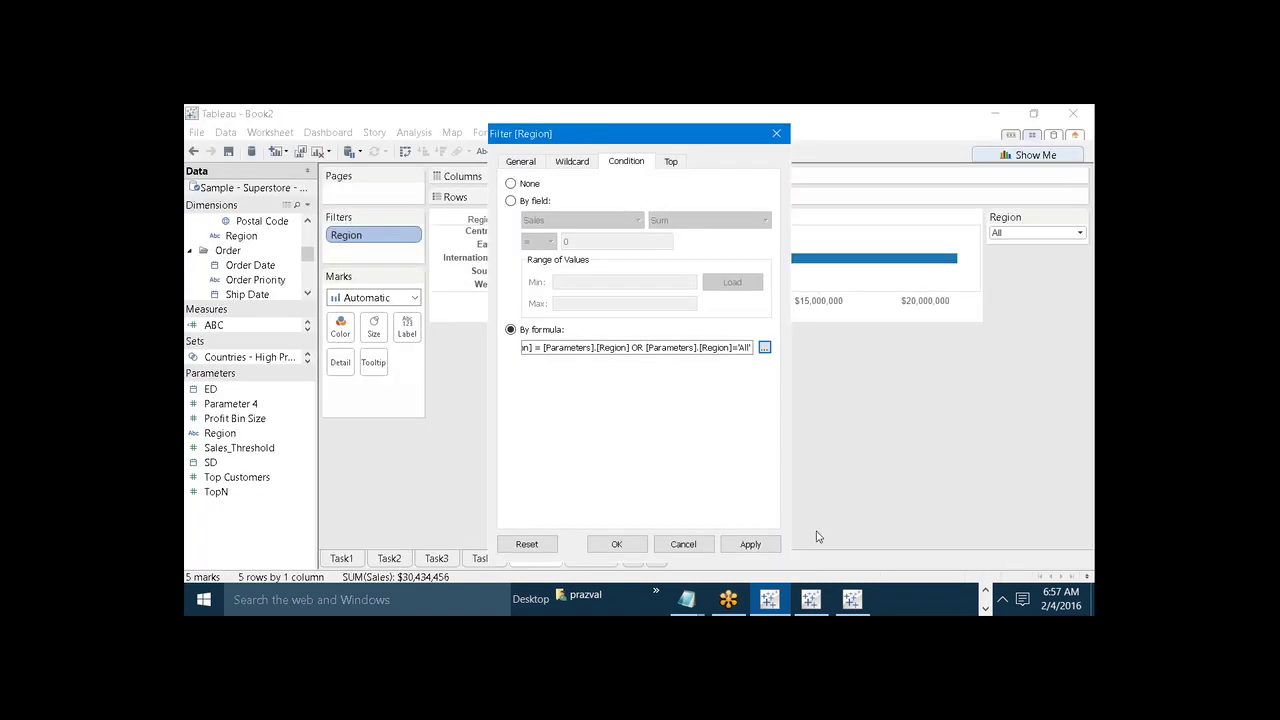
click(750, 544)
click(616, 544)
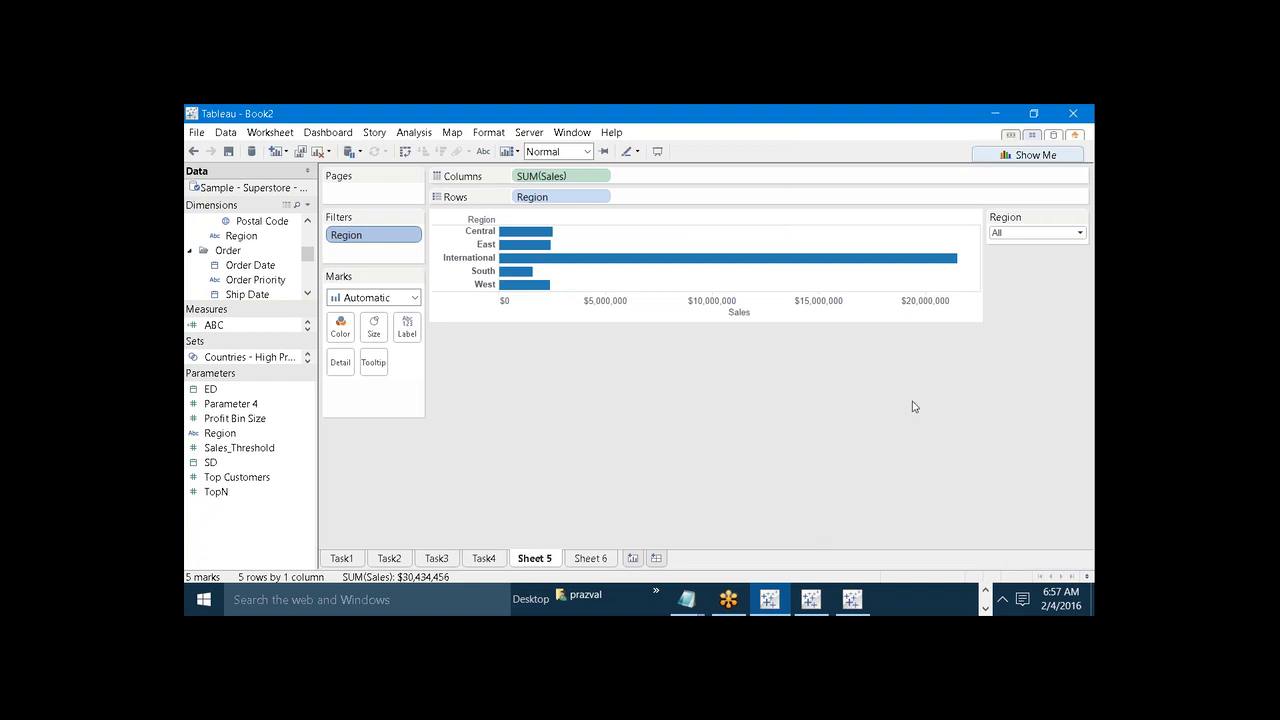
Step: Add None to the Region parameter's list of values
click(1080, 232)
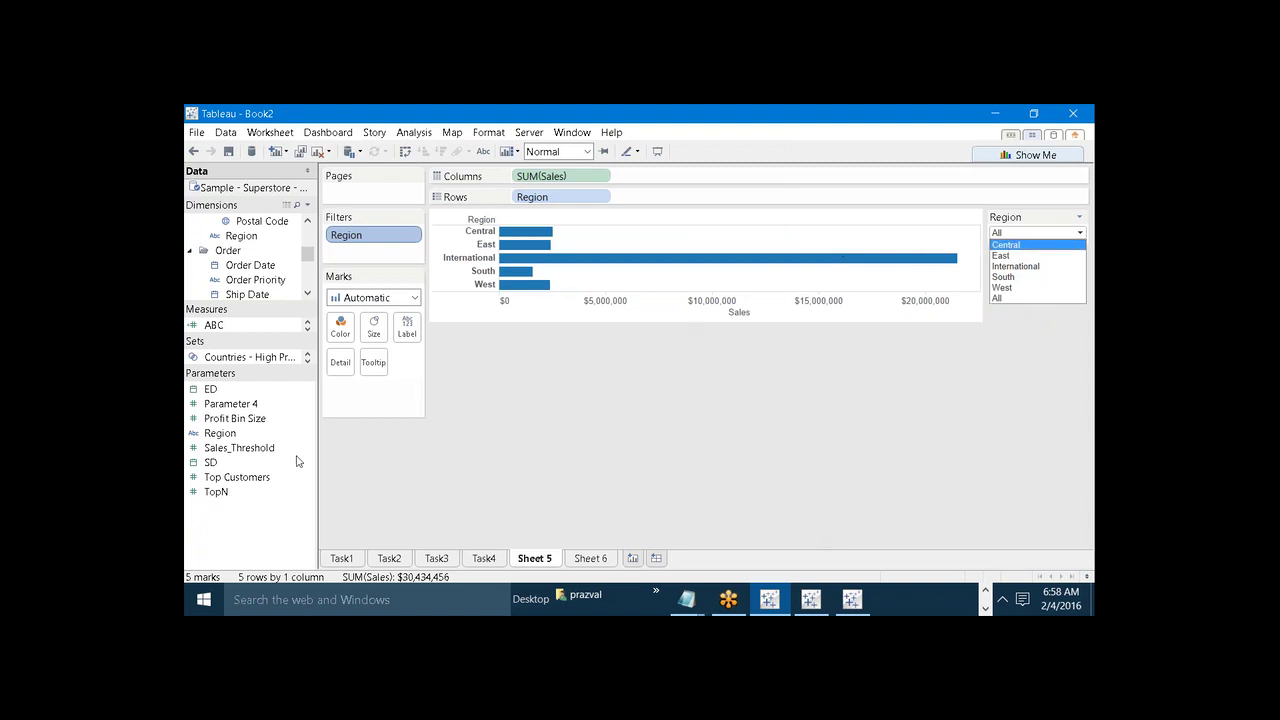
click(240, 436)
right_click(238, 436)
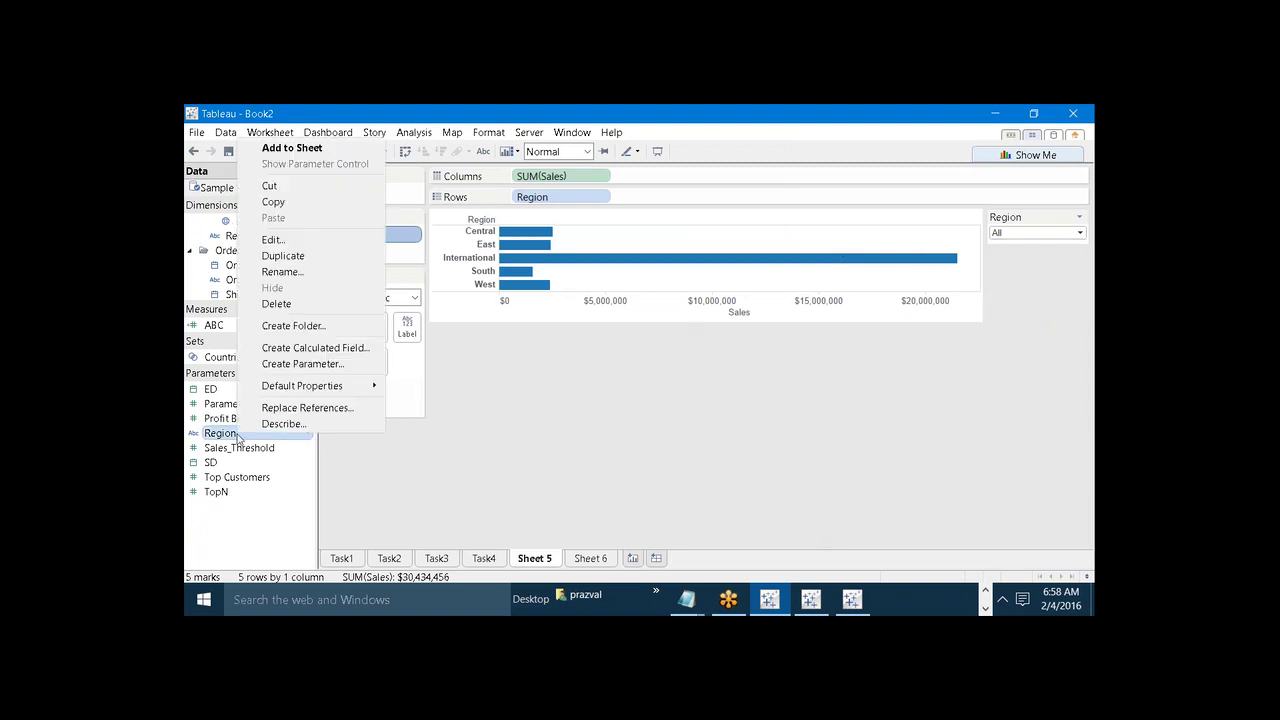
click(272, 240)
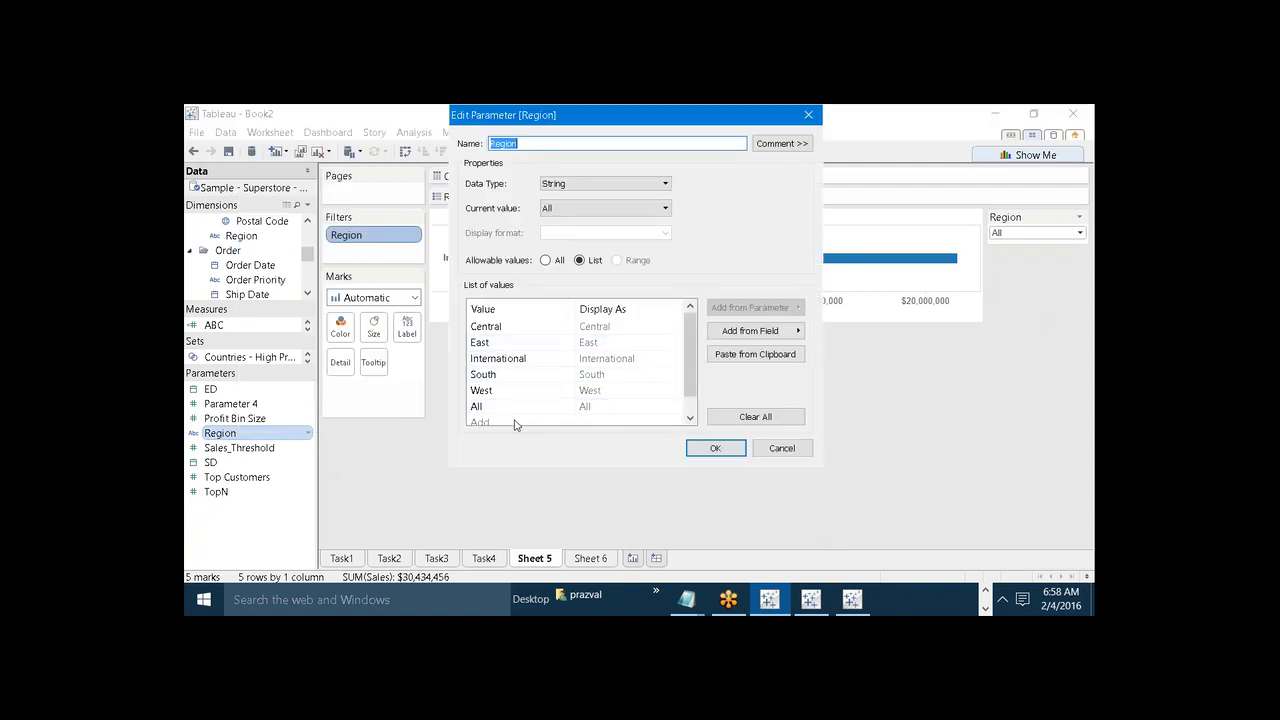
click(516, 422)
text(None)
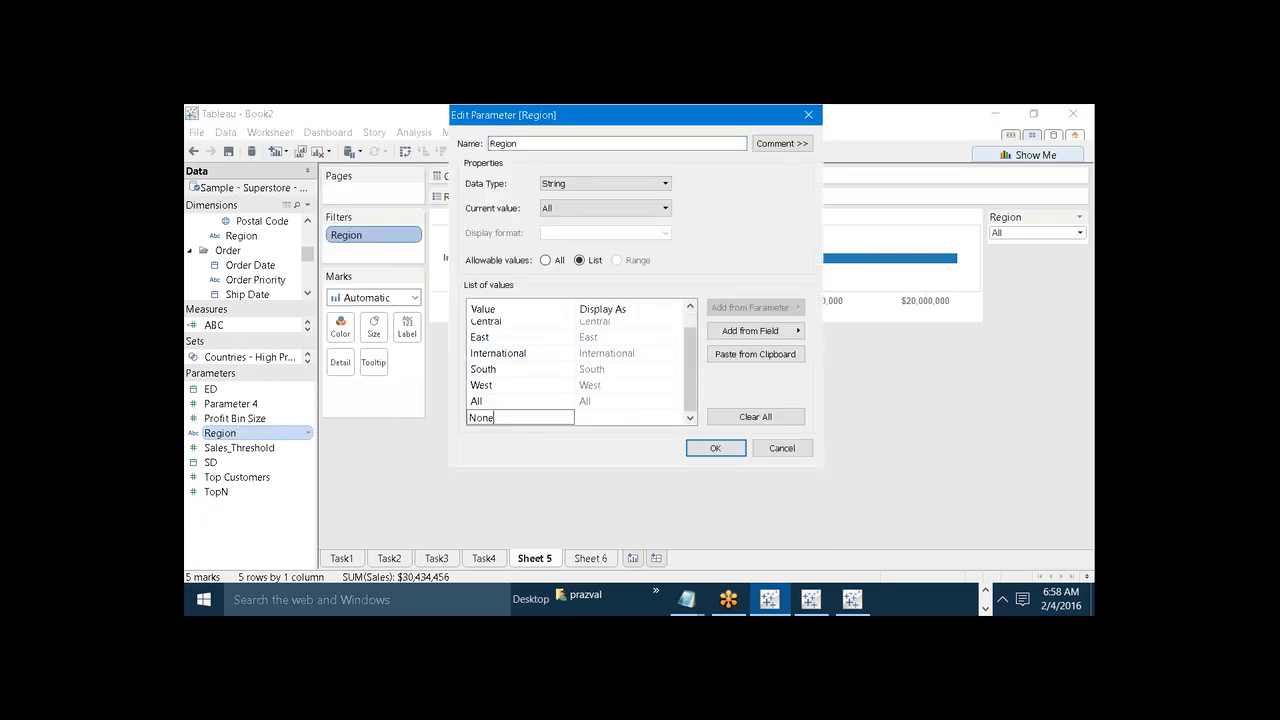
click(706, 449)
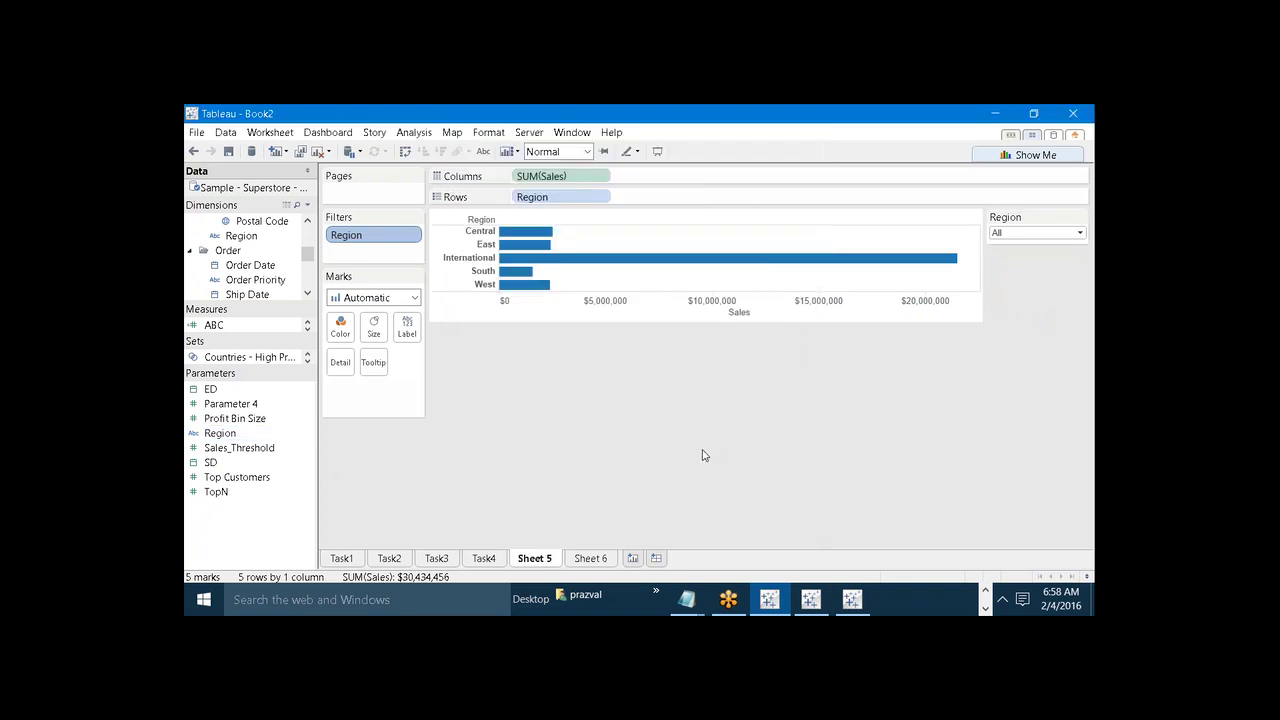
Step: Test the Region parameter on Sheet 5 with None, All and International, ending on None
click(1078, 233)
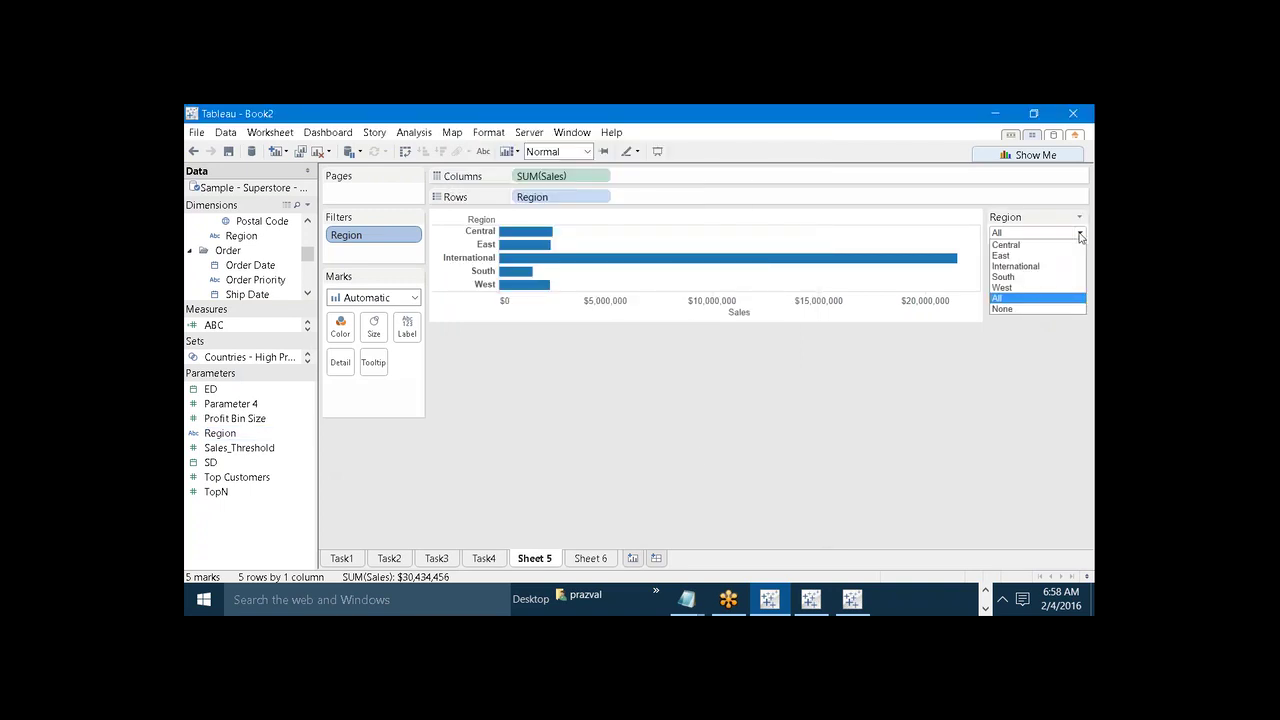
click(1048, 308)
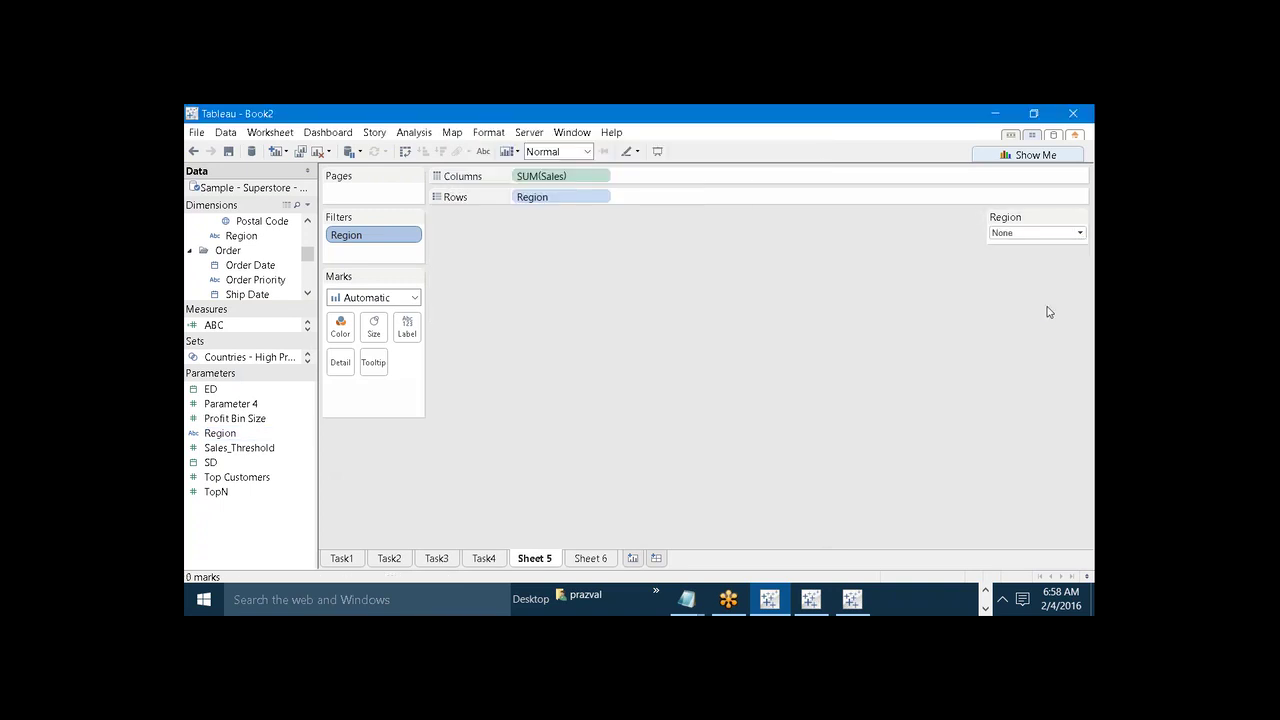
click(1080, 233)
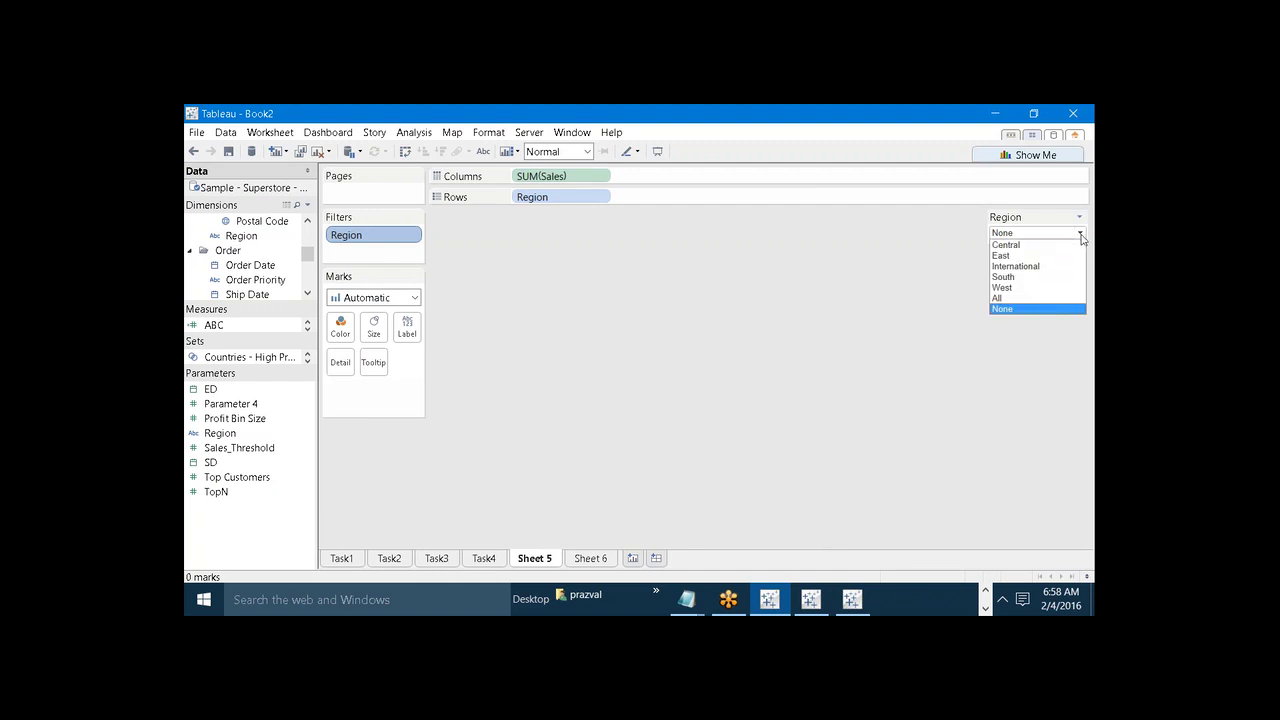
click(1063, 309)
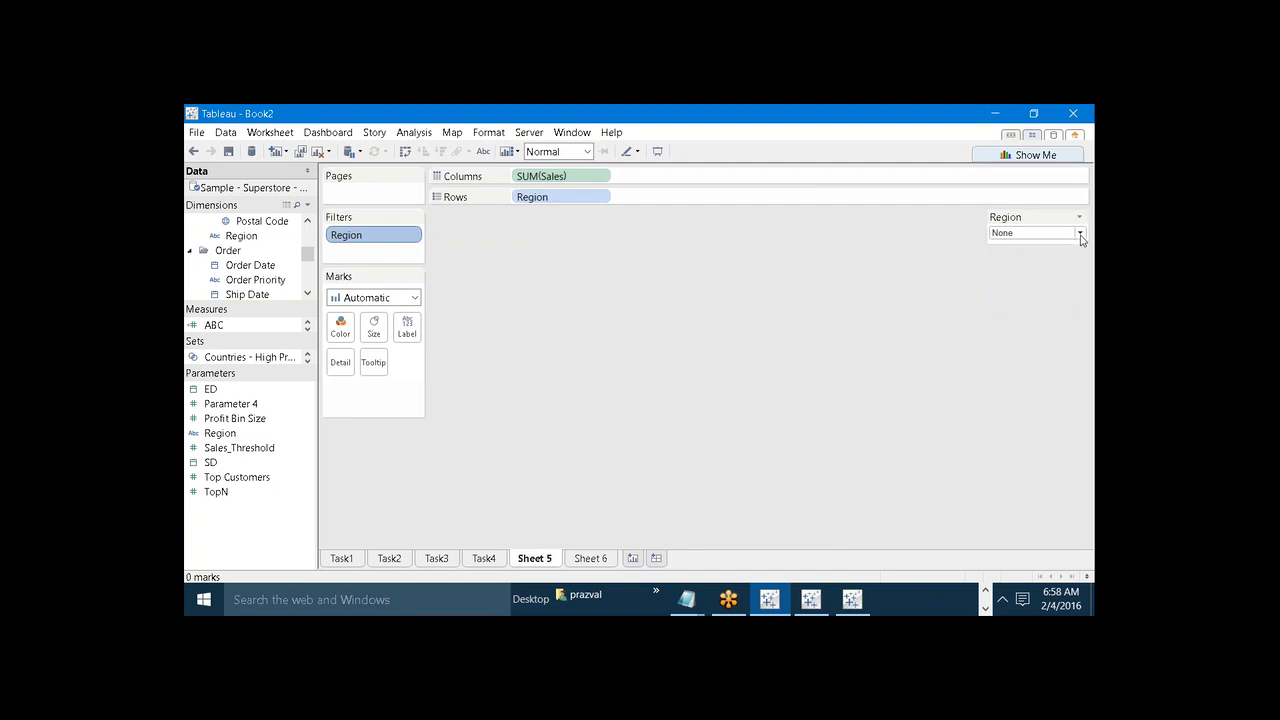
click(1080, 233)
click(1065, 298)
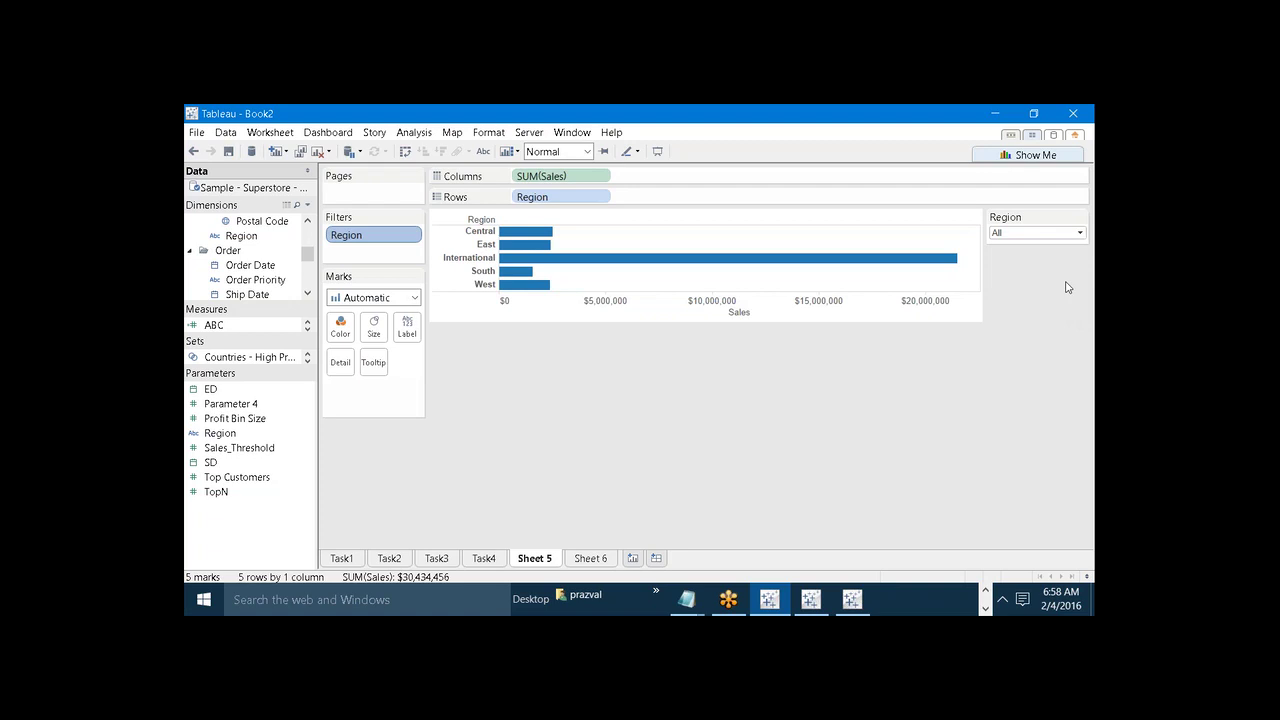
click(1080, 233)
click(1072, 267)
click(1080, 233)
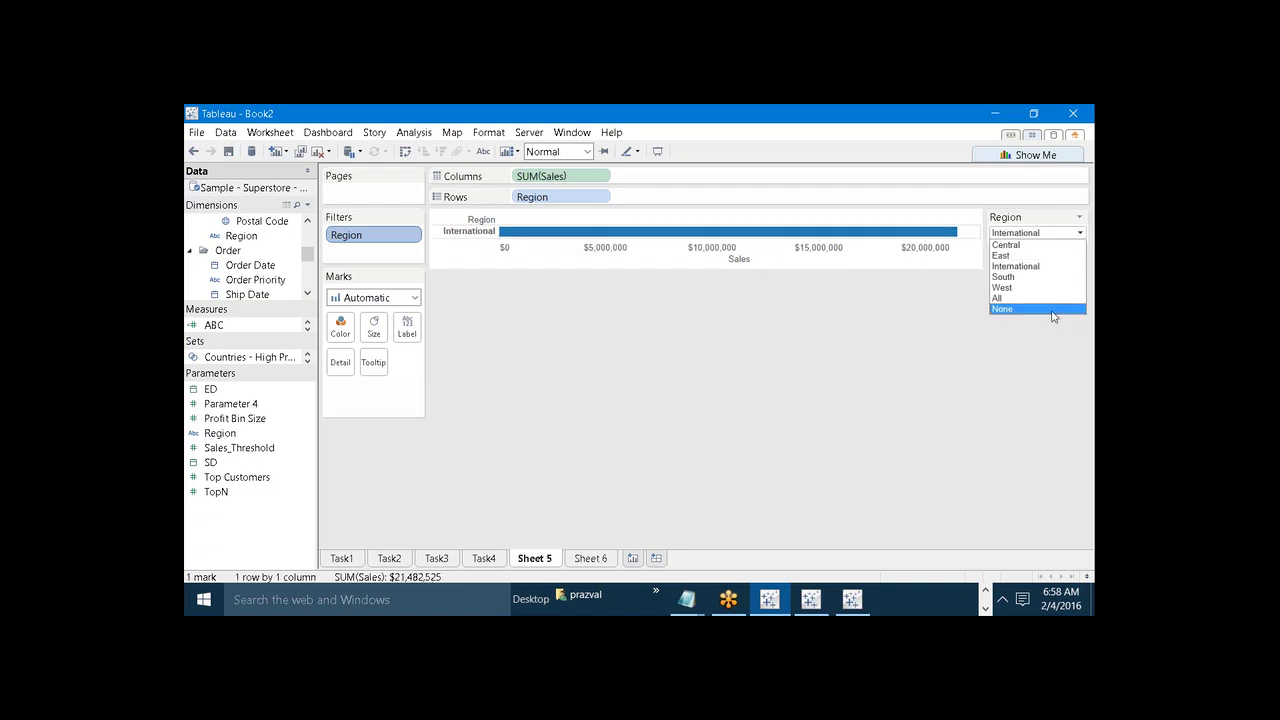
click(1057, 310)
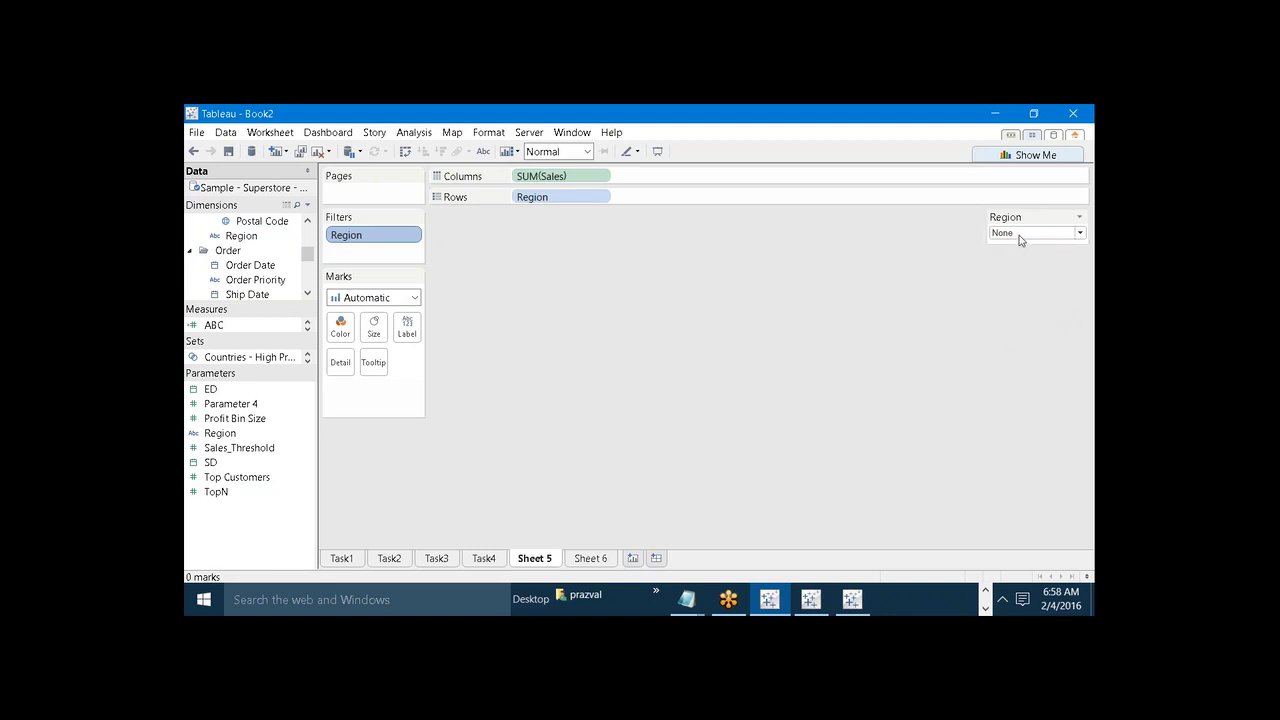
Step: Rename the Sheet 5 worksheet as Task5
right_click(541, 560)
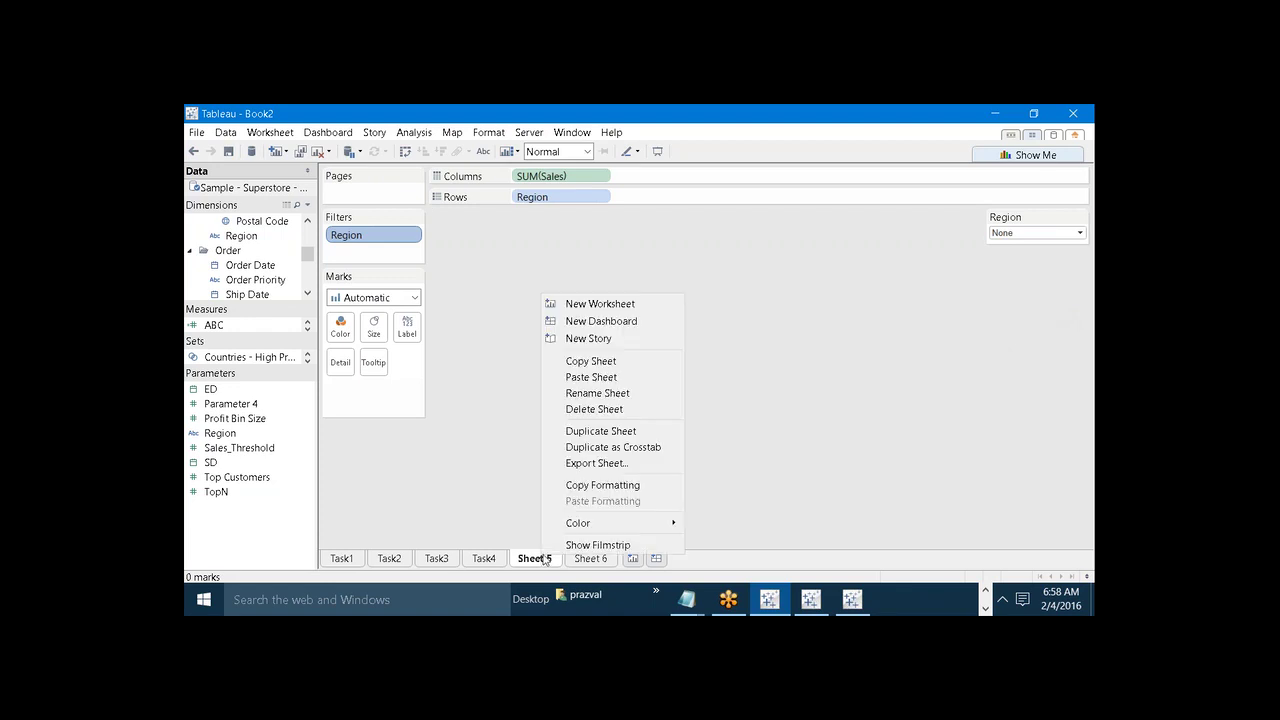
click(590, 392)
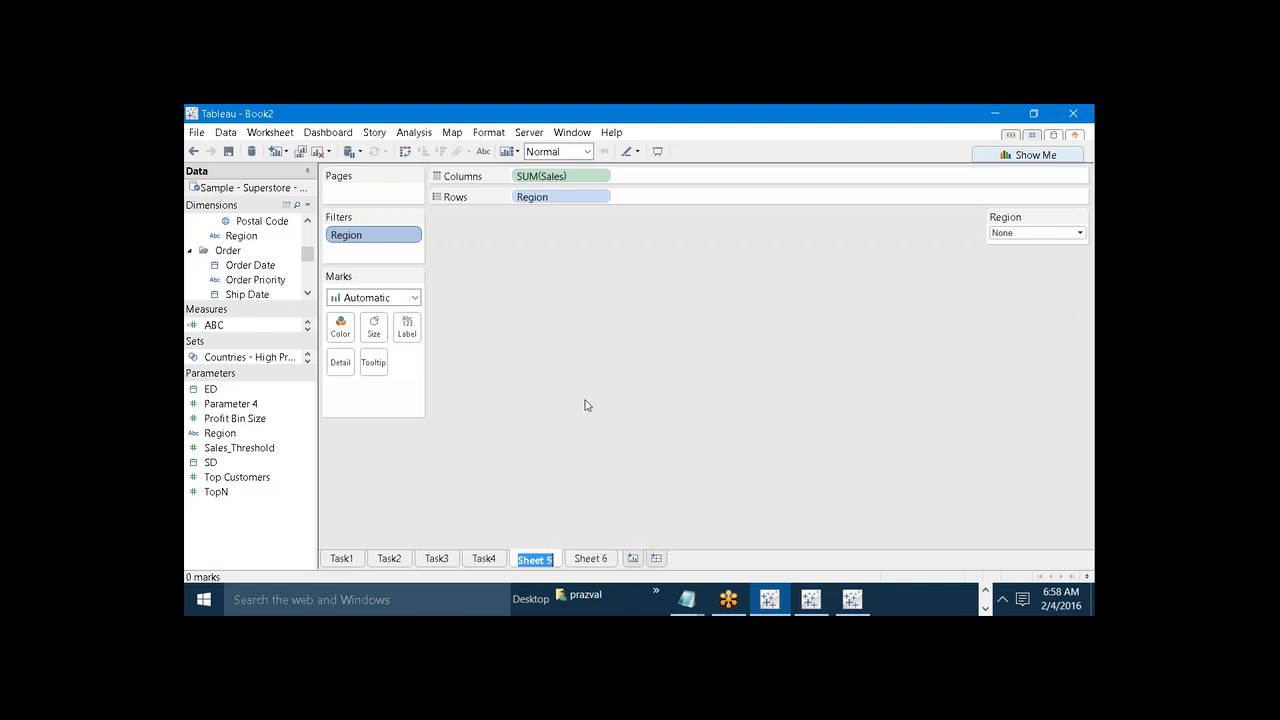
text(T)
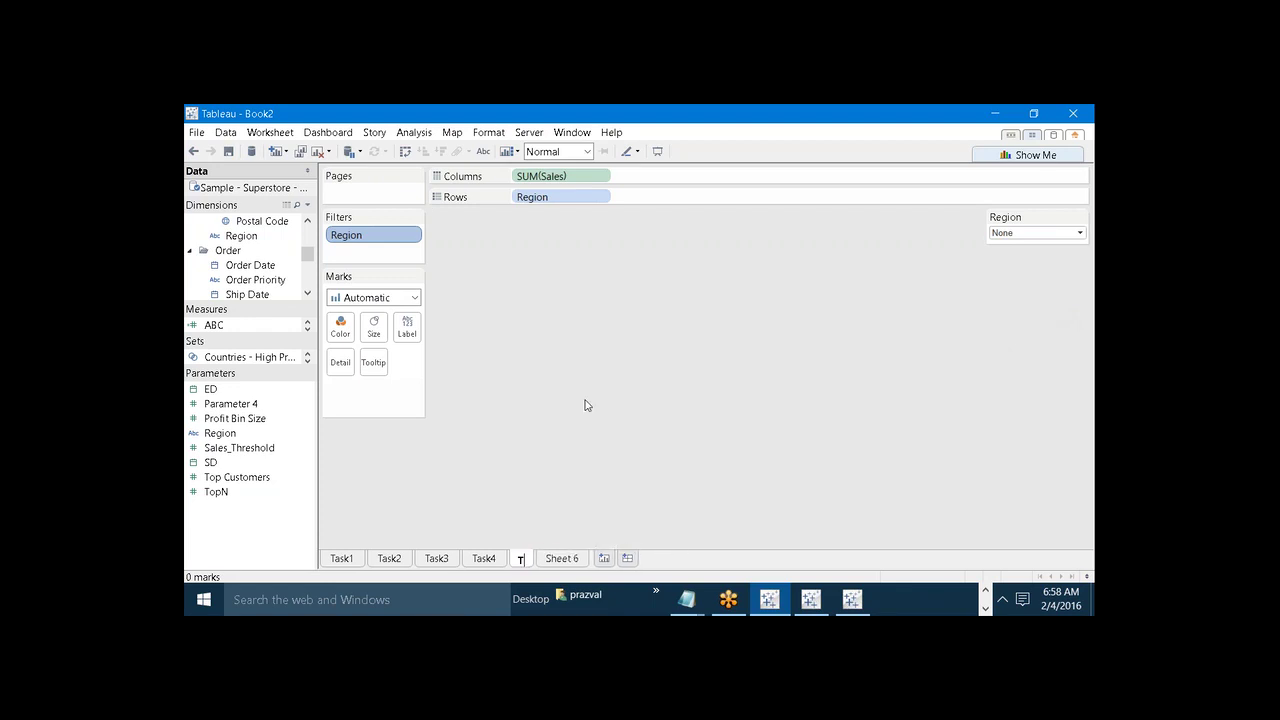
text(ask5)
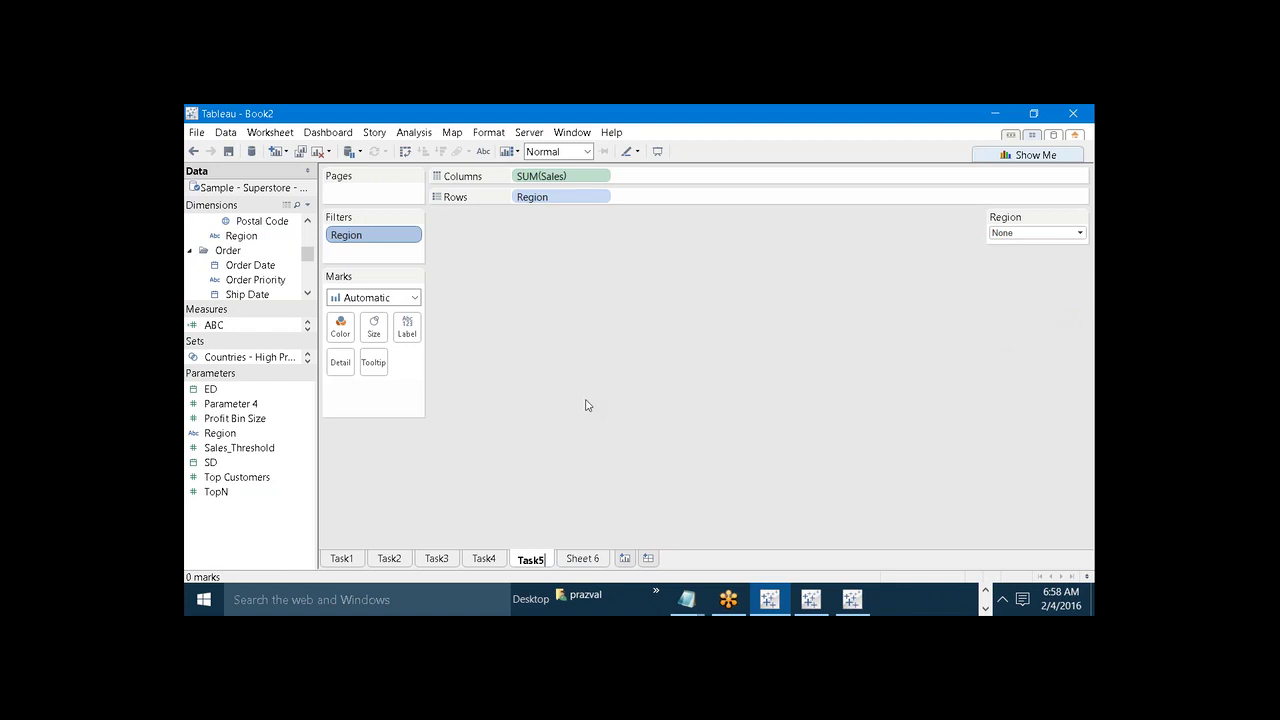
click(652, 510)
Step: Clear all regions in Sheet 6's Region quick filter and include Central, East, International, South and West again one by one
click(595, 558)
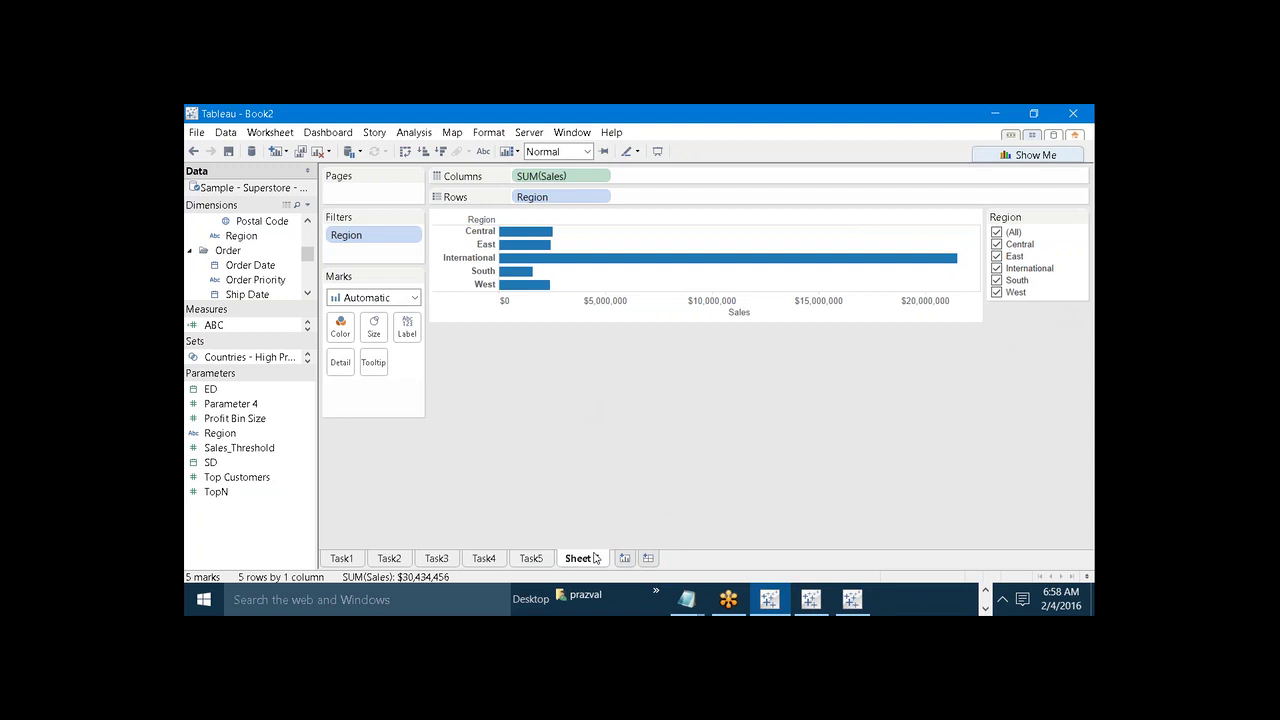
click(1002, 235)
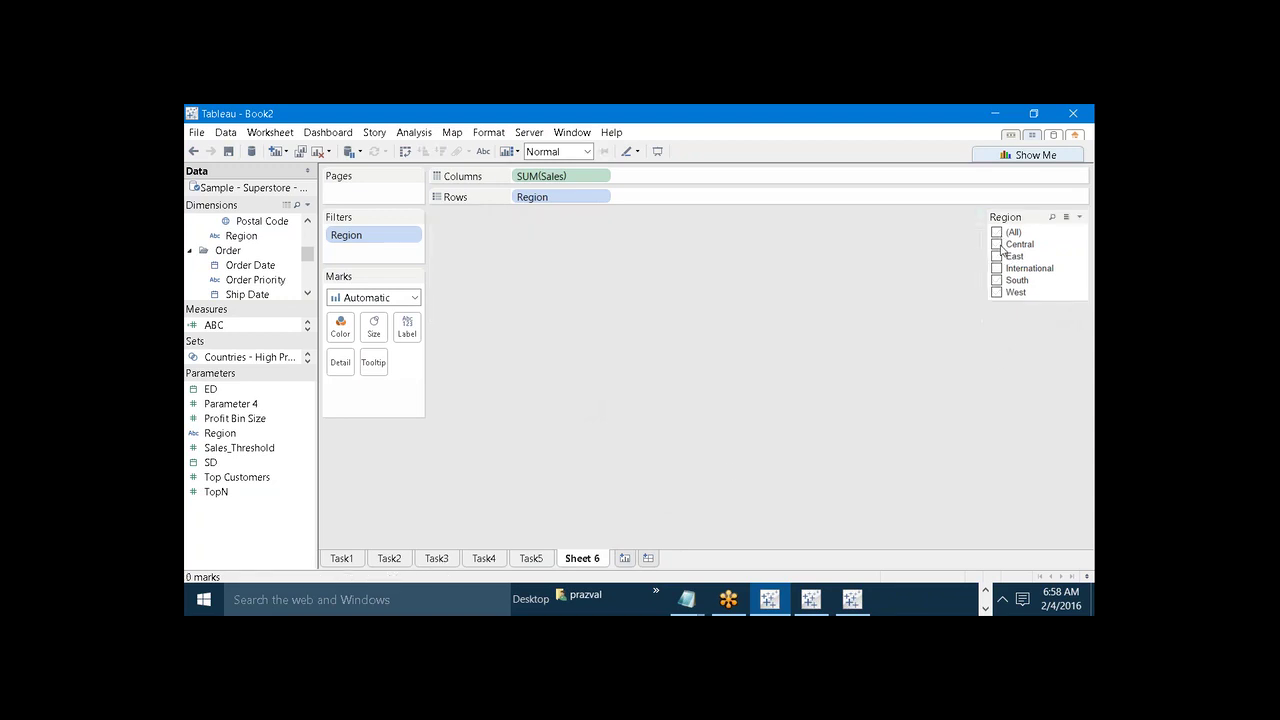
click(997, 245)
click(997, 257)
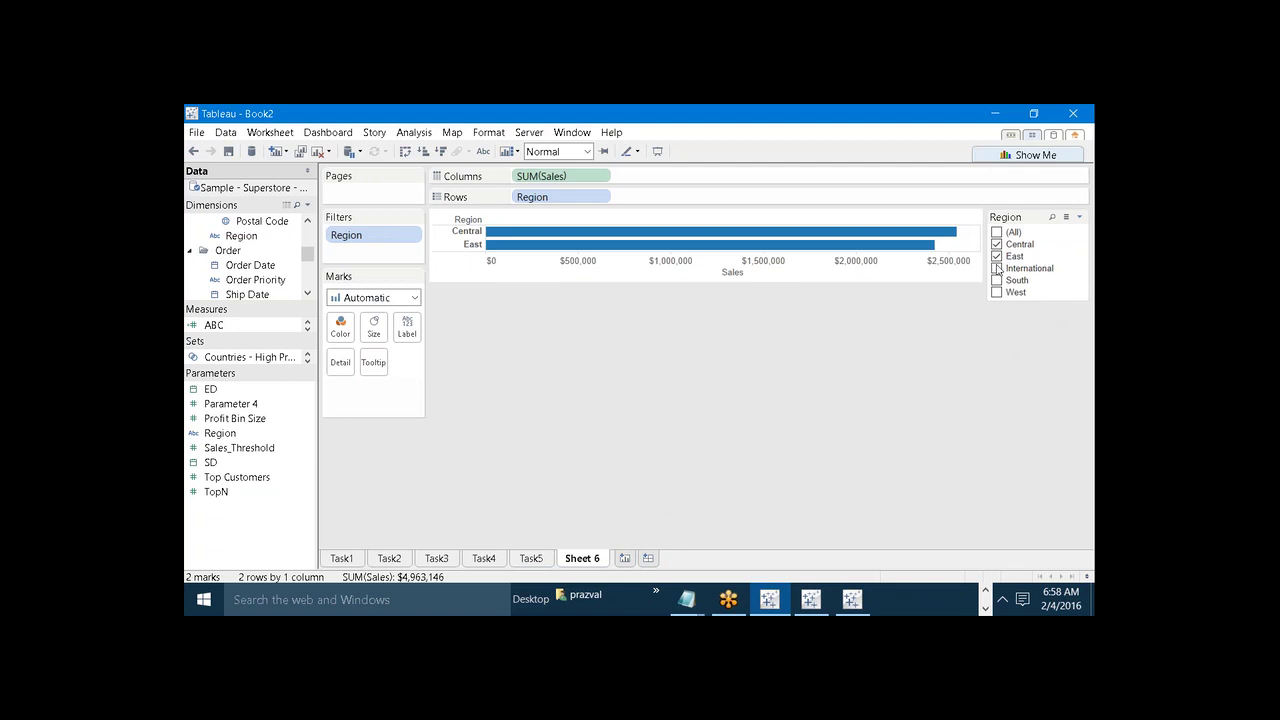
click(997, 268)
click(997, 281)
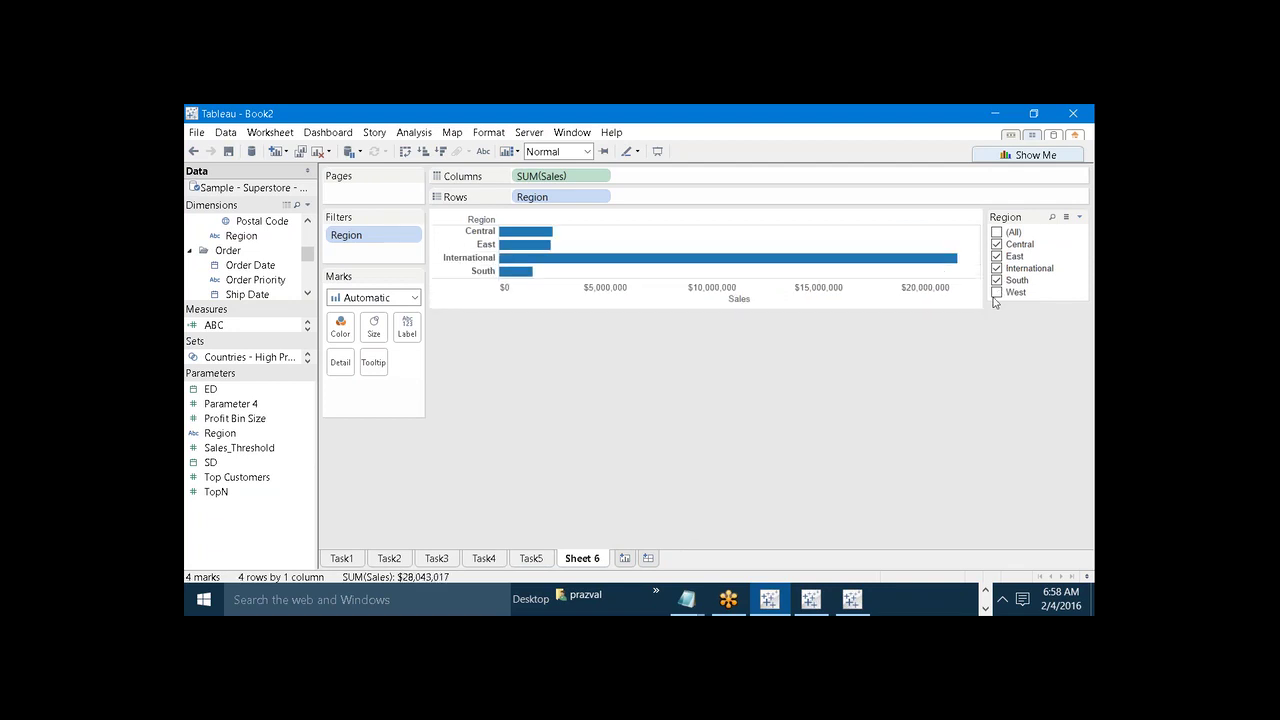
click(996, 293)
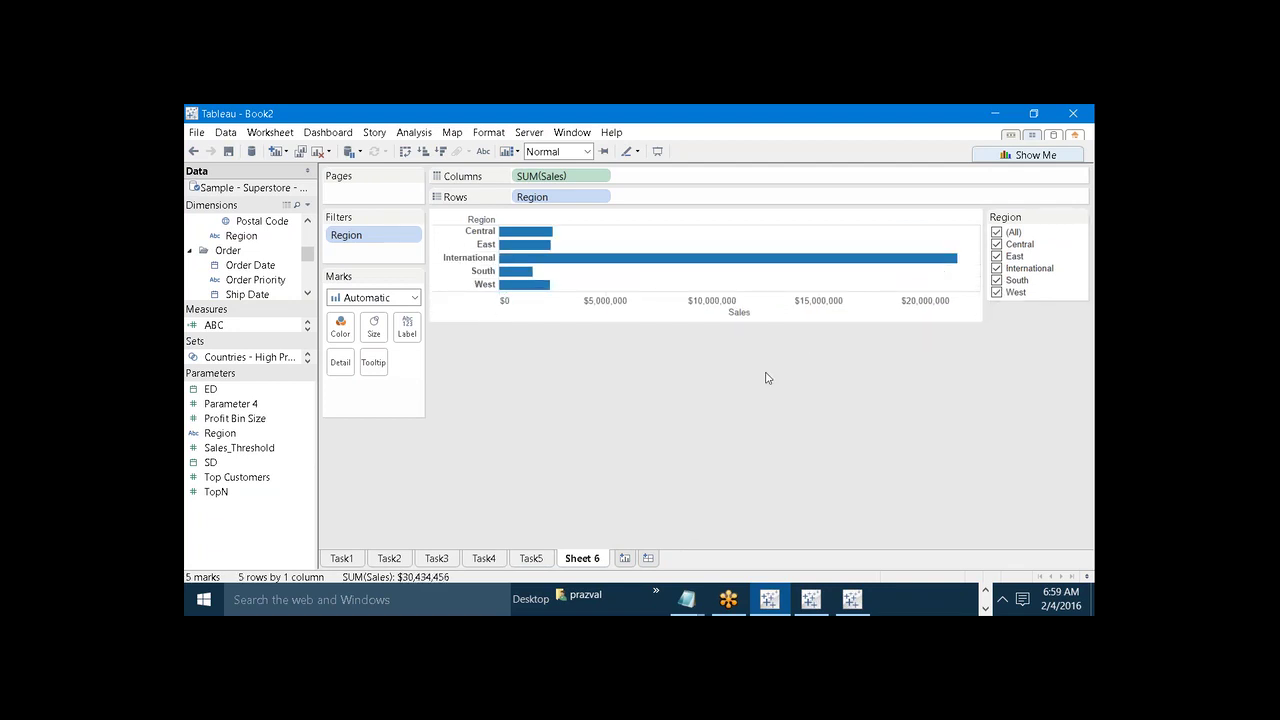
Step: Test the Region parameter on the Task5 worksheet with International, West and All
click(531, 558)
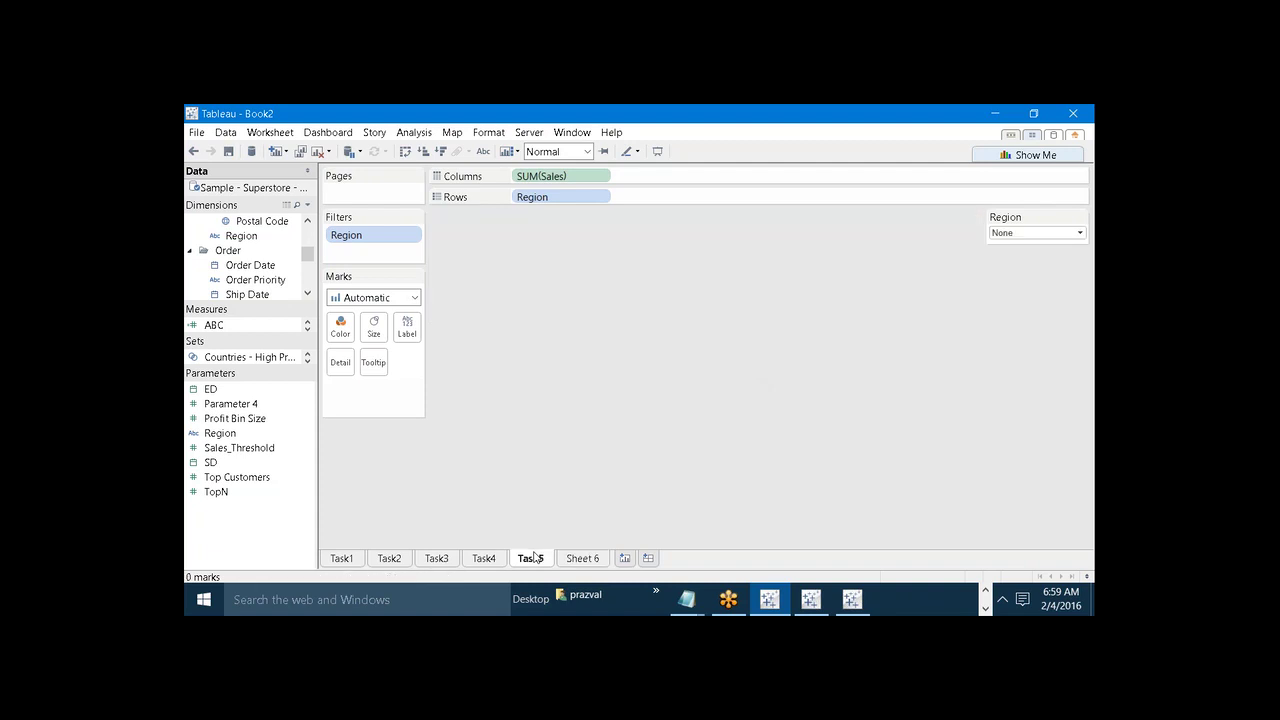
click(1031, 233)
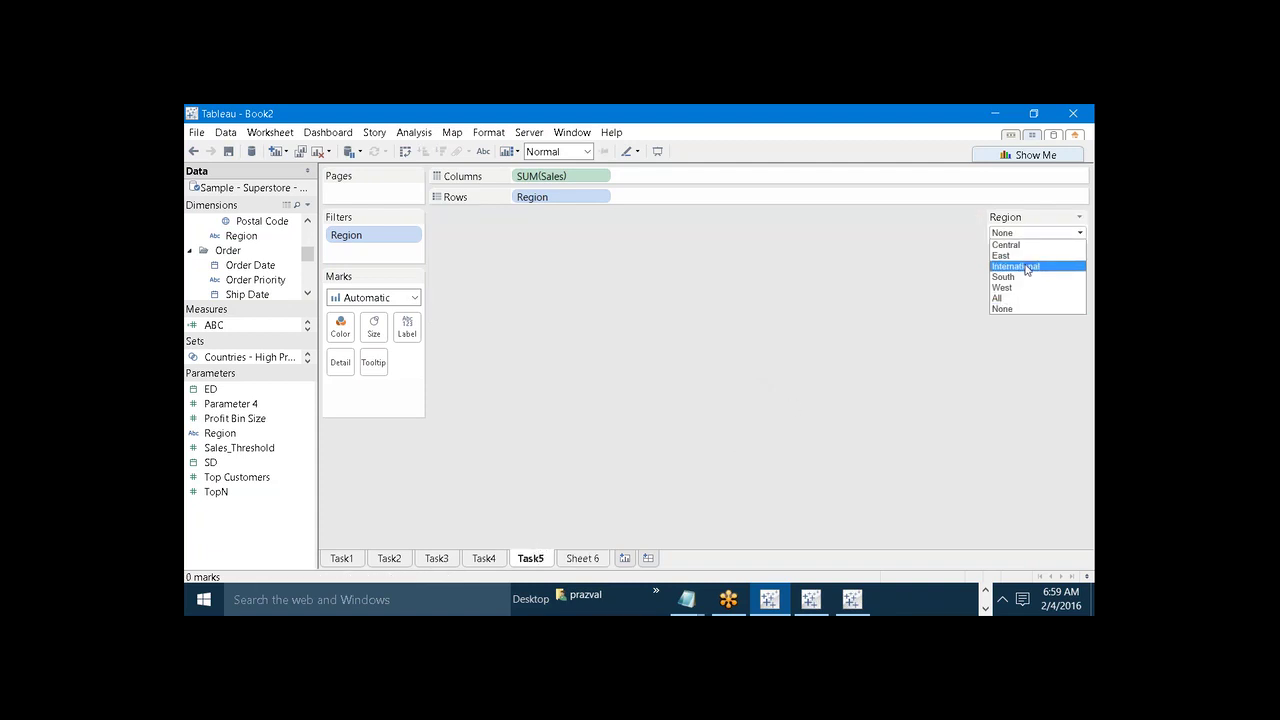
click(1027, 267)
click(1037, 234)
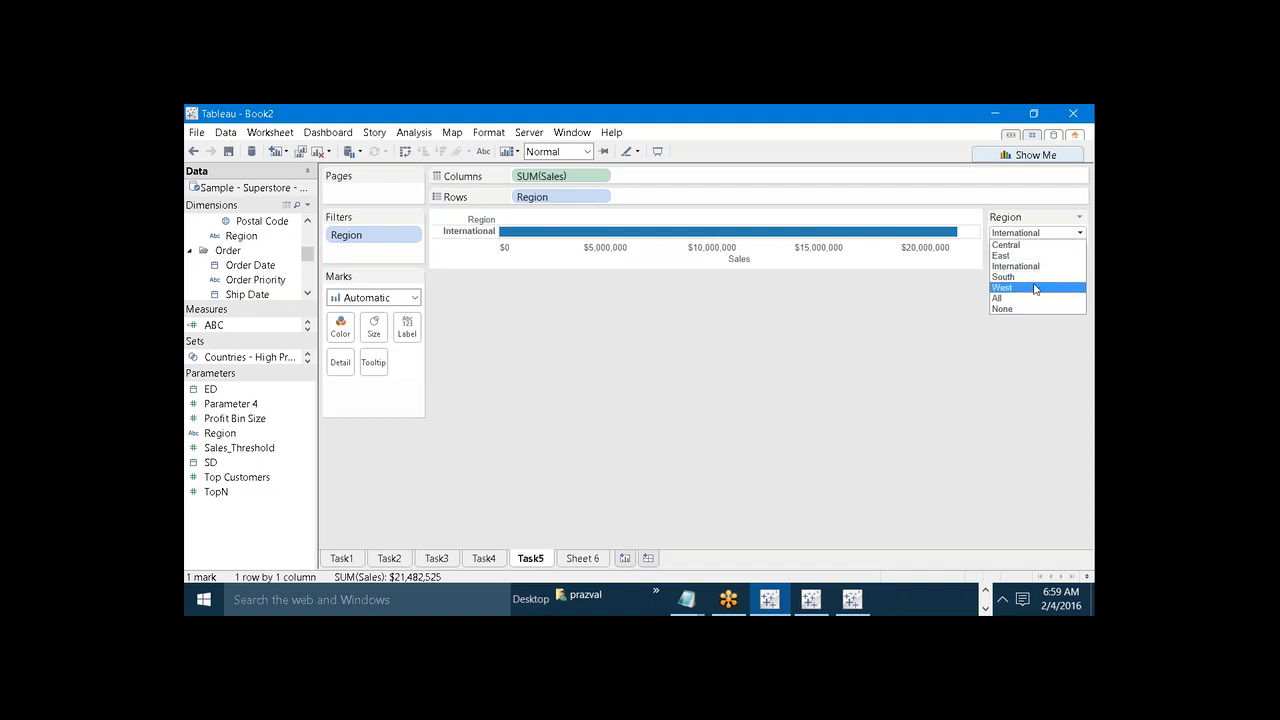
click(1035, 288)
click(1048, 238)
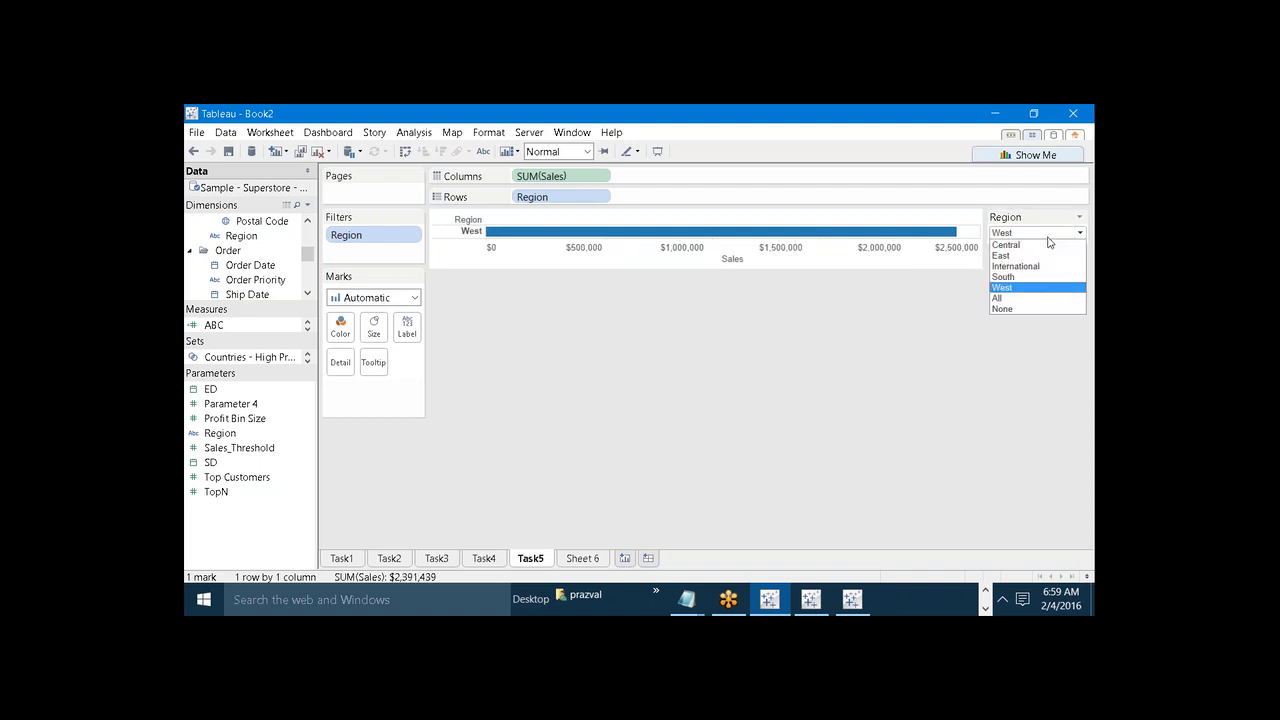
click(1043, 299)
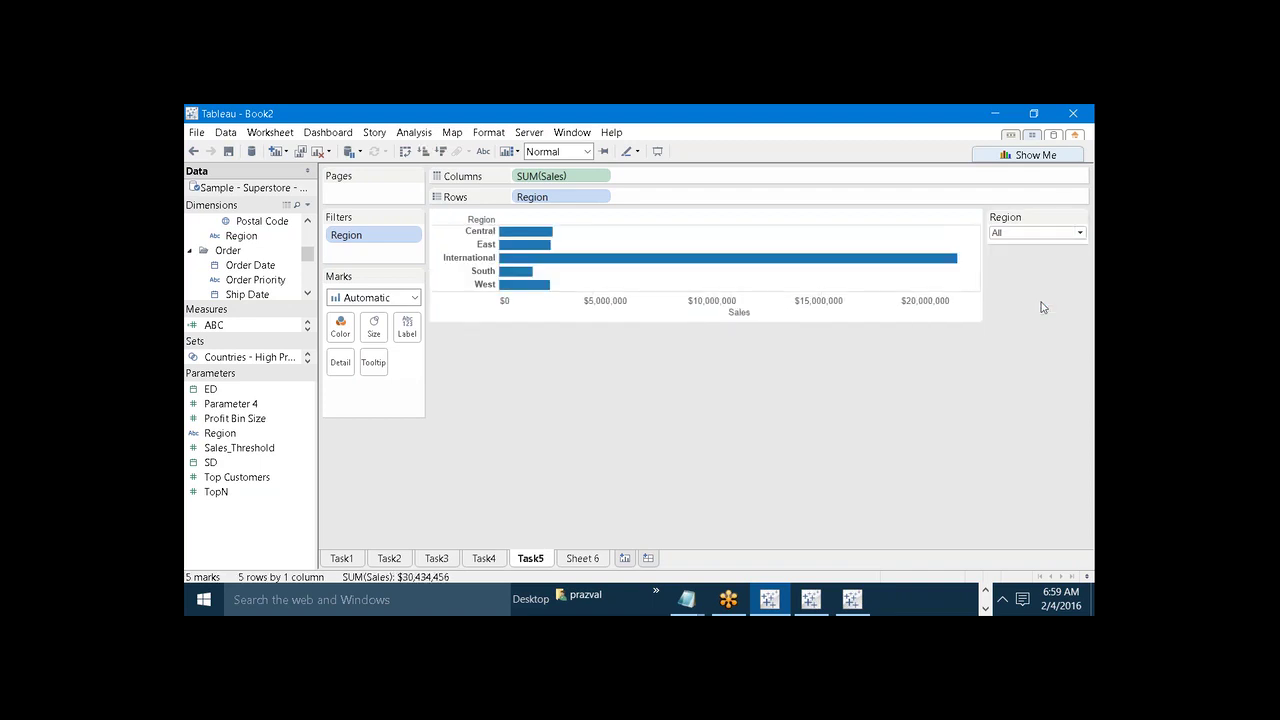
Step: Switch Task5's Region parameter through East, South and West, ending on South
click(1038, 236)
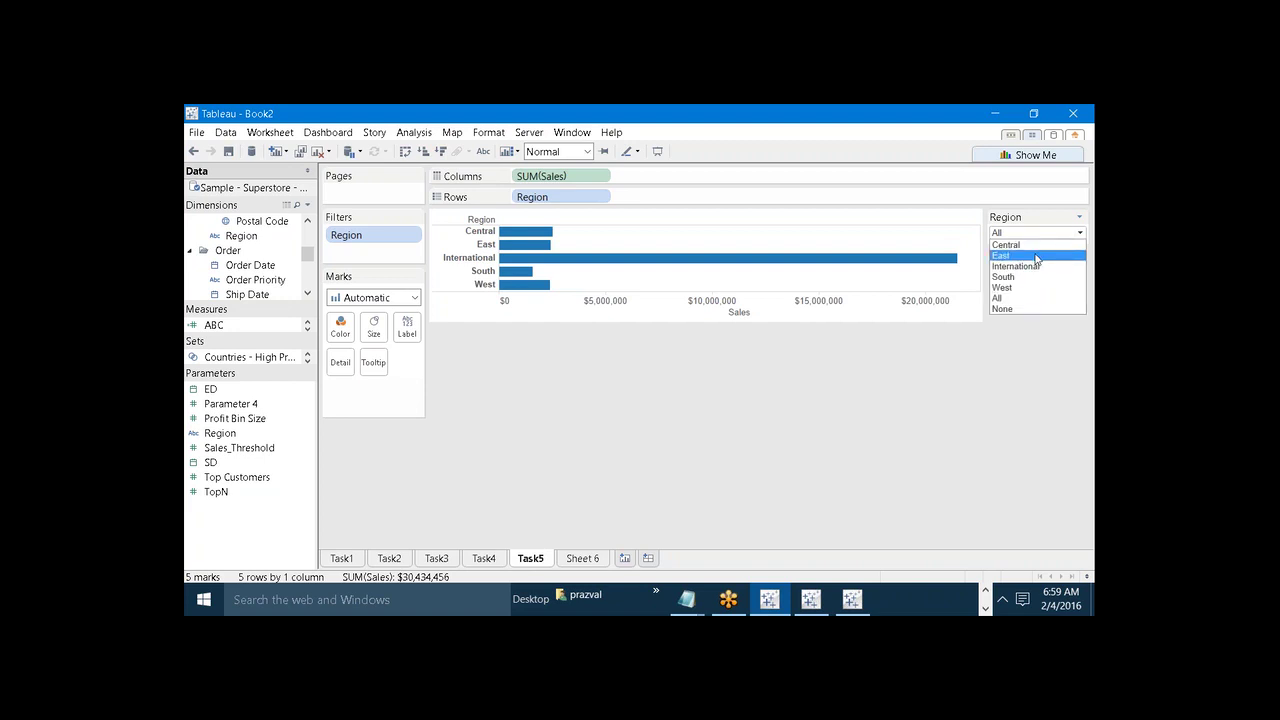
click(1036, 257)
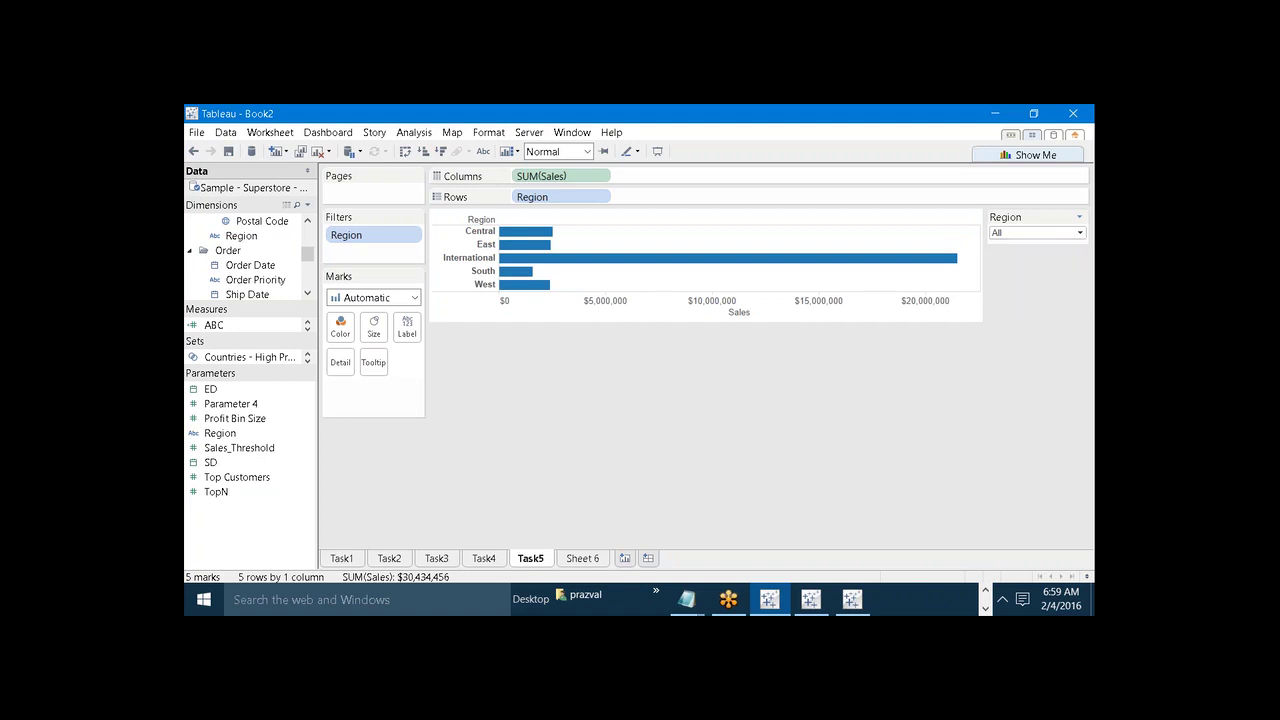
click(1027, 240)
click(1024, 283)
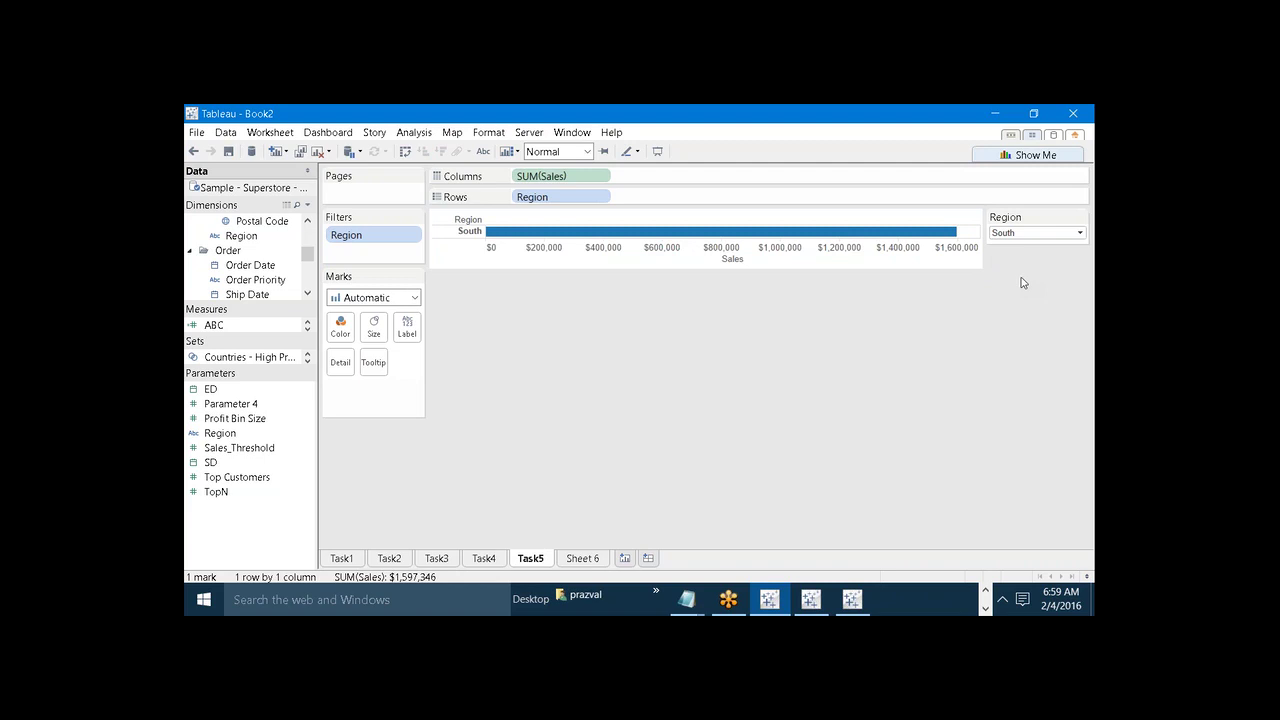
click(1024, 238)
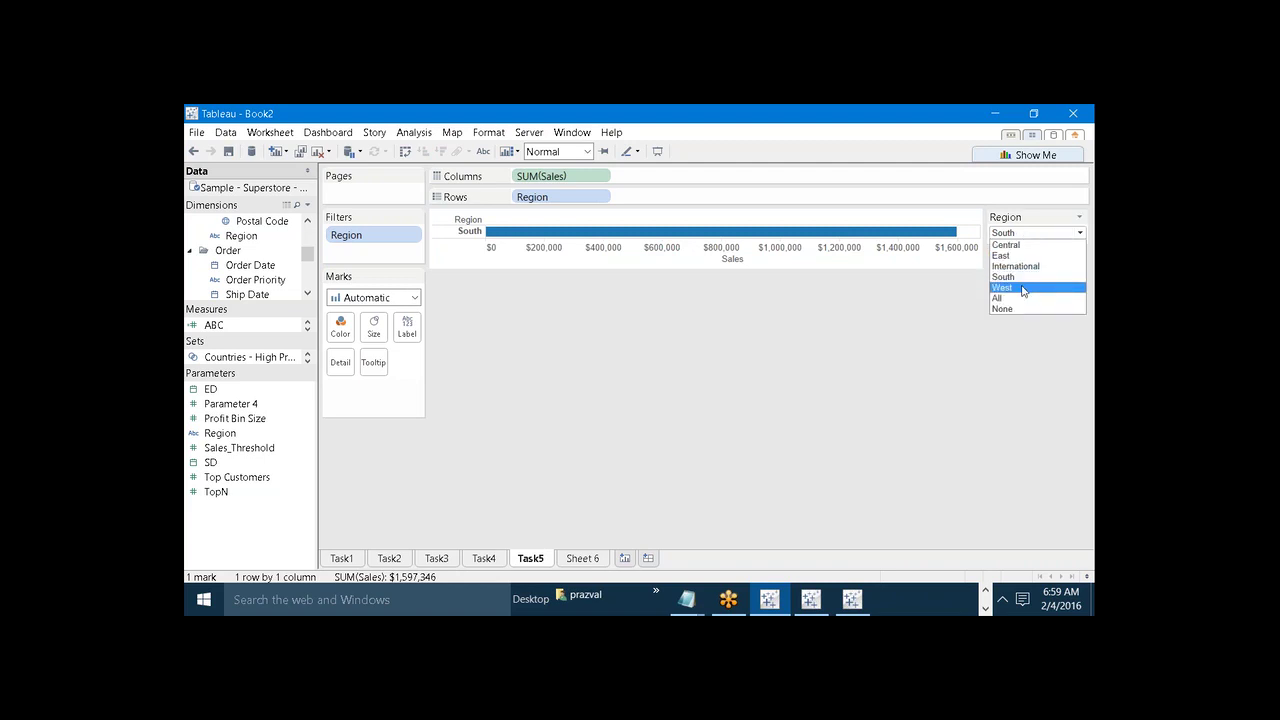
click(1020, 292)
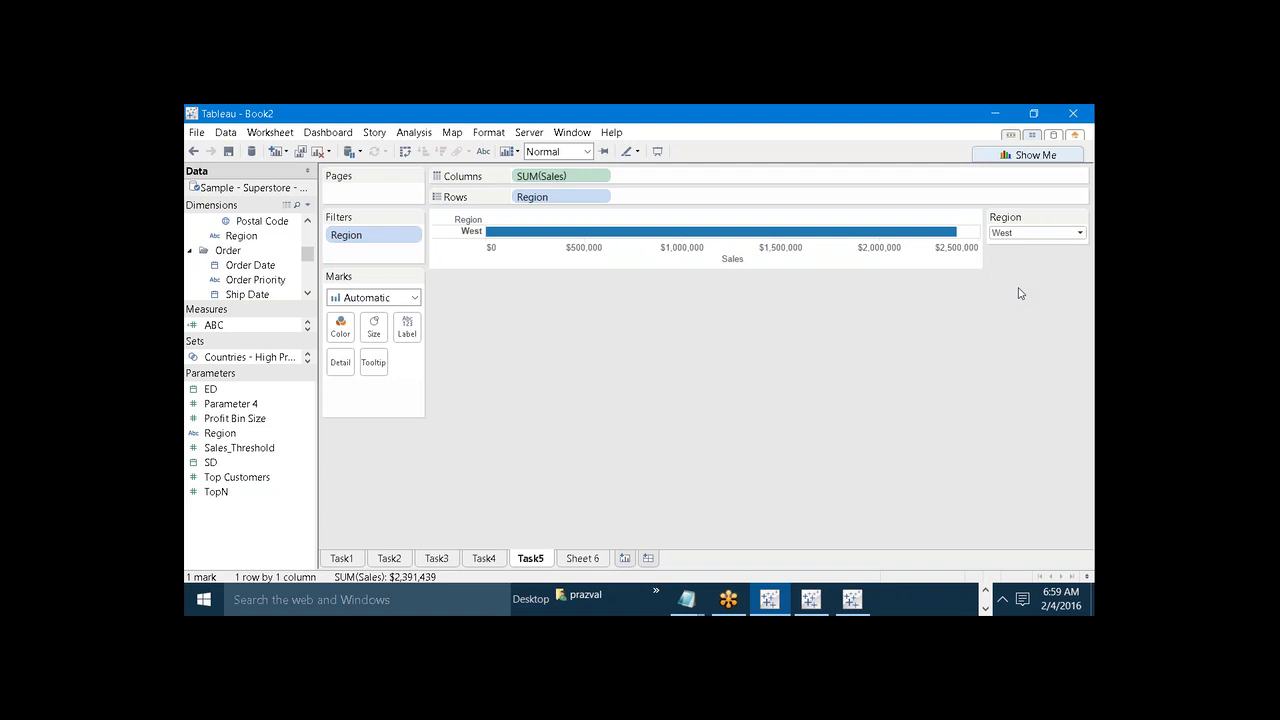
click(1040, 234)
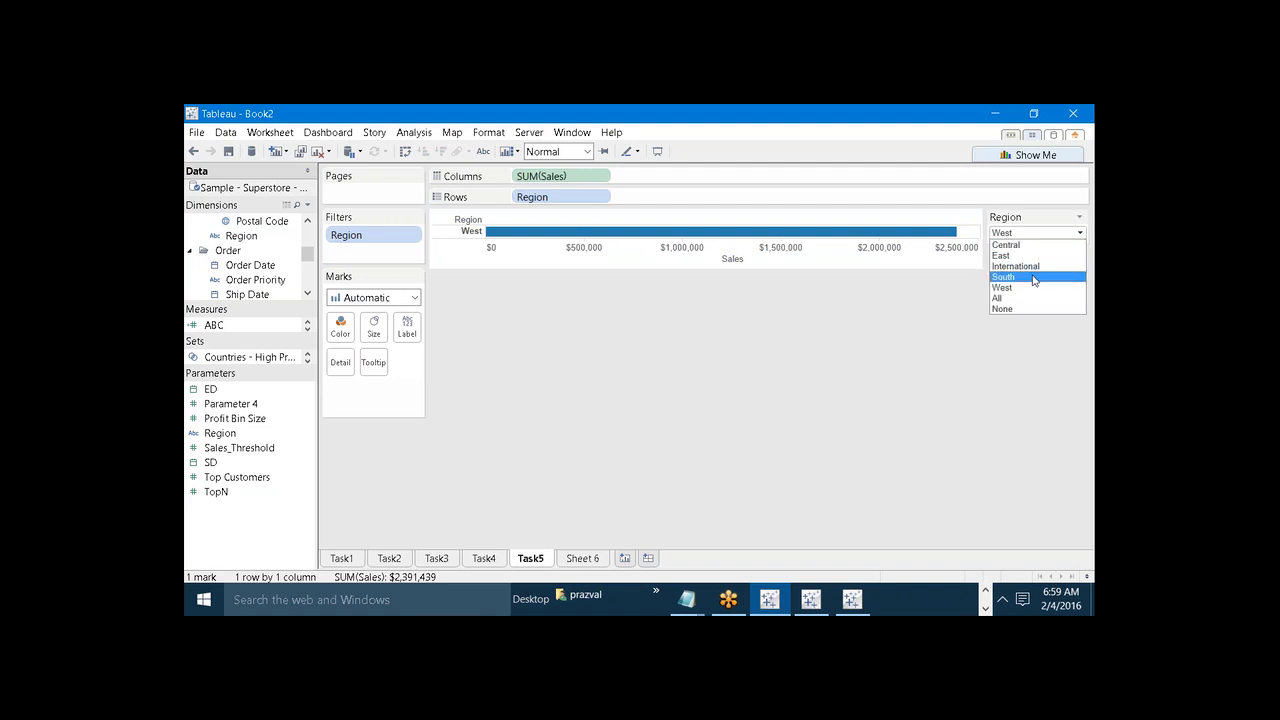
click(1034, 277)
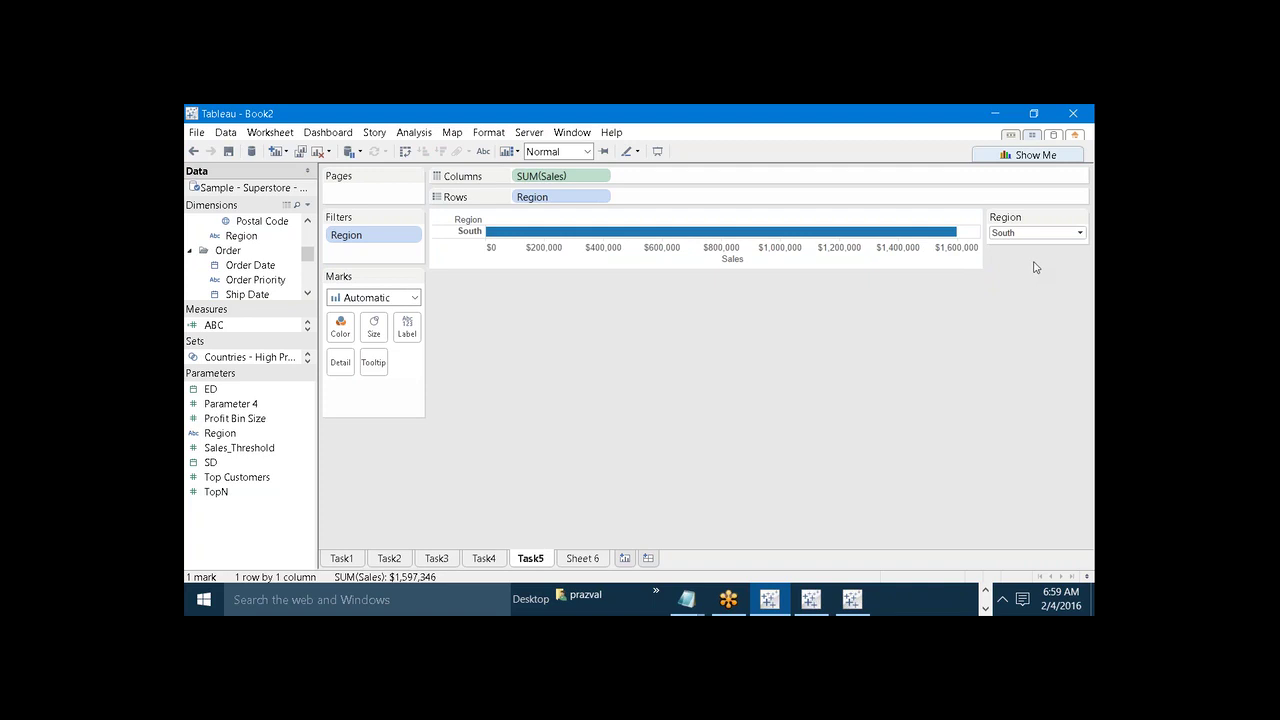
click(1036, 236)
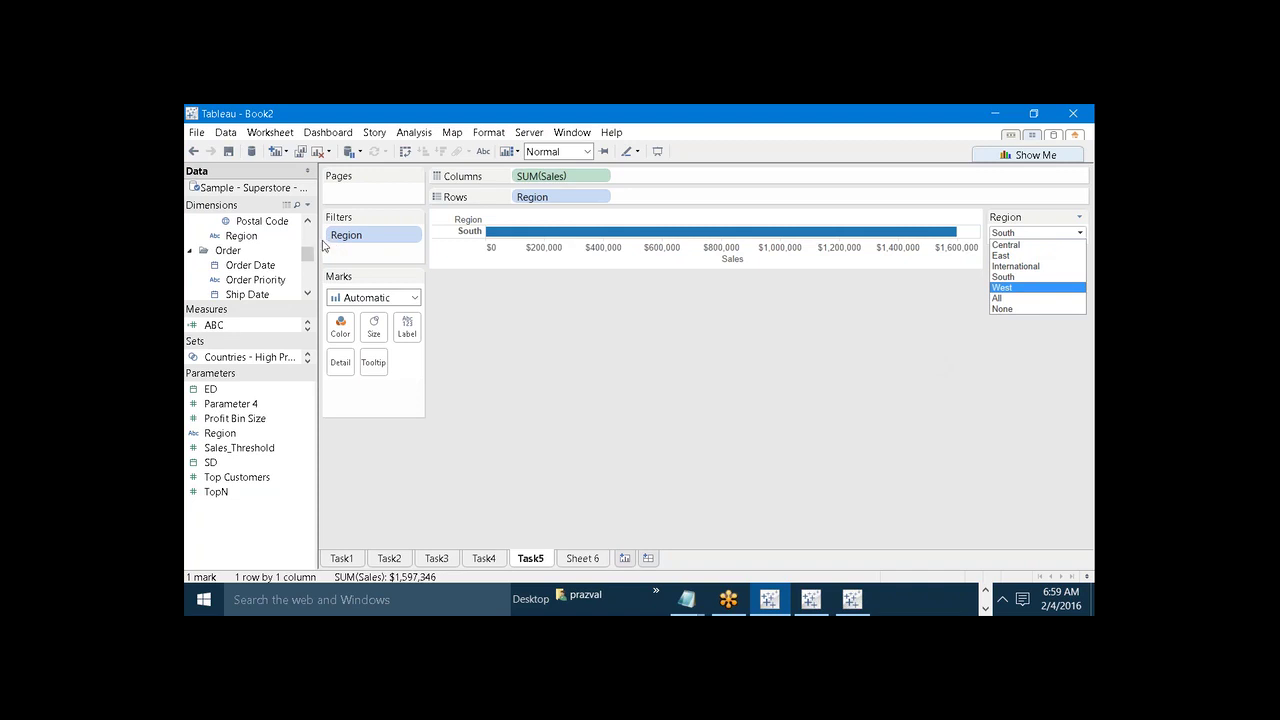
click(353, 381)
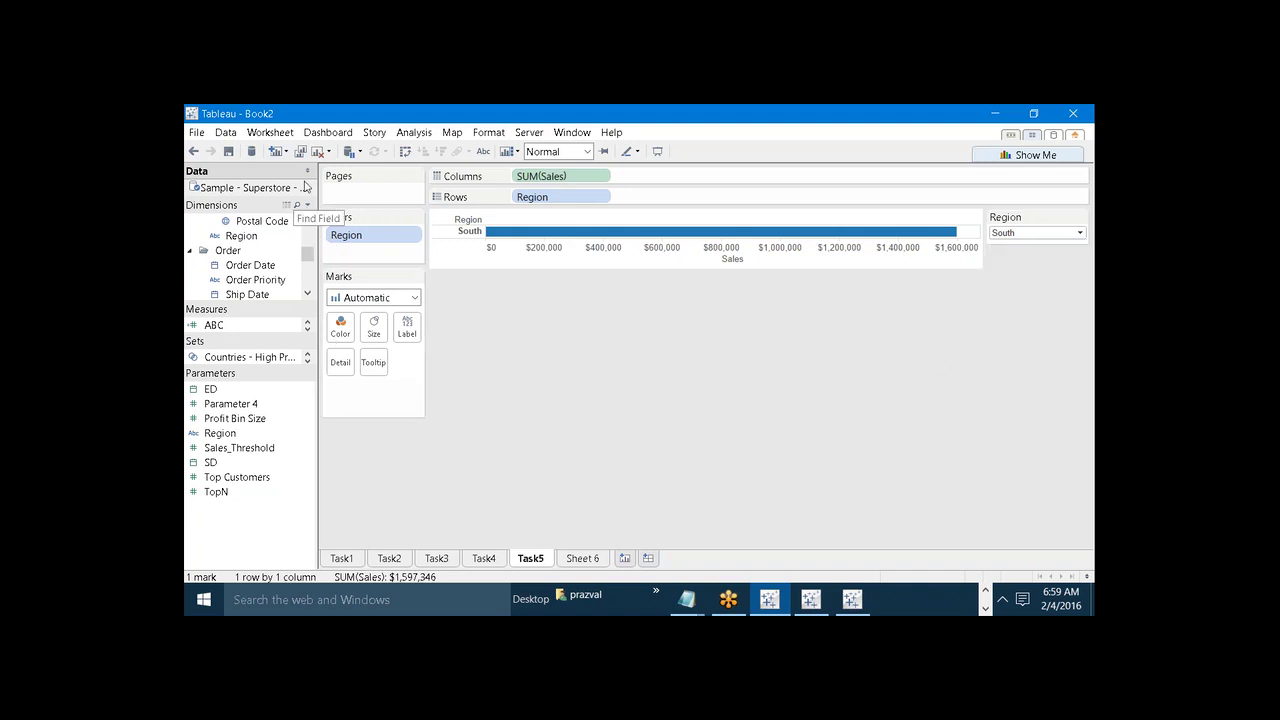
Step: Widen the data pane and clear everything from Sheet 6
drag(320, 243, 371, 243)
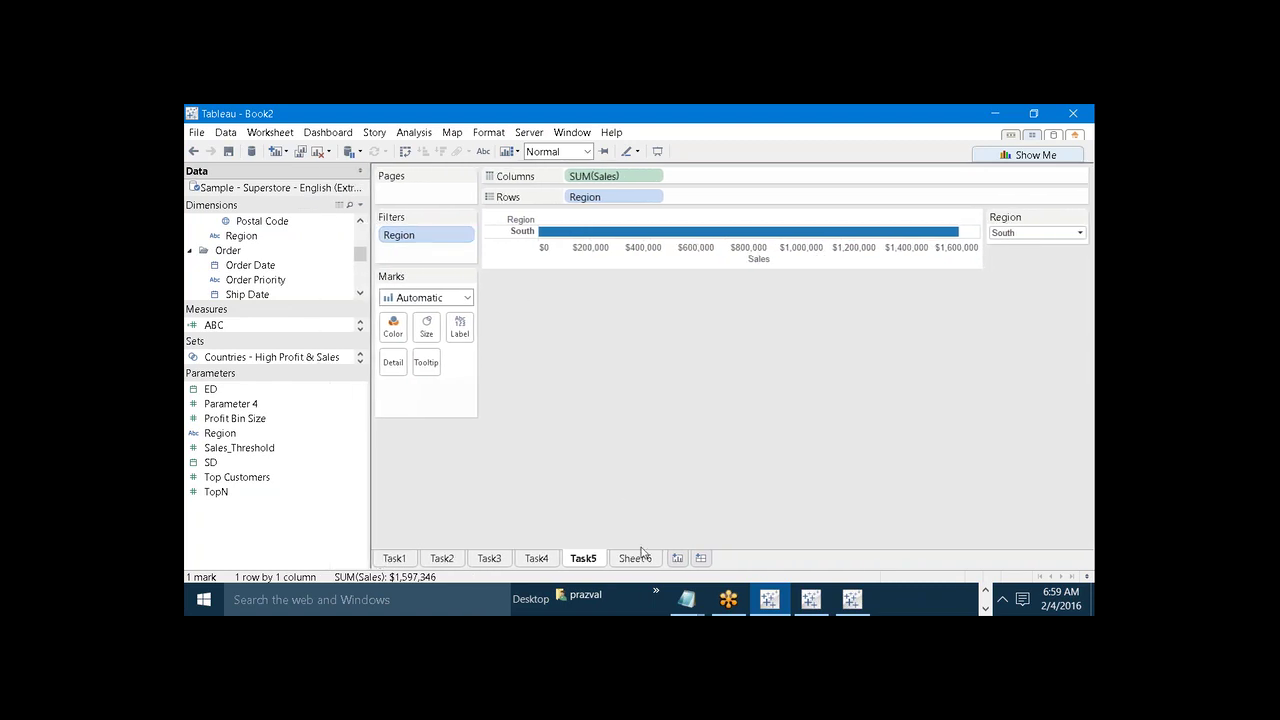
click(637, 557)
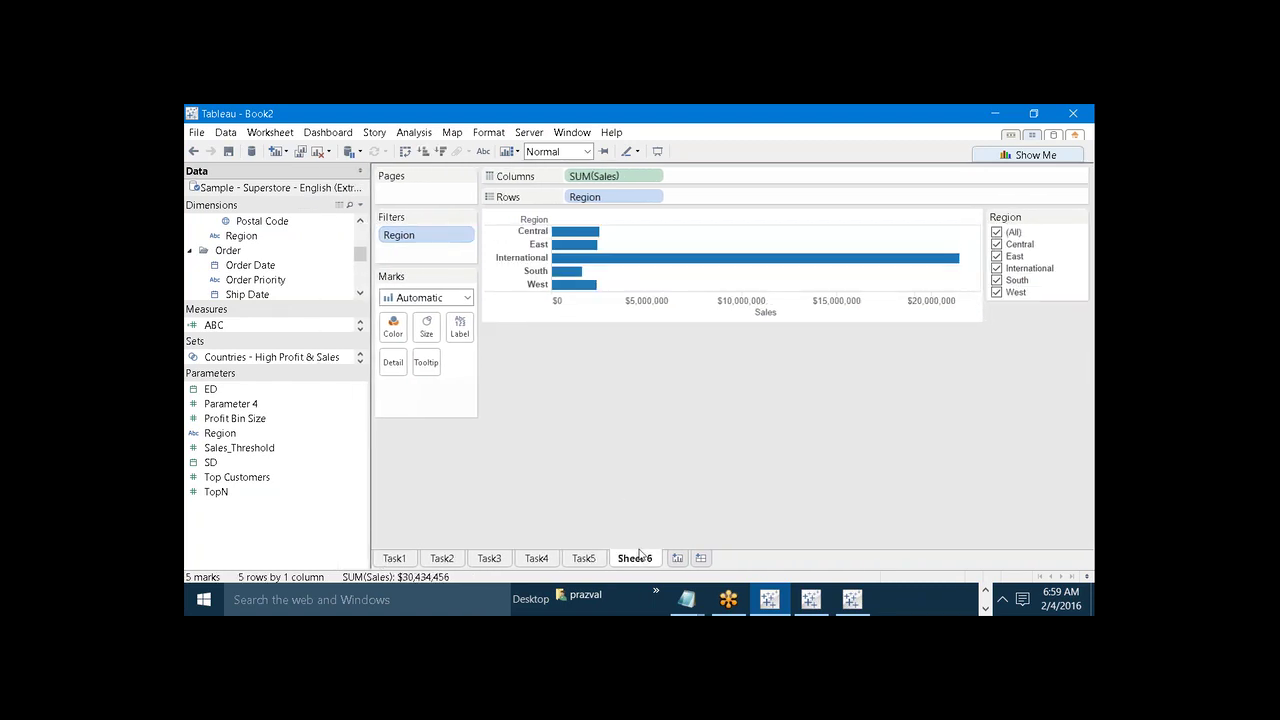
click(317, 152)
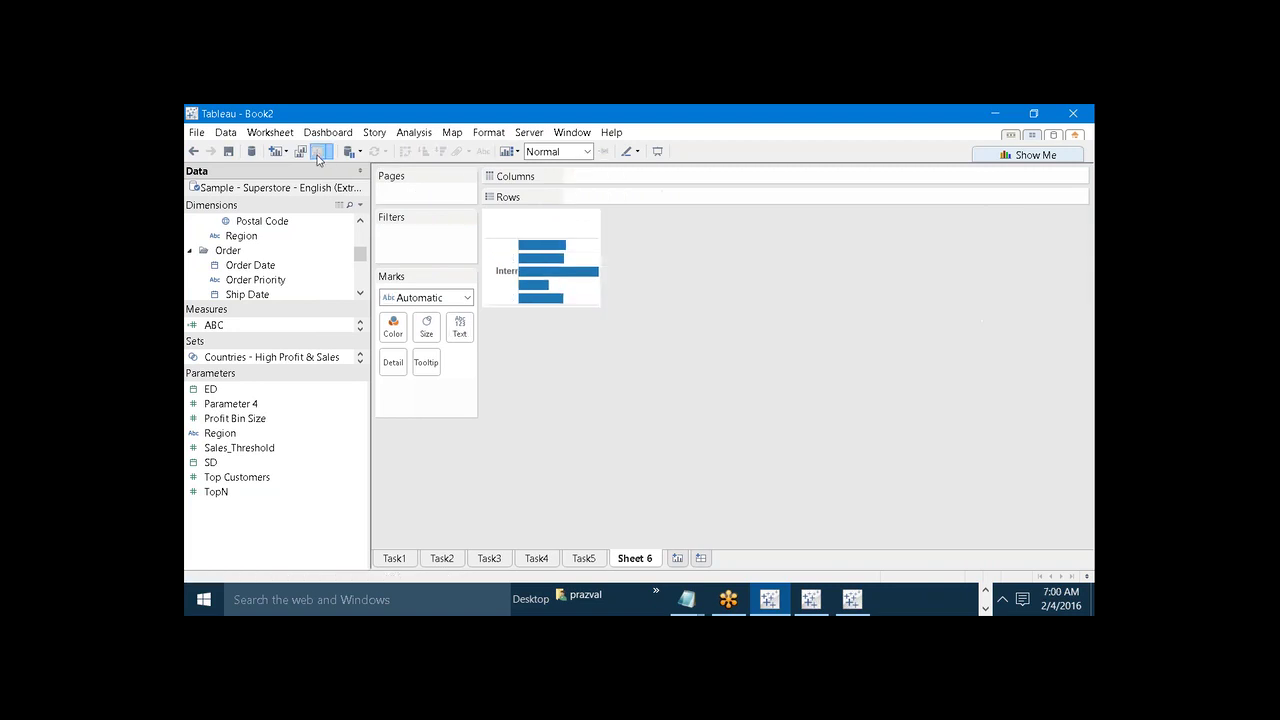
Step: Connect to the Excel workbook Sample - Superstore Subset.xlsx in Documents, My Tableau Repository, Datasources, Archive
click(251, 153)
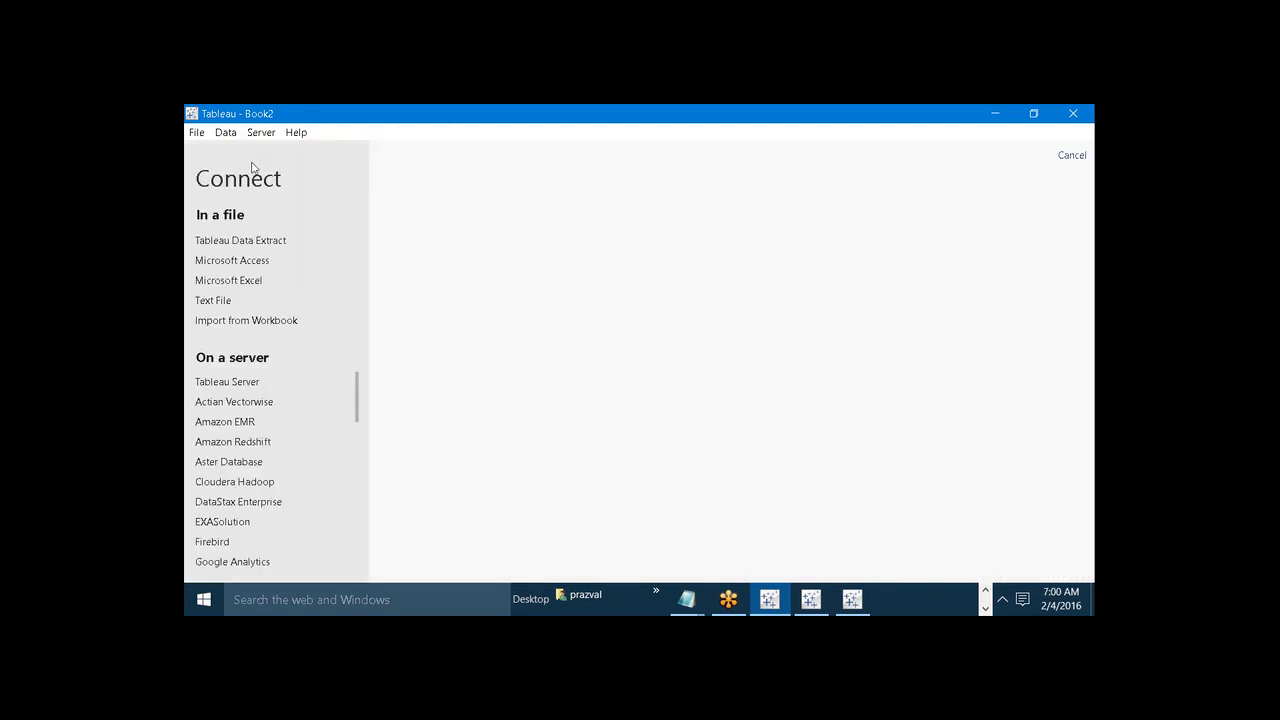
click(258, 281)
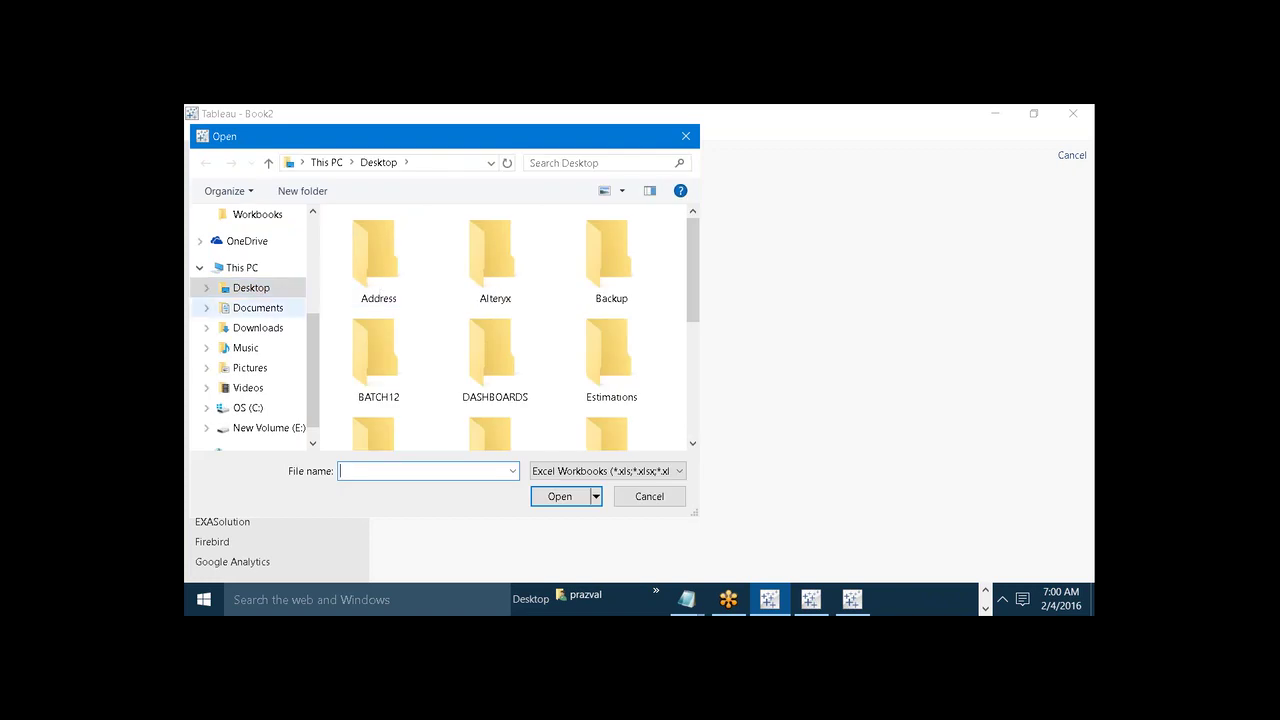
click(280, 312)
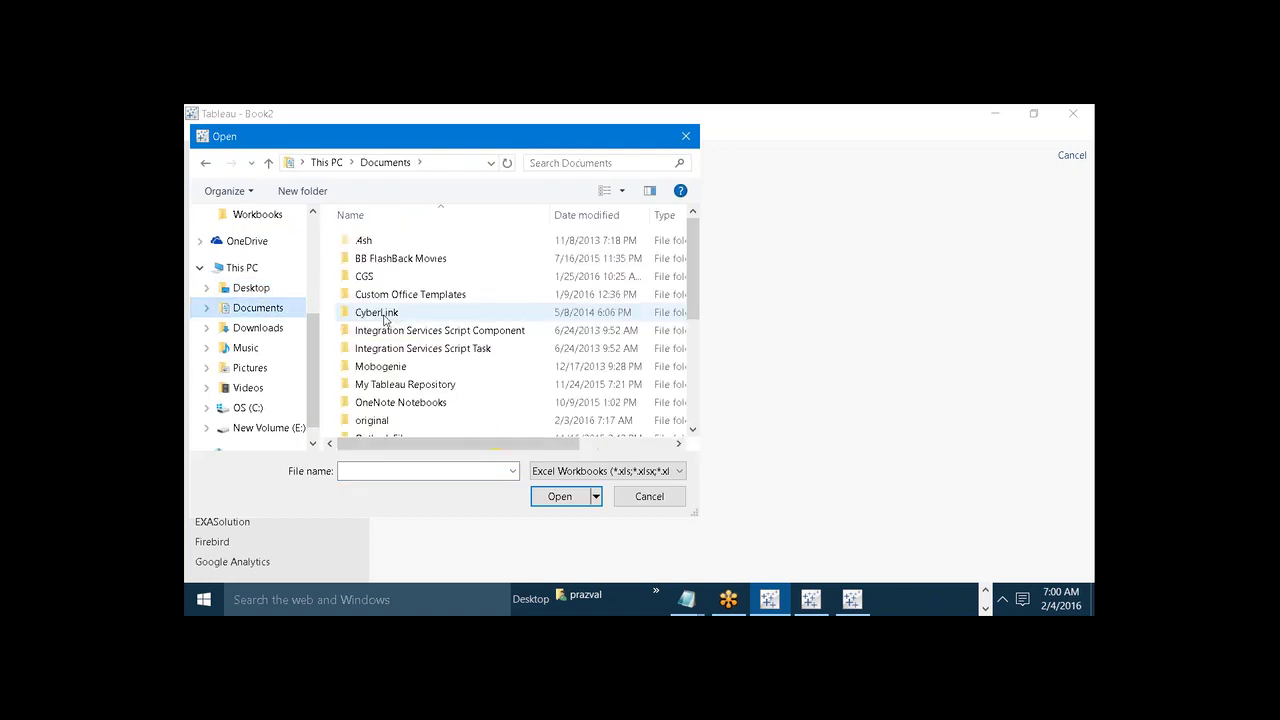
double_click(418, 385)
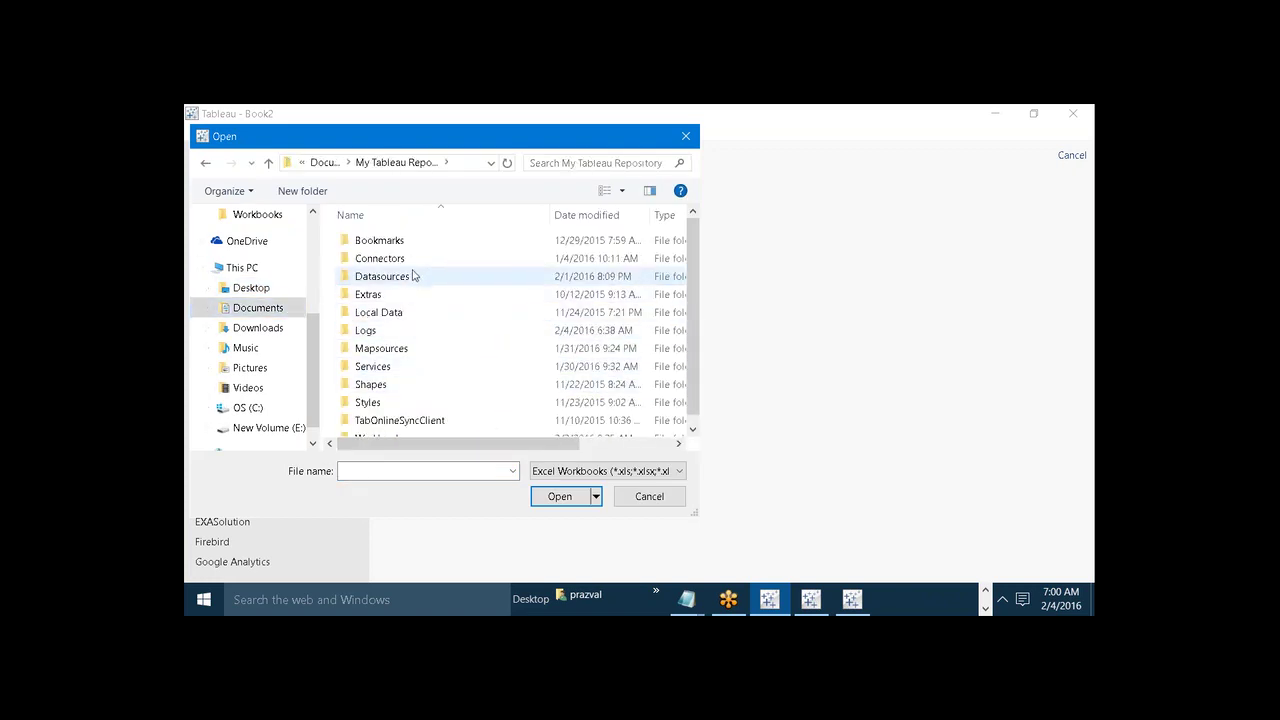
double_click(414, 276)
double_click(403, 294)
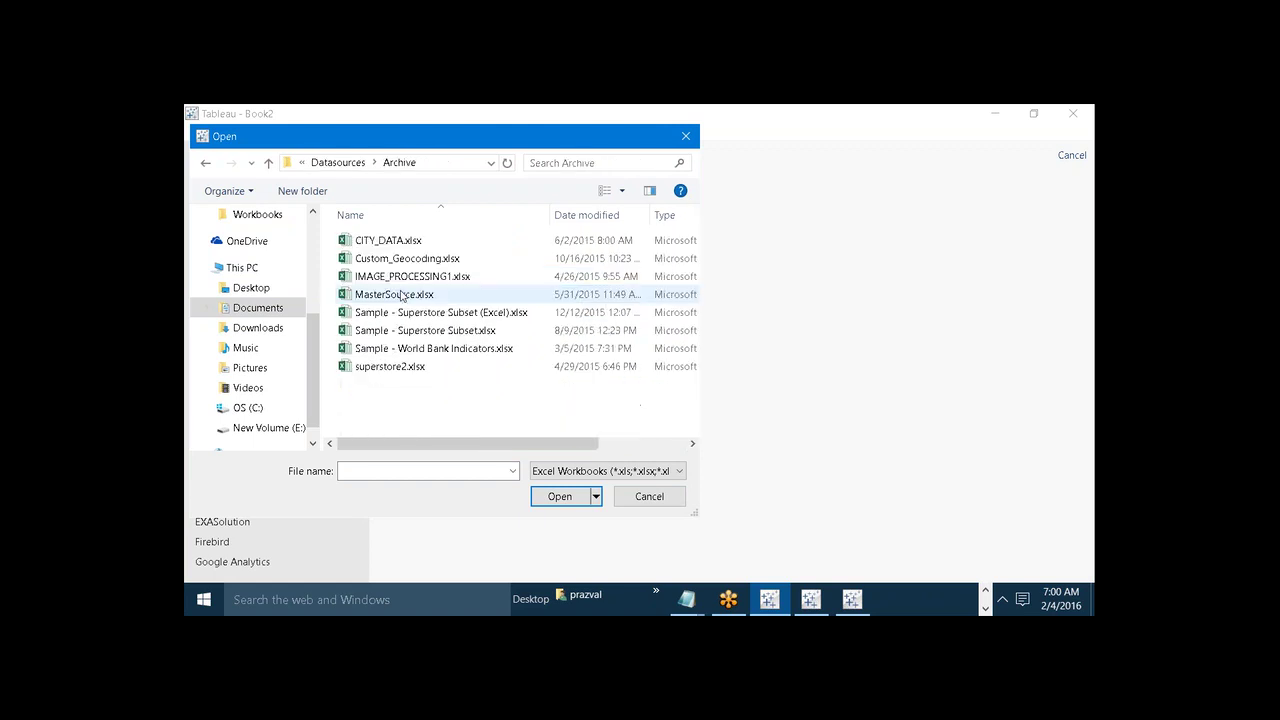
click(475, 331)
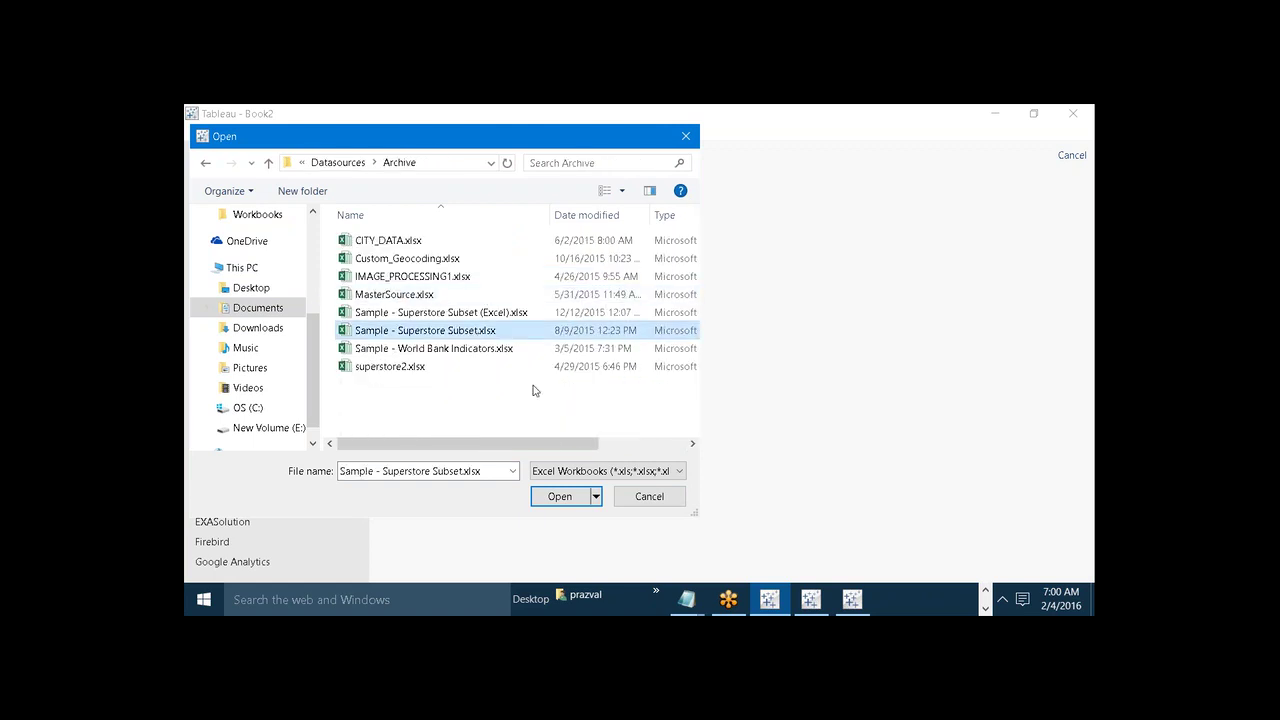
click(576, 500)
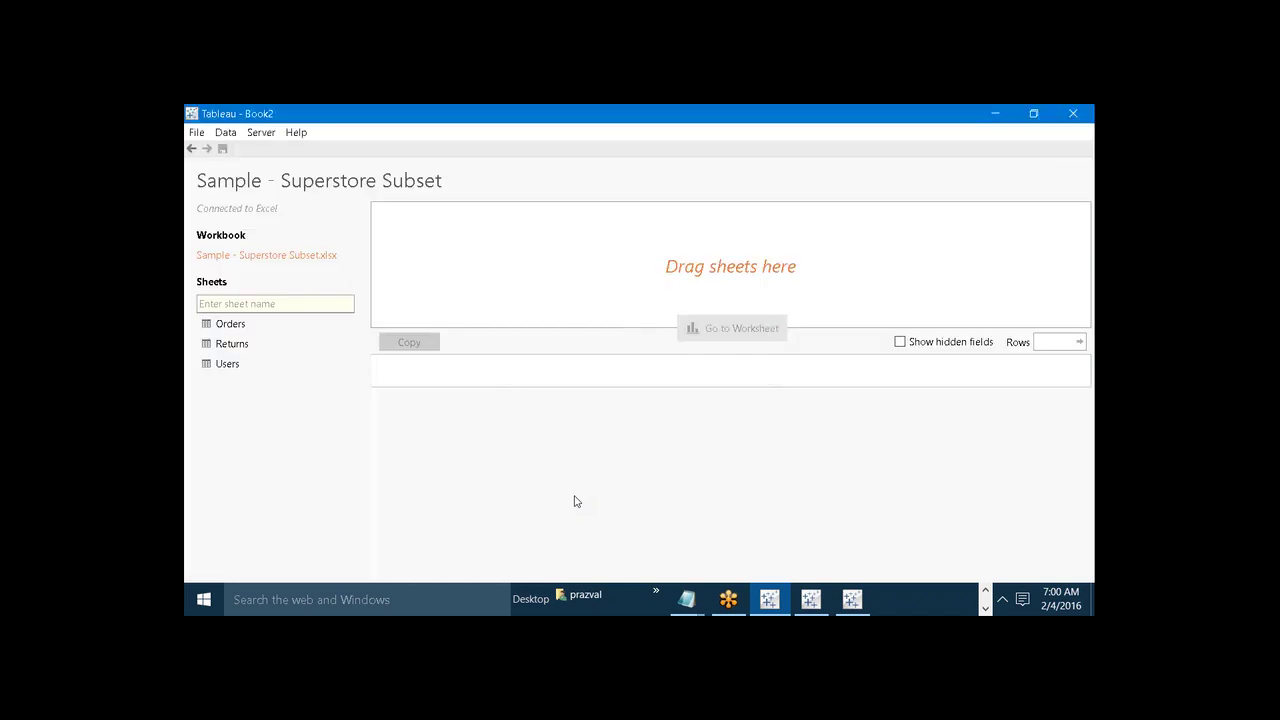
Step: Add the Orders sheet to the new data source and return to Sheet 6 with a wider data pane
double_click(275, 332)
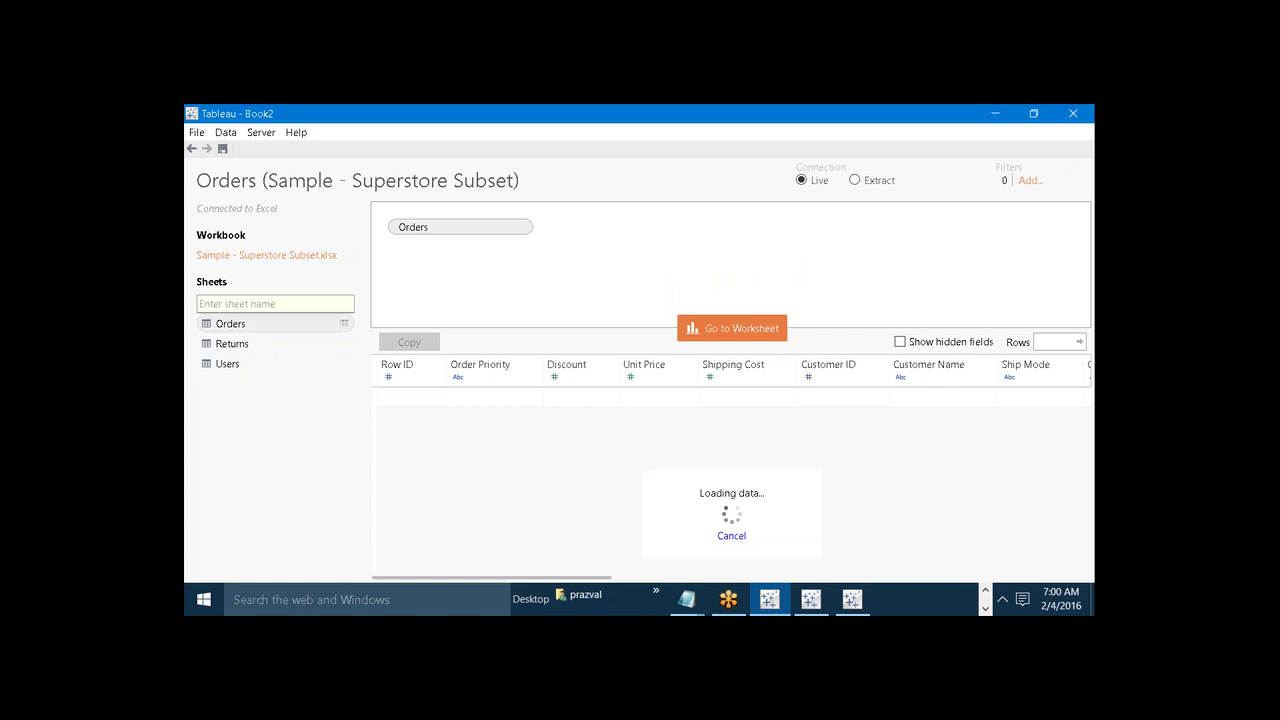
click(744, 330)
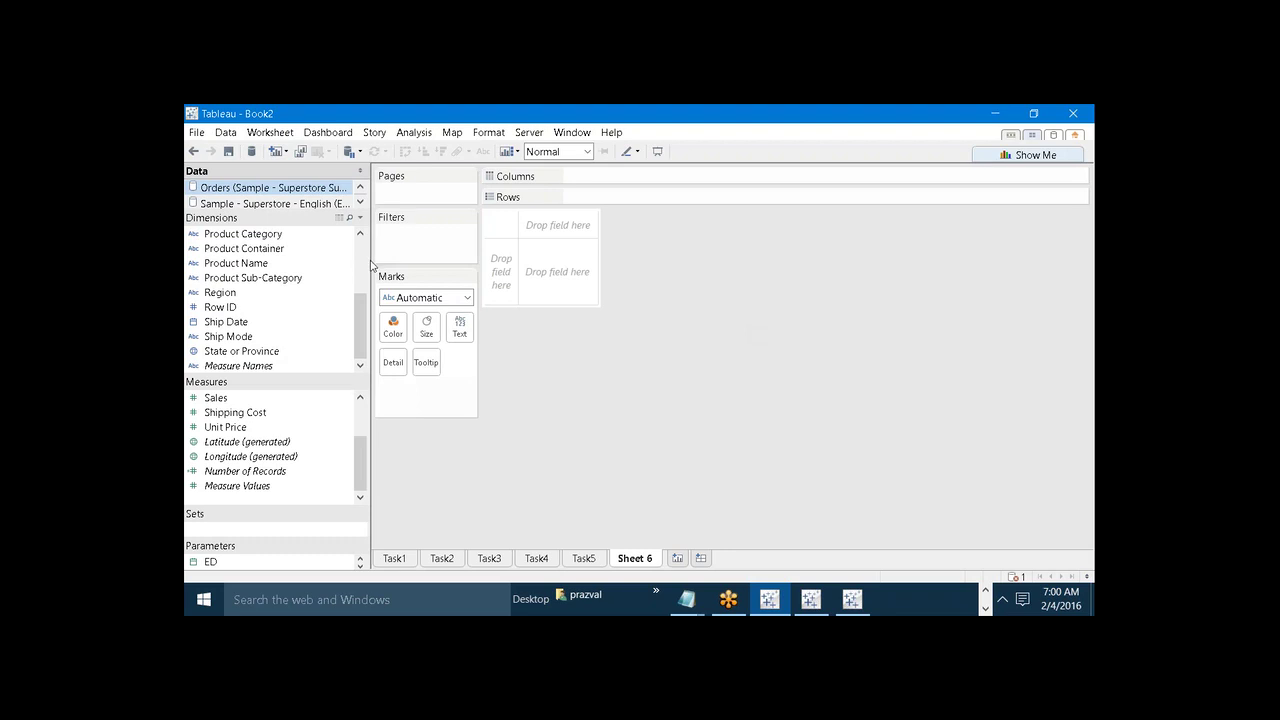
drag(372, 265, 415, 240)
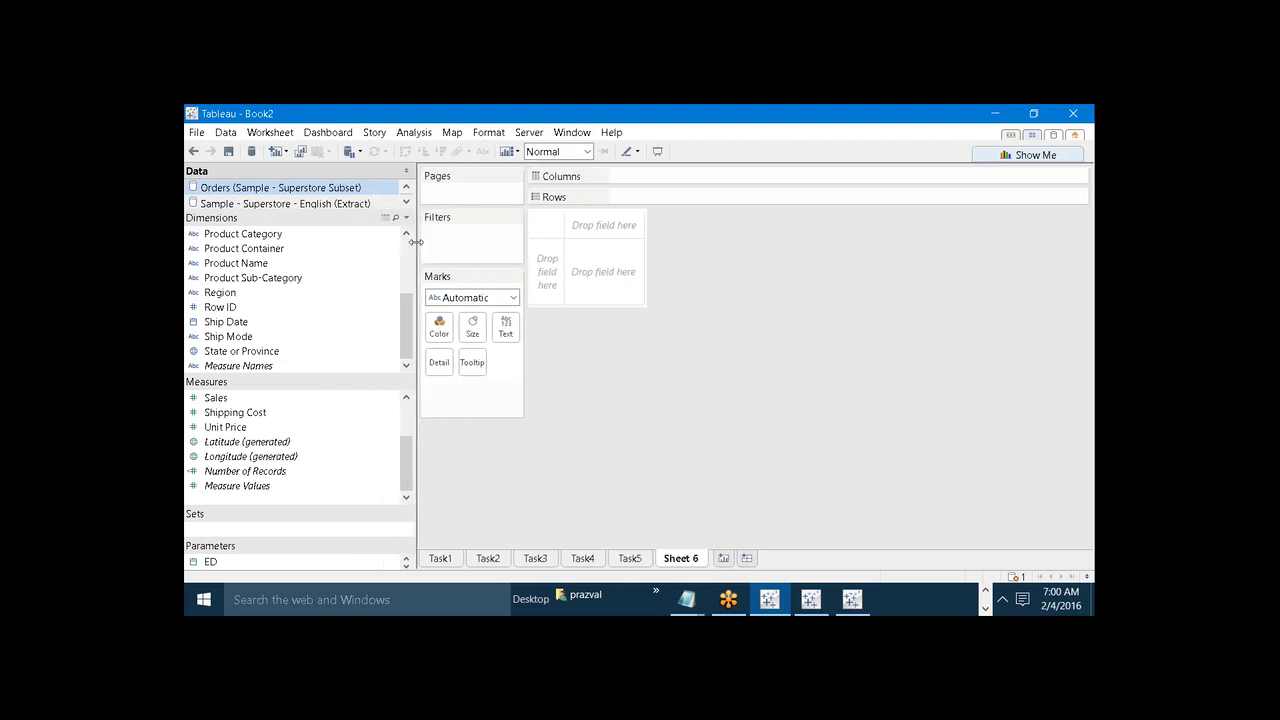
Step: Add Customer Name from the Orders (Sample - Superstore Subset) data source as a filter on Sheet 6 without selecting any values
click(350, 204)
click(345, 188)
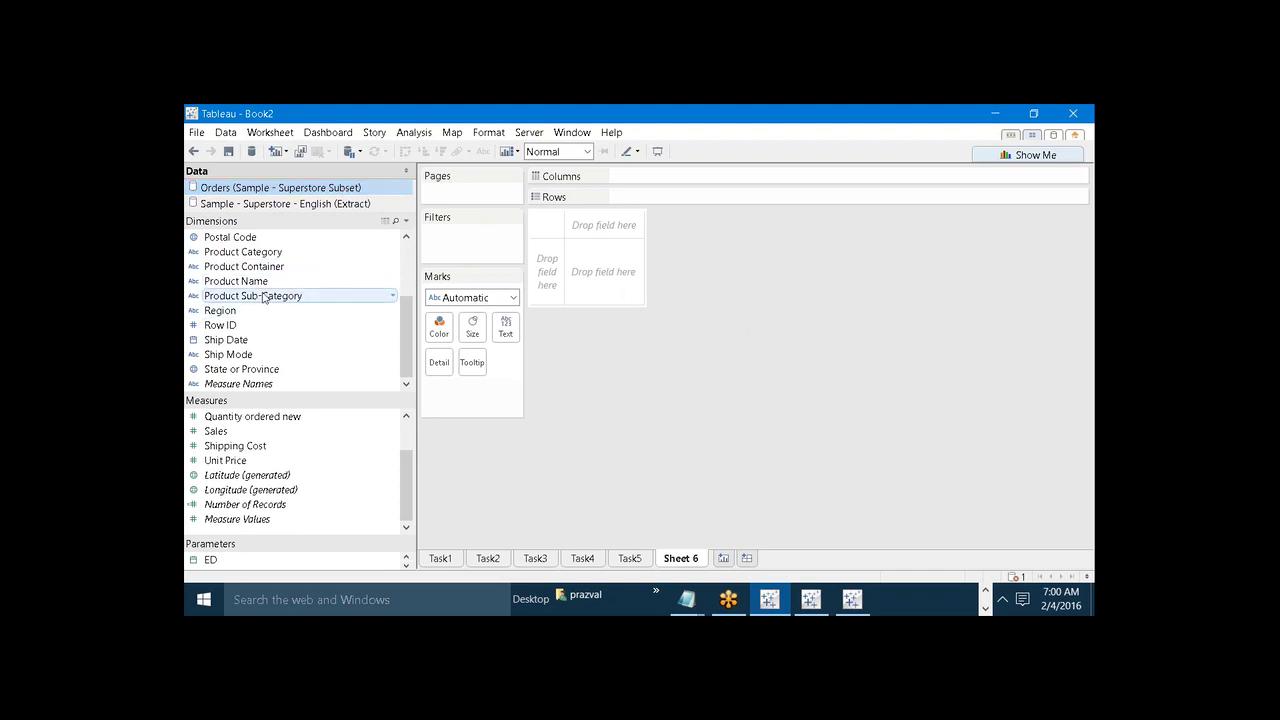
drag(402, 335, 466, 243)
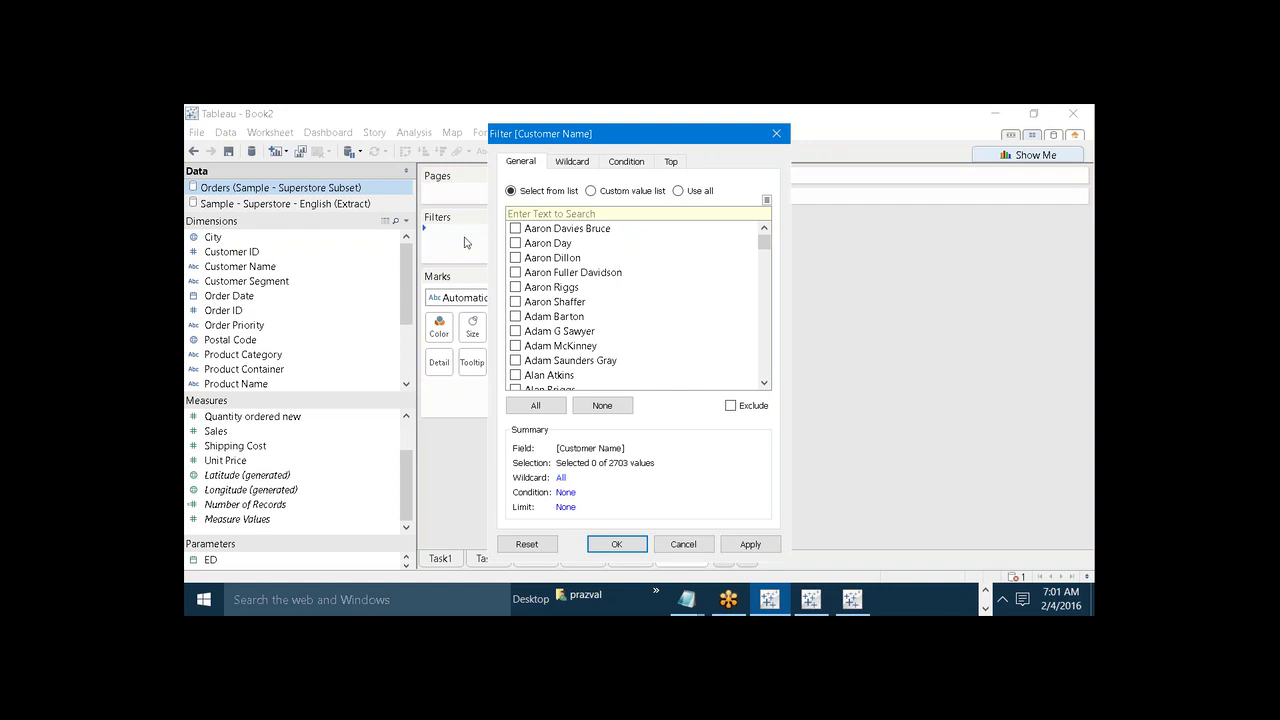
click(750, 544)
click(625, 545)
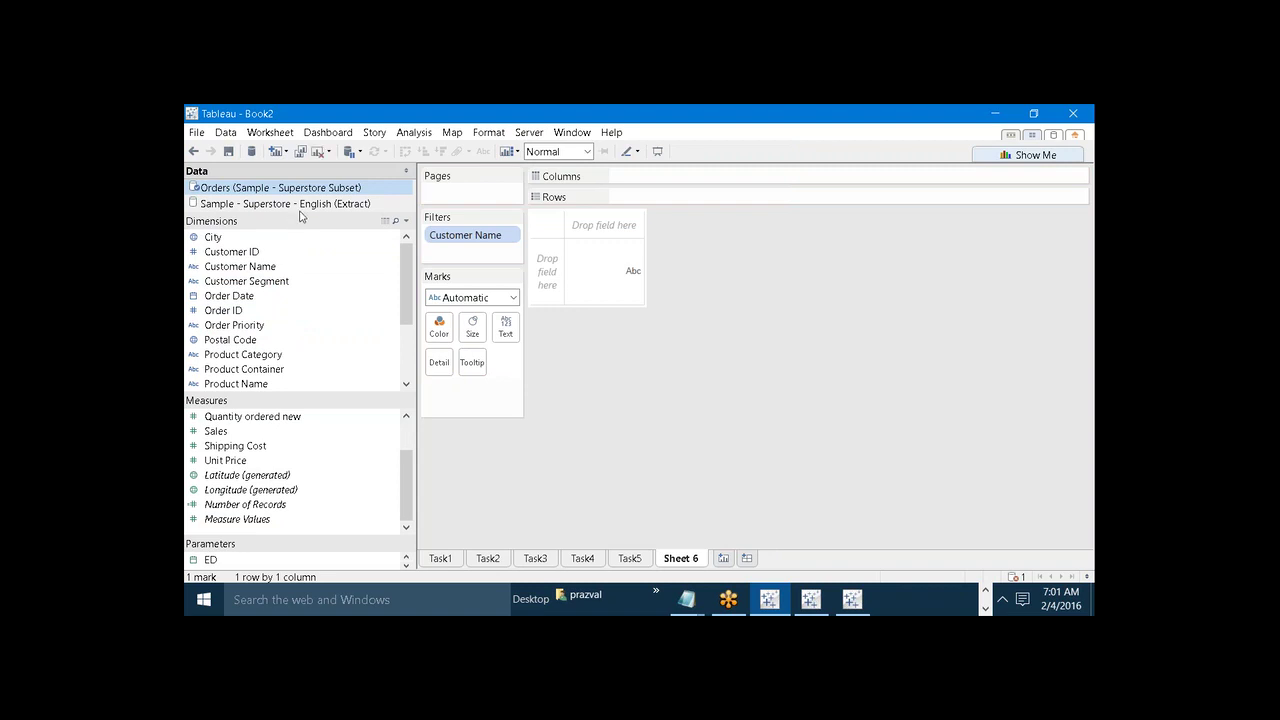
Step: Compare the parameters listed under both data sources, ending on Orders with its parameter list enlarged
click(307, 205)
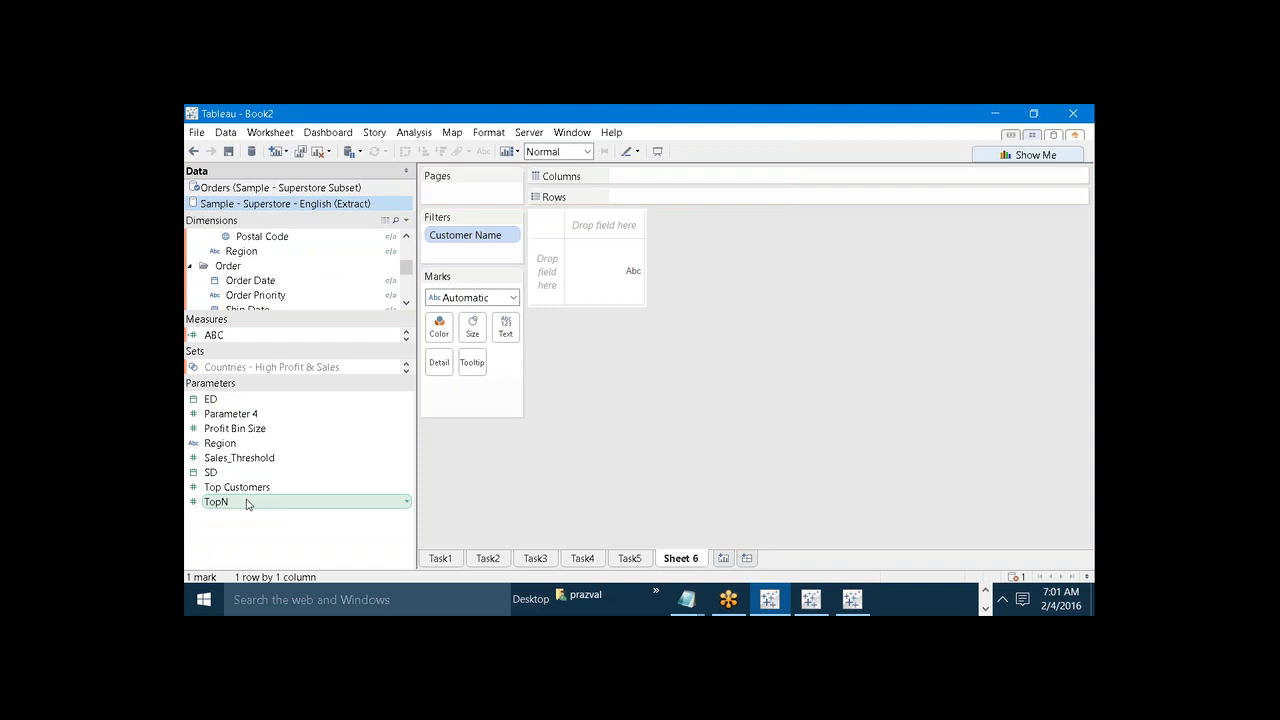
click(293, 188)
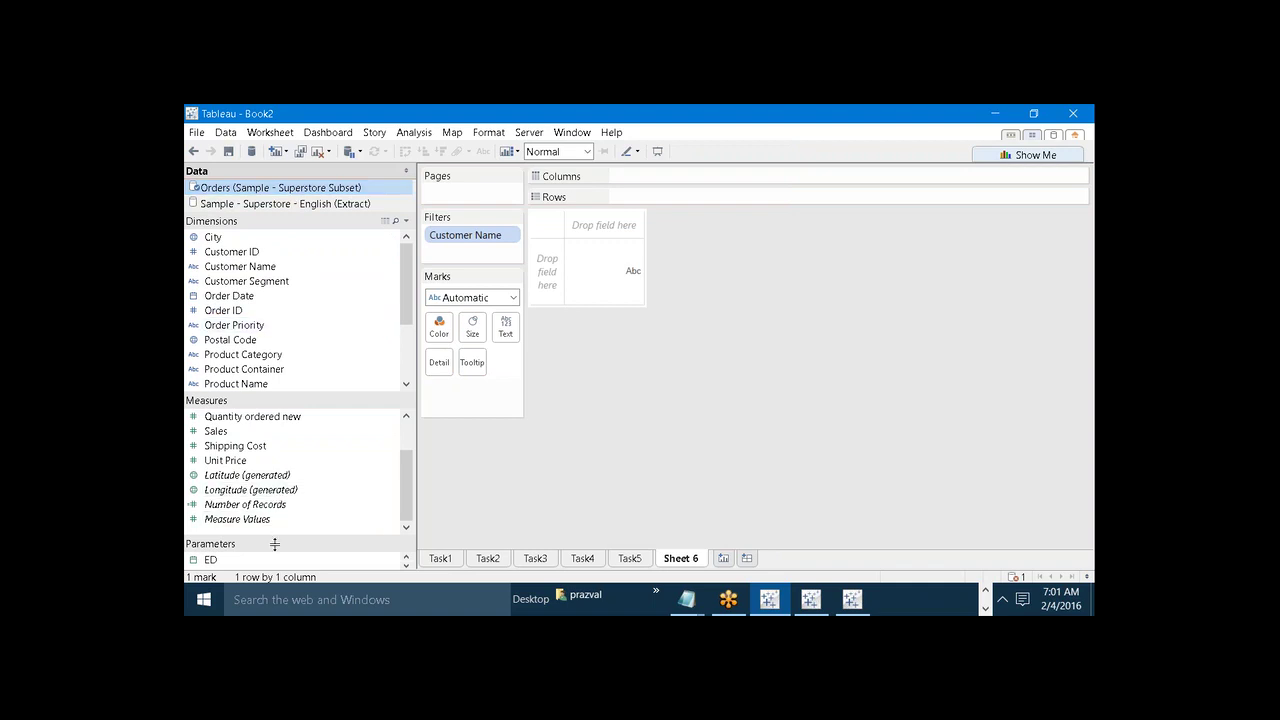
drag(274, 544, 297, 366)
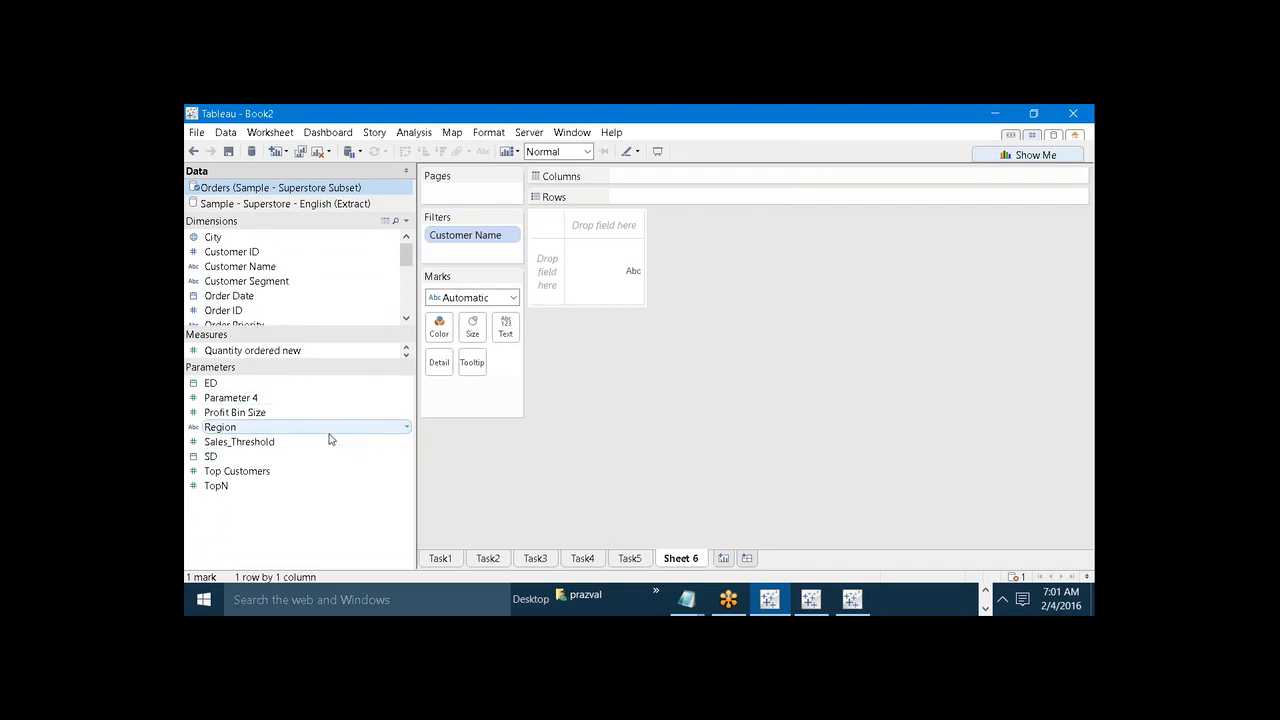
Step: Set the Customer Name filter to the top TopN customers by sum of Profit, using the TopN parameter
right_click(466, 245)
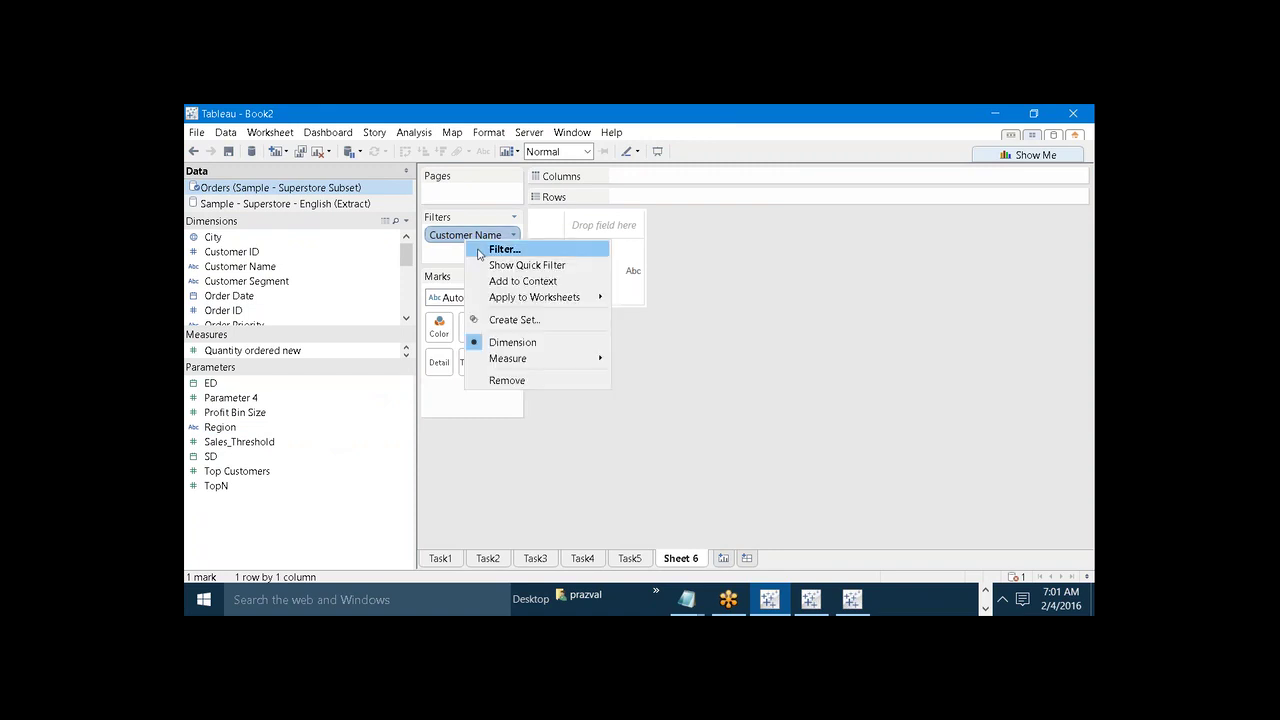
click(479, 254)
click(669, 166)
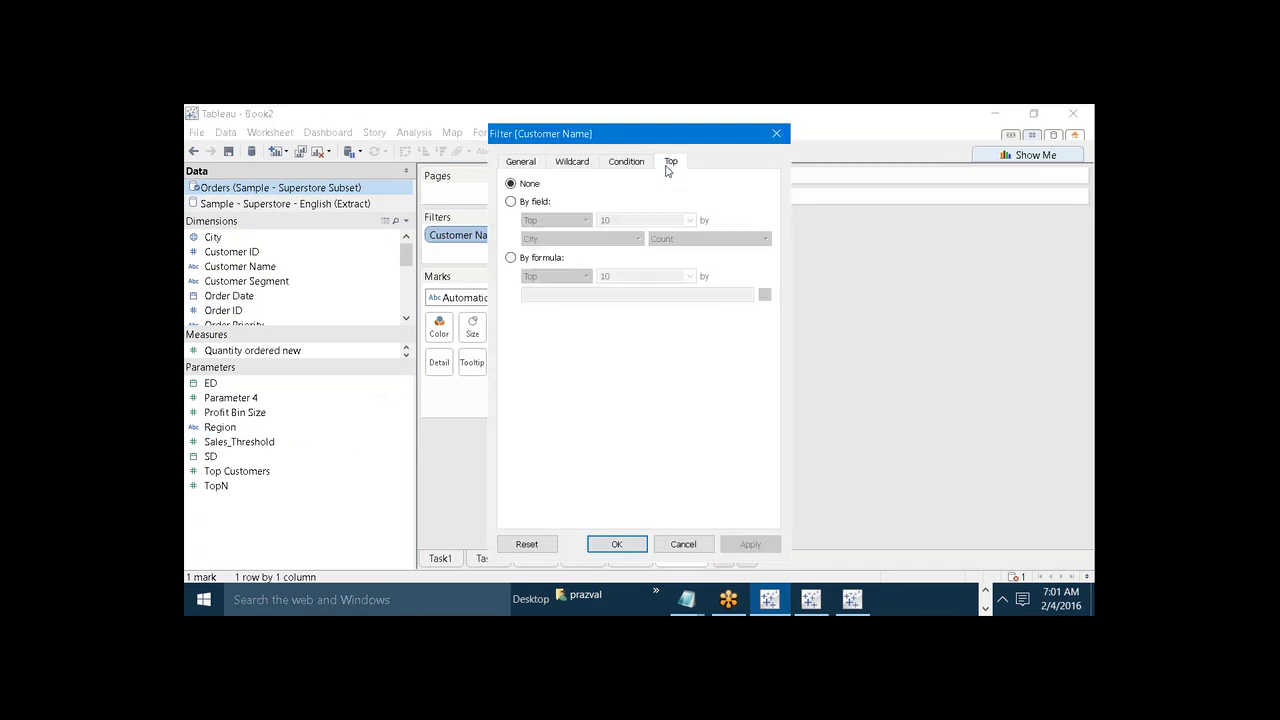
click(511, 202)
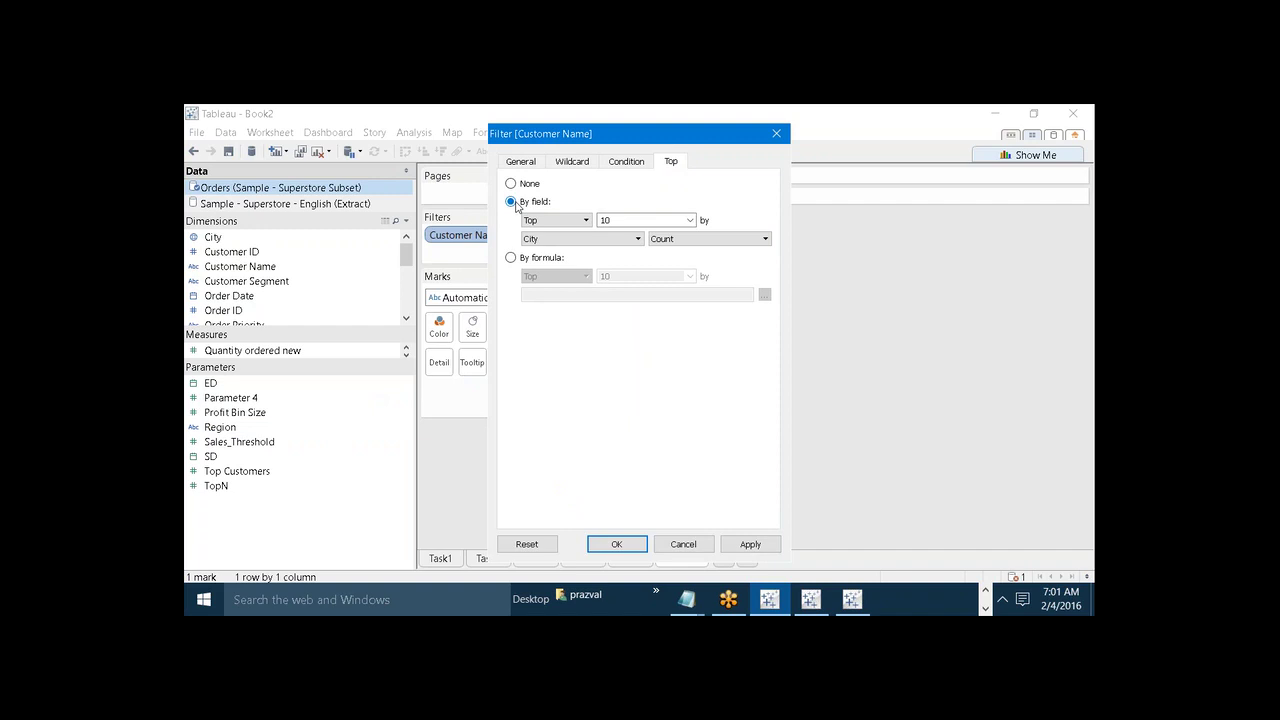
click(690, 220)
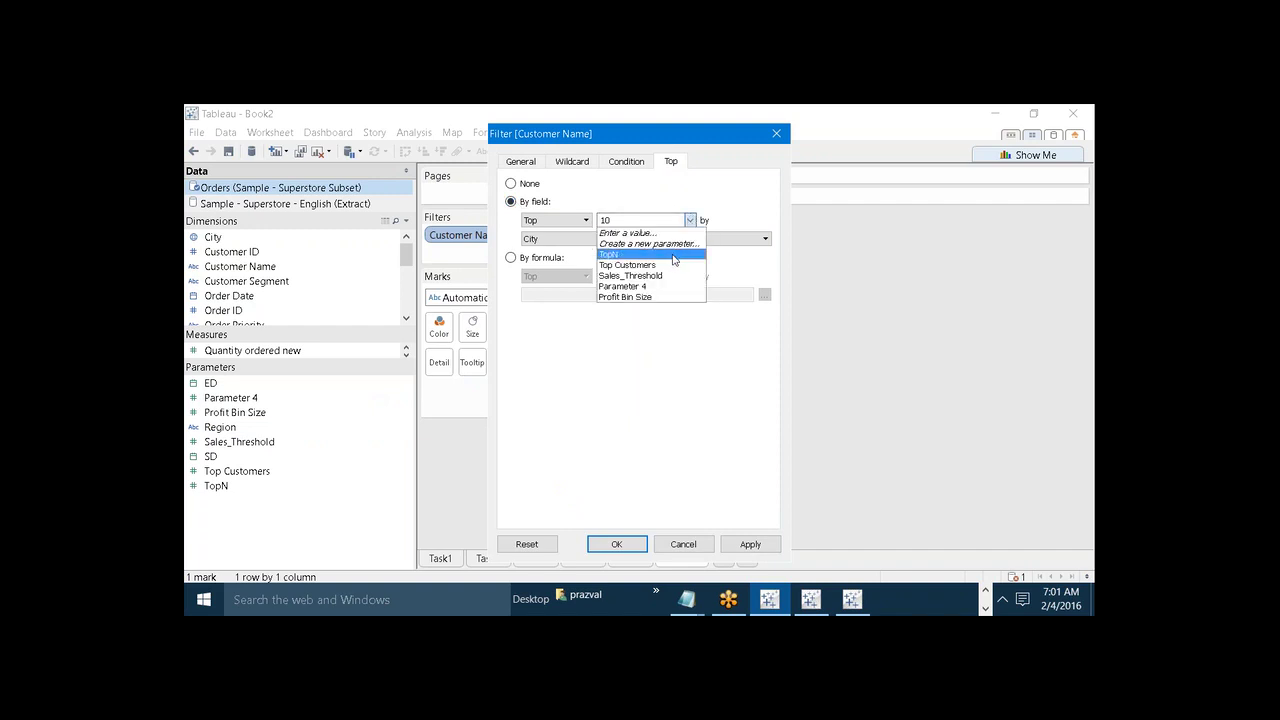
click(673, 256)
click(636, 240)
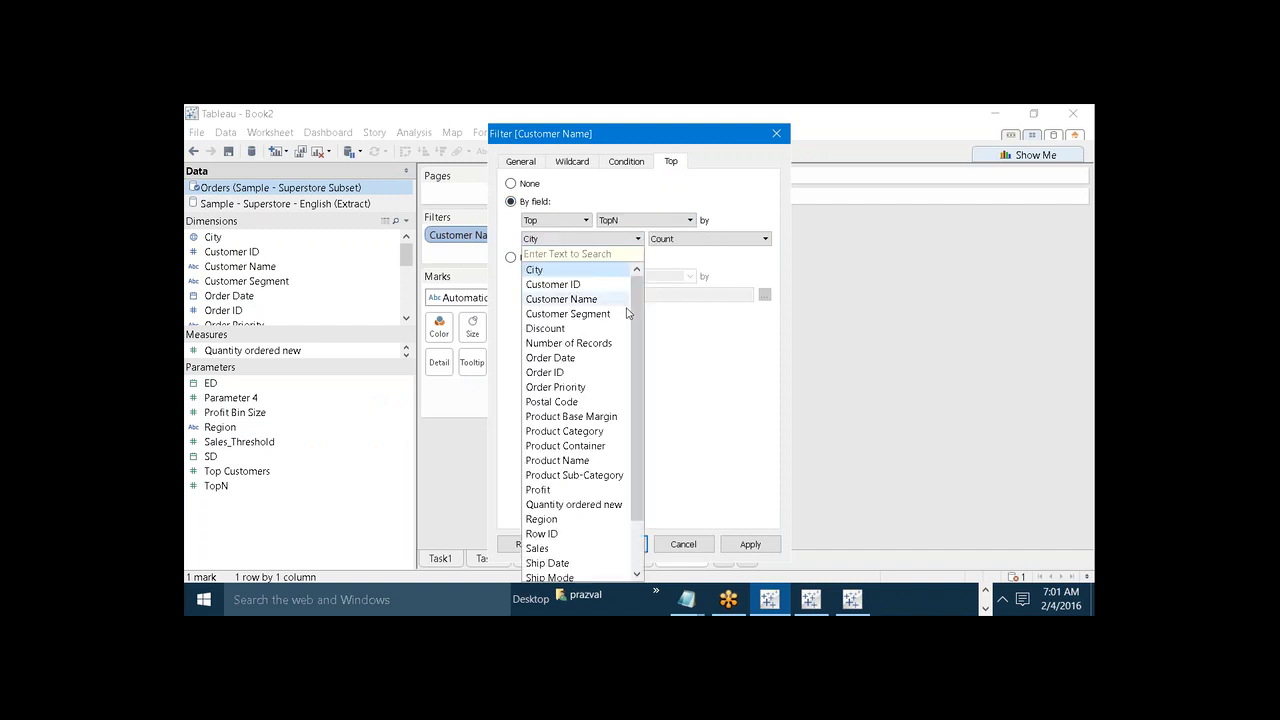
click(584, 490)
click(745, 544)
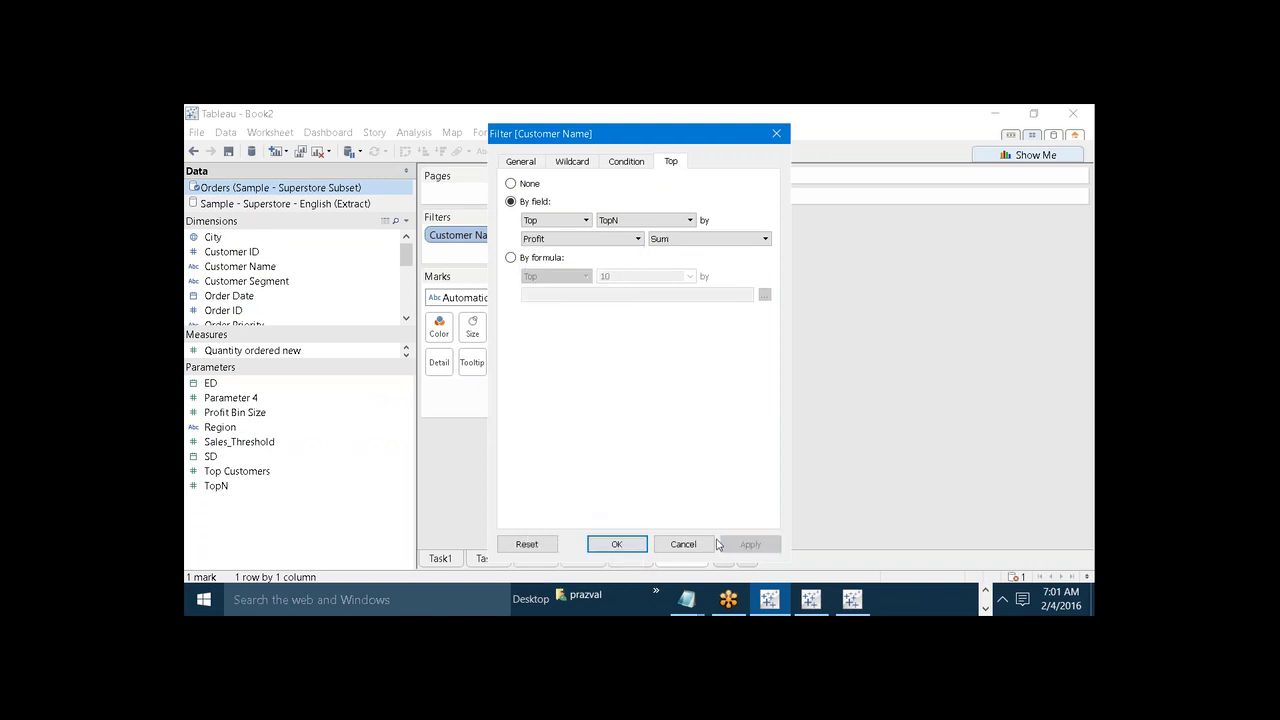
click(625, 544)
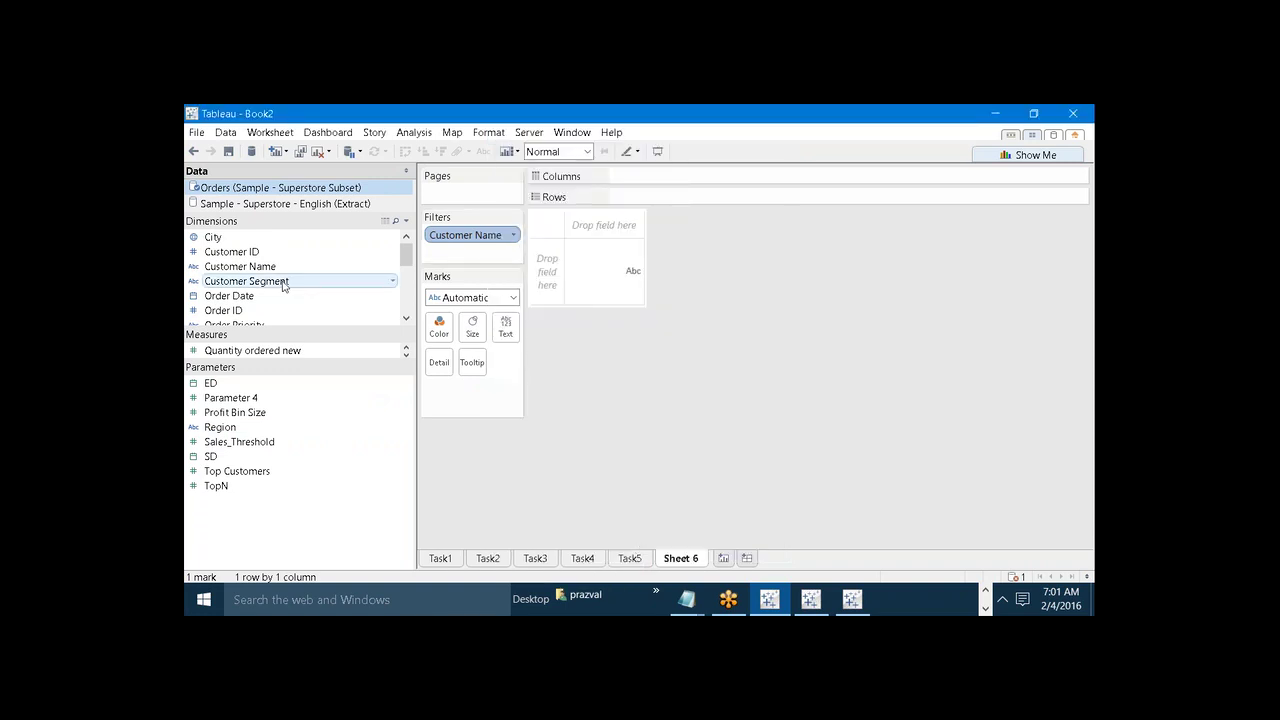
Step: List Customer Name from the Orders data source on the rows and show the TopN parameter control
mouse_move(262, 273)
mouse_down()
mouse_move(470, 214)
mouse_move(664, 206)
mouse_move(640, 195)
mouse_up()
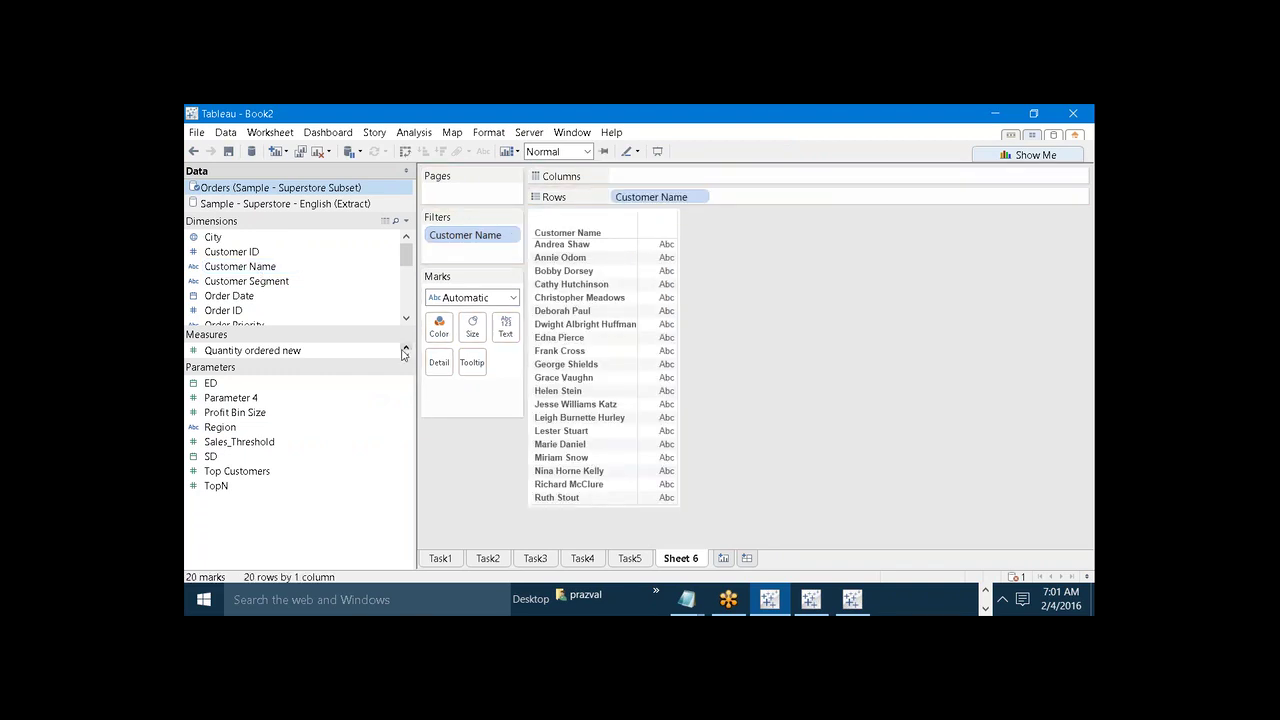
right_click(224, 487)
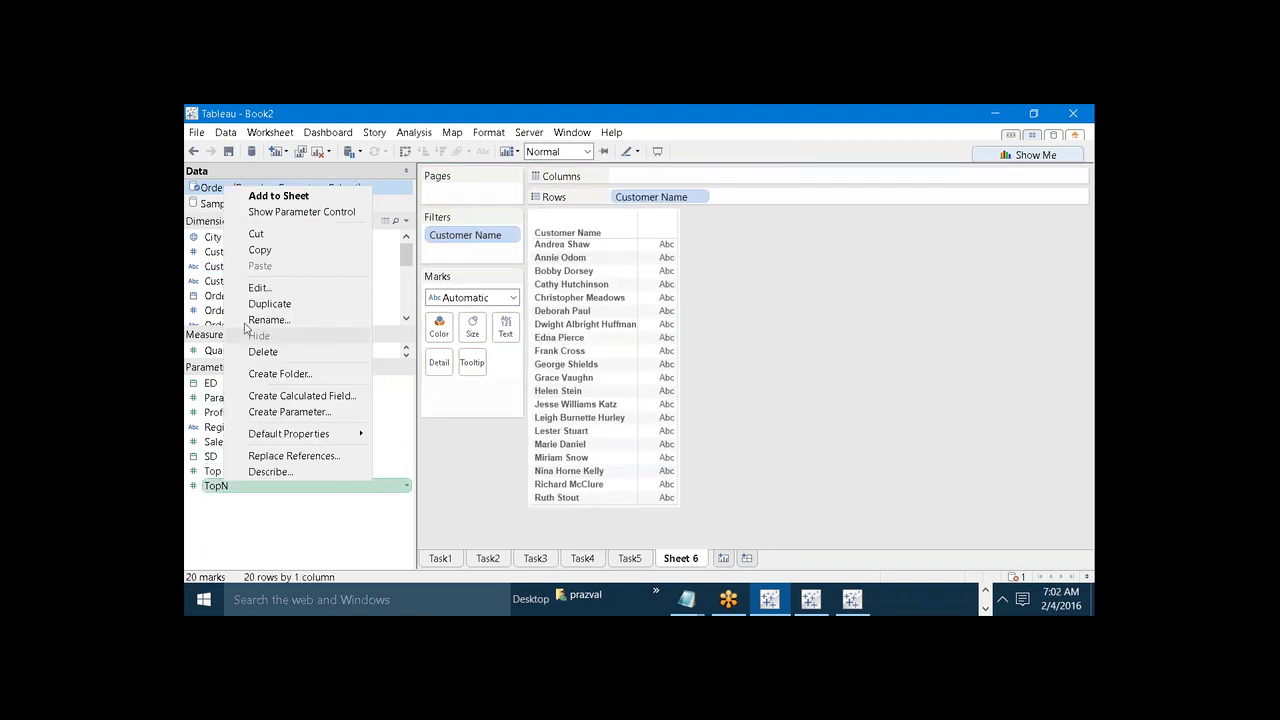
click(276, 212)
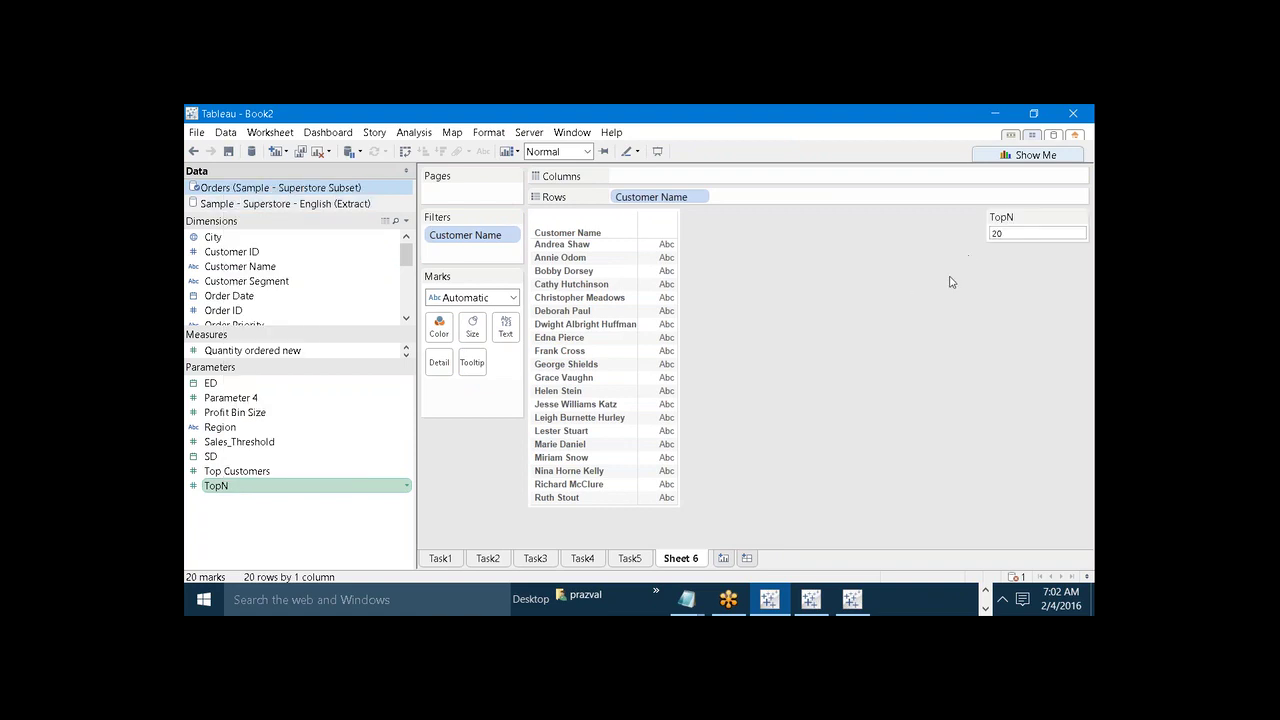
Step: Check the Task1 and Task2 sheets, and rename Sheet 6 as Task6
click(441, 566)
click(488, 560)
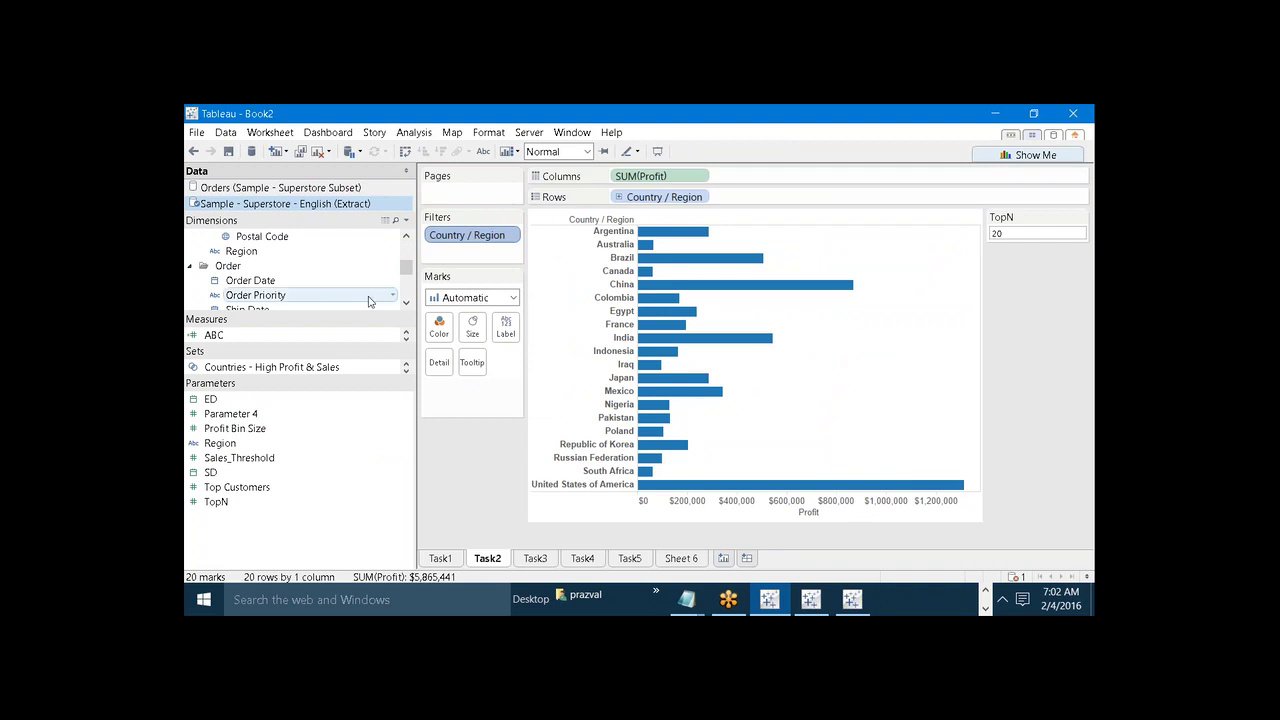
click(689, 560)
right_click(689, 560)
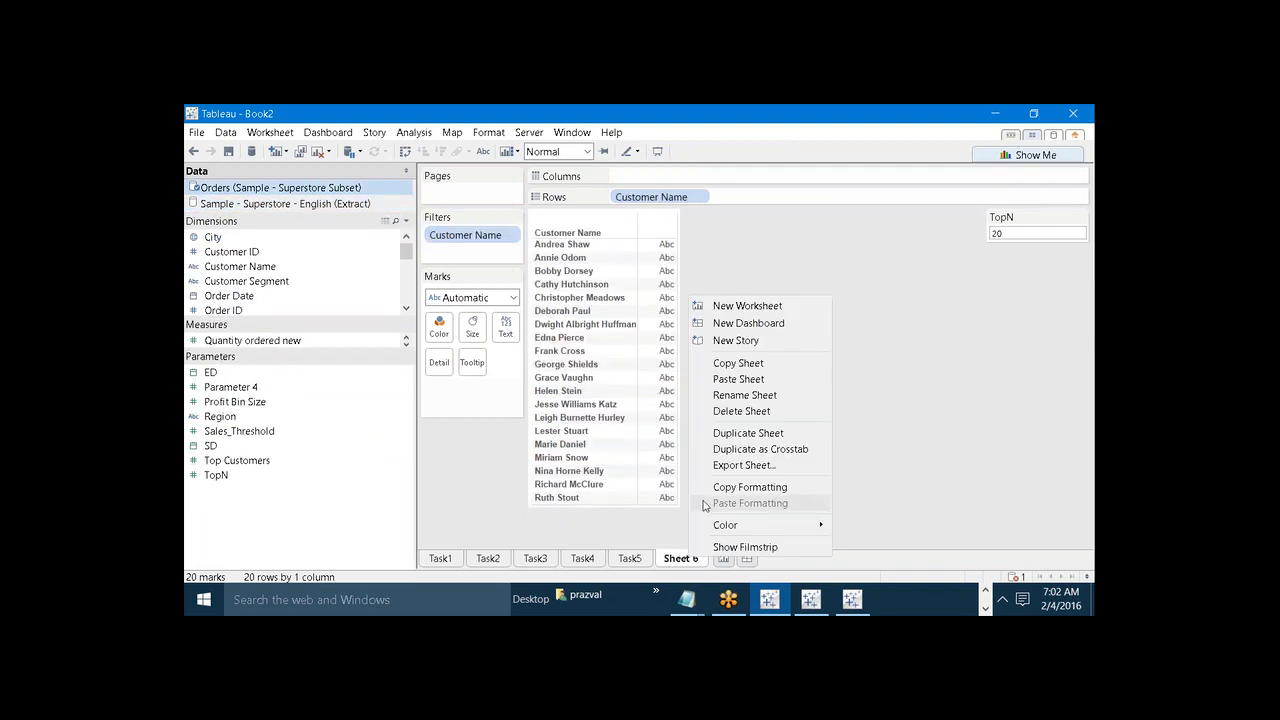
click(711, 400)
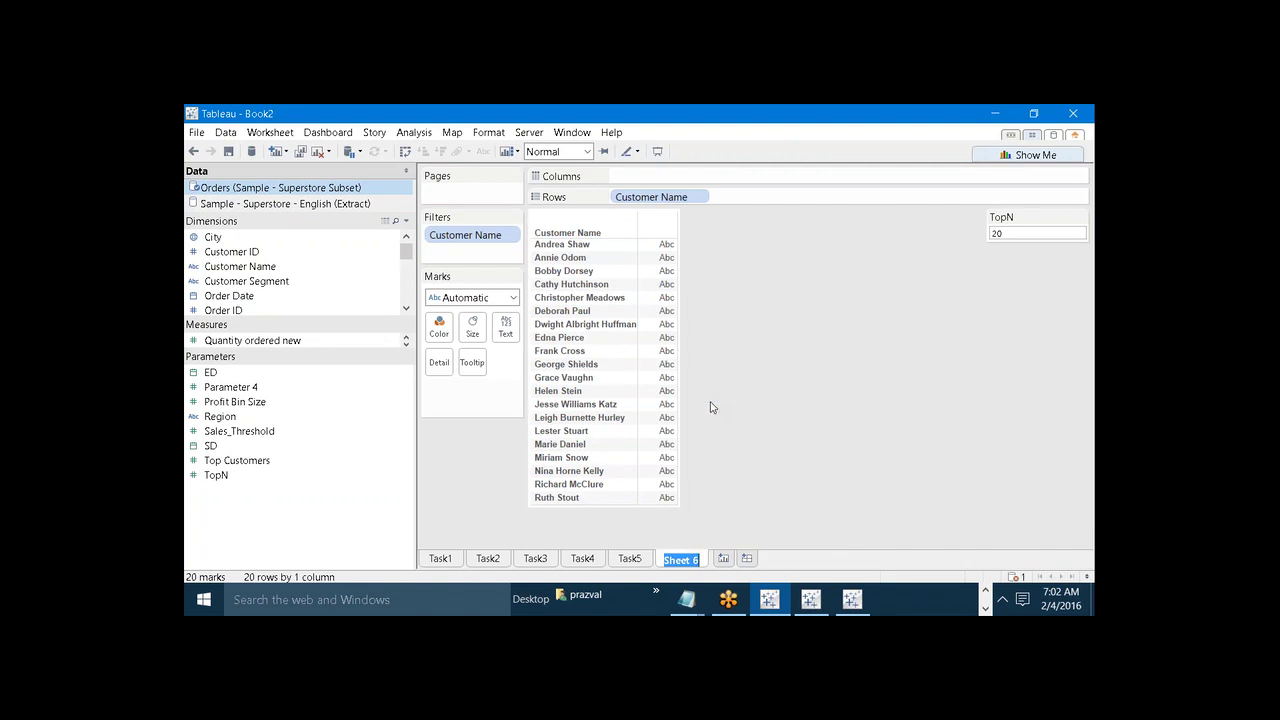
text(Task6)
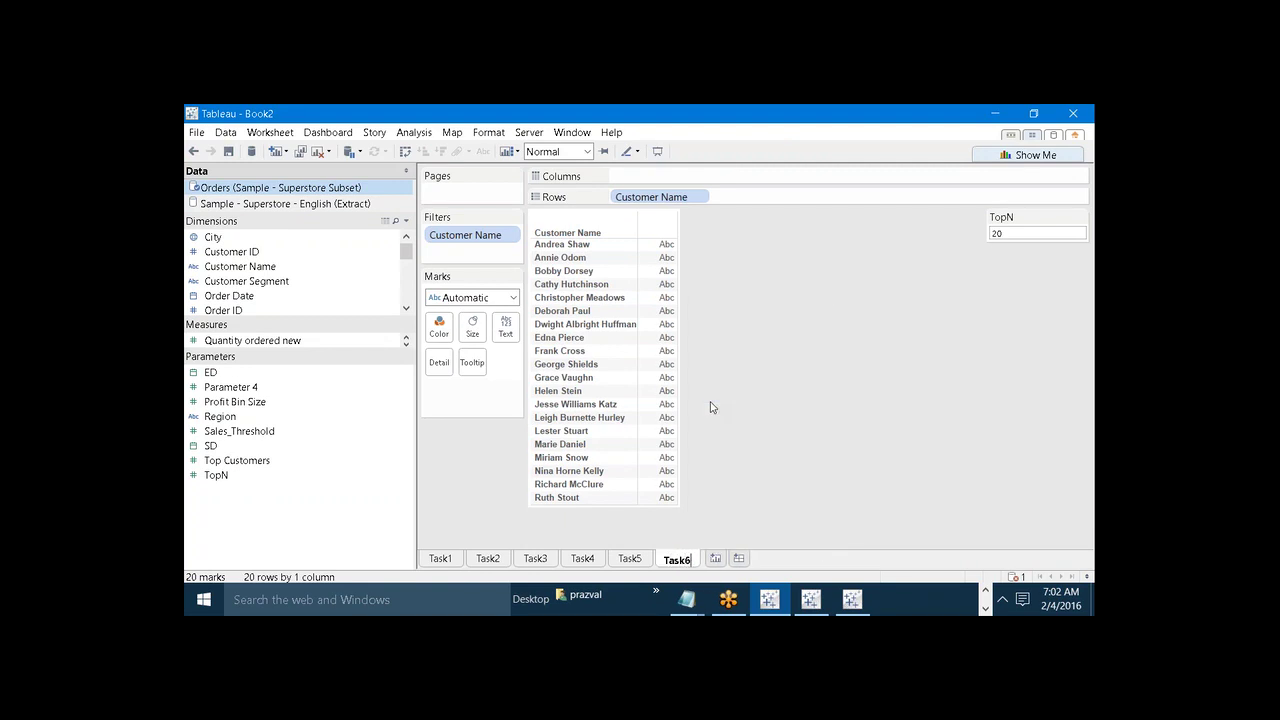
key(Return)
Step: Compare the TopN control on Task1 and Task2 with the one on Task6, ending on Task6
double_click(1044, 233)
click(442, 560)
click(486, 560)
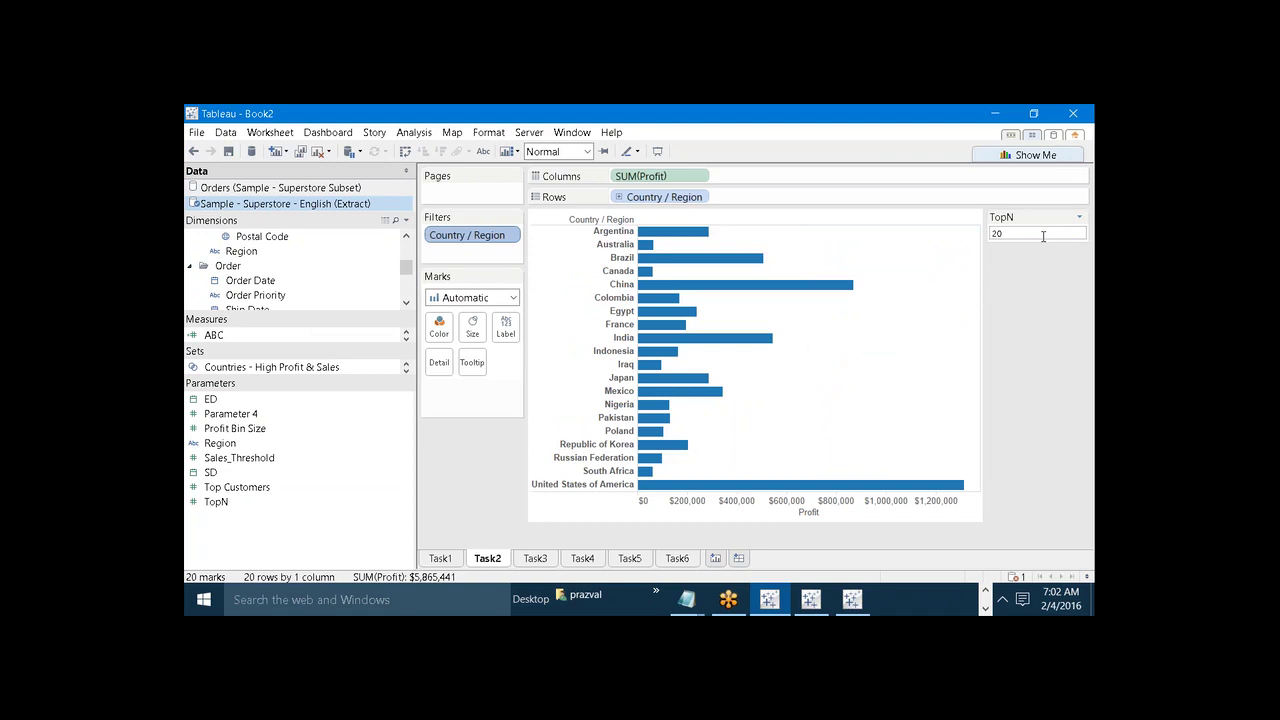
click(688, 559)
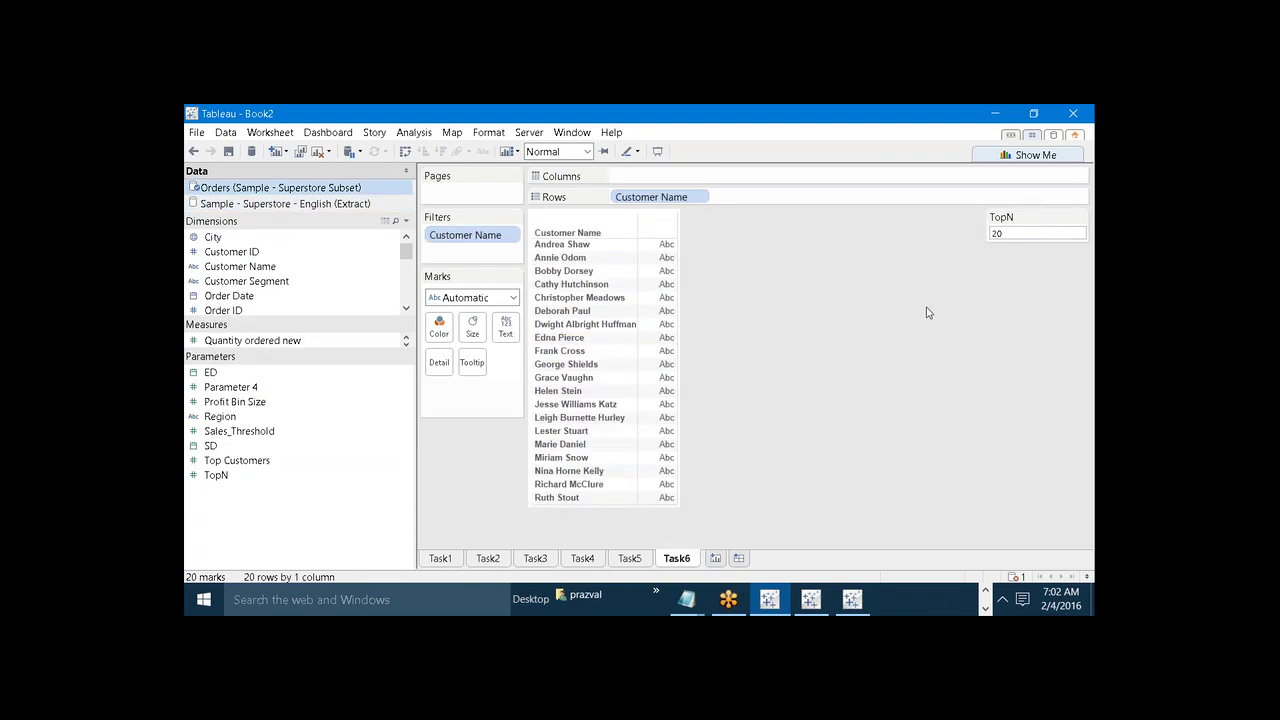
Step: Set the TopN parameter to 30 on Task6 and check its effect on the Task1 and Task2 charts
double_click(1015, 233)
text(30)
key(Return)
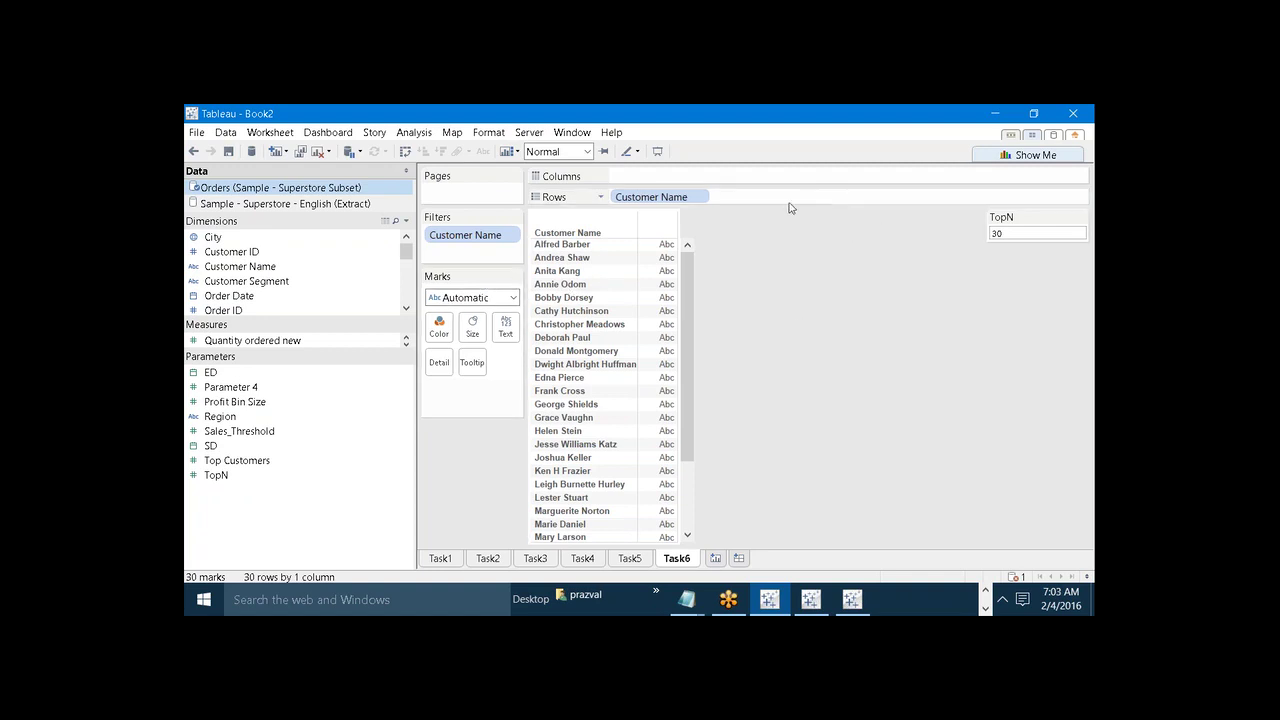
click(445, 558)
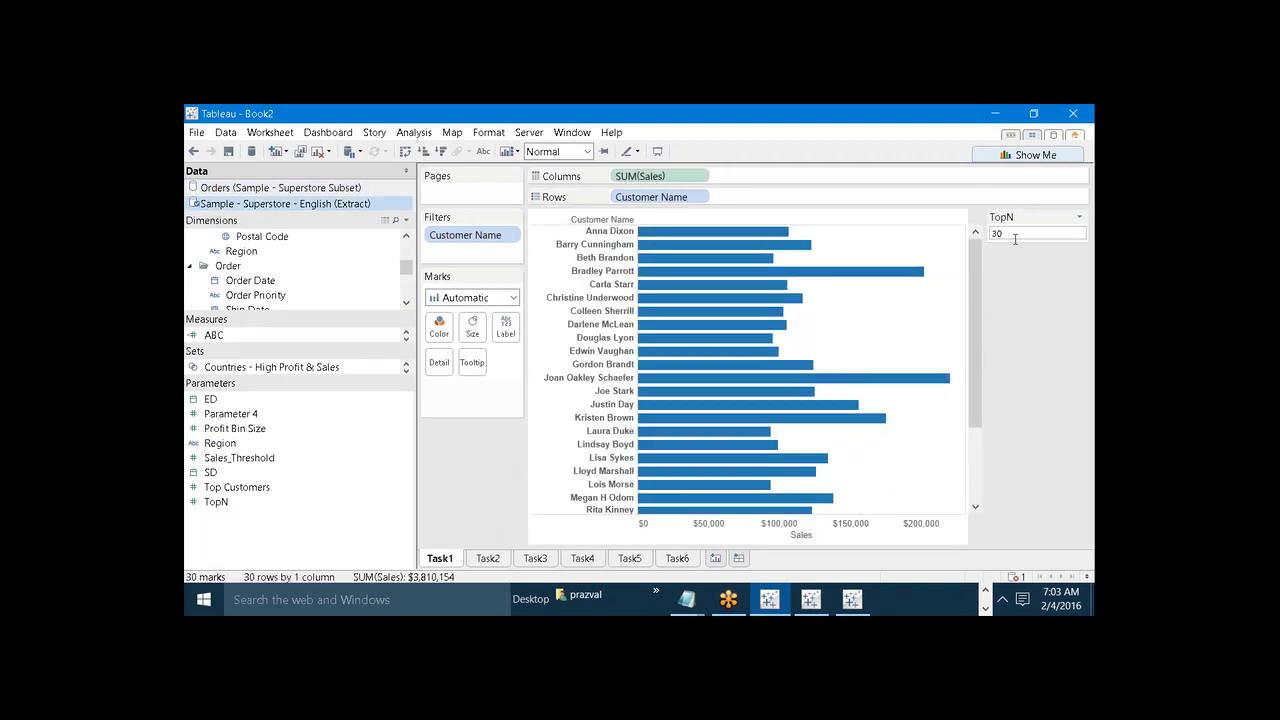
click(486, 558)
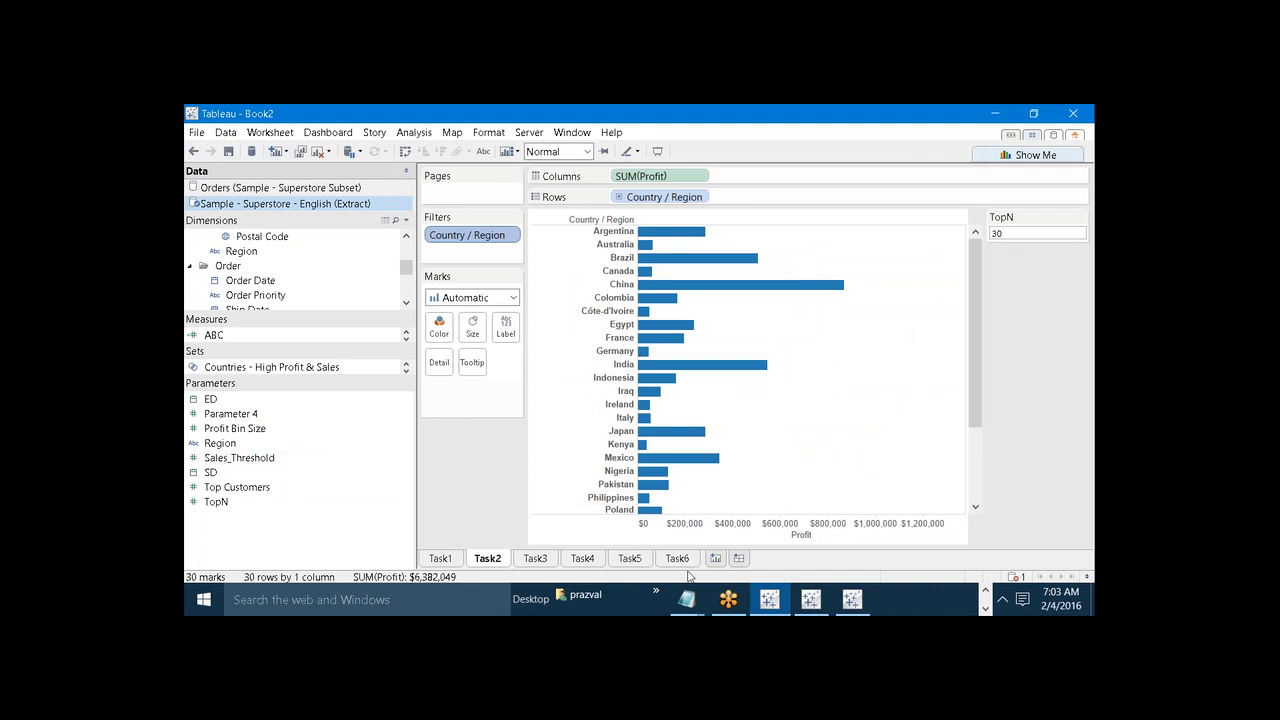
Step: Switch to Notepad and add the heading "Filtering across the multiple datasources:-" below the Task4 note
mouse_move(692, 598)
click(758, 530)
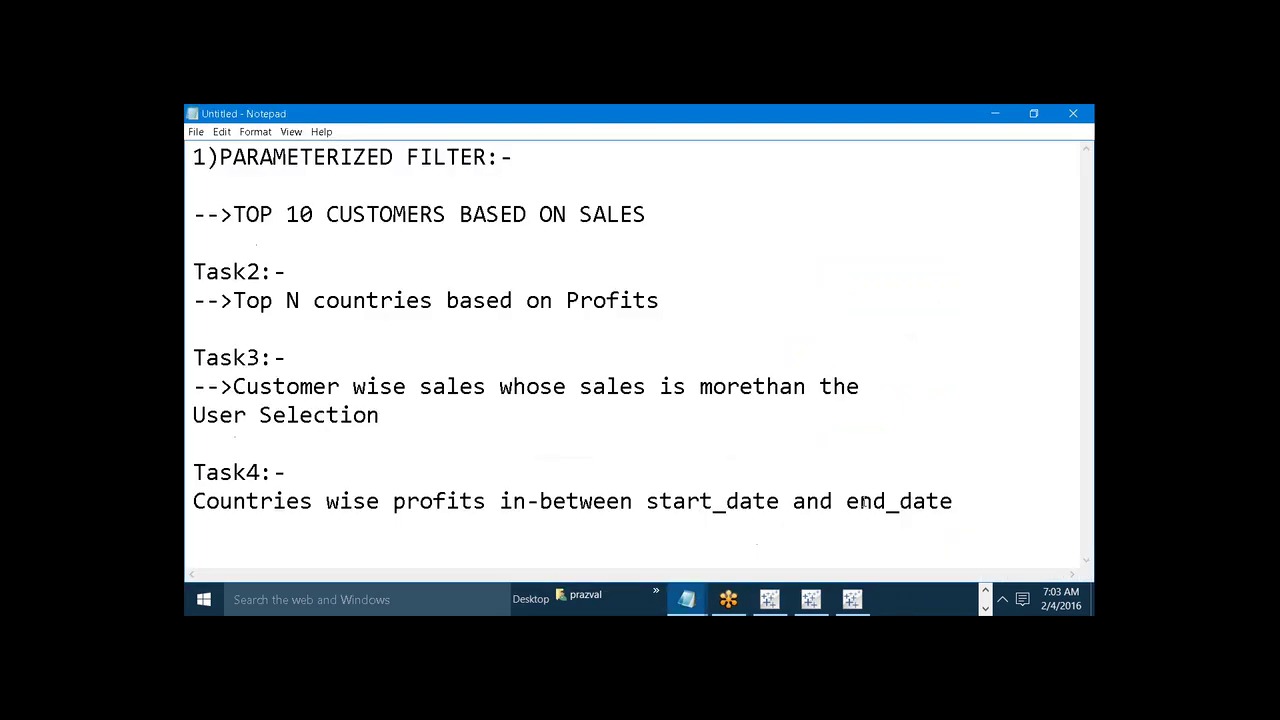
key(Return)
text(F)
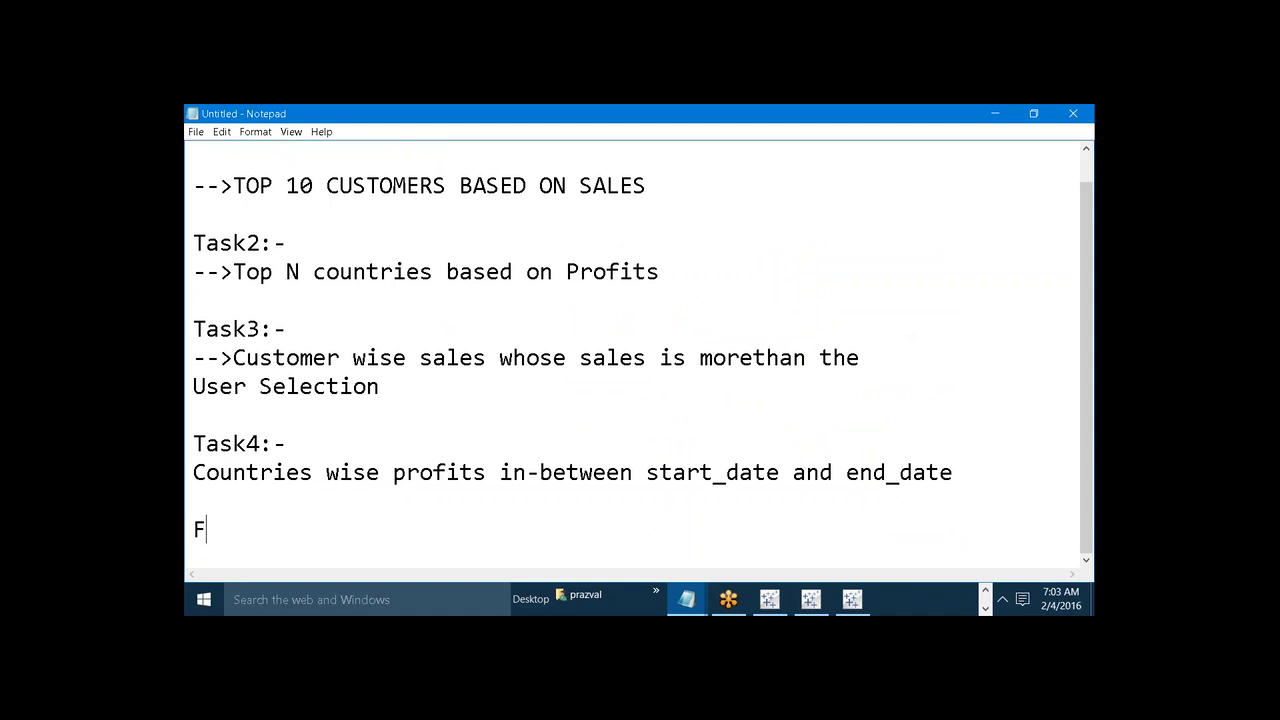
text(iltering across )
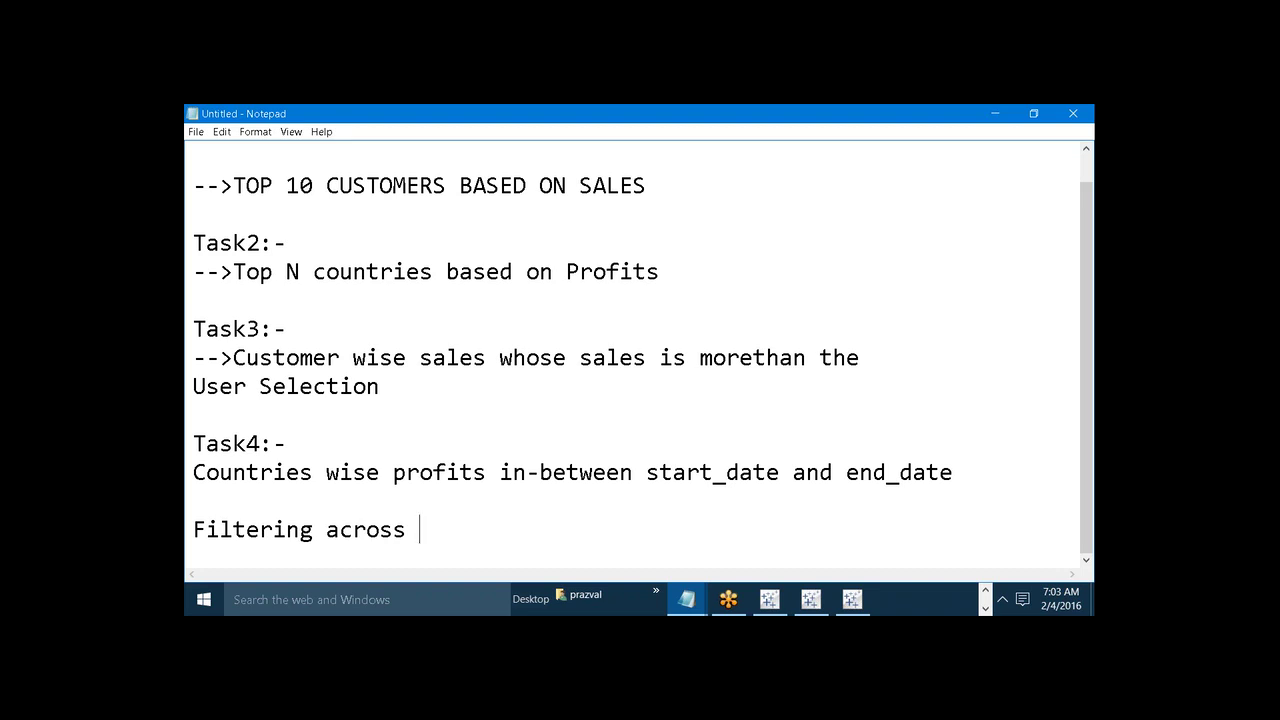
text(the multiple d)
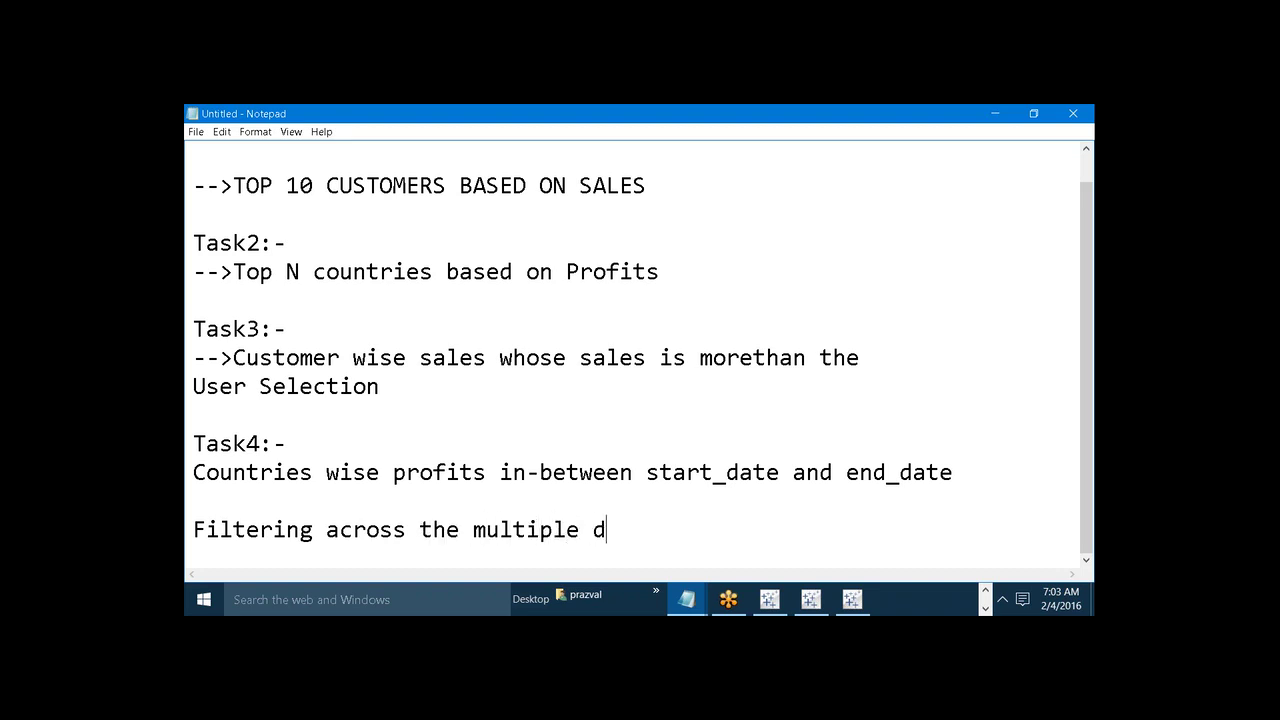
text(atasources:-)
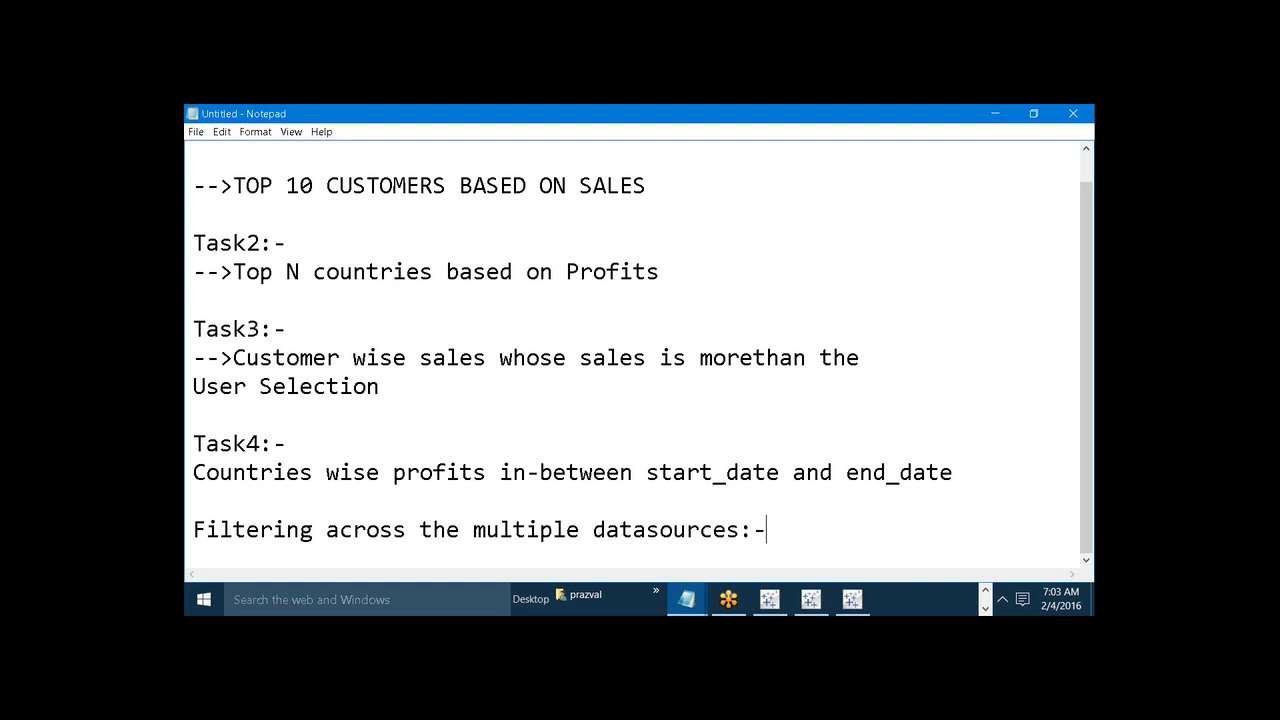
key(Return)
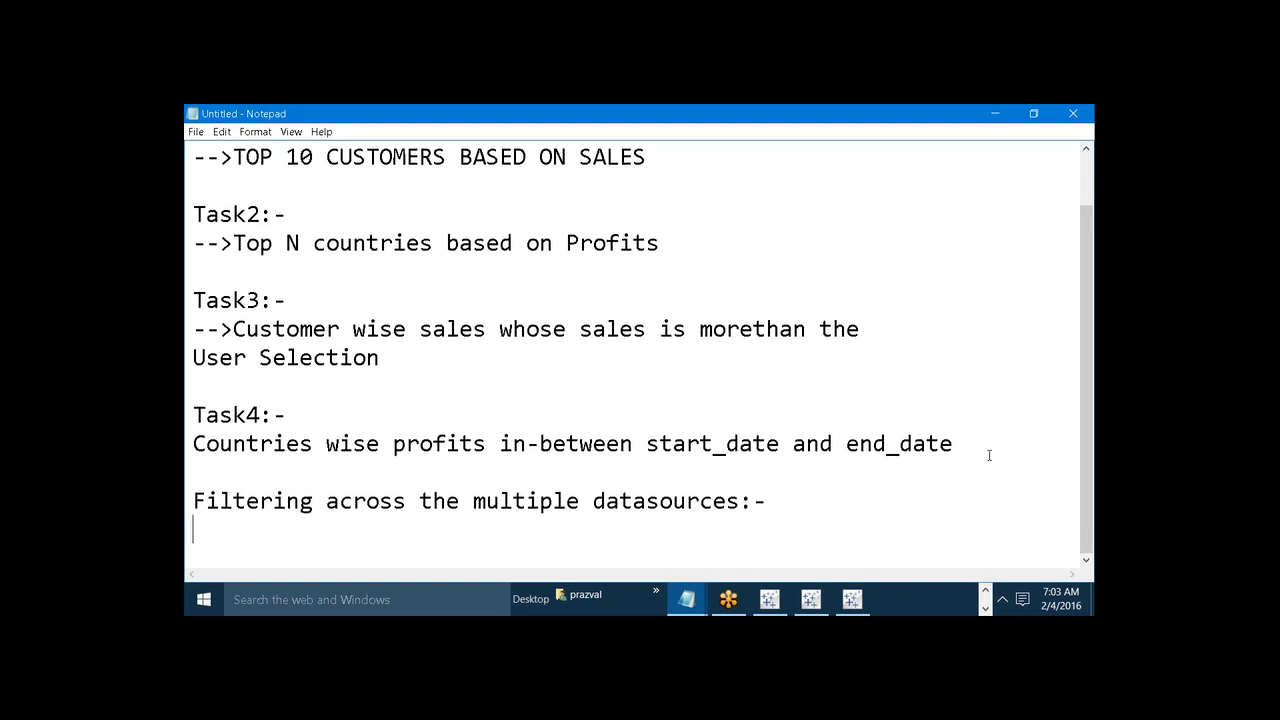
Step: Switch back to the Tableau workbook Book2 and view the Region parameter on the Task5 sheet
click(811, 599)
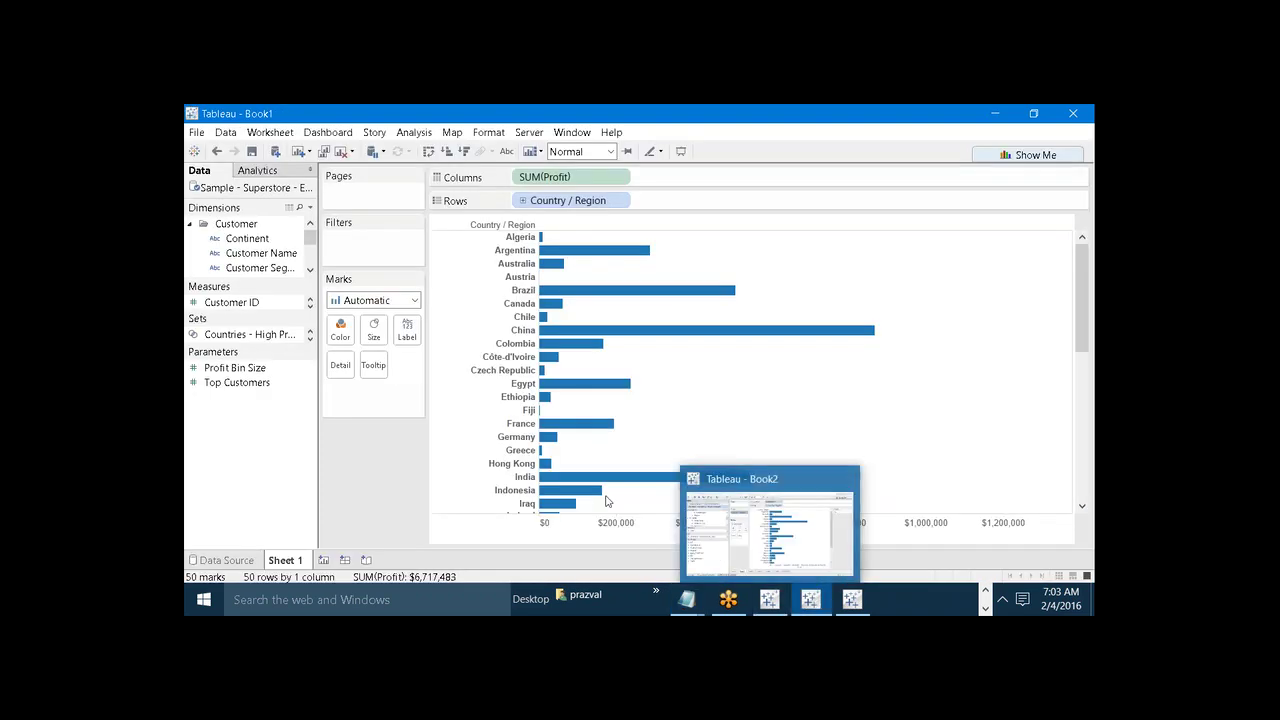
click(851, 599)
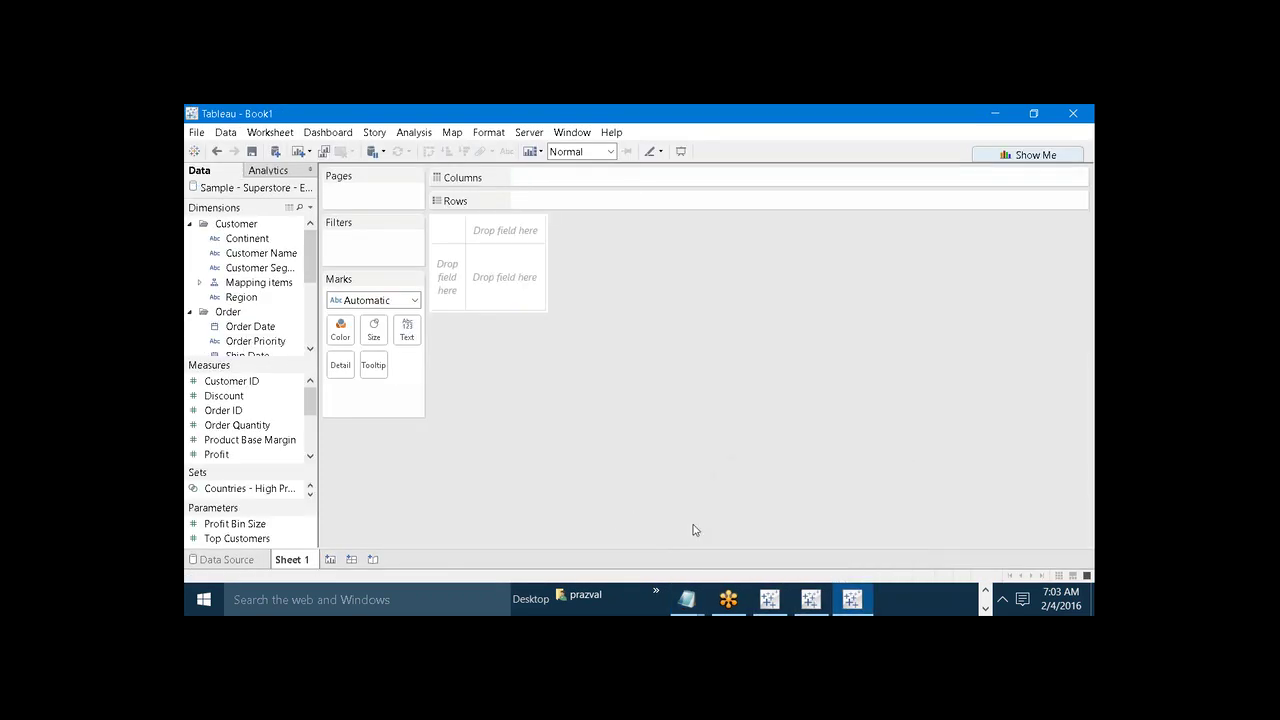
click(769, 599)
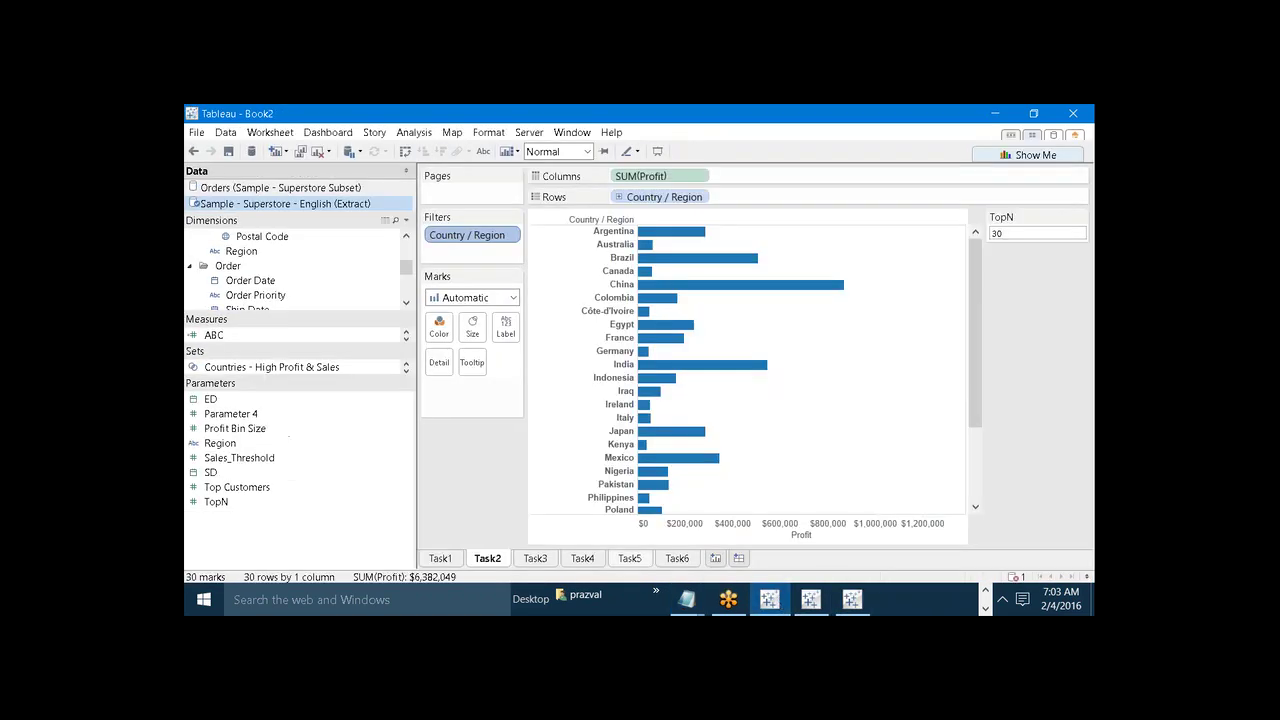
click(629, 558)
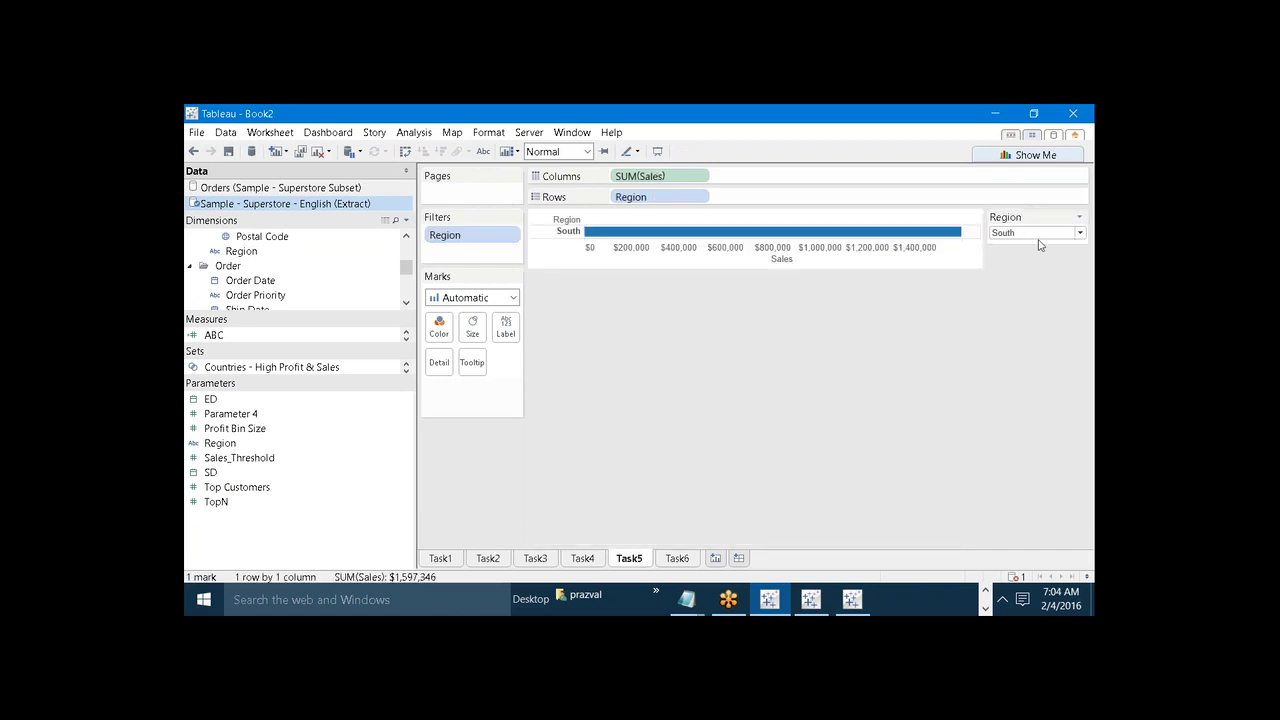
Step: Create a new worksheet listing Region on the rows and show a quick filter for Region
click(716, 558)
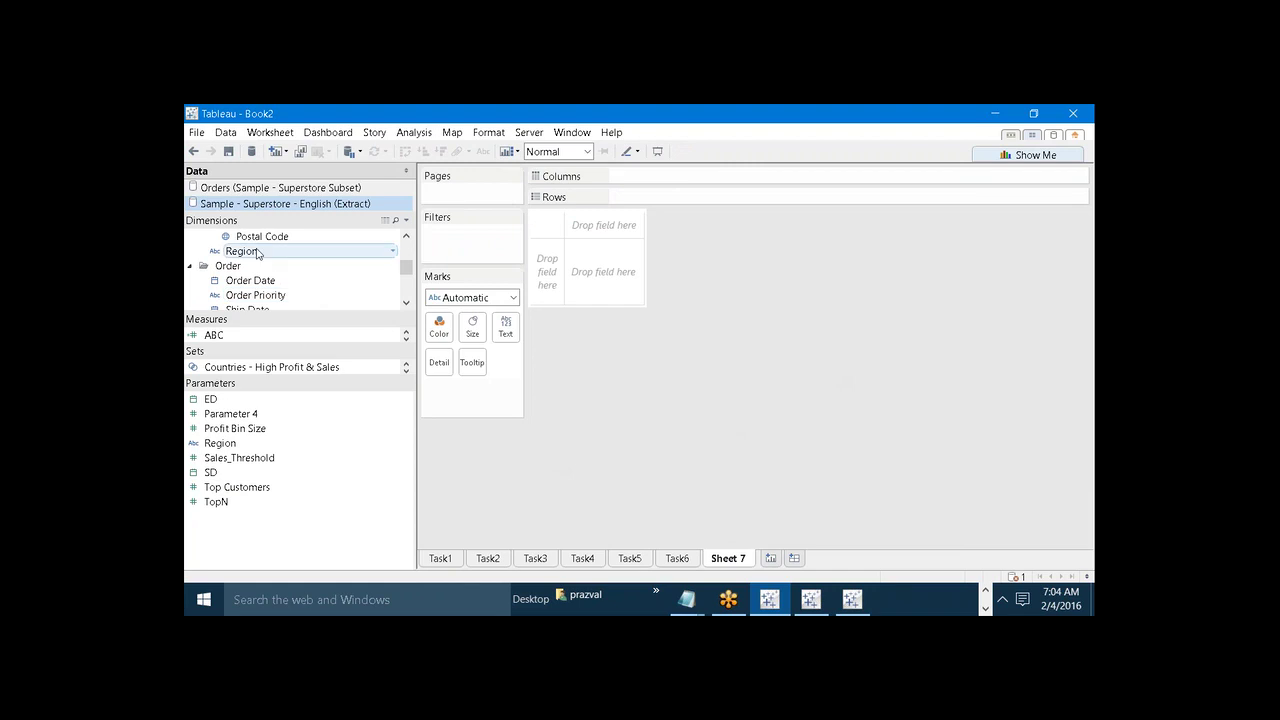
drag(241, 251, 656, 199)
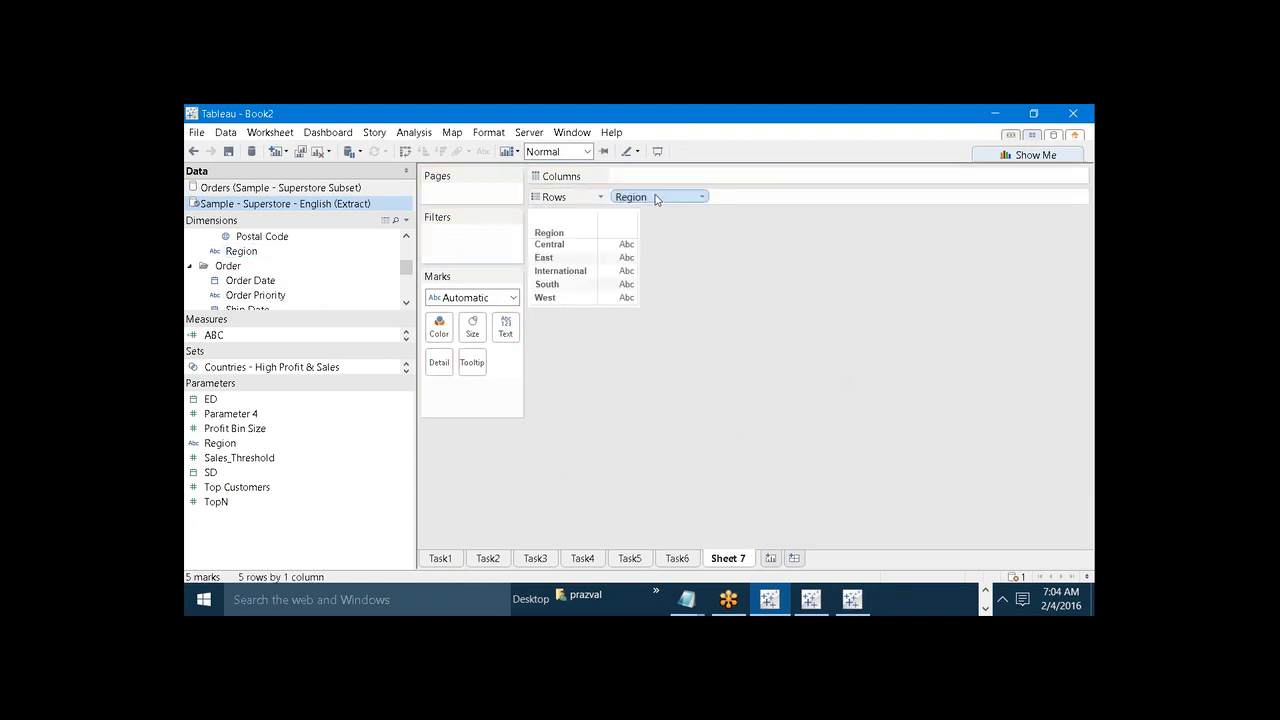
right_click(656, 199)
click(677, 214)
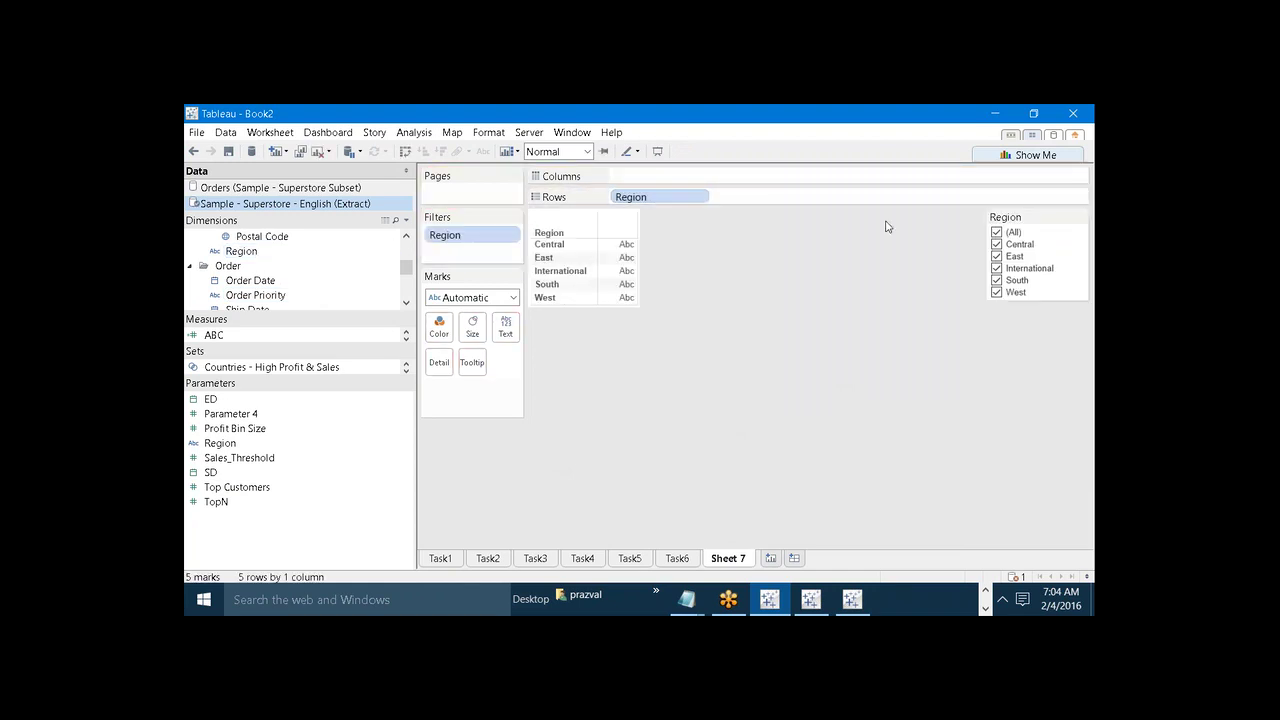
Step: Examine which worksheet scopes the Region quick filter can be applied to
click(1081, 220)
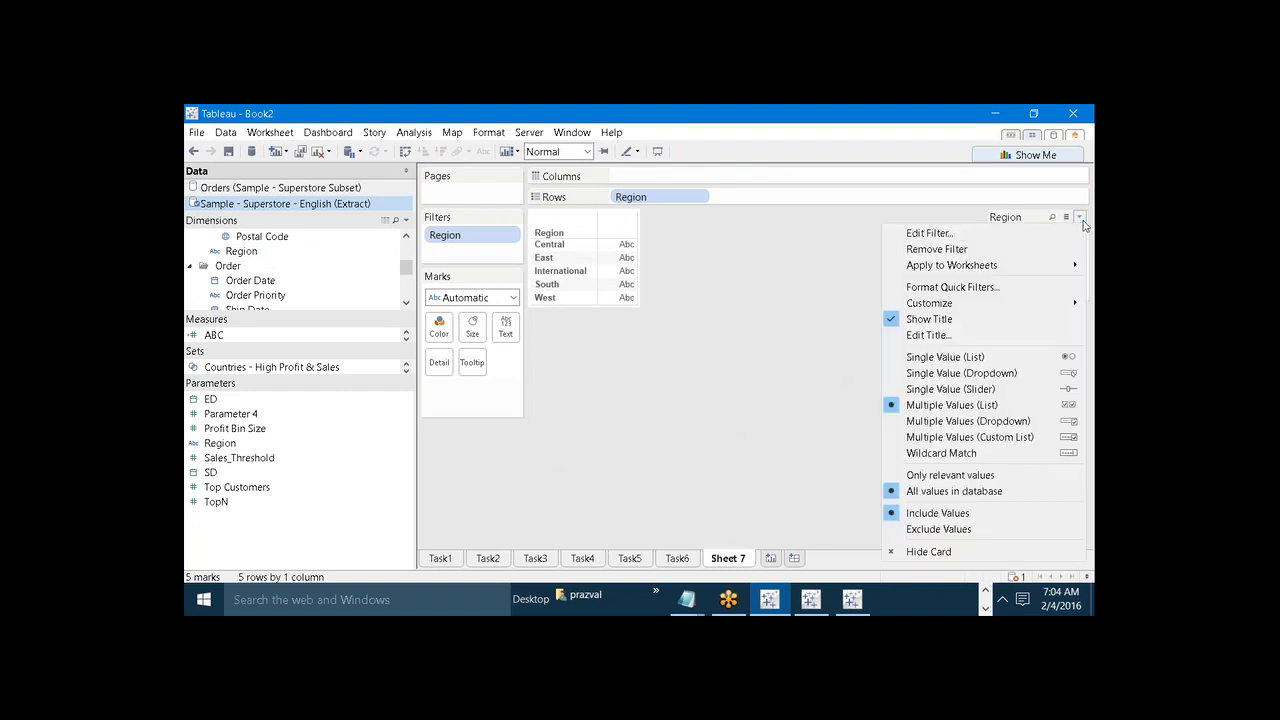
mouse_move(1017, 266)
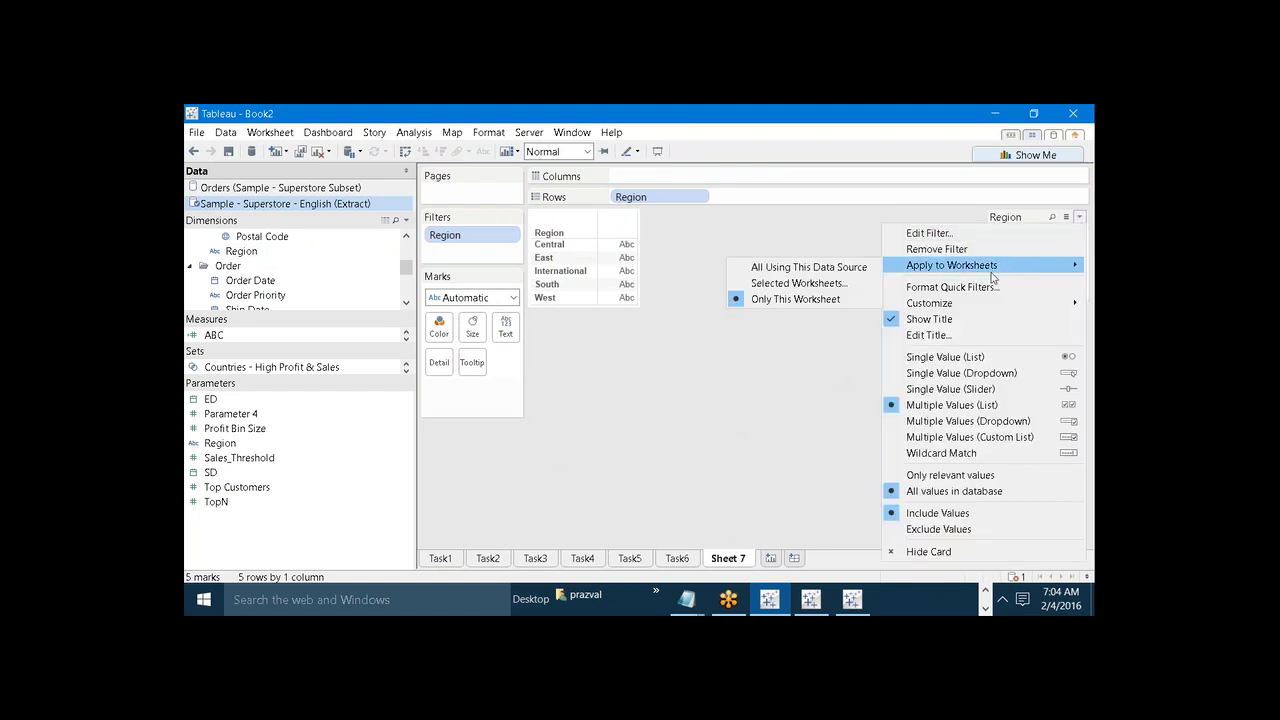
mouse_move(935, 266)
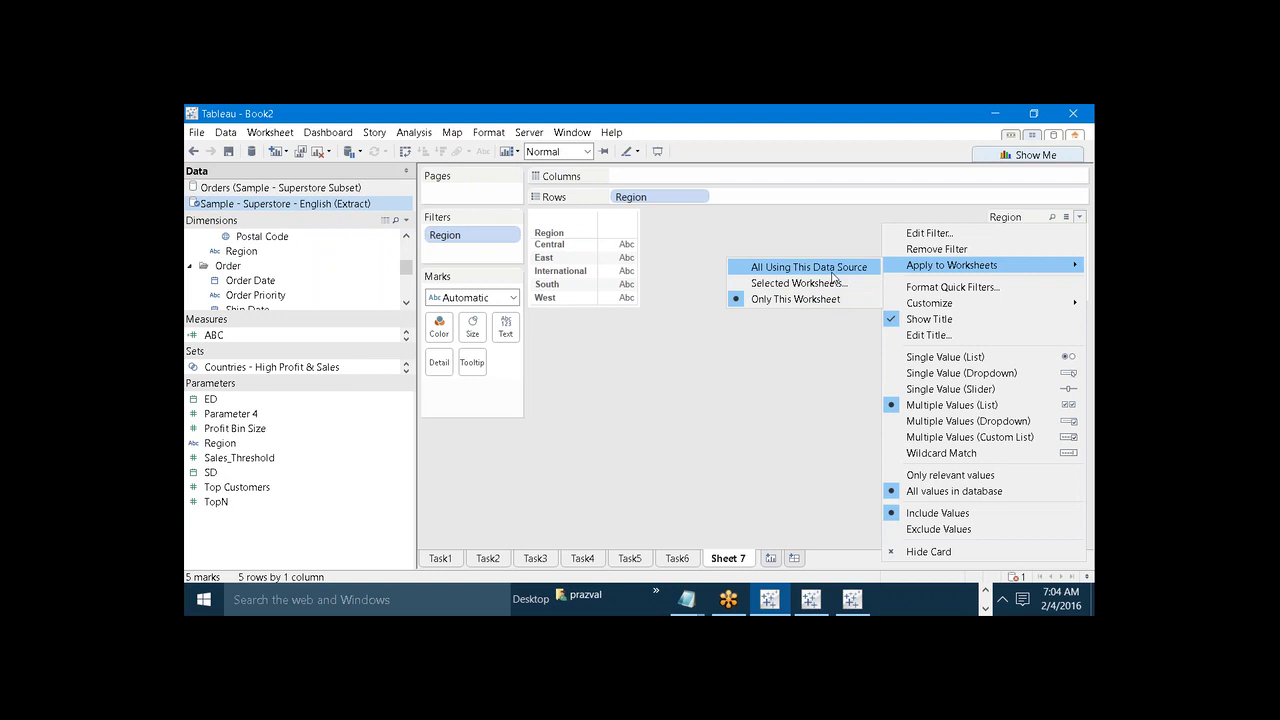
click(843, 428)
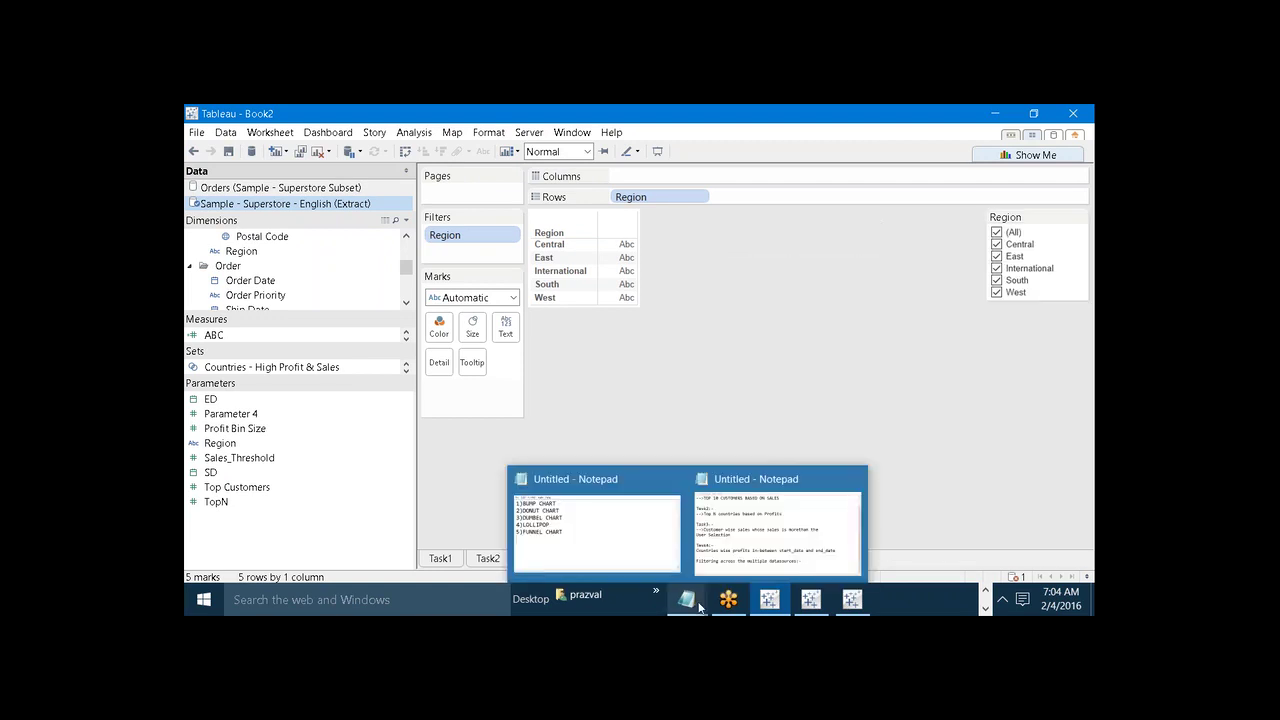
Step: Switch to the Notepad notes and add "::: 2 ways :::" under the multiple datasources heading, followed by "1)Parameters" and "2)Actions" on one line
click(783, 537)
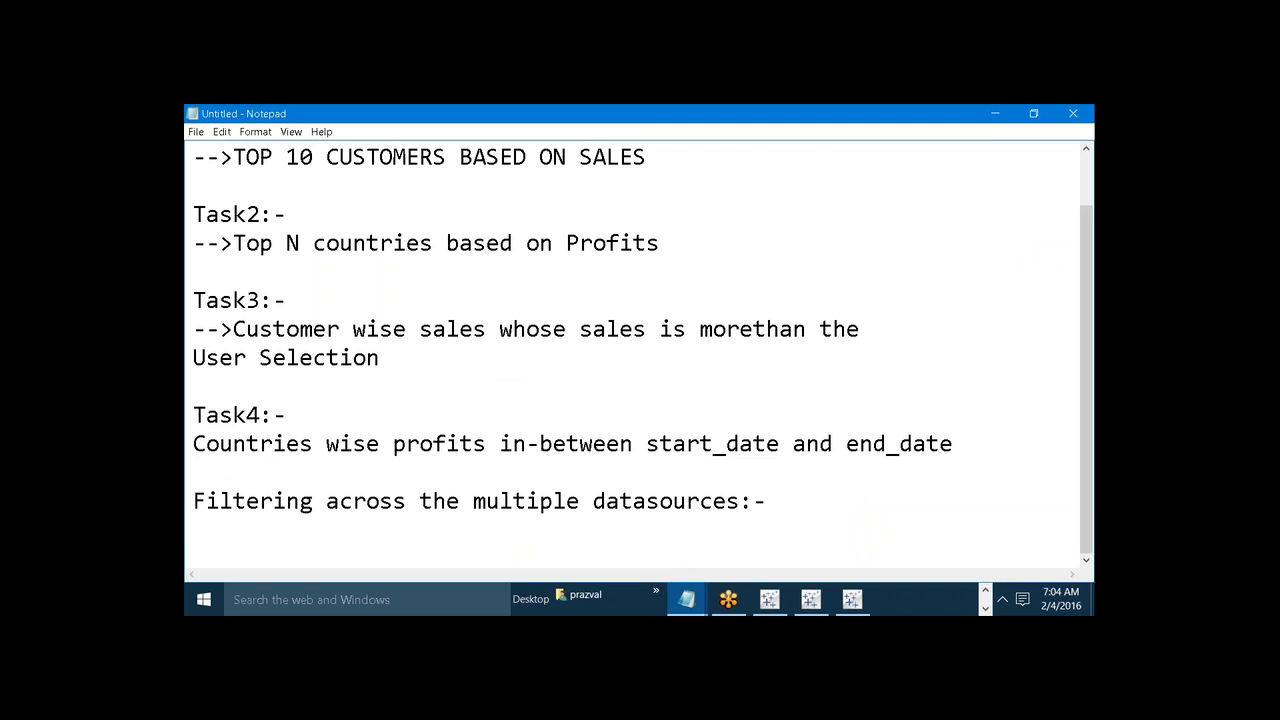
text(::: 2 ways :::)
key(Return)
text(1)
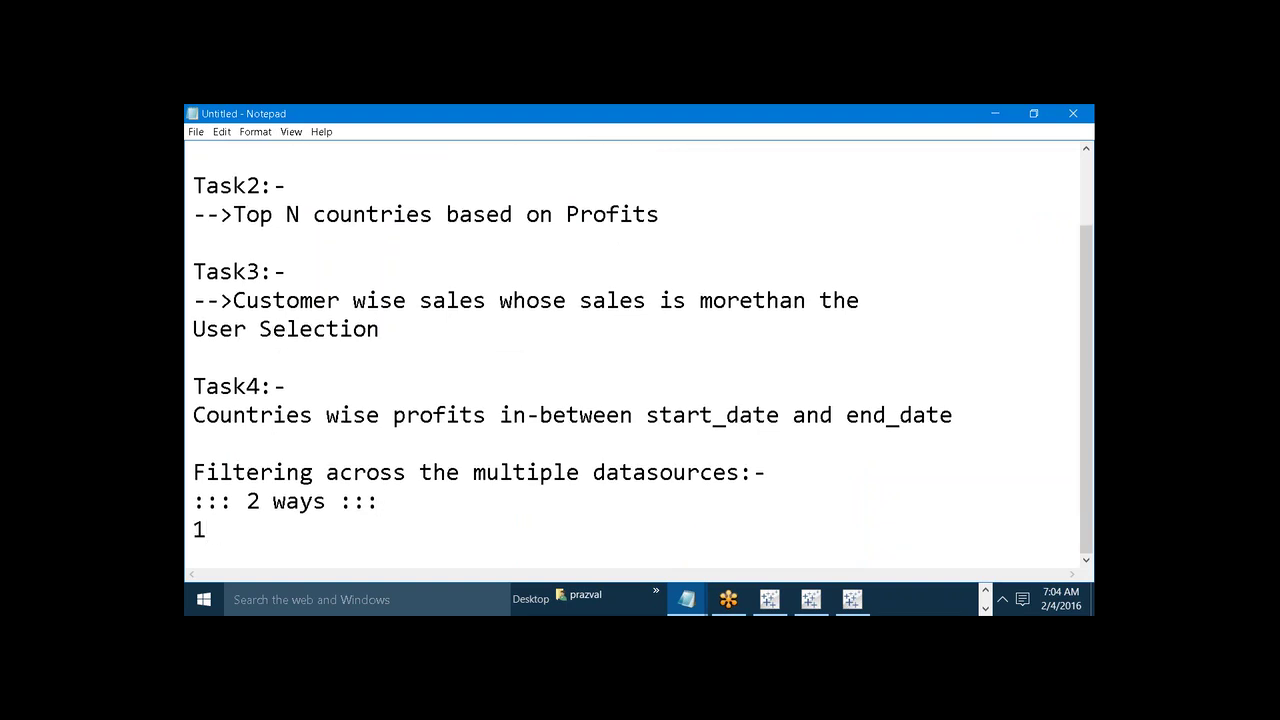
text()Parameters     )
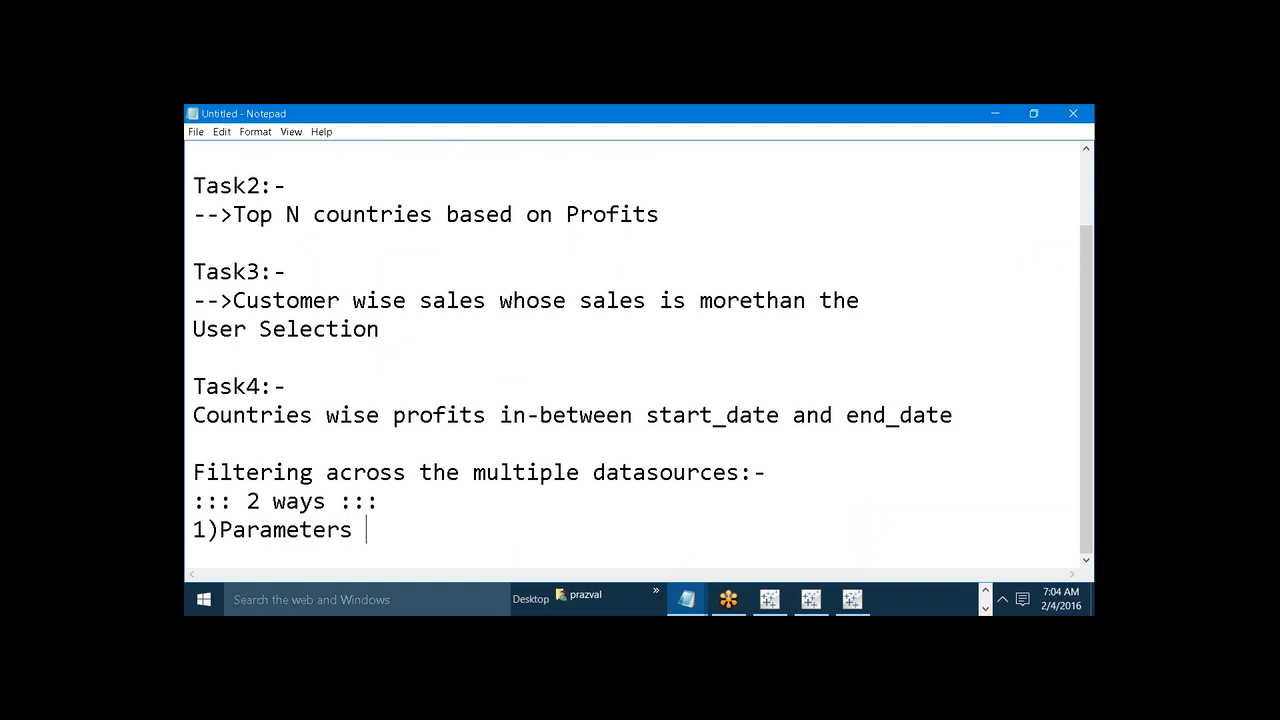
text(2)Actions)
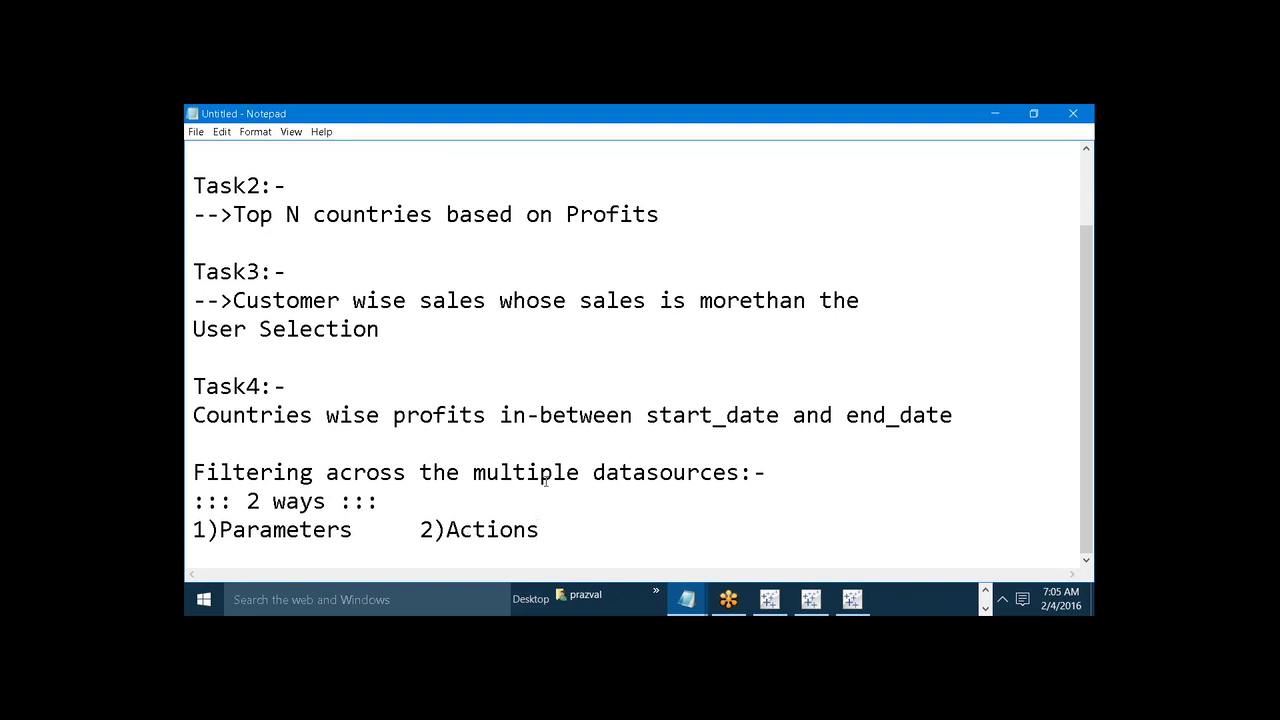
Step: Switch back to the Tableau workbook Book2 and rename Sheet 7 as ss_extract
click(768, 599)
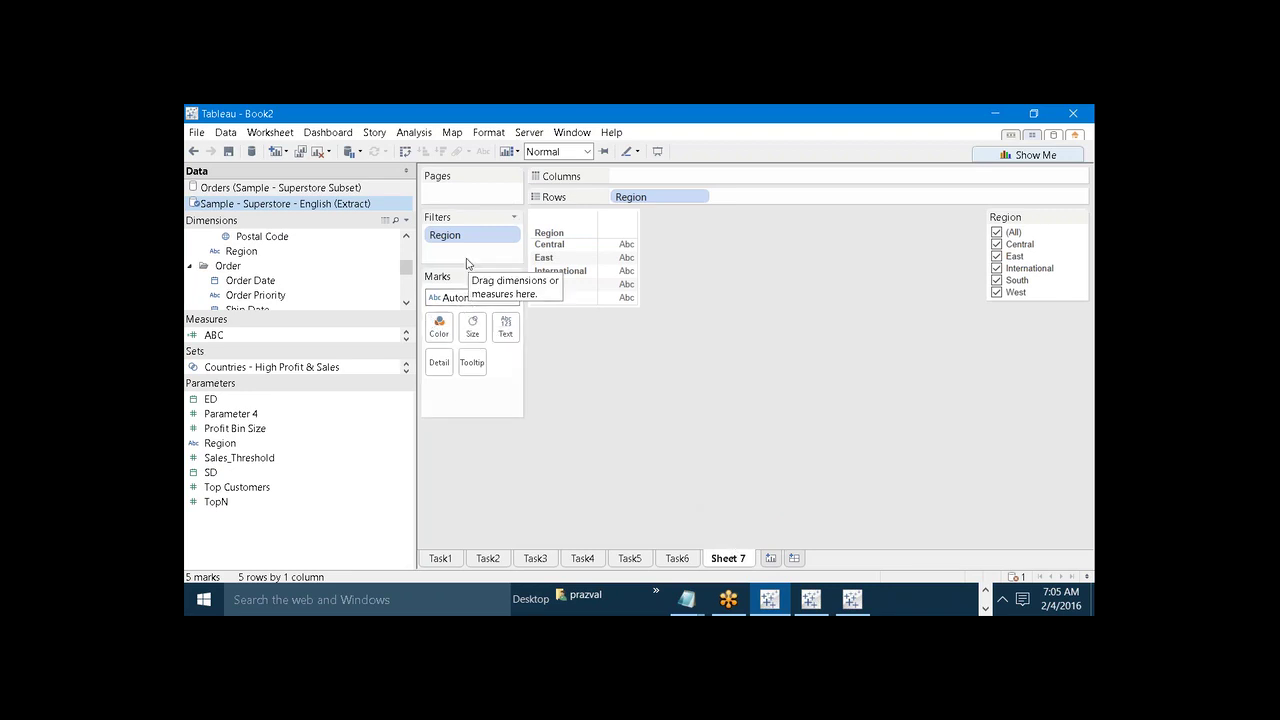
right_click(734, 567)
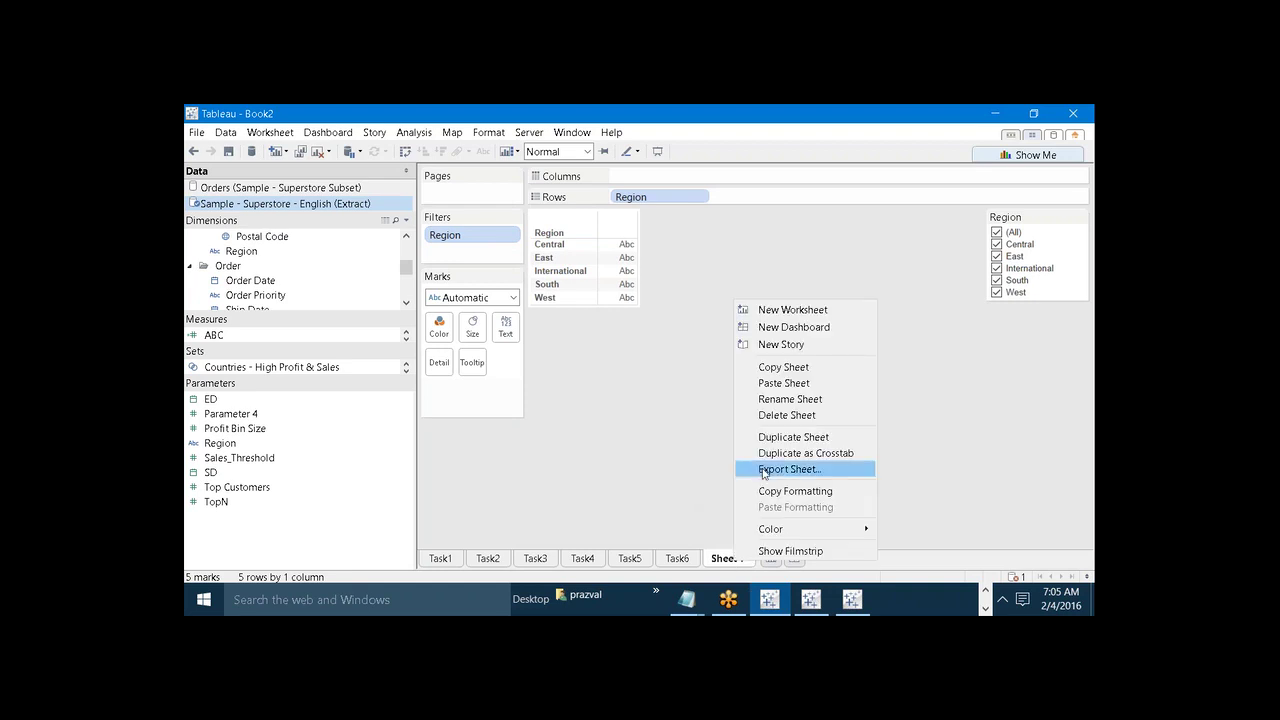
click(772, 405)
text(ss)
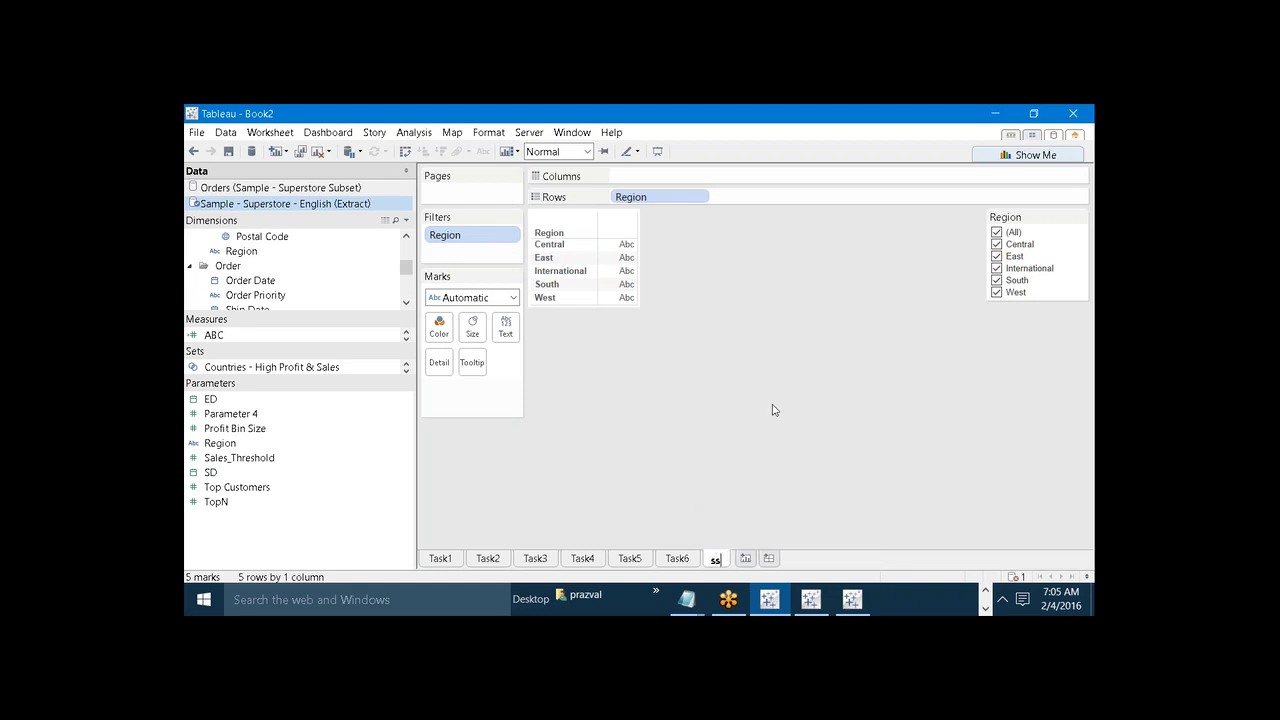
text(_ext)
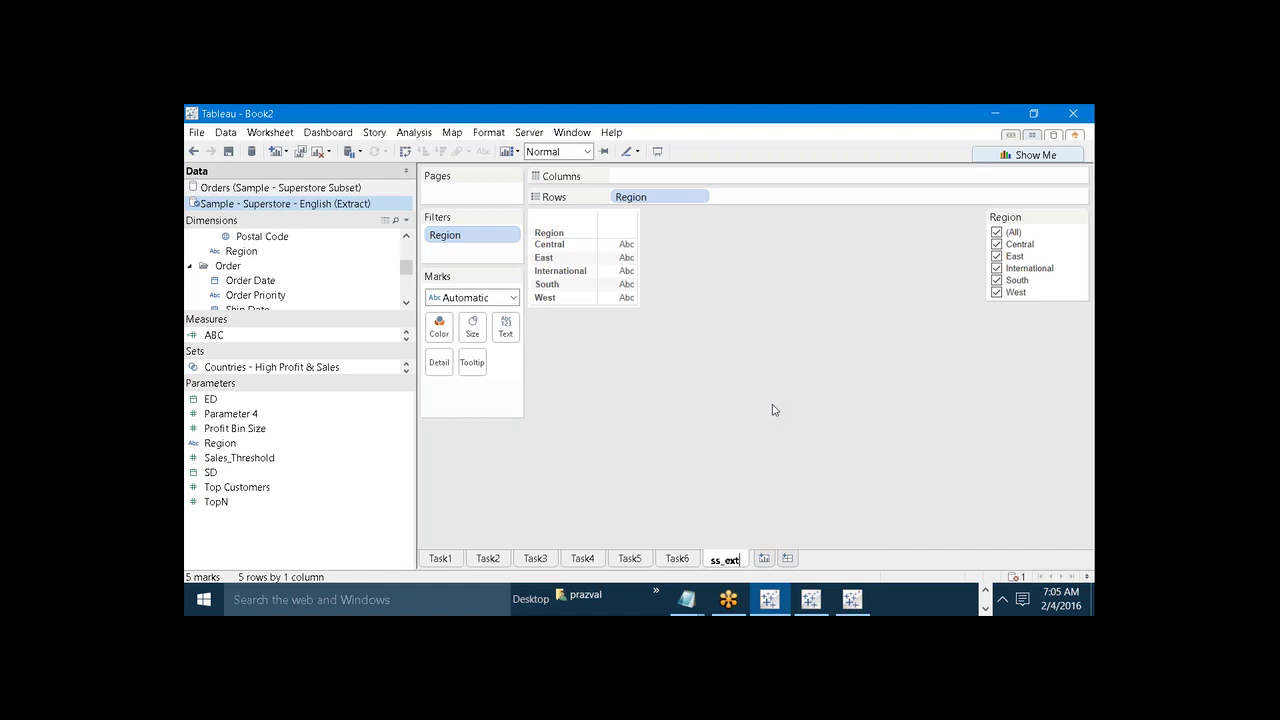
text(ract)
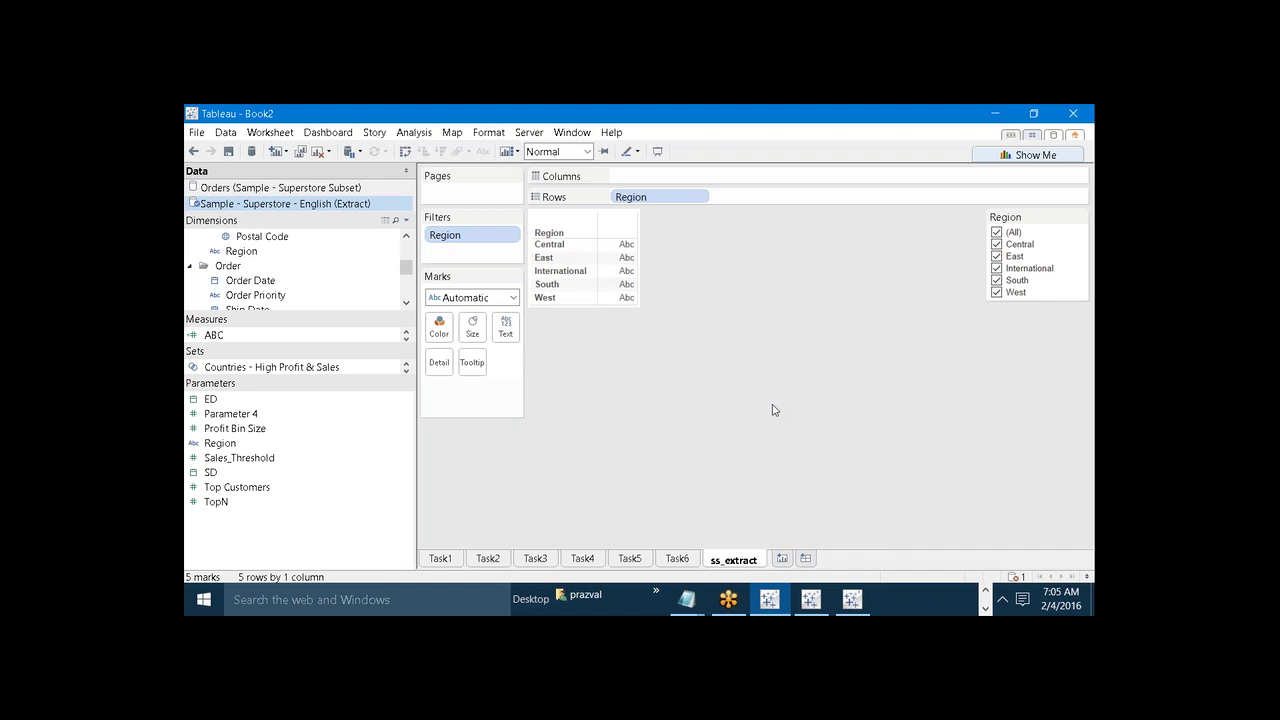
key(Return)
Step: Create a new worksheet listing Region from the Orders (Sample - Superstore Subset) data source on the rows
click(783, 561)
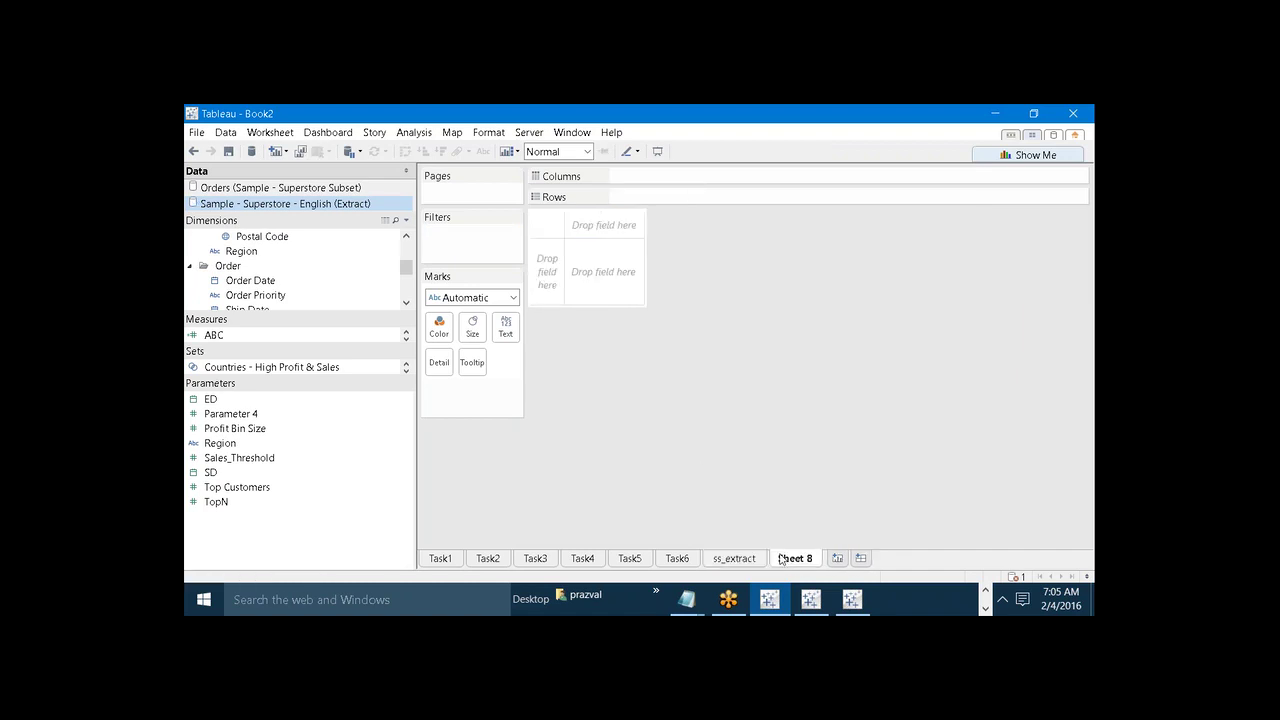
click(360, 189)
drag(405, 248, 403, 277)
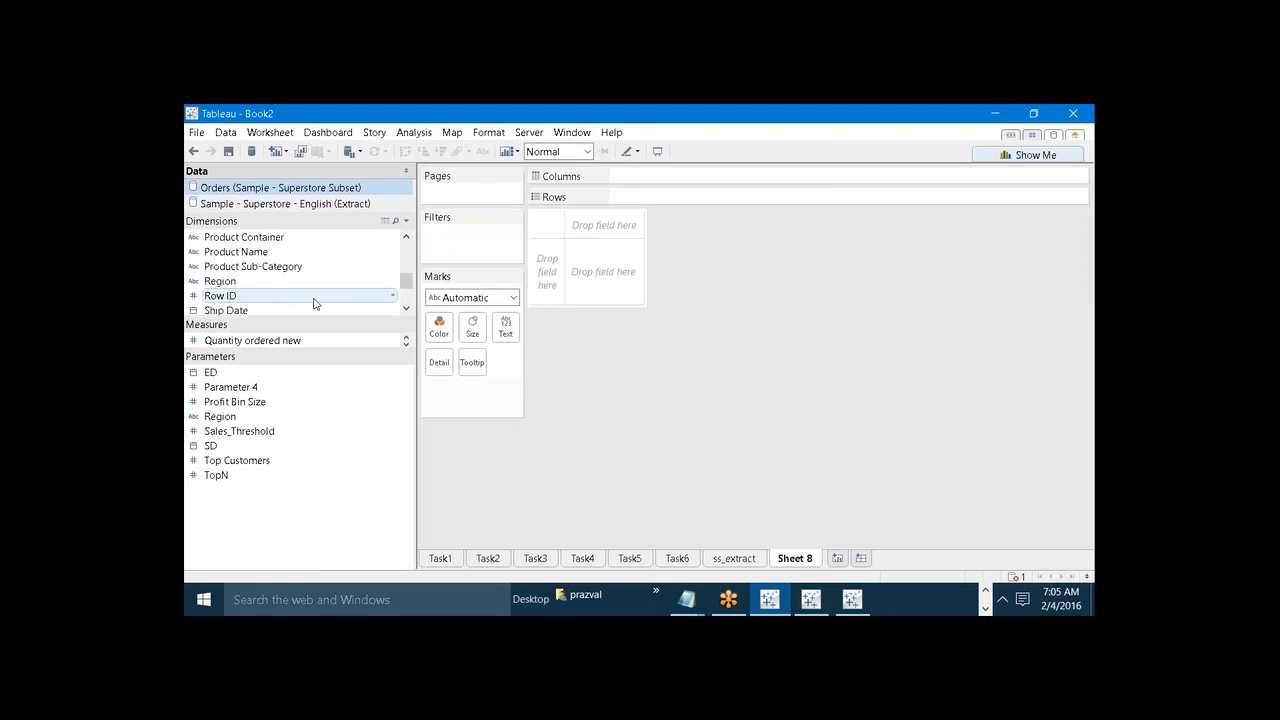
drag(285, 286, 625, 197)
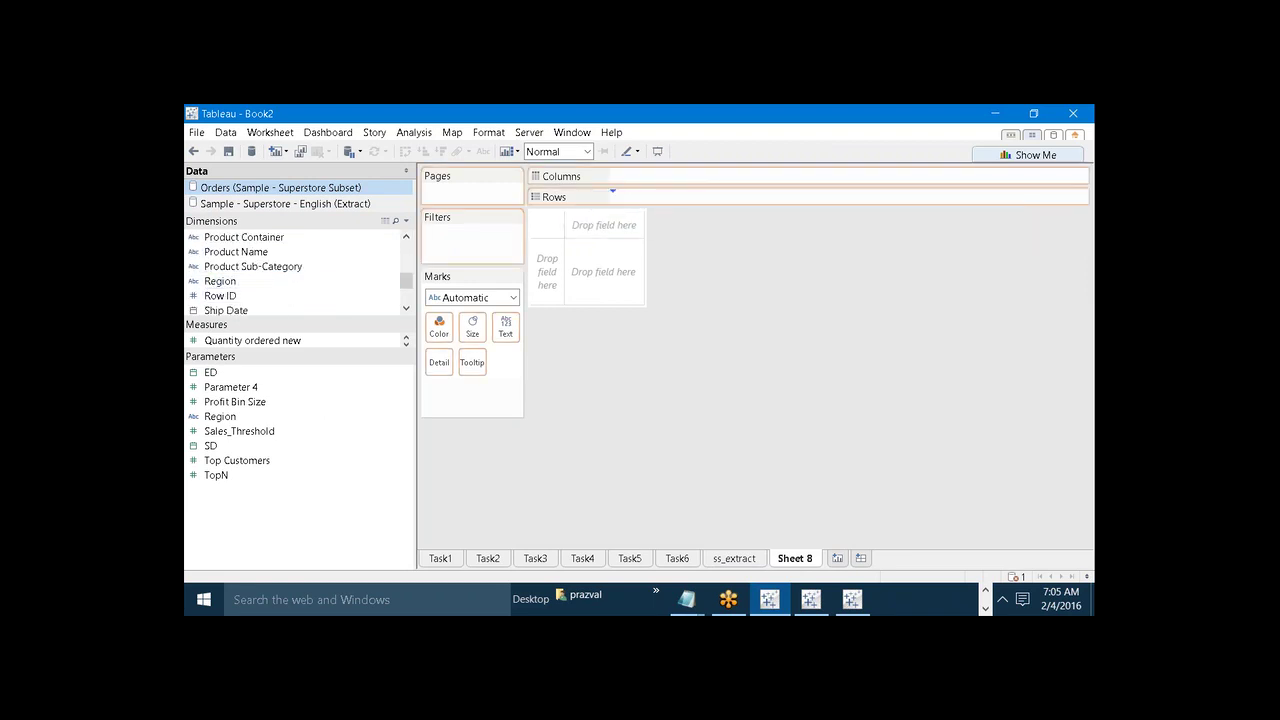
Step: Rename the new Sheet 8 as Ss_Excel
right_click(800, 565)
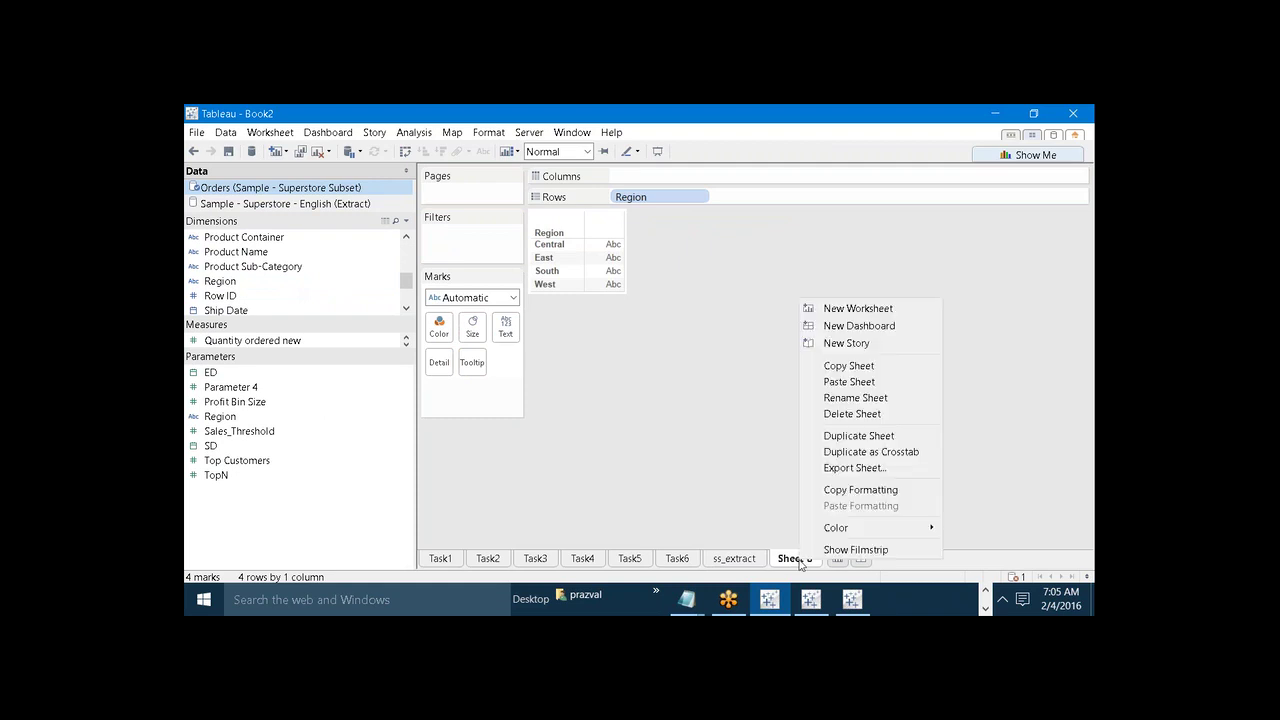
click(829, 403)
text(s)
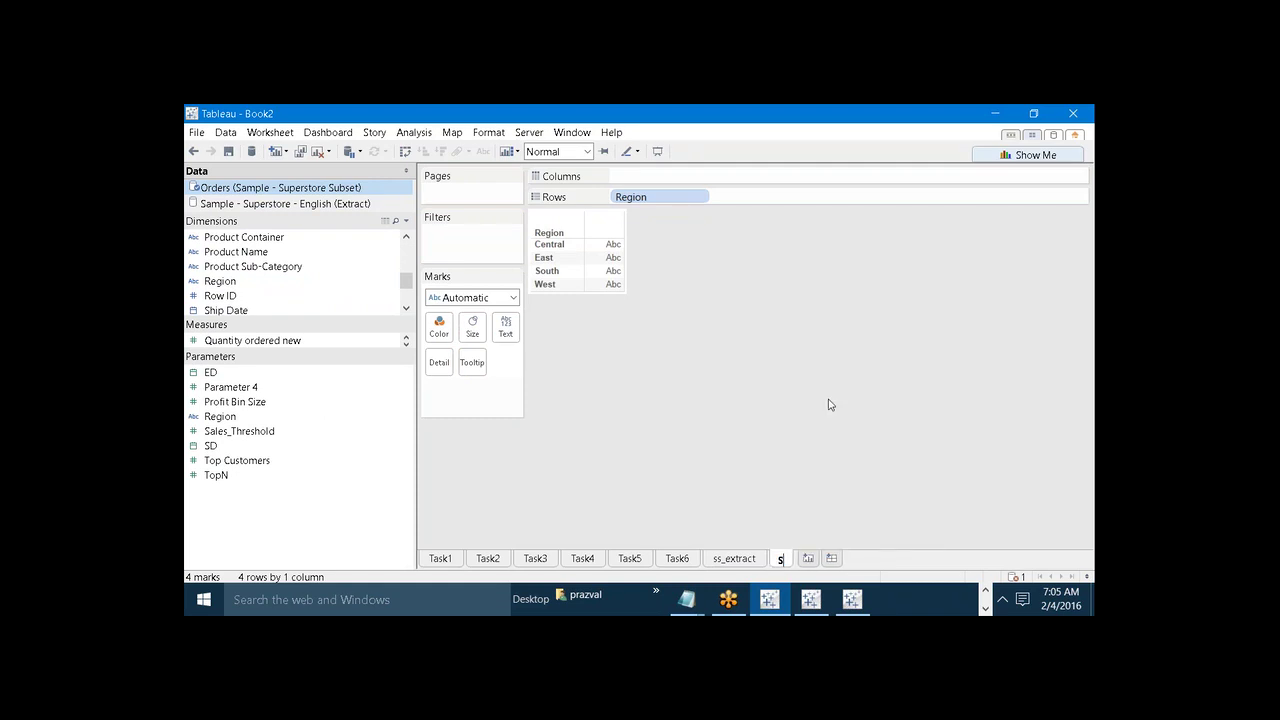
text(s_Excel)
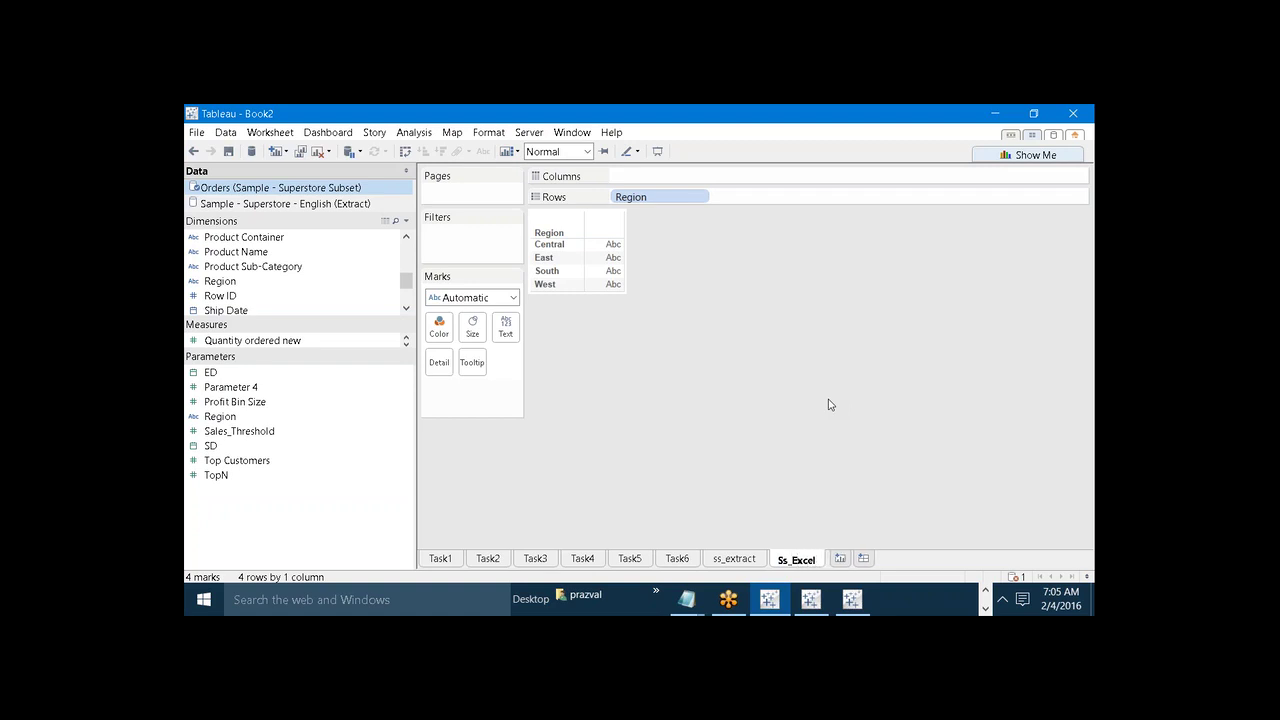
Step: Compare the ss_extract and Ss_Excel sheets and the data source each one uses
click(734, 559)
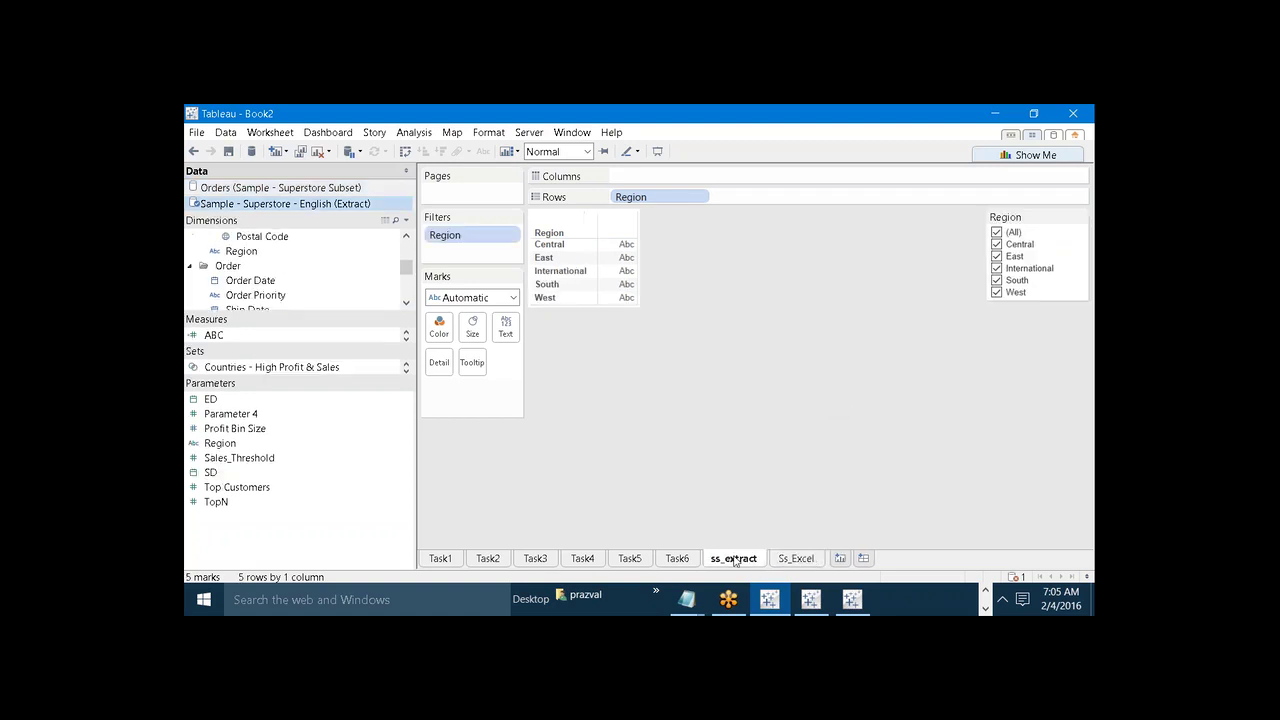
click(815, 558)
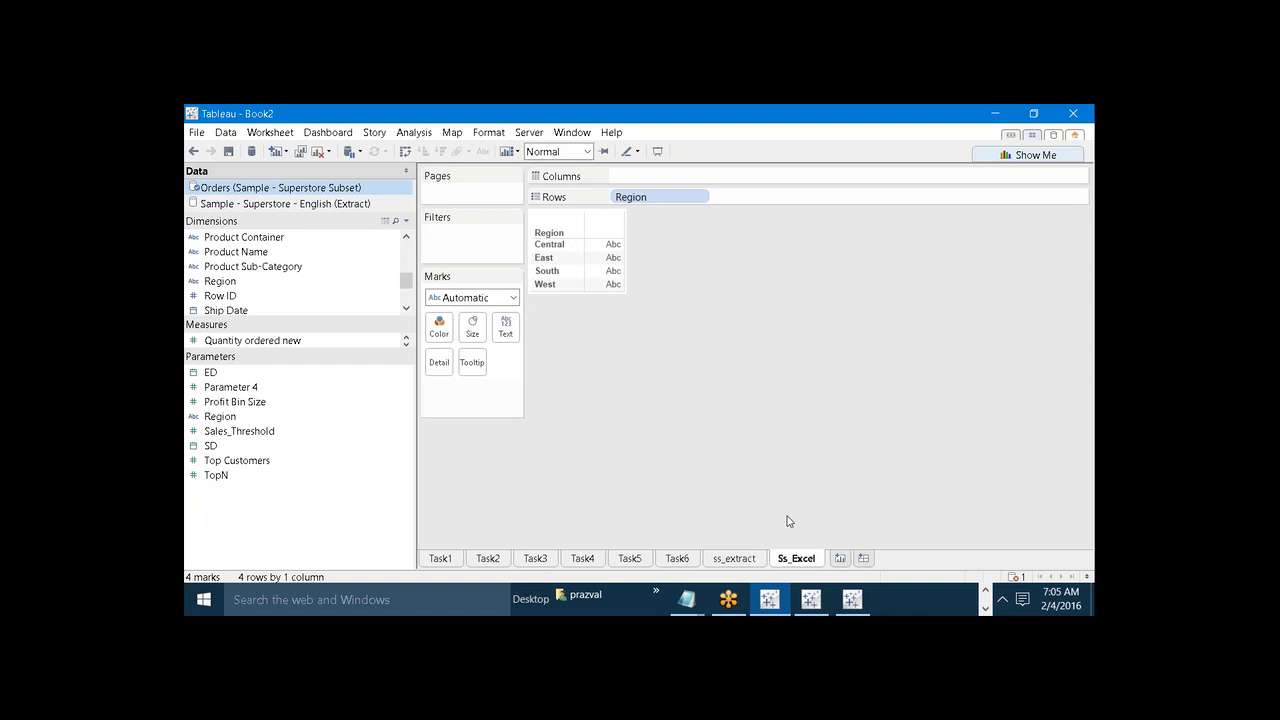
click(332, 205)
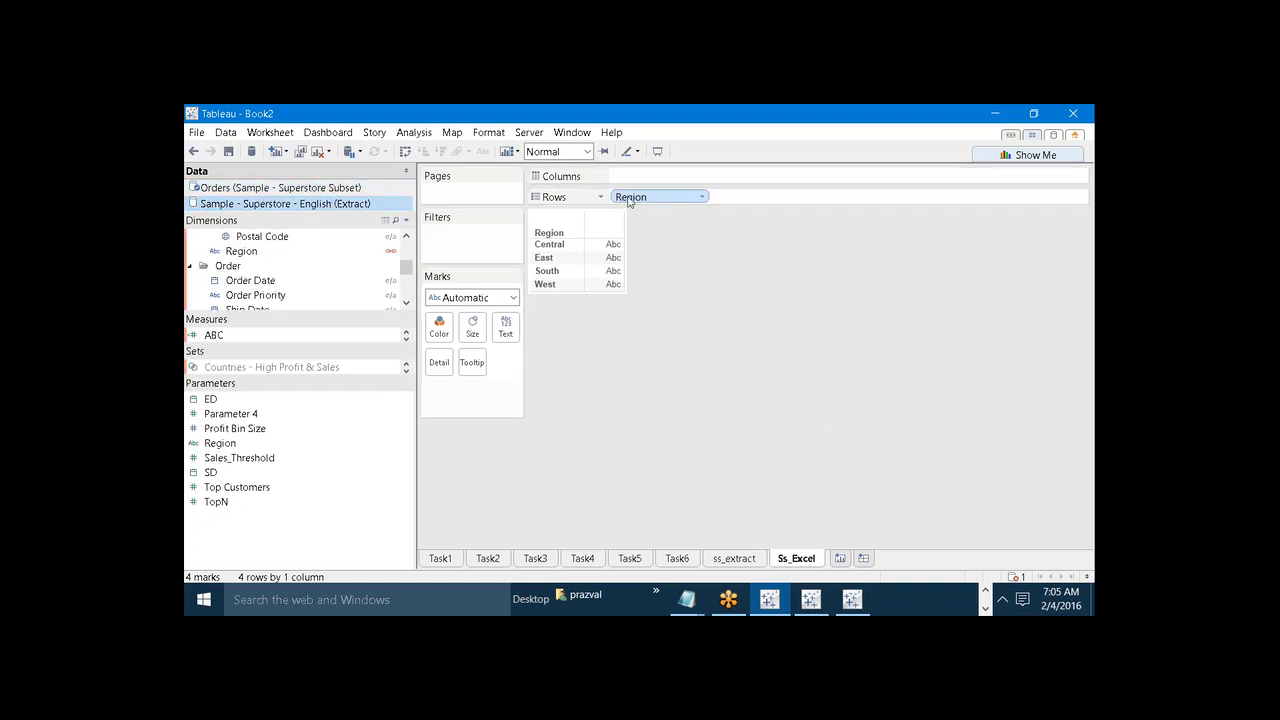
click(375, 190)
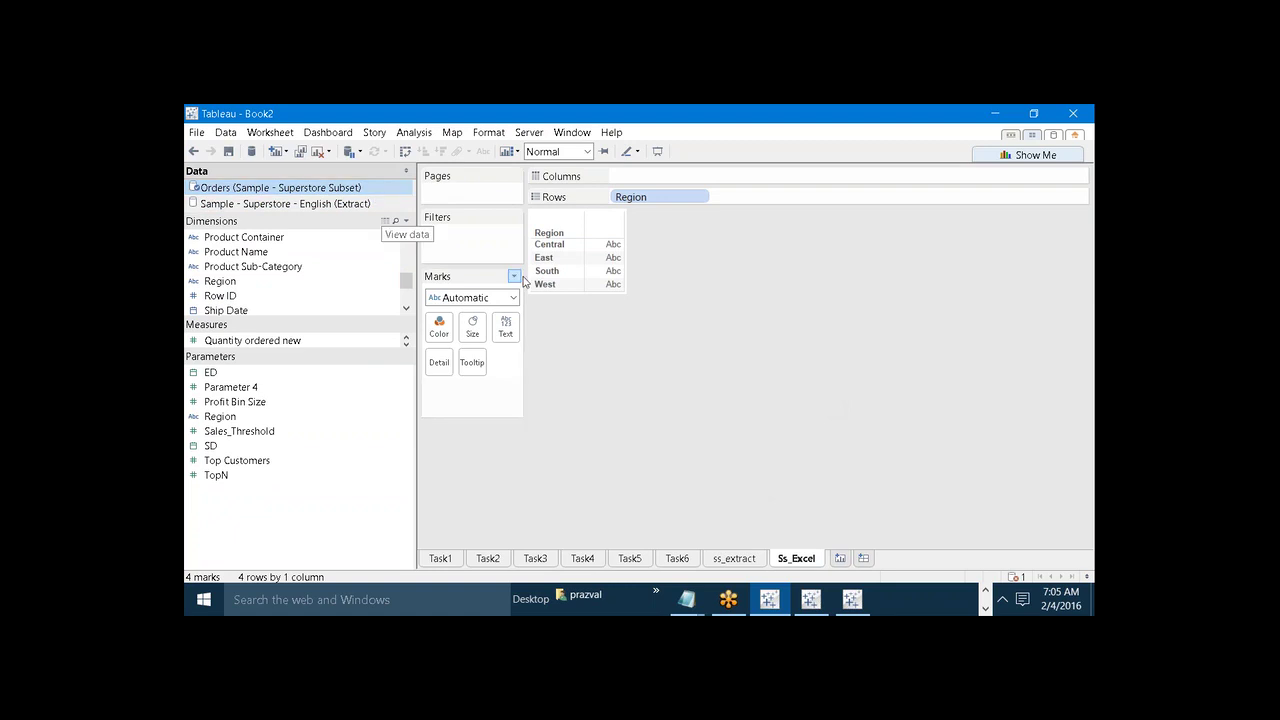
click(744, 558)
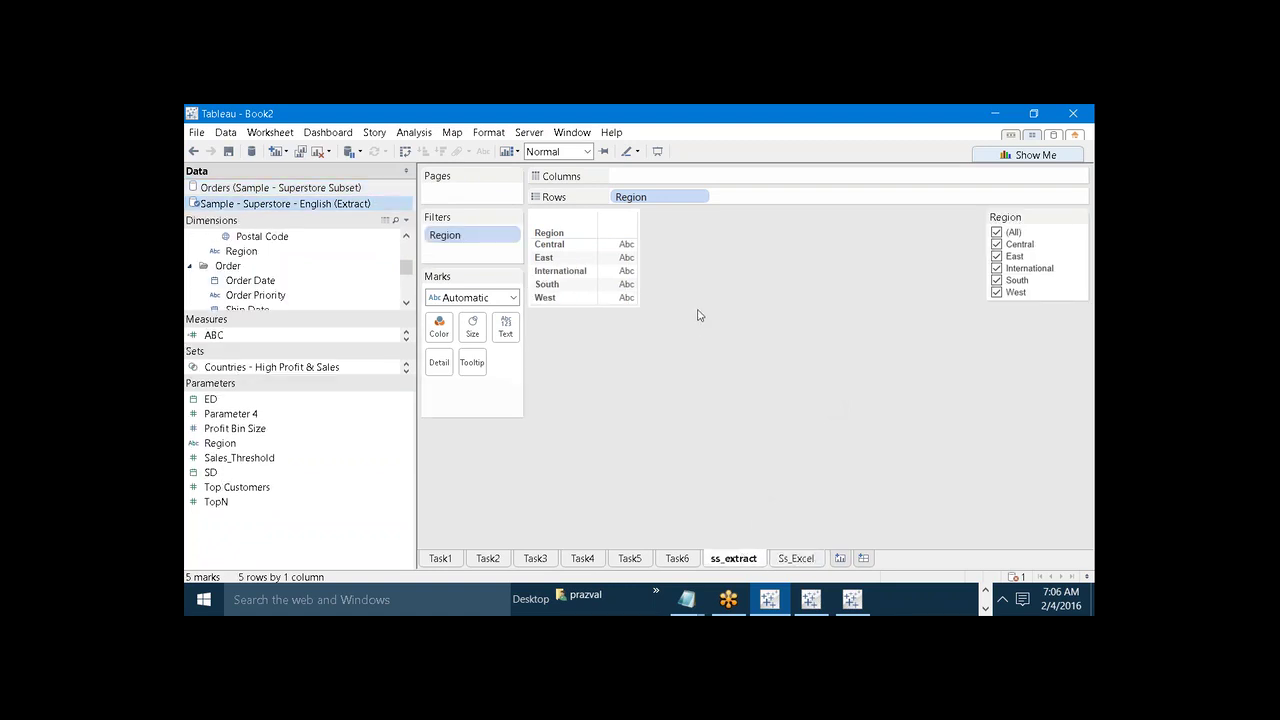
Step: Create a new dashboard with the ss_extract and Ss_Excel sheets placed side by side
click(864, 559)
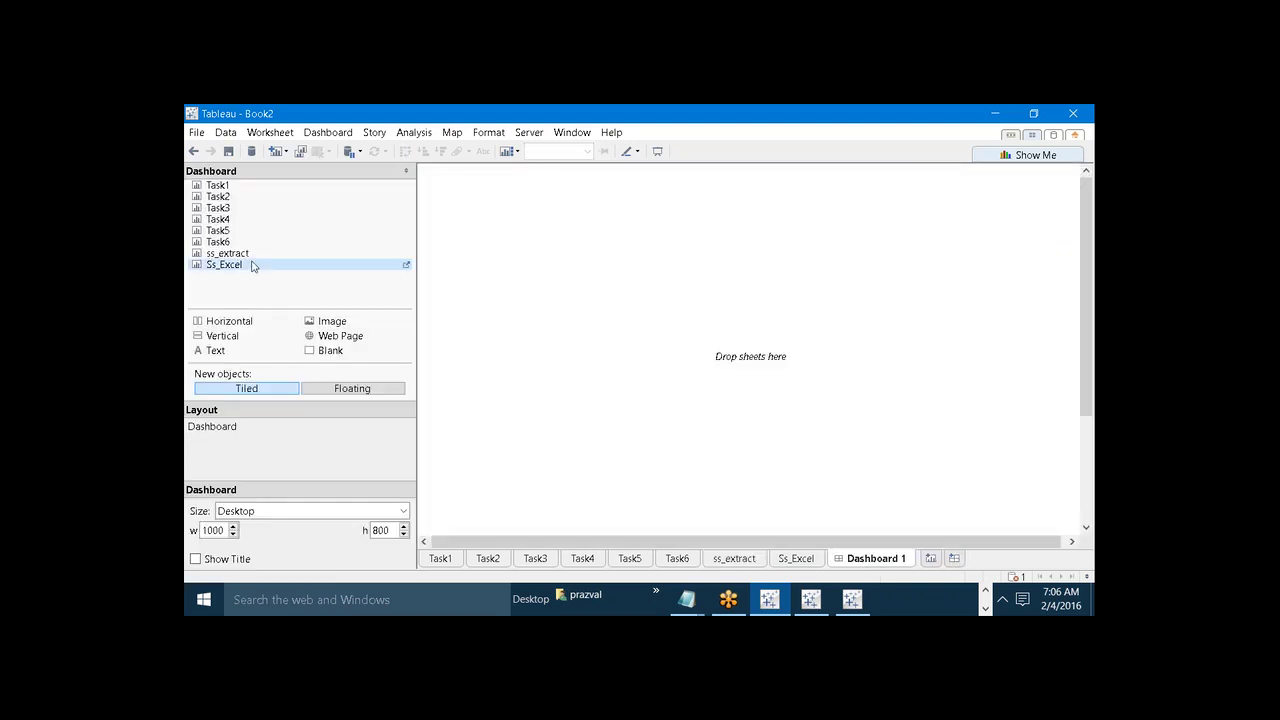
drag(235, 254, 445, 230)
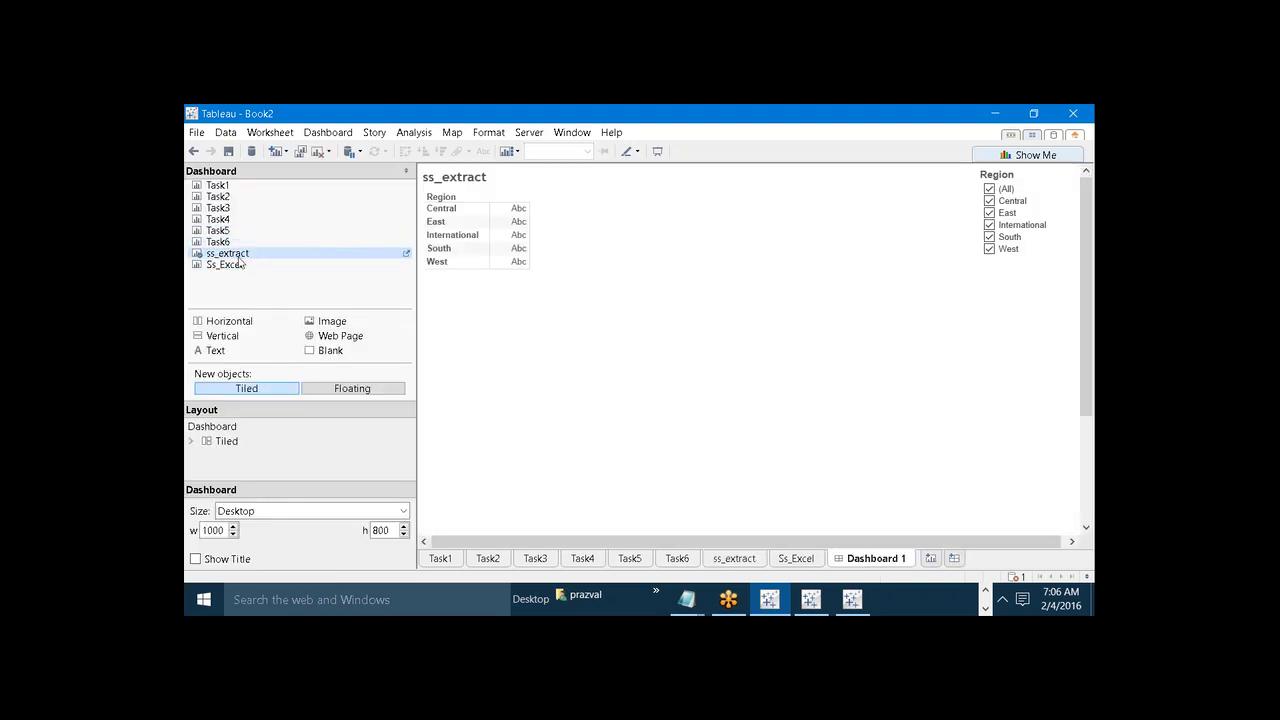
drag(240, 263, 736, 406)
click(986, 391)
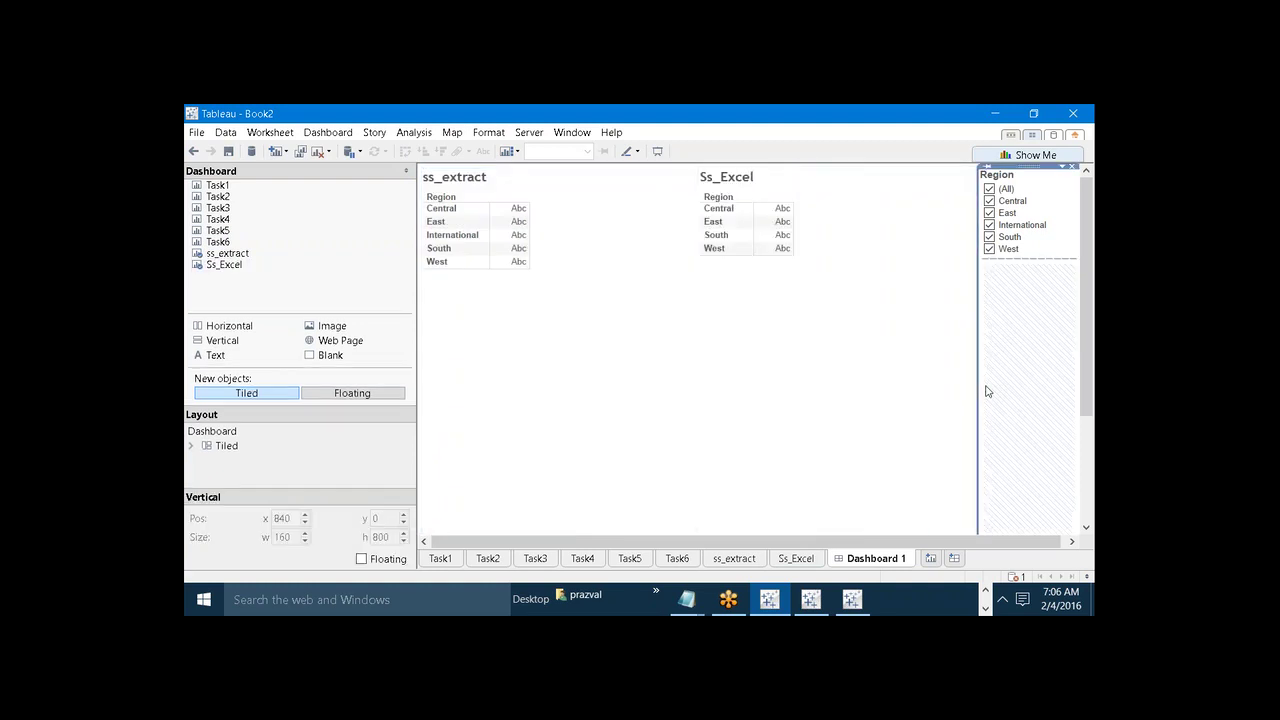
Step: Restrict the dashboard's Region filter to Central, East, International and South, checking its effect on both sheets
click(990, 189)
click(990, 201)
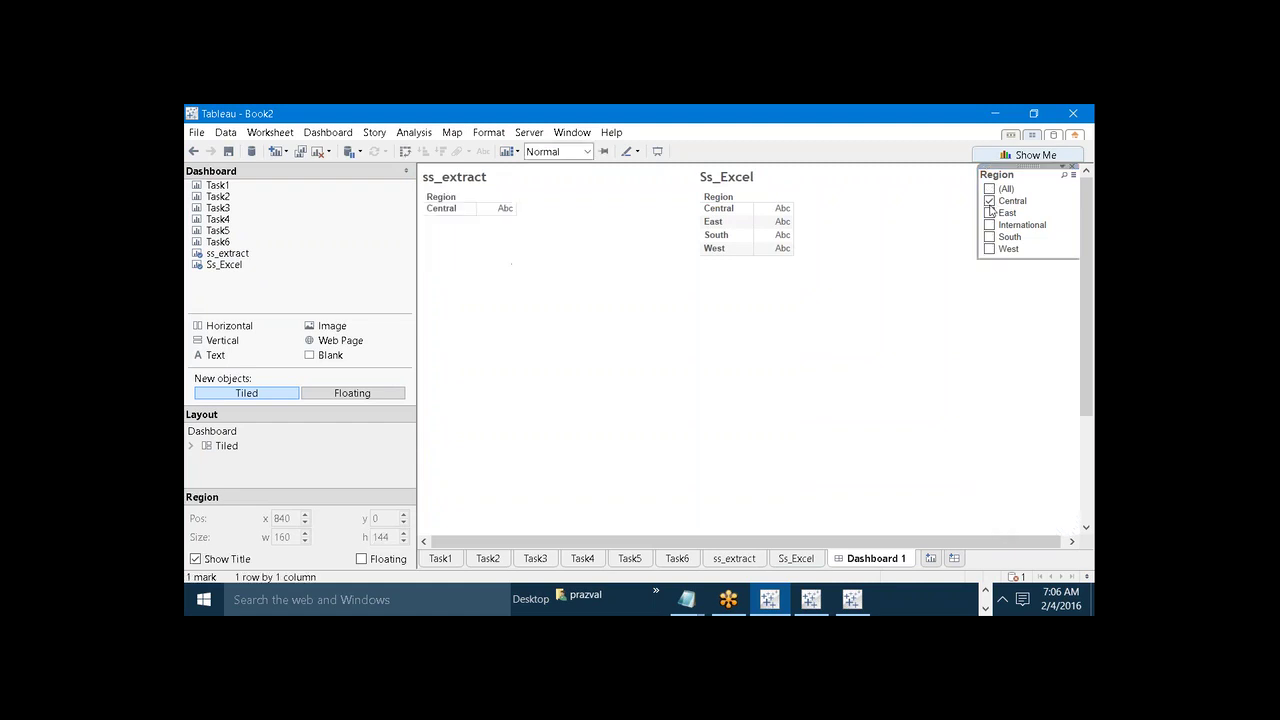
click(990, 212)
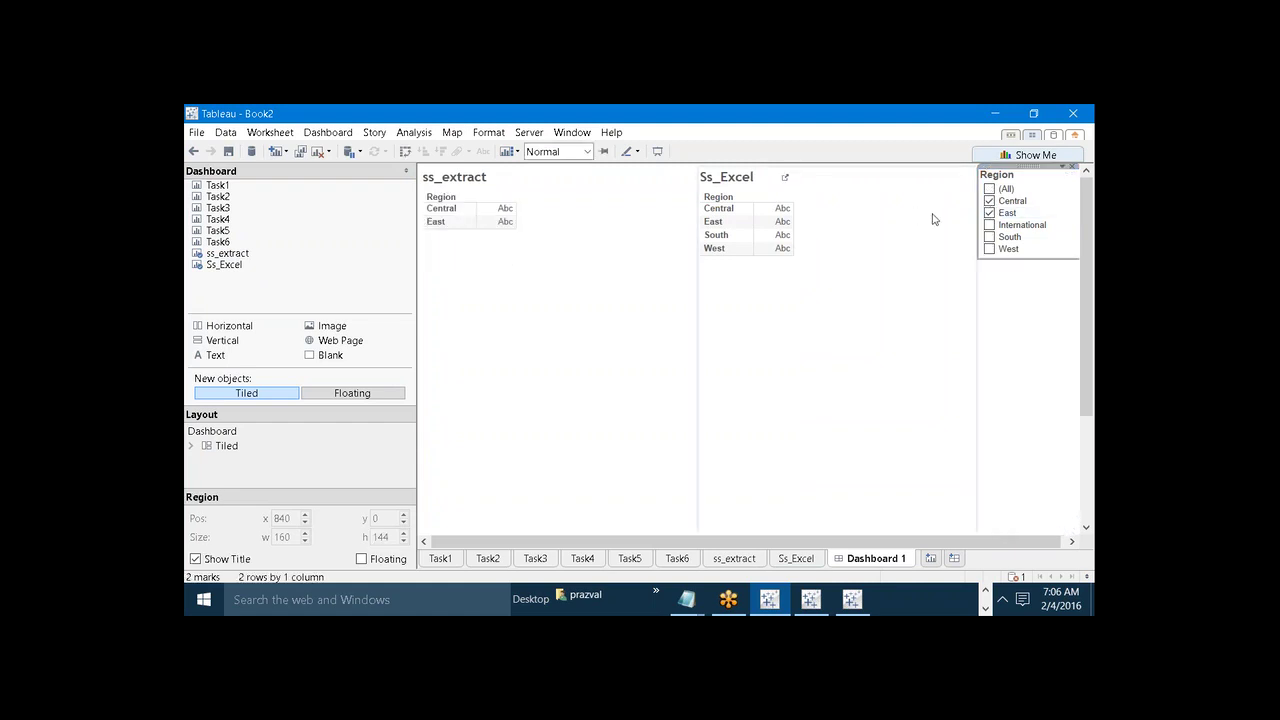
click(990, 225)
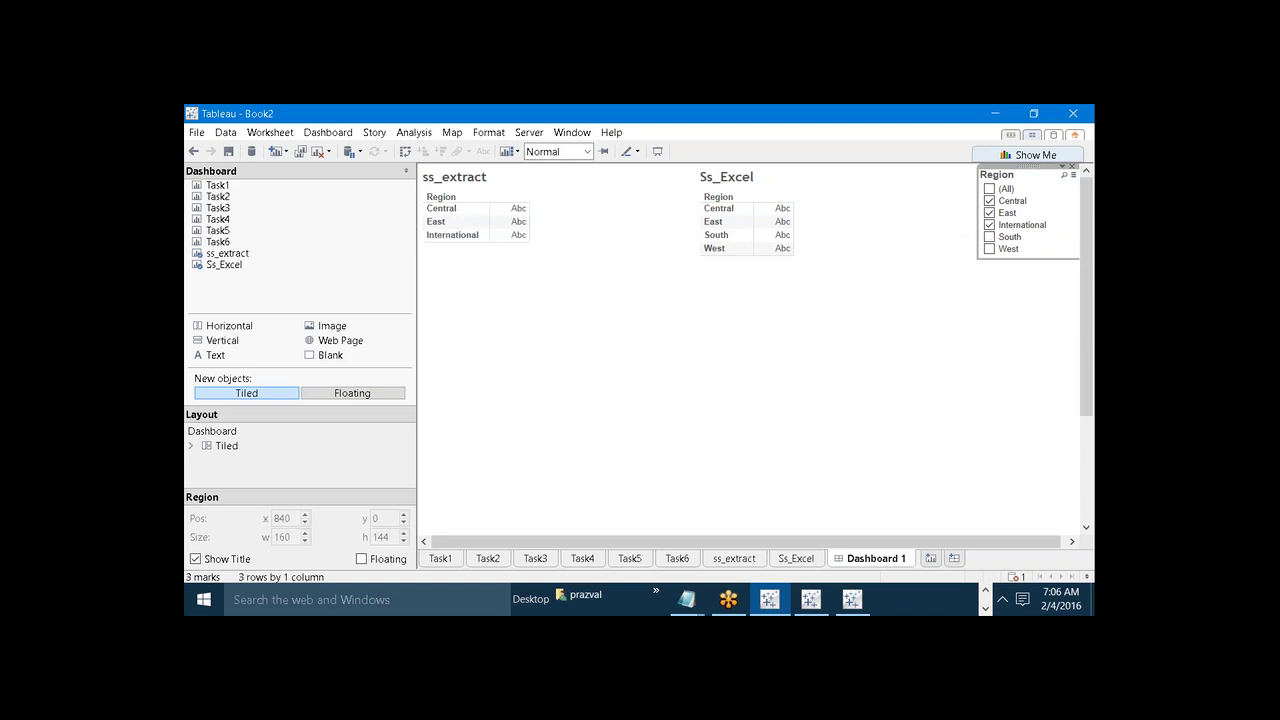
click(990, 237)
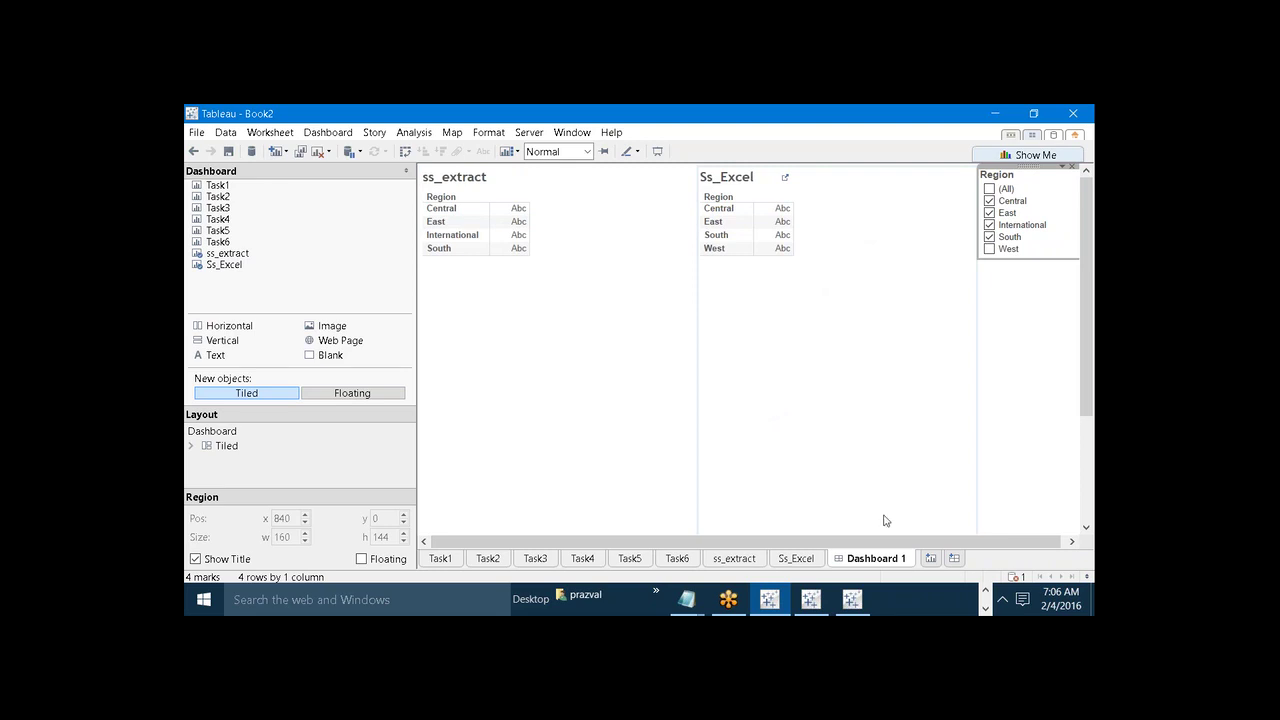
Step: Remove the Region filter from the ss_extract worksheet
click(739, 559)
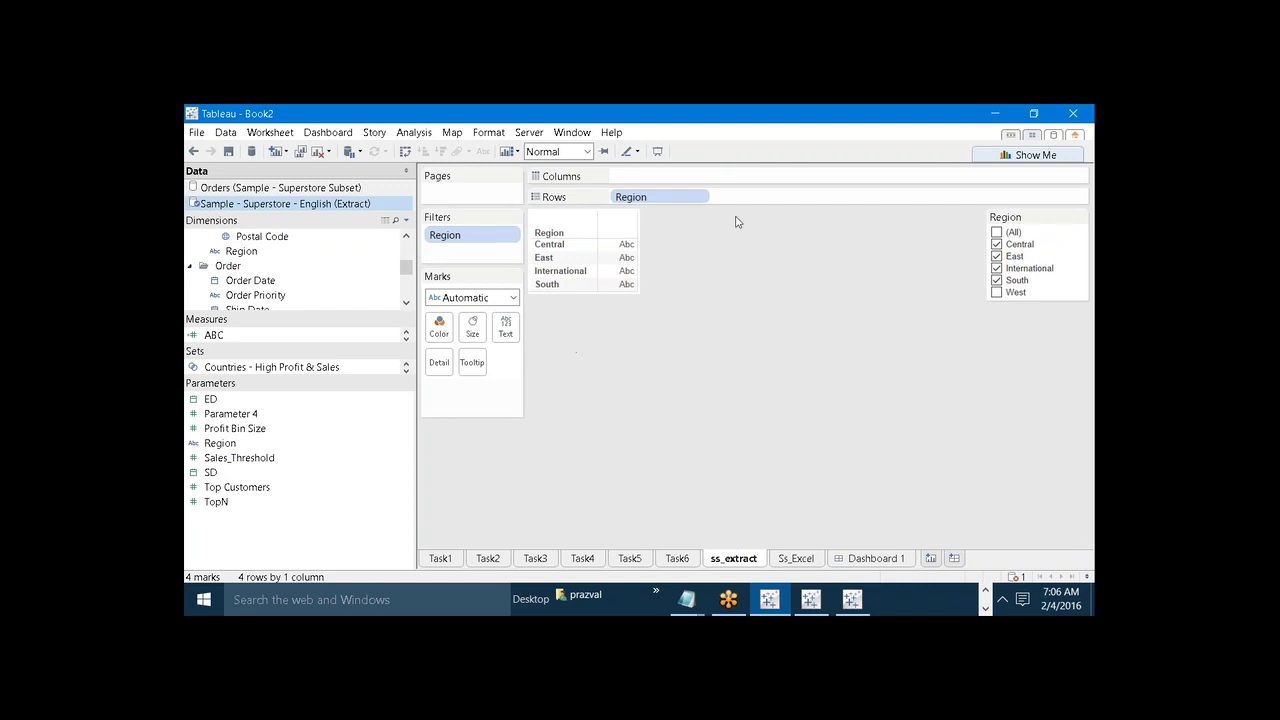
mouse_move(1075, 220)
drag(465, 235, 520, 315)
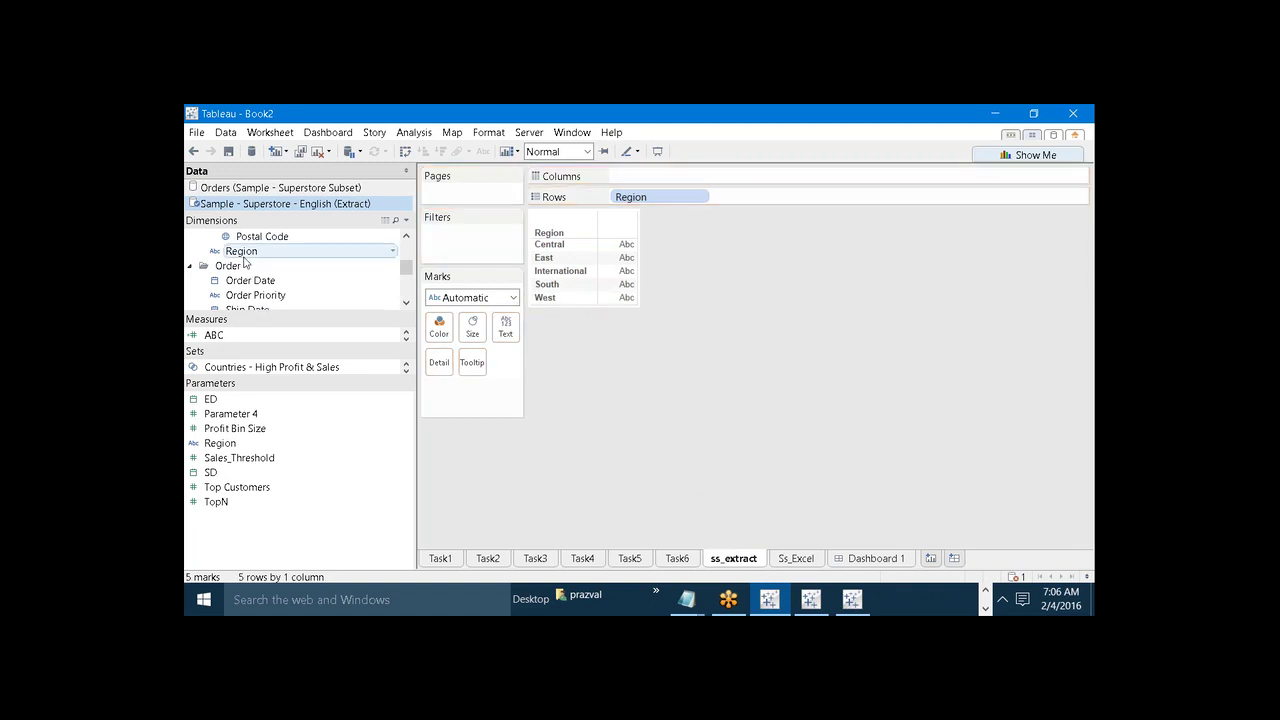
Step: Add a Region filter to the ss_extract sheet and open the formula editor for its condition
drag(243, 255, 440, 232)
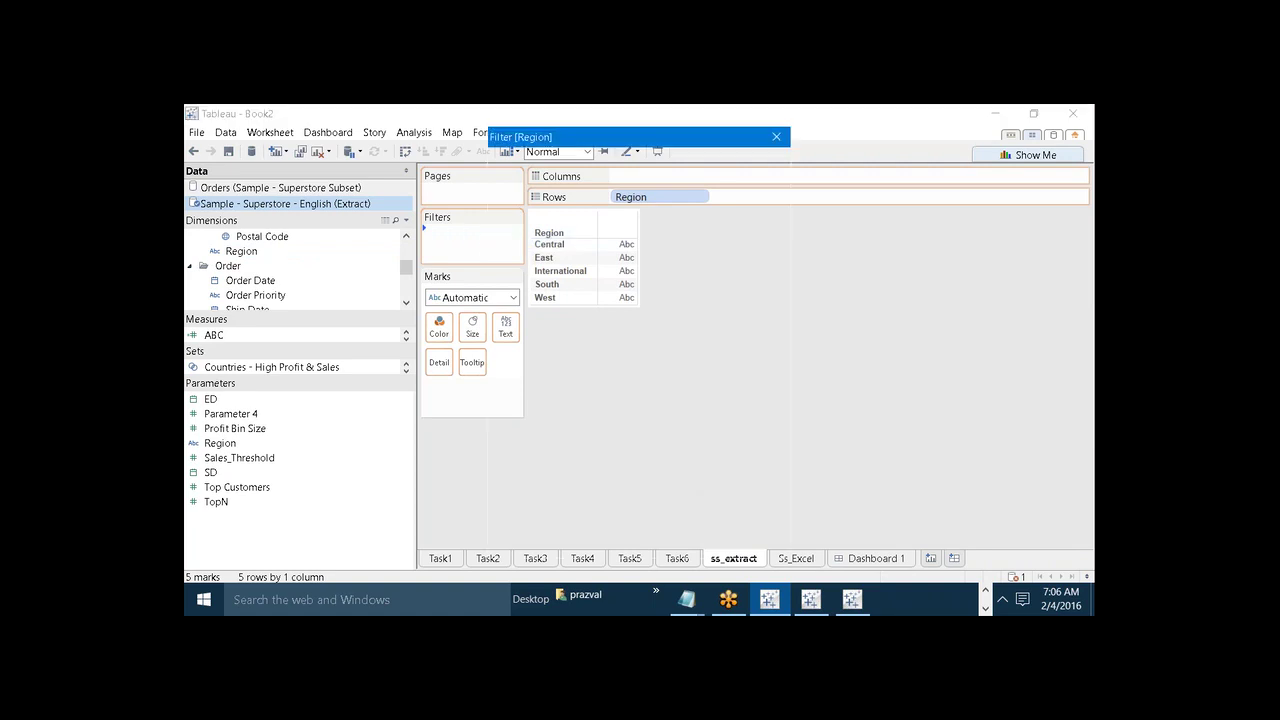
click(630, 166)
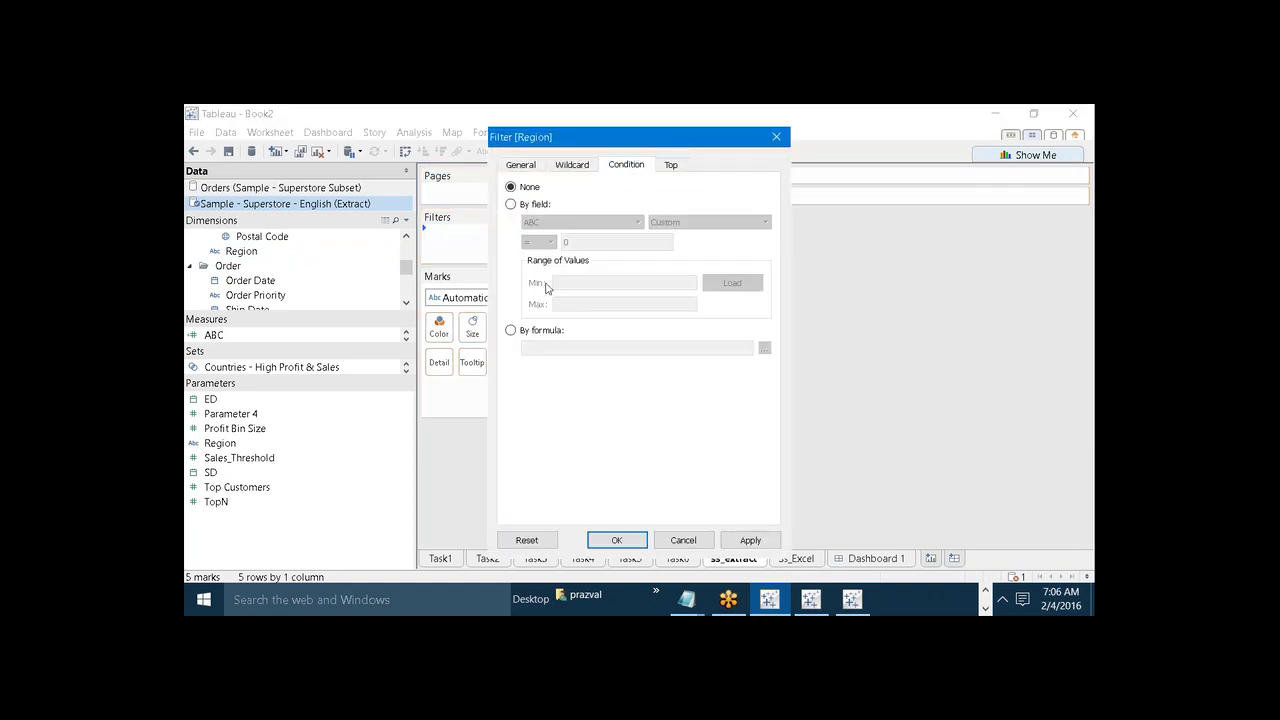
click(511, 330)
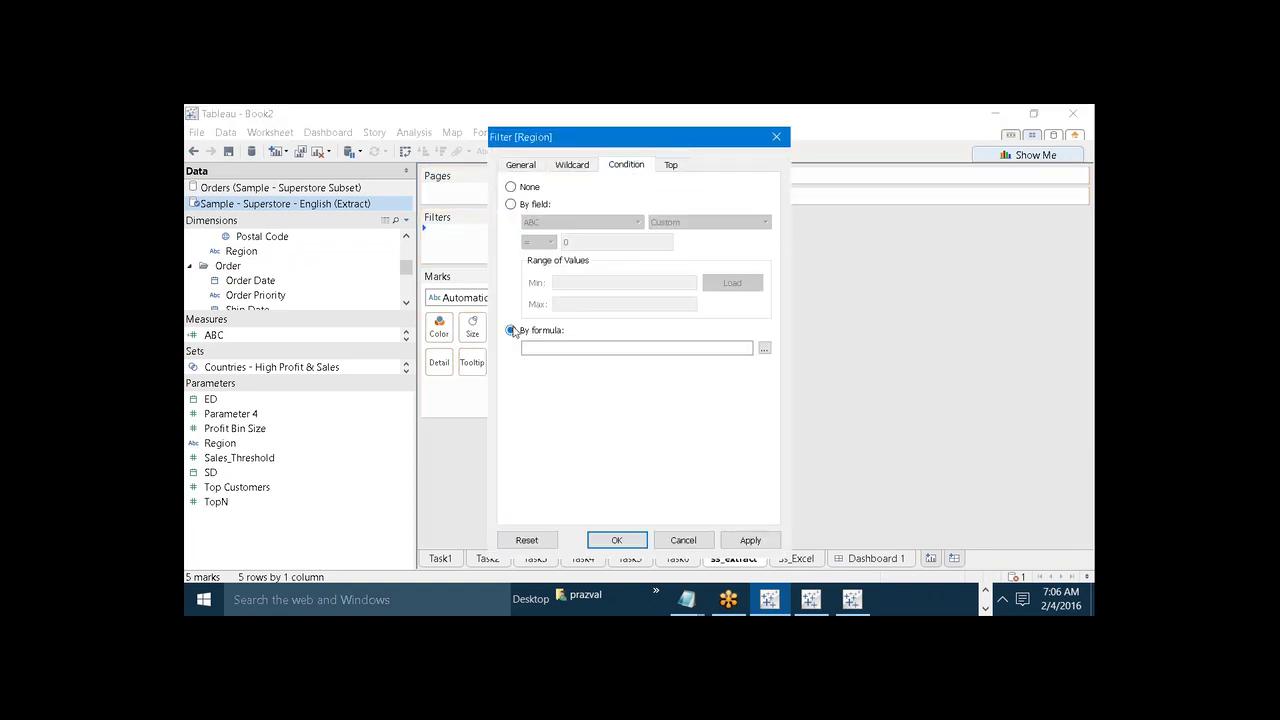
click(764, 349)
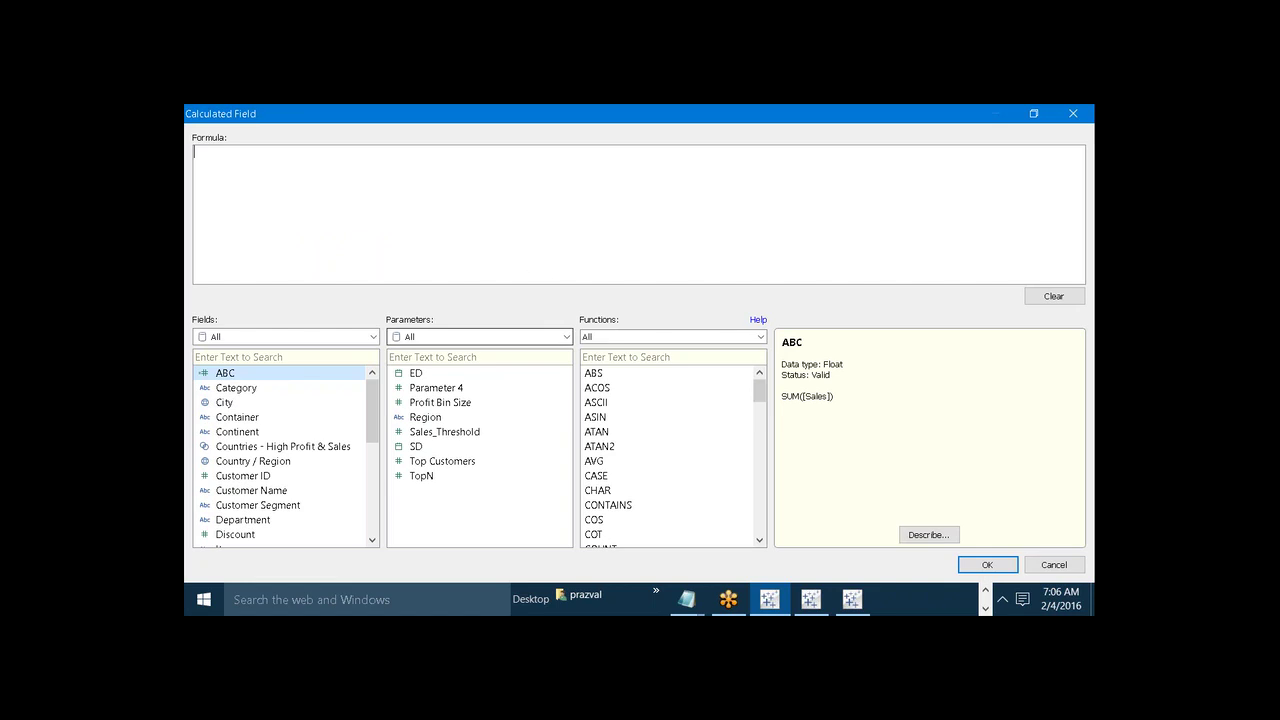
Step: Define the ss_extract filter condition as [Region] = [Parameters].[Region] or [Parameters].[Region]='All' and apply it
drag(372, 408, 366, 482)
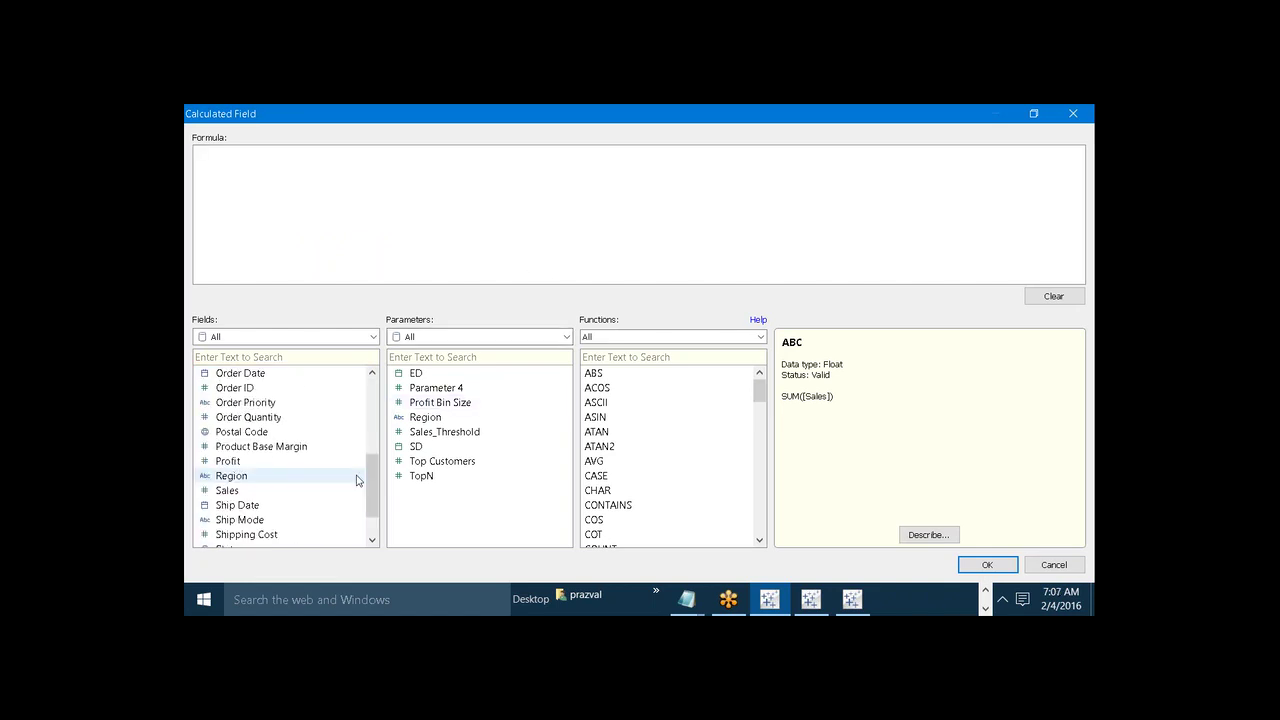
double_click(280, 477)
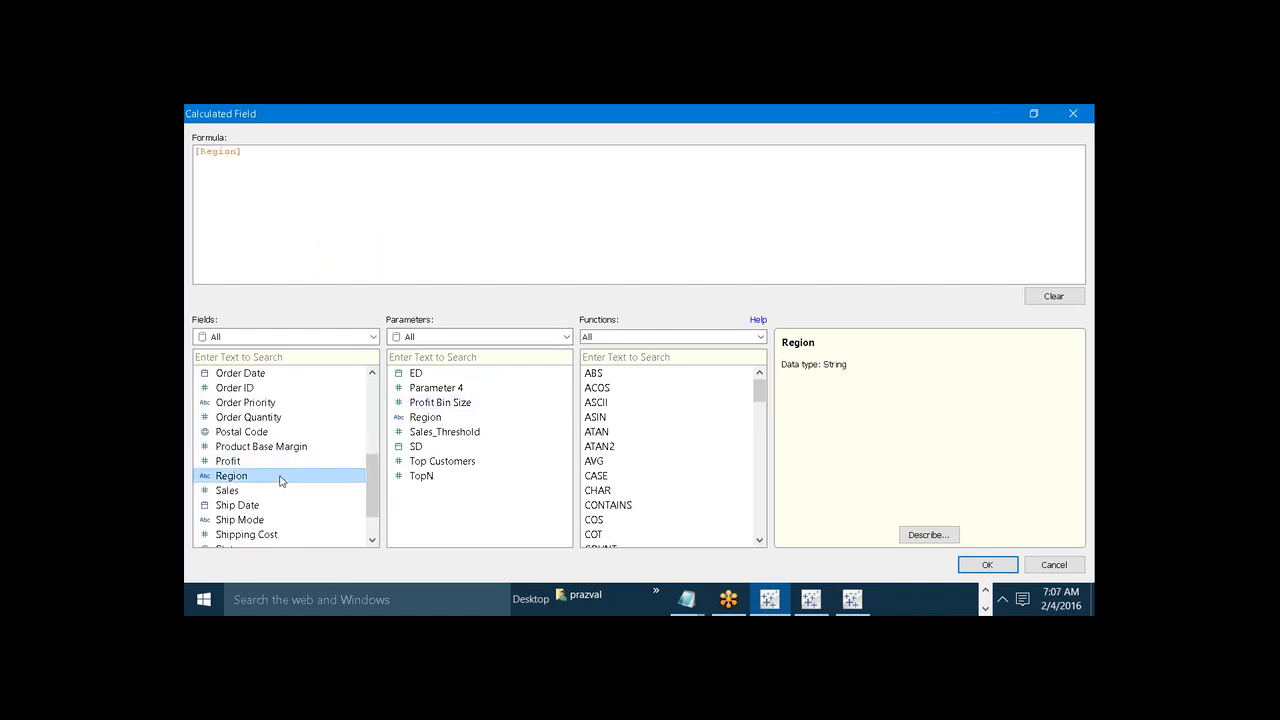
double_click(426, 419)
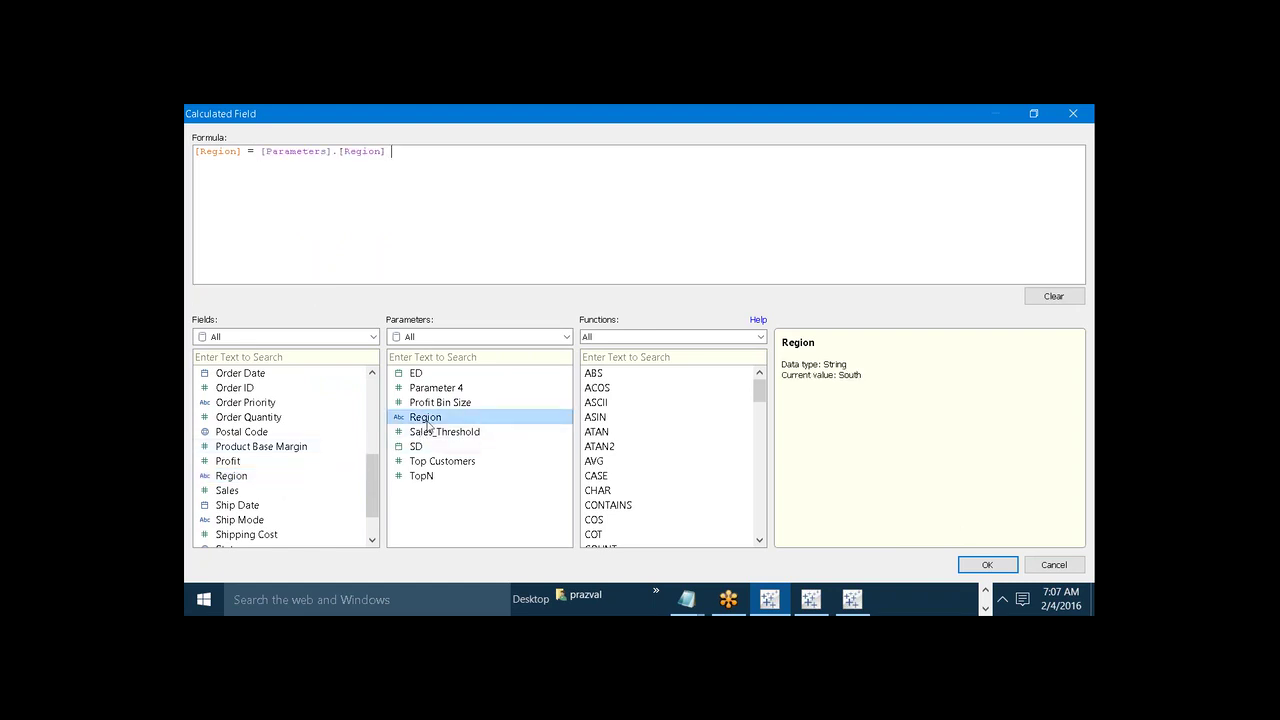
text(or)
double_click(427, 419)
text(='All')
click(1003, 567)
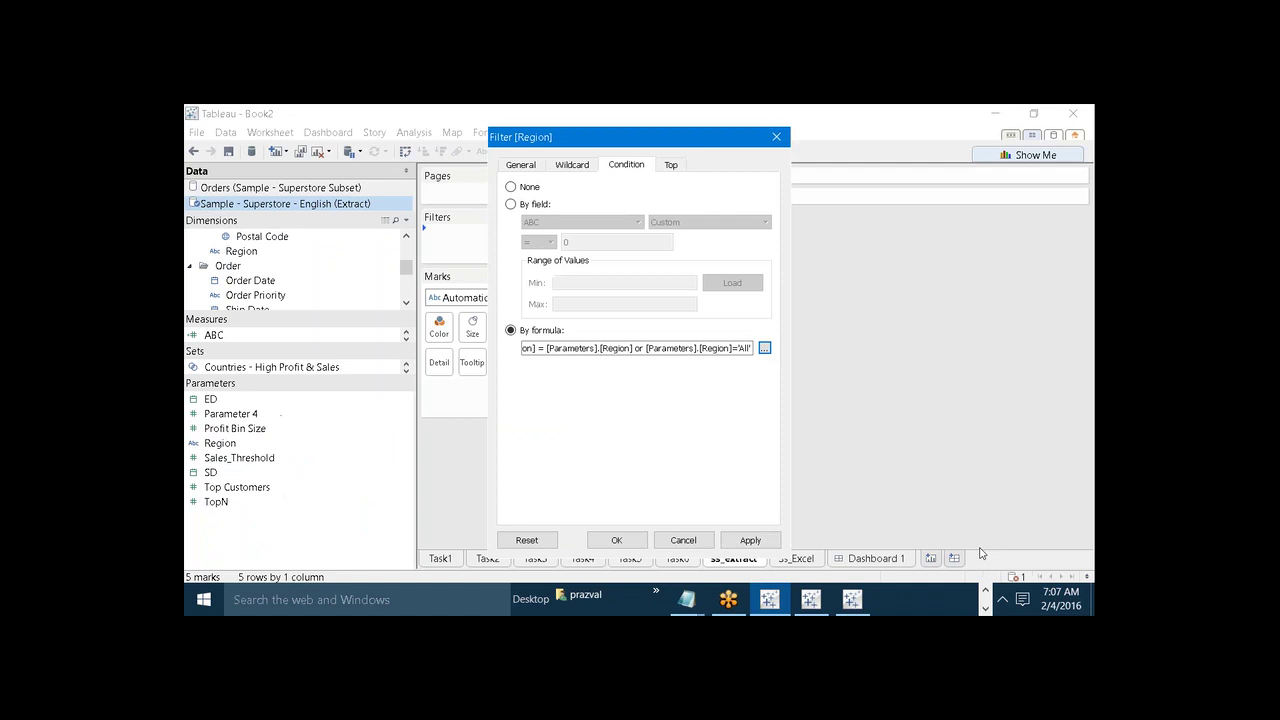
click(750, 540)
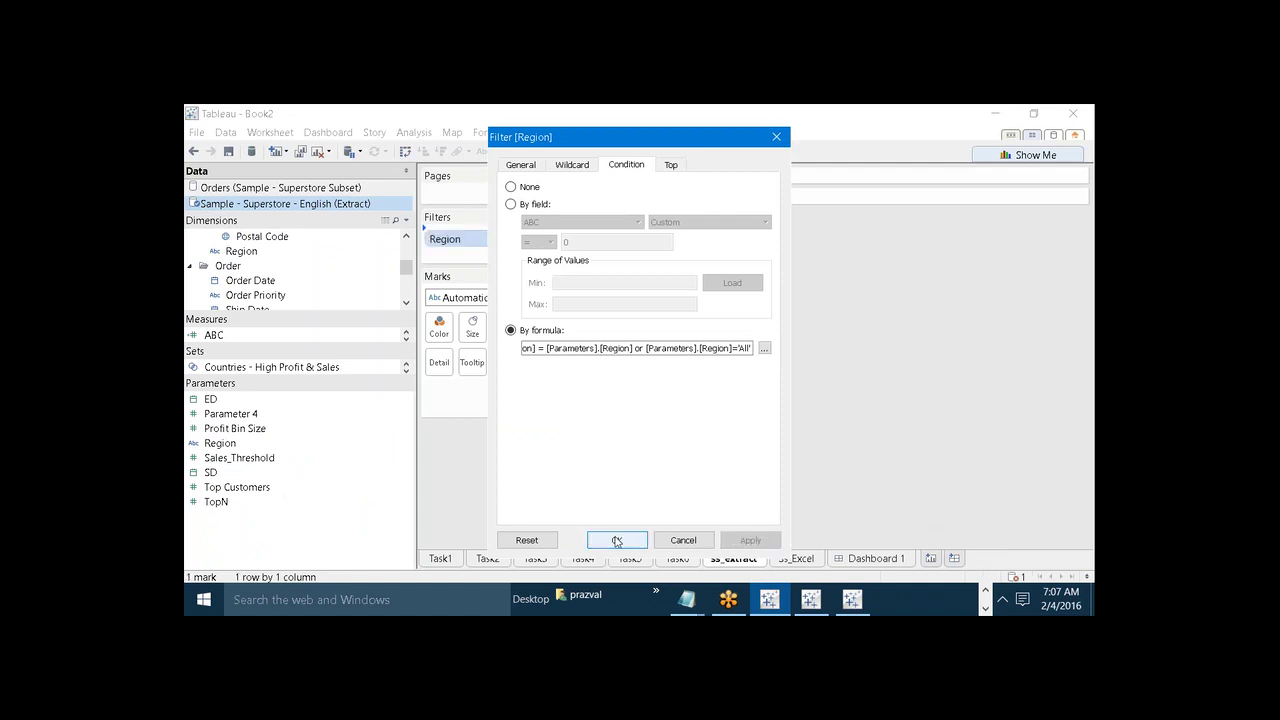
click(617, 540)
Step: Add a Region filter to the Ss_Excel sheet and open the formula editor for its condition
click(792, 556)
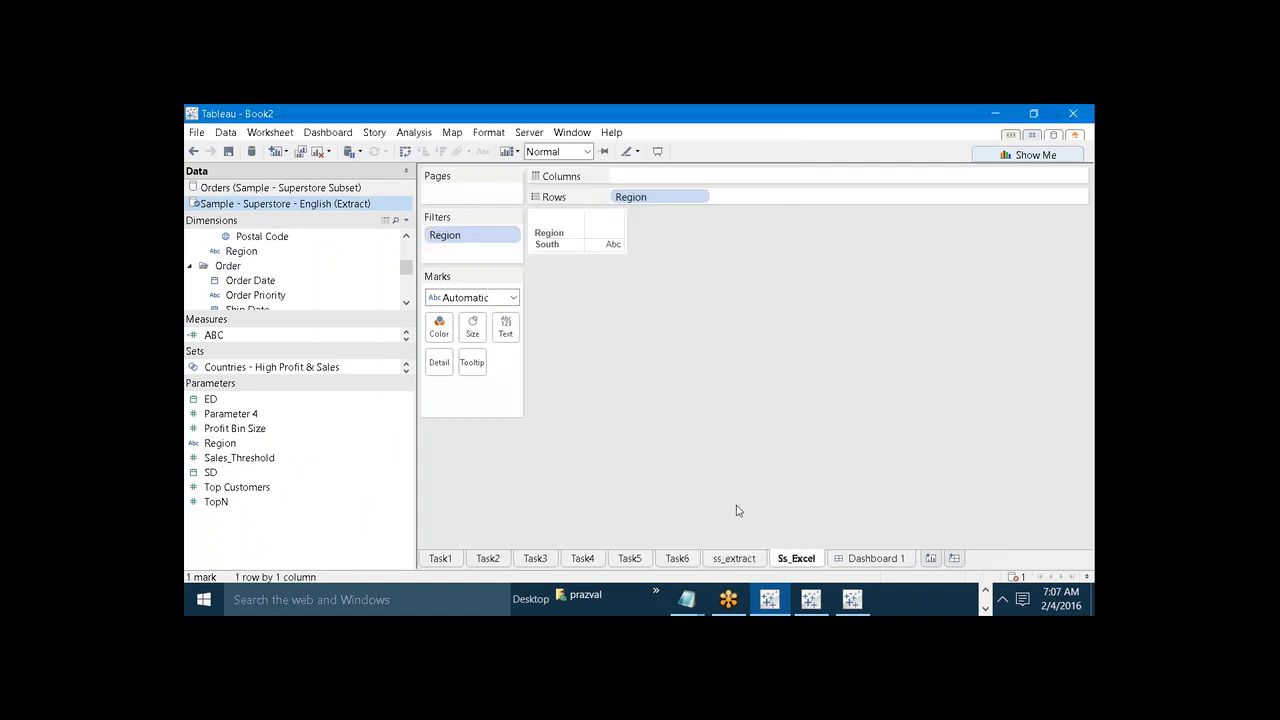
drag(296, 284, 472, 247)
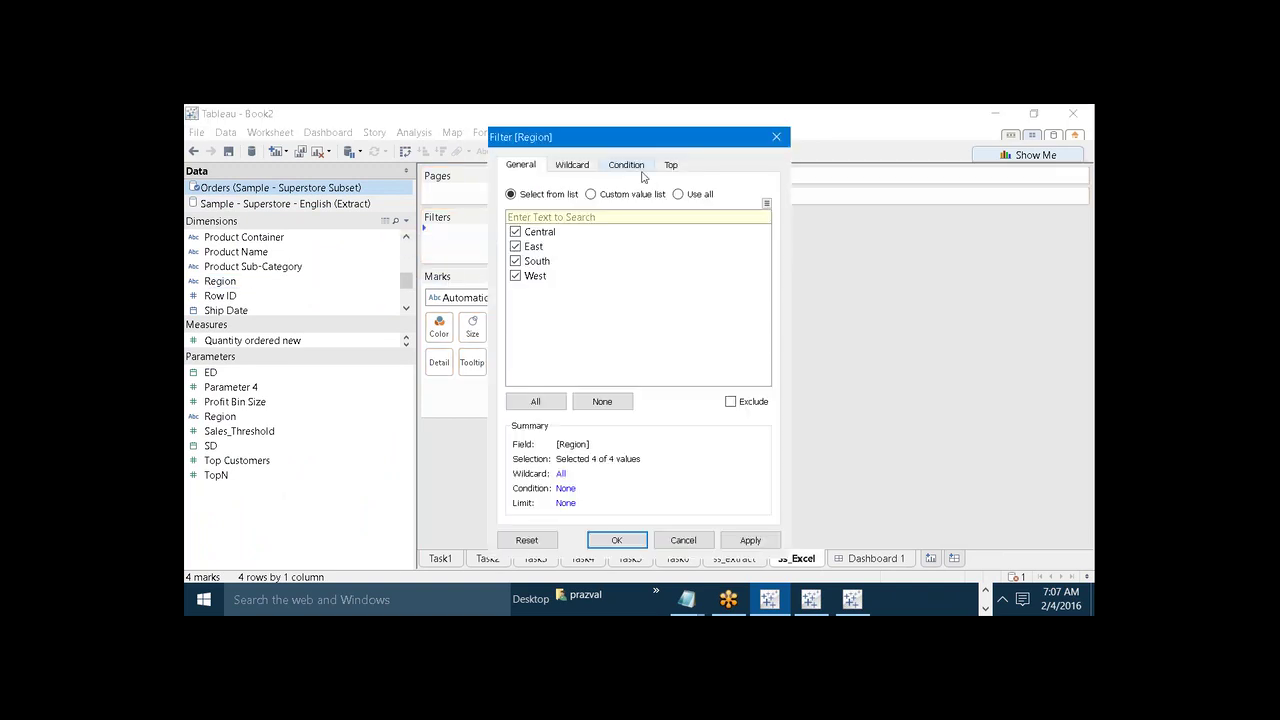
click(640, 170)
click(512, 331)
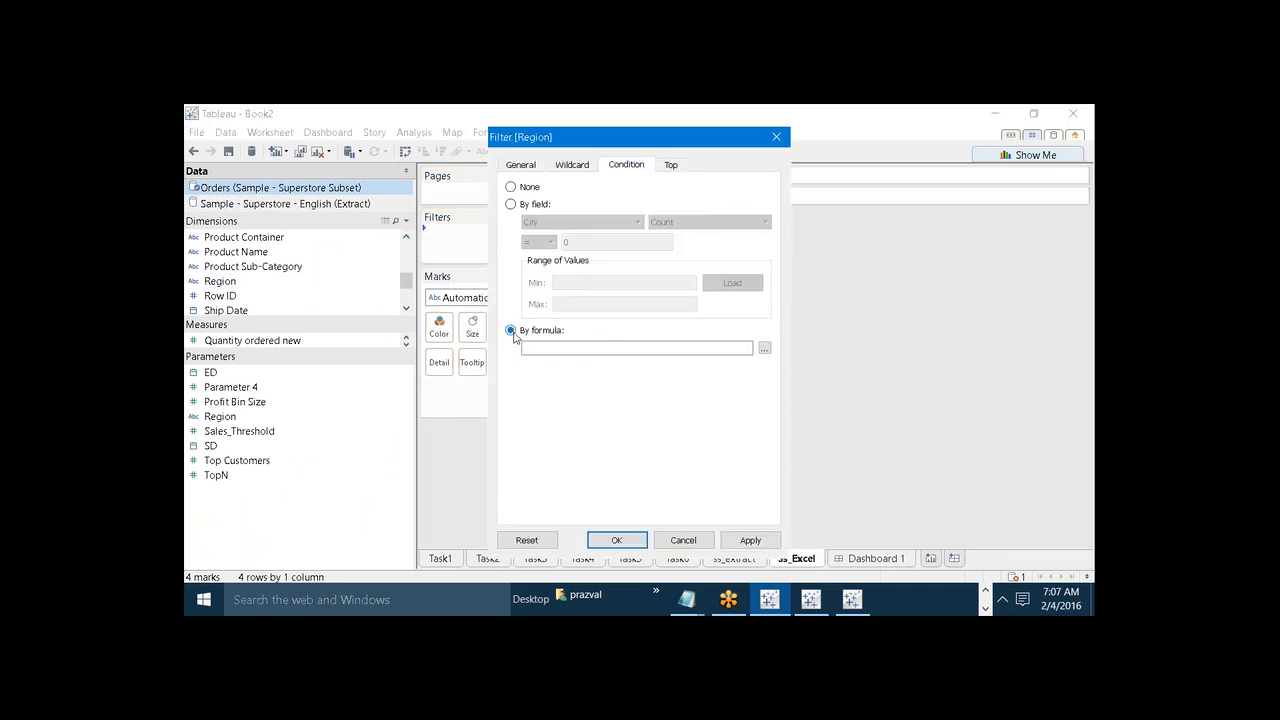
click(764, 348)
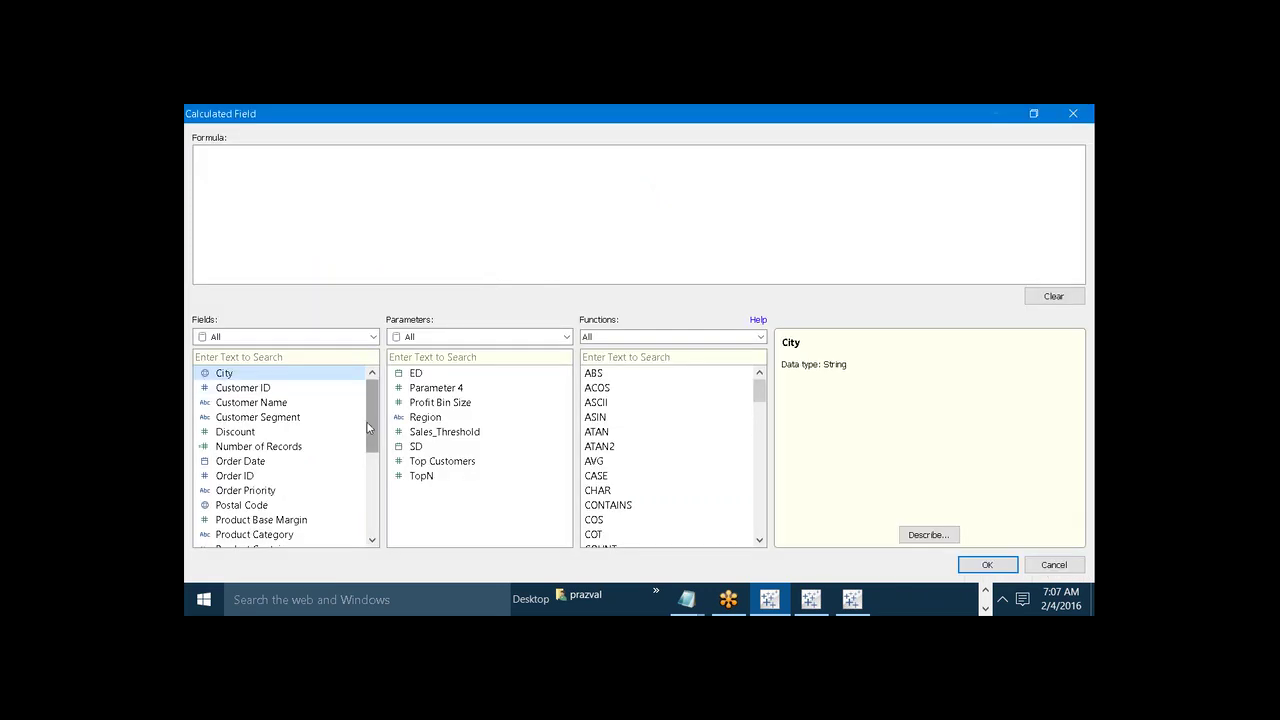
Step: Define the Ss_Excel filter condition as [Region]=[Parameters].[Region] or [Parameters].[Region]='All' and apply it
drag(367, 428, 370, 476)
double_click(303, 492)
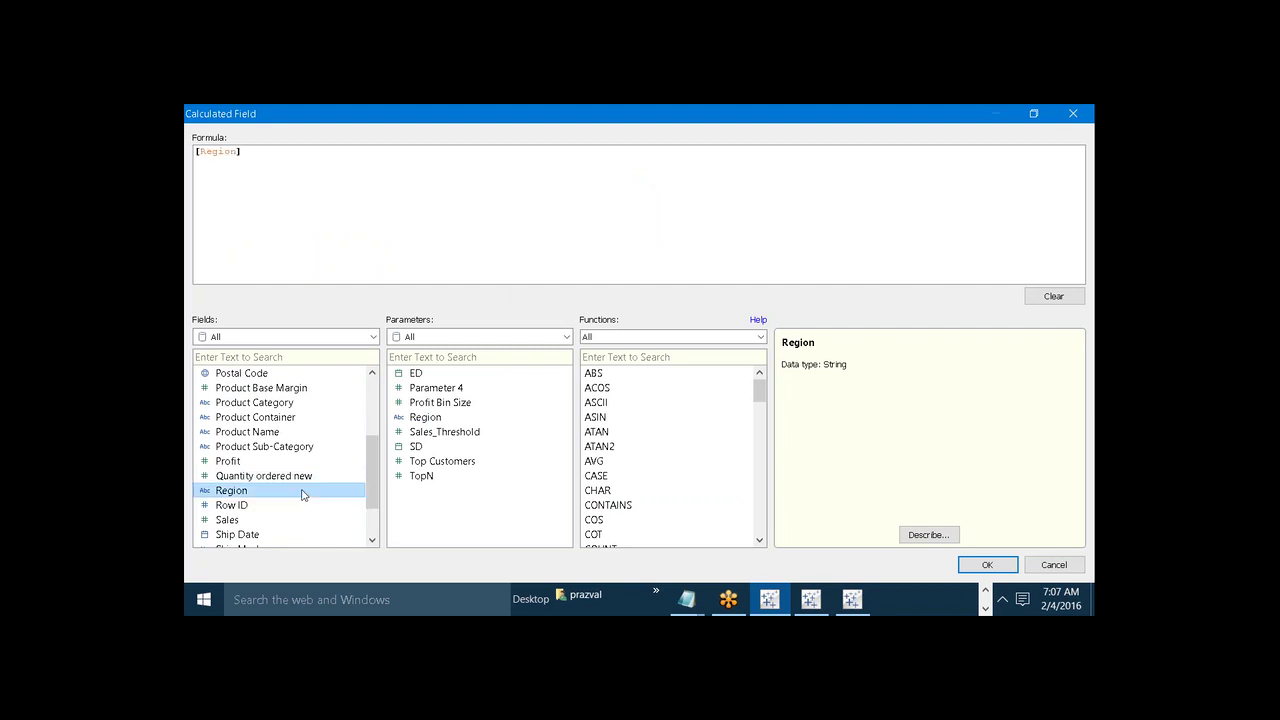
text(=)
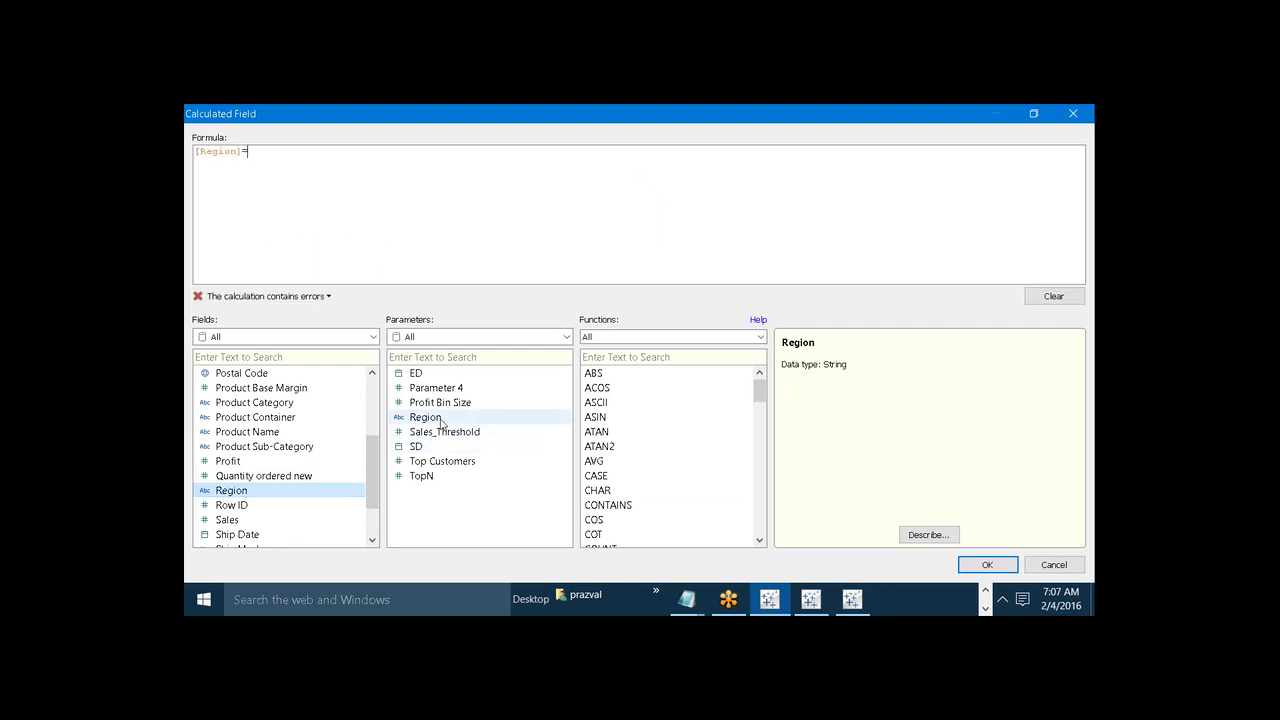
double_click(440, 422)
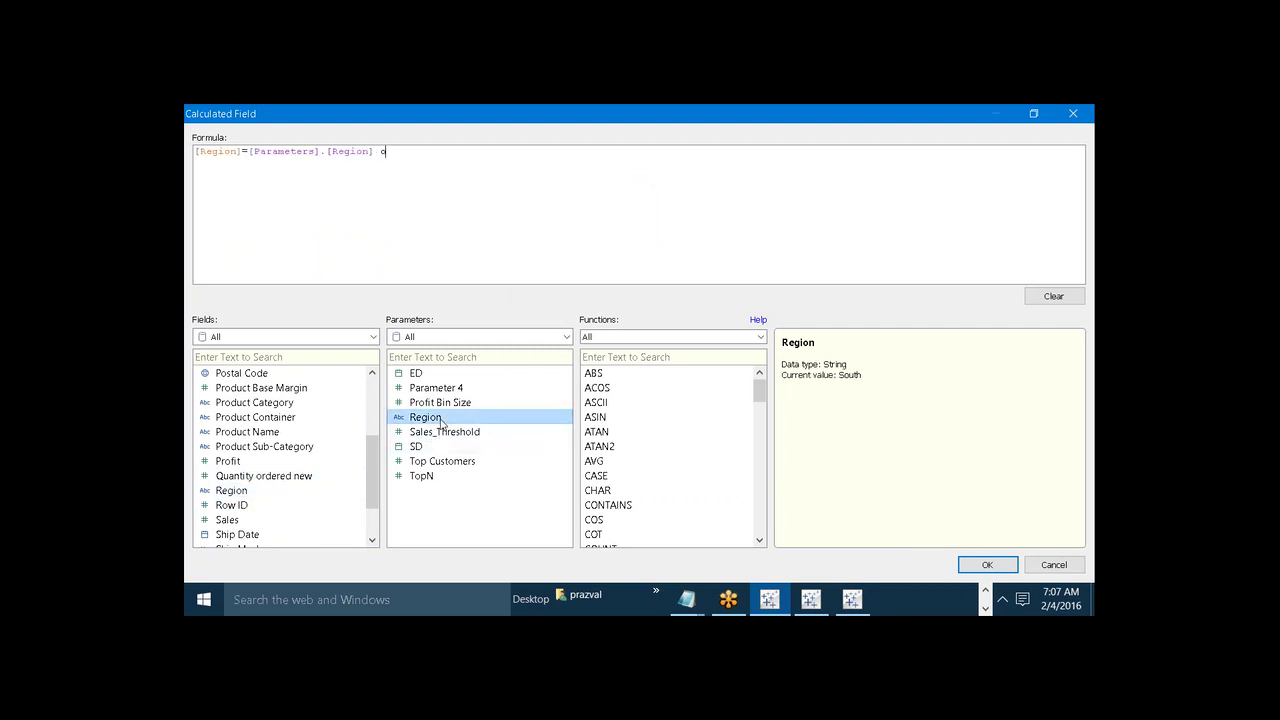
double_click(457, 424)
click(981, 567)
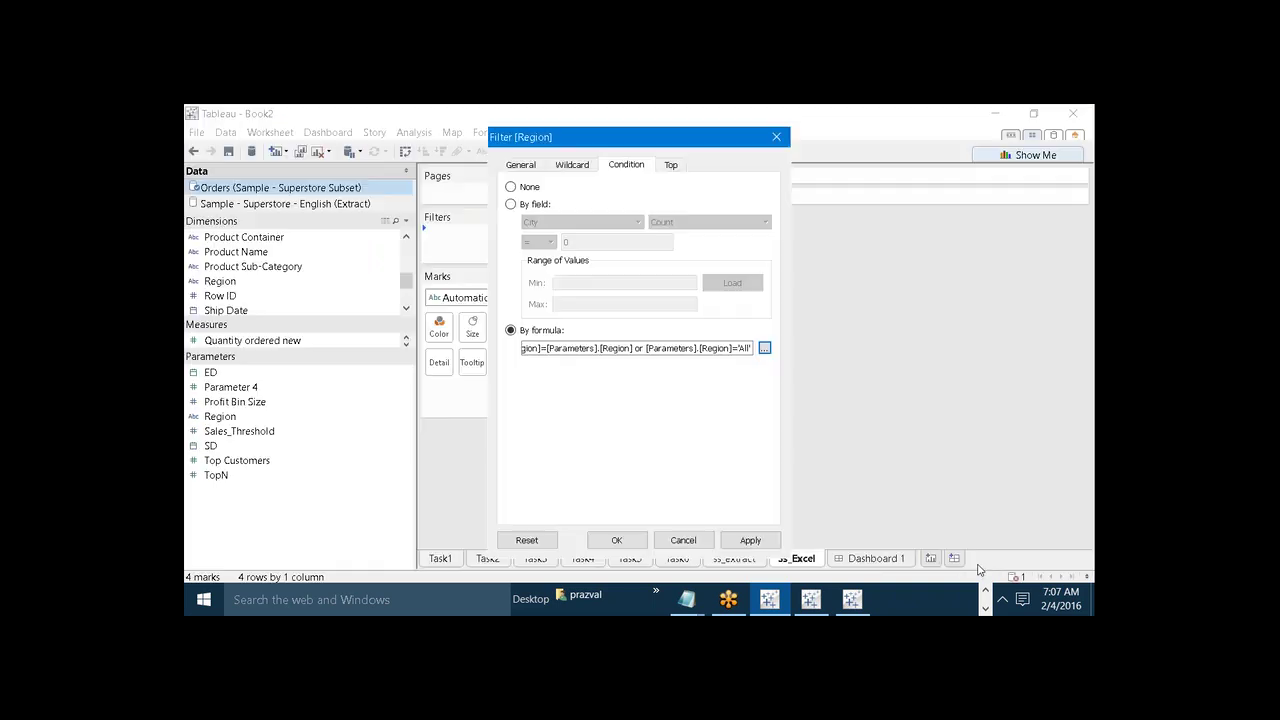
click(755, 547)
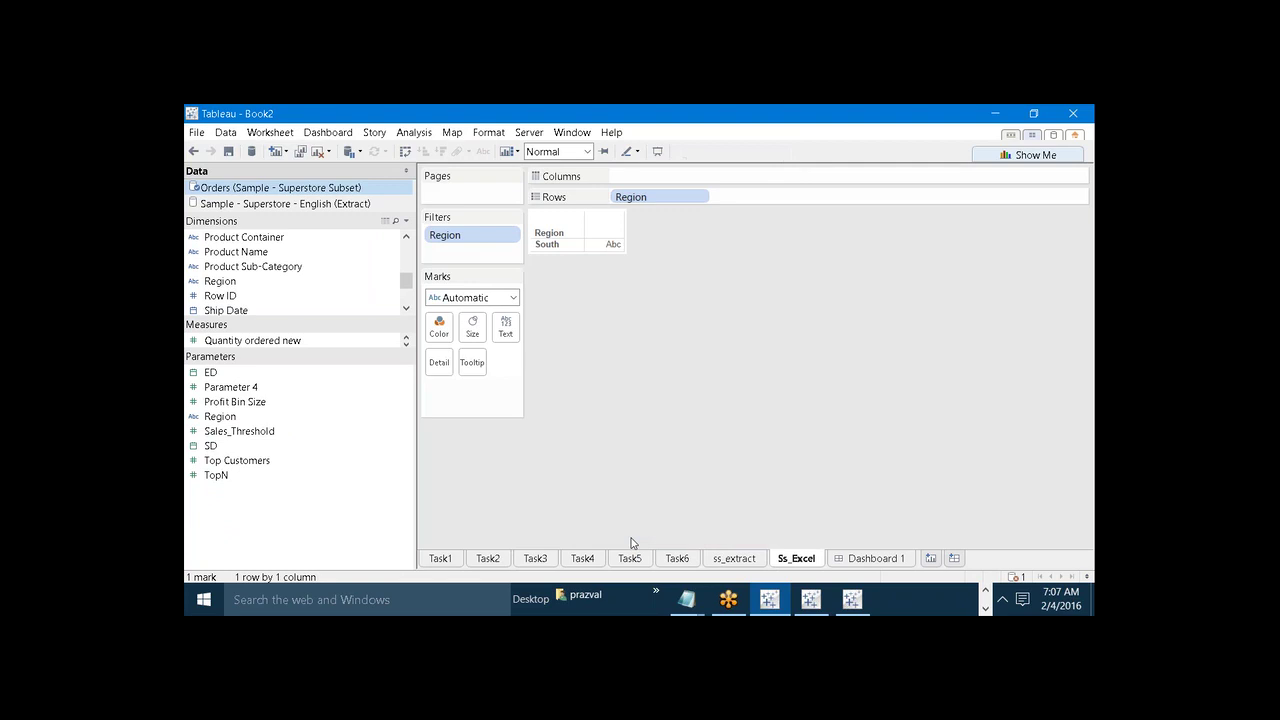
Step: Remove the Region quick filter from Dashboard 1
click(902, 562)
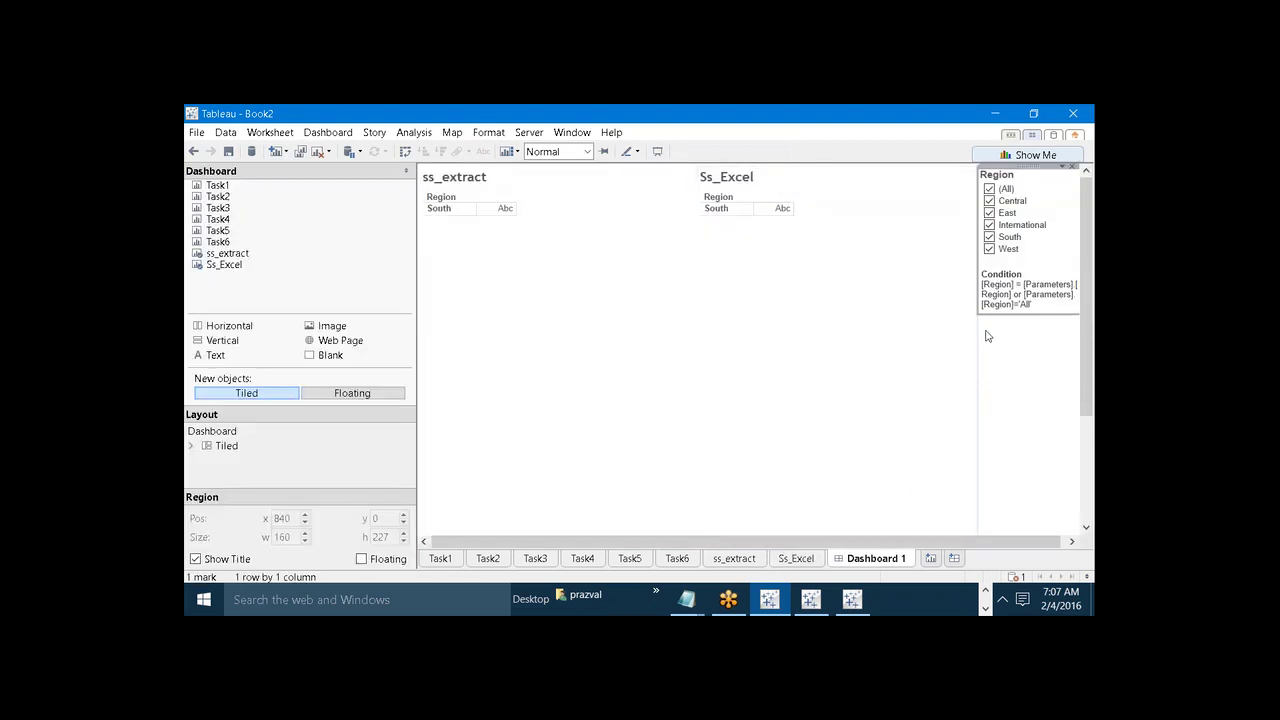
click(1072, 167)
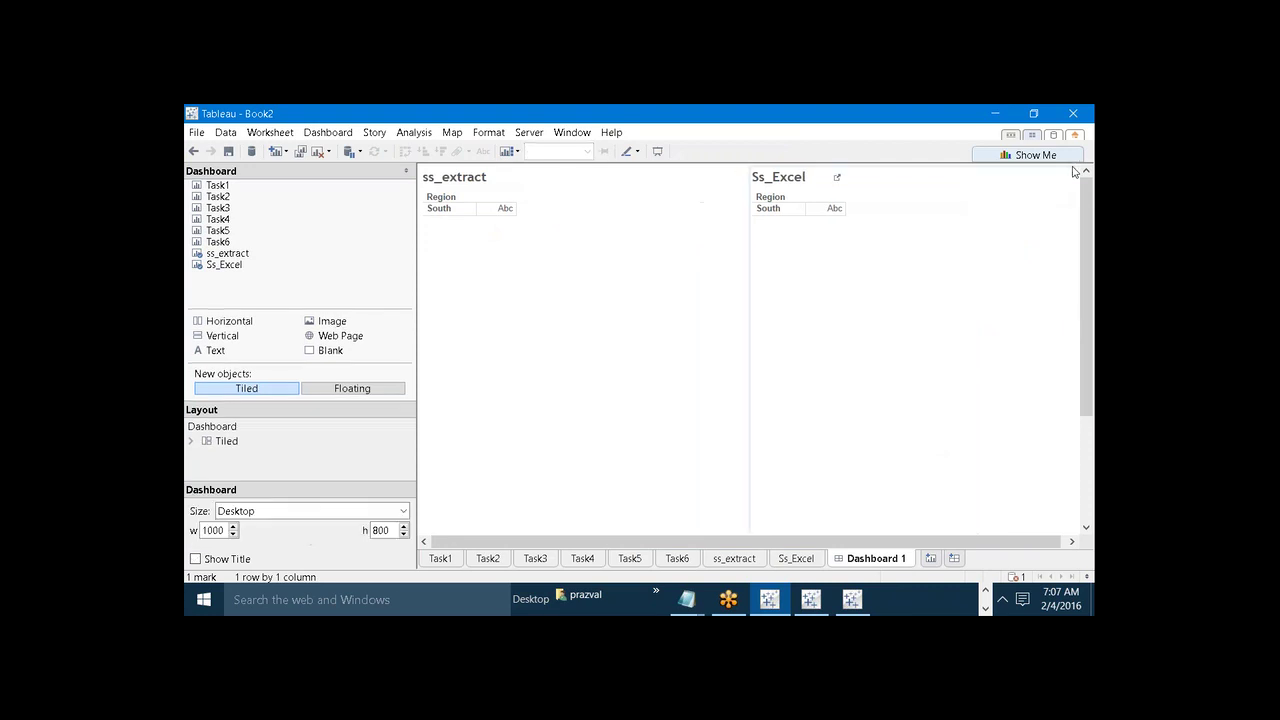
click(702, 338)
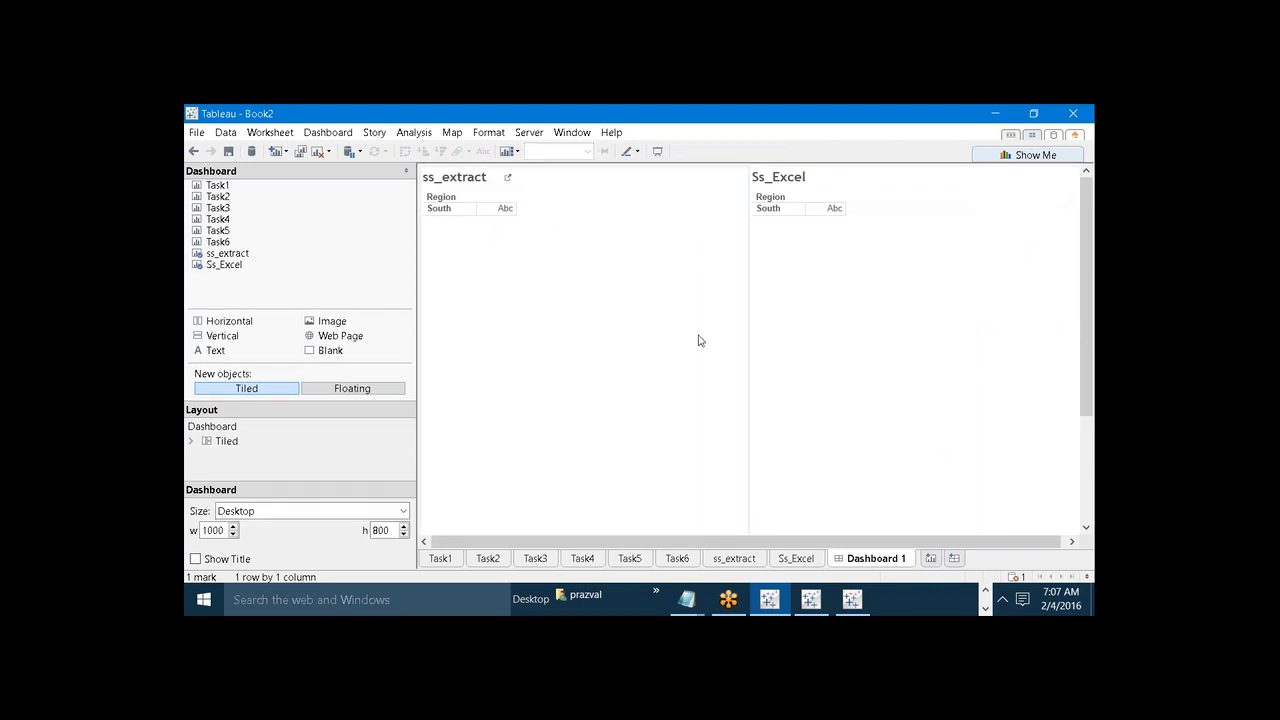
Step: Show the Region parameter control on Dashboard 1 through the Ss_Excel sheet
click(786, 345)
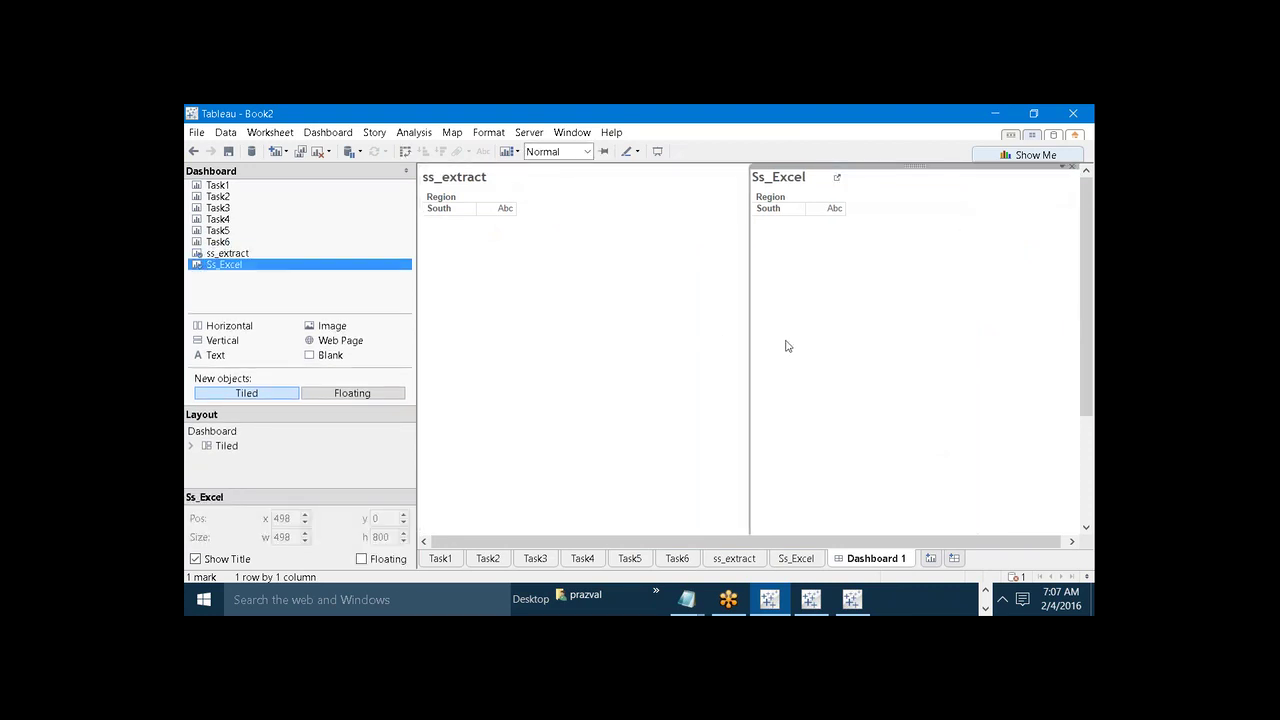
click(1063, 169)
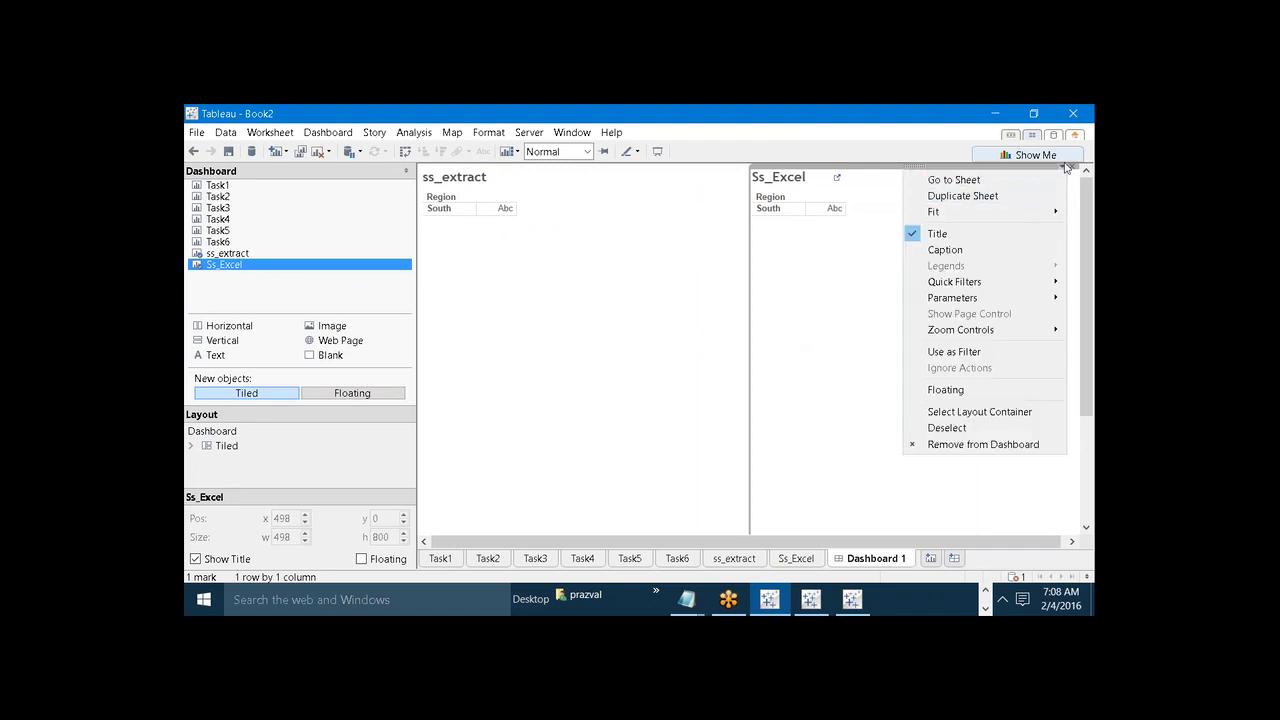
click(703, 257)
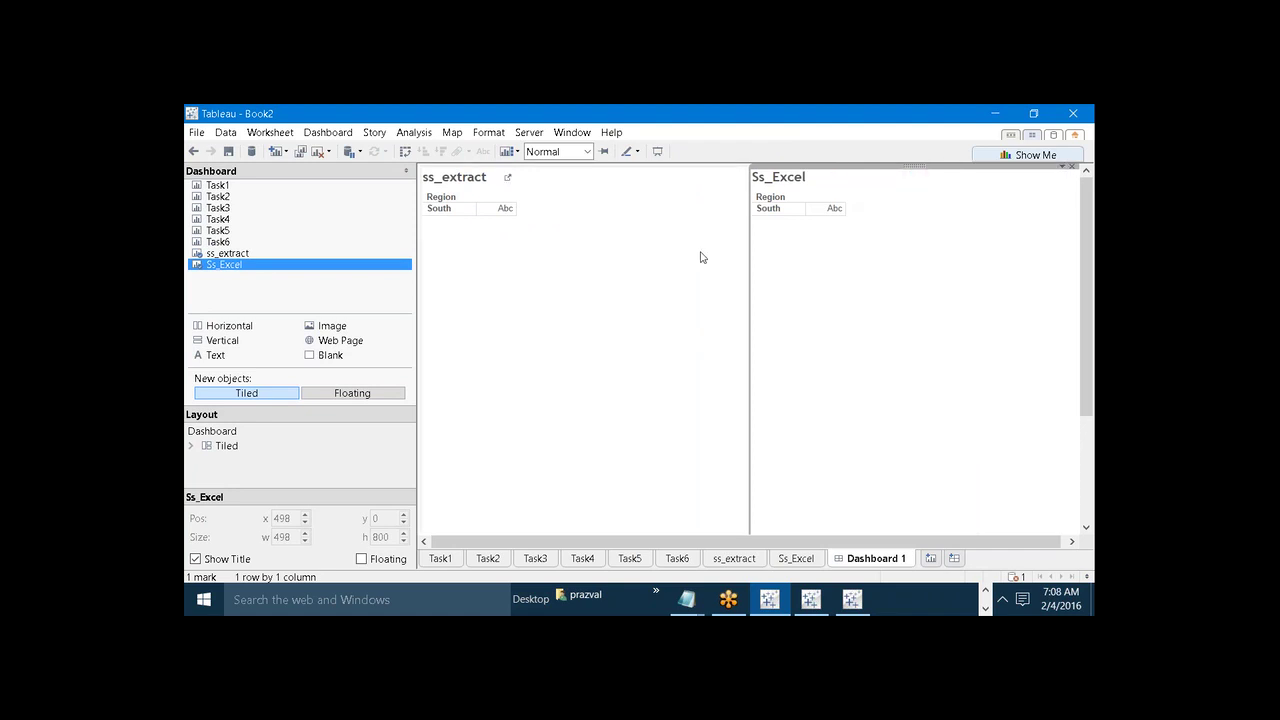
click(741, 177)
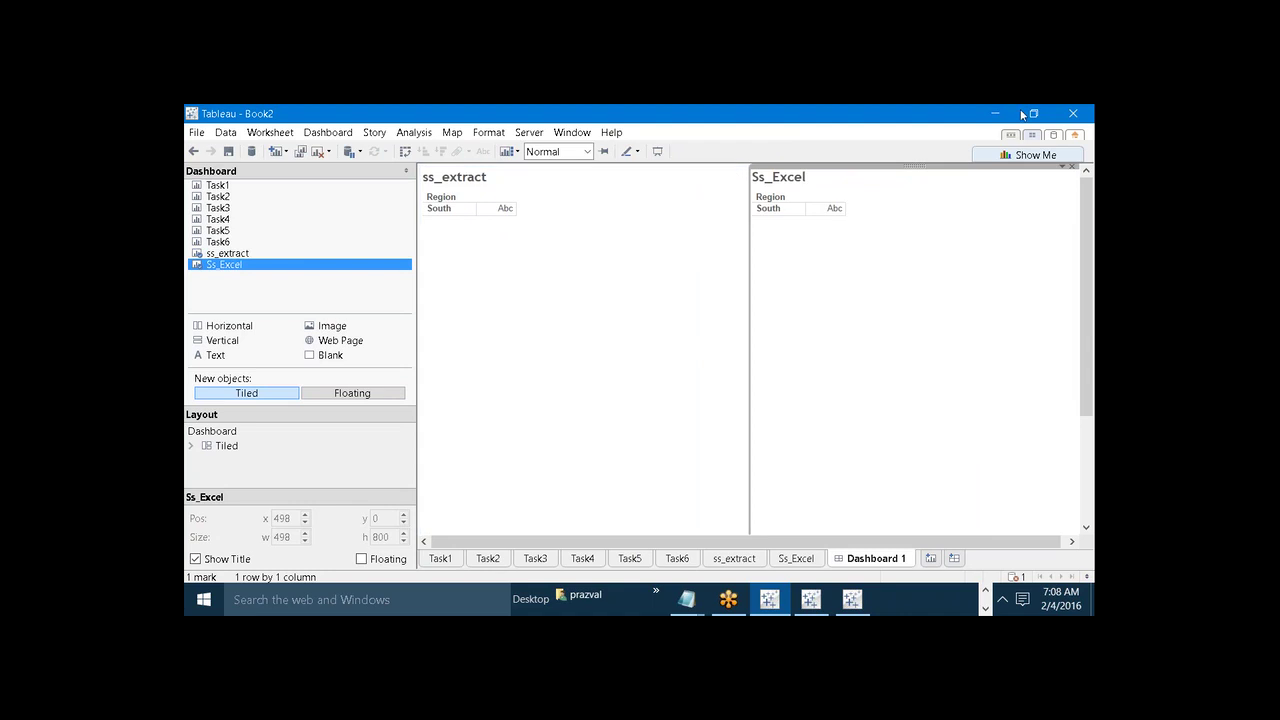
click(1063, 169)
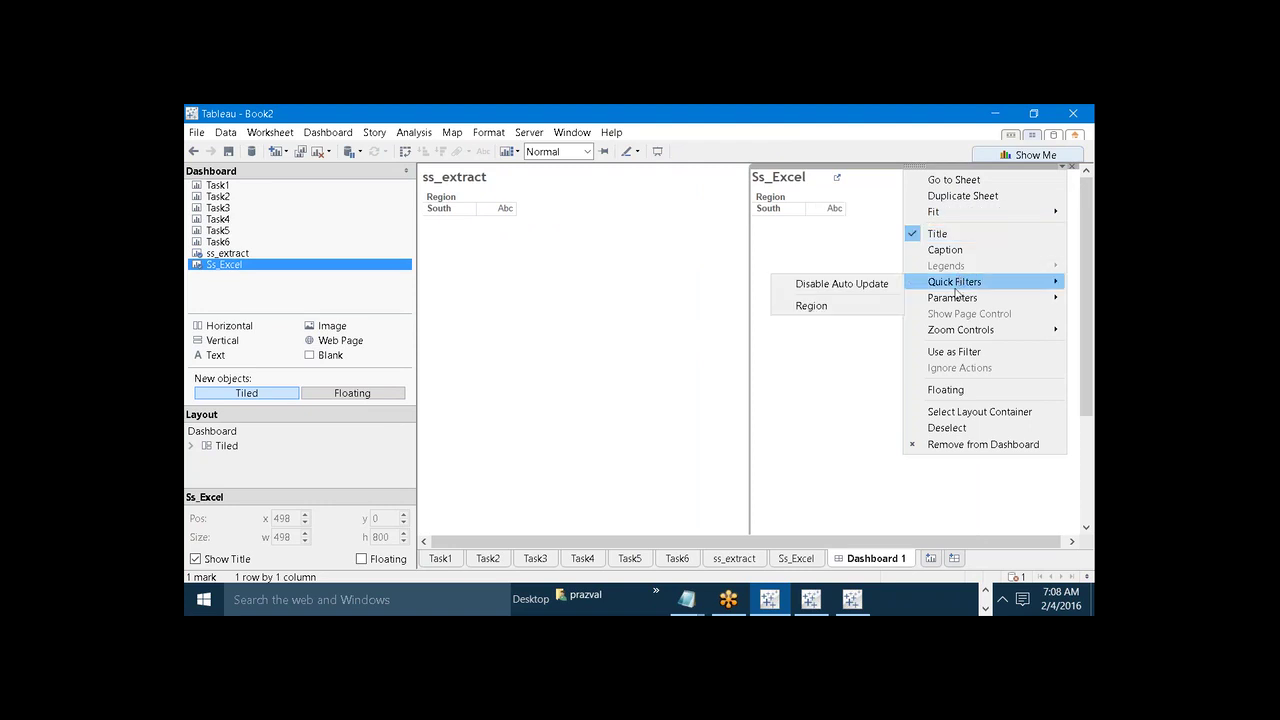
mouse_move(955, 301)
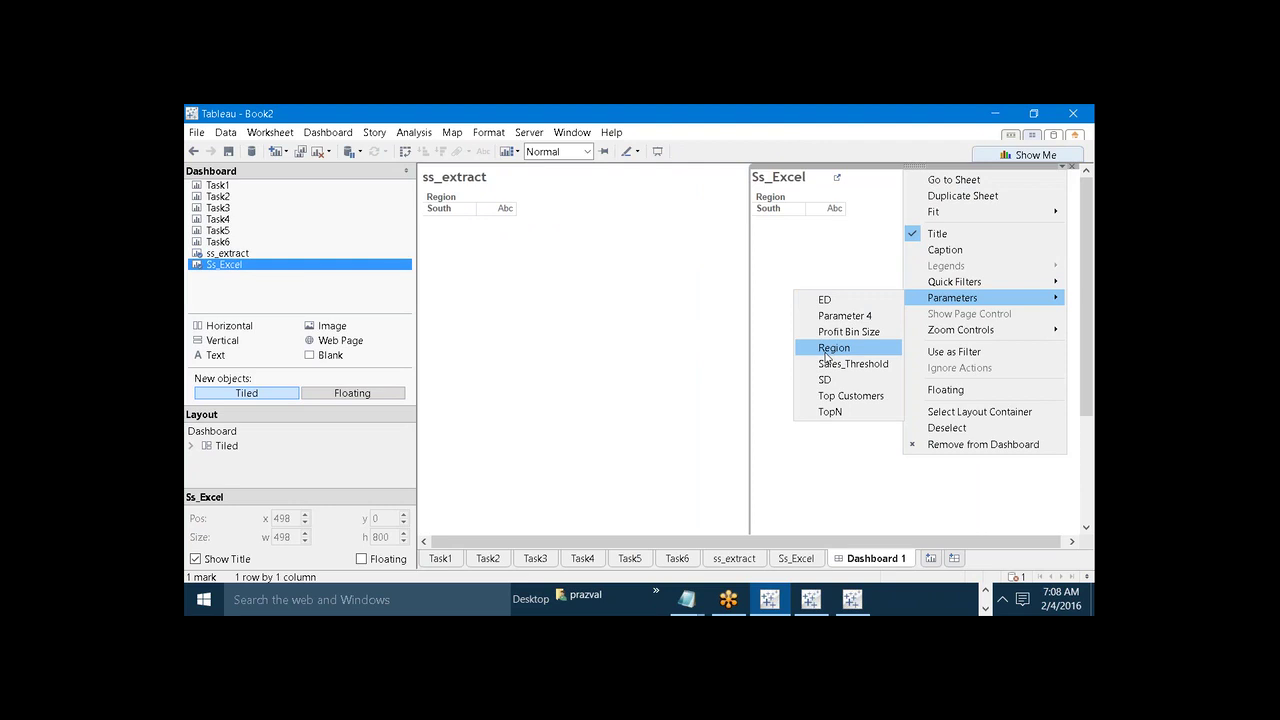
click(834, 348)
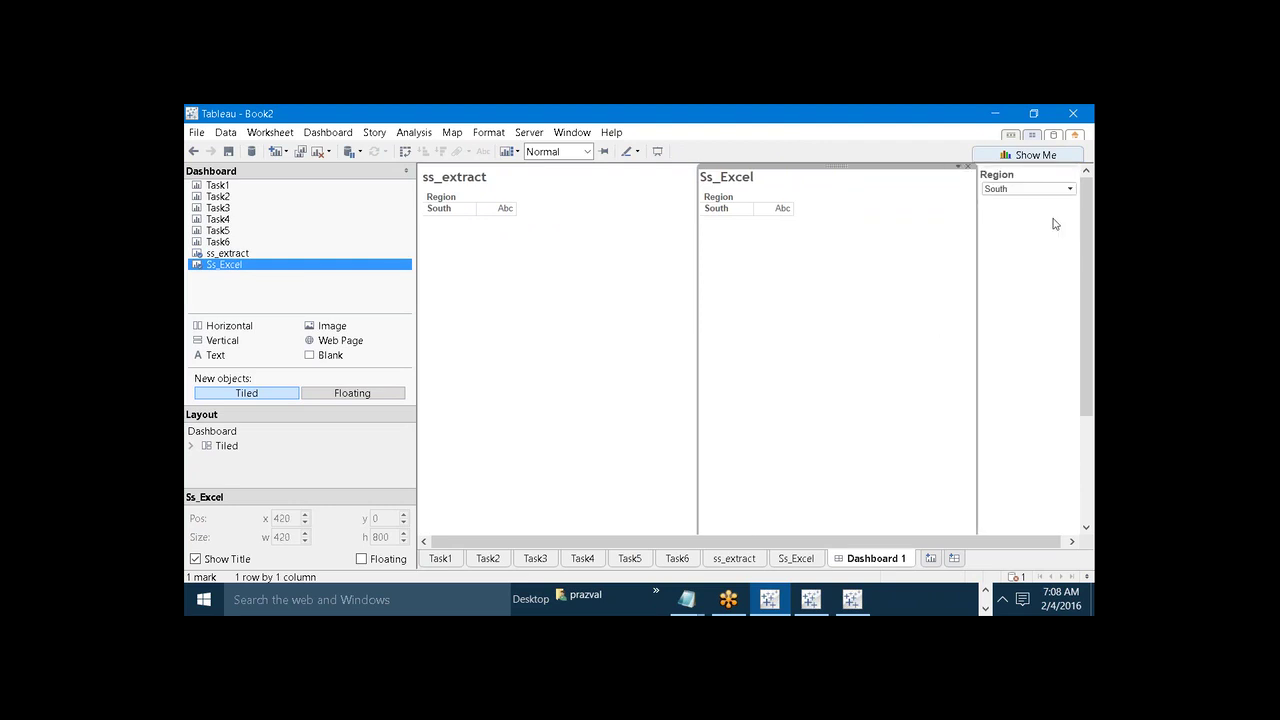
Step: Set the dashboard's Region parameter to East, All and finally None, checking the effect on both sheets
click(1069, 189)
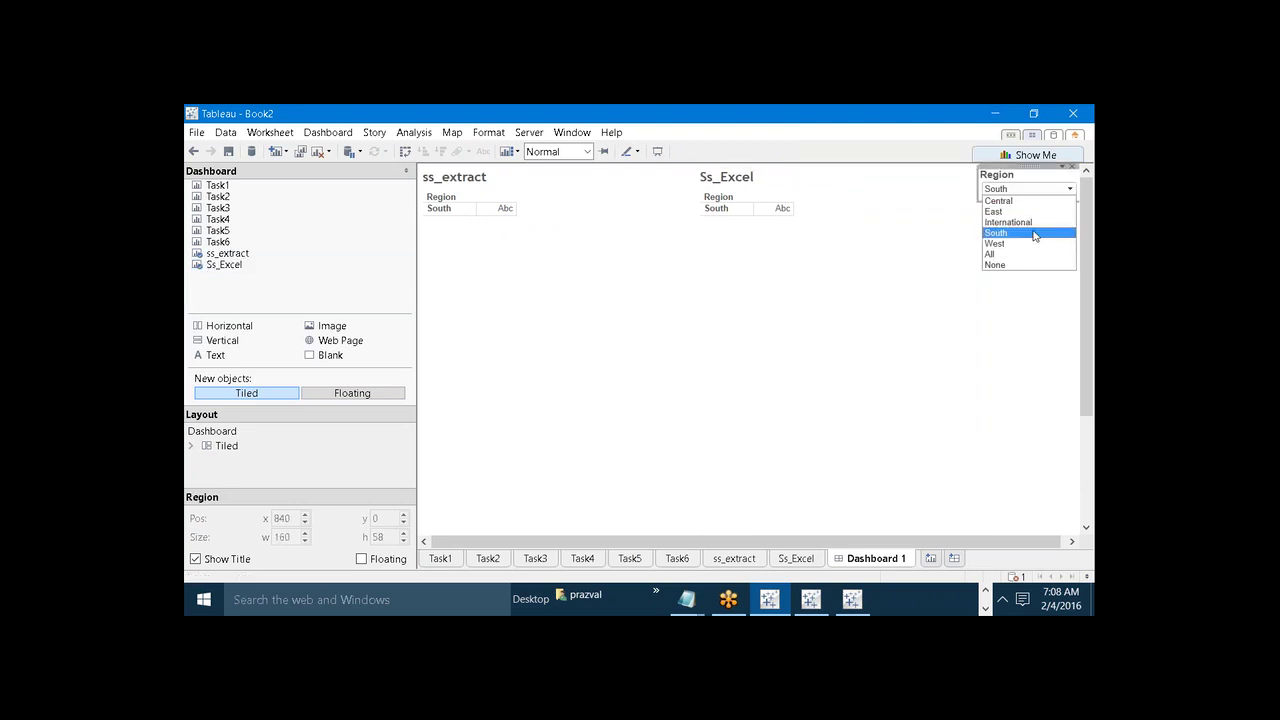
click(1027, 212)
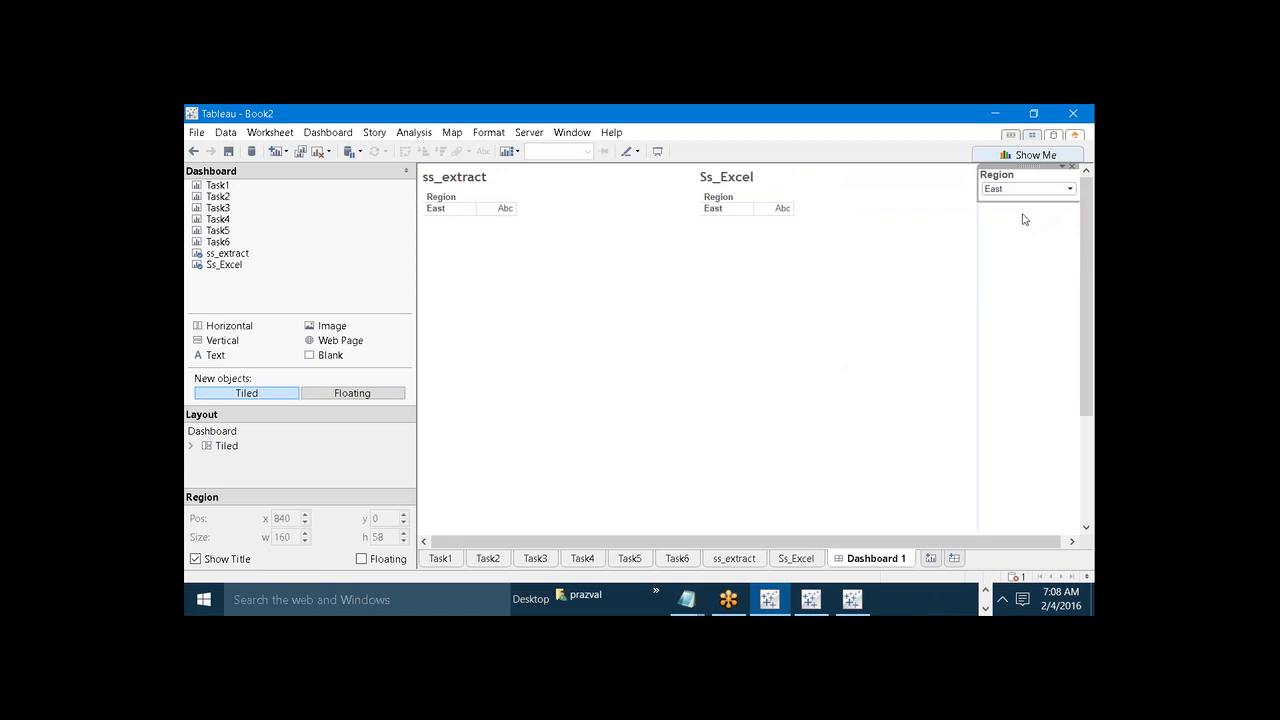
click(1048, 190)
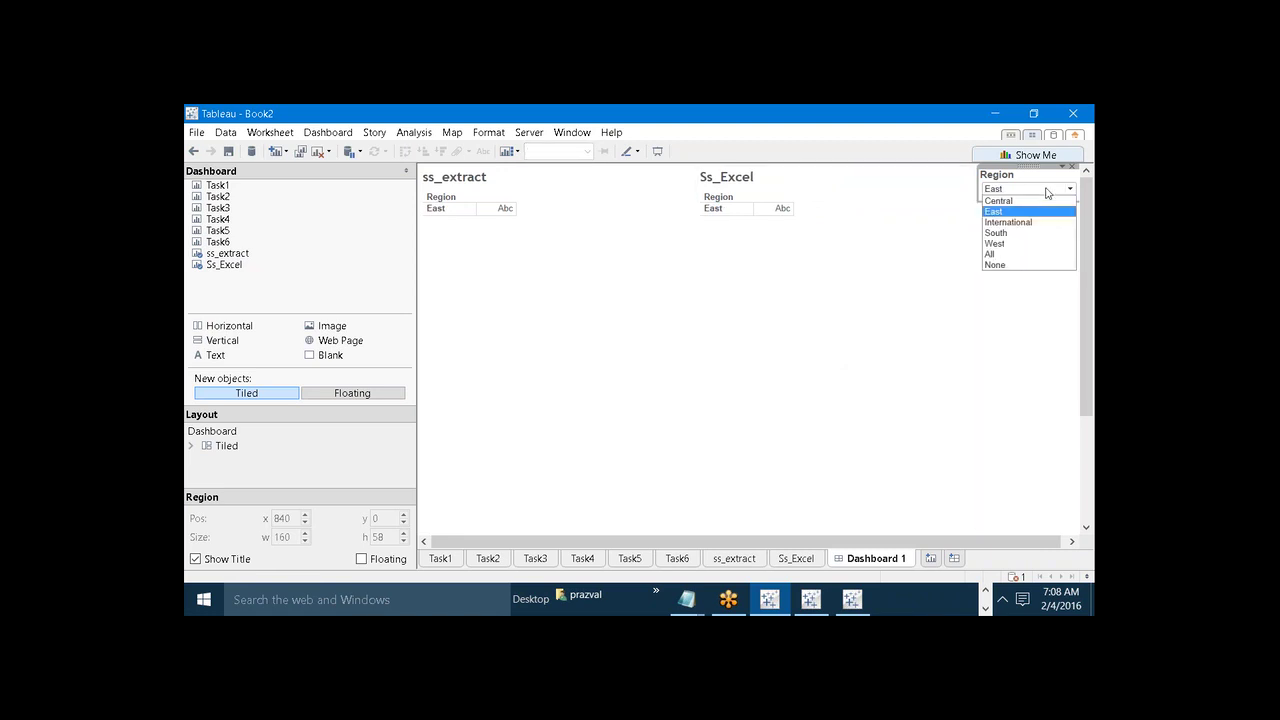
click(1007, 255)
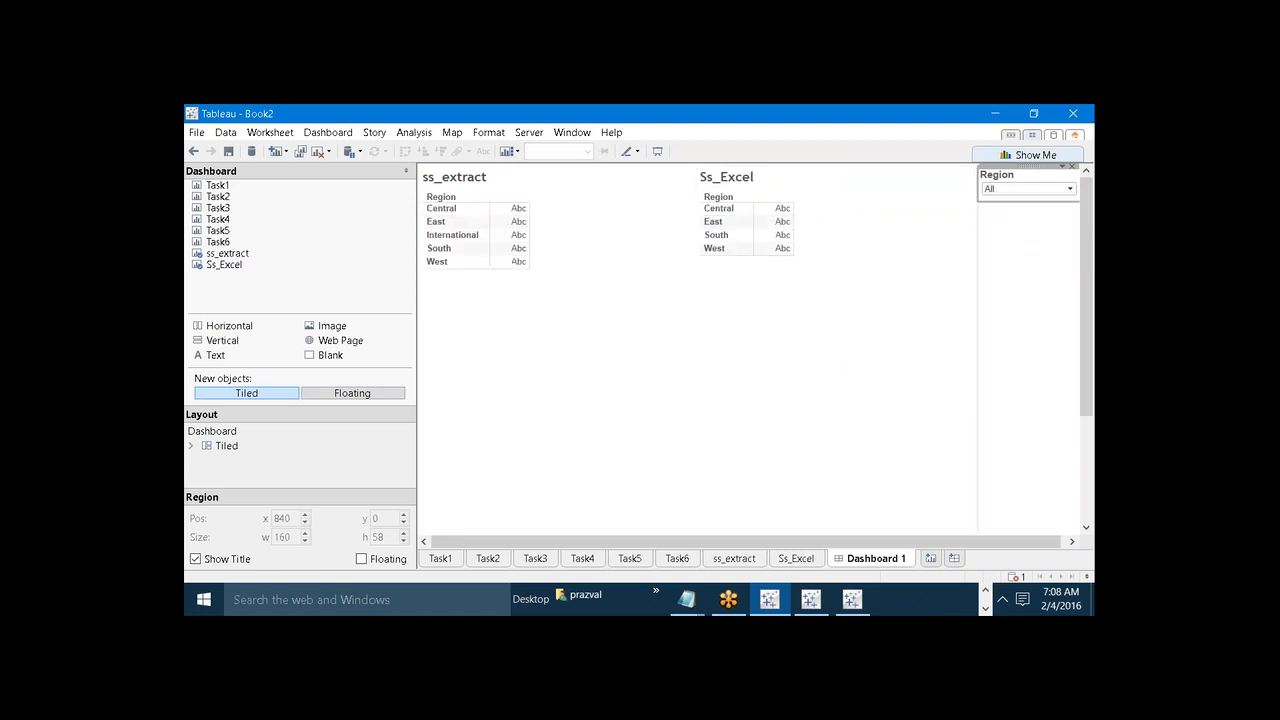
click(1014, 190)
click(996, 265)
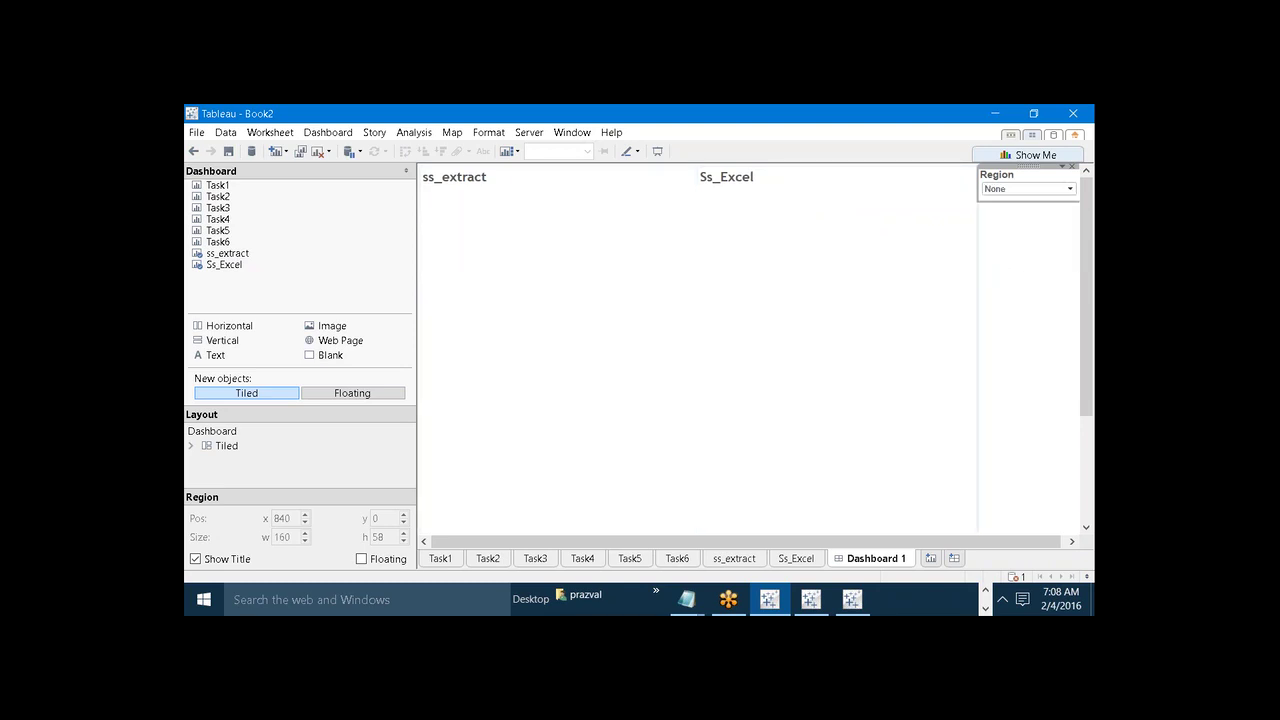
Step: Compare the ss_extract and Ss_Excel worksheets that feed the dashboard, checking their Region filters and data sources
click(745, 560)
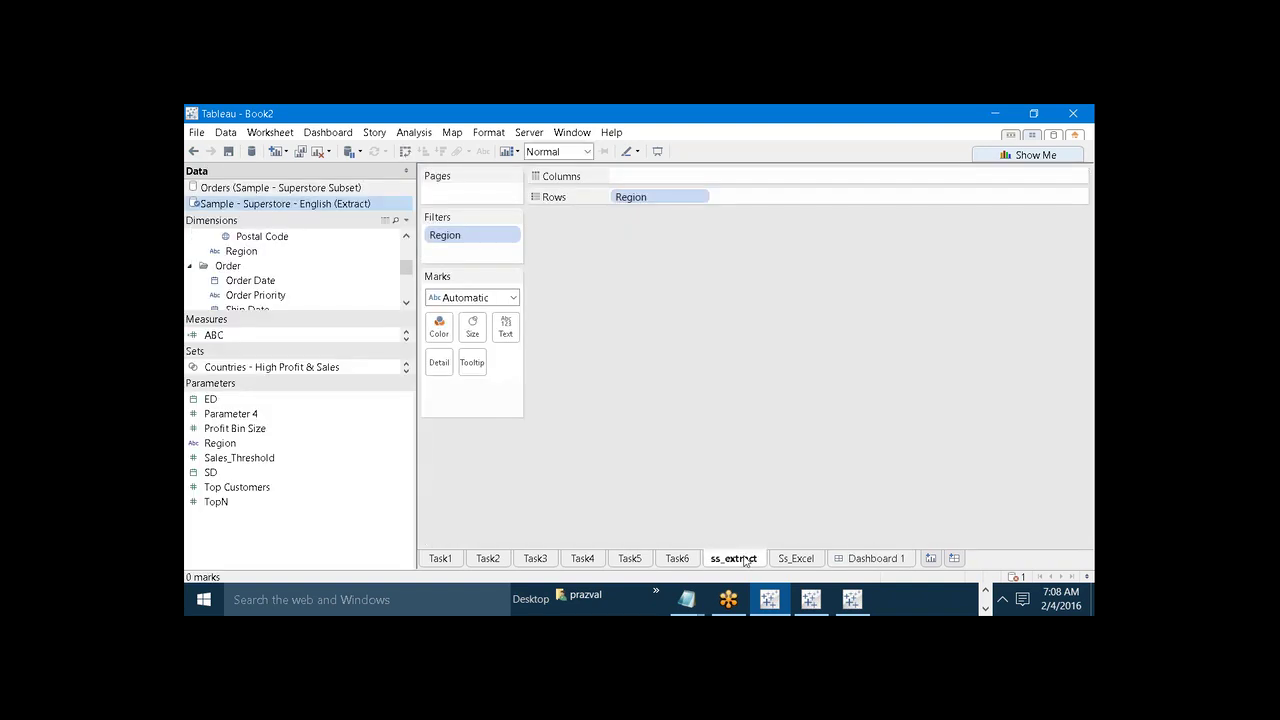
click(797, 560)
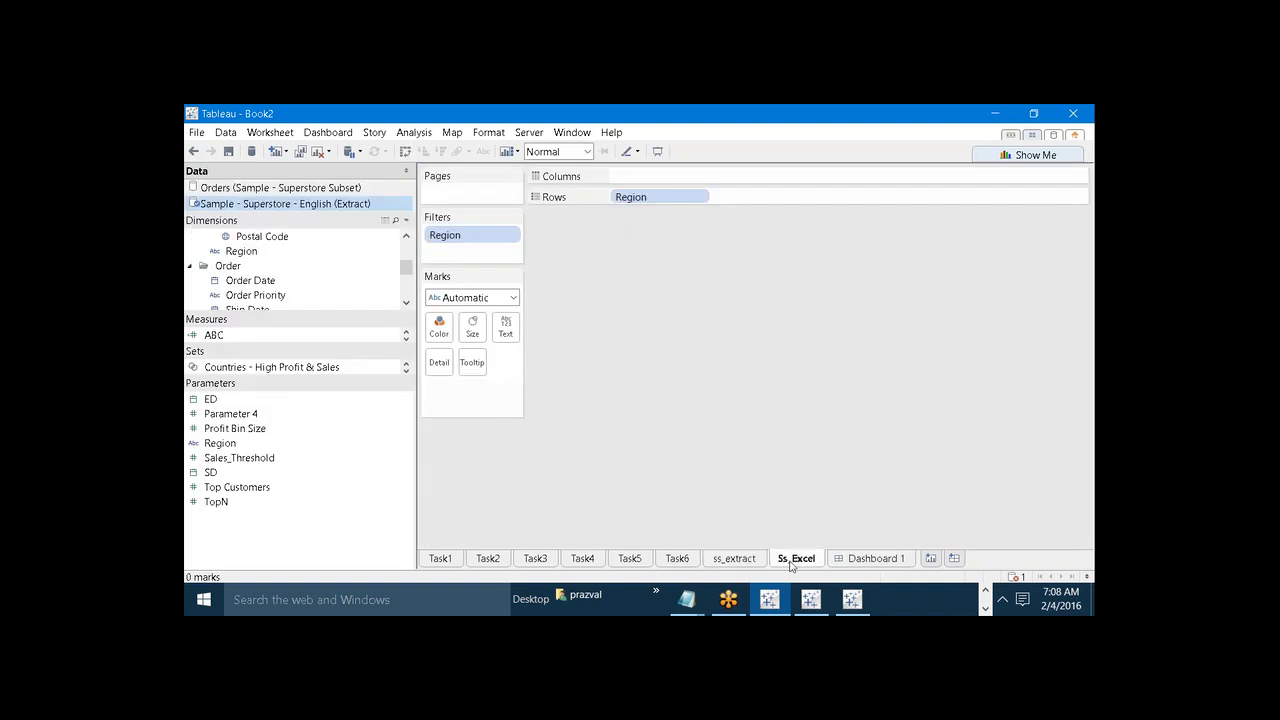
click(740, 562)
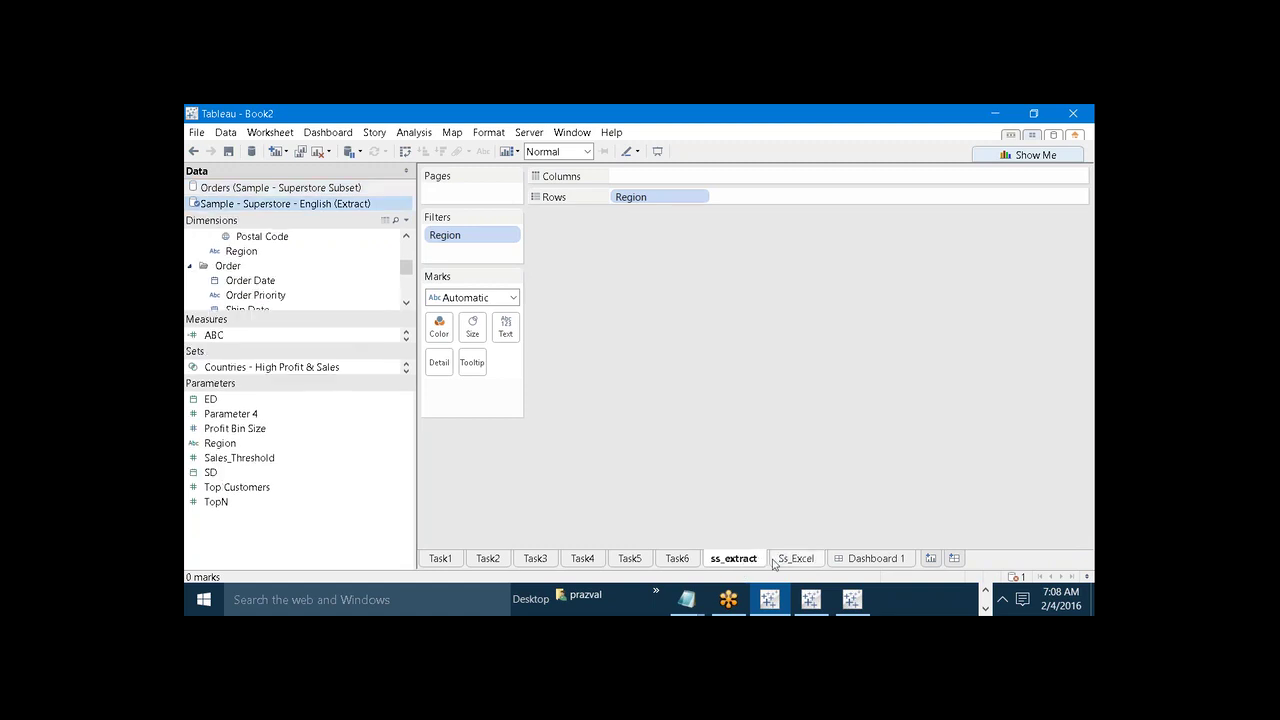
click(775, 562)
click(852, 560)
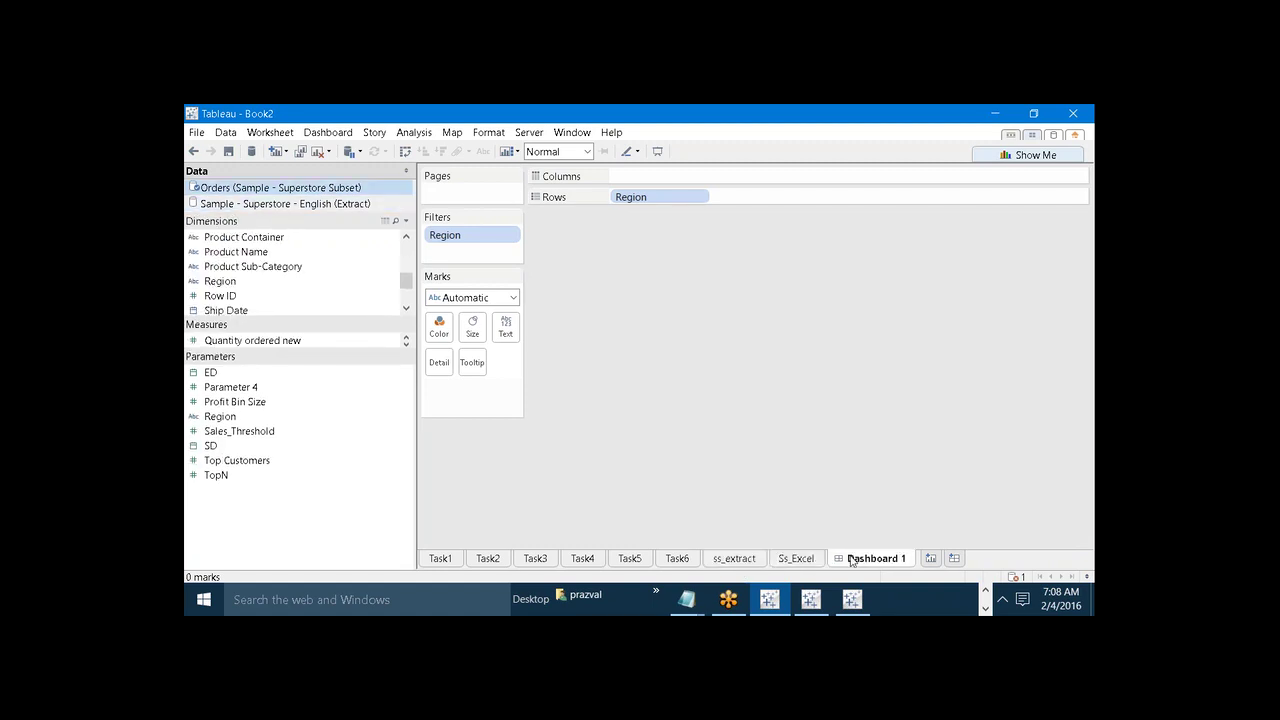
click(813, 563)
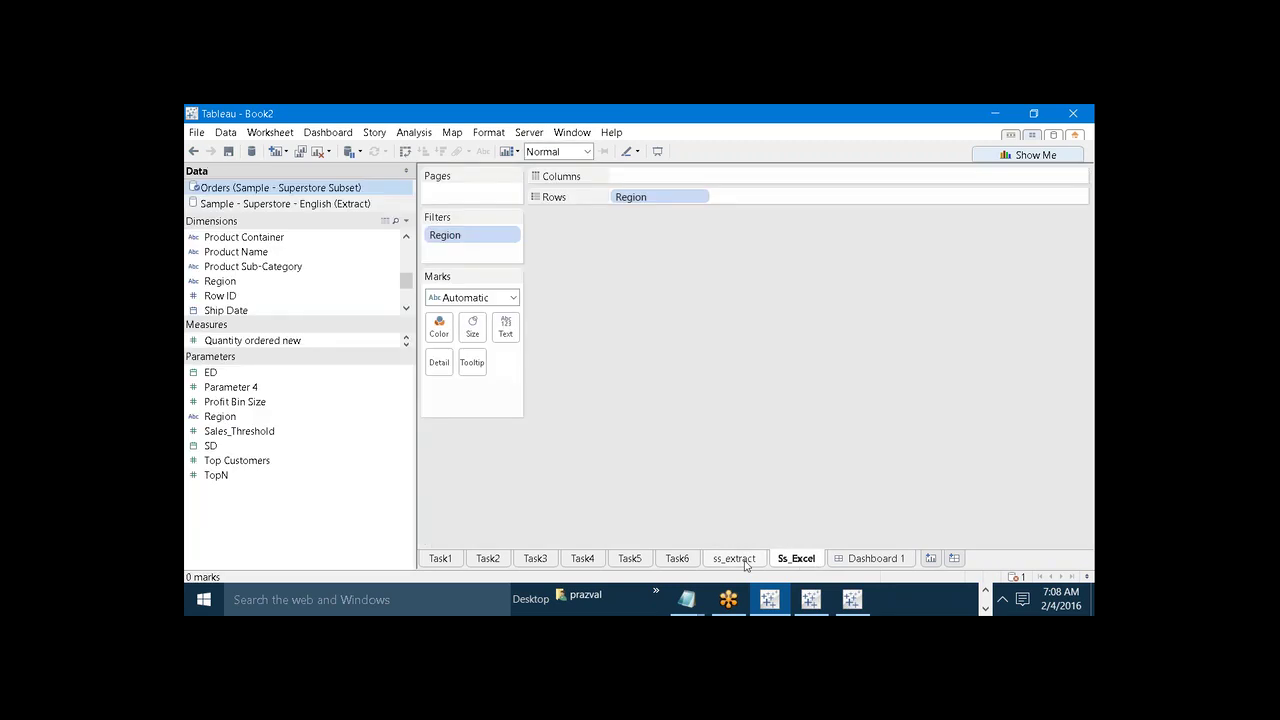
click(743, 563)
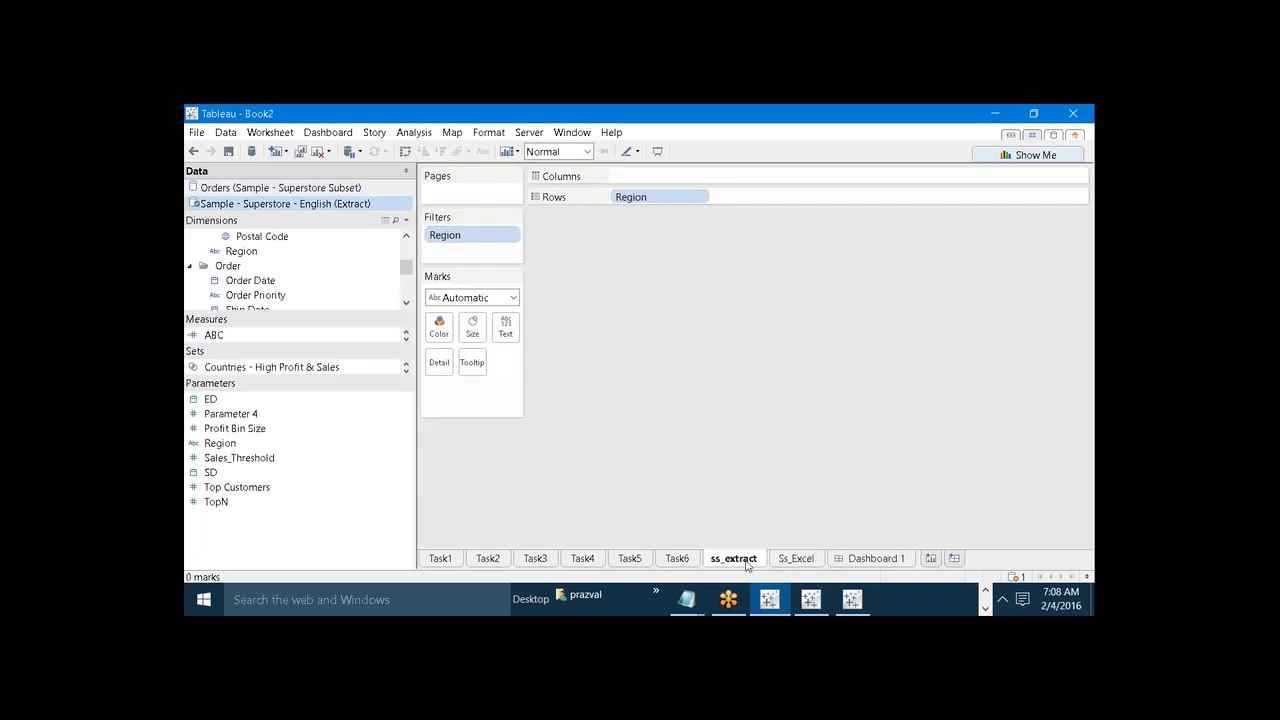
click(792, 563)
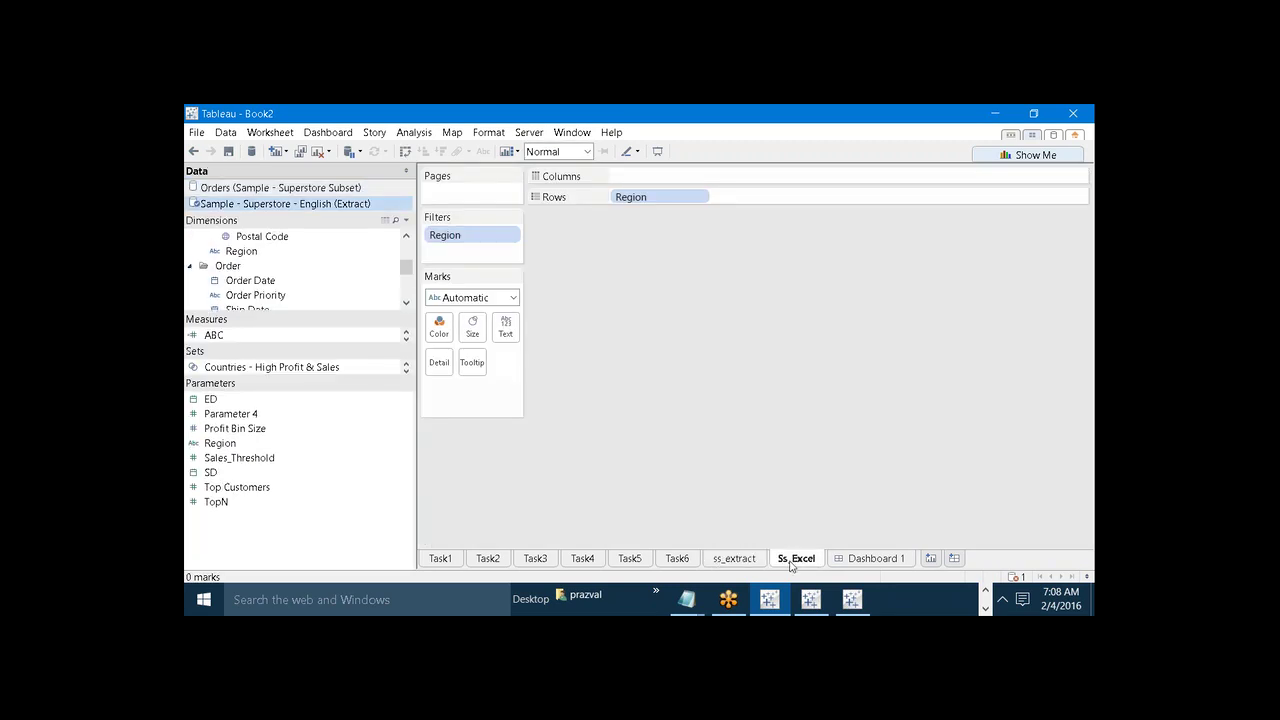
Step: Create a new worksheet from the Orders (Sample - Superstore Subset) data source with Region on Rows
click(930, 559)
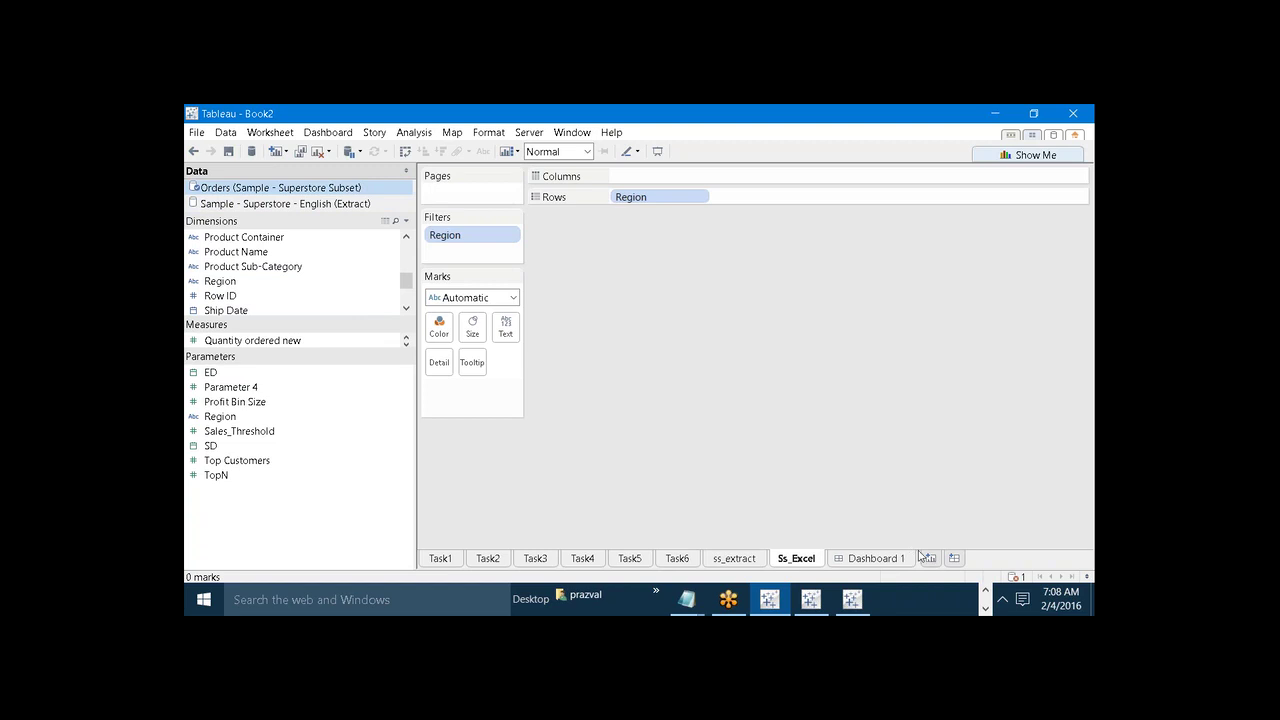
click(343, 281)
drag(460, 258, 615, 198)
Step: Show a Region quick filter on Sheet 9, set it to Exclude Values, and remove Central and East from the exclusions
click(702, 197)
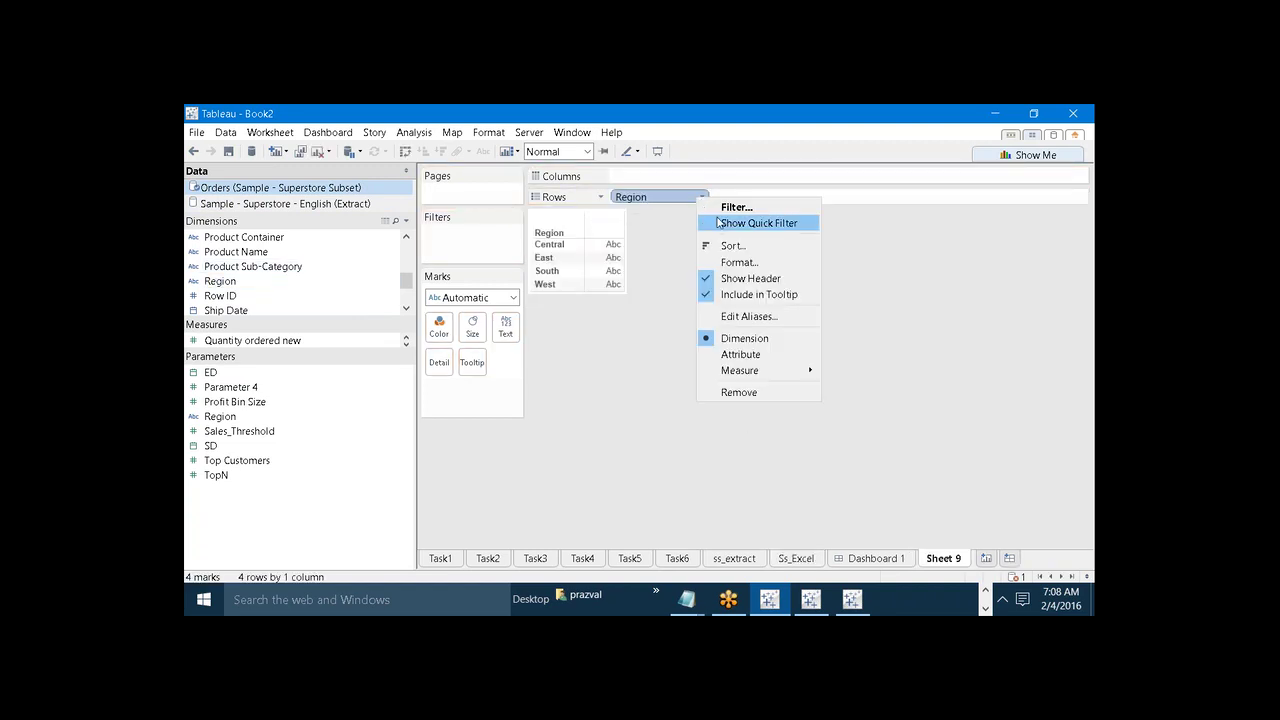
click(745, 223)
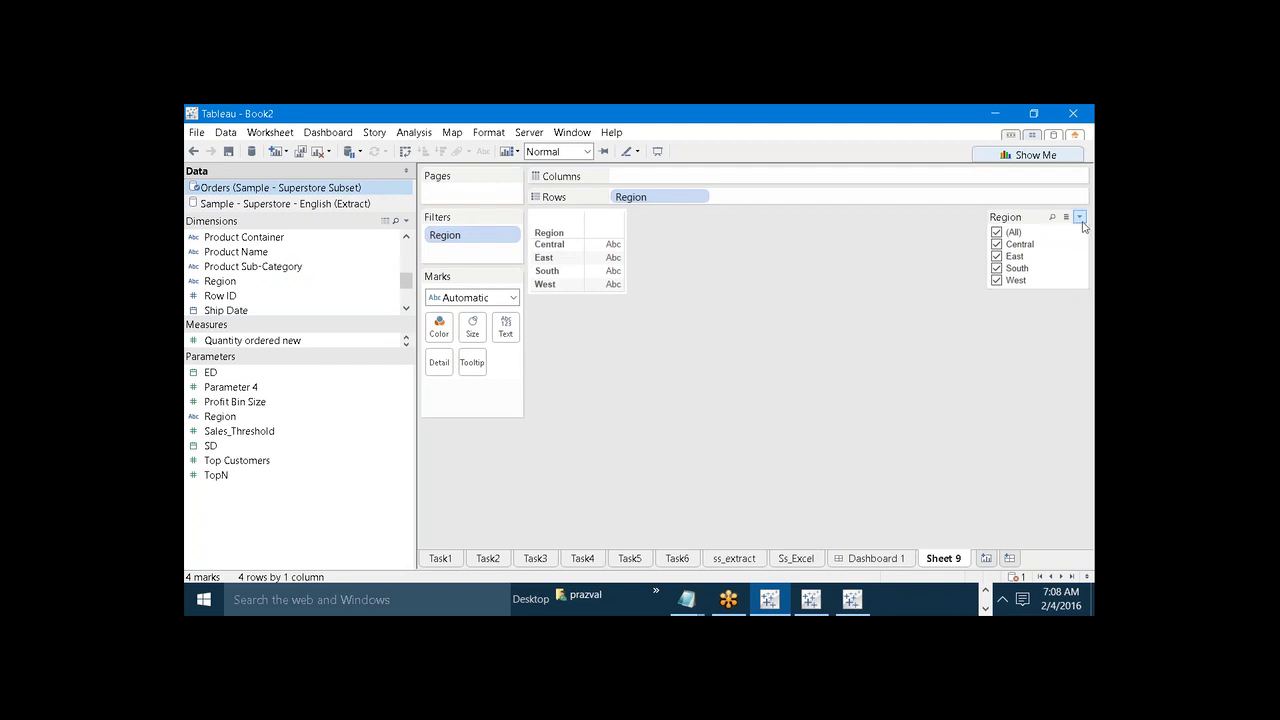
click(1079, 216)
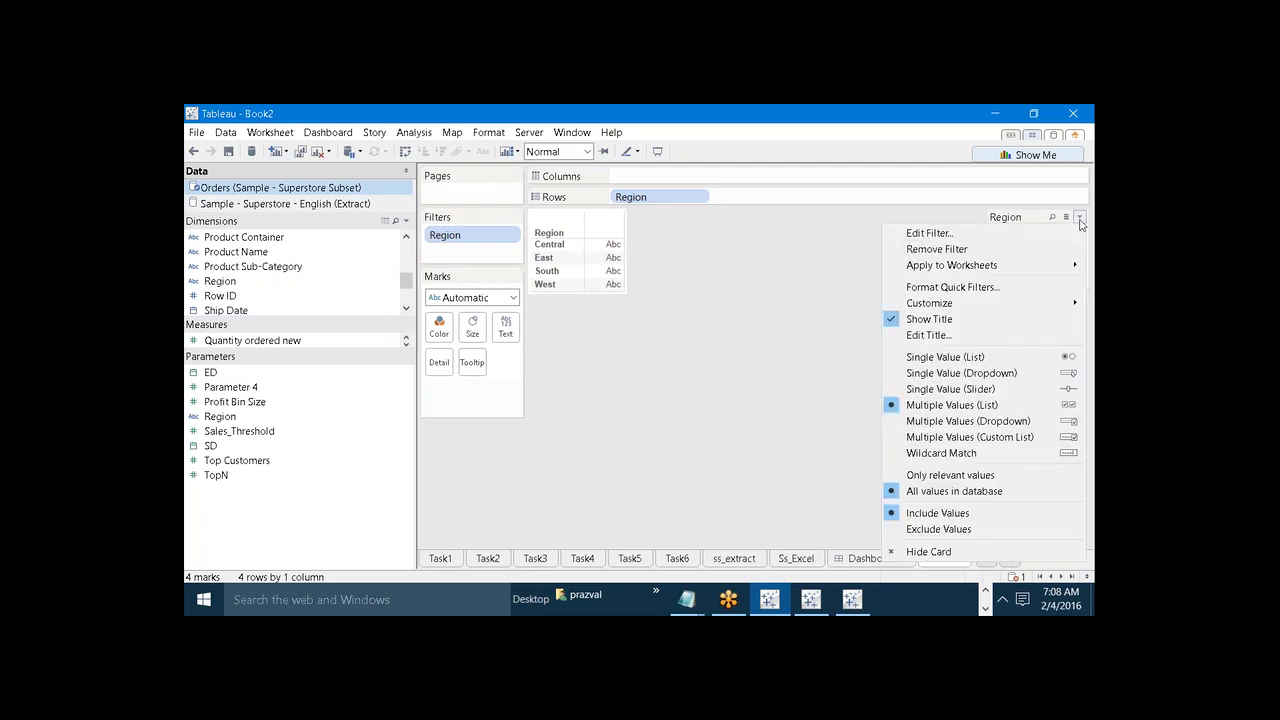
click(918, 529)
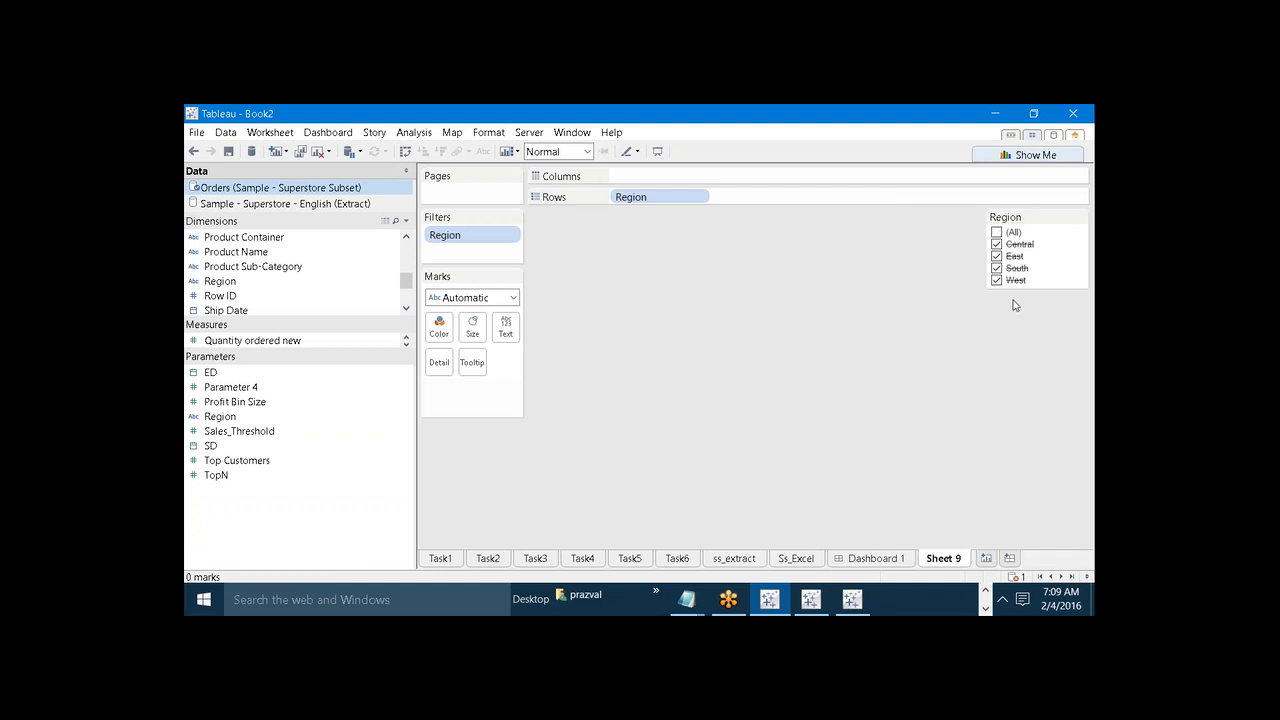
click(997, 244)
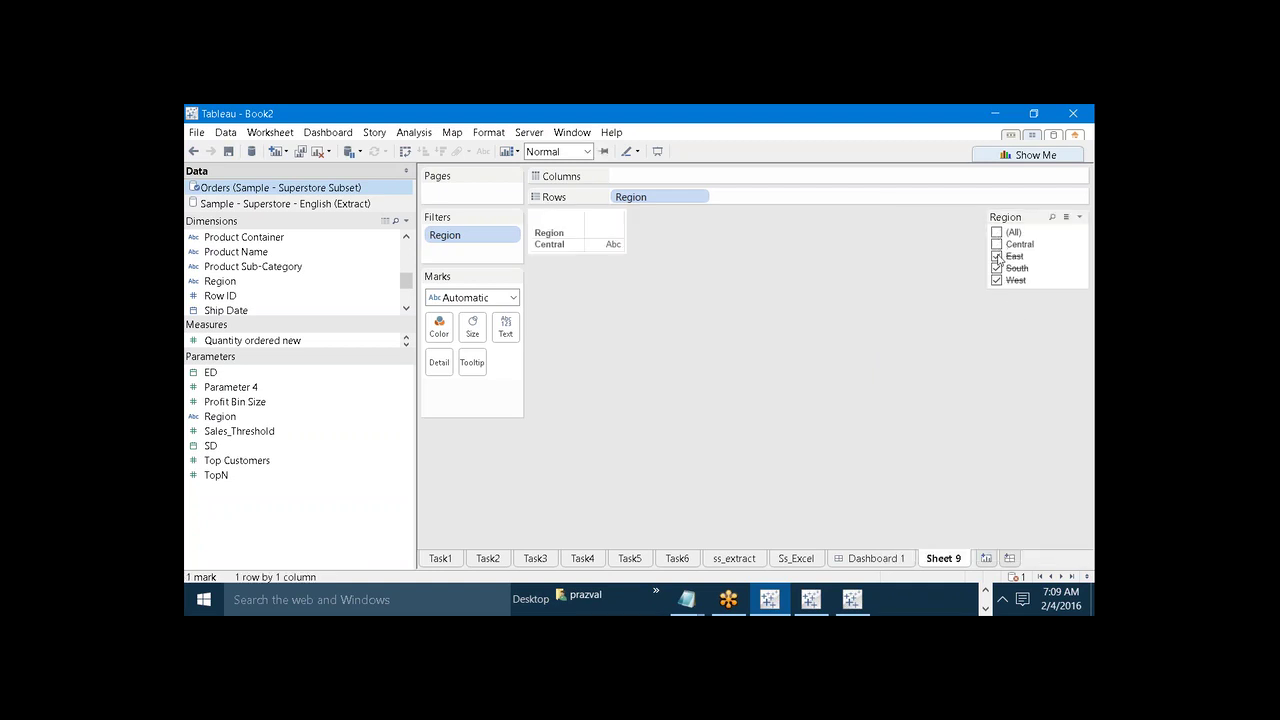
click(997, 257)
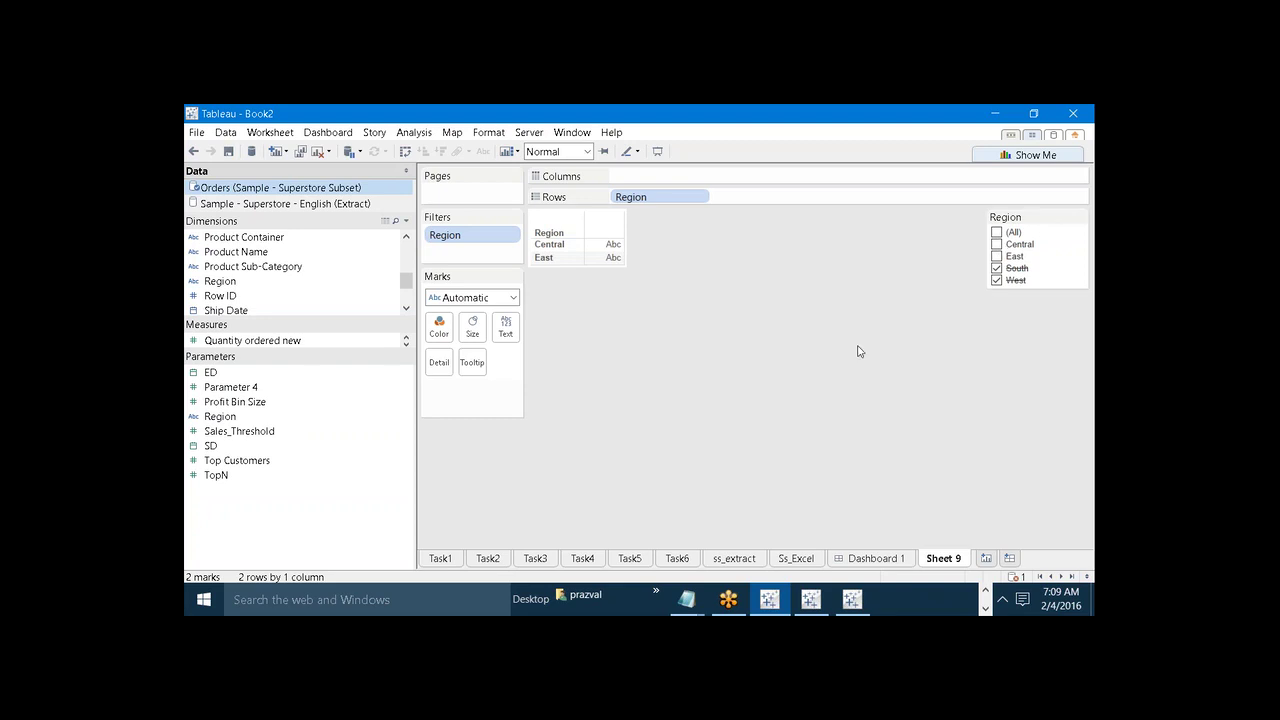
Step: Switch to the Notepad task notes and add a "Task6:-" heading followed by "Exclding values using parameter"
mouse_move(686, 599)
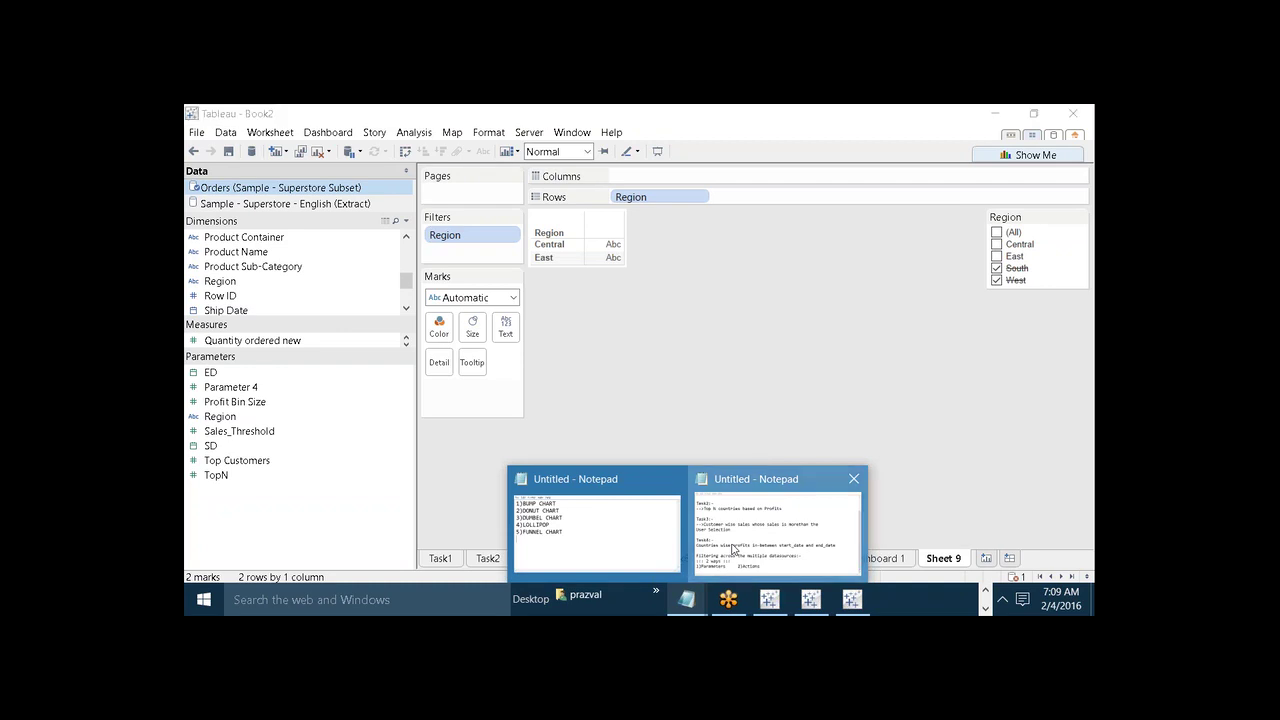
click(734, 549)
key(Return)
key(Return)
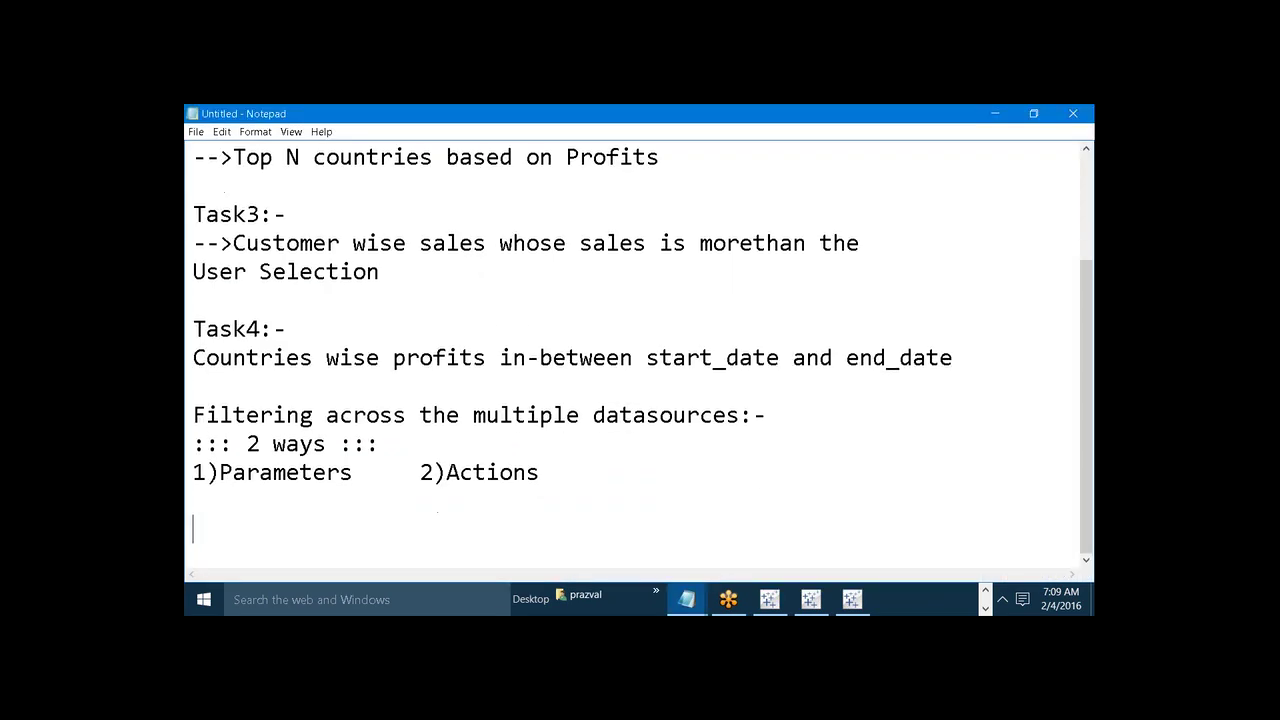
text(Task6:-)
key(Return)
text(E)
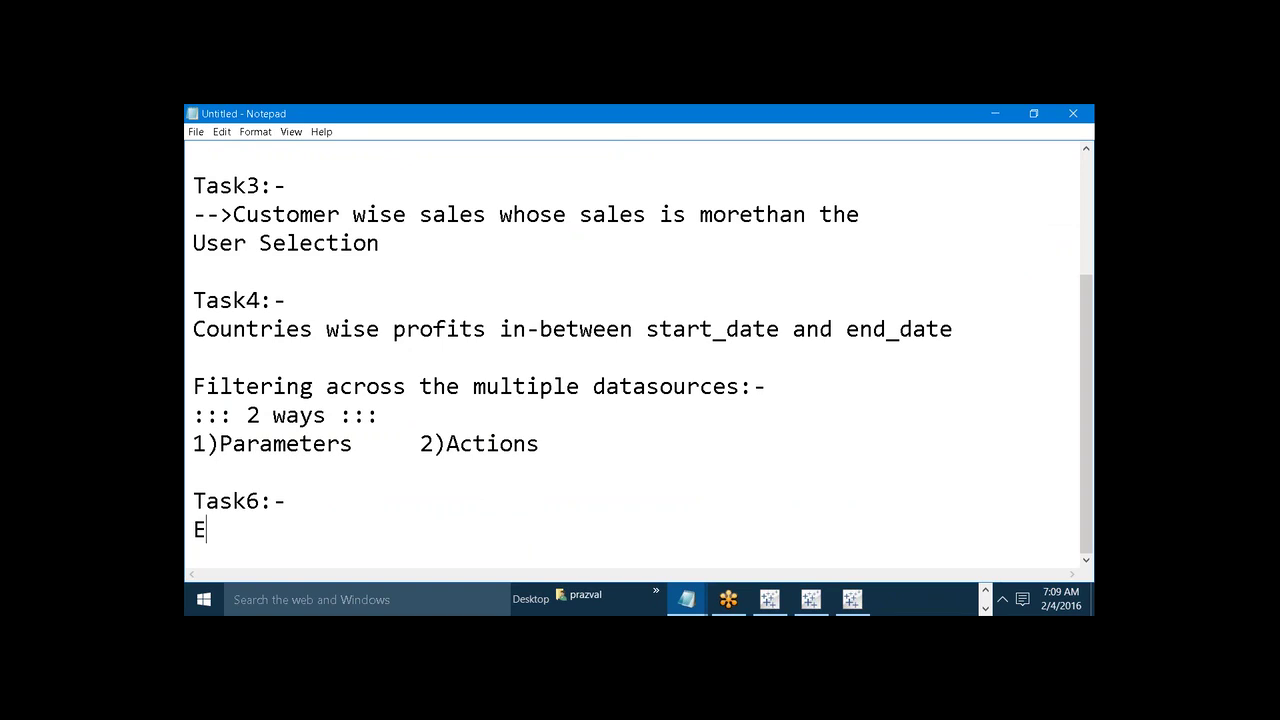
text(xclding va)
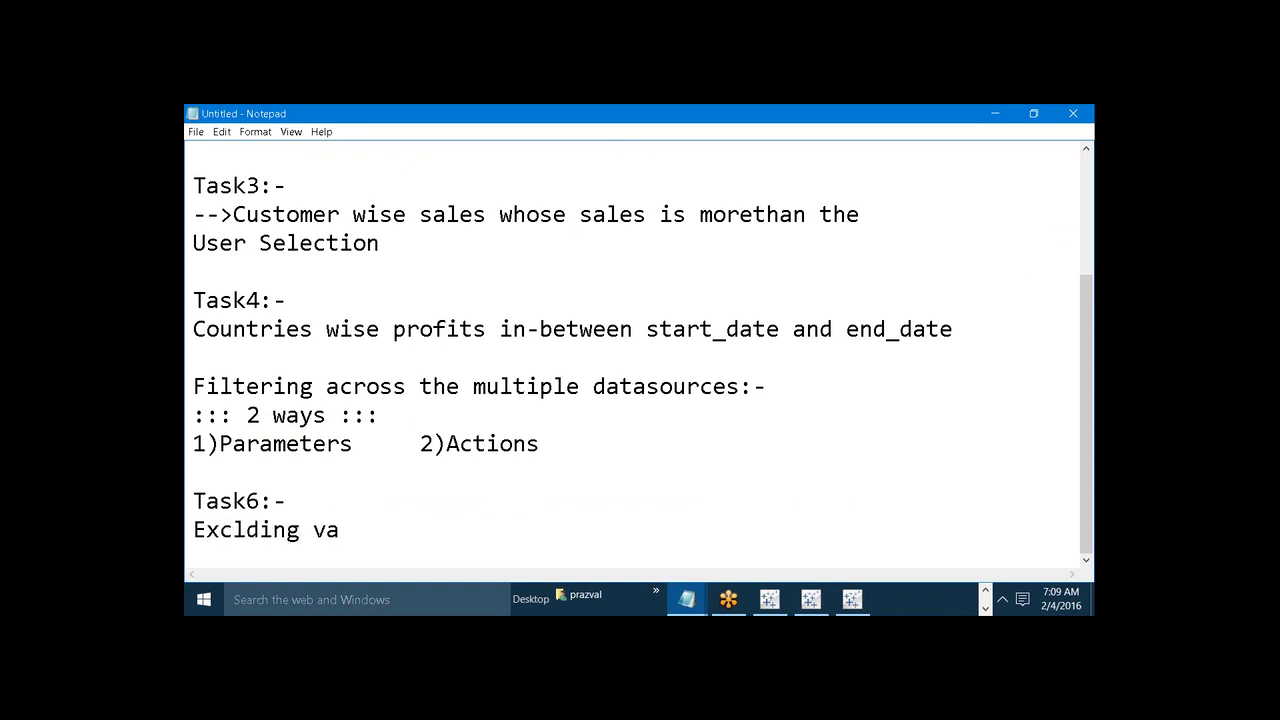
text(lues using par)
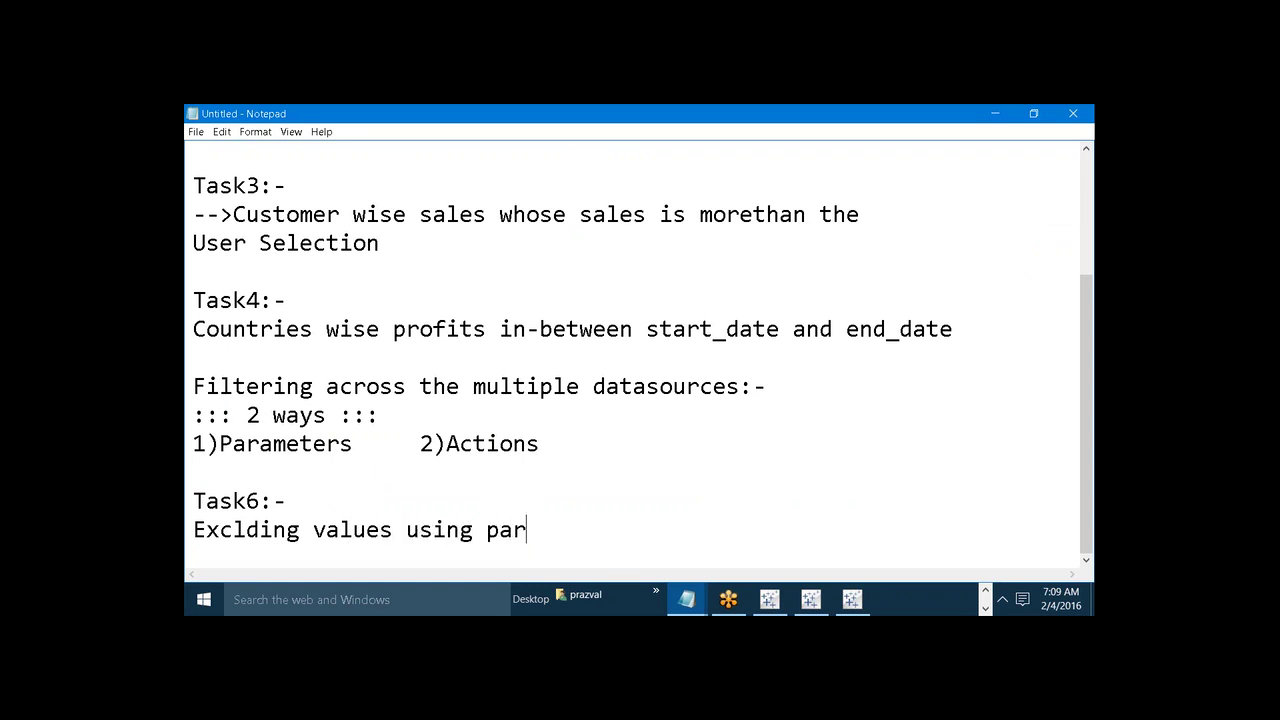
text(ameter)
Step: Switch back to the Book2 workbook in Tableau and remove the Region filter from Sheet 9
click(851, 599)
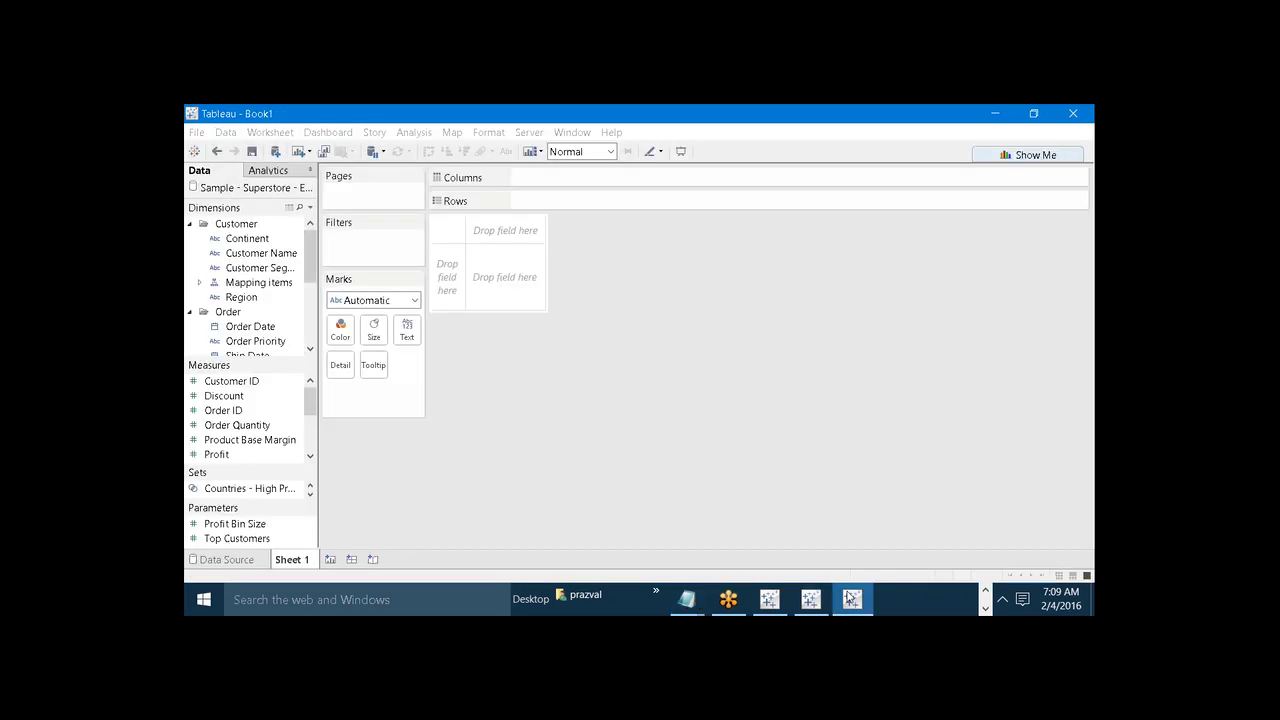
click(769, 599)
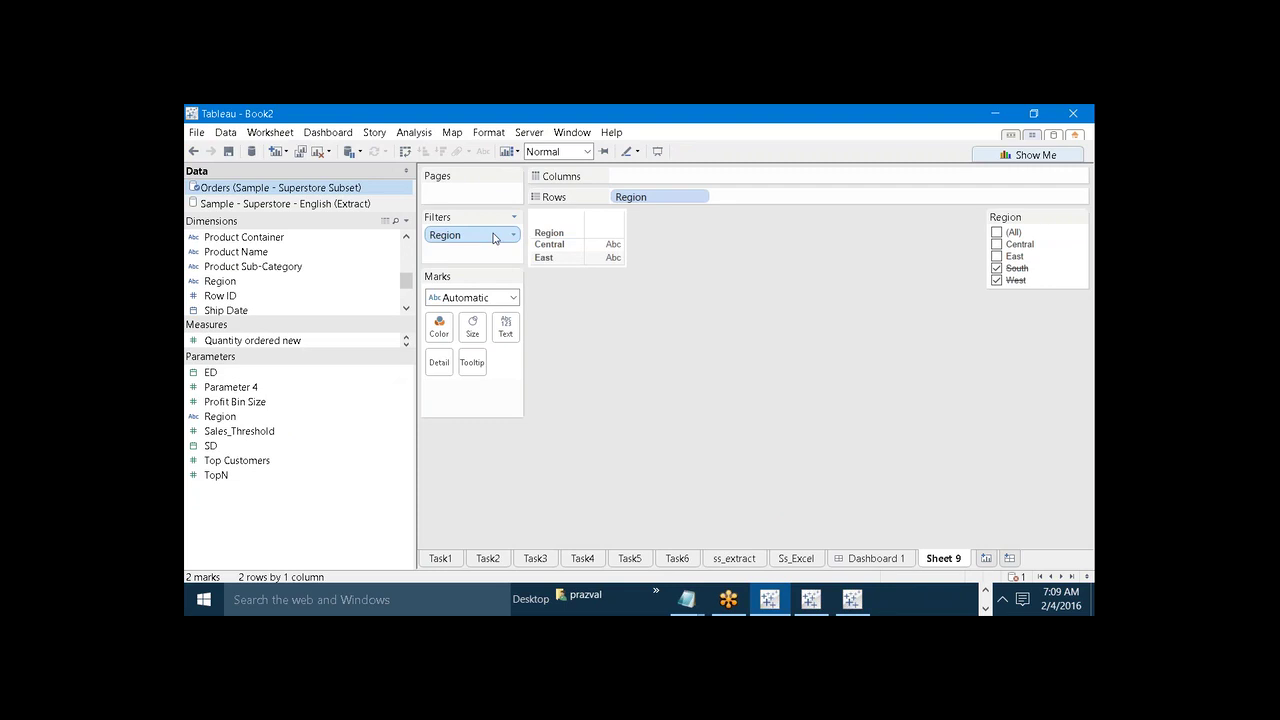
drag(491, 234, 640, 335)
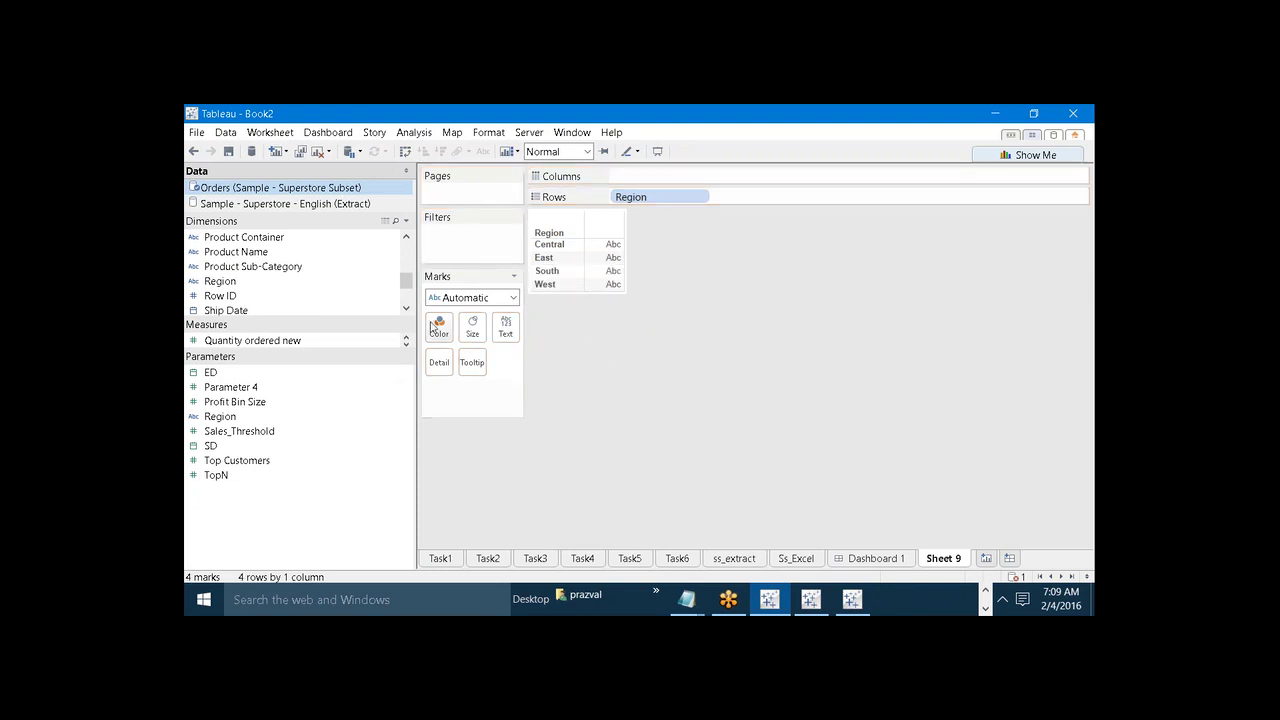
Step: Add a Region filter to Sheet 9 with the condition formula [Region] <>[Parameters].[Region] and apply it
drag(264, 285, 445, 238)
click(635, 167)
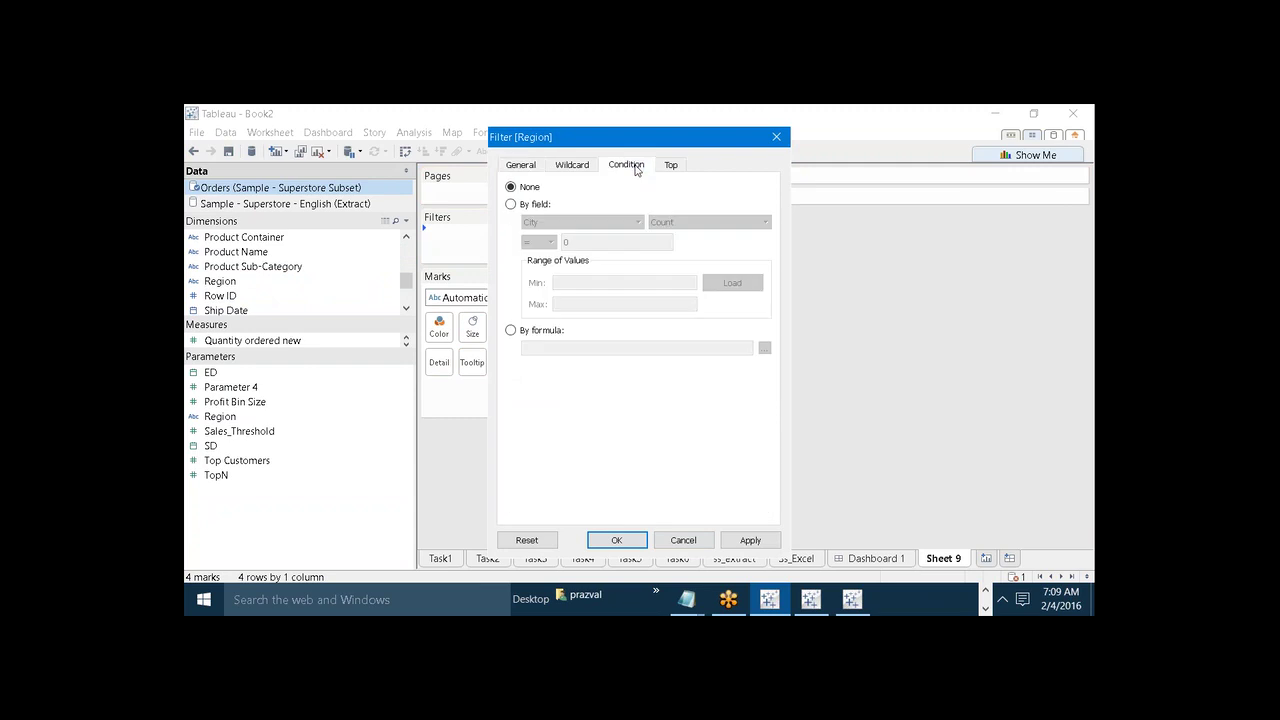
click(512, 331)
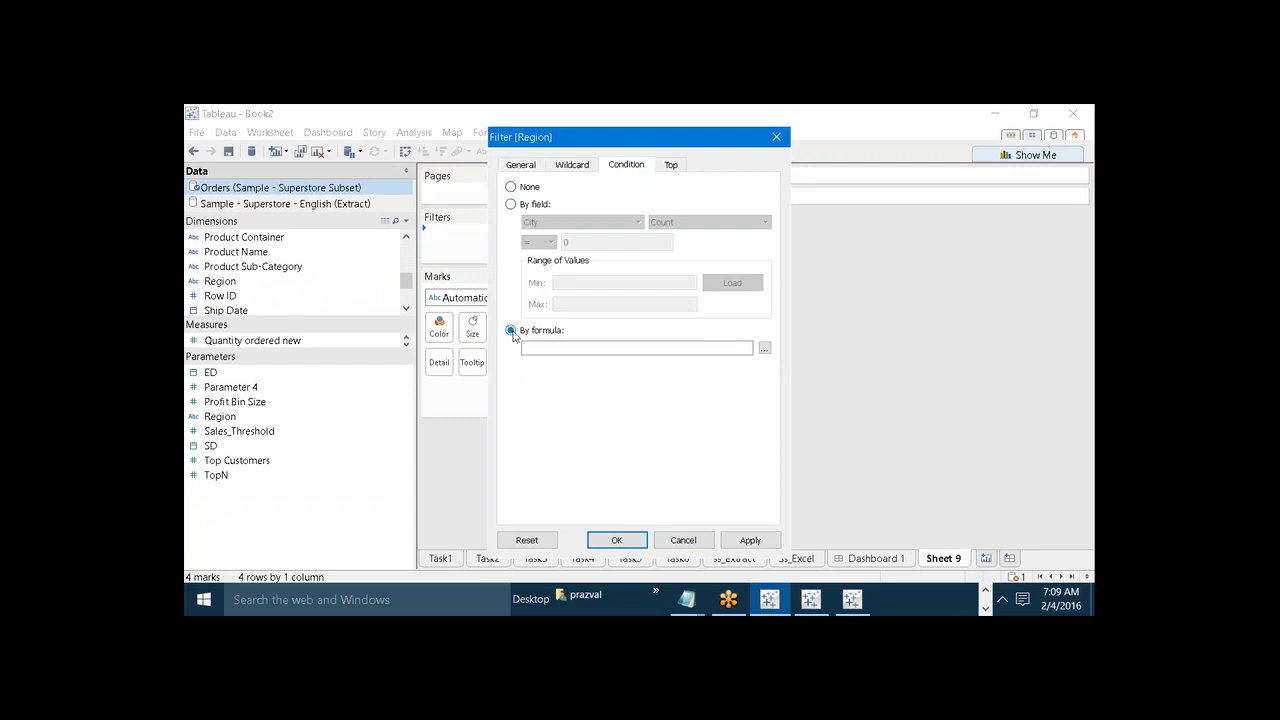
click(765, 349)
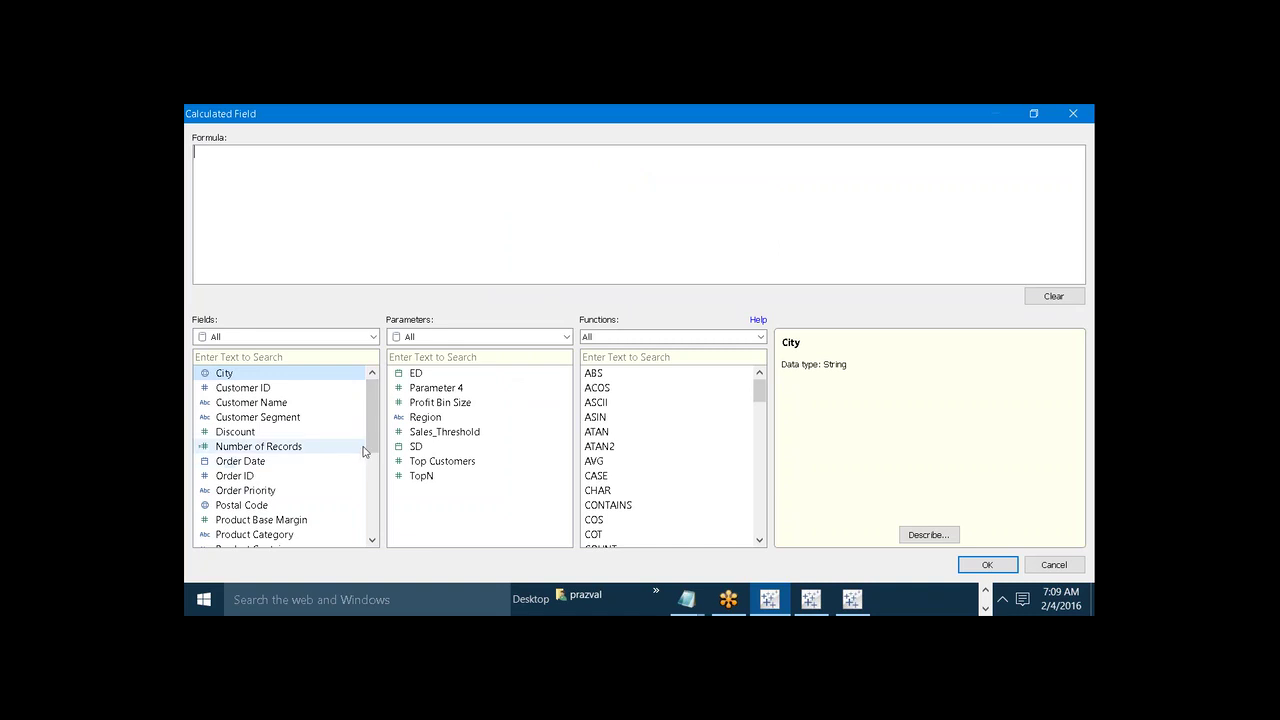
drag(371, 435, 340, 474)
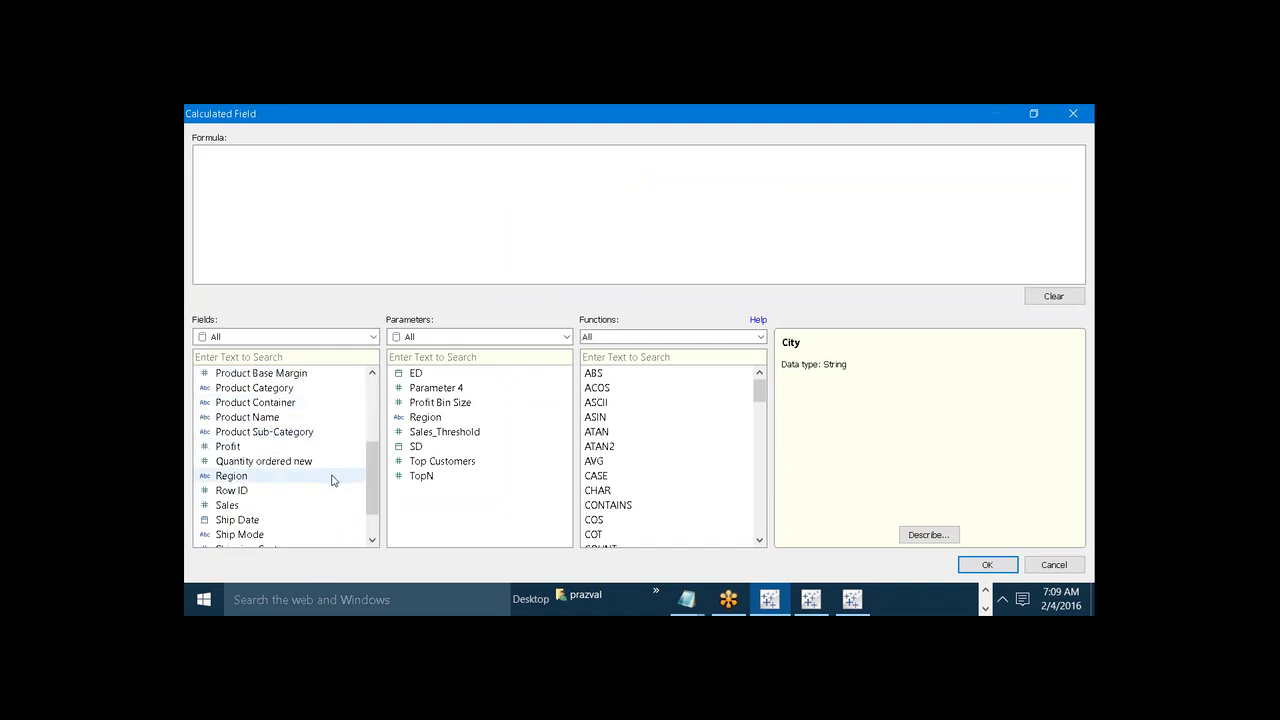
double_click(333, 477)
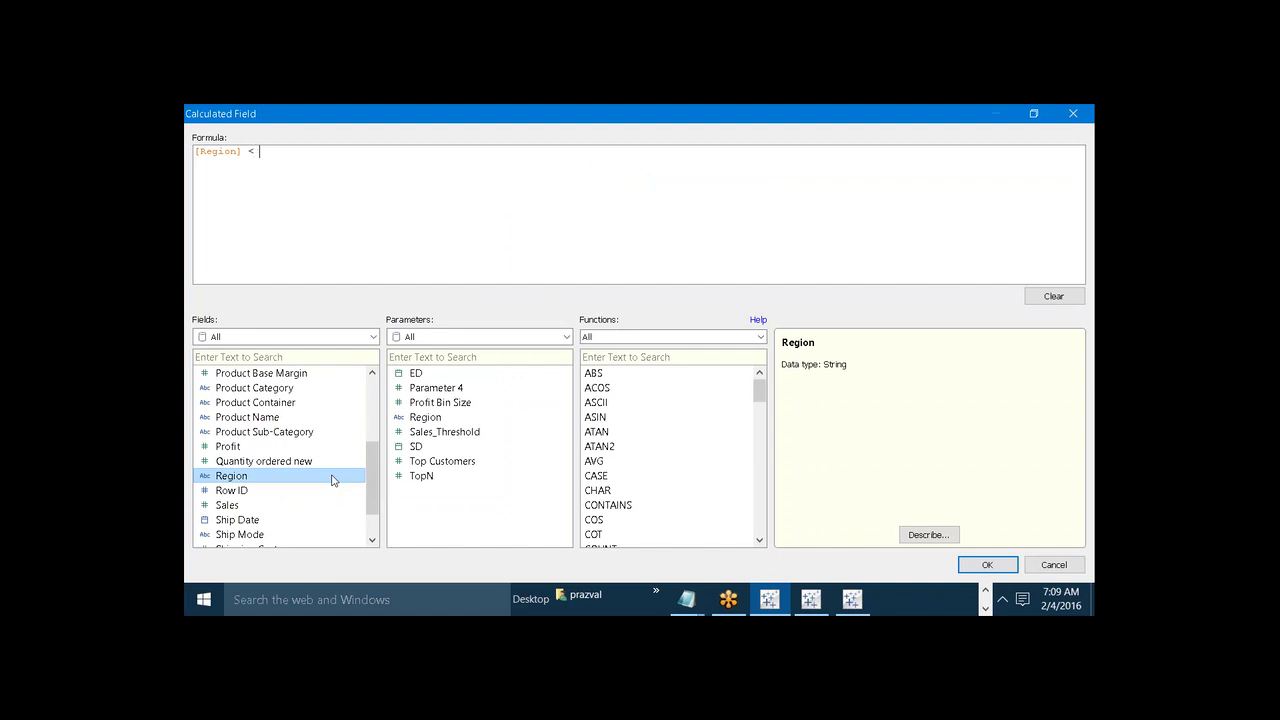
text(<>)
double_click(425, 417)
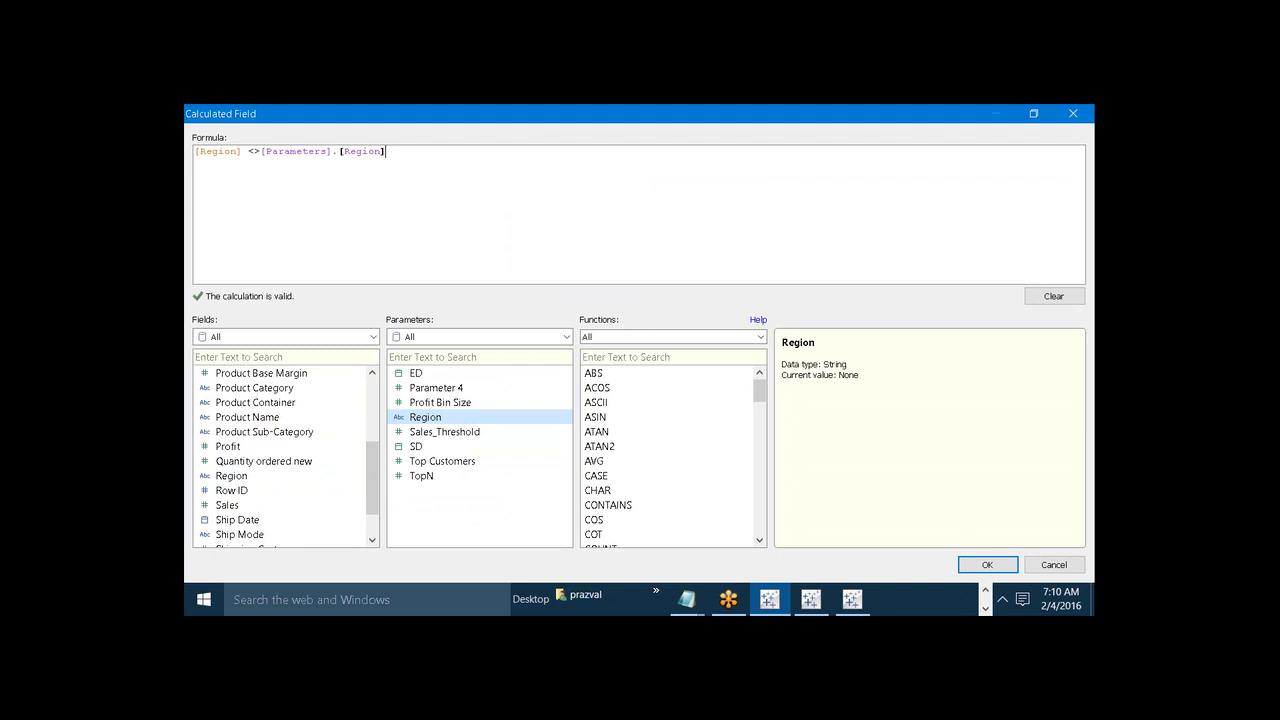
click(968, 565)
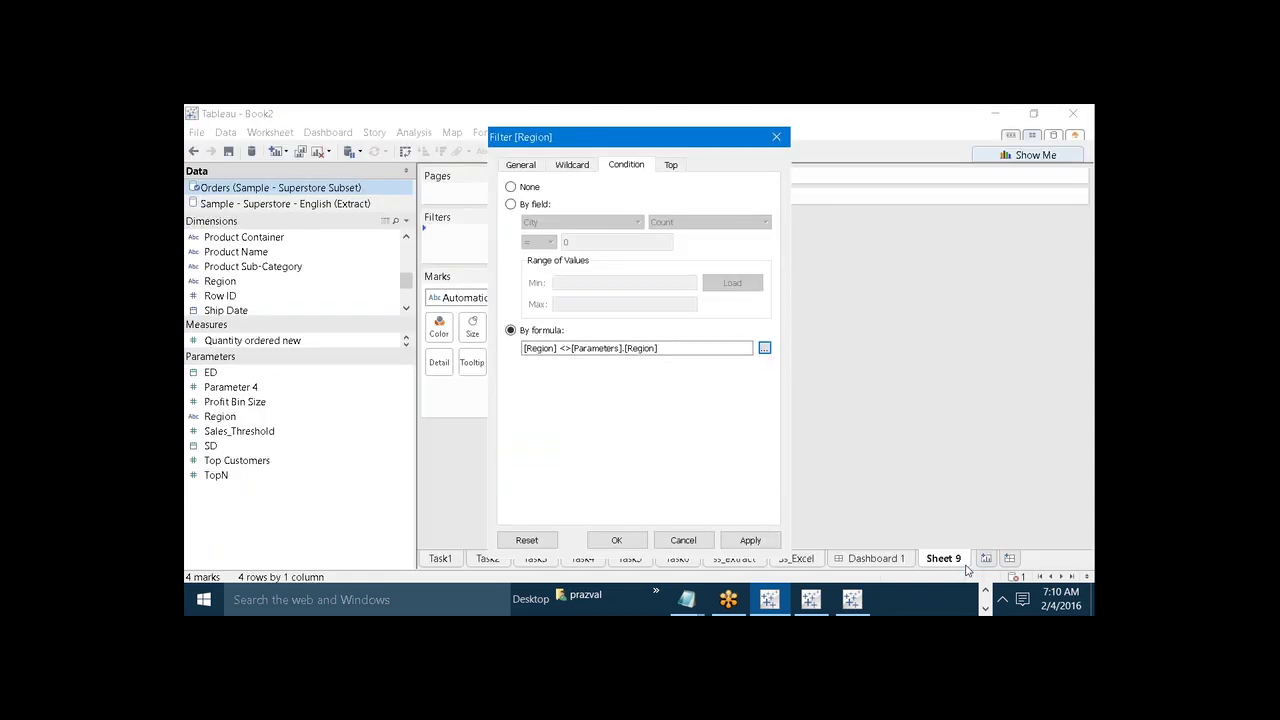
click(750, 540)
click(634, 540)
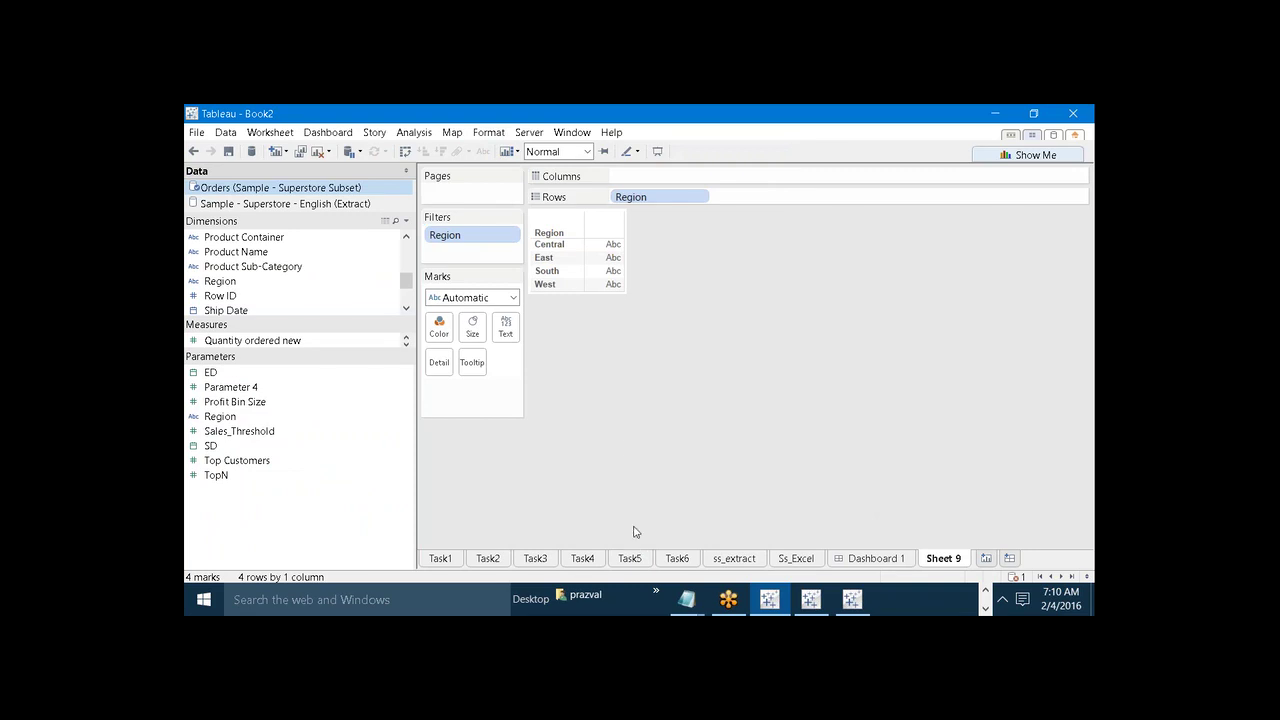
Step: Show the Region parameter control on Sheet 9 and set it to Central and then South to test the exclusion
right_click(288, 414)
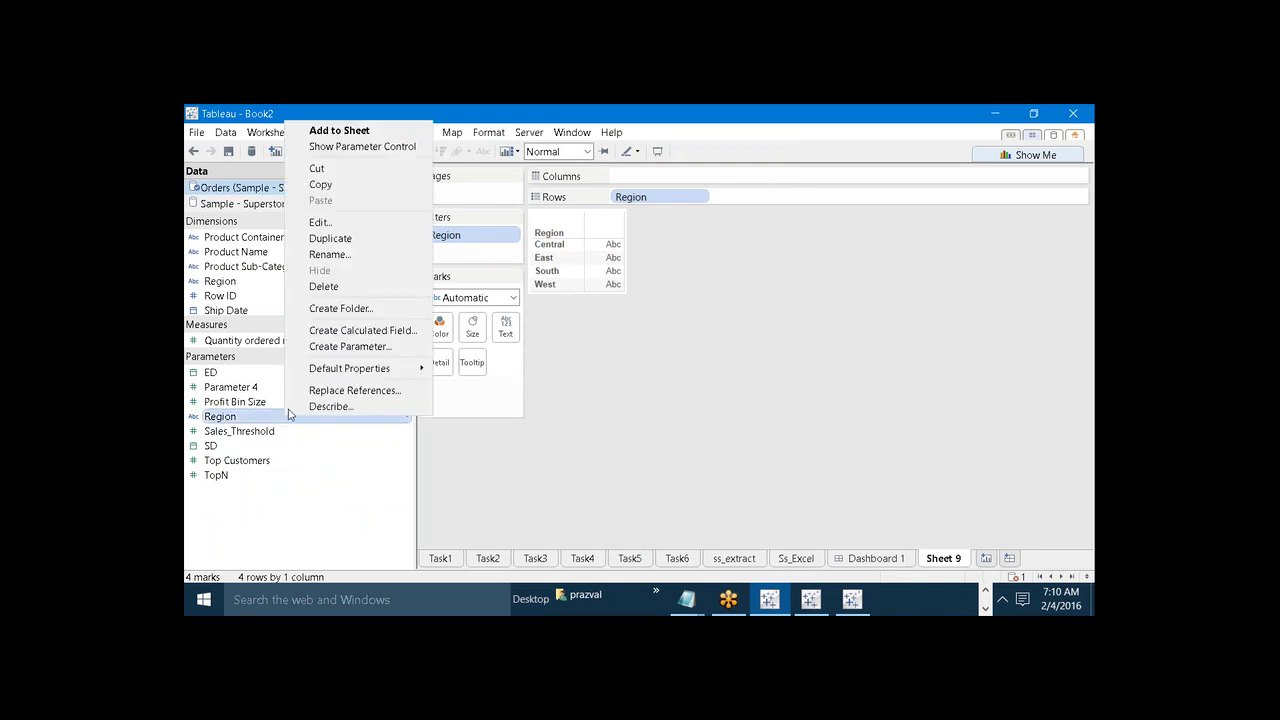
click(347, 148)
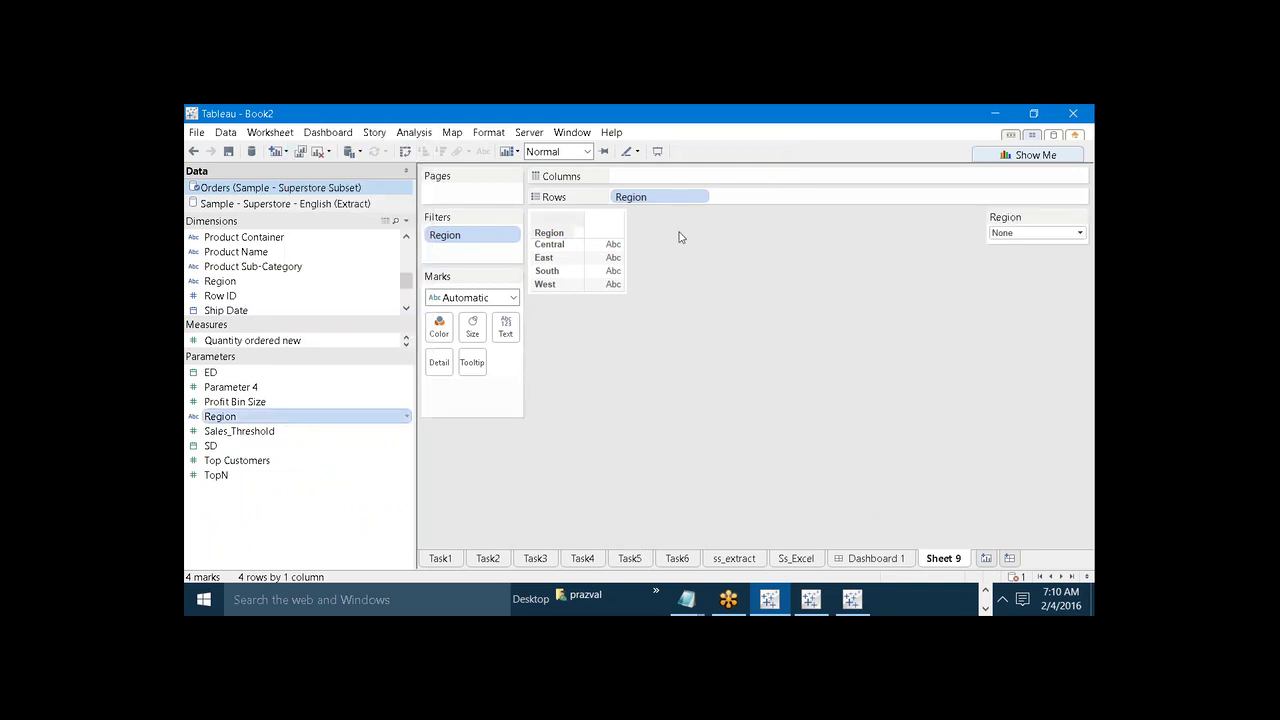
click(1078, 234)
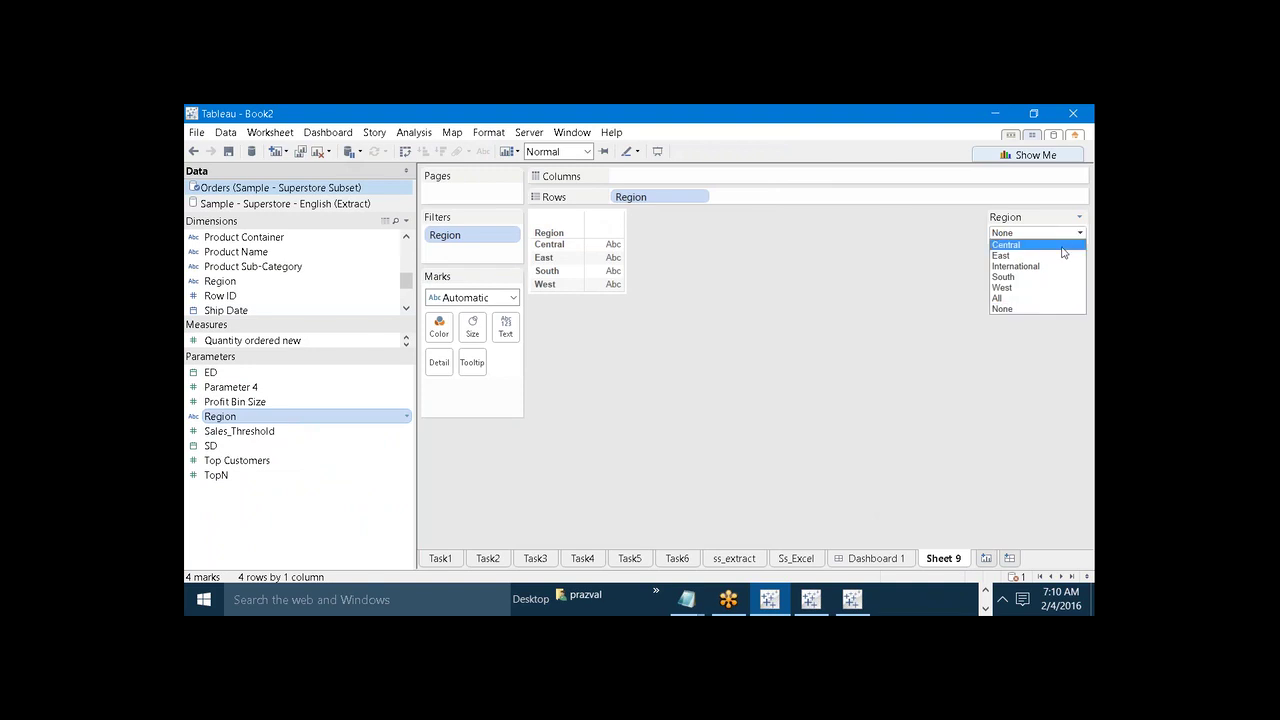
click(1062, 248)
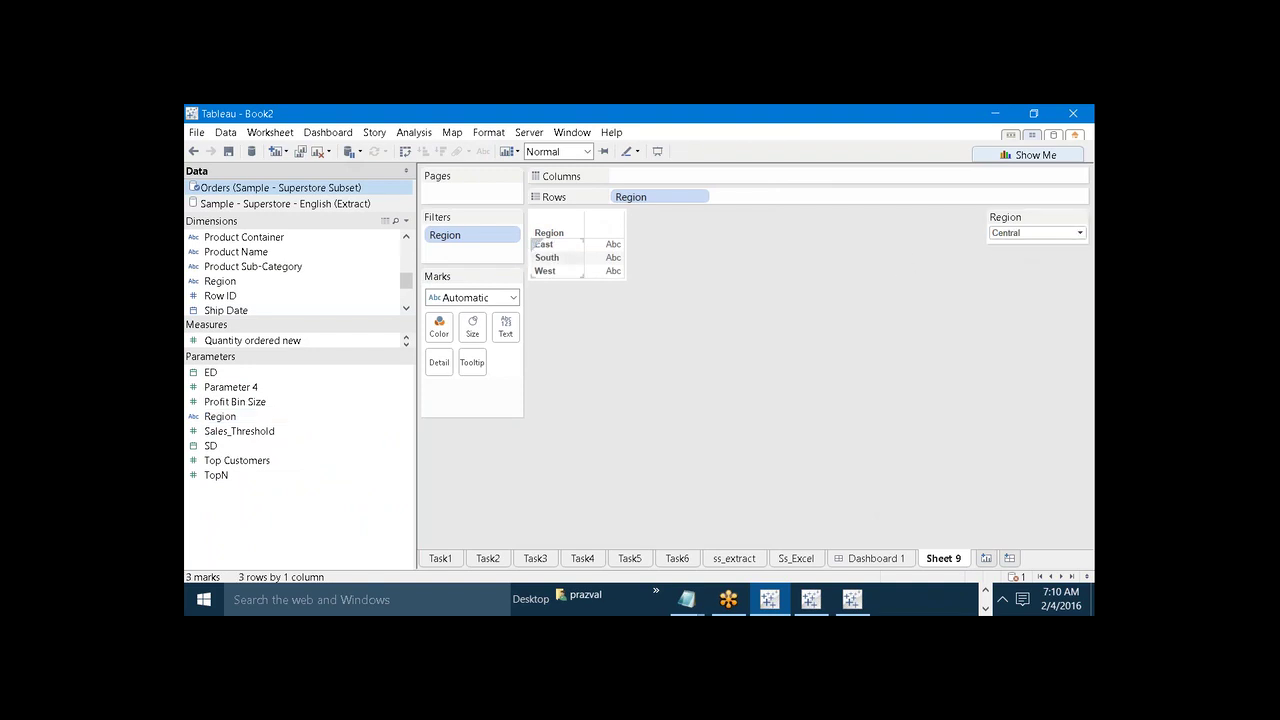
click(1079, 233)
click(1033, 280)
Step: Add a new worksheet, and open DATA.txt from the desktop in Notepad to examine its location and job data
click(989, 558)
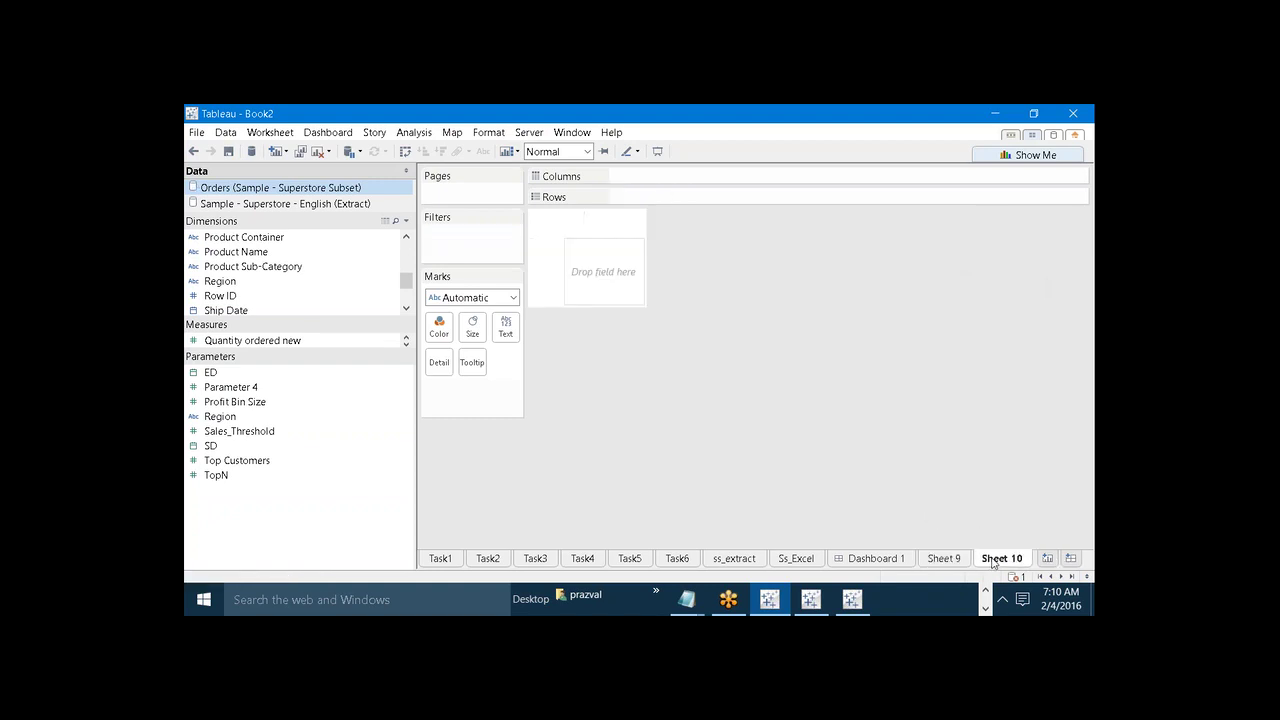
click(995, 113)
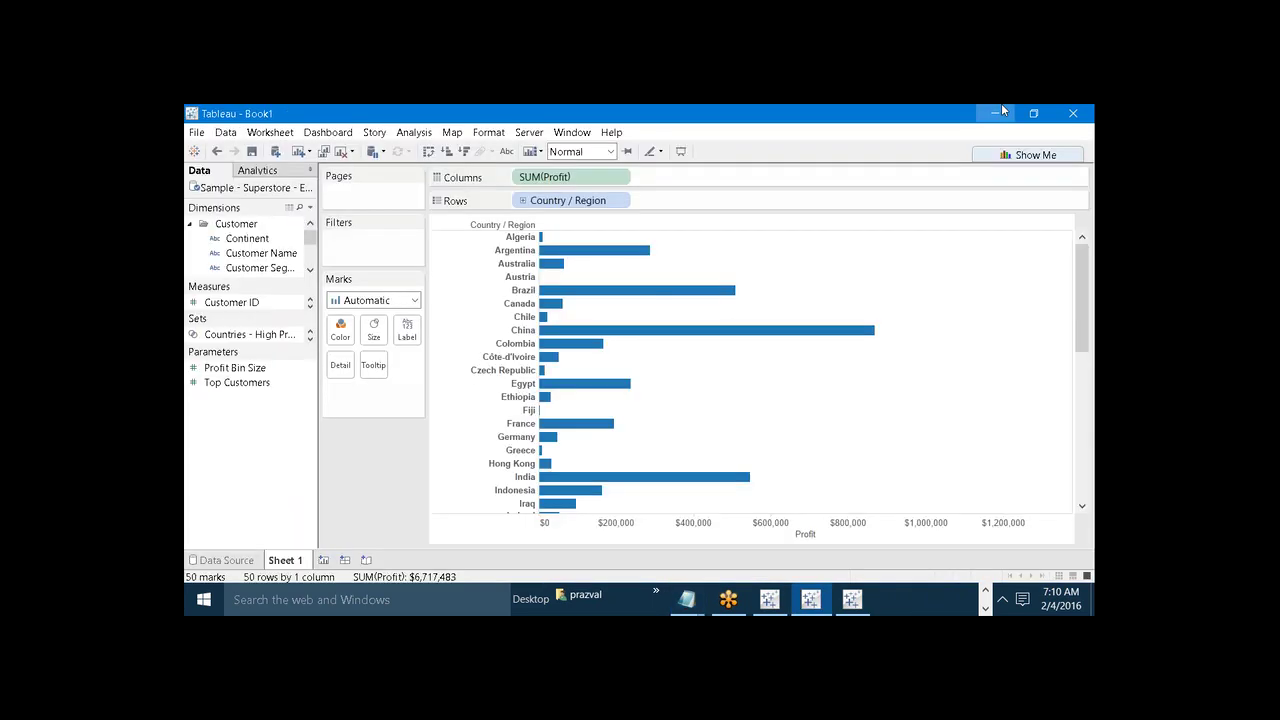
click(1001, 112)
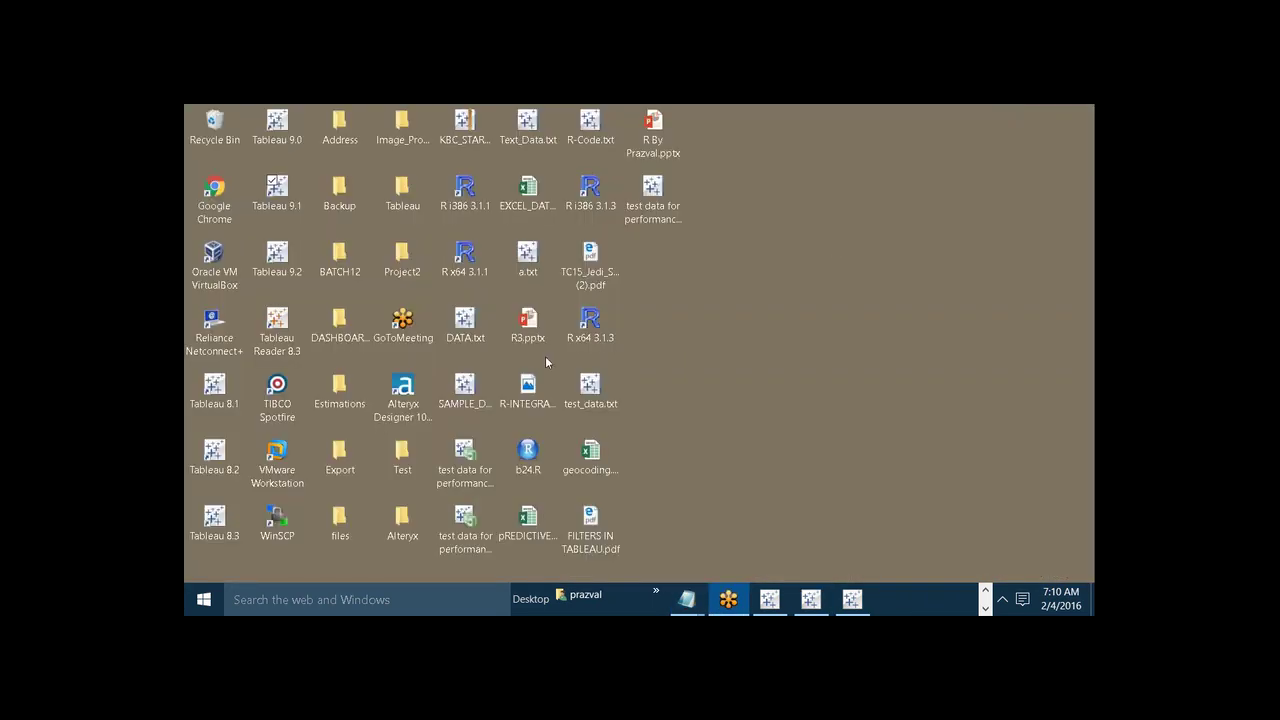
right_click(474, 336)
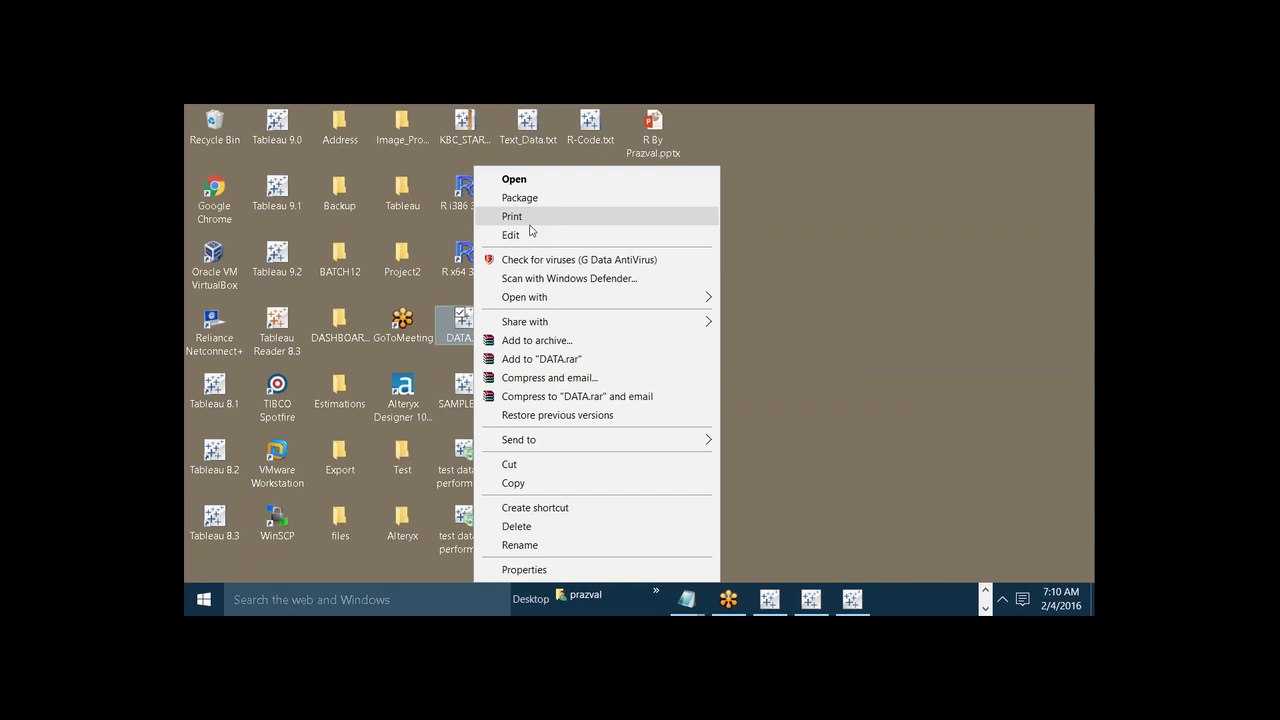
click(527, 236)
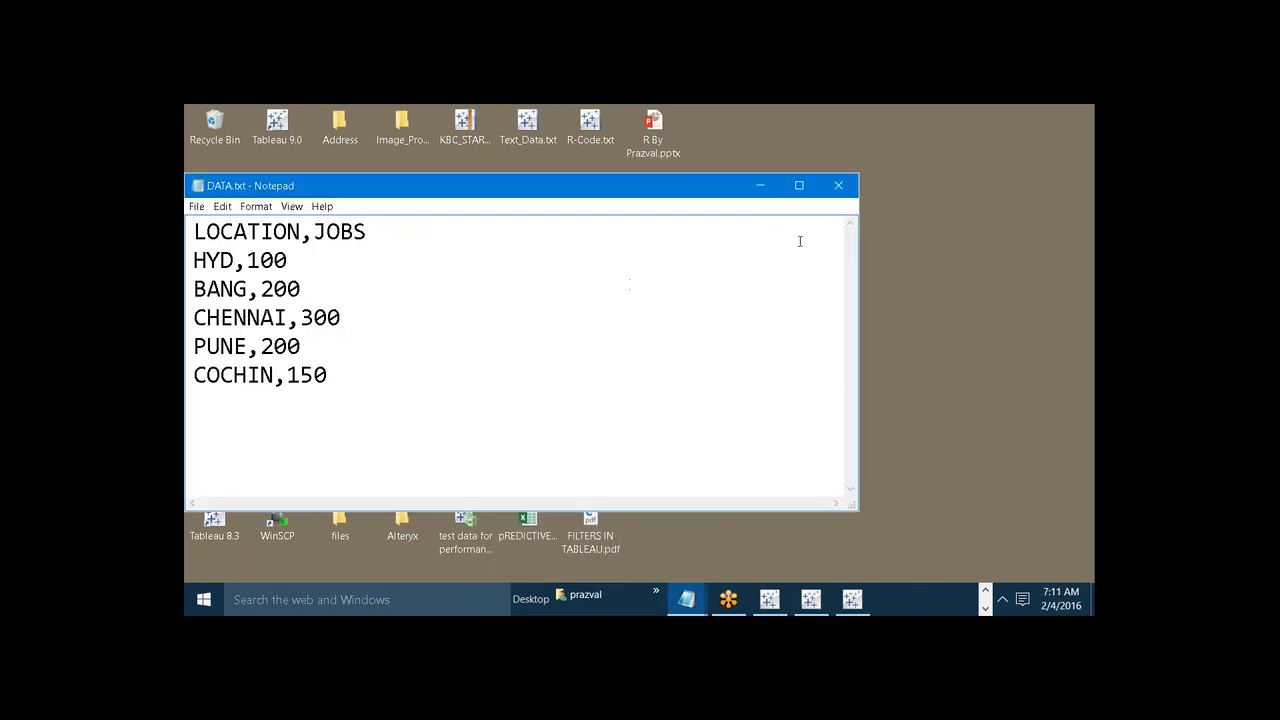
click(844, 190)
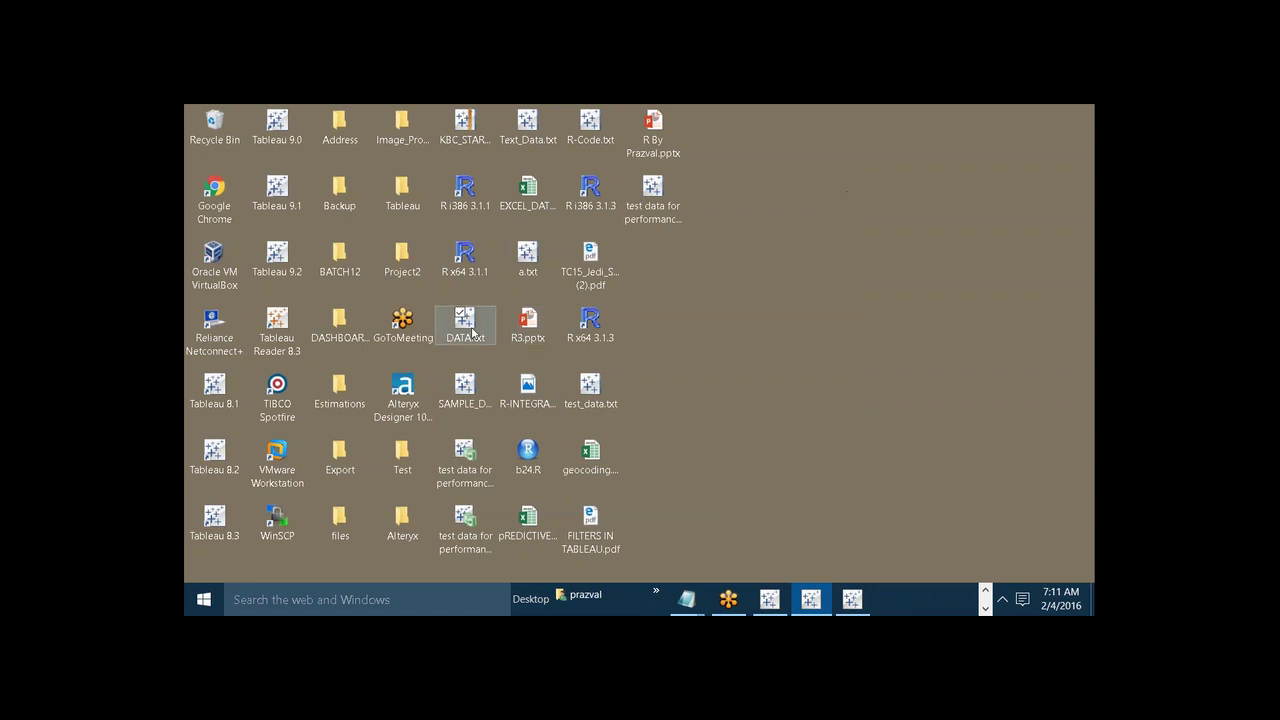
Step: Switch back to the Book2 workbook in Tableau and start connecting to a new data source
click(769, 599)
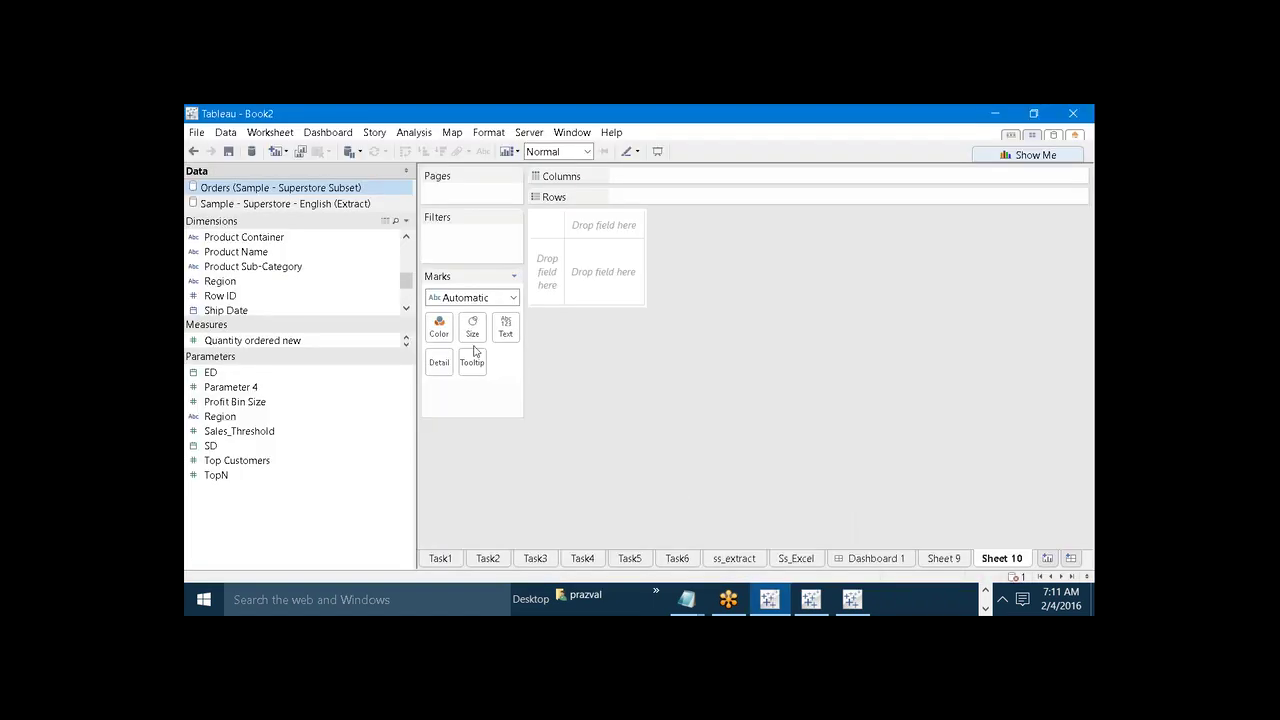
click(252, 152)
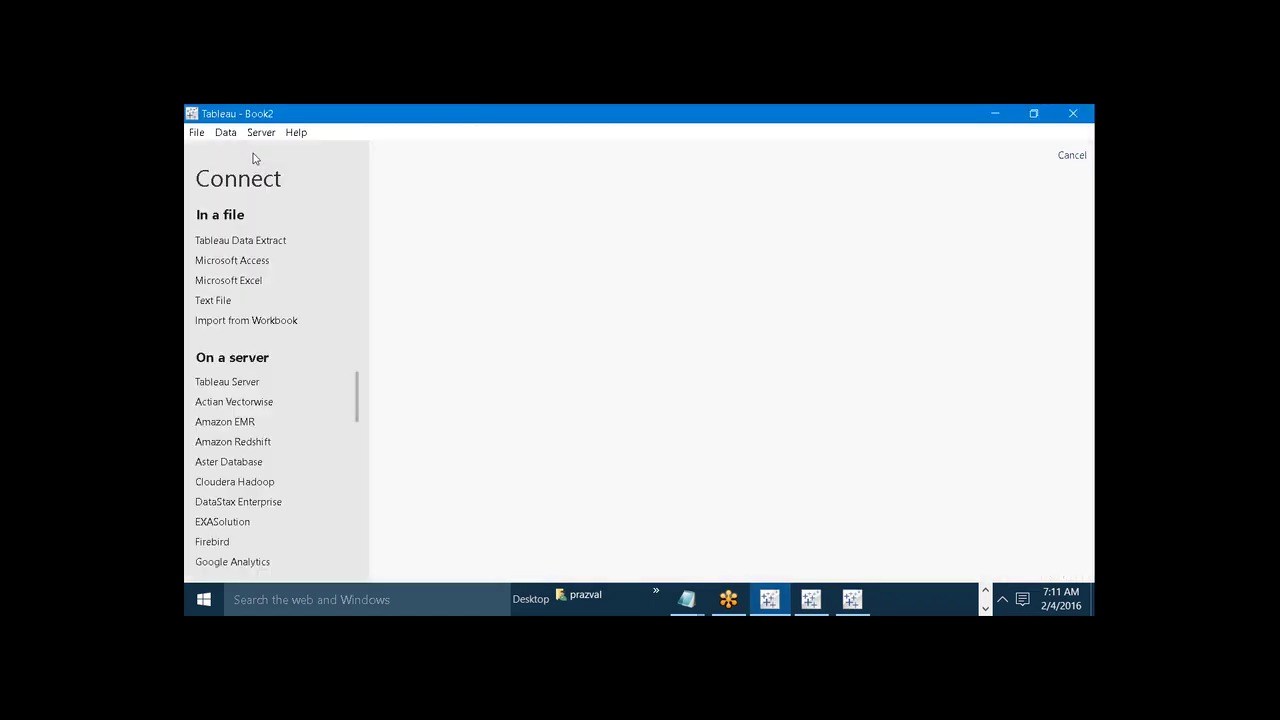
click(230, 281)
click(281, 293)
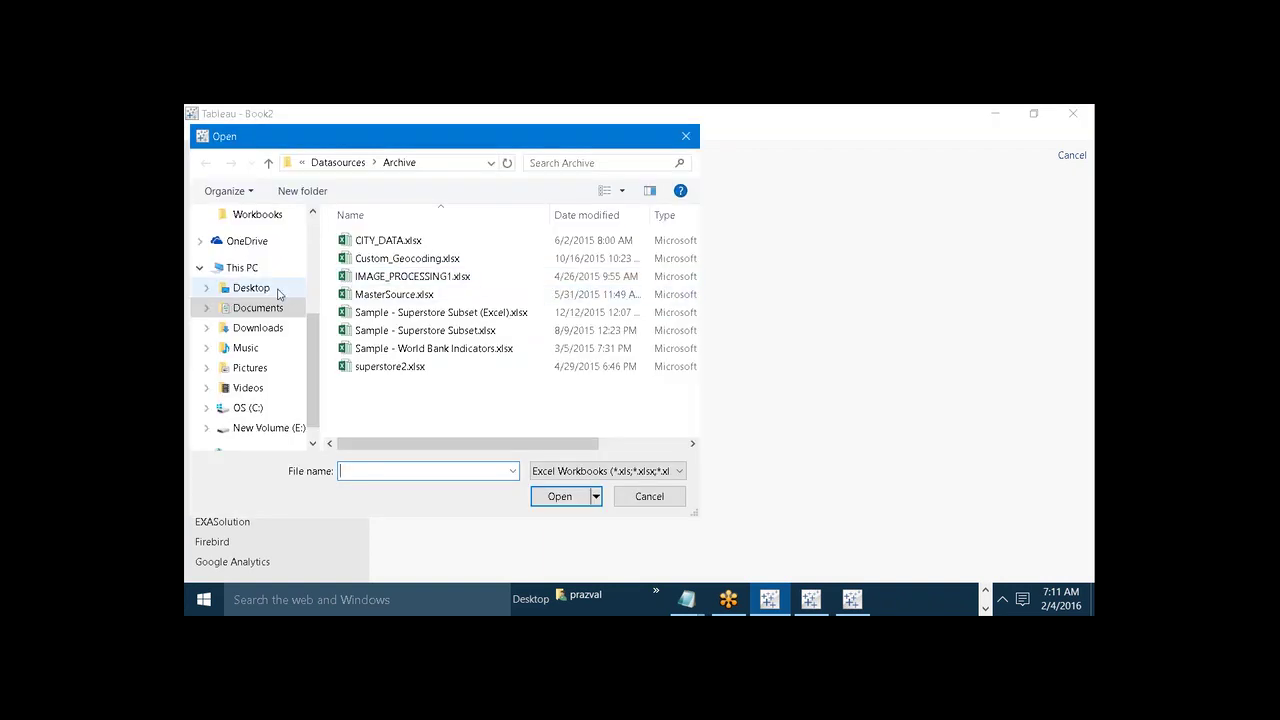
drag(689, 293, 685, 424)
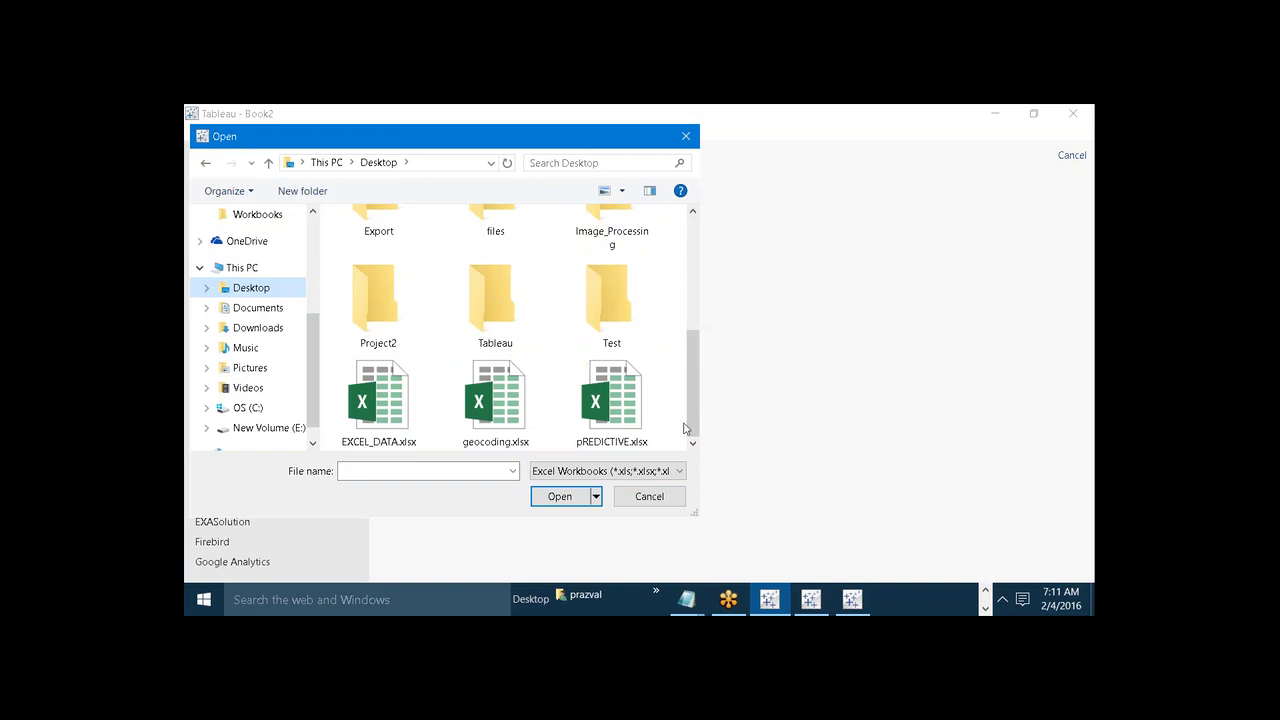
click(652, 503)
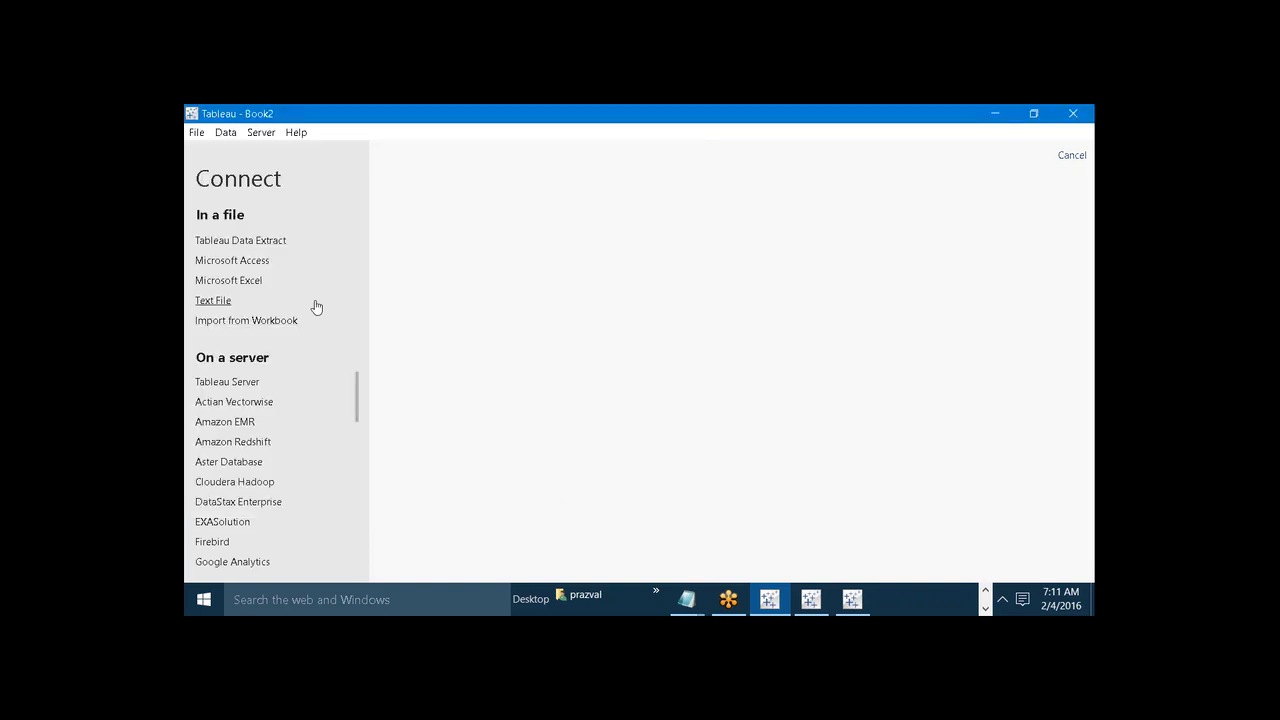
Step: Connect to the text file DATA.txt on the desktop and go to the worksheet
click(213, 300)
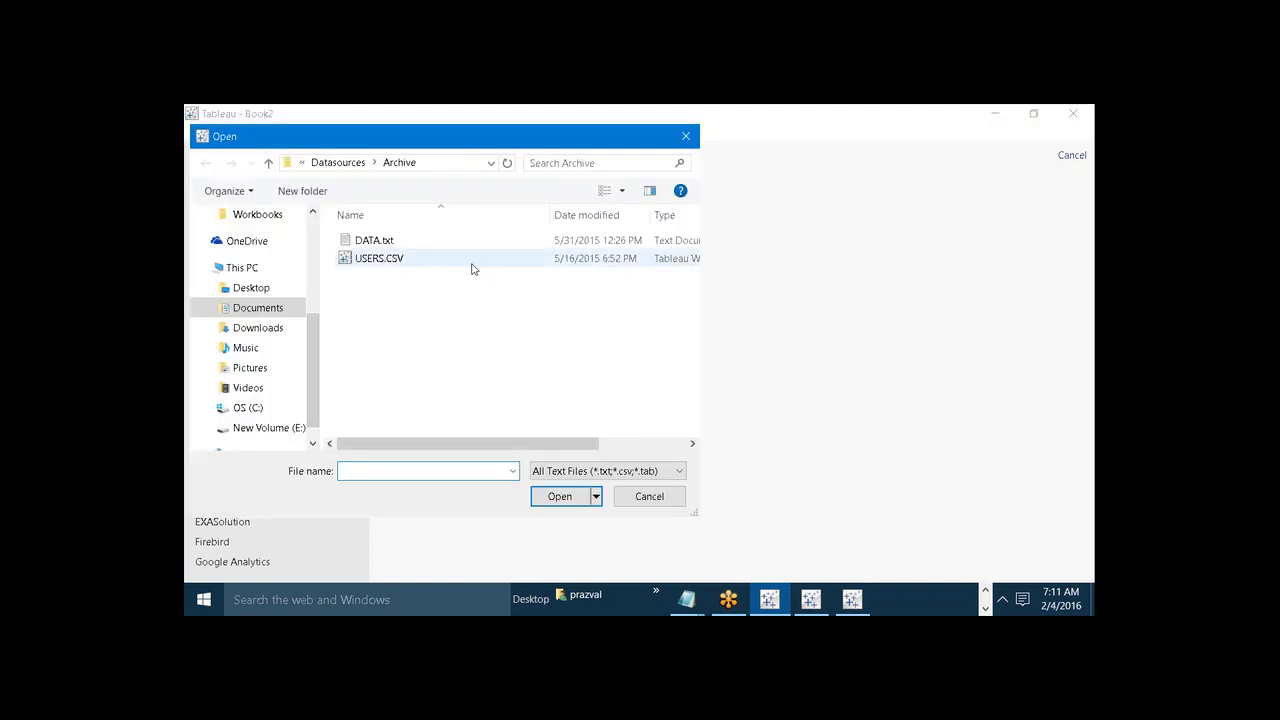
click(255, 288)
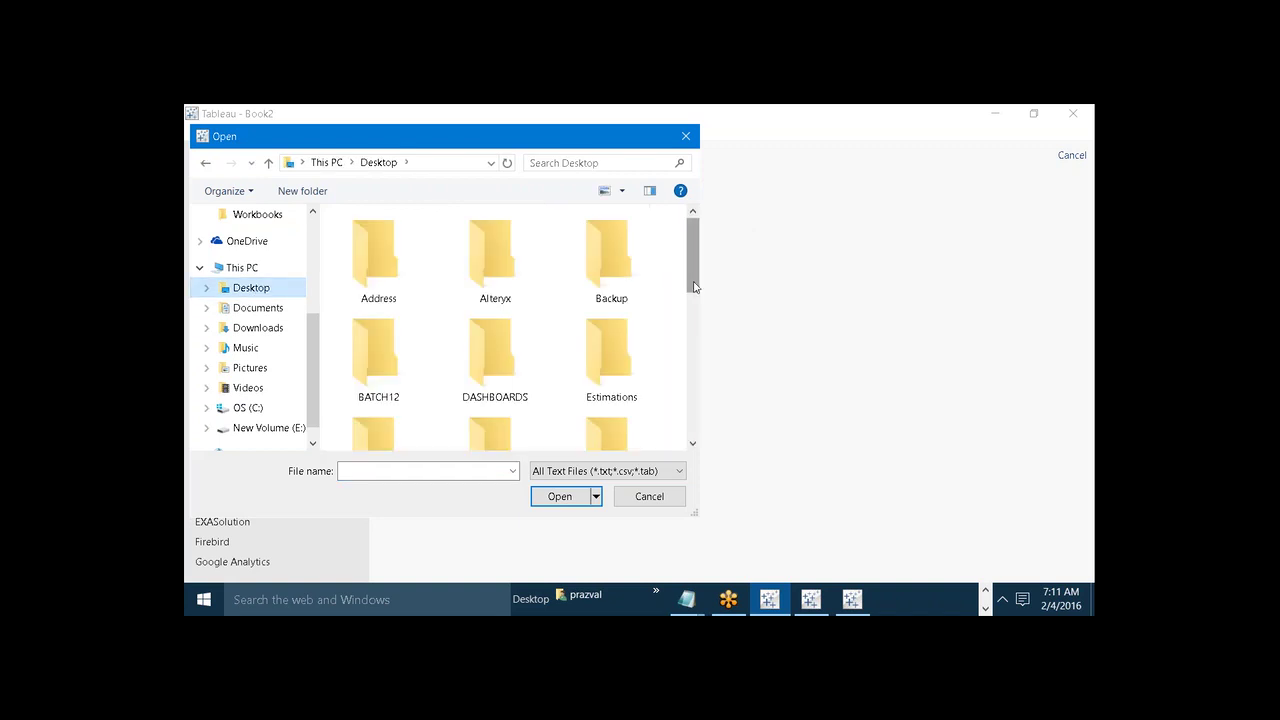
drag(697, 285, 703, 404)
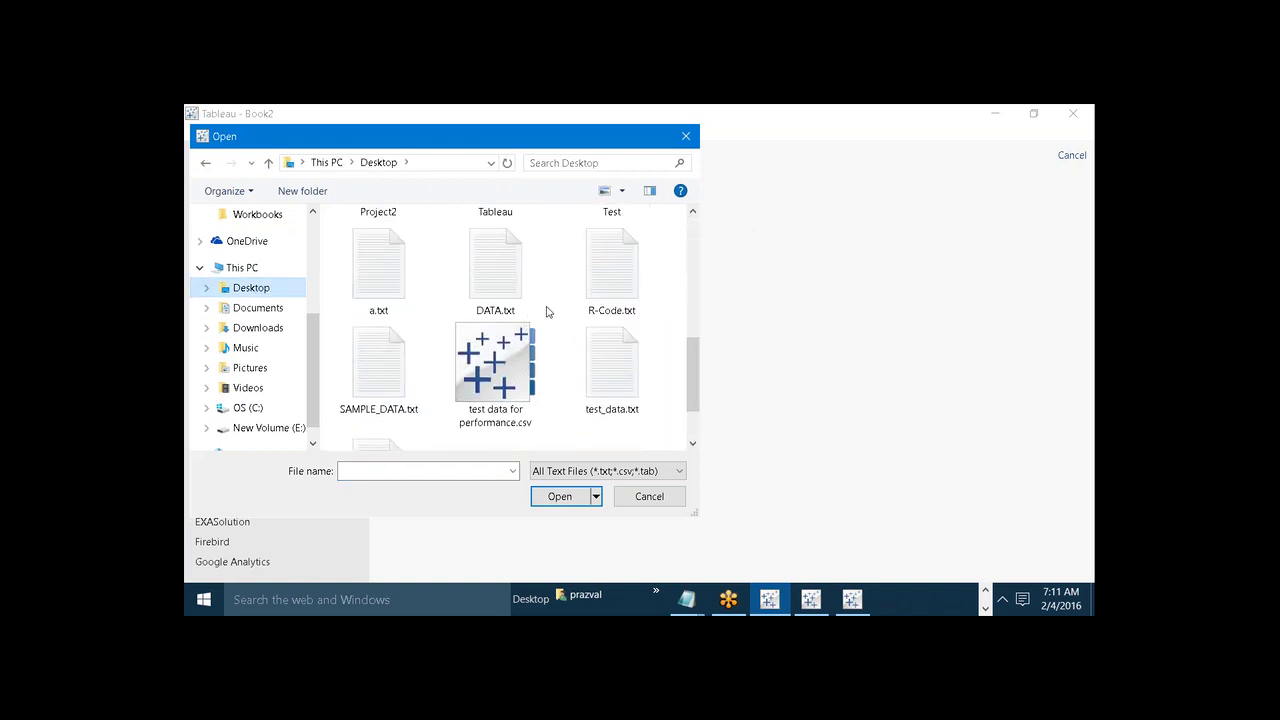
click(500, 272)
click(560, 496)
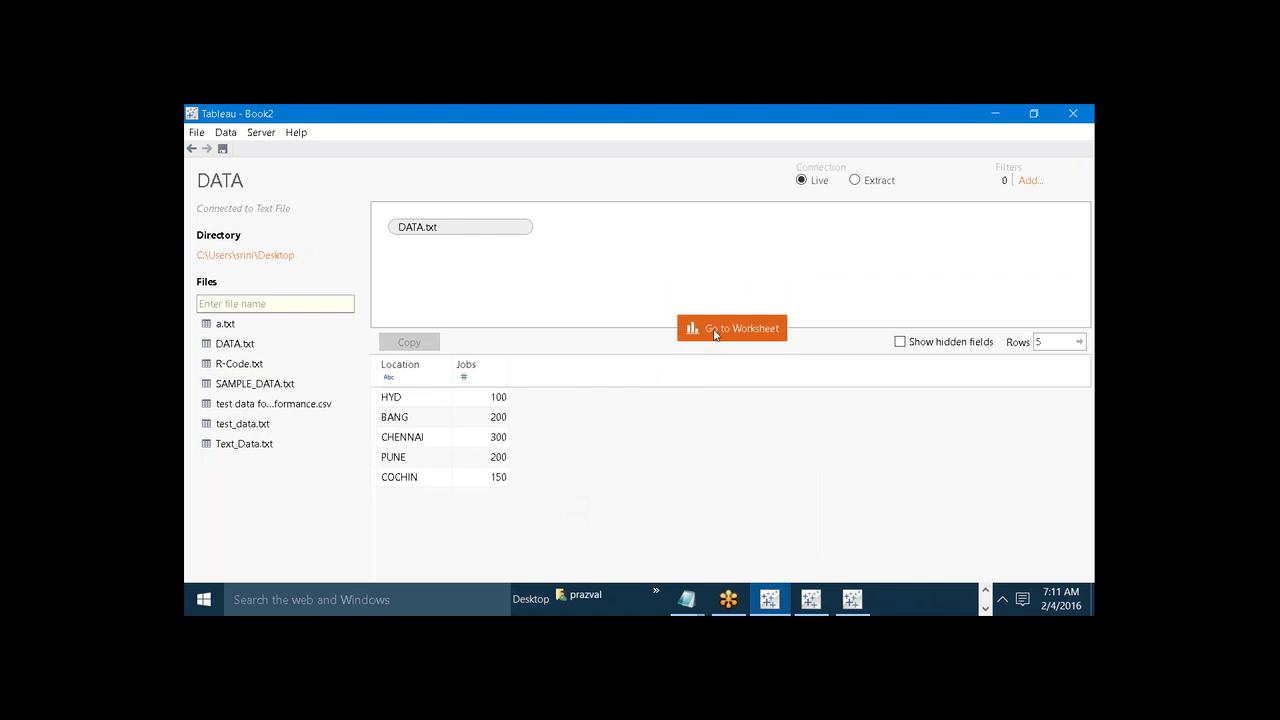
click(715, 333)
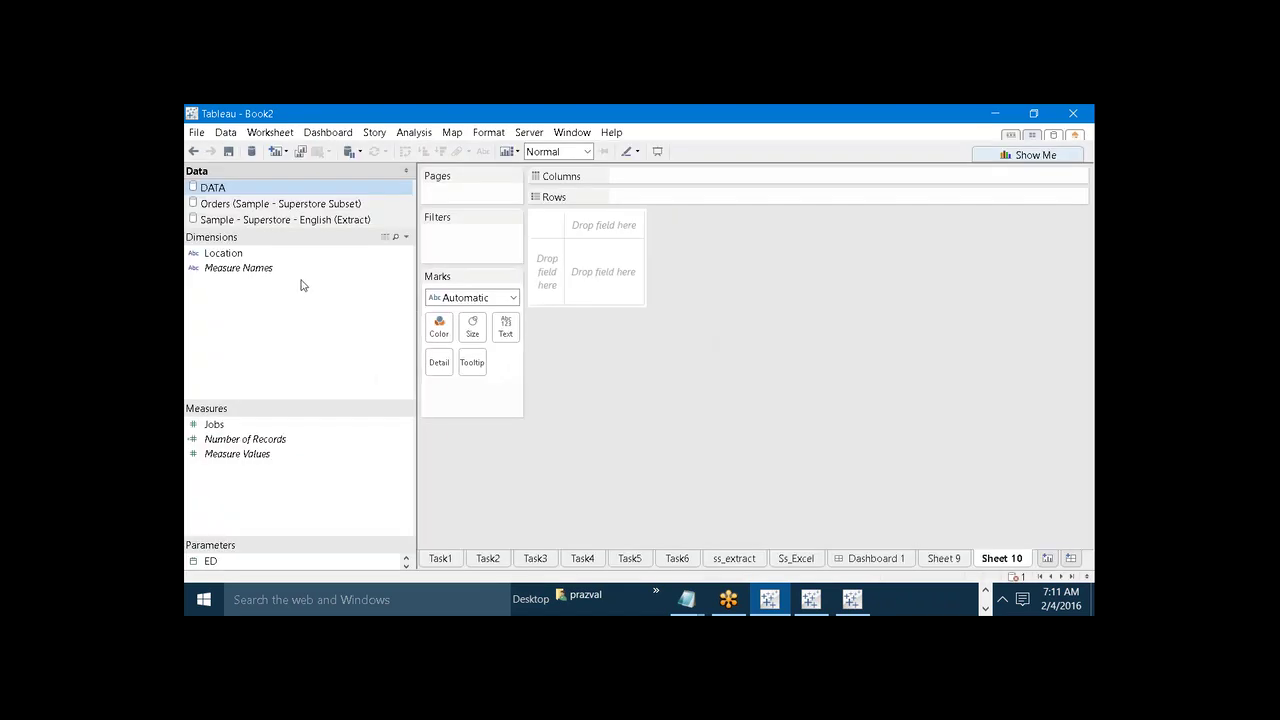
Step: Build a text table on Sheet 10 with Location on Rows and Jobs as the displayed measure
drag(232, 257, 625, 197)
click(240, 439)
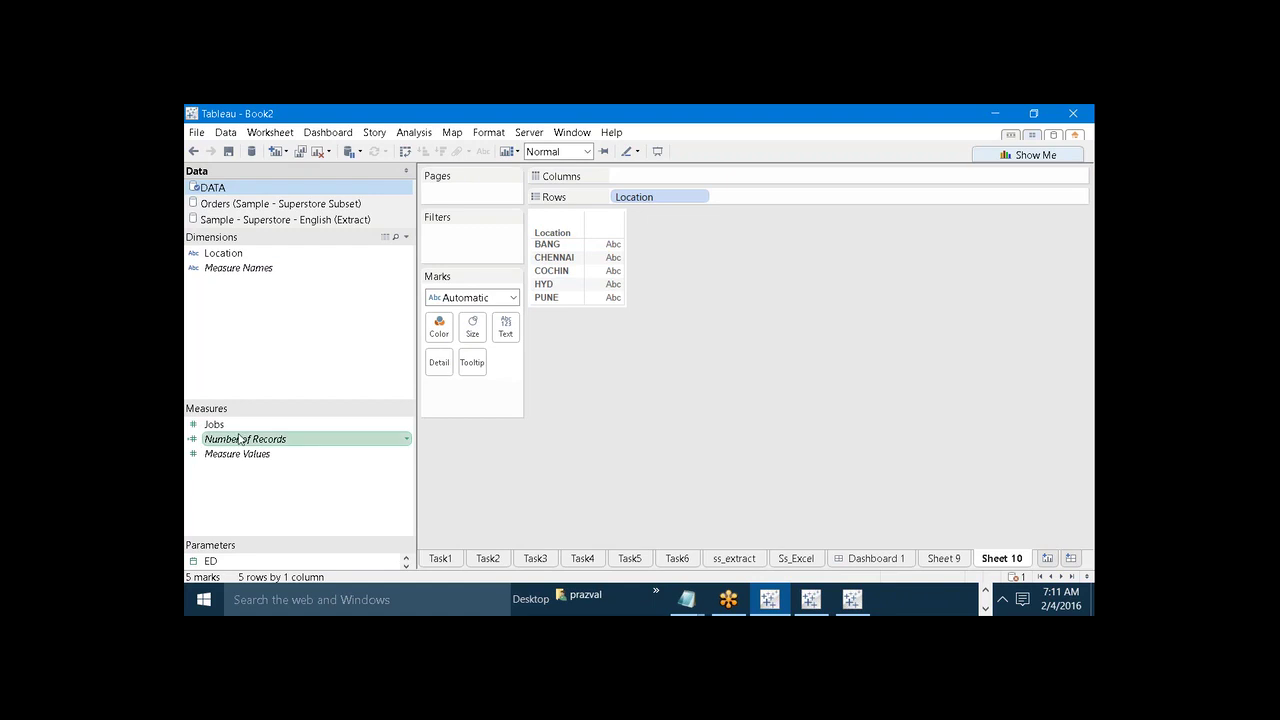
double_click(220, 425)
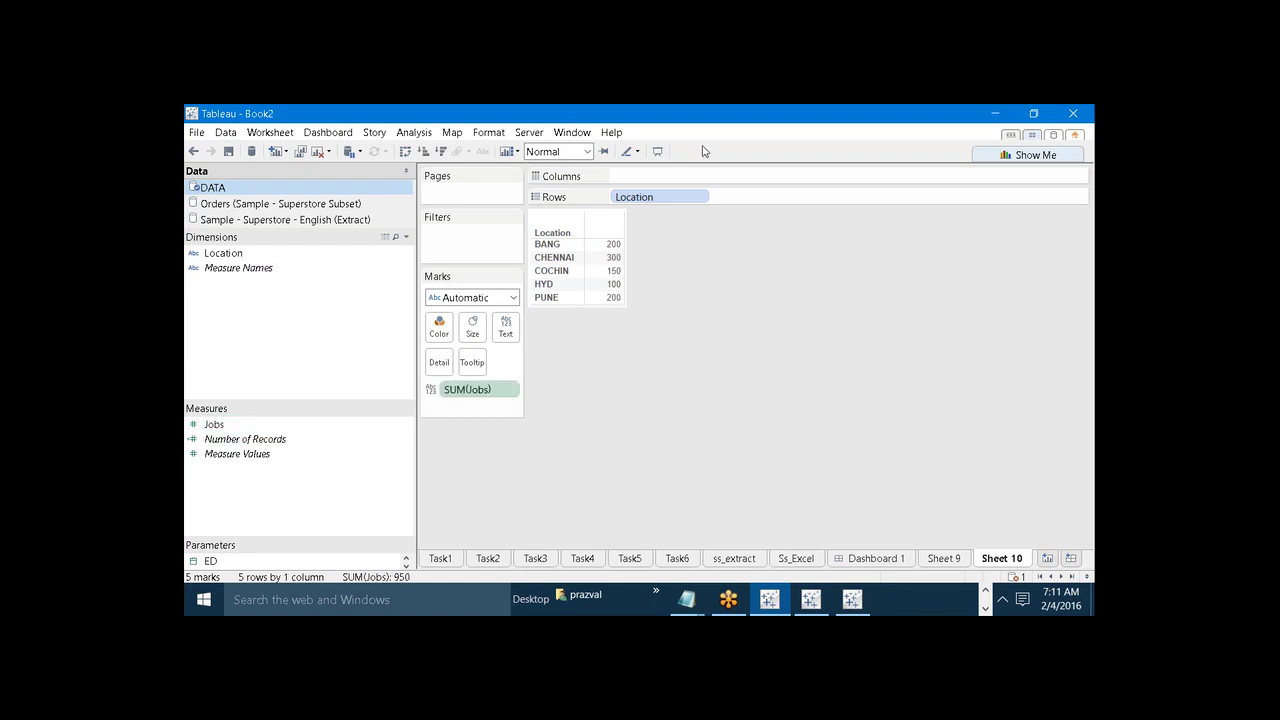
drag(623, 200, 652, 200)
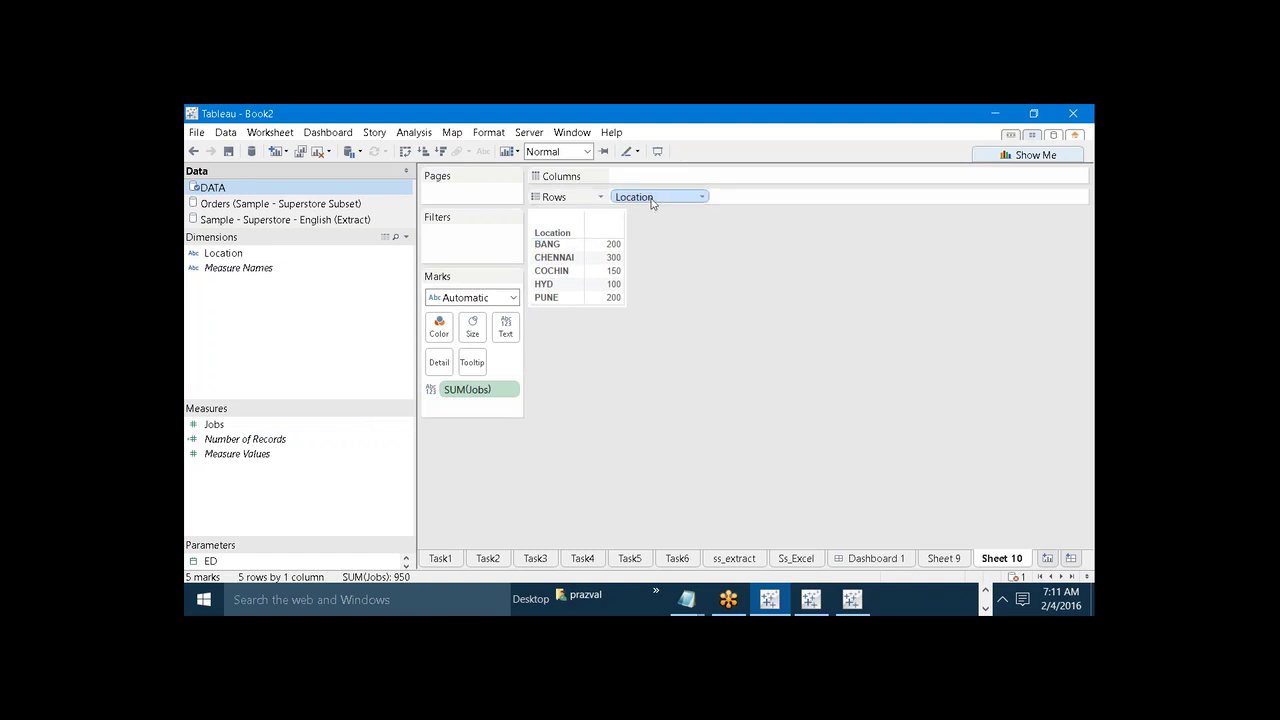
right_click(652, 200)
click(675, 208)
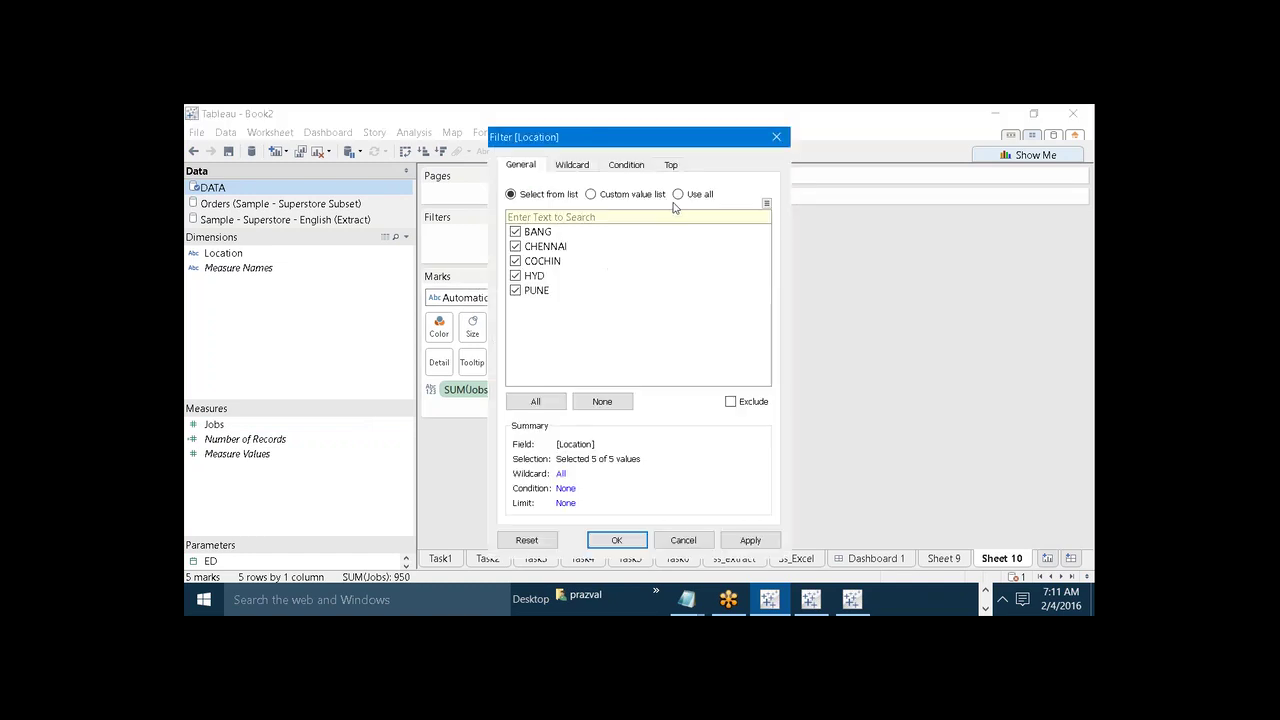
click(670, 543)
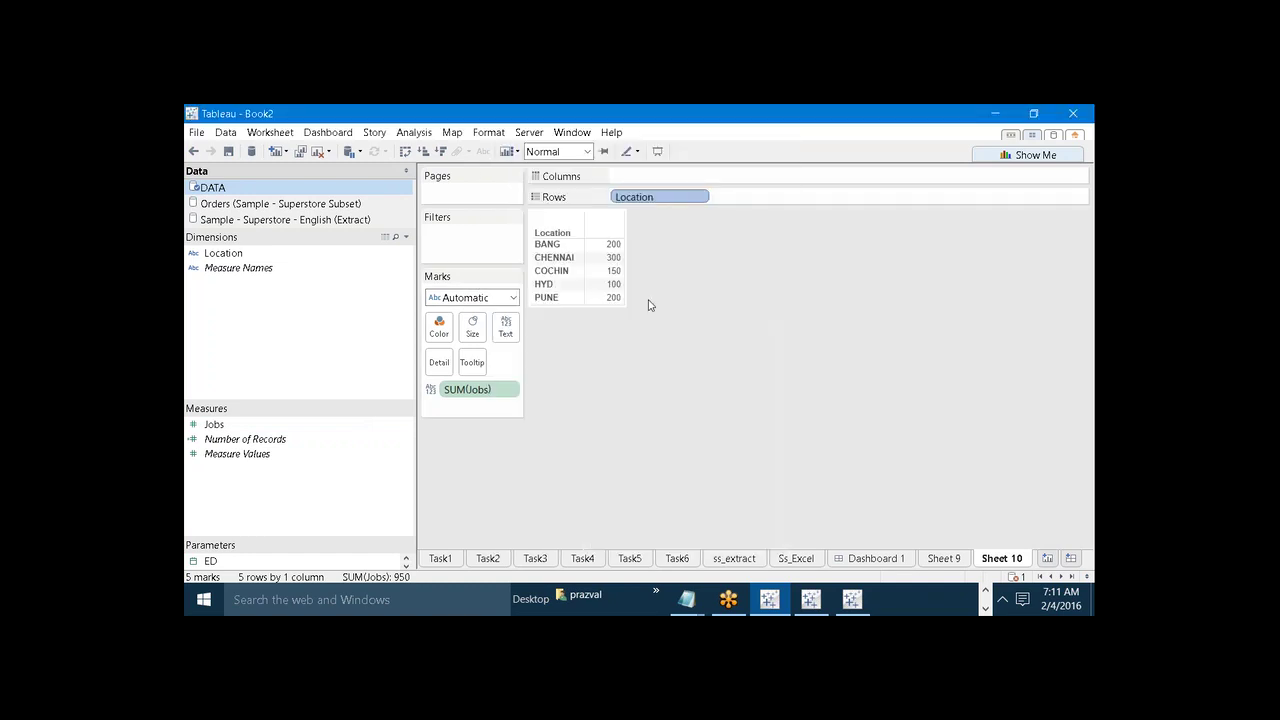
Step: Show a quick filter for Location on Sheet 10
right_click(632, 200)
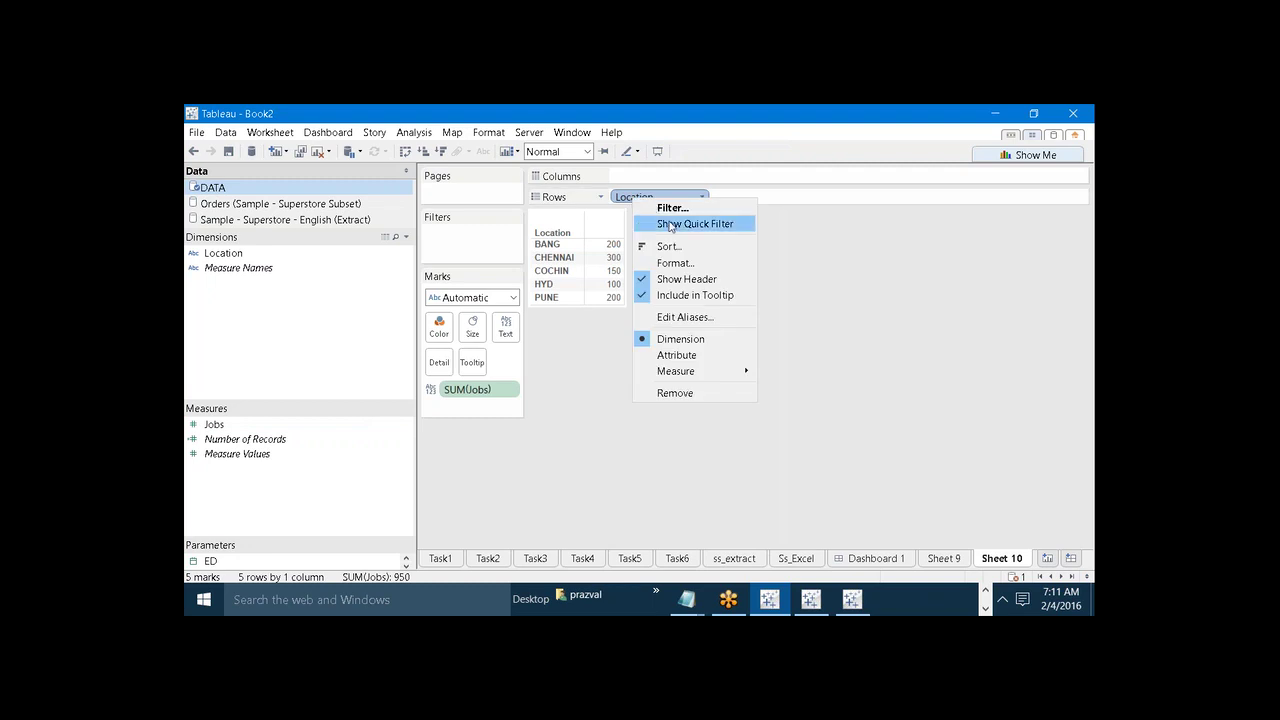
click(670, 221)
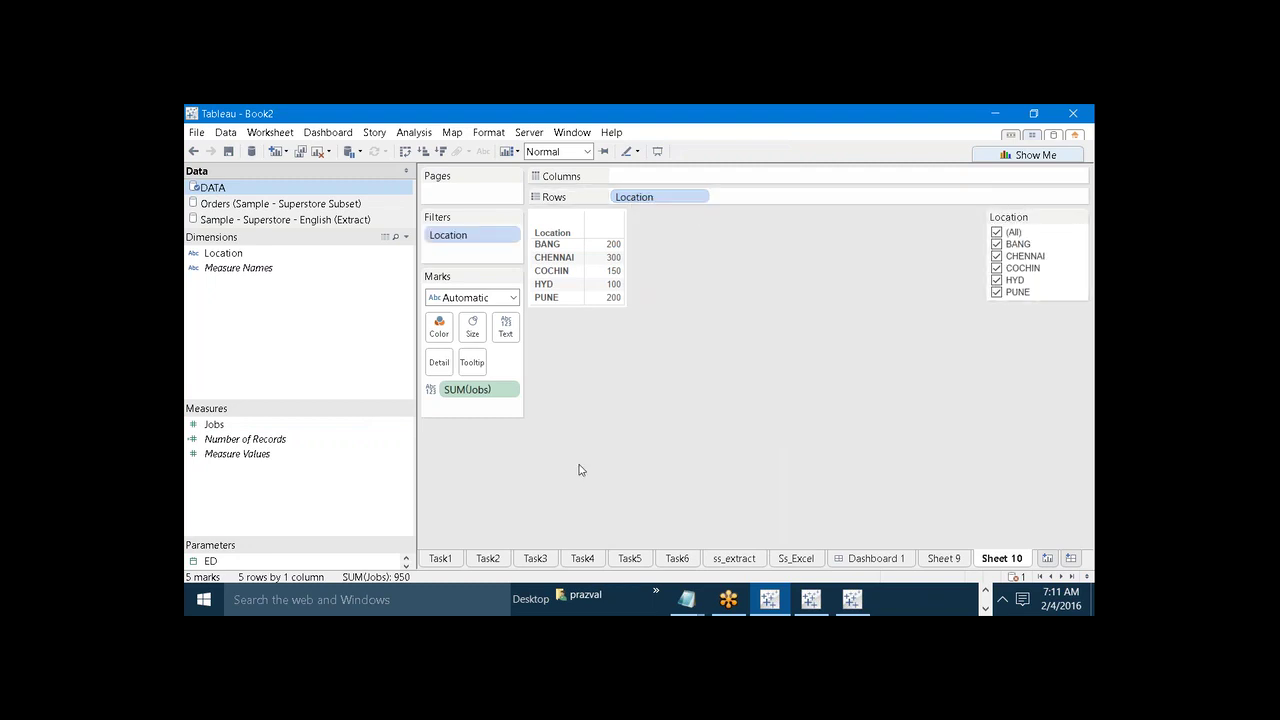
Step: Create a string parameter named Location with a list of allowable values filled from the Location field of the DATA source
drag(297, 540, 271, 340)
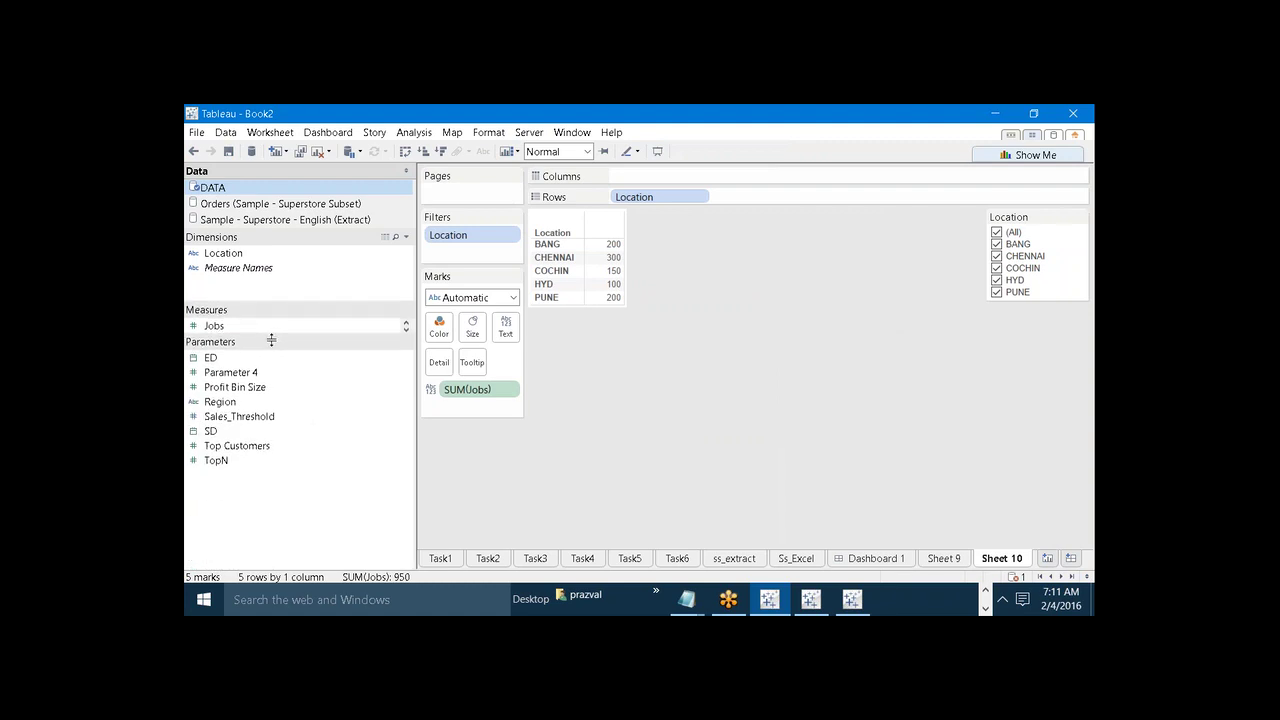
right_click(225, 505)
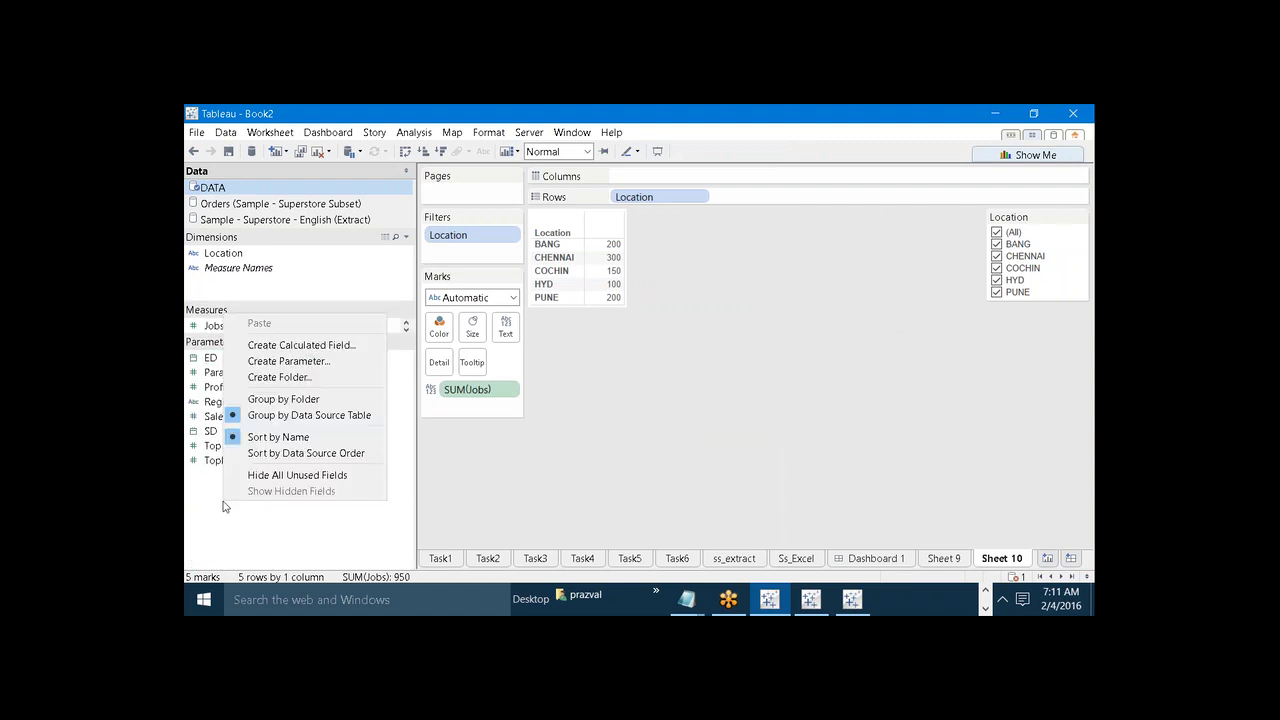
click(303, 366)
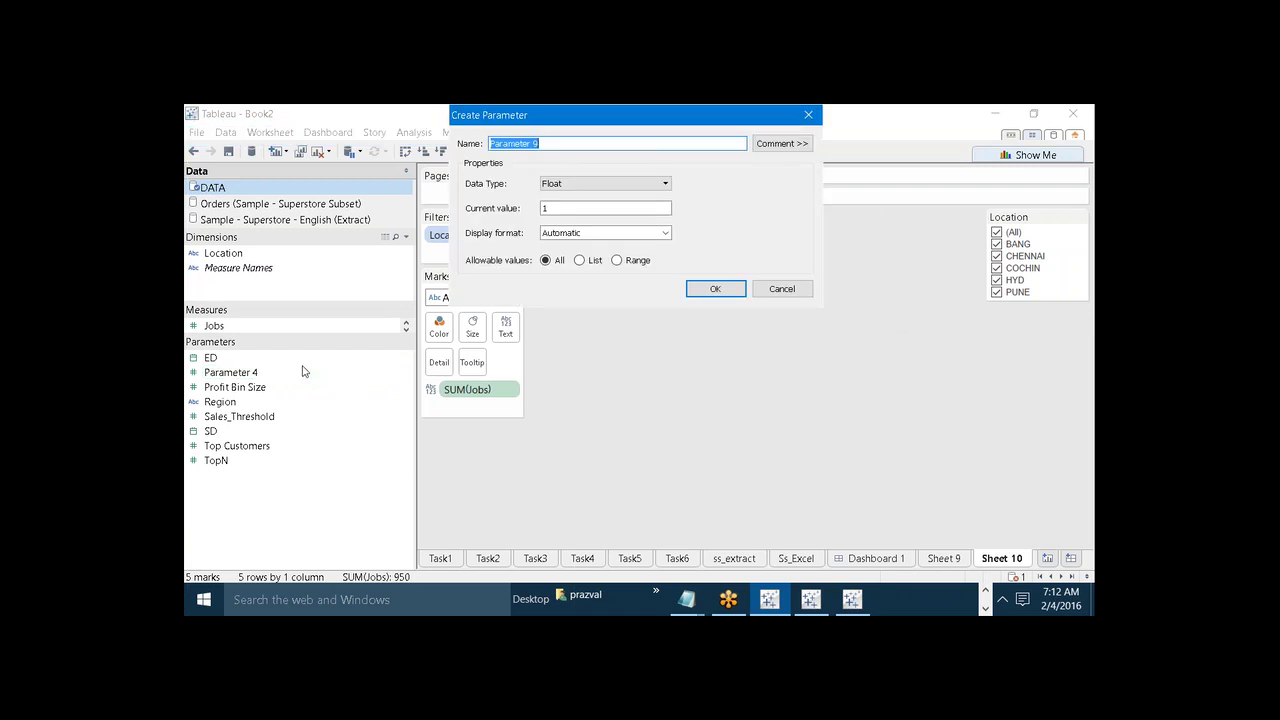
text(Location)
click(585, 186)
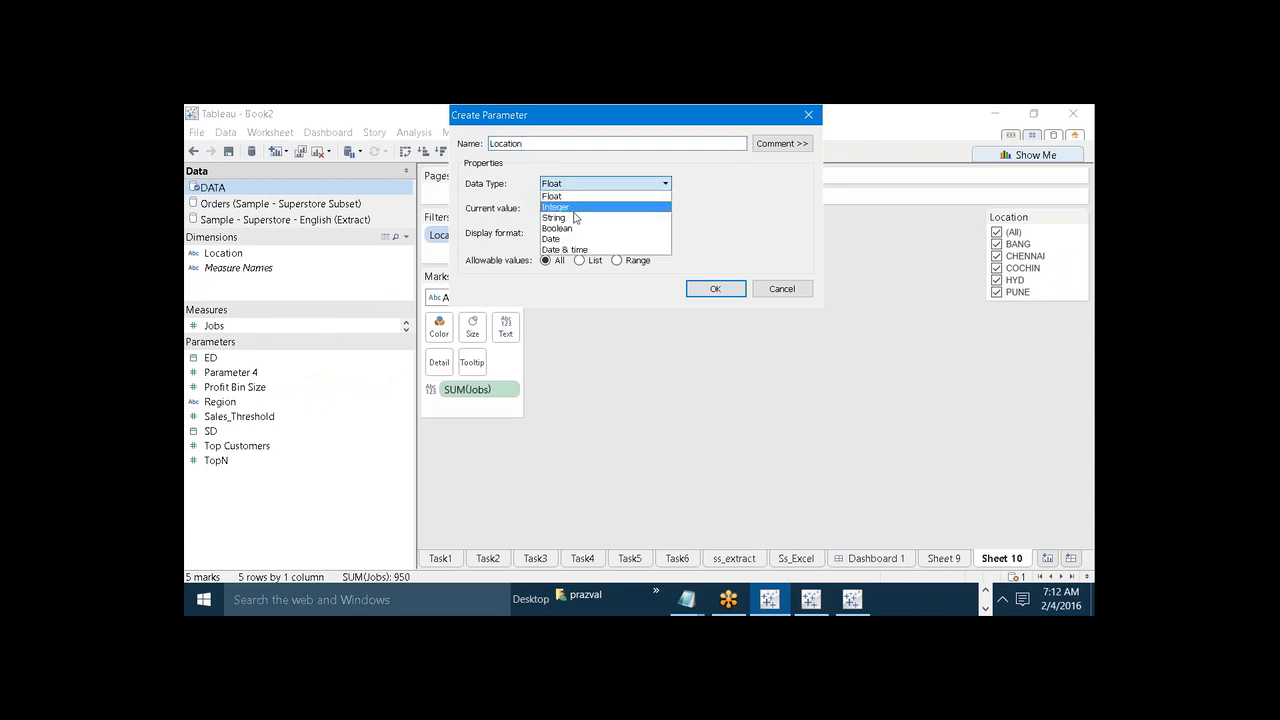
click(576, 217)
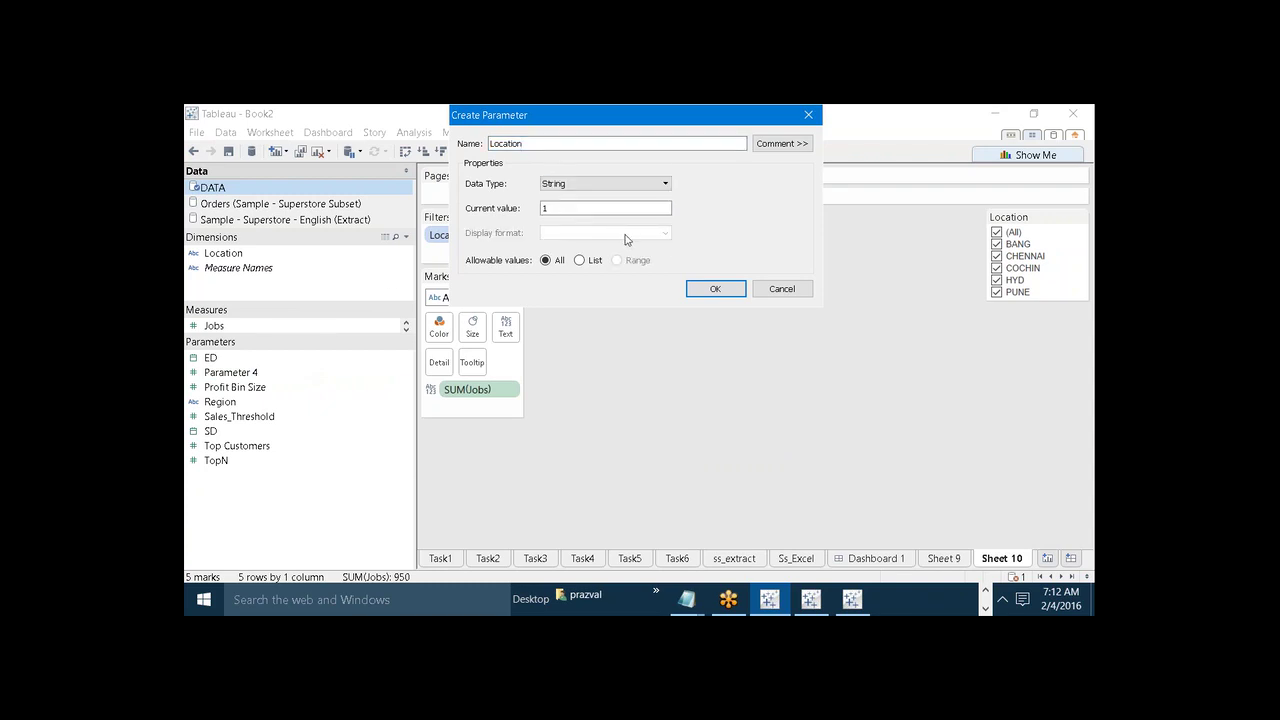
click(579, 260)
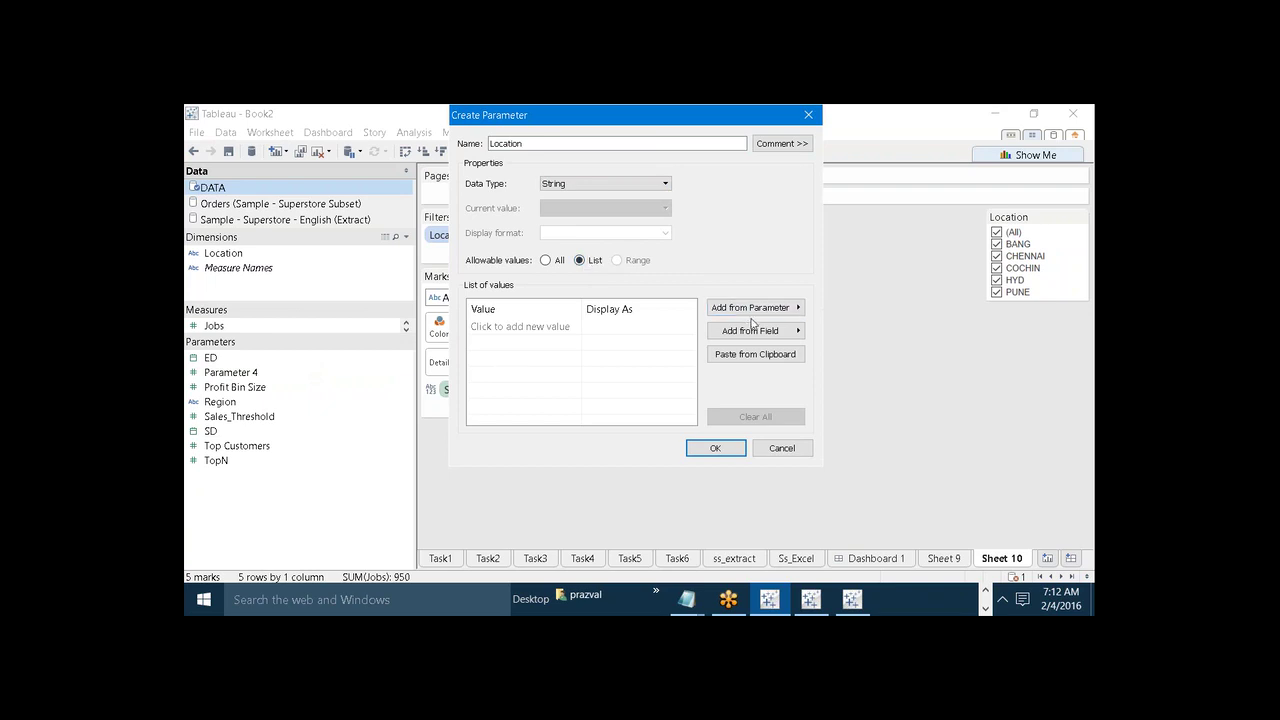
click(752, 331)
mouse_move(853, 337)
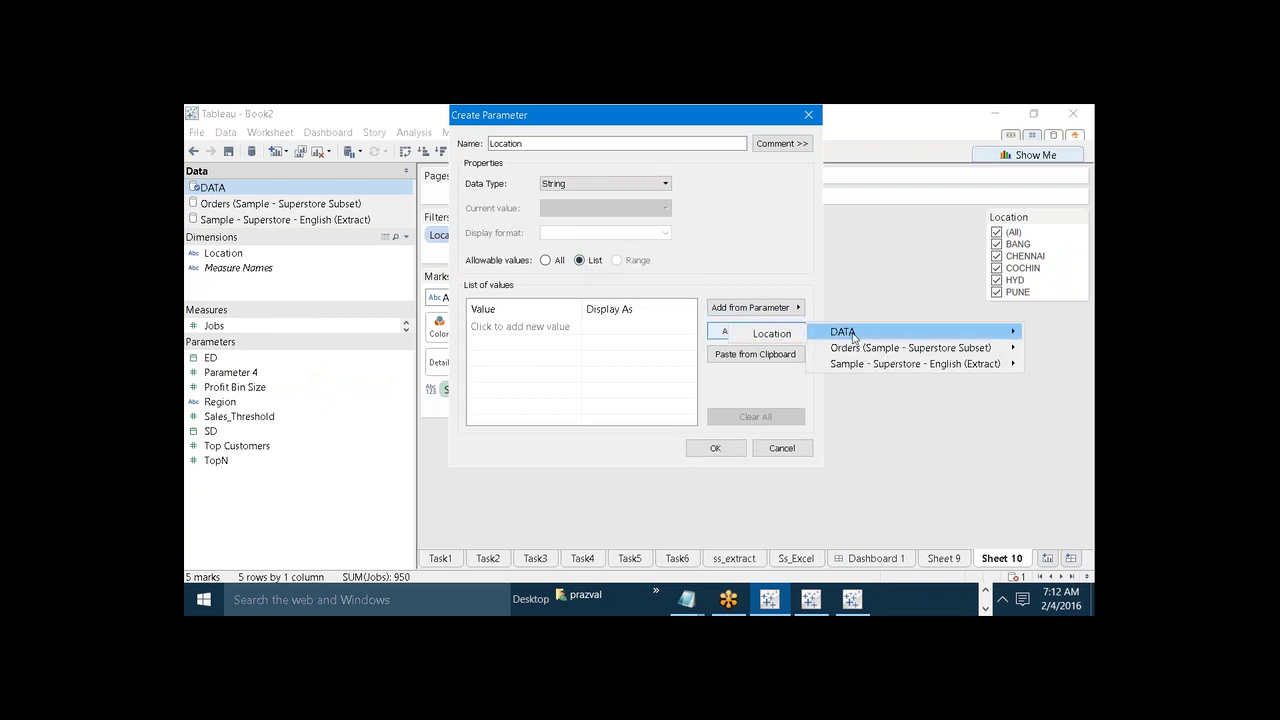
click(776, 333)
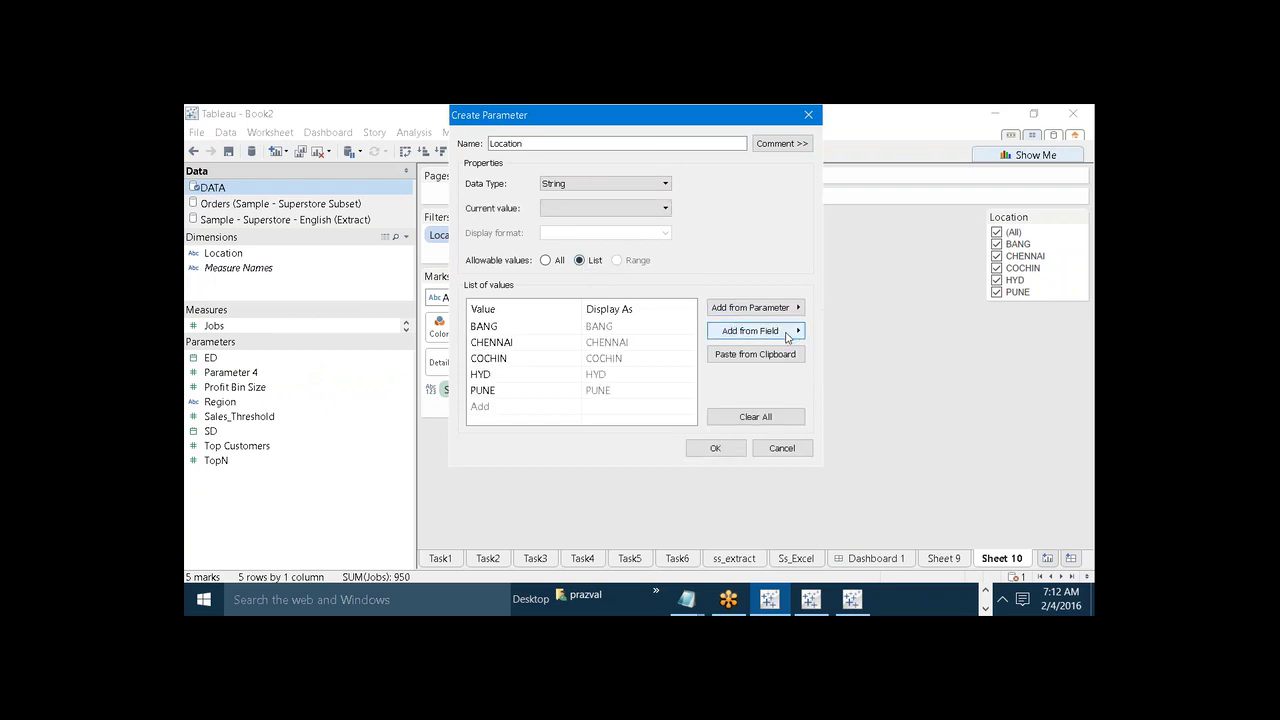
click(726, 451)
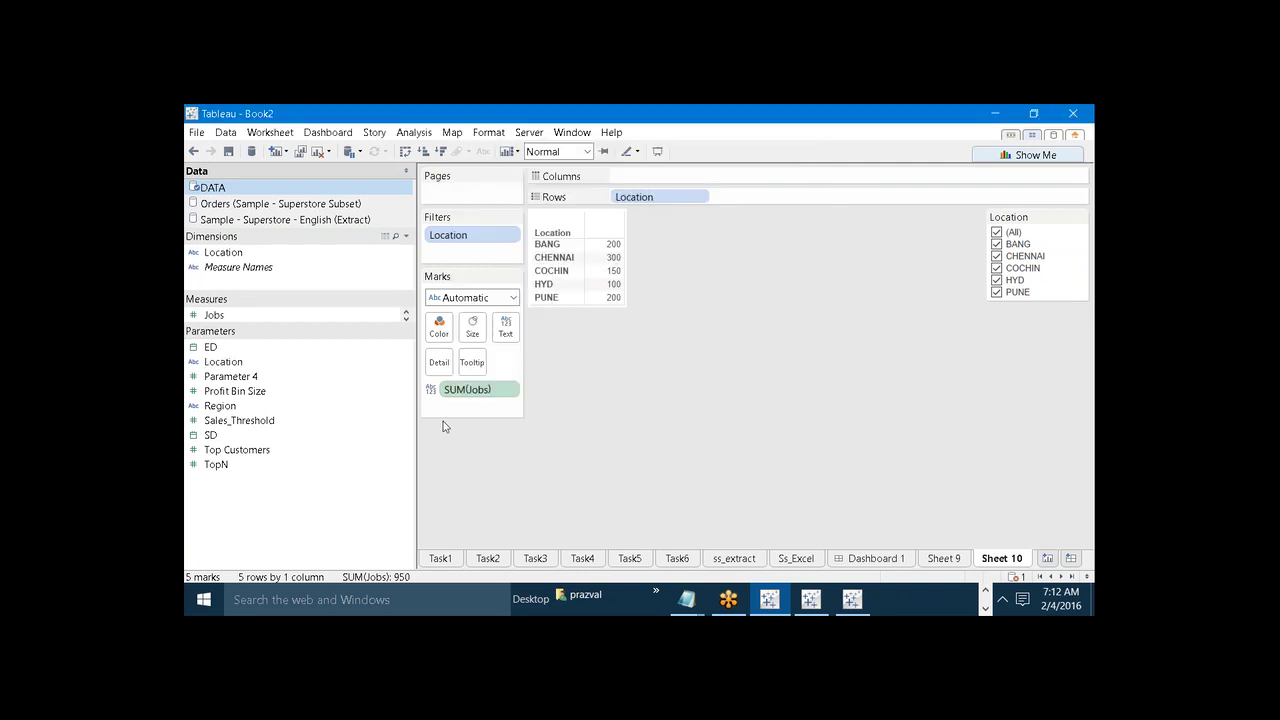
Step: Show the control for the Location parameter on Sheet 10 and display it as a single value list
right_click(252, 366)
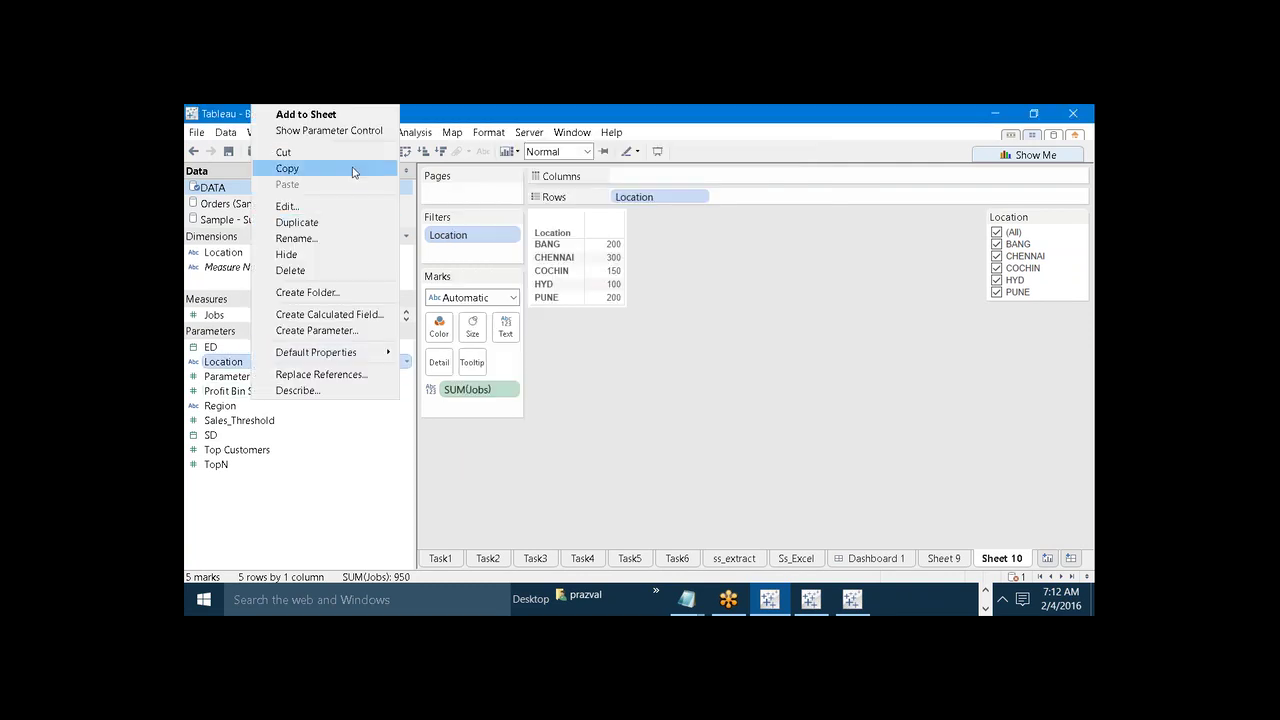
click(359, 132)
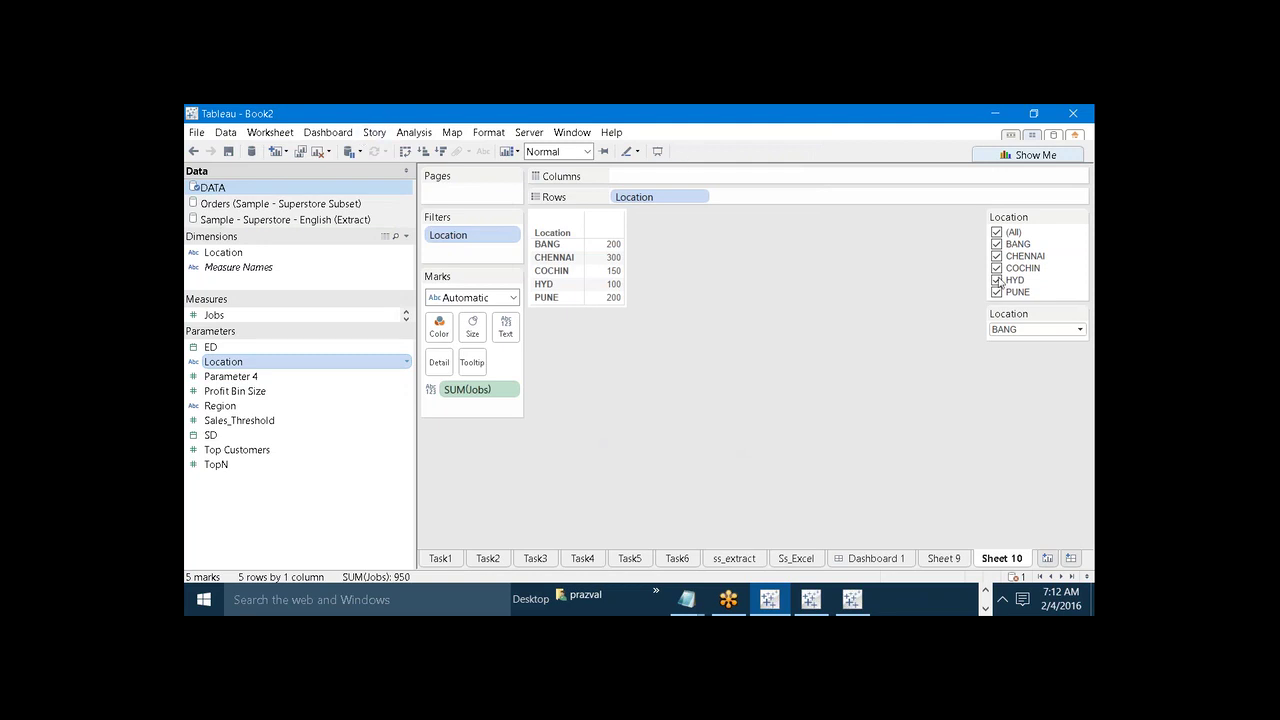
click(1079, 318)
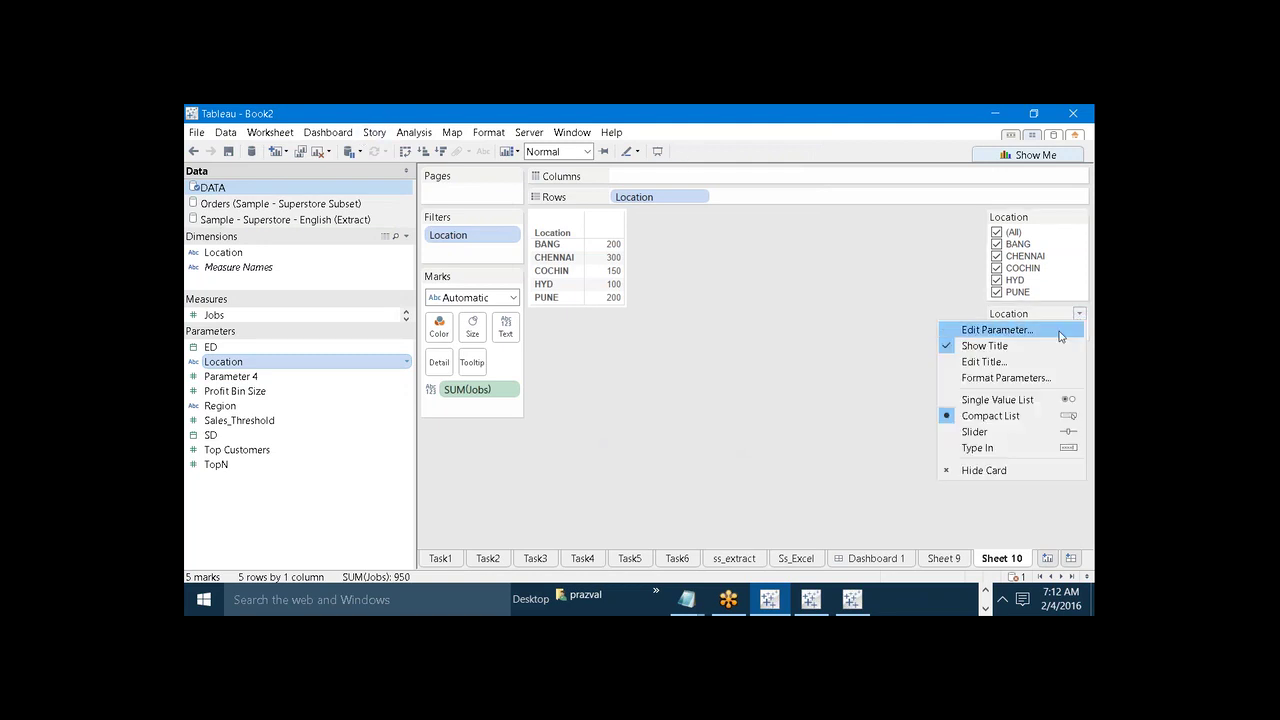
click(1035, 397)
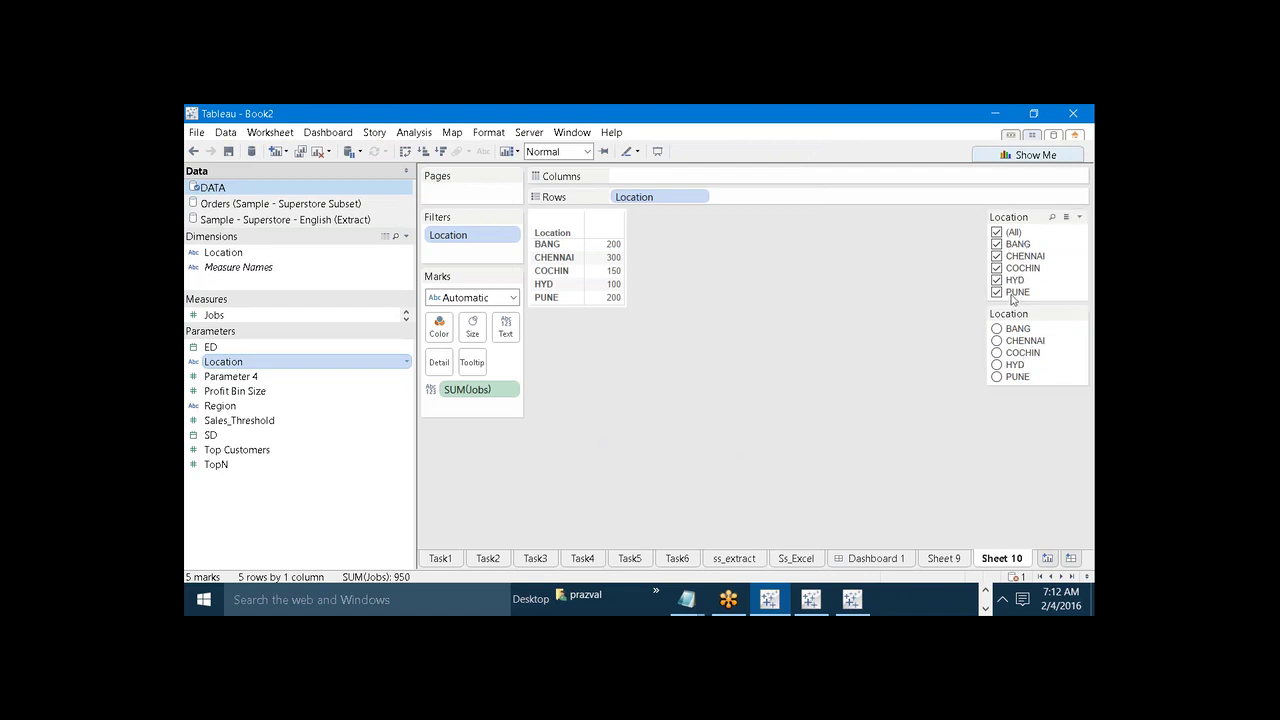
Step: Go to the desktop and open DATA.txt for editing in Notepad
click(704, 588)
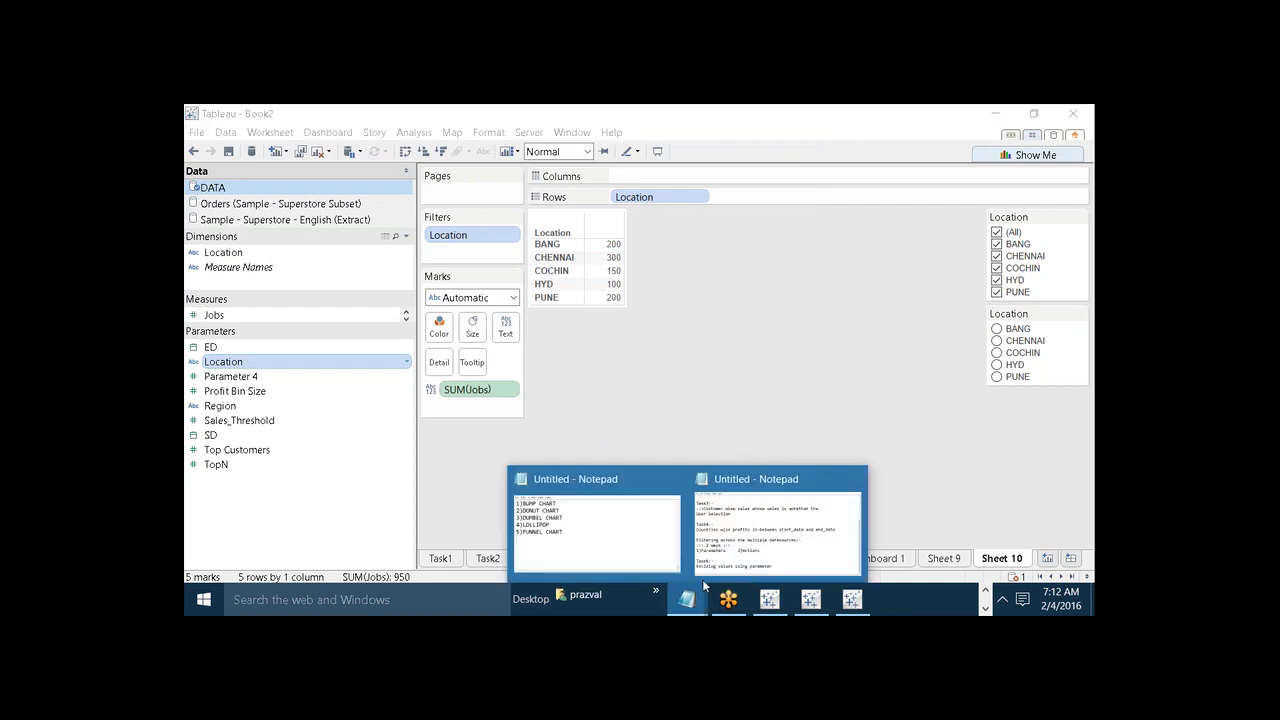
click(1004, 118)
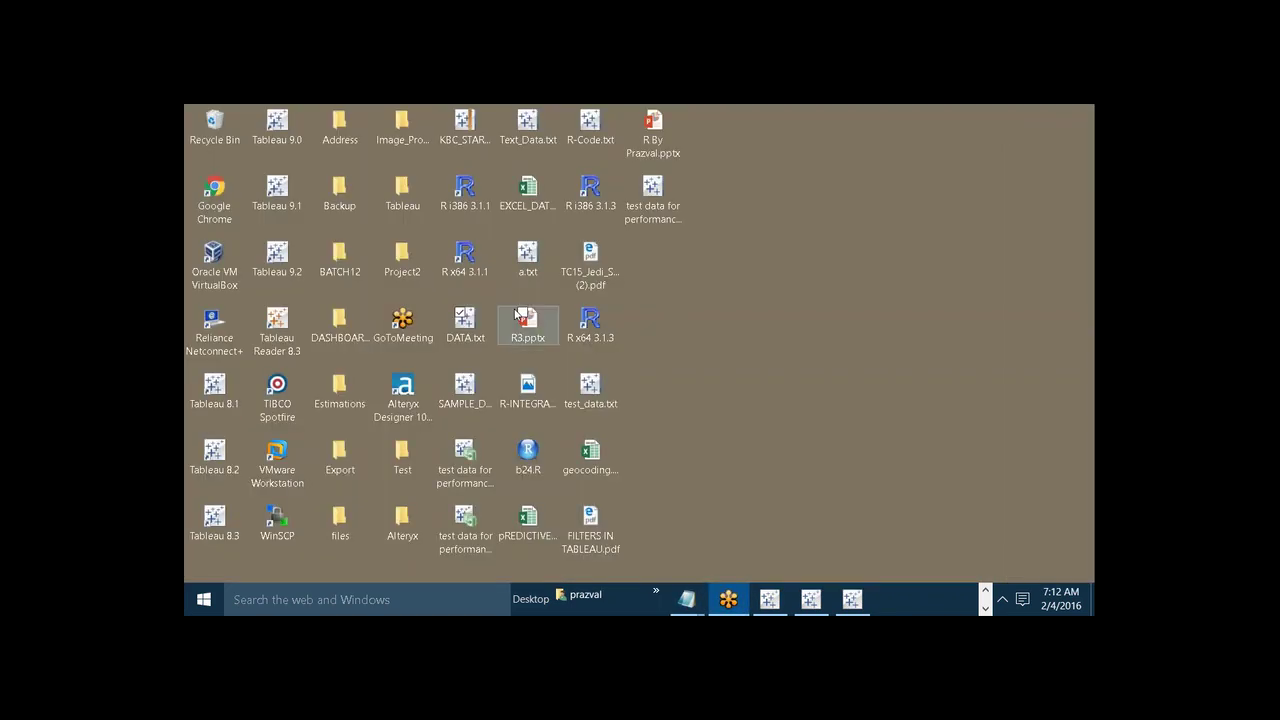
right_click(470, 328)
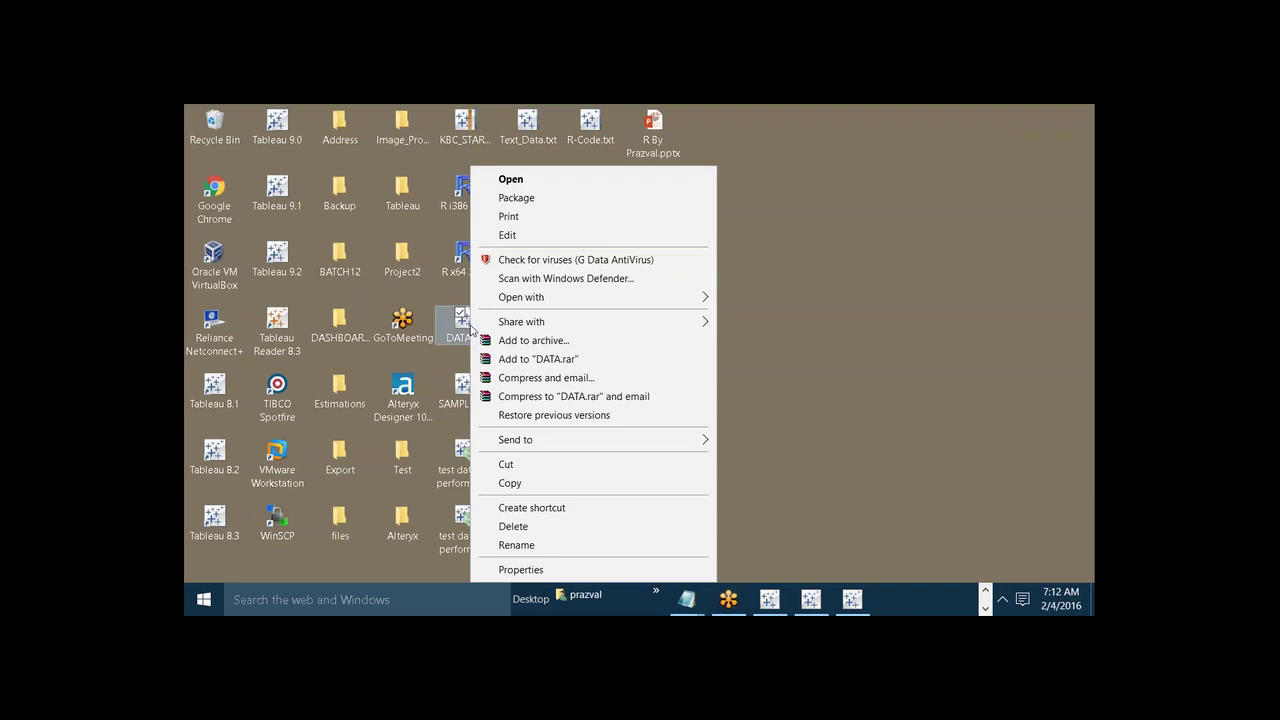
click(508, 235)
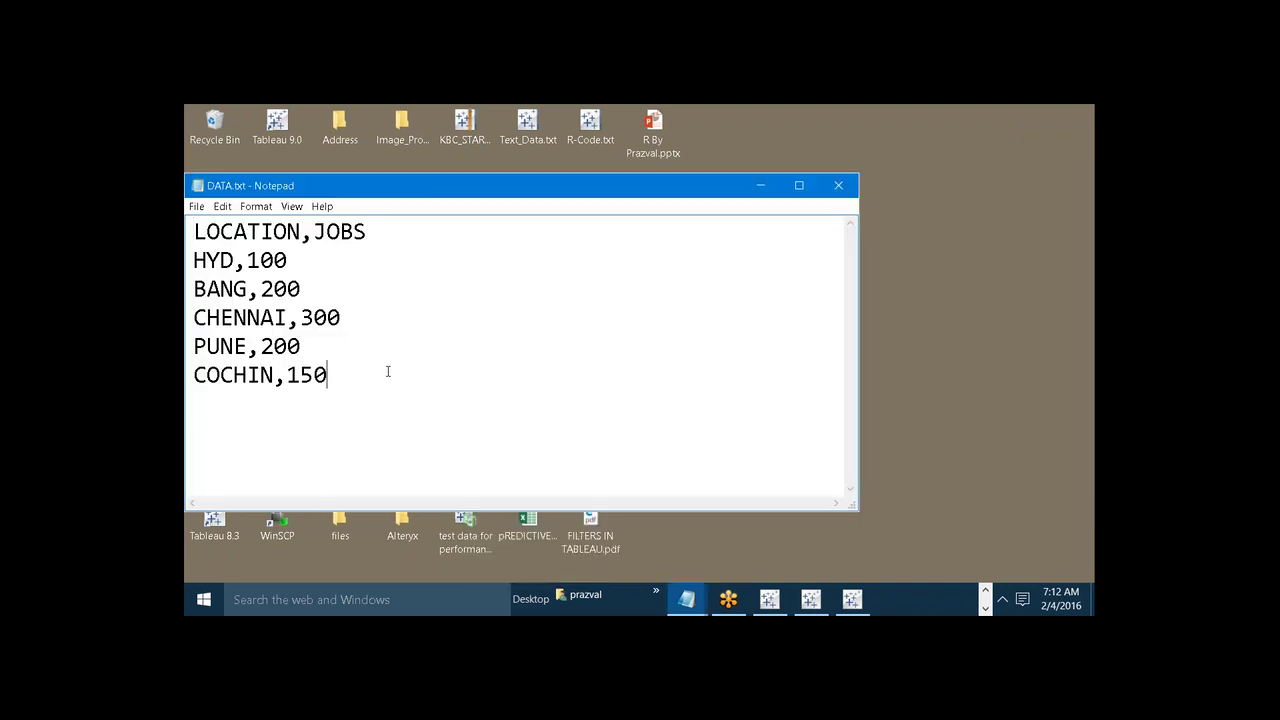
Step: Add the row MUMBAI,300 below the last line of DATA.txt, save the file and minimize Notepad
key(Return)
text(MUMBA)
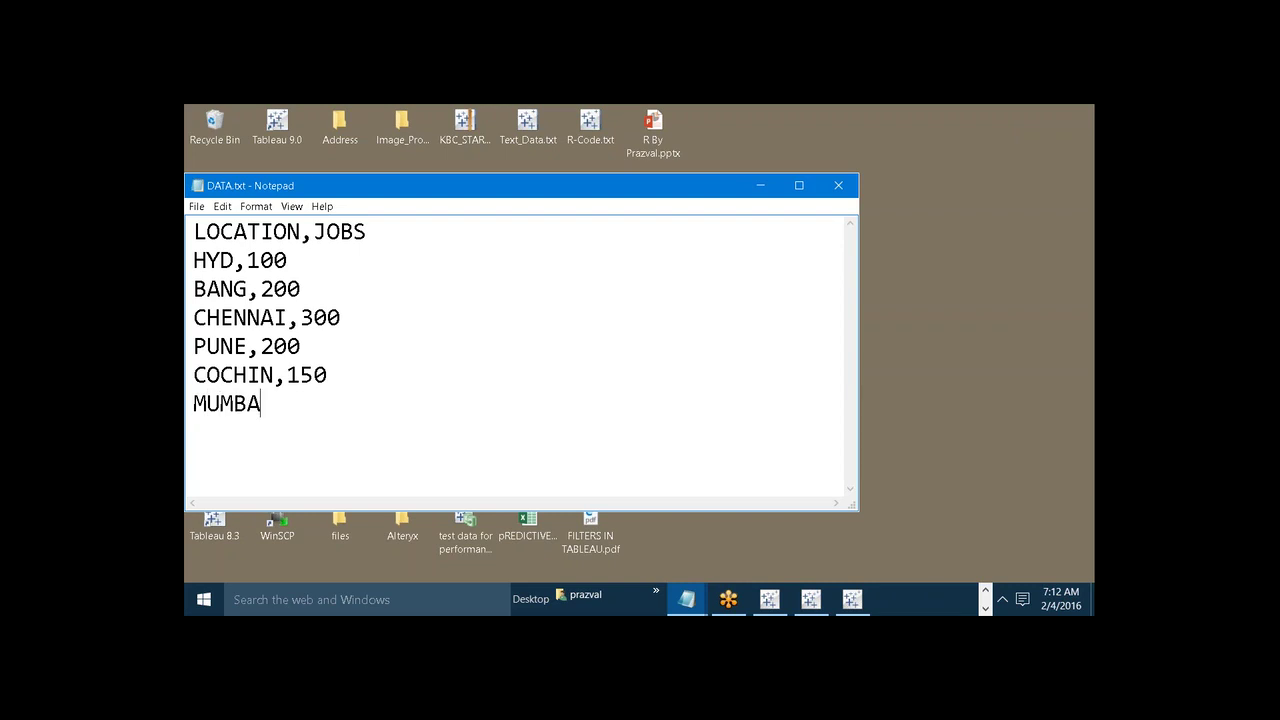
text(I,300)
click(197, 206)
click(222, 257)
click(759, 188)
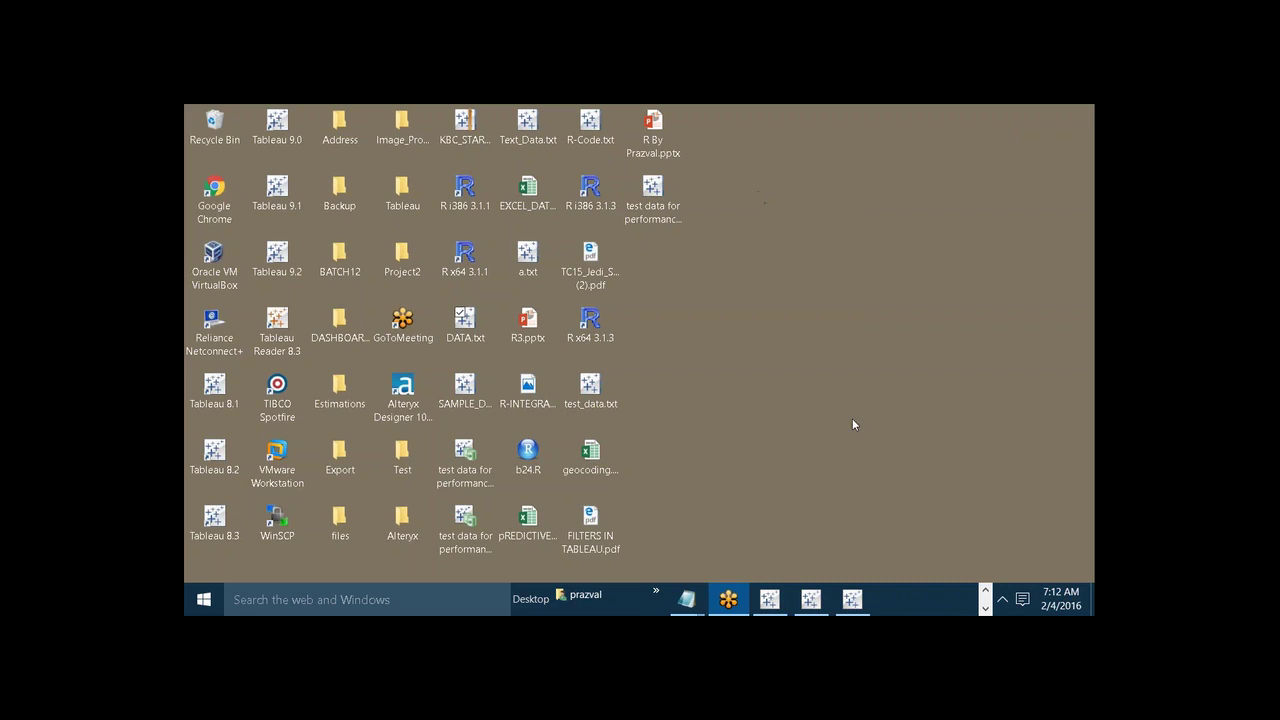
Step: Switch back to the Book2 workbook in Tableau and refresh the DATA data source
click(768, 600)
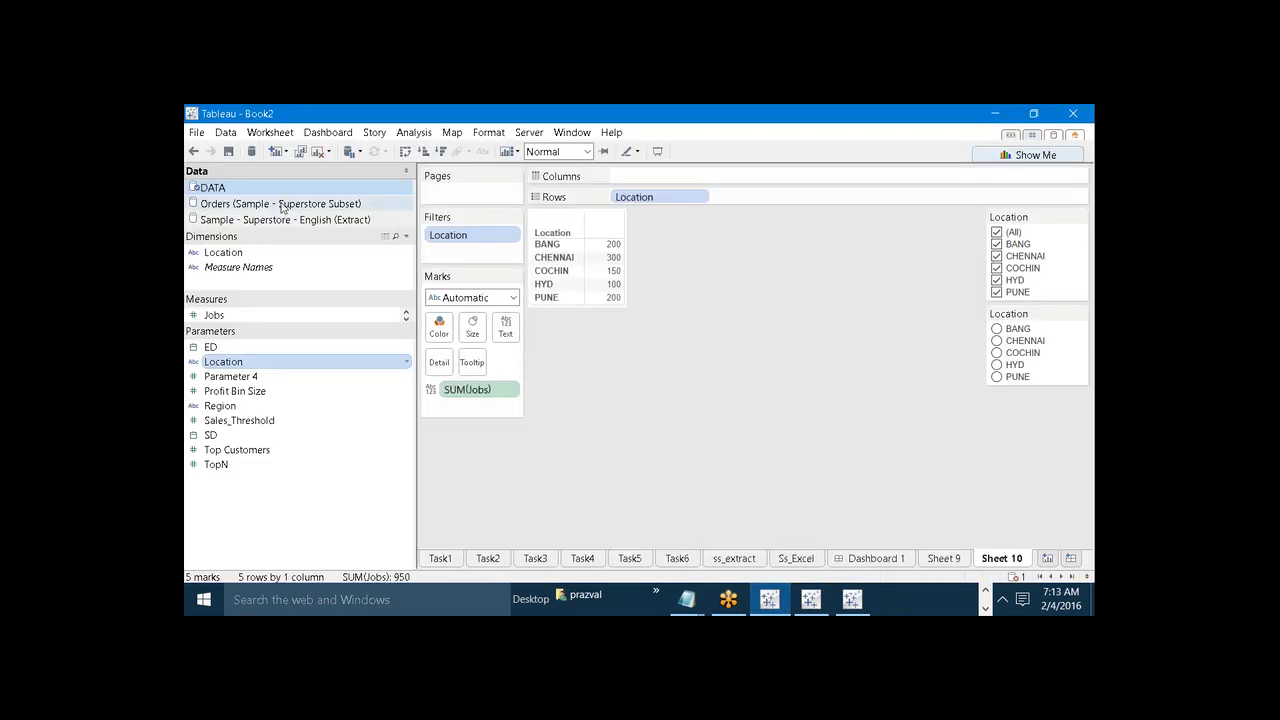
right_click(243, 192)
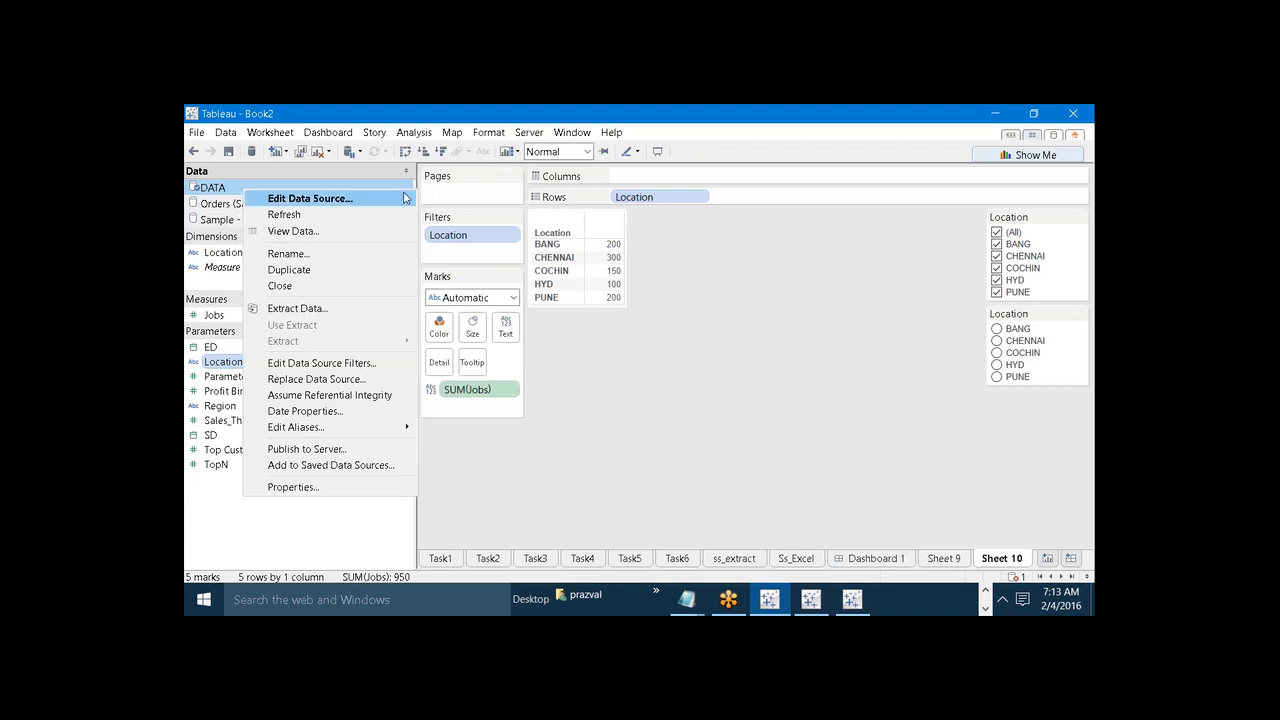
click(360, 215)
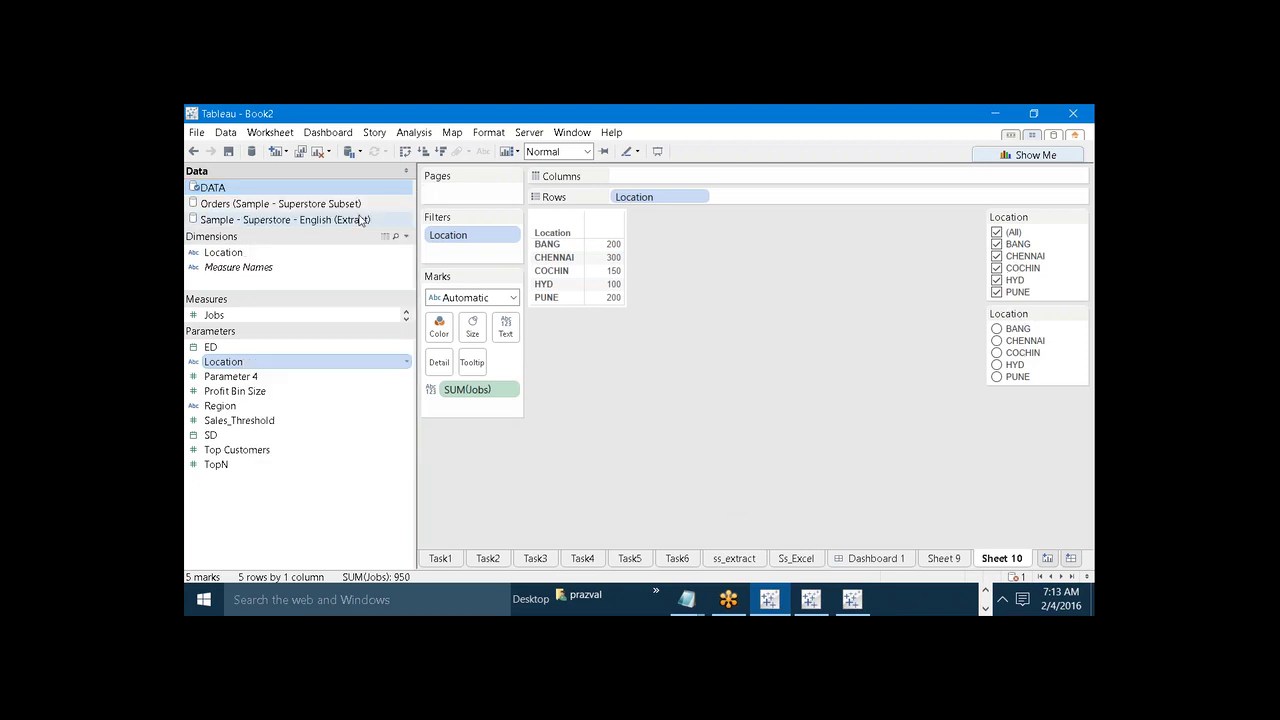